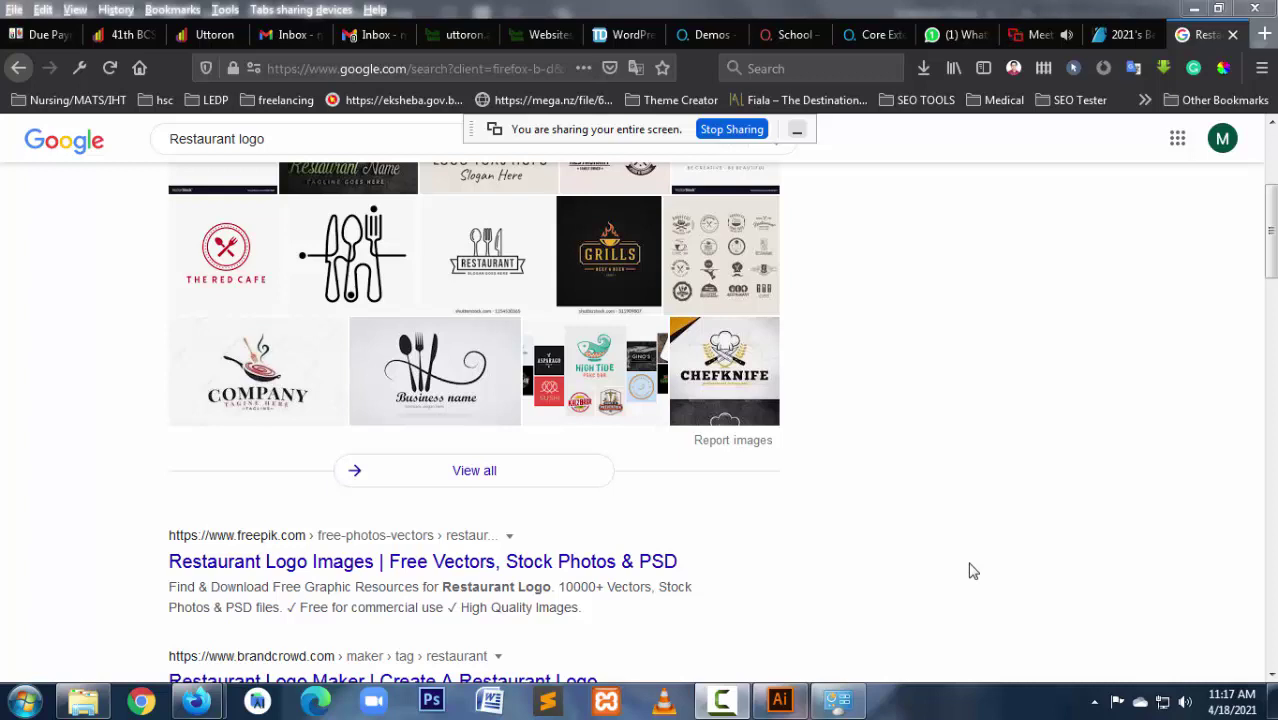
Step: Show the Restaurant logo search as image results filtered to Large size and browse them
scroll(1032, 462, up, 3)
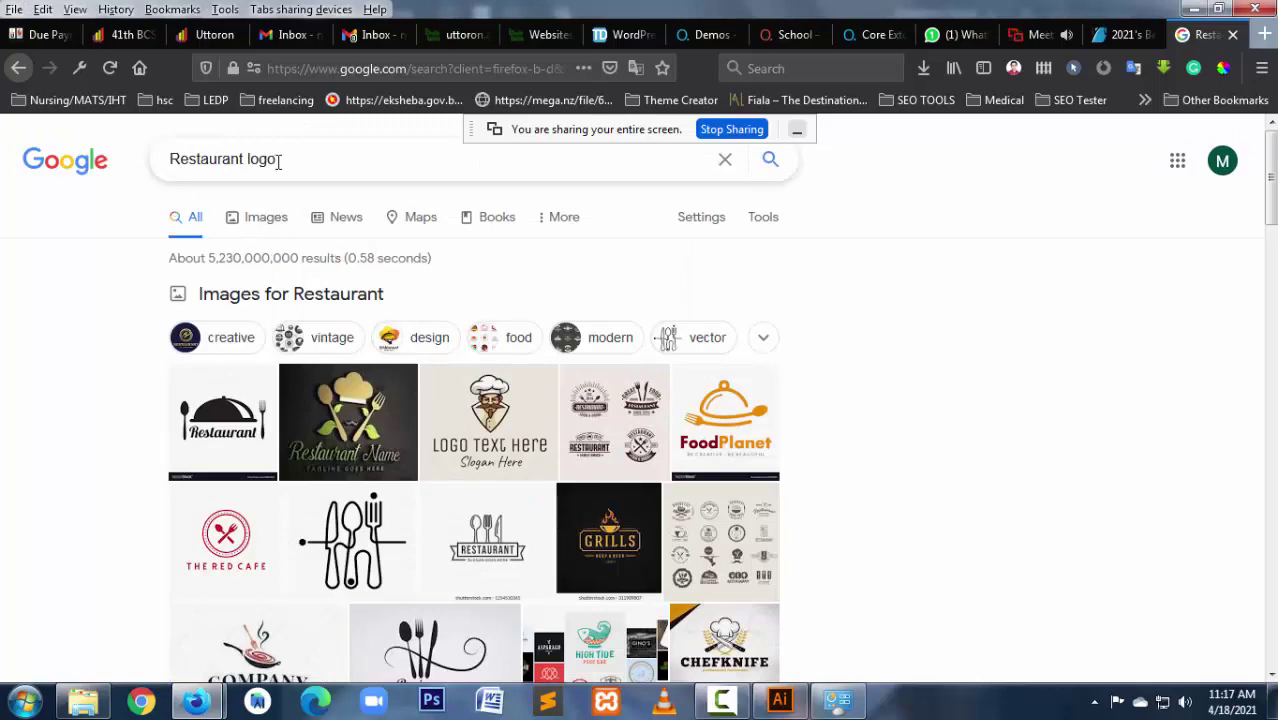
click(271, 228)
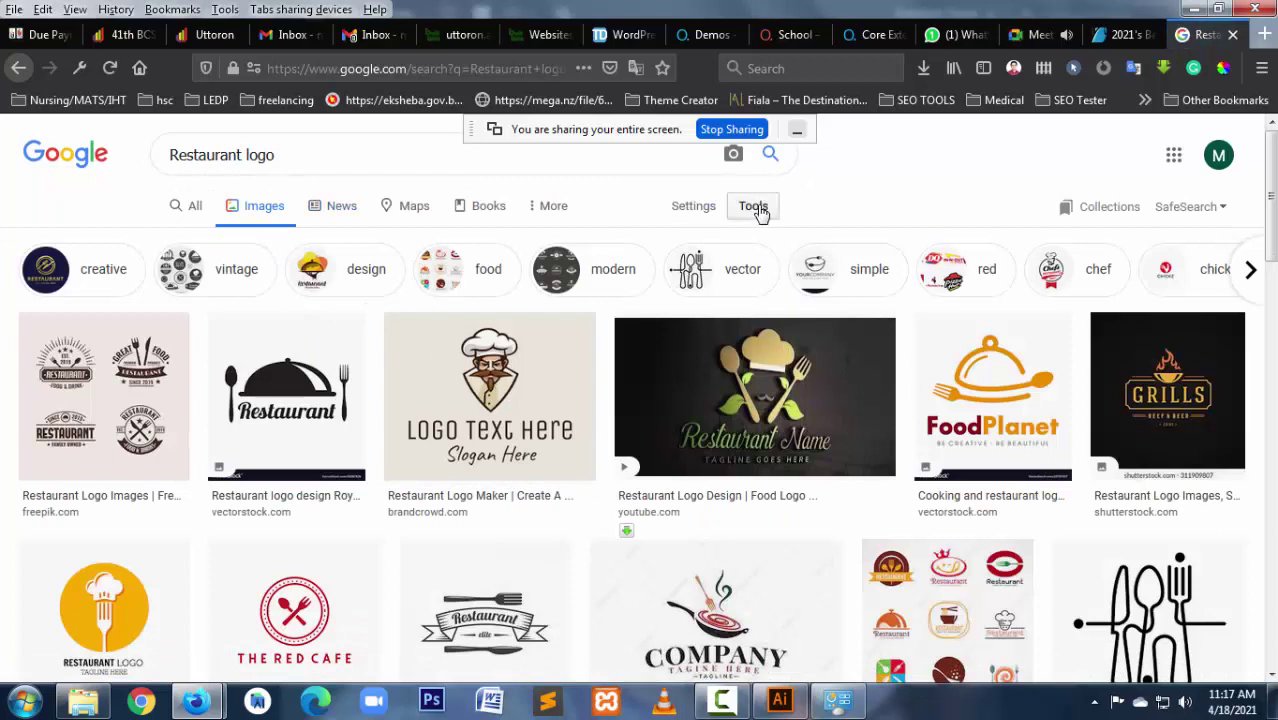
click(760, 213)
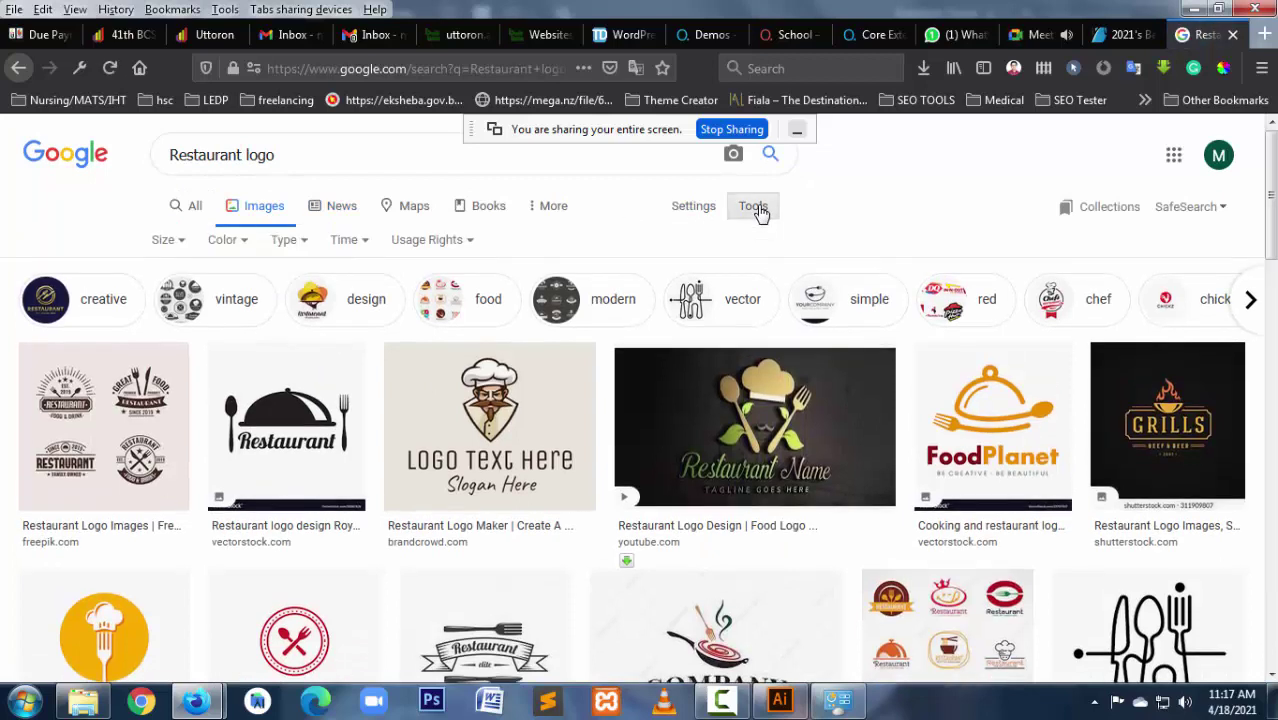
click(162, 241)
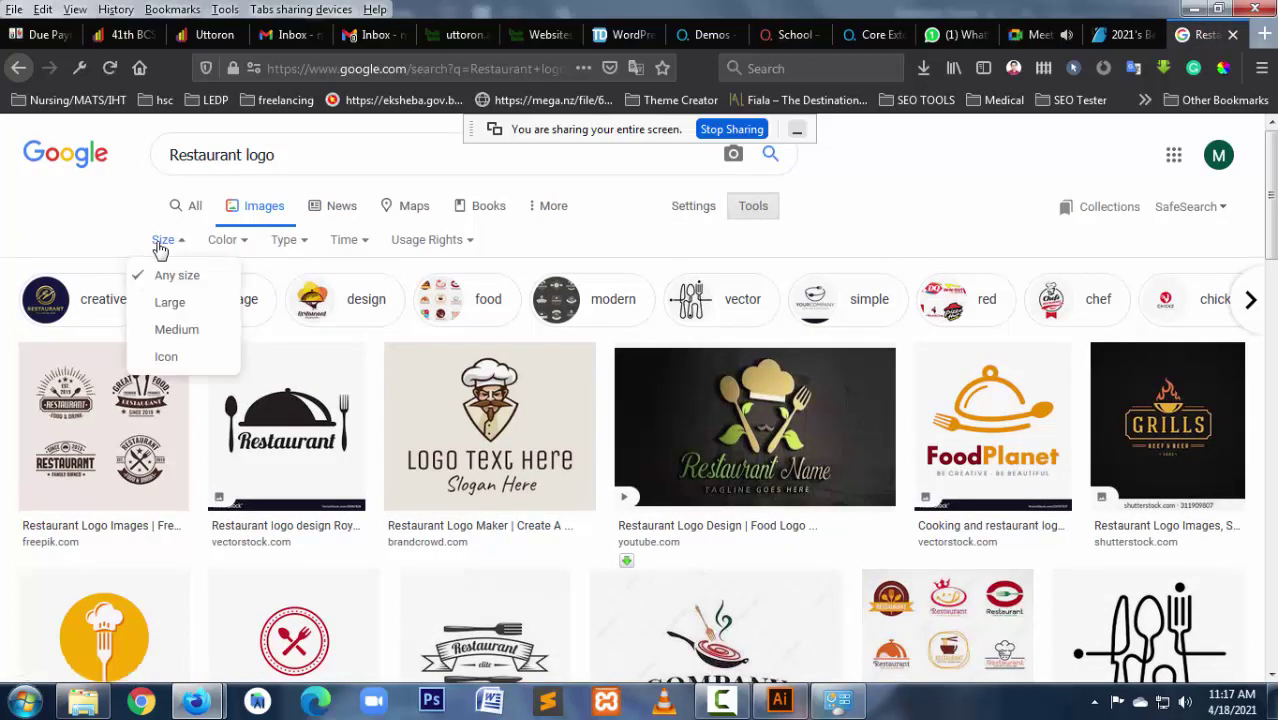
click(148, 304)
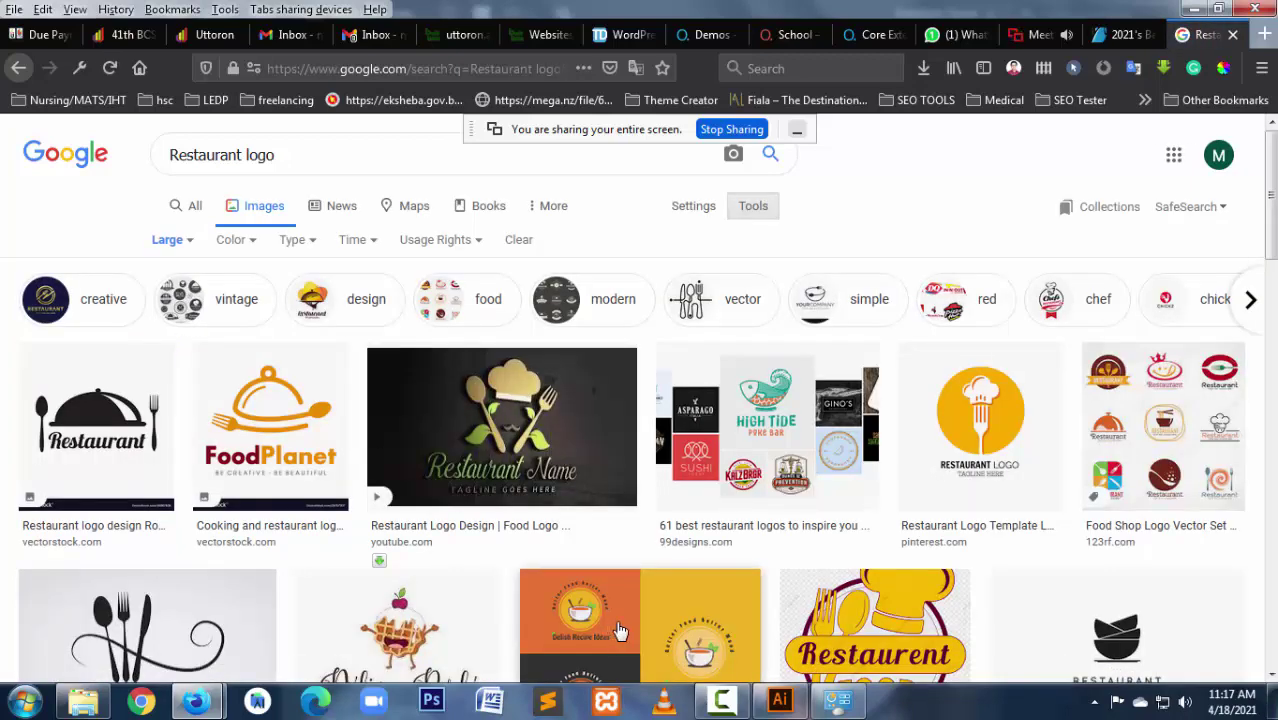
scroll(618, 630, down, 3)
scroll(618, 630, down, 3)
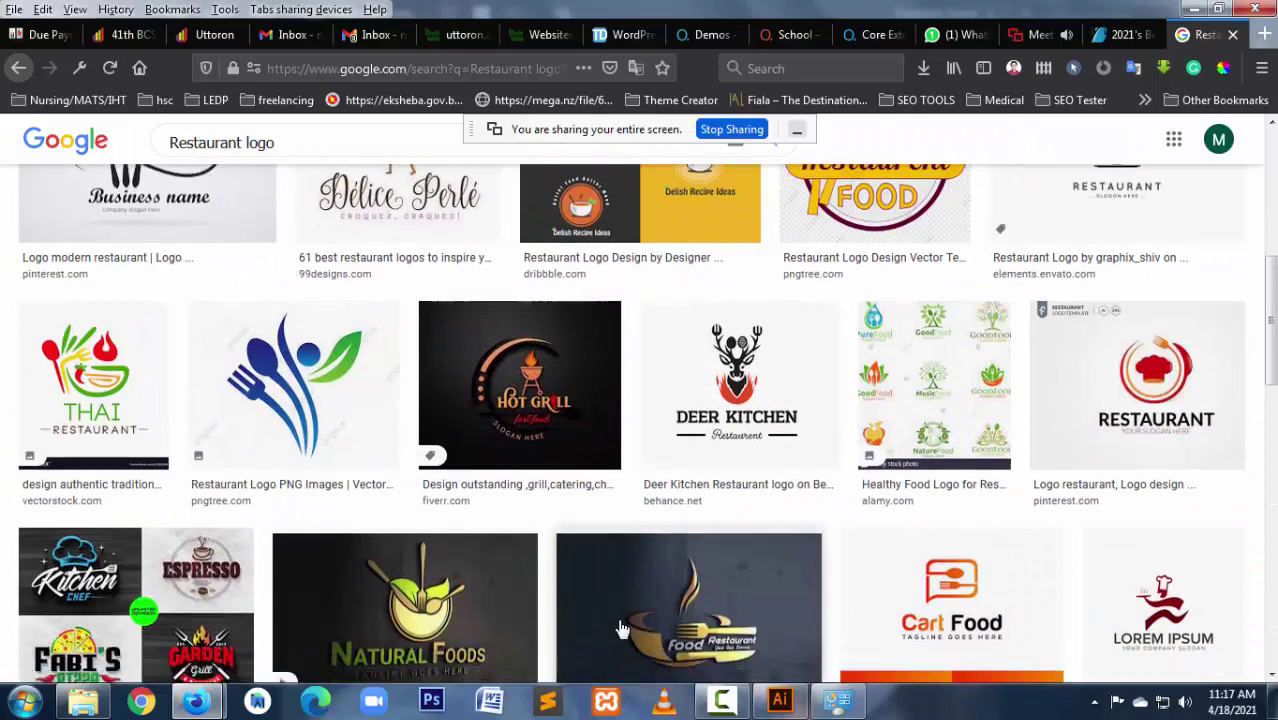
scroll(621, 628, down, 2)
scroll(618, 628, down, 2)
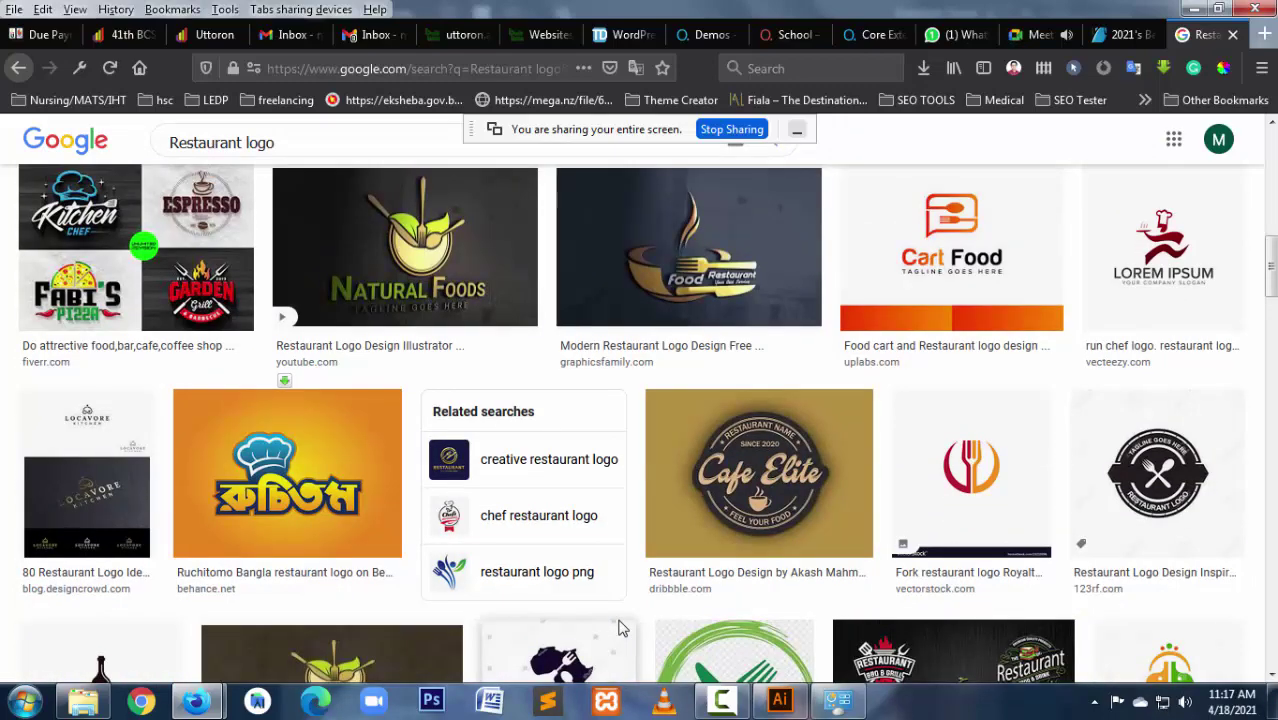
scroll(618, 628, up, 1)
scroll(618, 628, up, 3)
scroll(618, 628, up, 2)
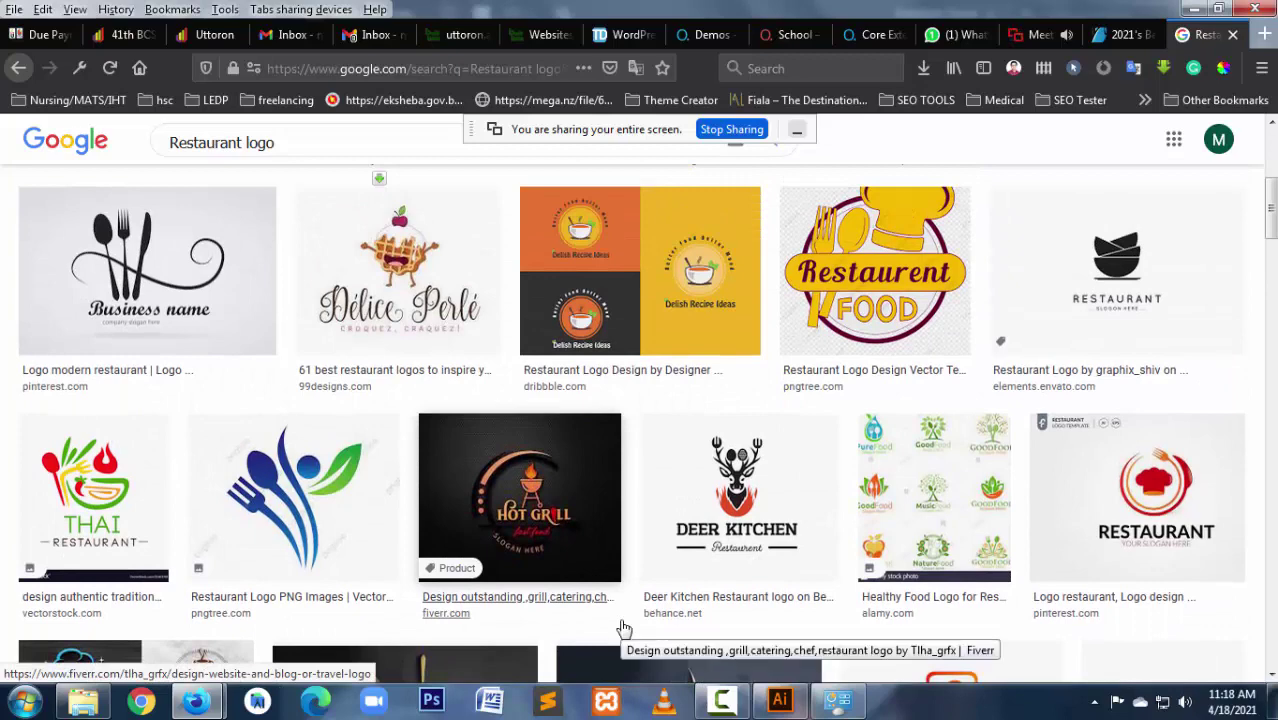
Step: Admit the waiting participant to the Meet call and return to the logo image results
click(1032, 40)
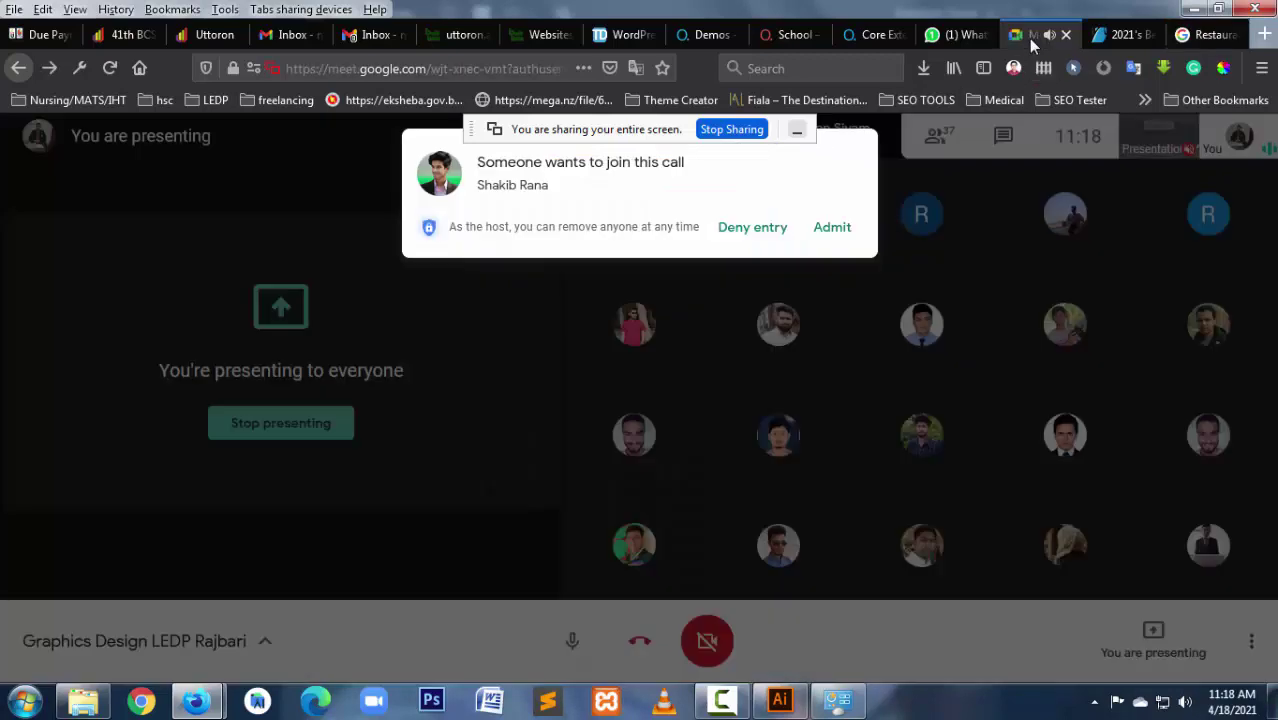
click(834, 236)
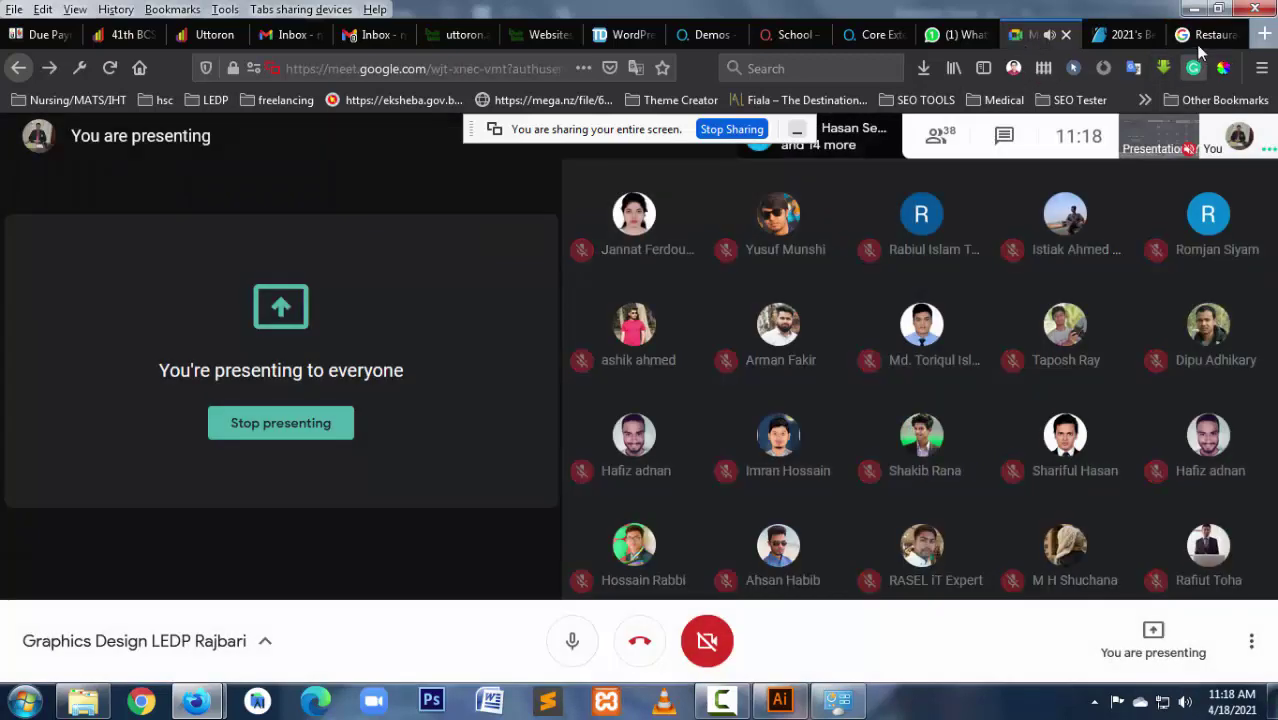
click(1200, 36)
scroll(768, 553, up, 2)
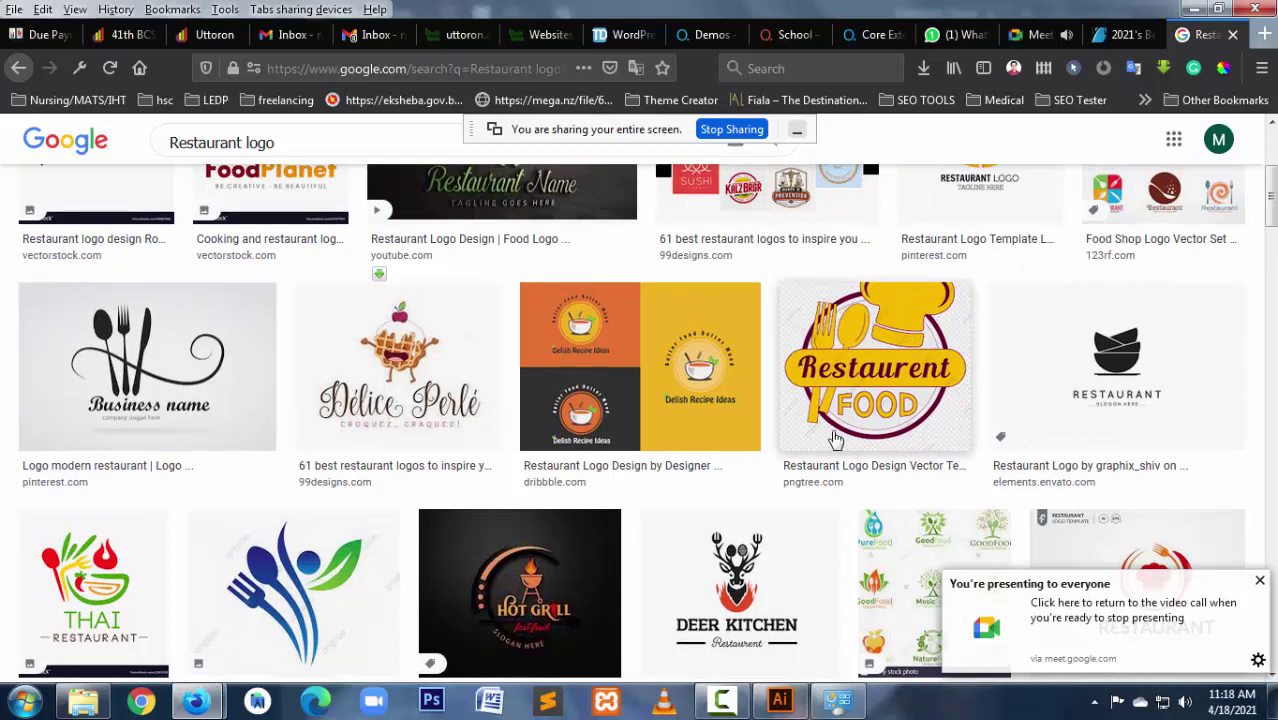
Step: Open the Pngtree Restaurant FOOD logo (1200 × 1200) in the preview panel
scroll(886, 372, up, 1)
scroll(886, 372, up, 3)
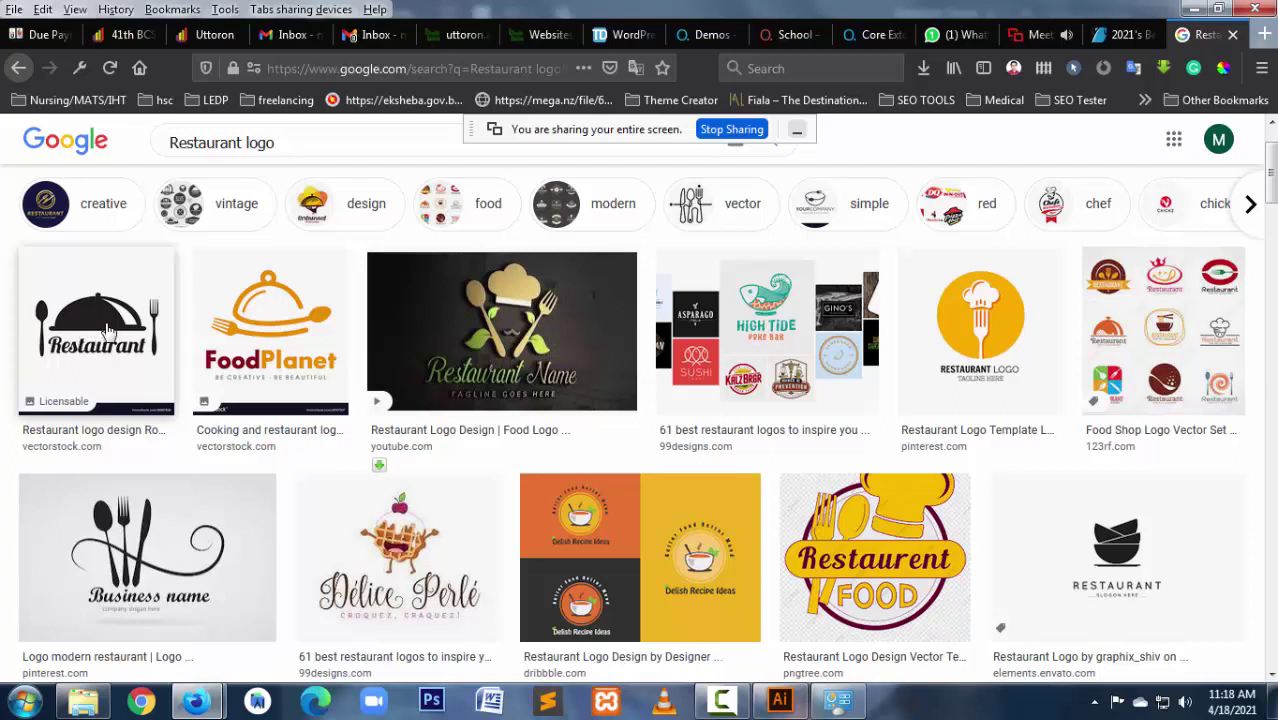
click(870, 595)
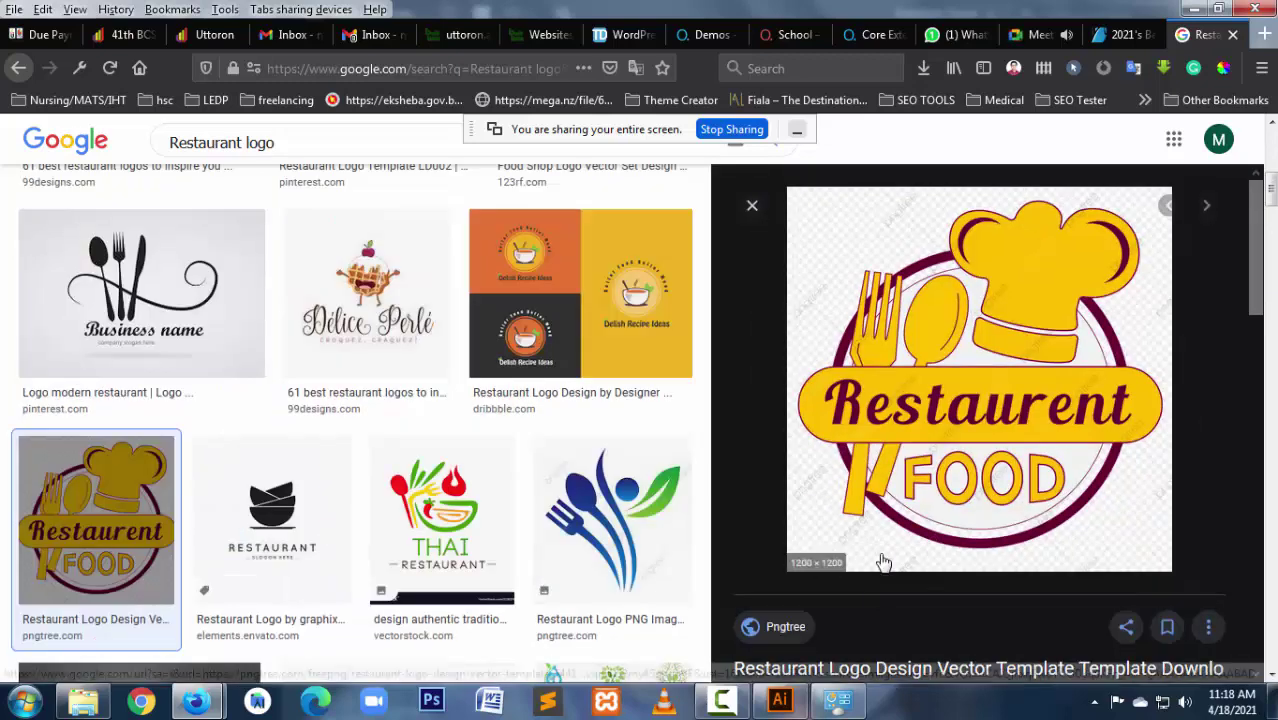
scroll(884, 562, down, 2)
scroll(873, 564, down, 3)
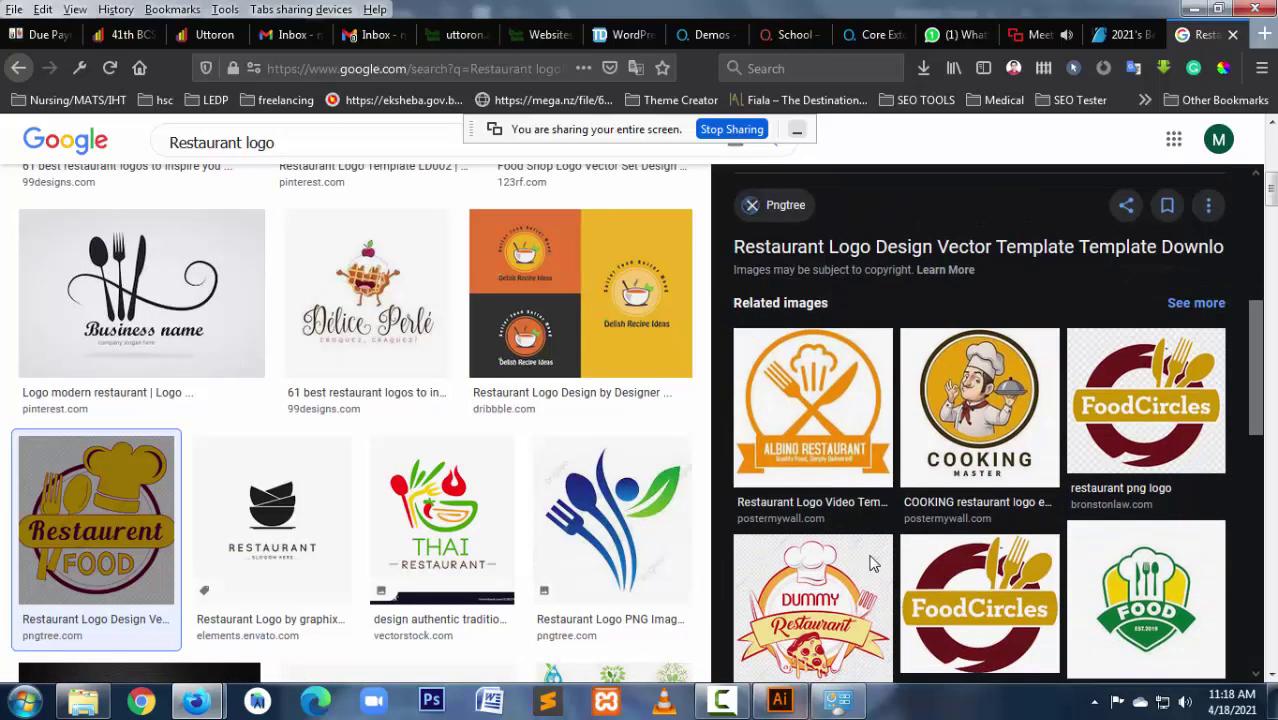
scroll(870, 563, up, 2)
scroll(870, 563, up, 2)
scroll(875, 550, up, 1)
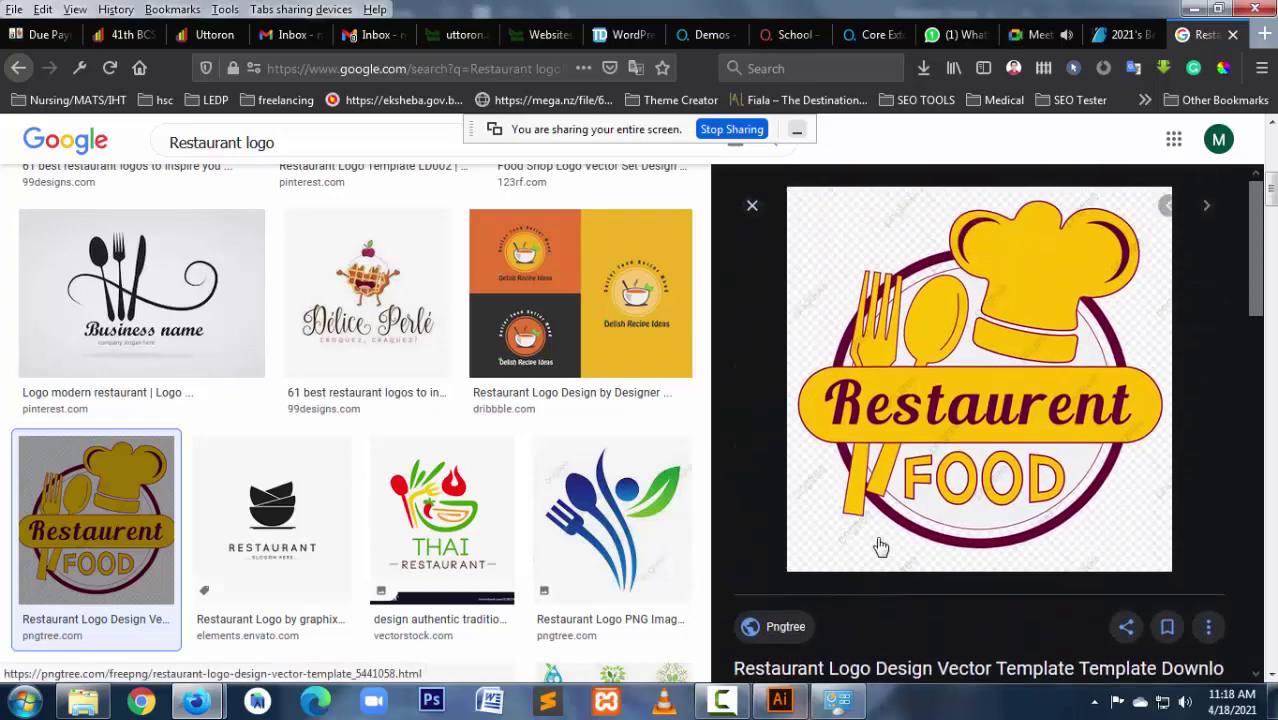
Step: Save the Restaurant FOOD logo image as a JPEG into Downloads\1x
right_click(943, 358)
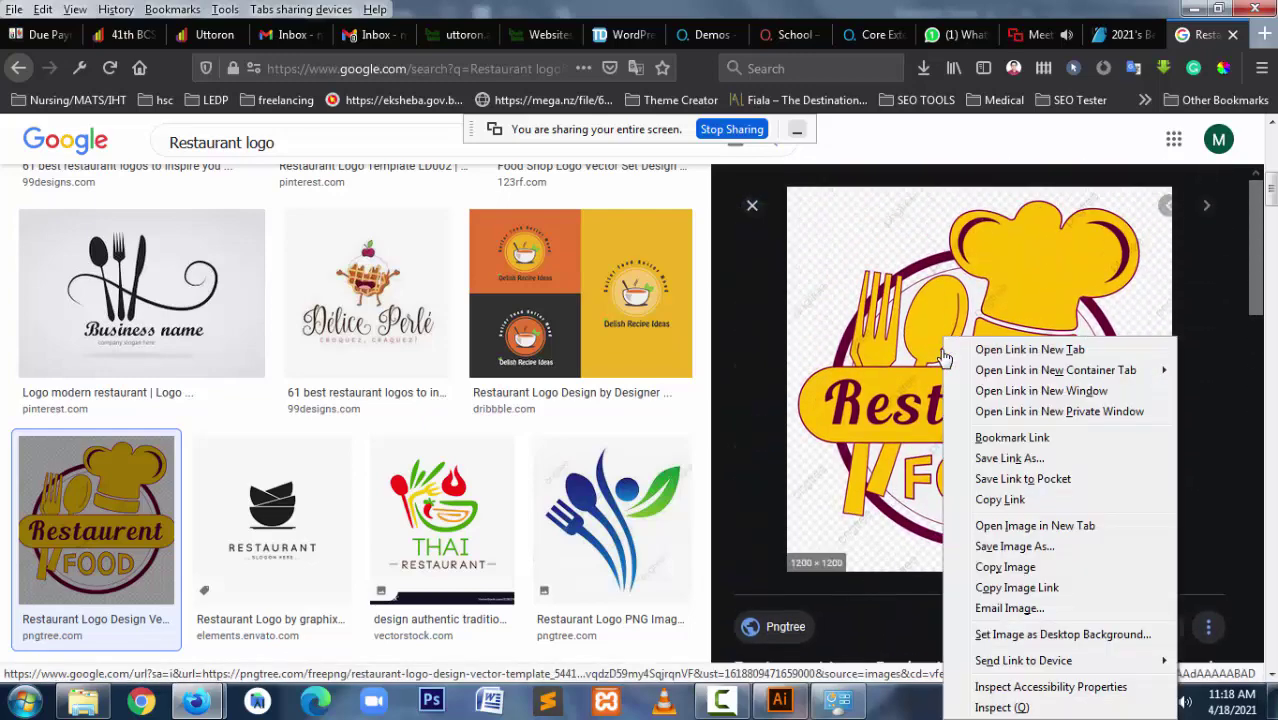
click(1003, 548)
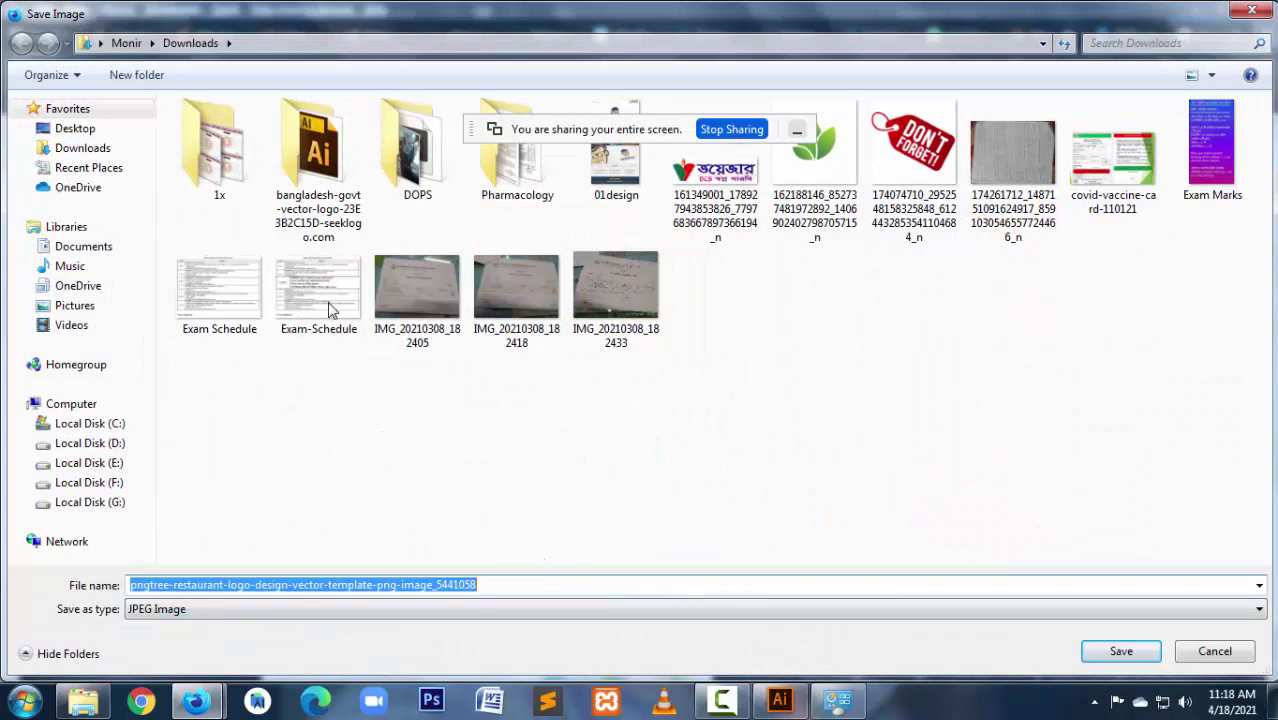
double_click(219, 168)
click(1095, 659)
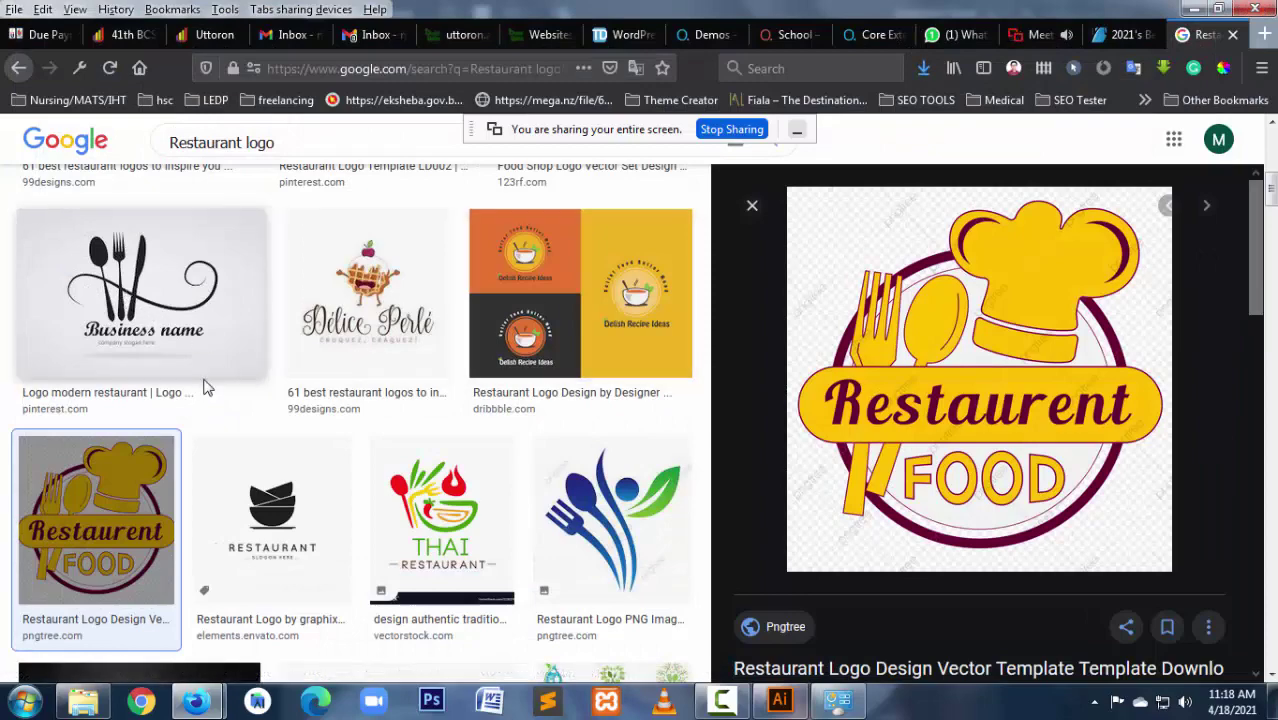
Step: Preview the black Restaurant logo and save it into the 1x folder
scroll(158, 318, up, 3)
scroll(130, 360, up, 2)
scroll(112, 396, up, 1)
click(112, 396)
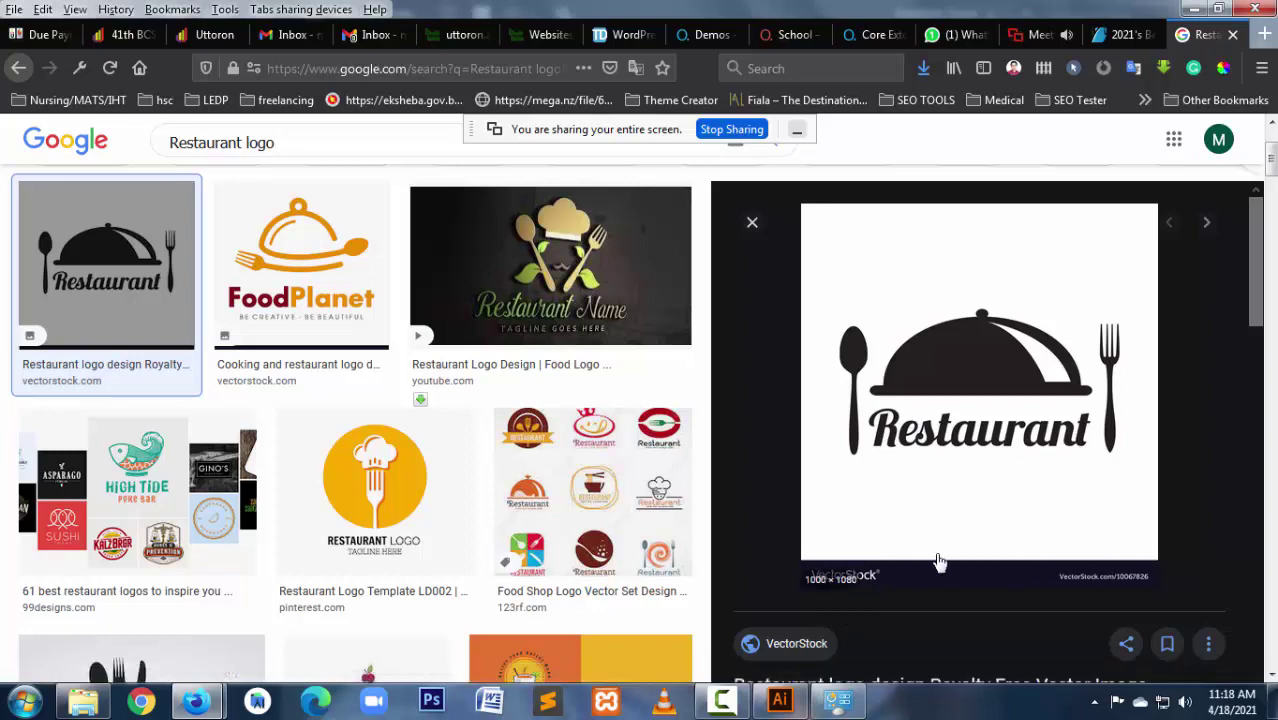
right_click(916, 398)
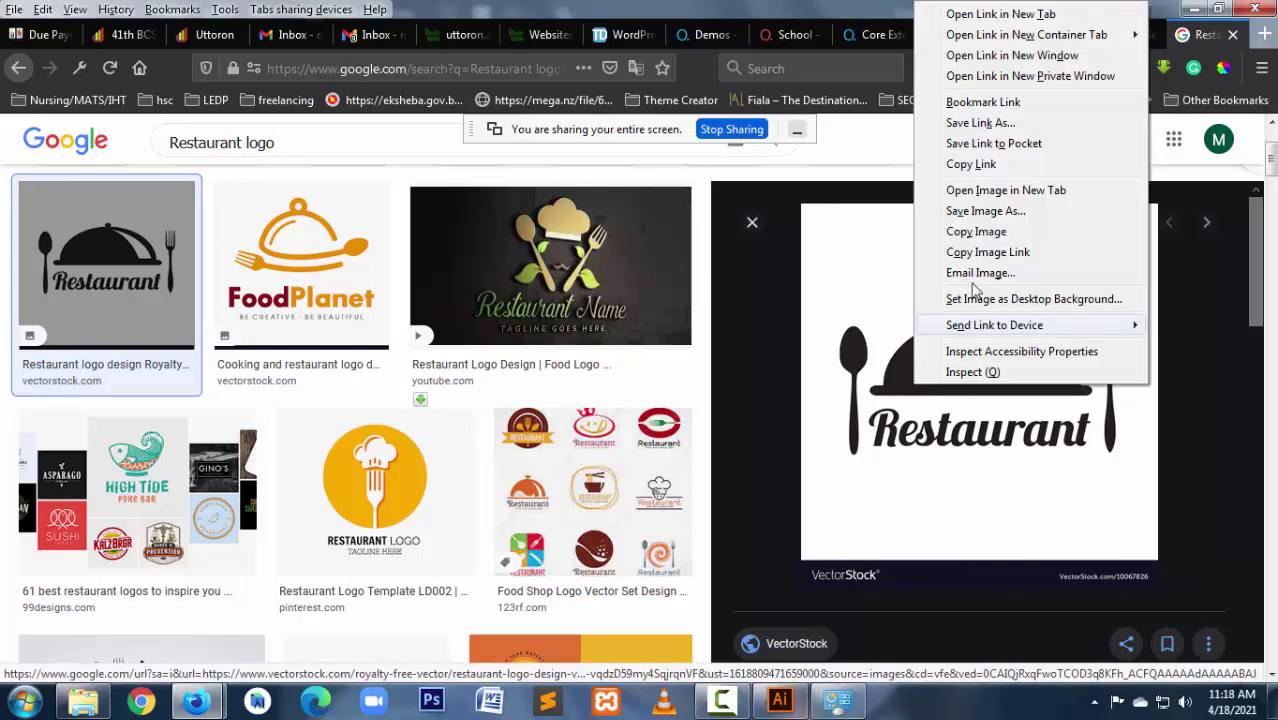
click(975, 211)
click(1090, 650)
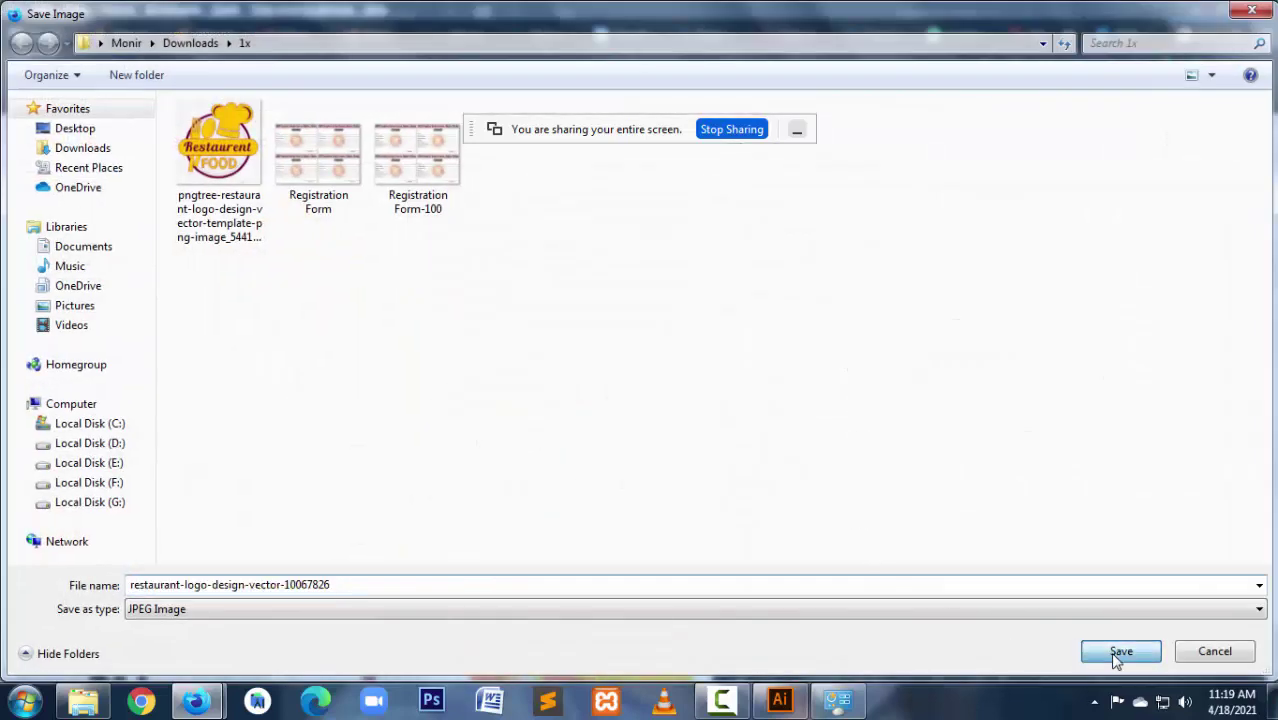
Step: Preview the FoodPlanet logo and save it into the 1x folder
click(305, 263)
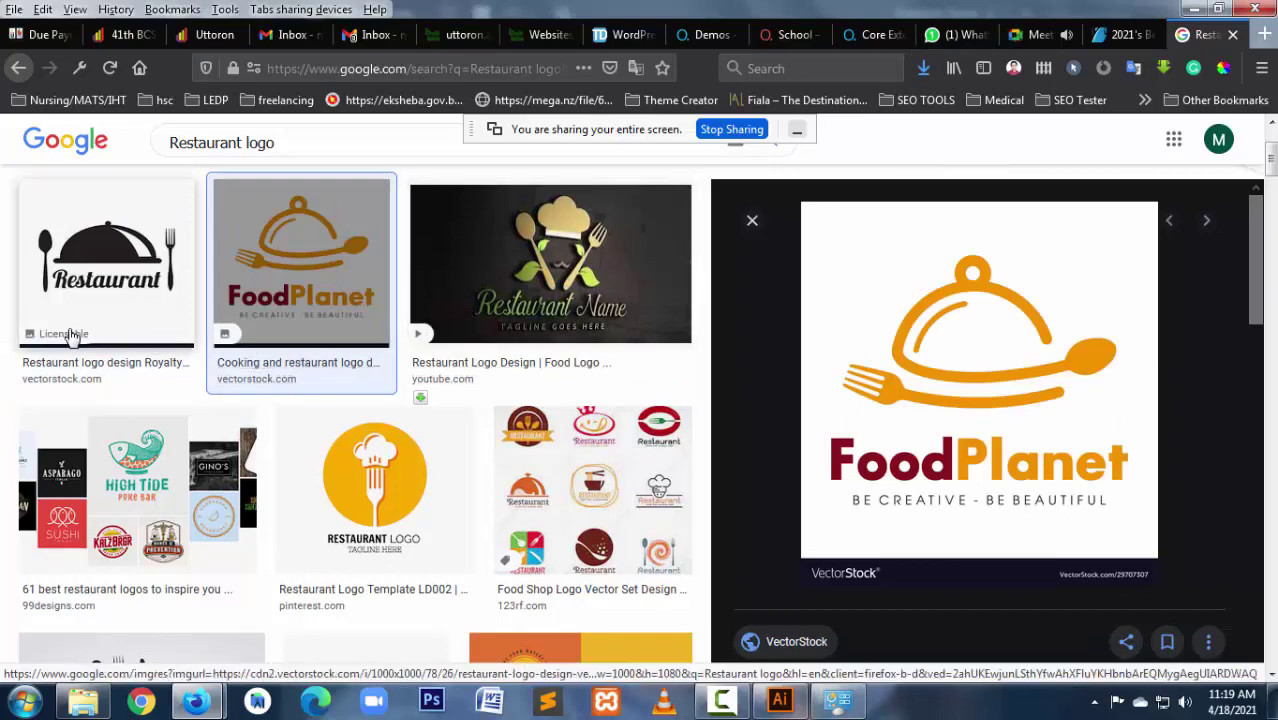
right_click(904, 336)
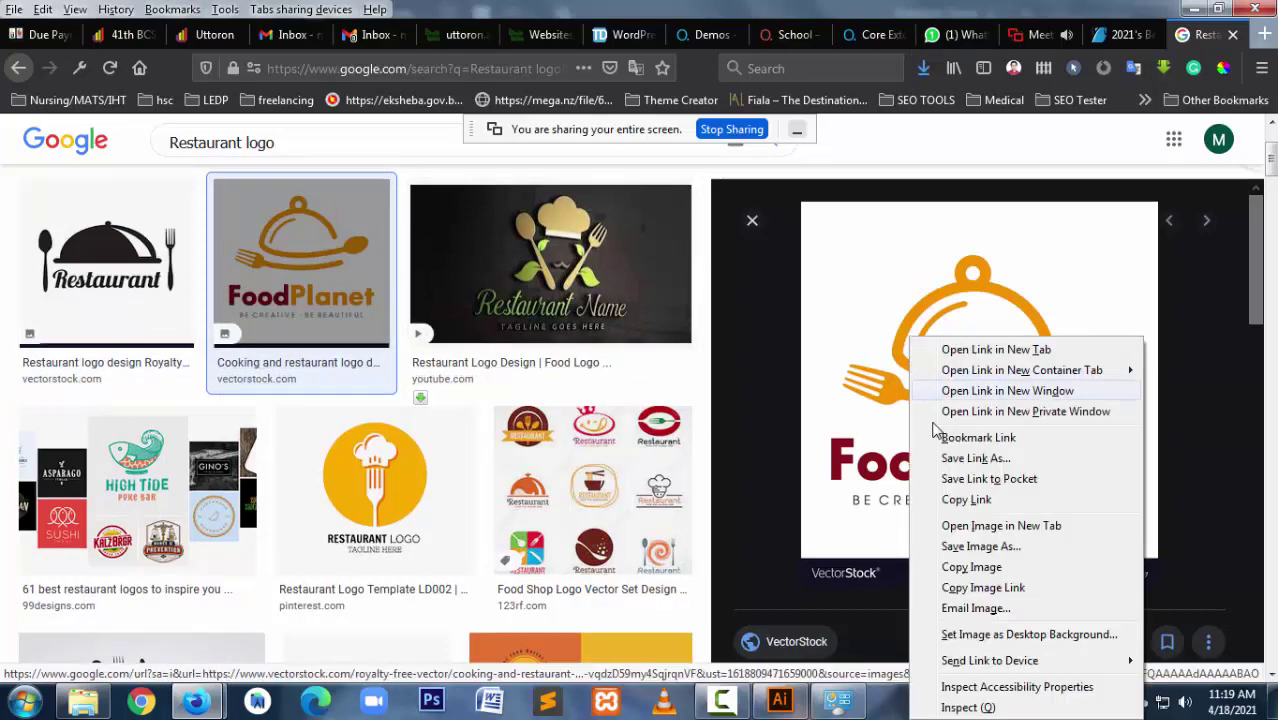
click(968, 550)
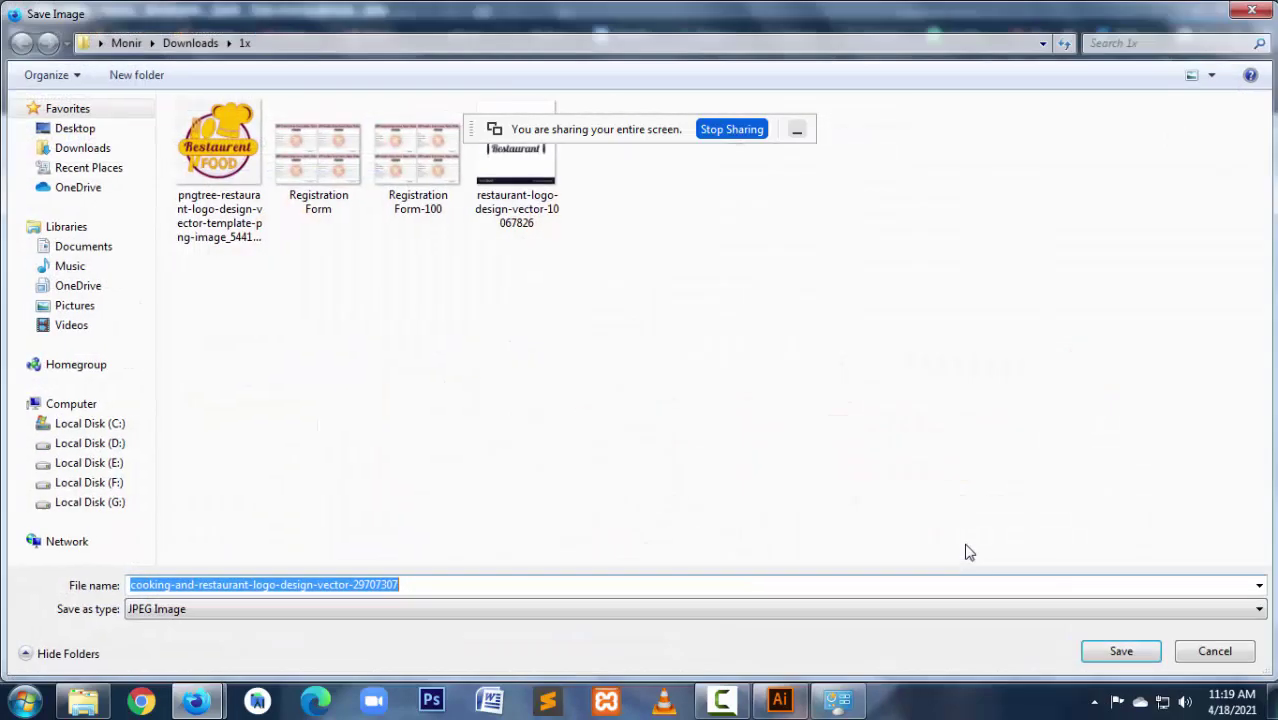
click(1112, 652)
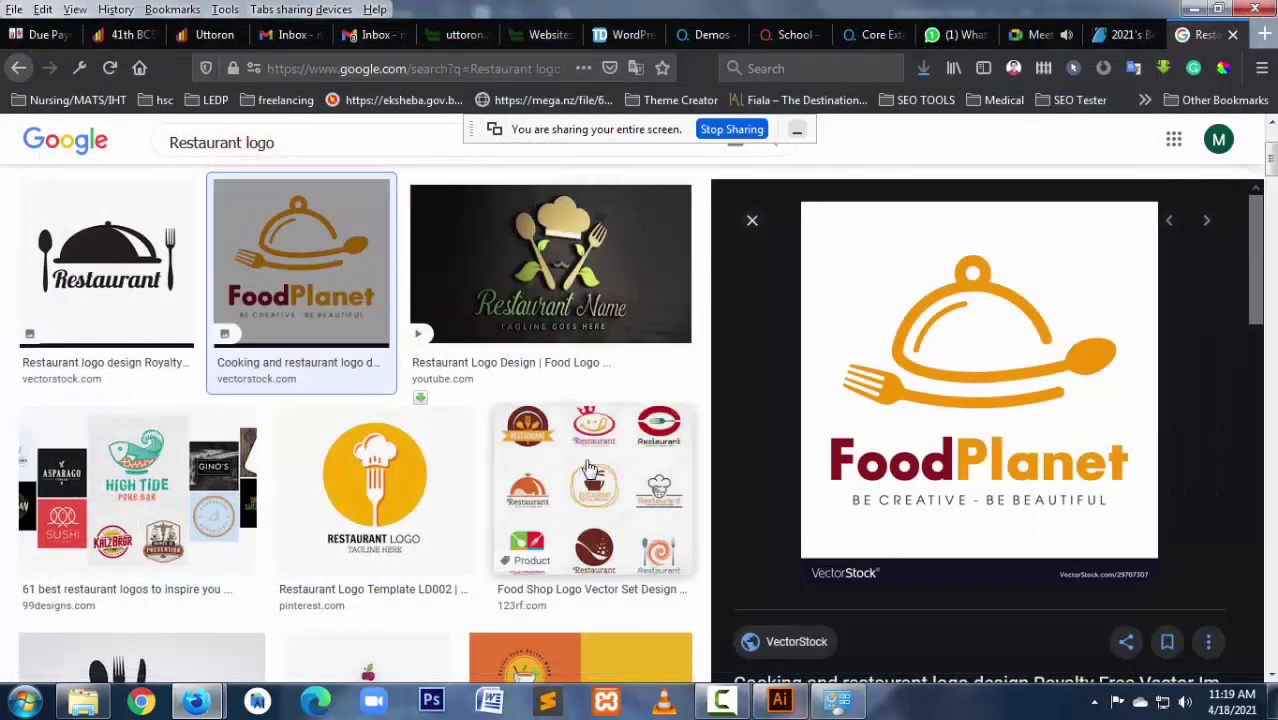
click(778, 702)
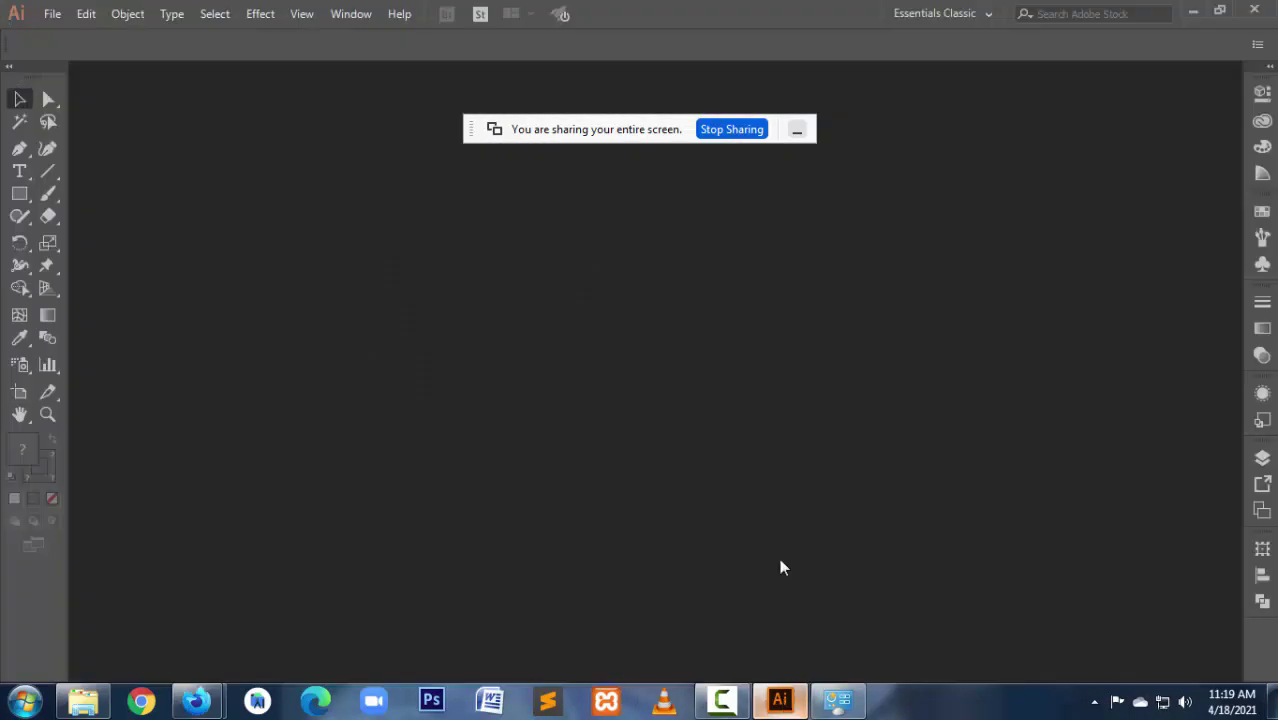
Step: Open the FoodPlanet, Restaurant FOOD and black Restaurant JPEGs from Downloads\1x together
key(ctrl+o)
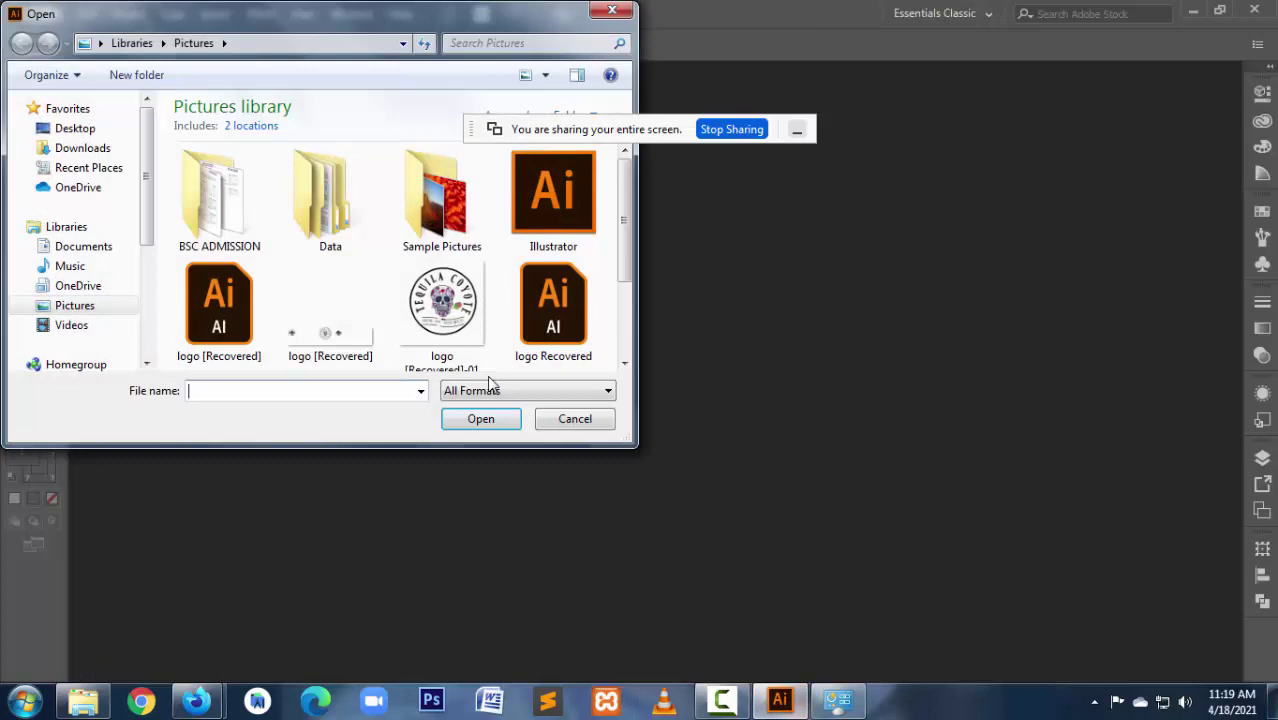
click(76, 150)
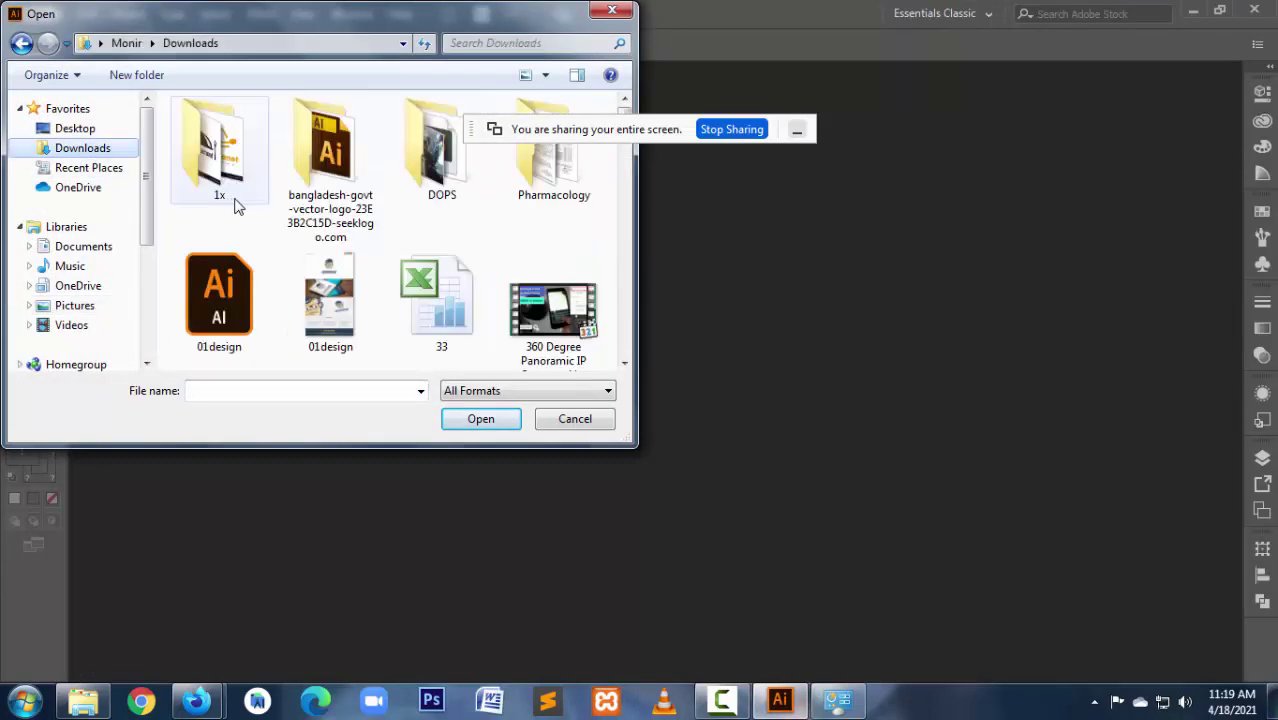
double_click(237, 200)
click(240, 165)
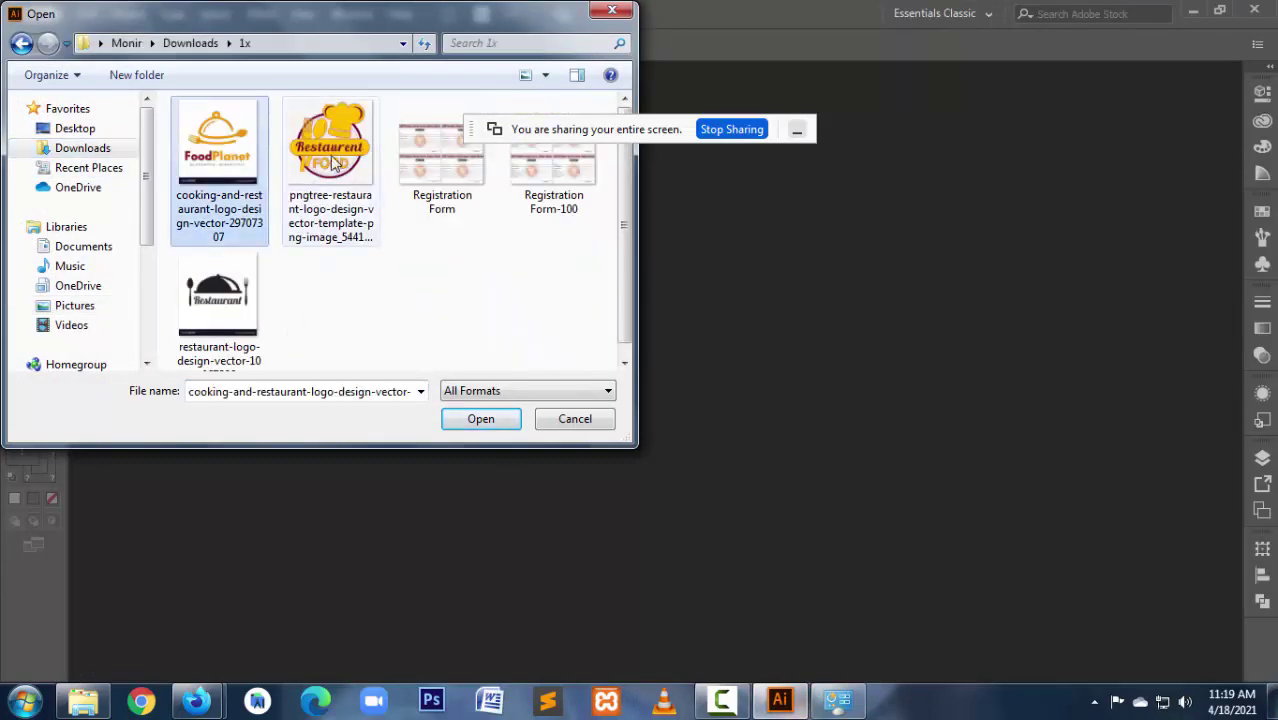
ctrl+click(335, 165)
ctrl+click(231, 318)
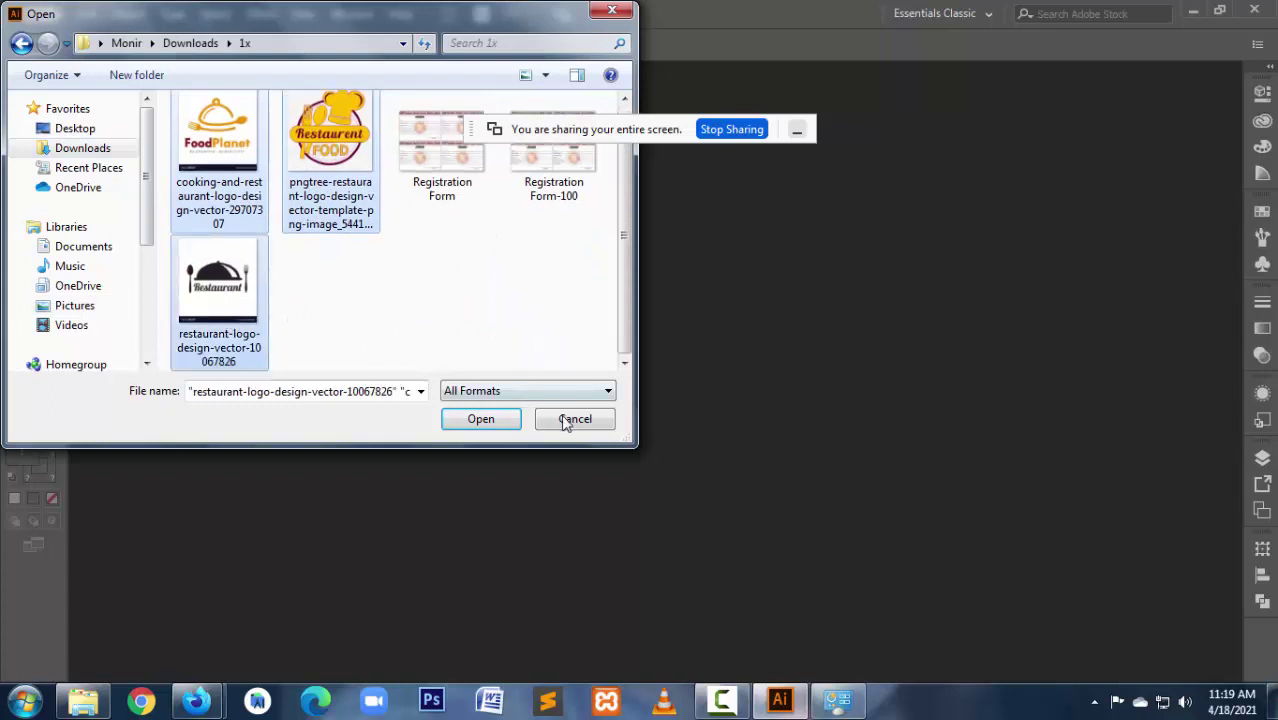
click(482, 420)
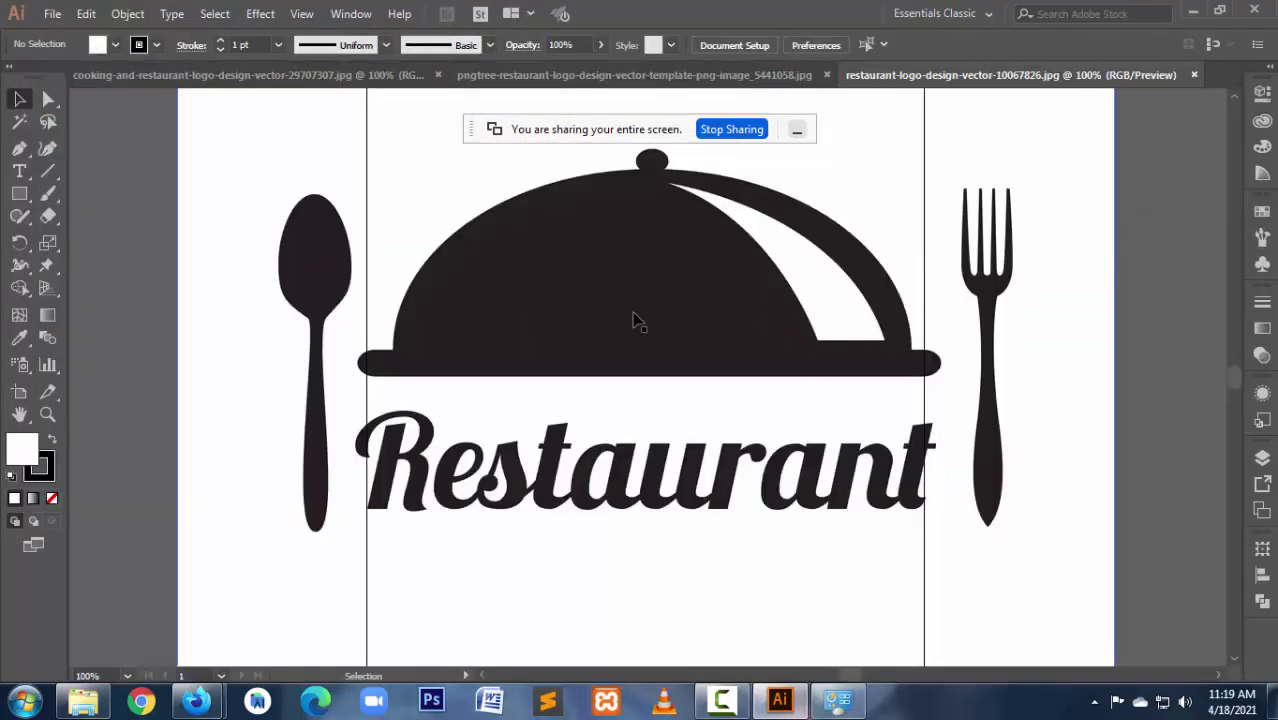
Step: Image Trace the FoodPlanet logo, expand it to paths and ungroup them
click(322, 76)
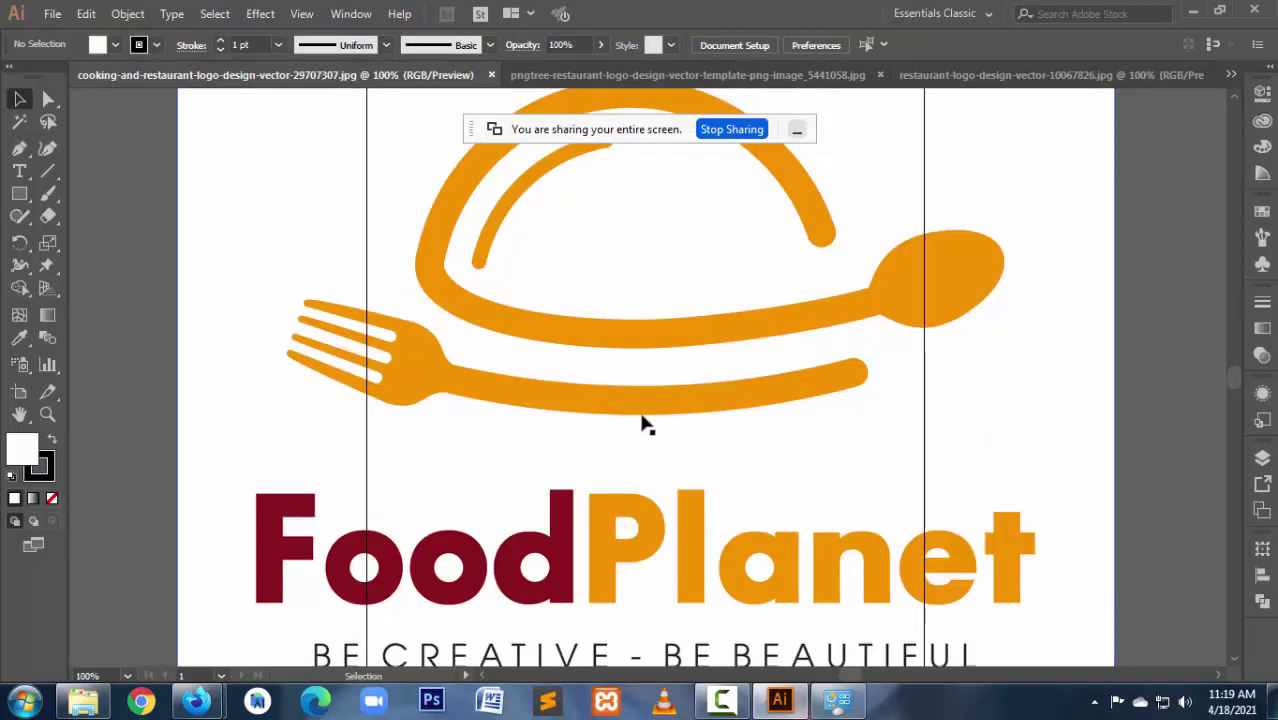
key(ctrl+minus)
key(ctrl+minus)
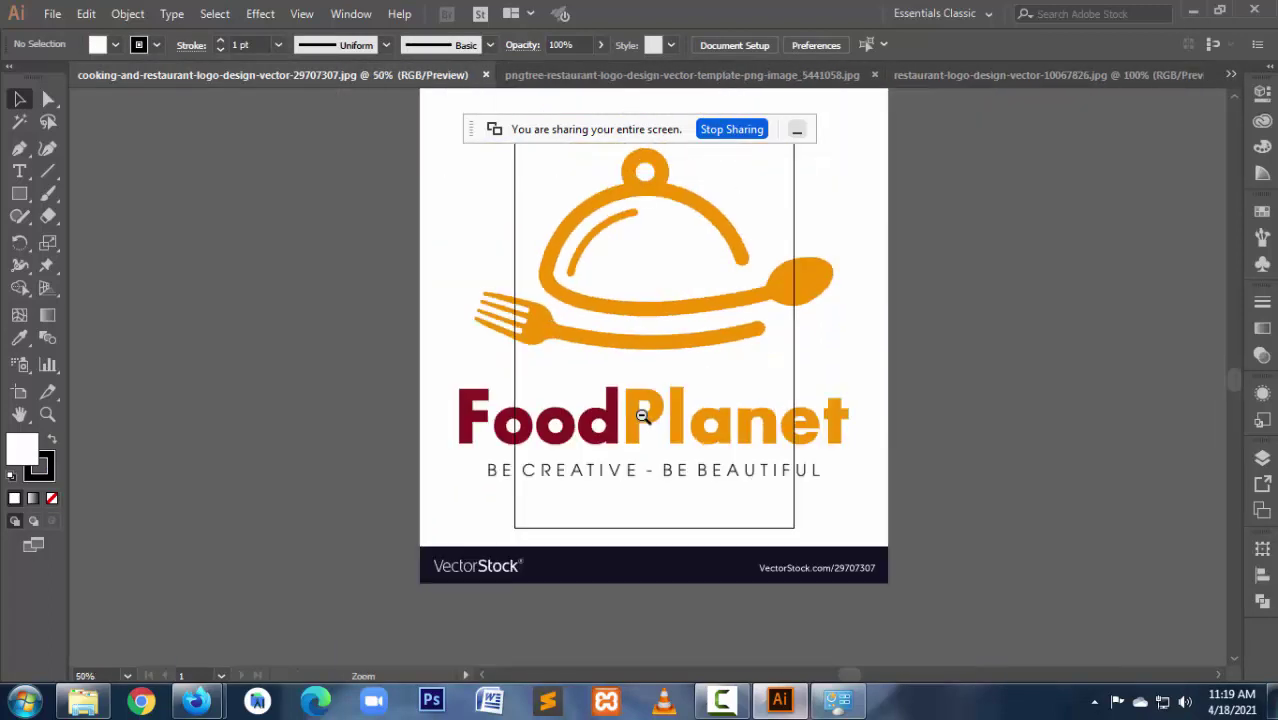
drag(651, 373, 631, 422)
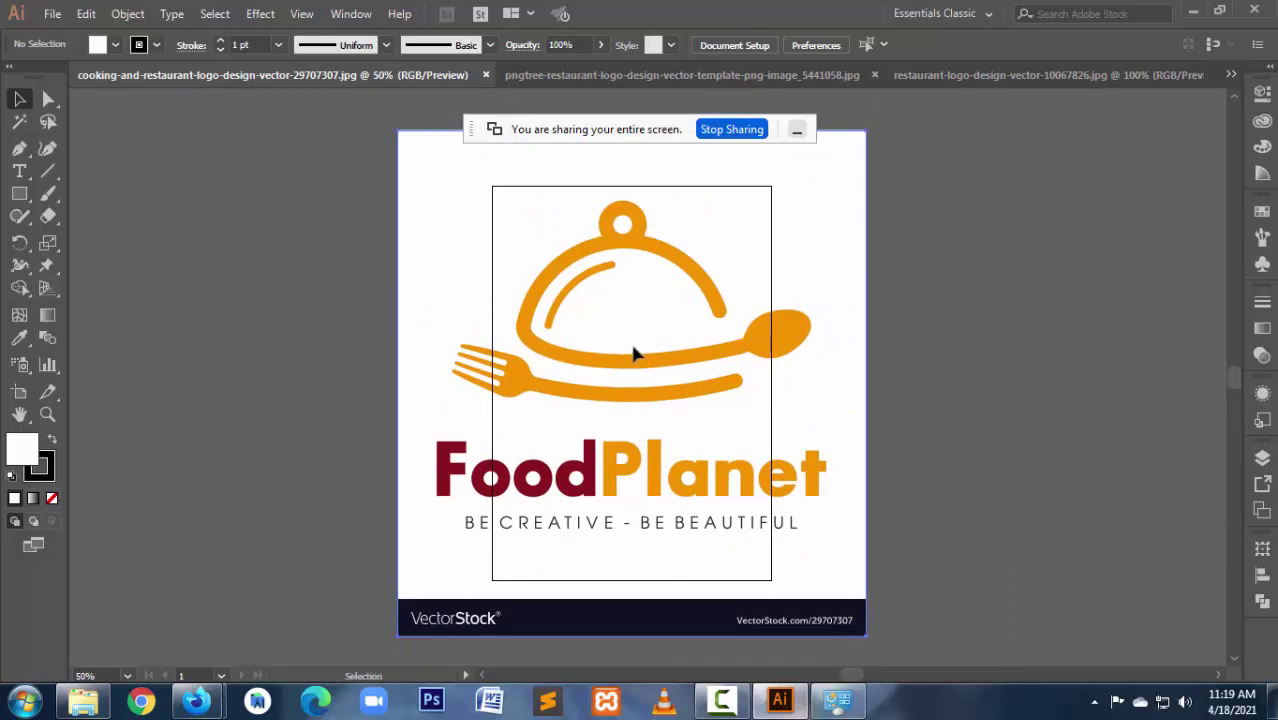
click(632, 415)
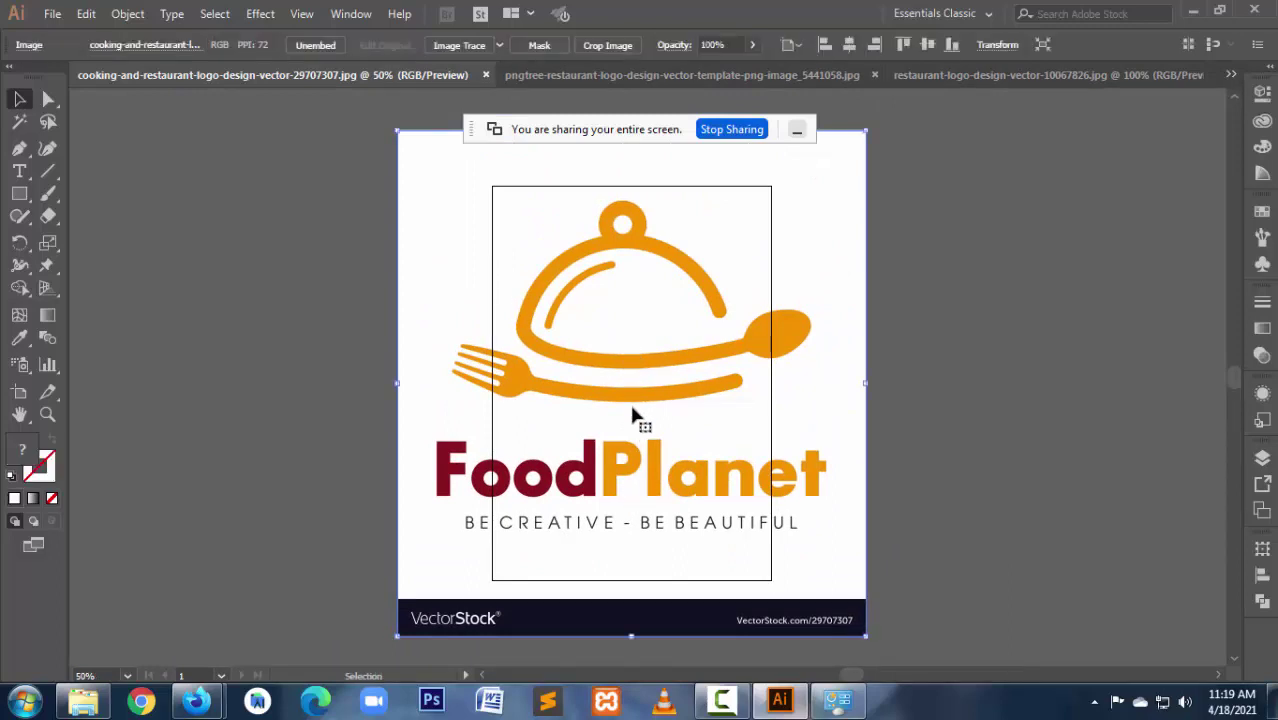
click(466, 46)
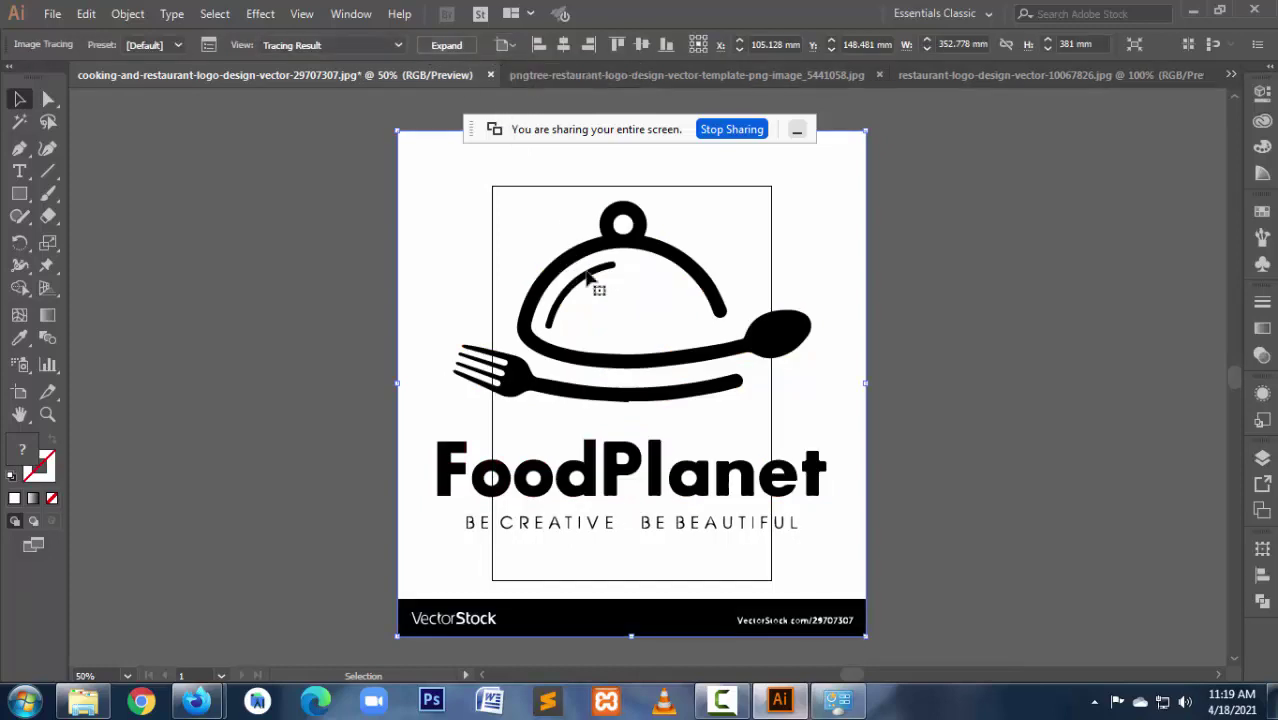
click(440, 49)
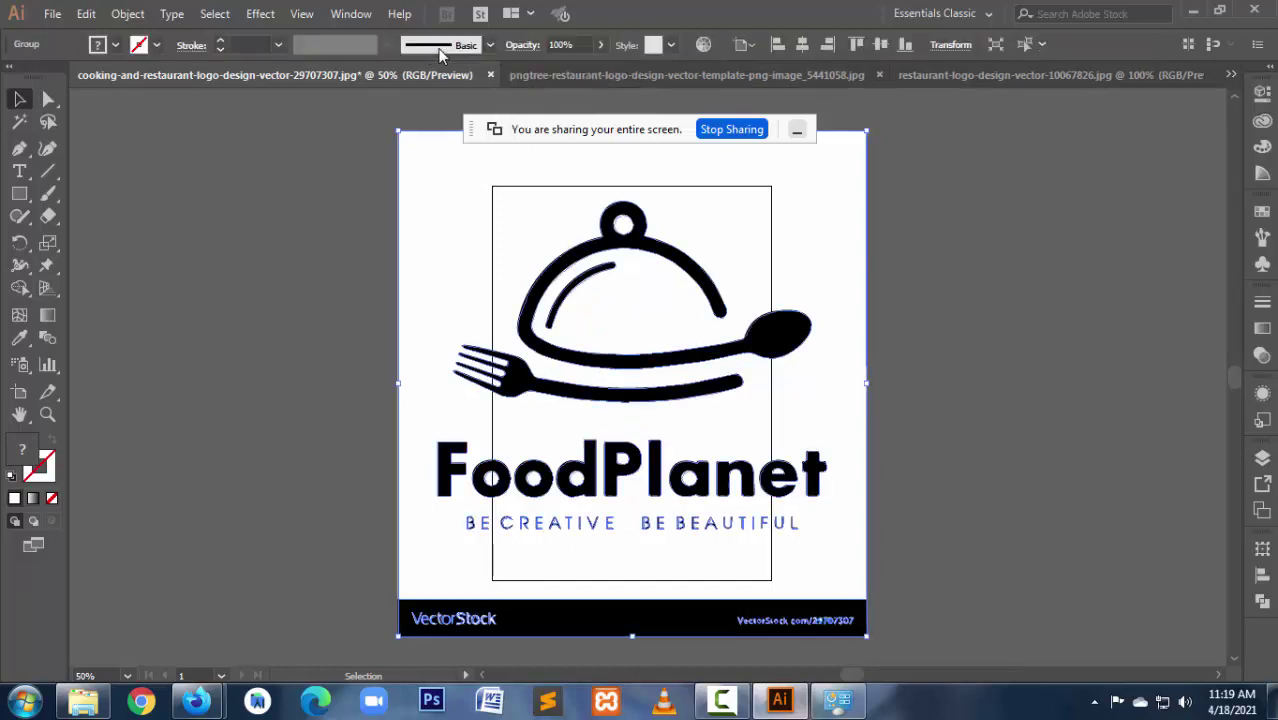
right_click(842, 405)
click(897, 257)
Step: Delete the lettering, banner and background, and move the cloche icon off the artboard
click(1022, 368)
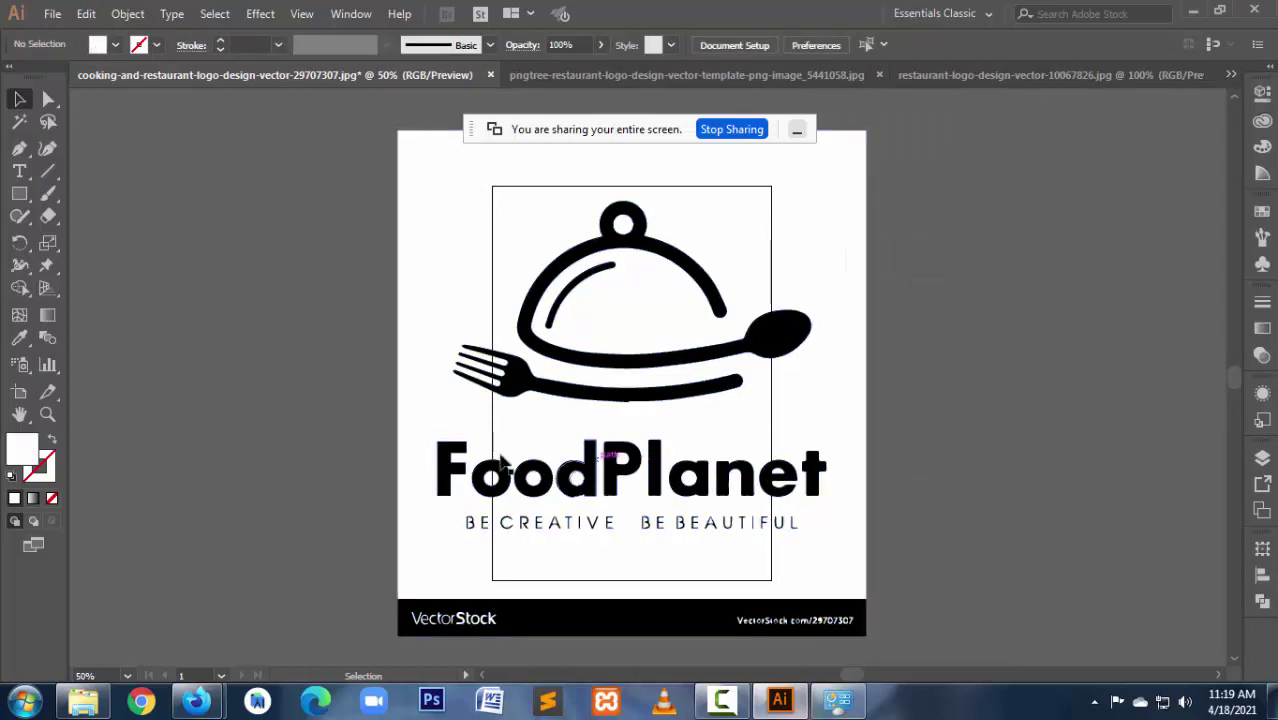
mouse_move(365, 442)
mouse_down()
mouse_move(978, 662)
mouse_move(966, 657)
mouse_up()
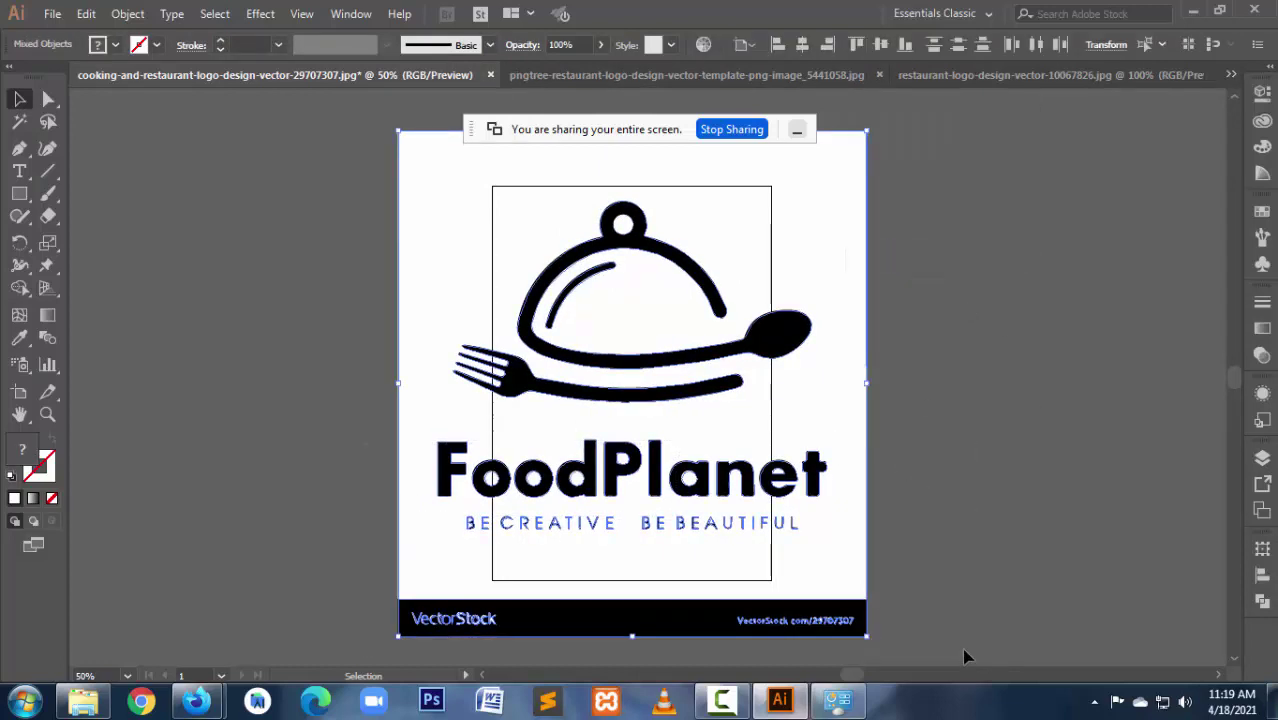
key(Delete)
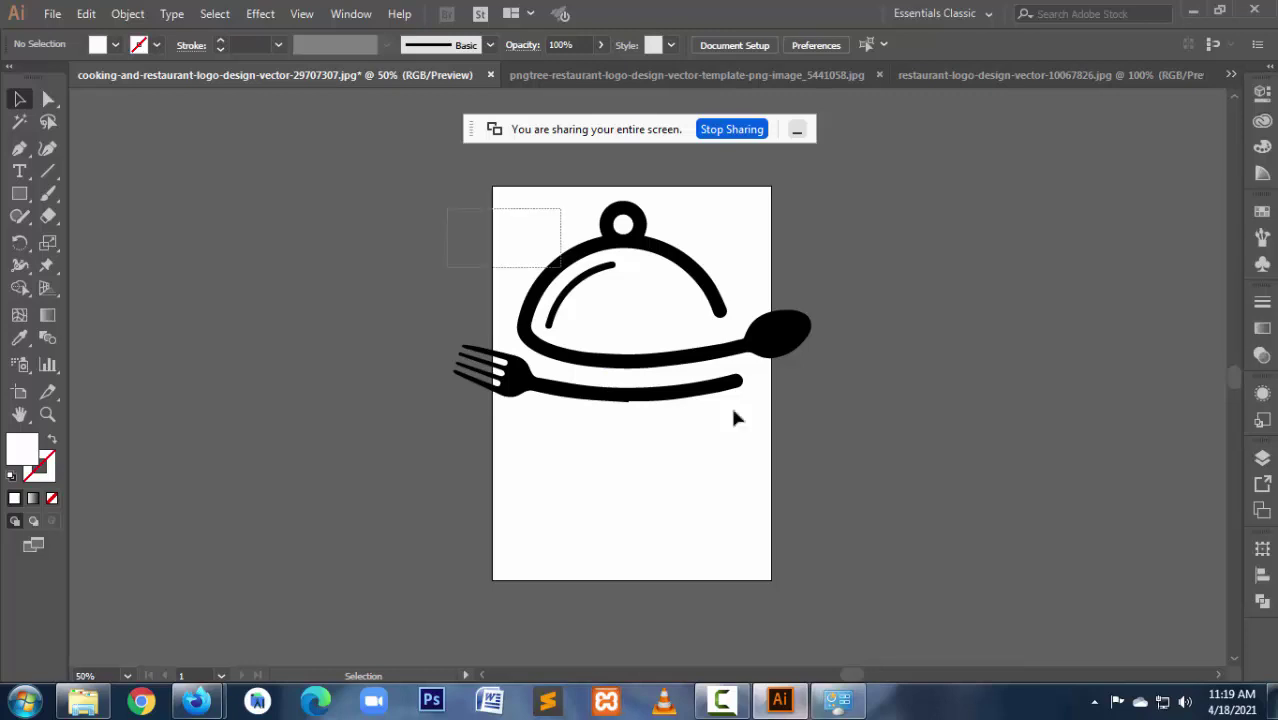
click(680, 385)
drag(665, 372, 1050, 360)
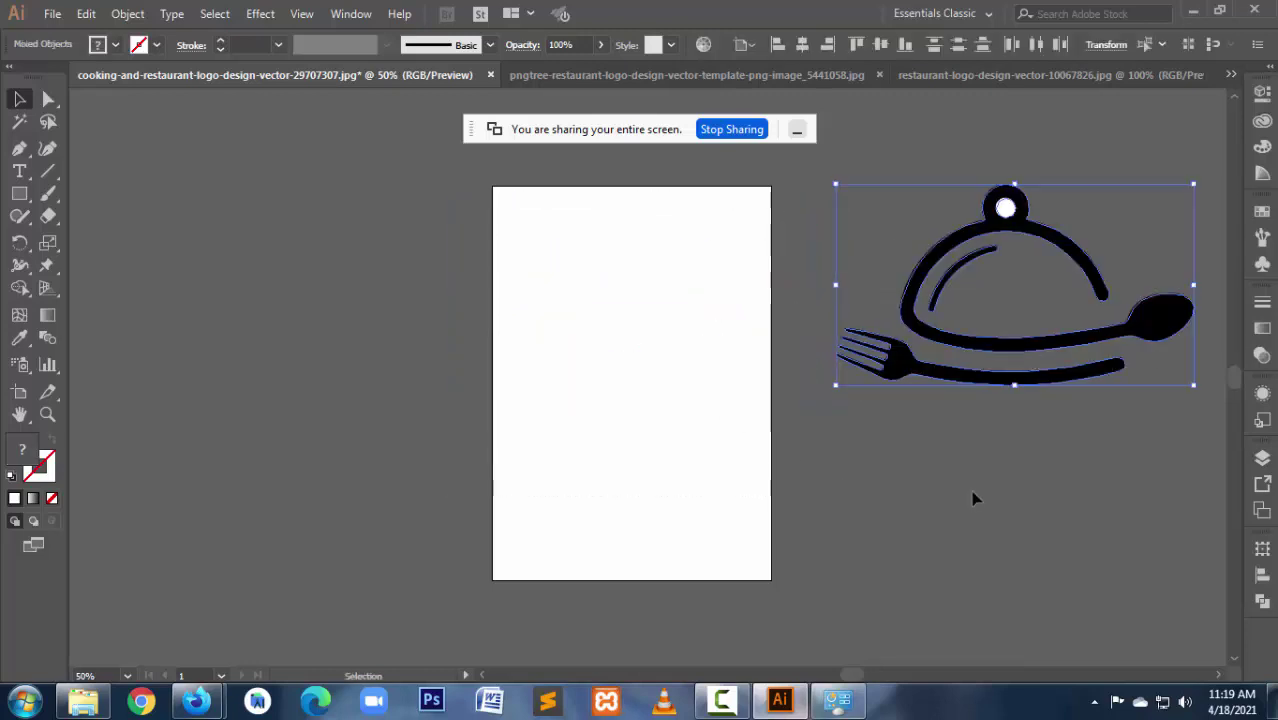
click(965, 584)
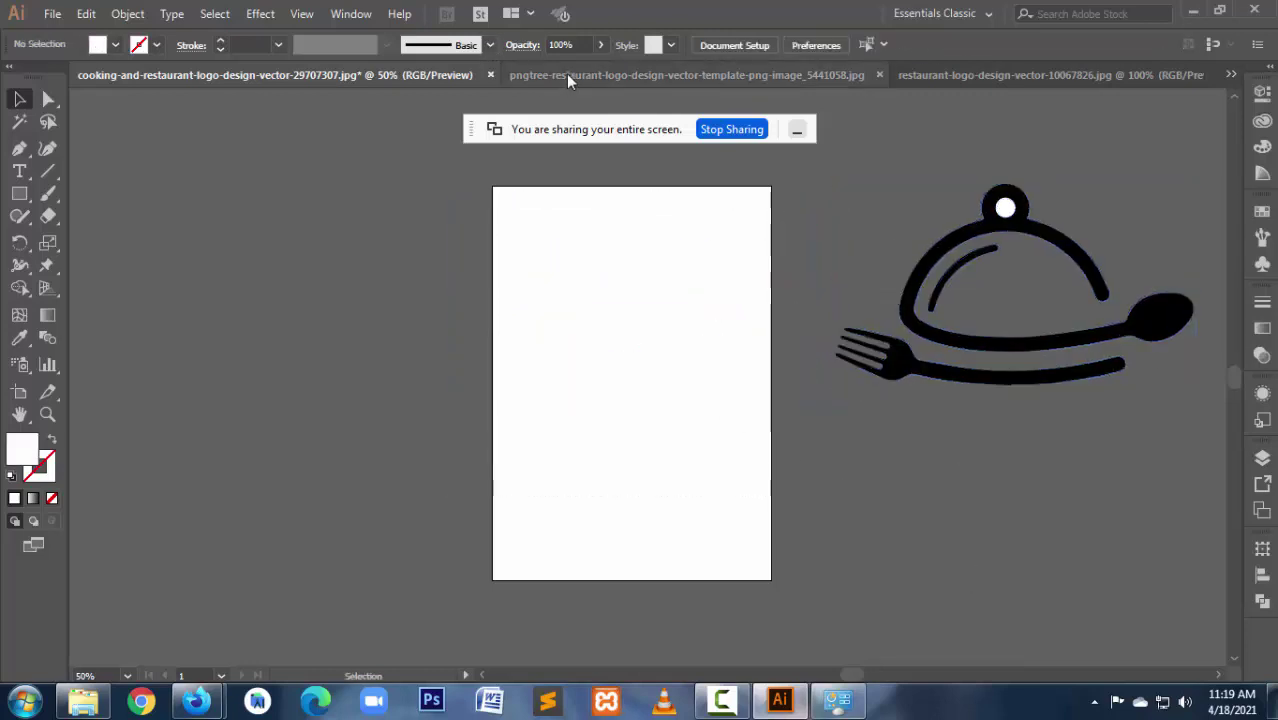
Step: Save the FoodPlanet document as SVG Compressed (.svgz), then view the Restaurant FOOD document
key(ctrl+shift+s)
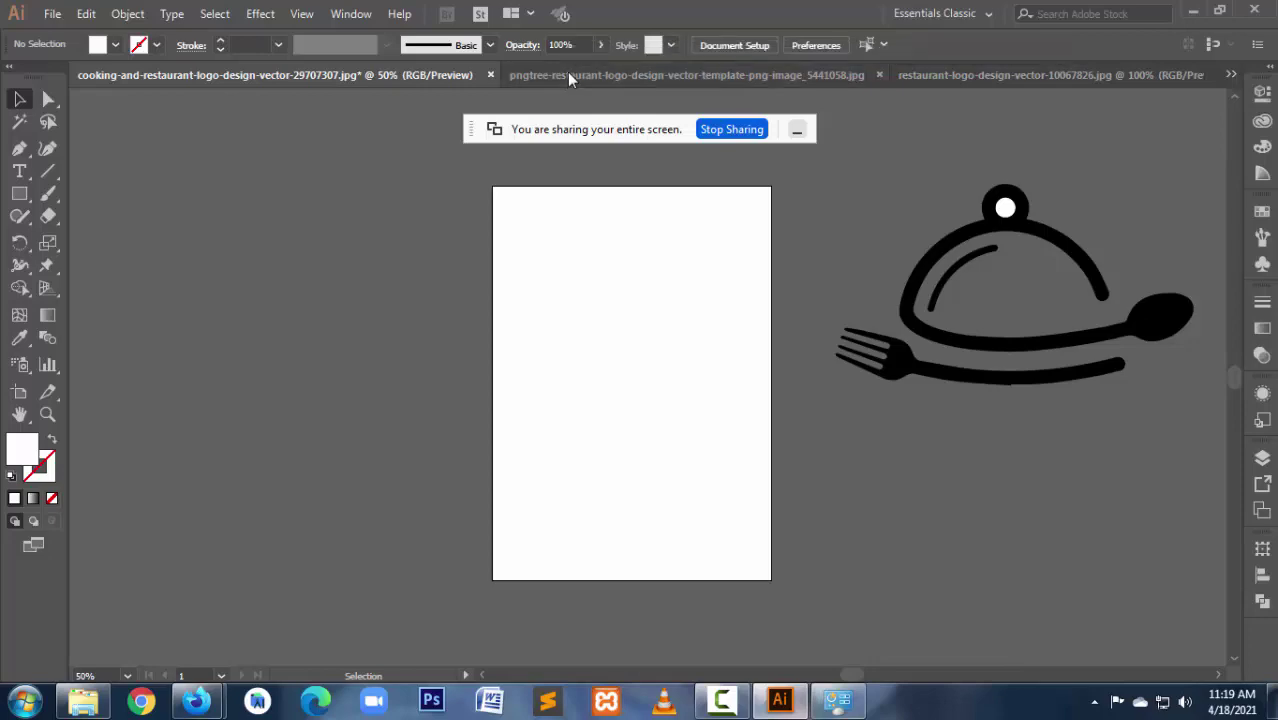
key(Return)
key(Return)
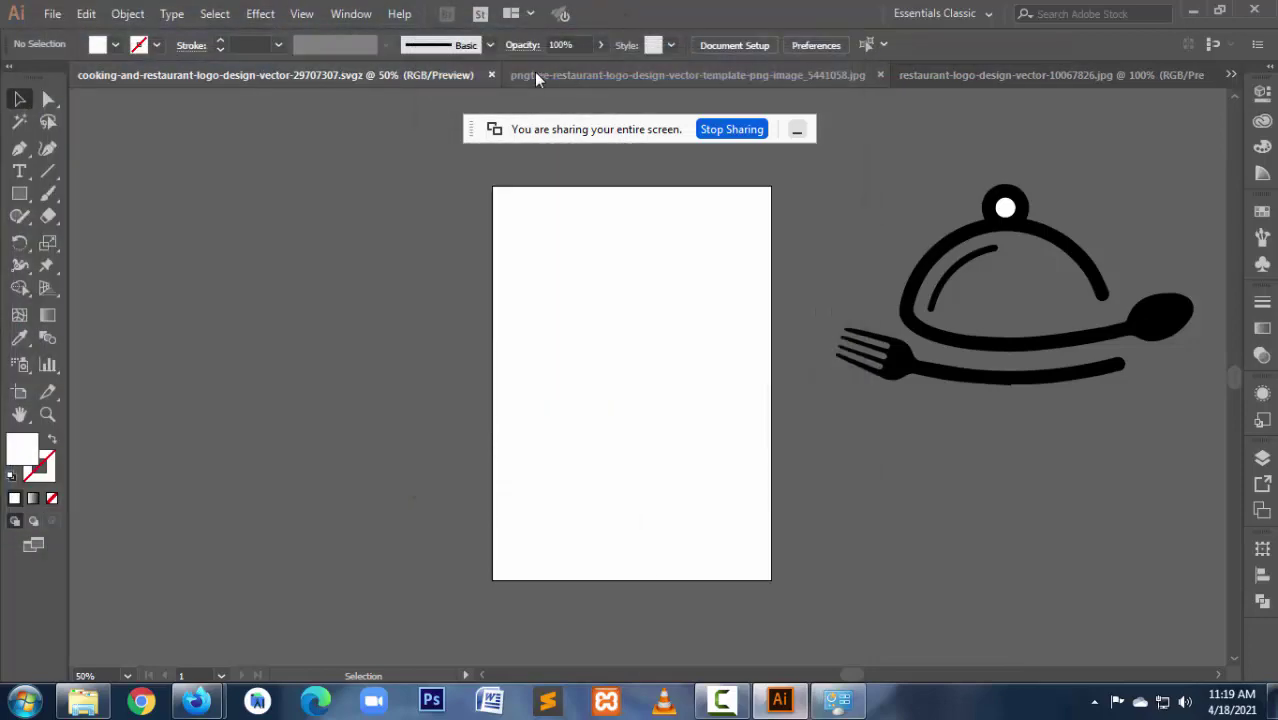
click(572, 73)
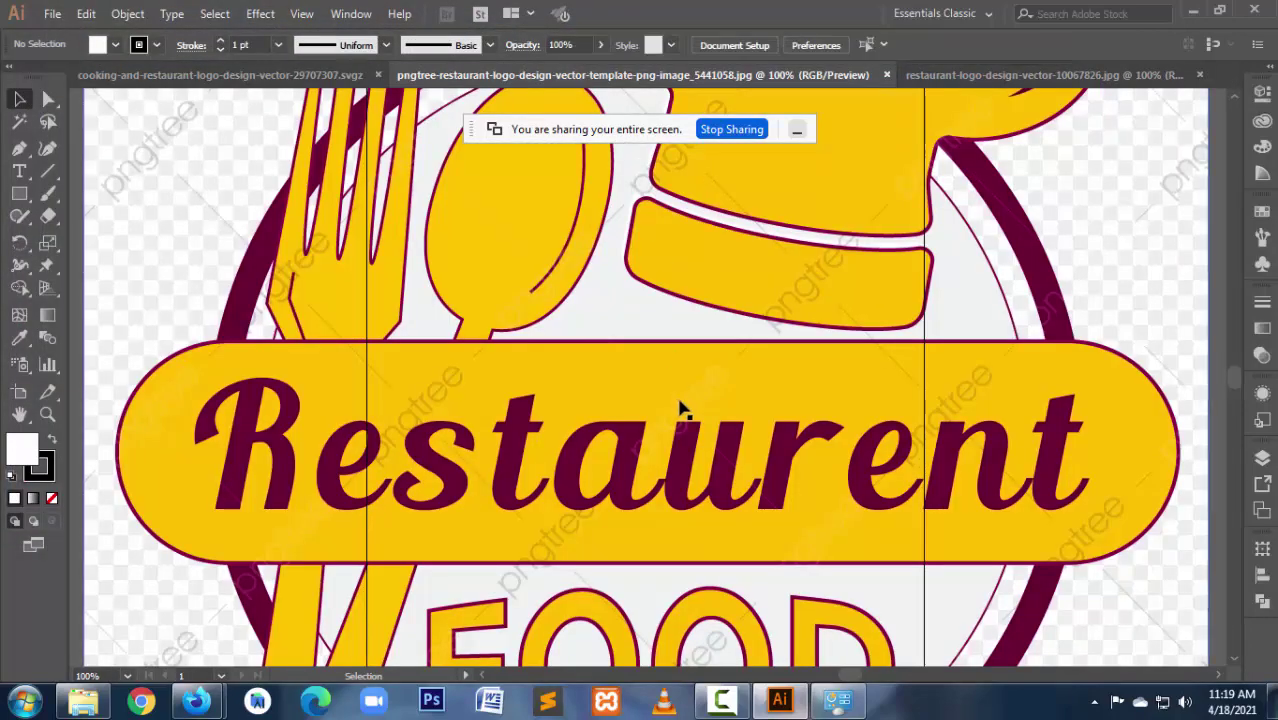
alt+scroll(679, 400, down, 4)
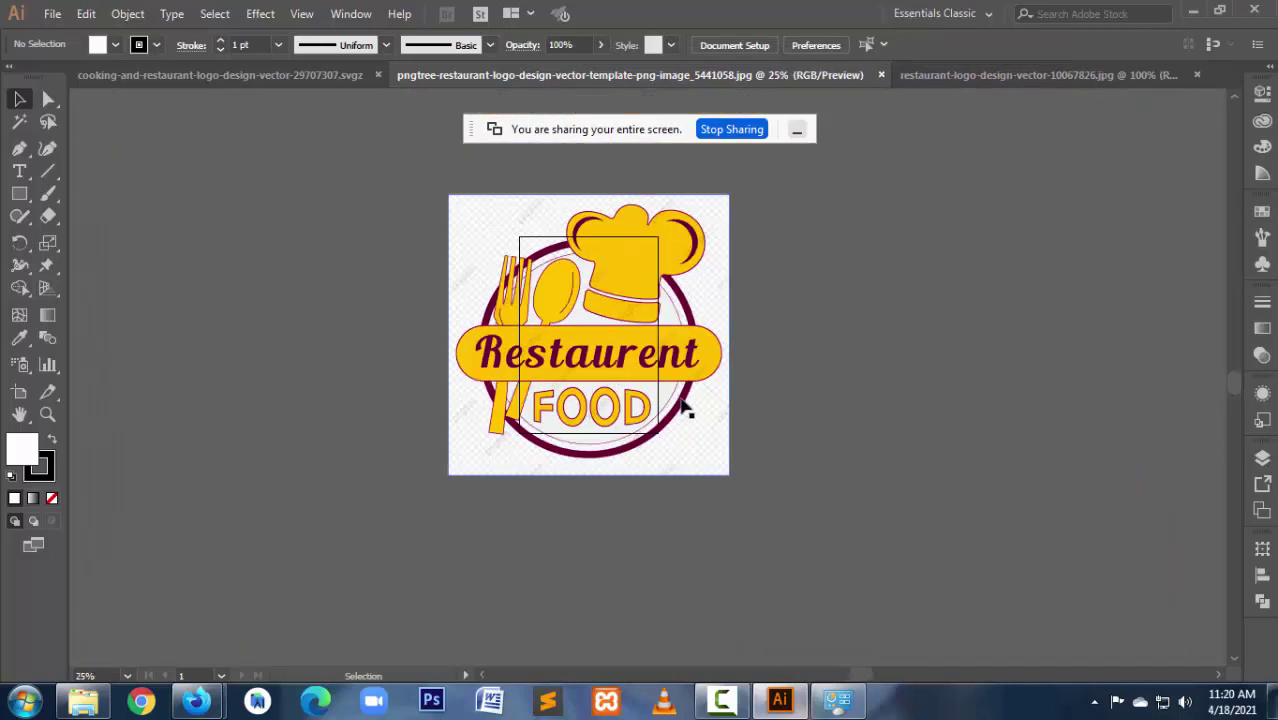
Step: Trace the Restaurant FOOD logo in Black and White at threshold 128 and show Image Trace settings
click(603, 341)
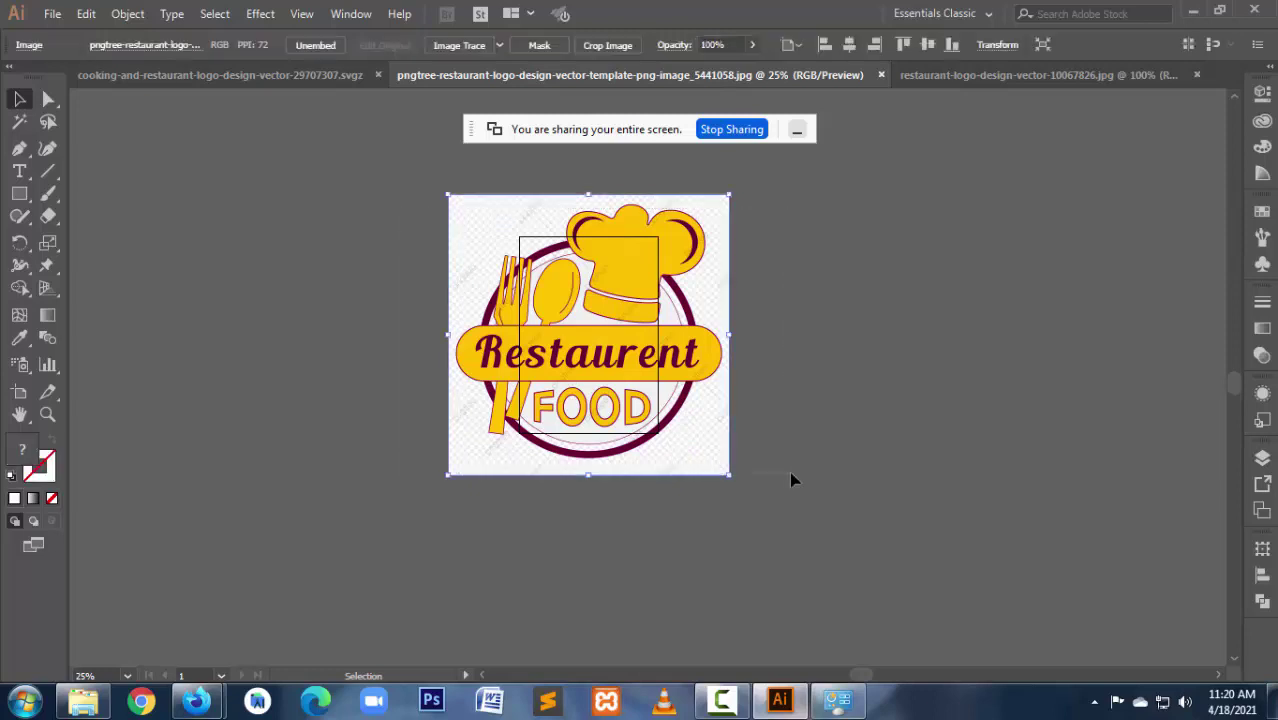
click(456, 46)
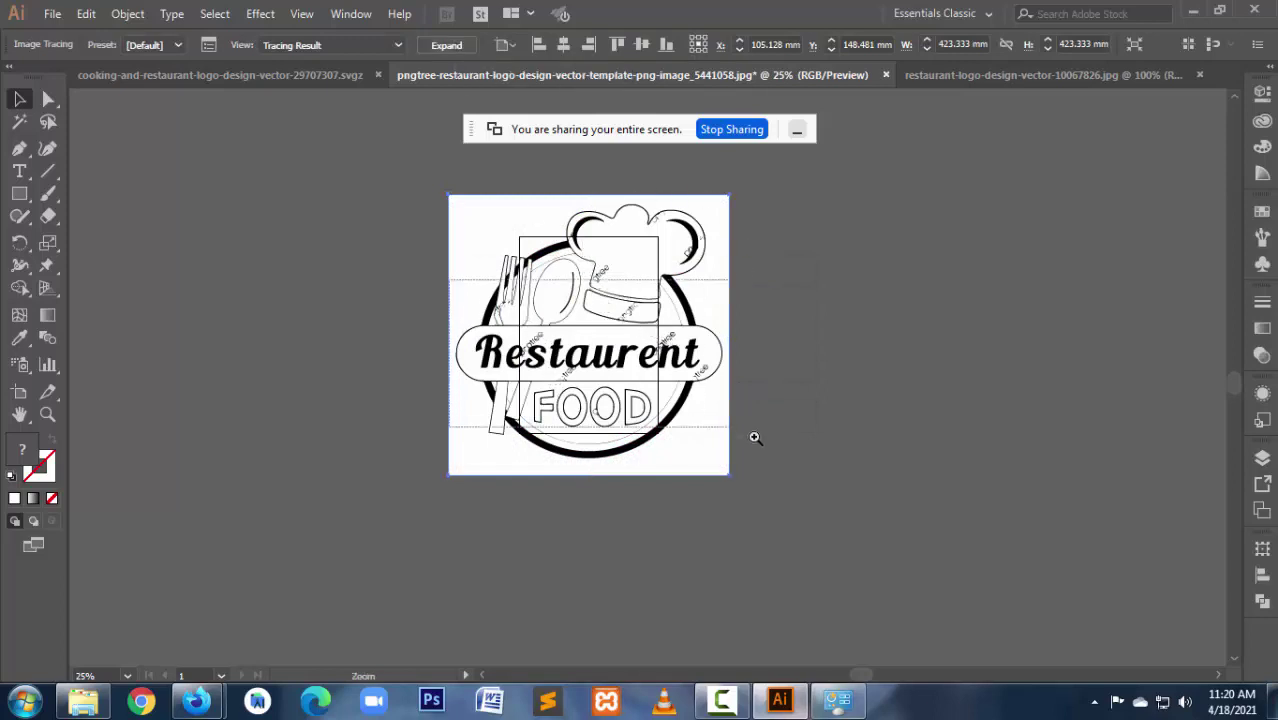
scroll(589, 350, up, 5)
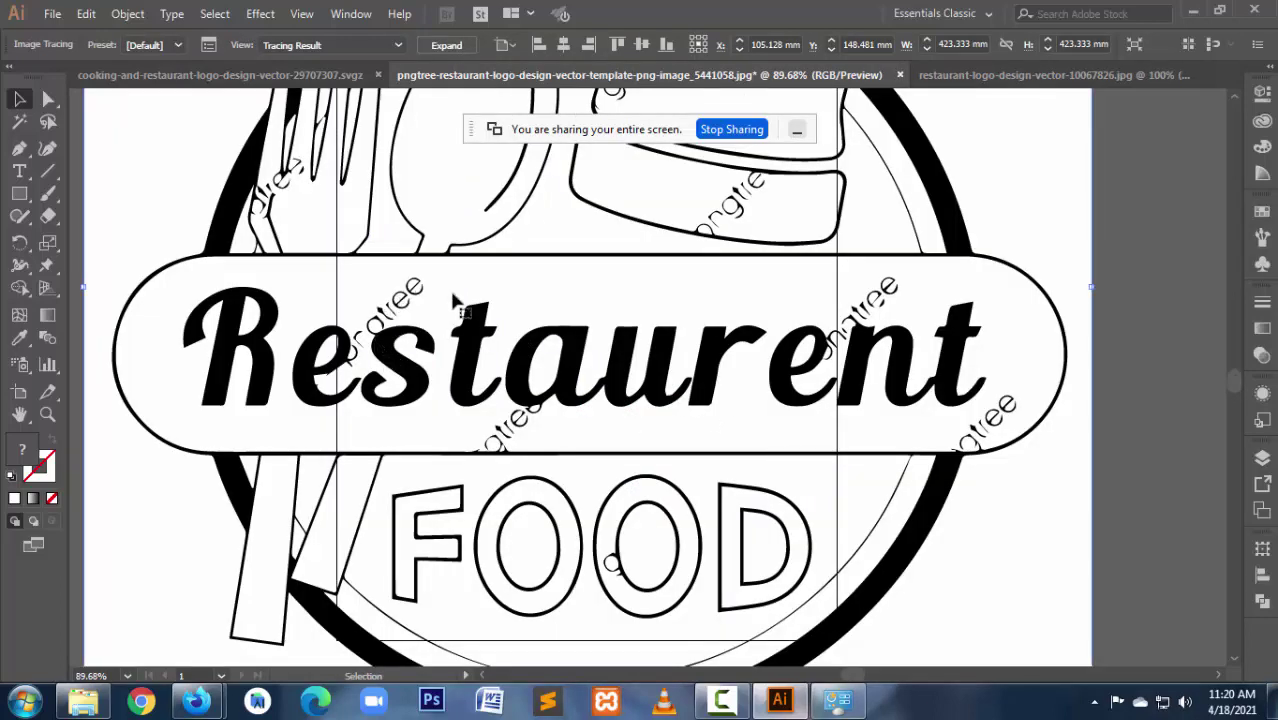
click(208, 45)
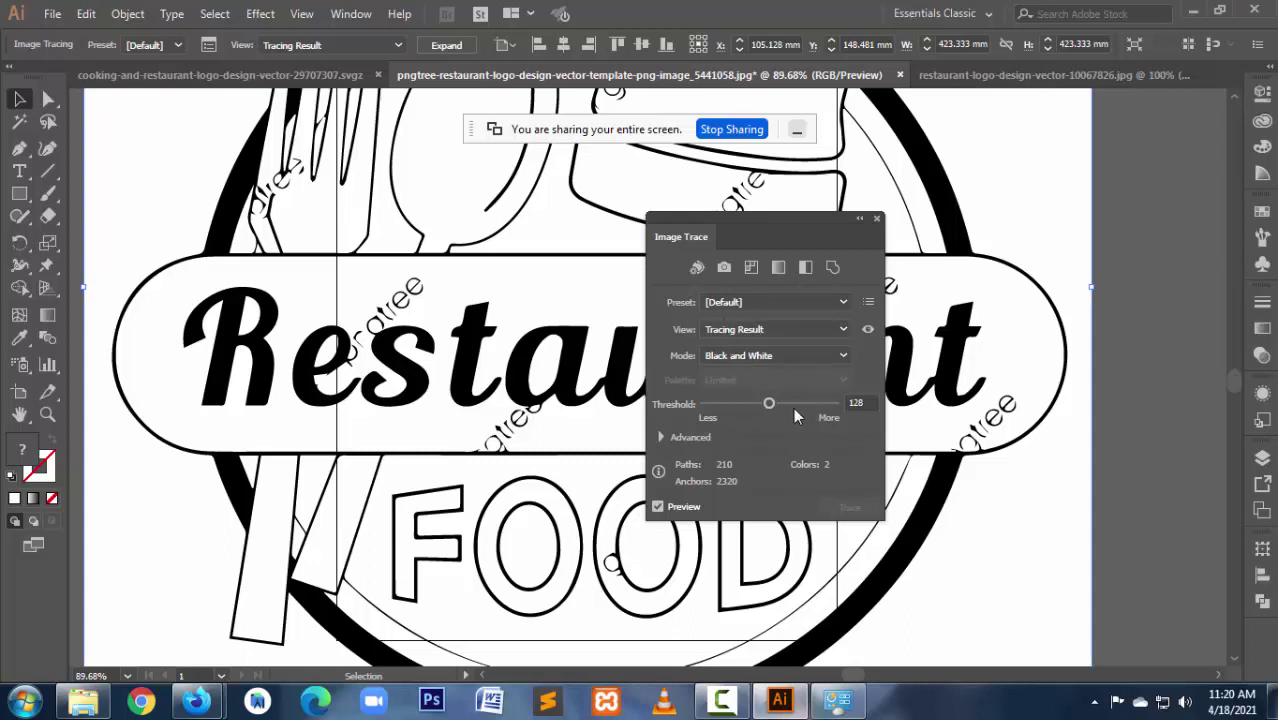
Step: Try trace thresholds 70, 96, 109 and 122, settling on 113 for clean outlines
click(707, 408)
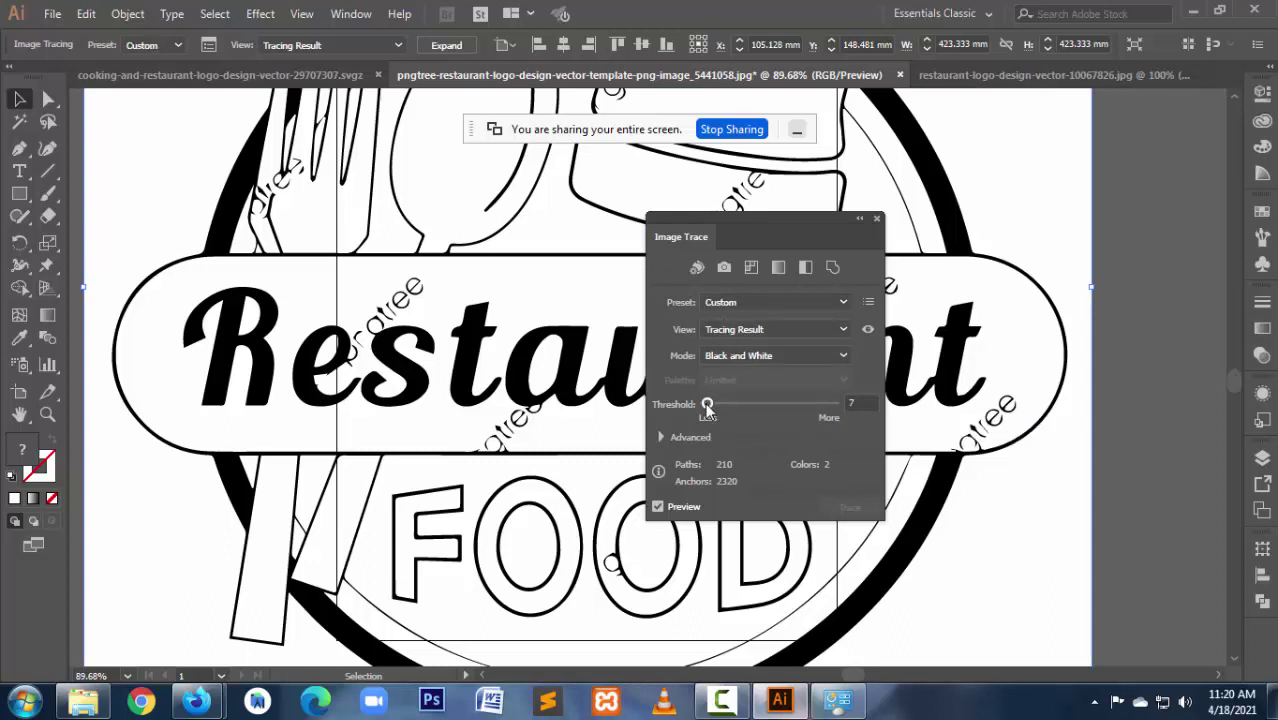
drag(707, 406, 739, 406)
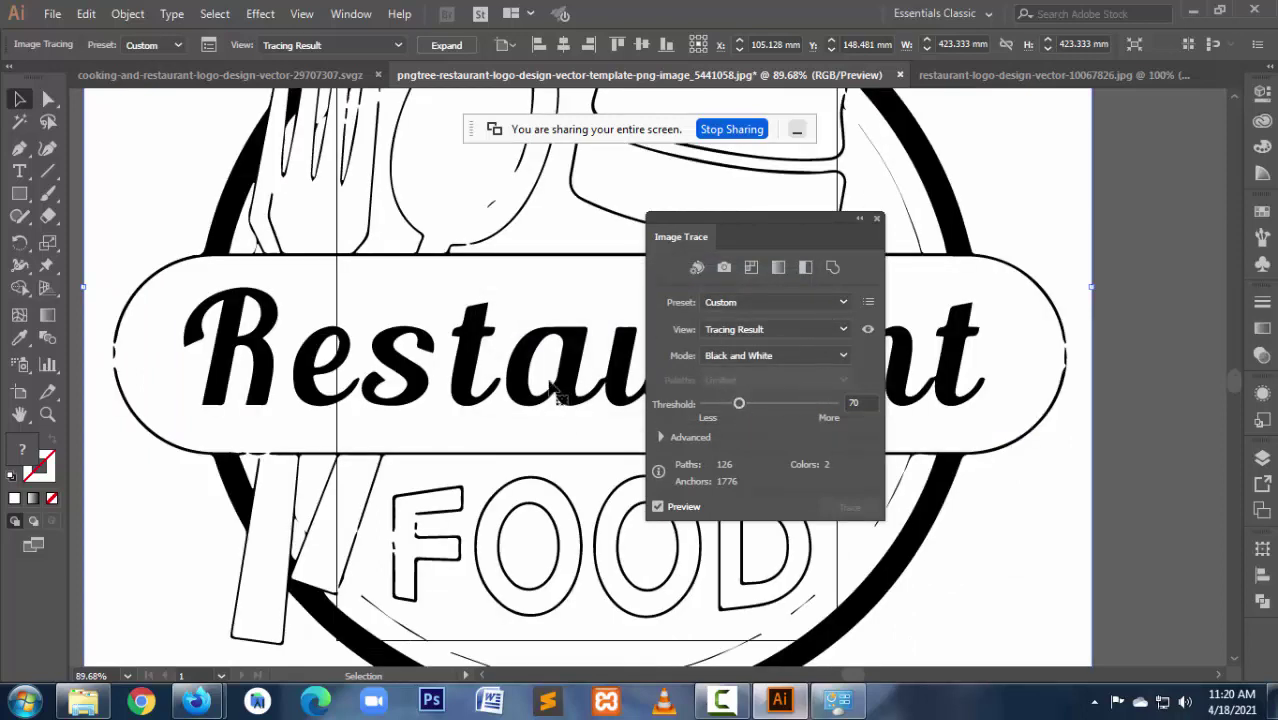
ctrl+alt+click(455, 394)
ctrl+alt+click(455, 394)
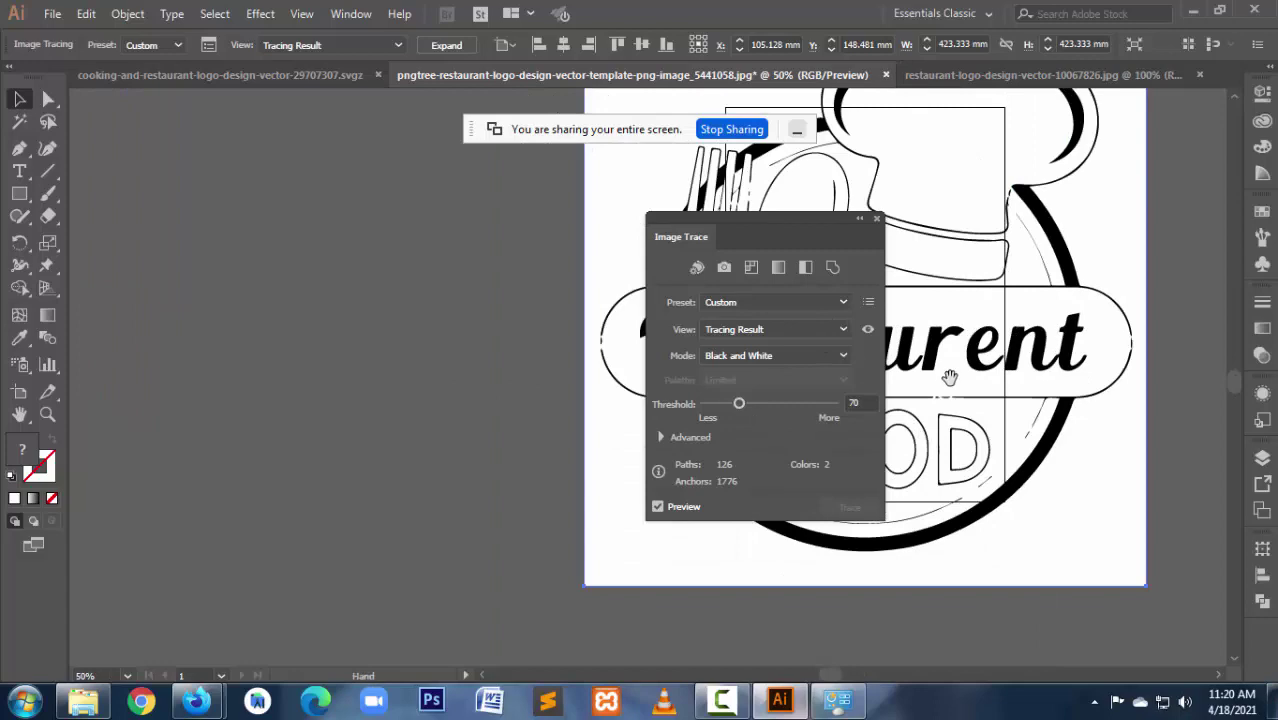
drag(752, 410, 533, 438)
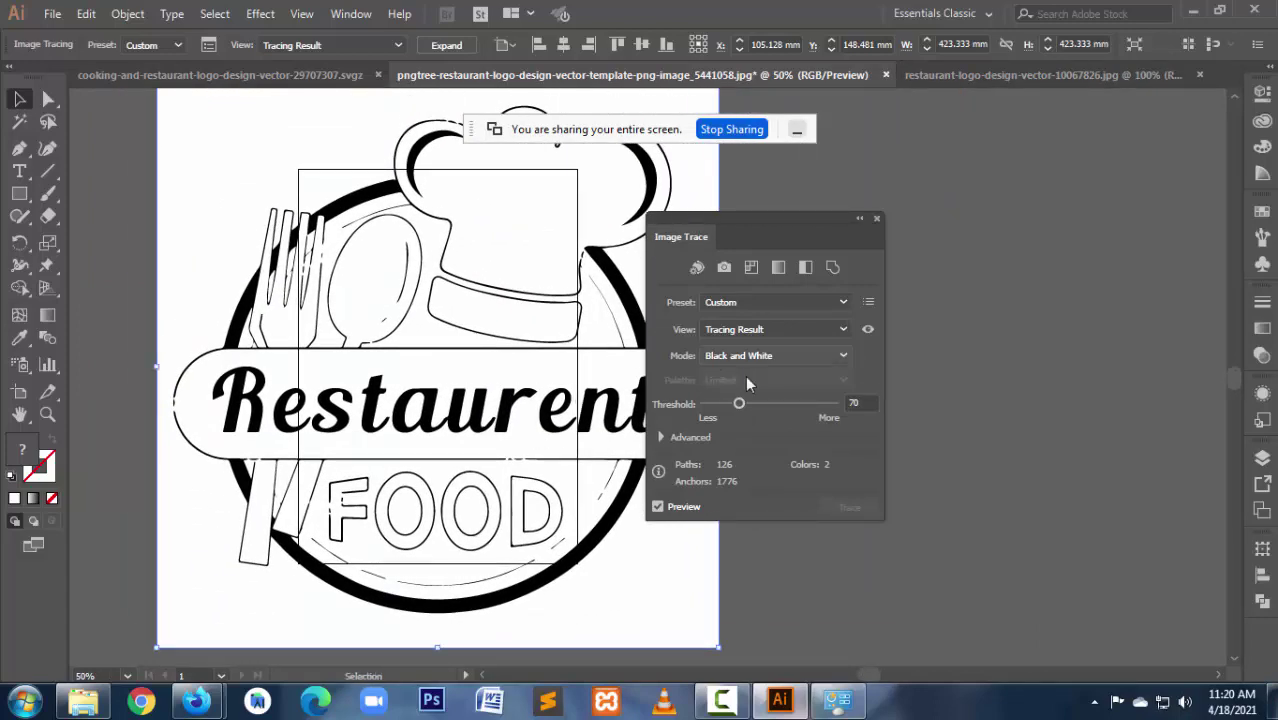
drag(738, 404, 753, 404)
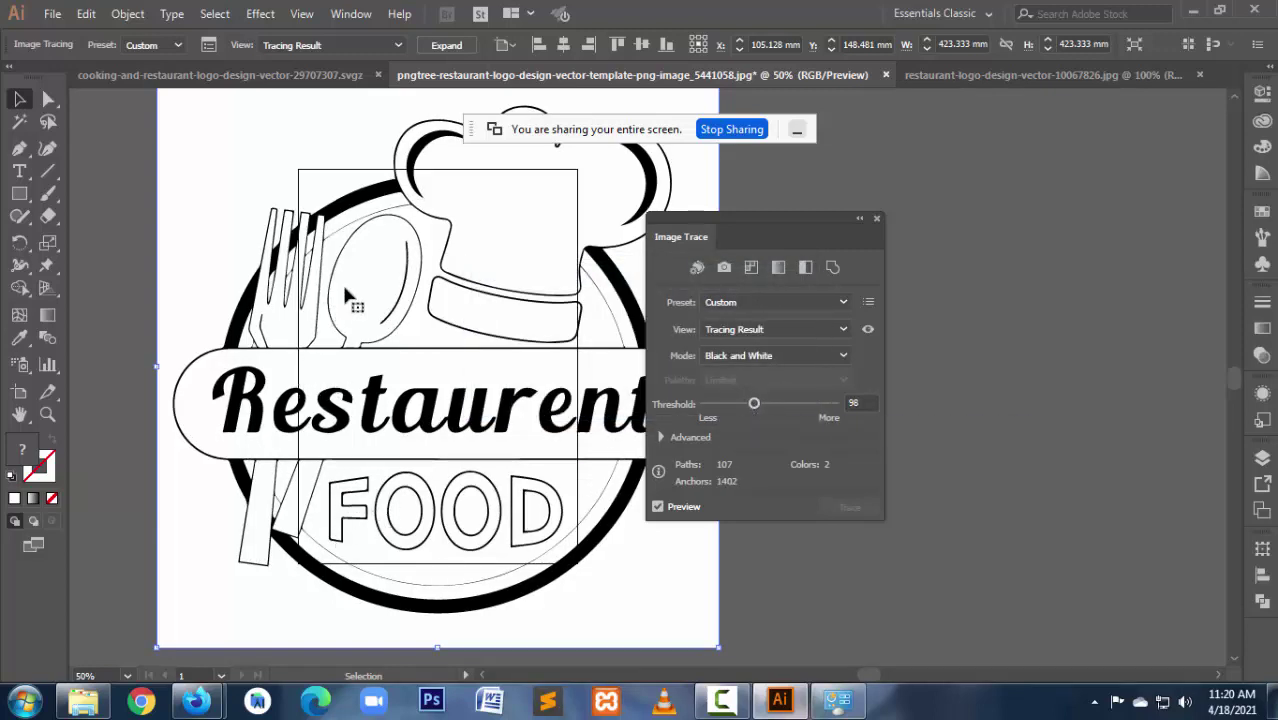
mouse_move(538, 276)
mouse_down()
mouse_move(493, 348)
mouse_move(498, 338)
mouse_up()
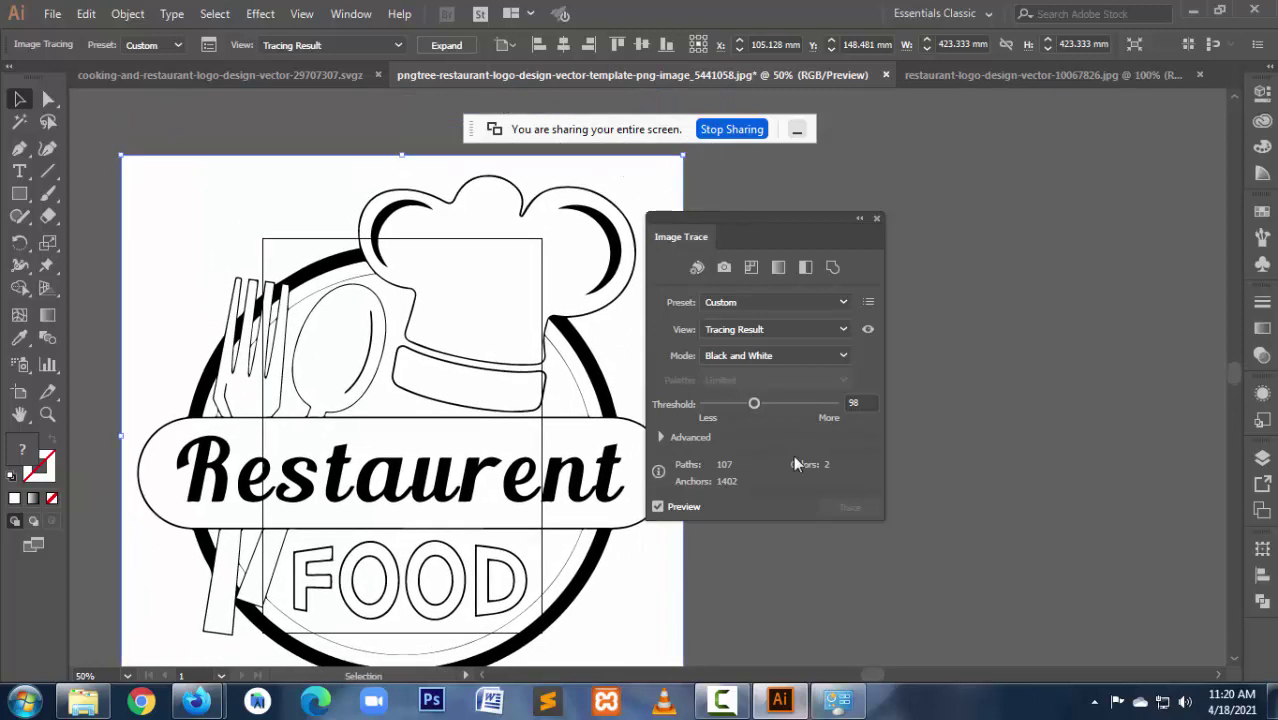
click(760, 403)
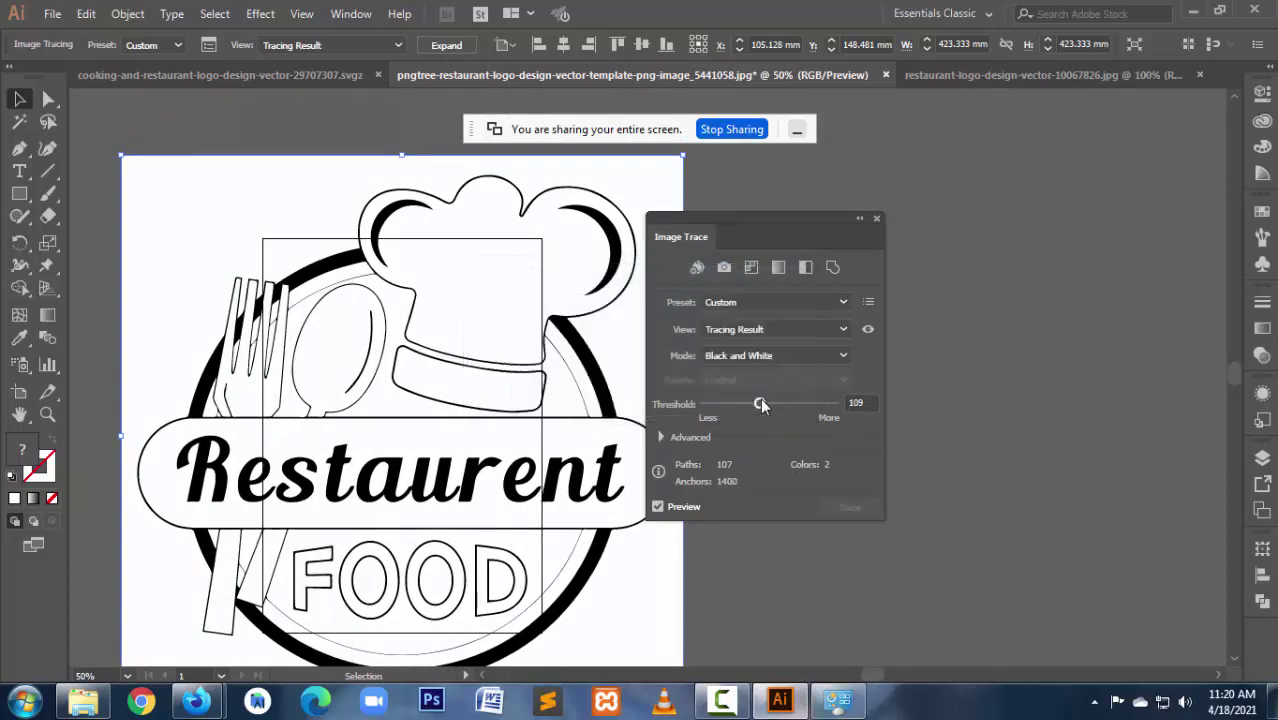
drag(760, 403, 767, 404)
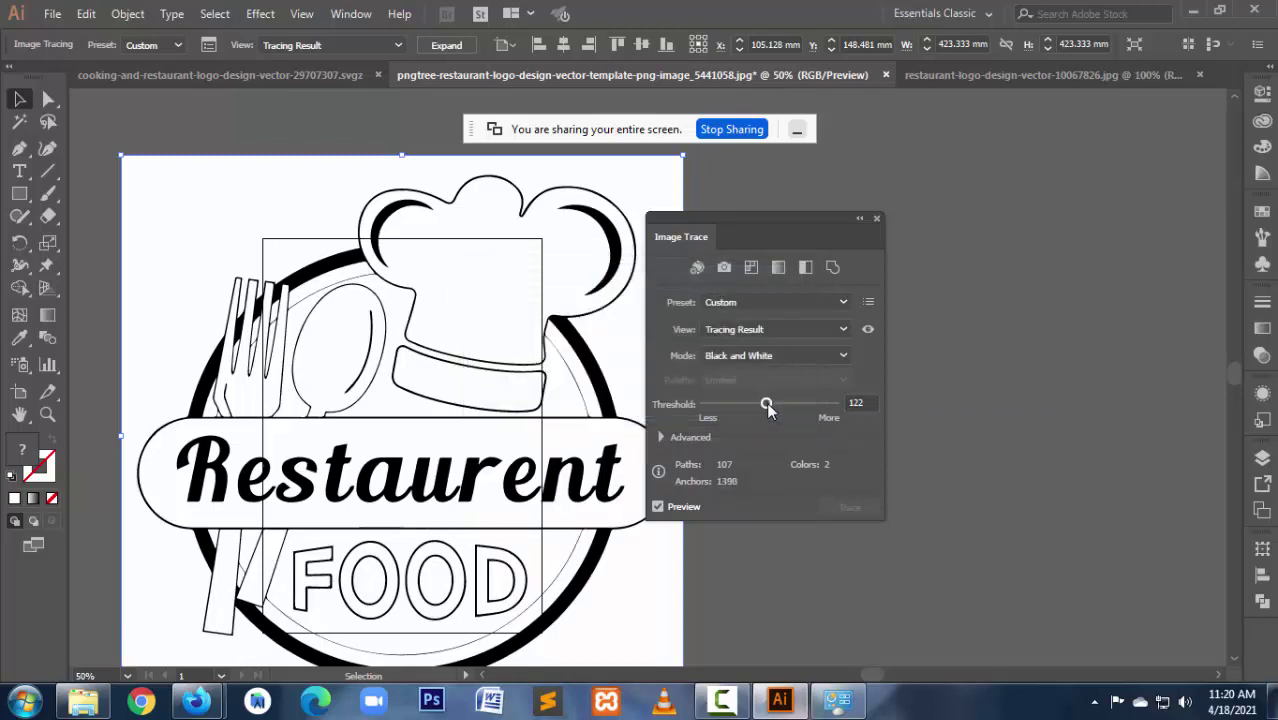
drag(766, 404, 762, 404)
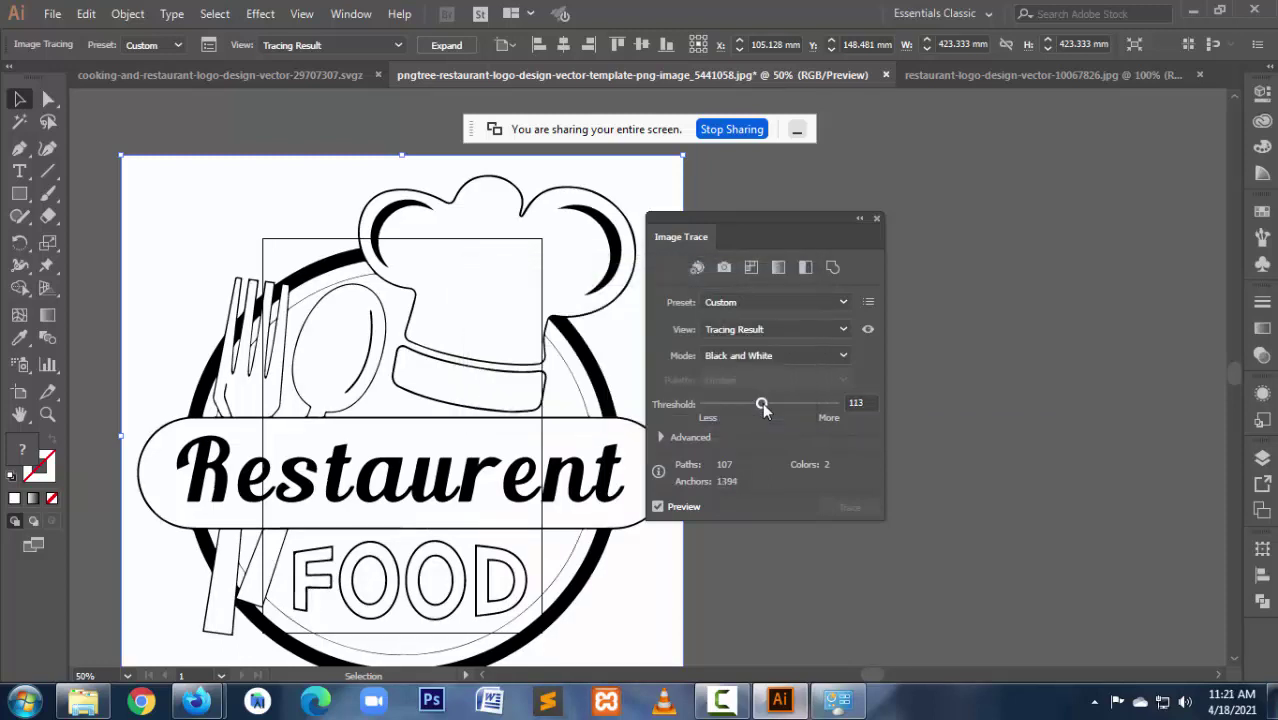
Step: Expand the Restaurant FOOD trace, ungroup it and delete the white background shape
click(875, 218)
click(446, 46)
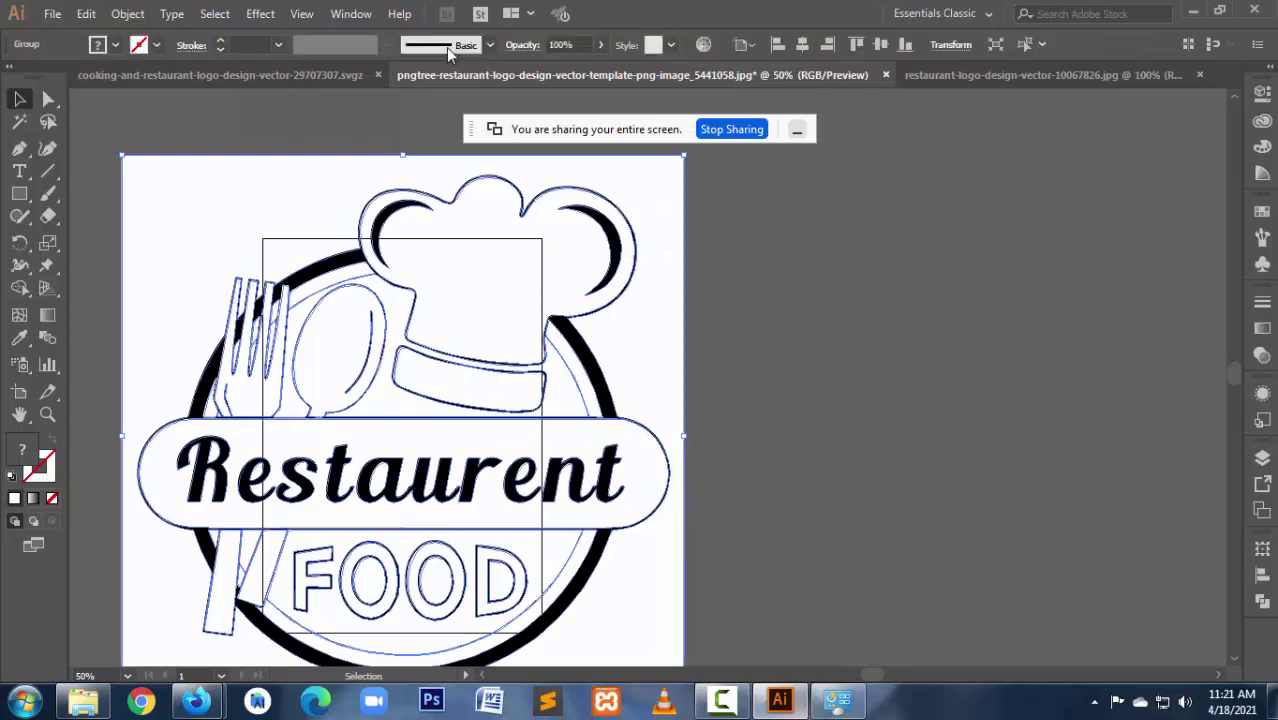
click(836, 432)
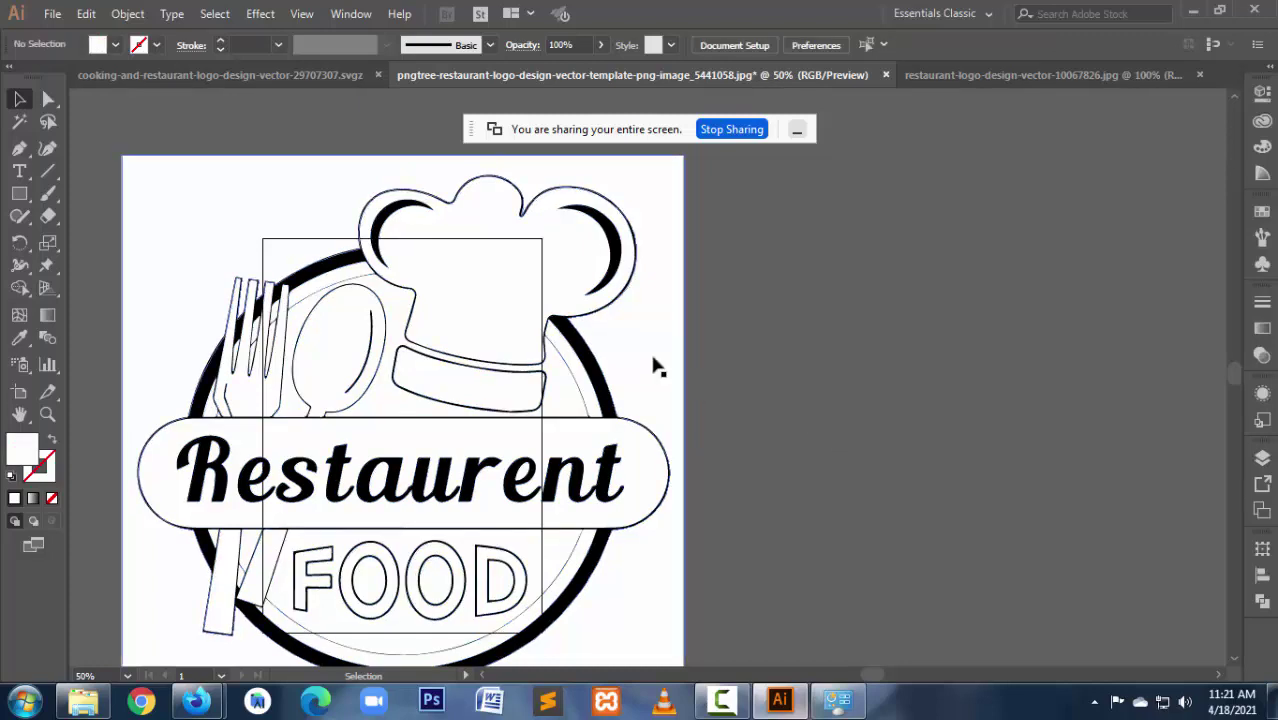
right_click(654, 360)
click(737, 517)
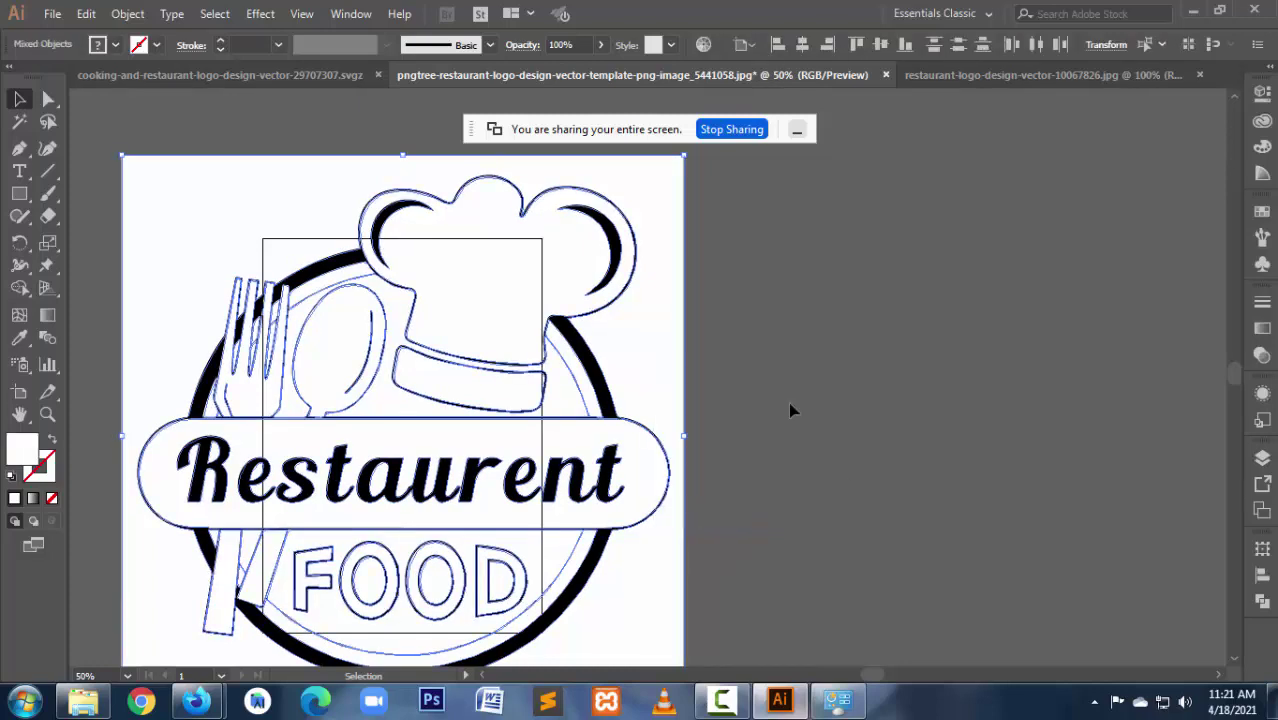
key(Delete)
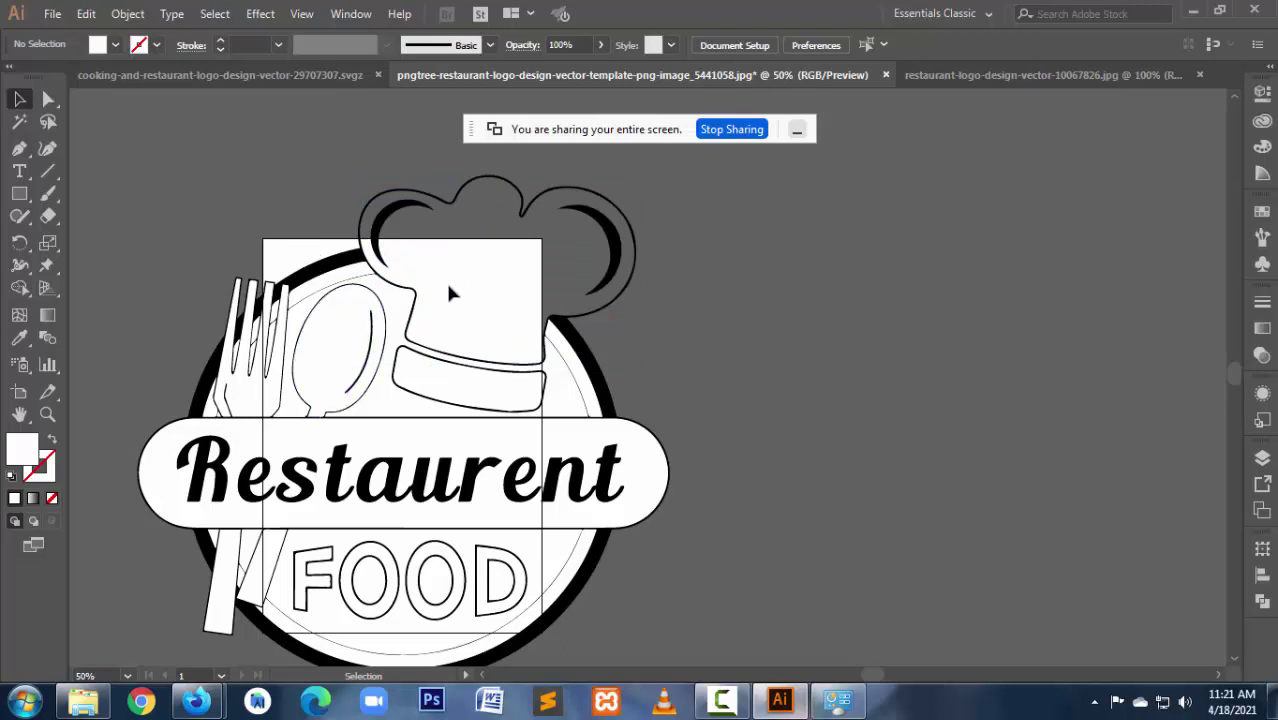
Step: Move the Restaurent FOOD logo left off the artboard and save it as an .ai file
key(ctrl+minus)
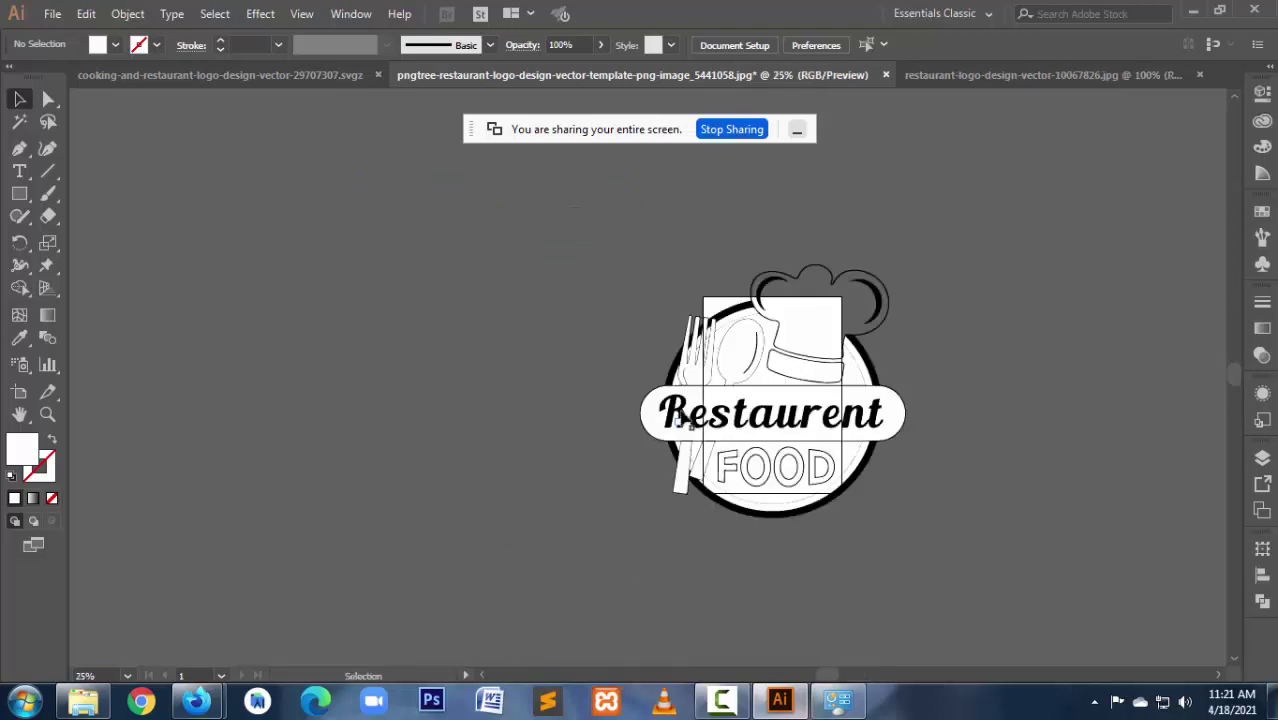
click(826, 438)
drag(790, 445, 414, 452)
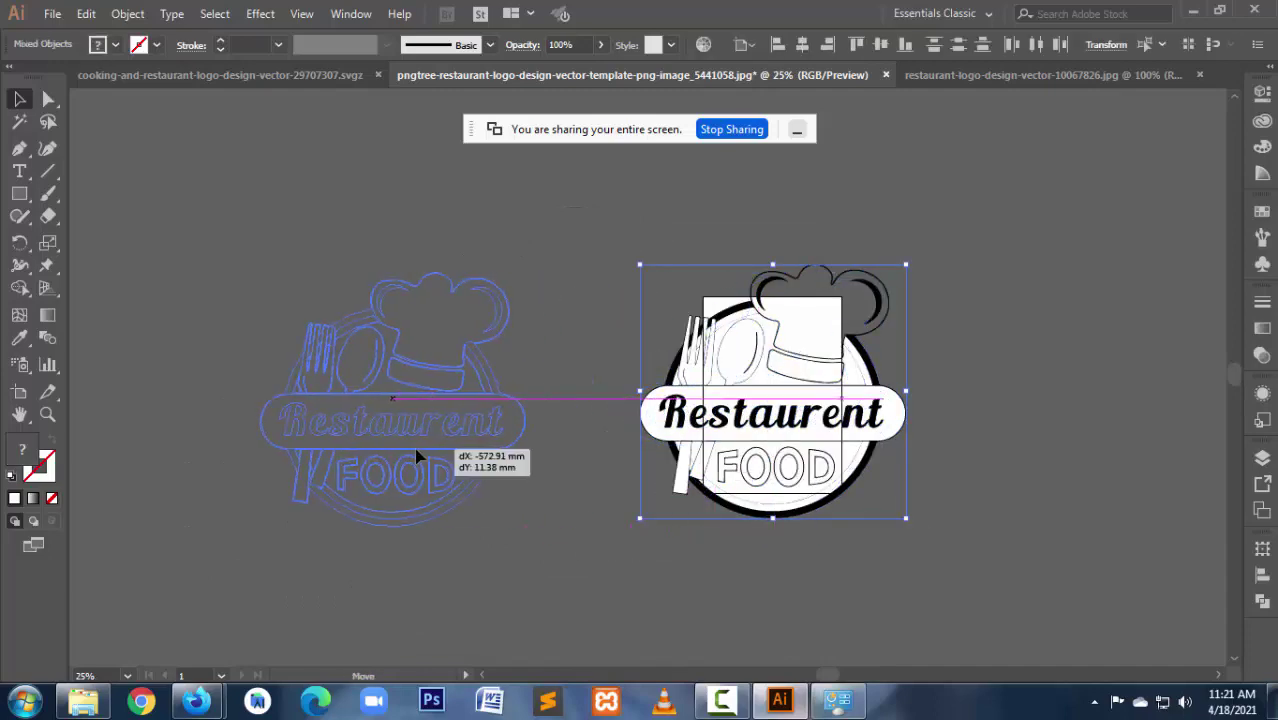
click(560, 564)
key(ctrl+z)
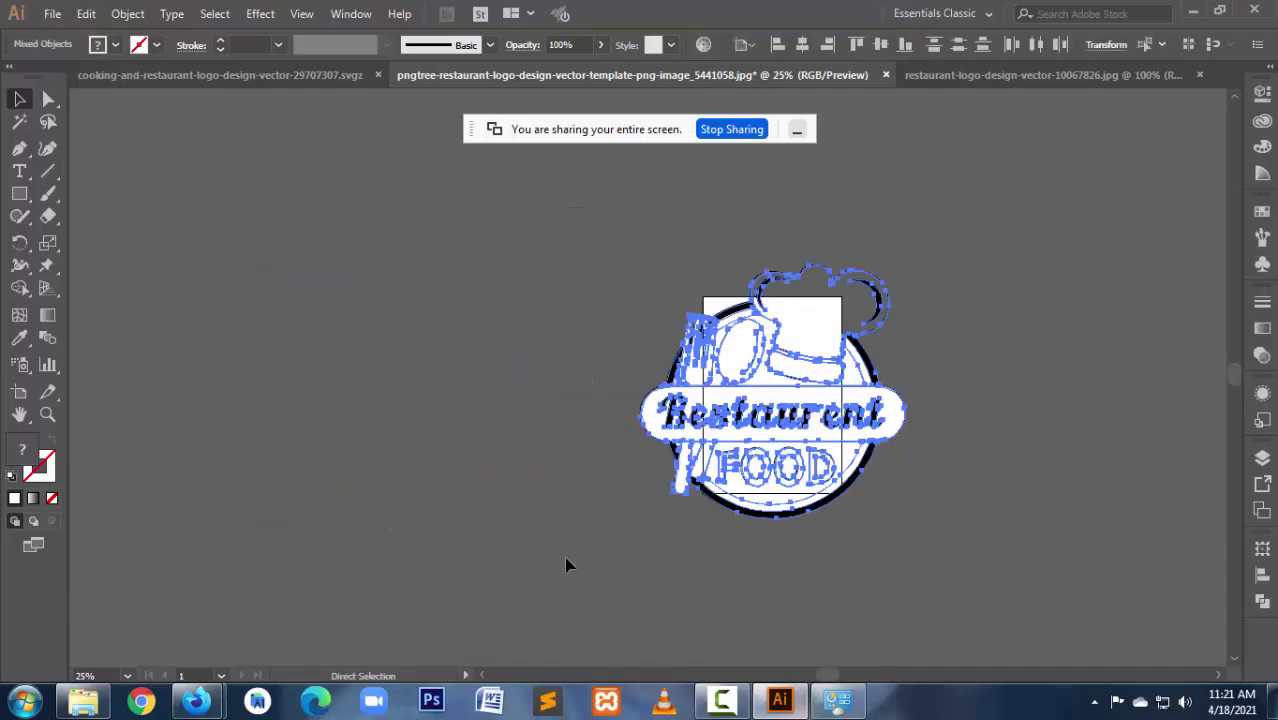
drag(808, 414, 379, 399)
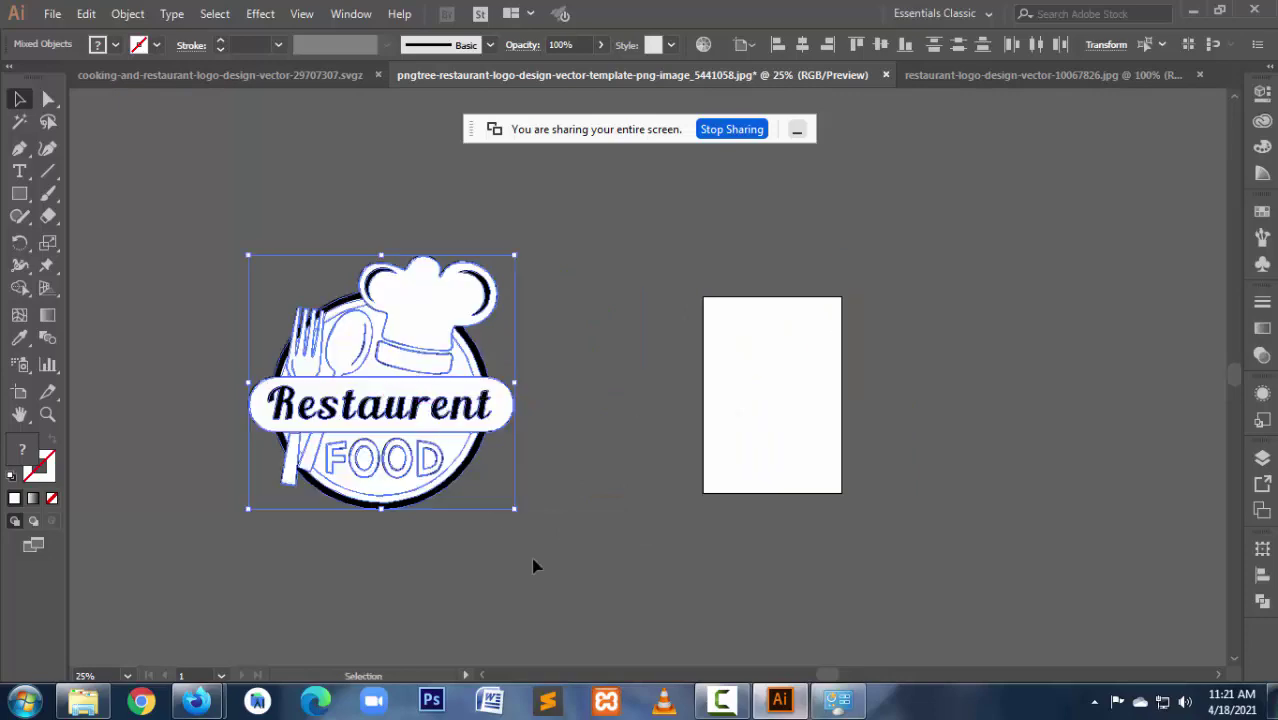
click(533, 566)
key(a)
key(ctrl+shift+s)
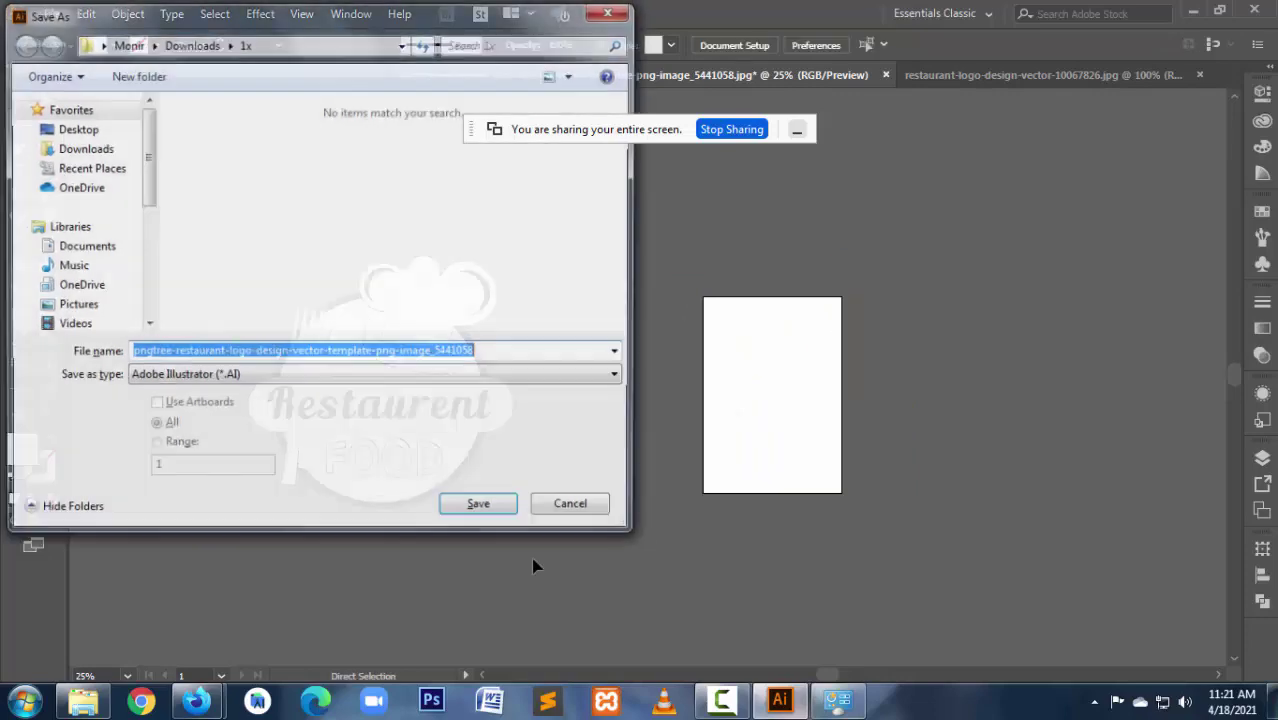
key(Return)
key(Return)
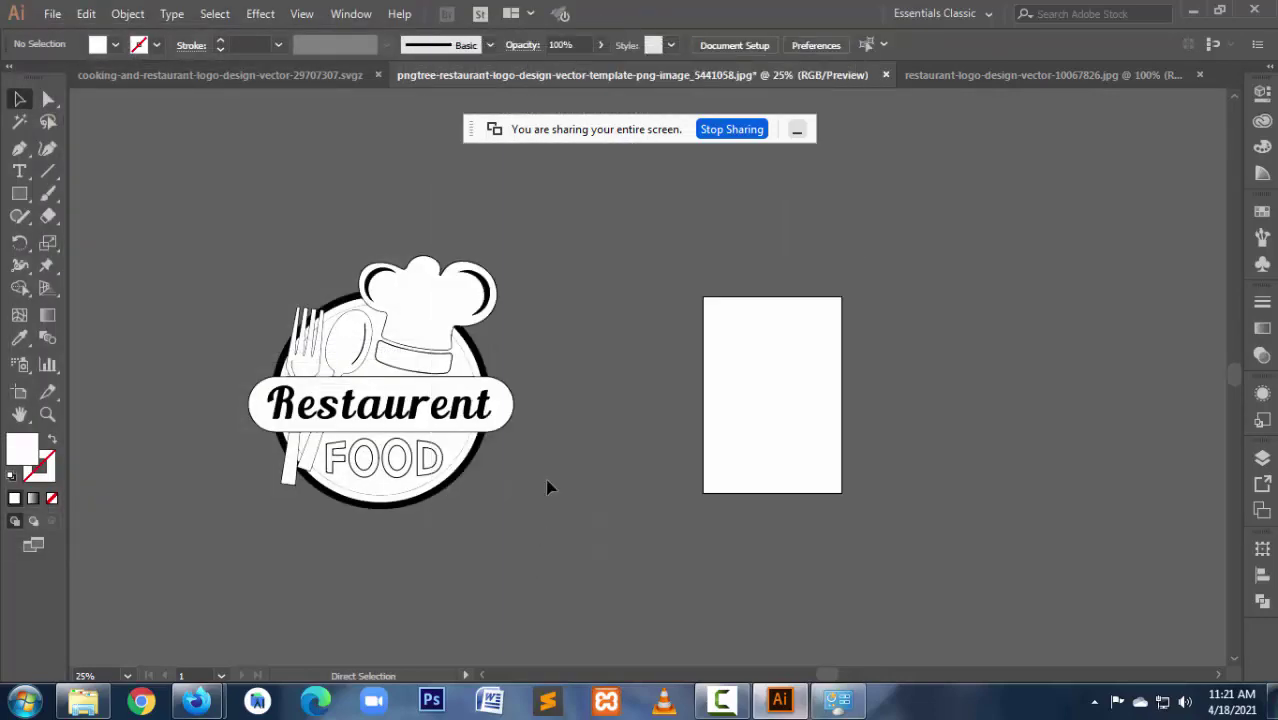
Step: Copy the traced cloche, fork and spoon artwork onto the Restaurant logo document's artboard
click(927, 76)
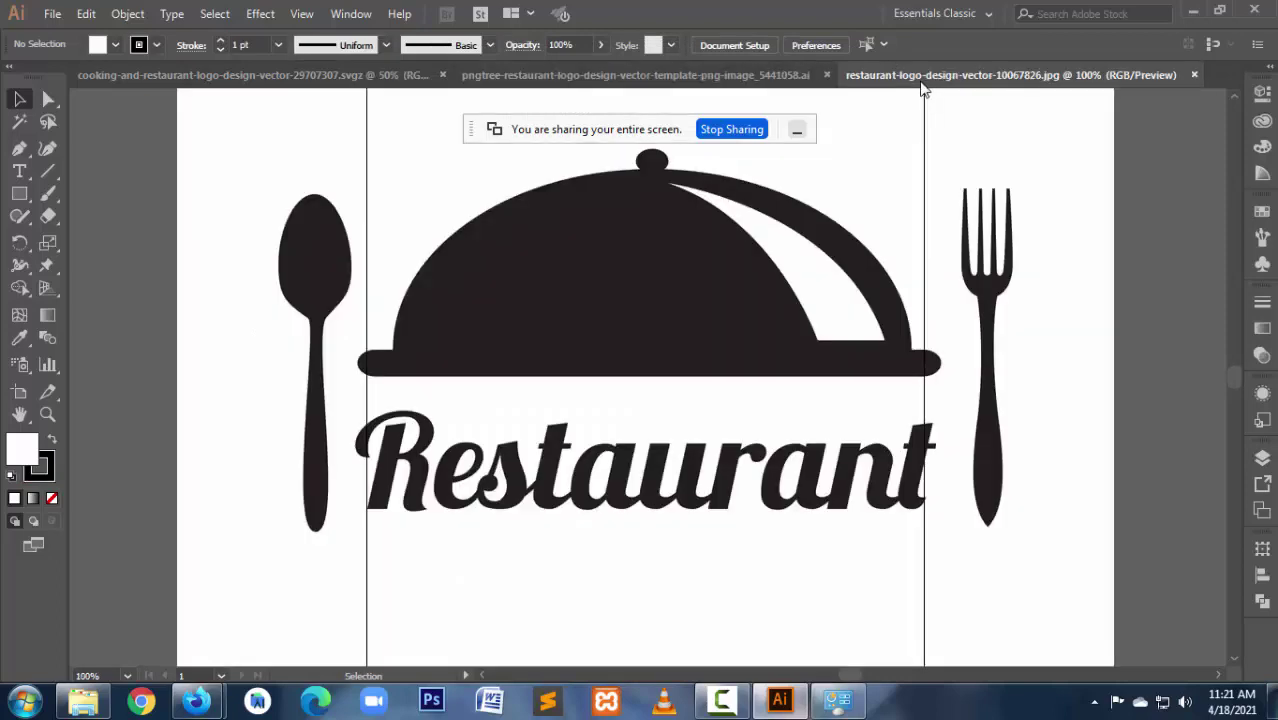
click(305, 76)
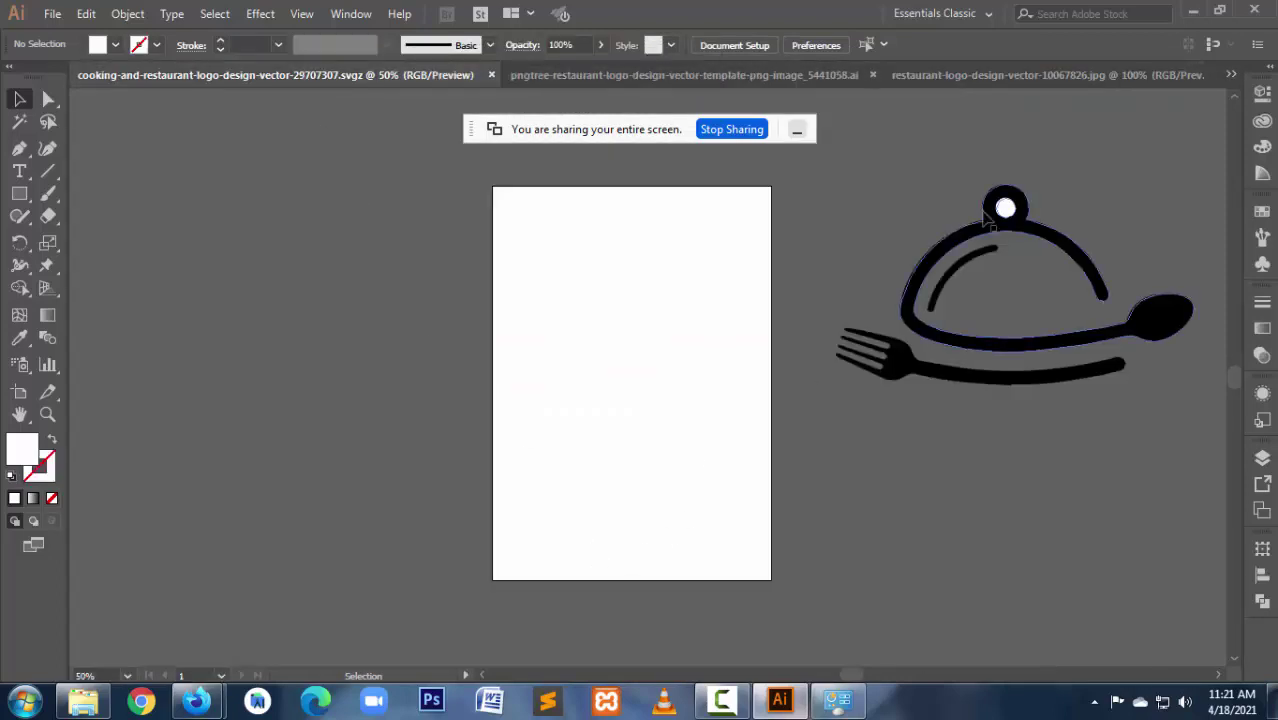
drag(907, 153, 1195, 455)
mouse_move(1023, 270)
mouse_down()
mouse_move(900, 183)
mouse_move(650, 245)
mouse_up()
drag(724, 292, 763, 205)
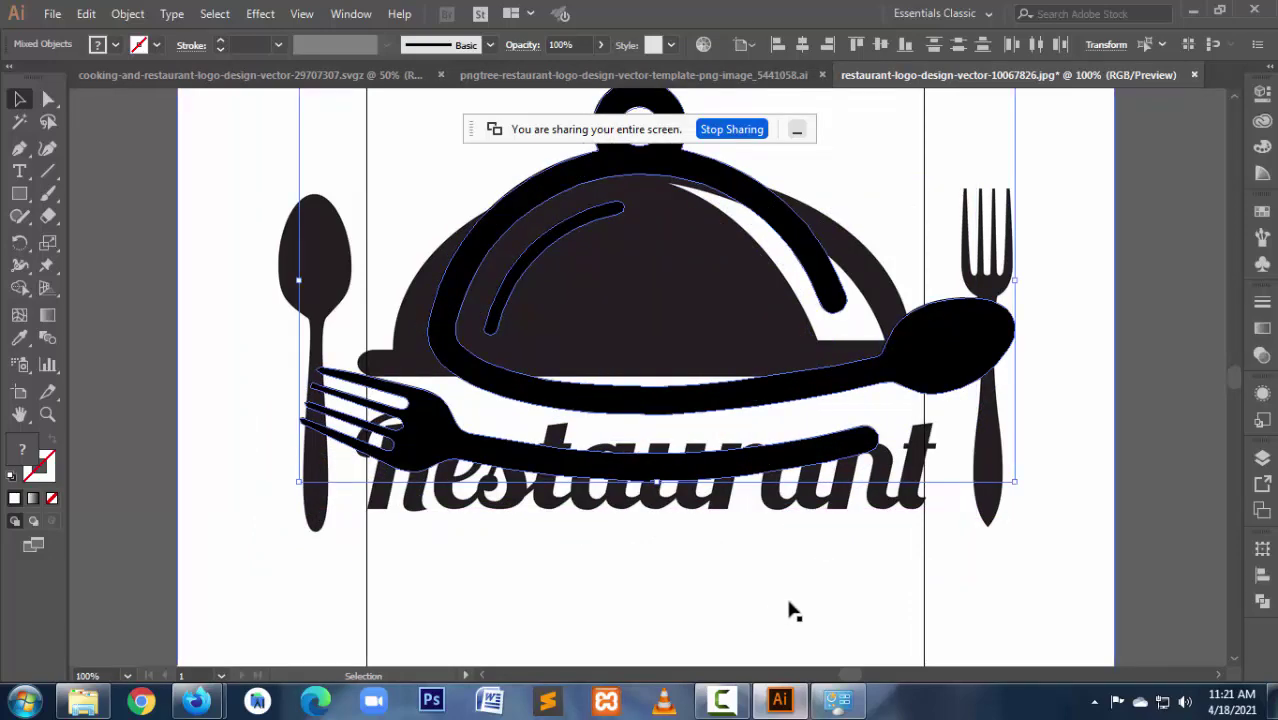
Step: Move the original Restaurant image off the artboard to the right
drag(864, 292, 1098, 250)
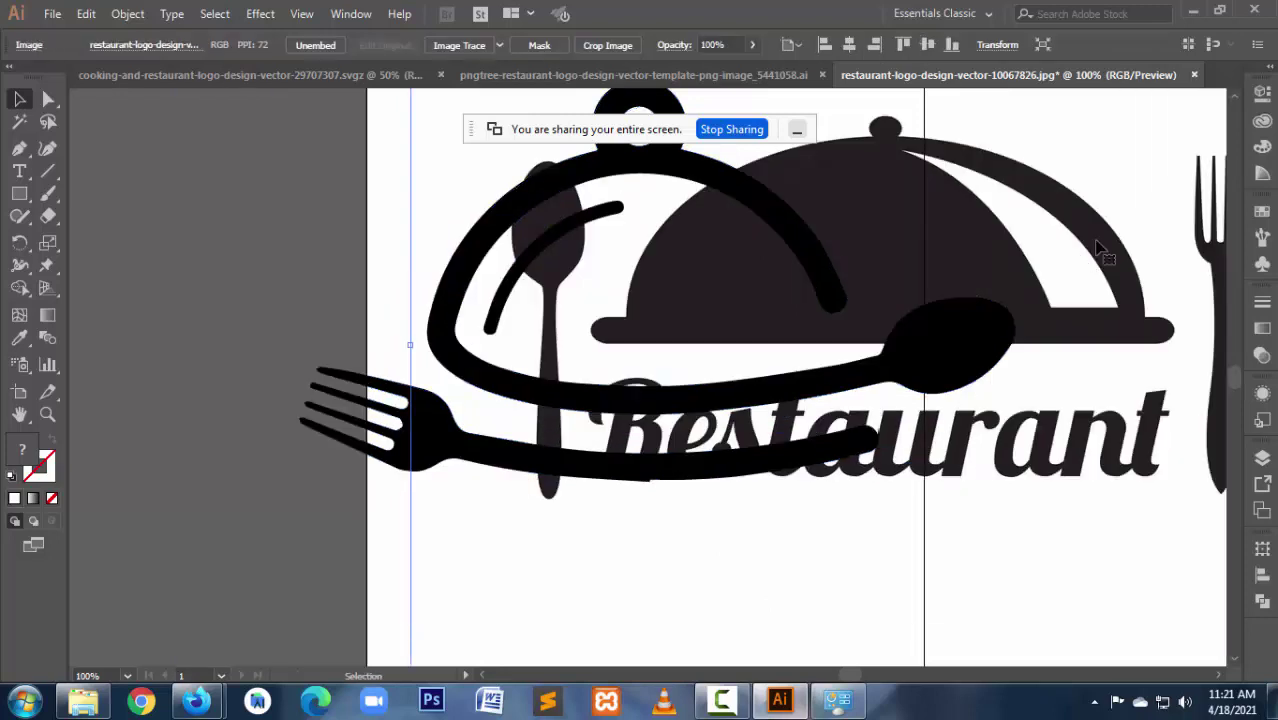
ctrl+alt+click(832, 413)
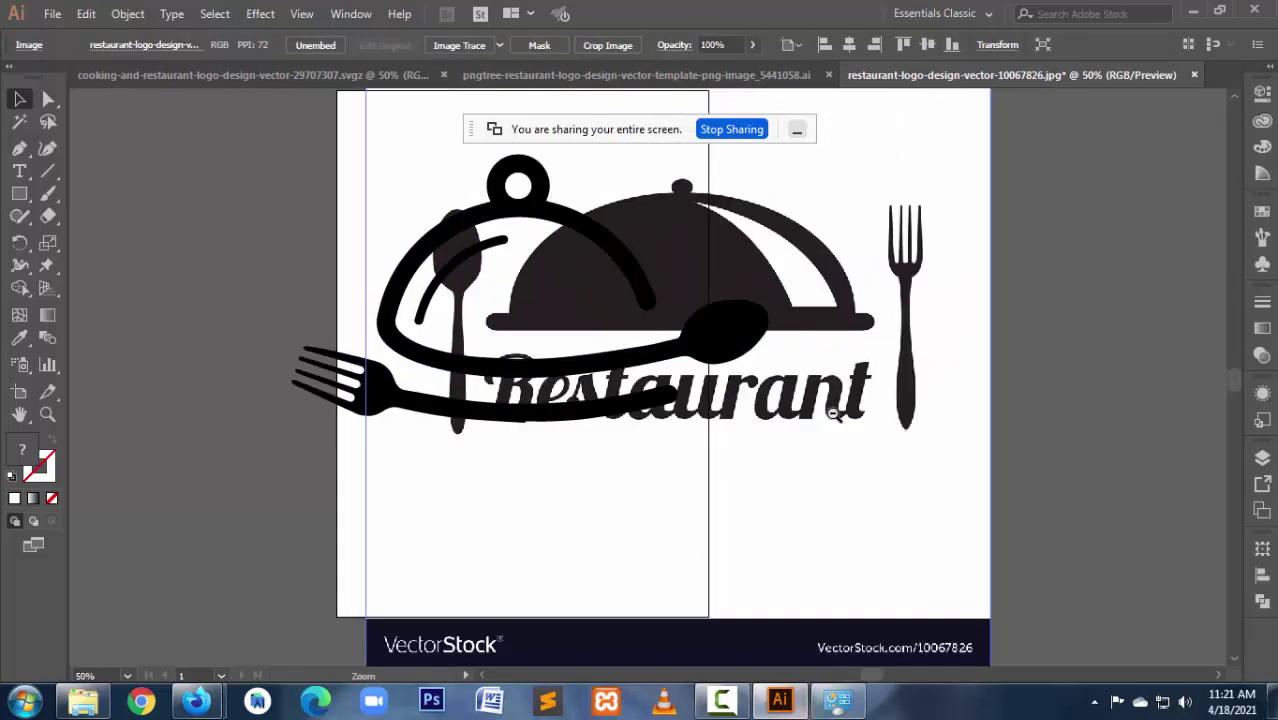
drag(620, 467, 1090, 467)
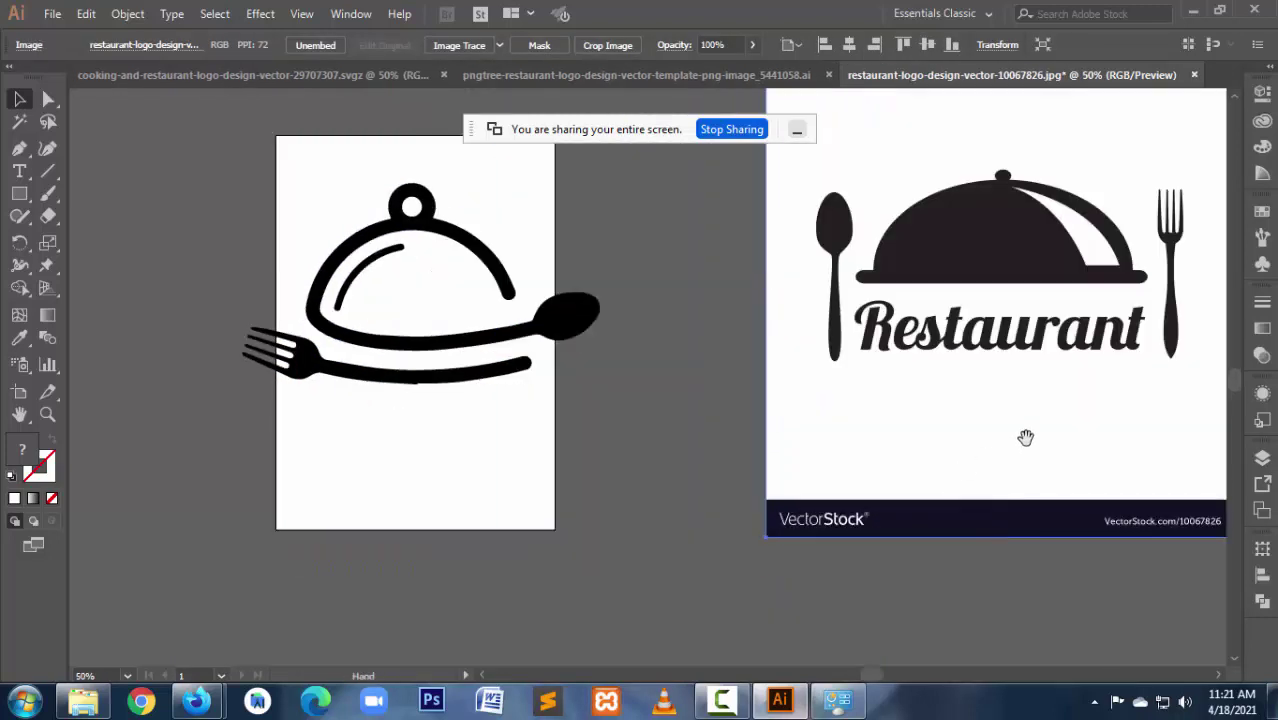
drag(1025, 437, 648, 503)
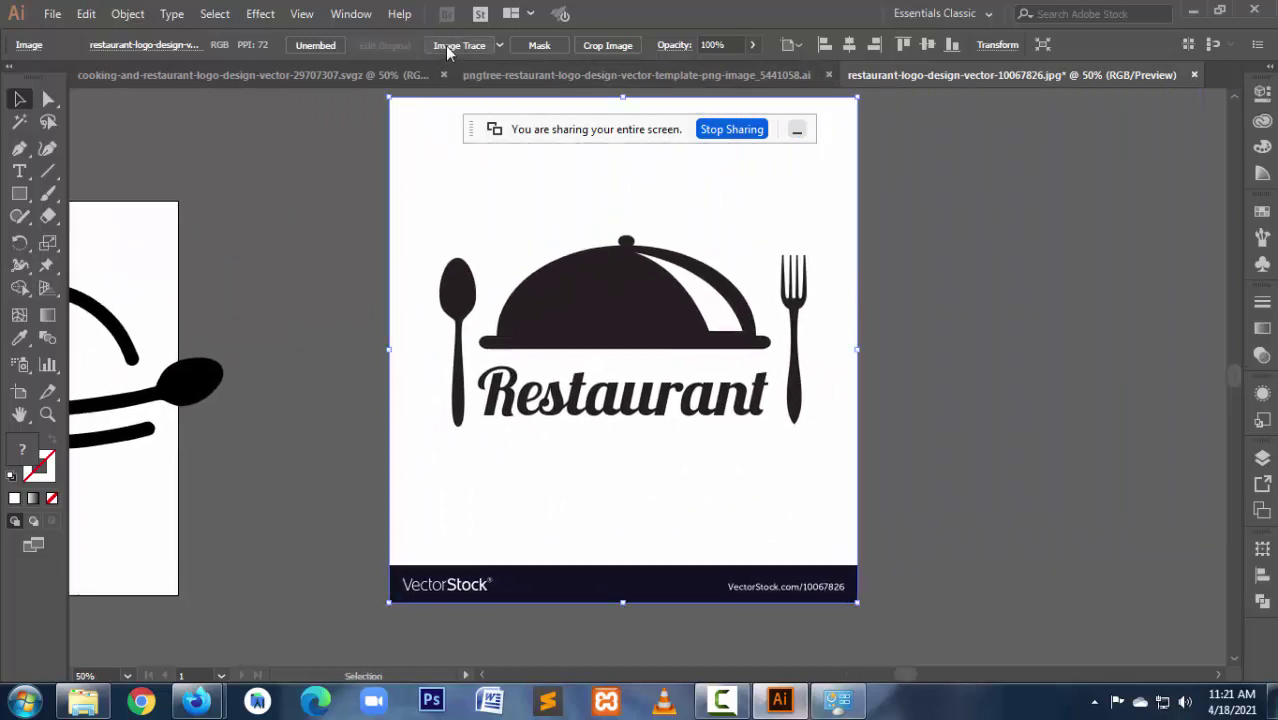
Step: Image Trace the Restaurant logo, expand it and ungroup its shapes
click(447, 46)
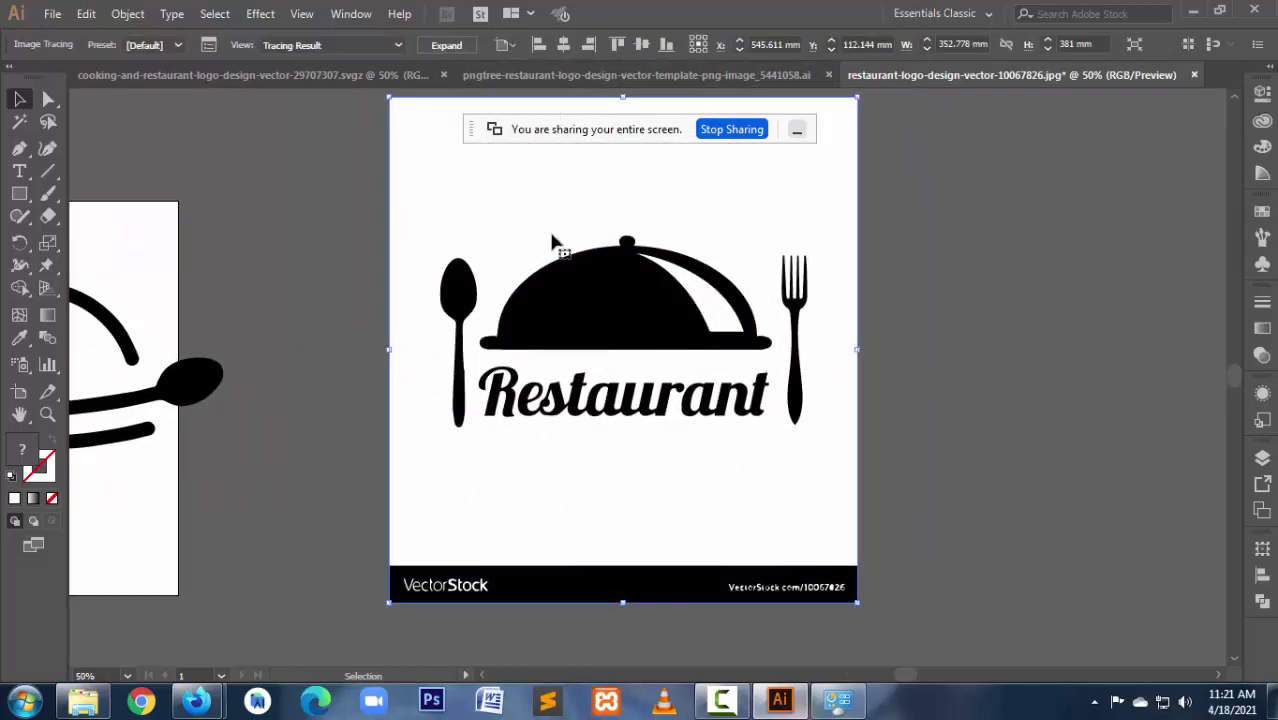
click(444, 44)
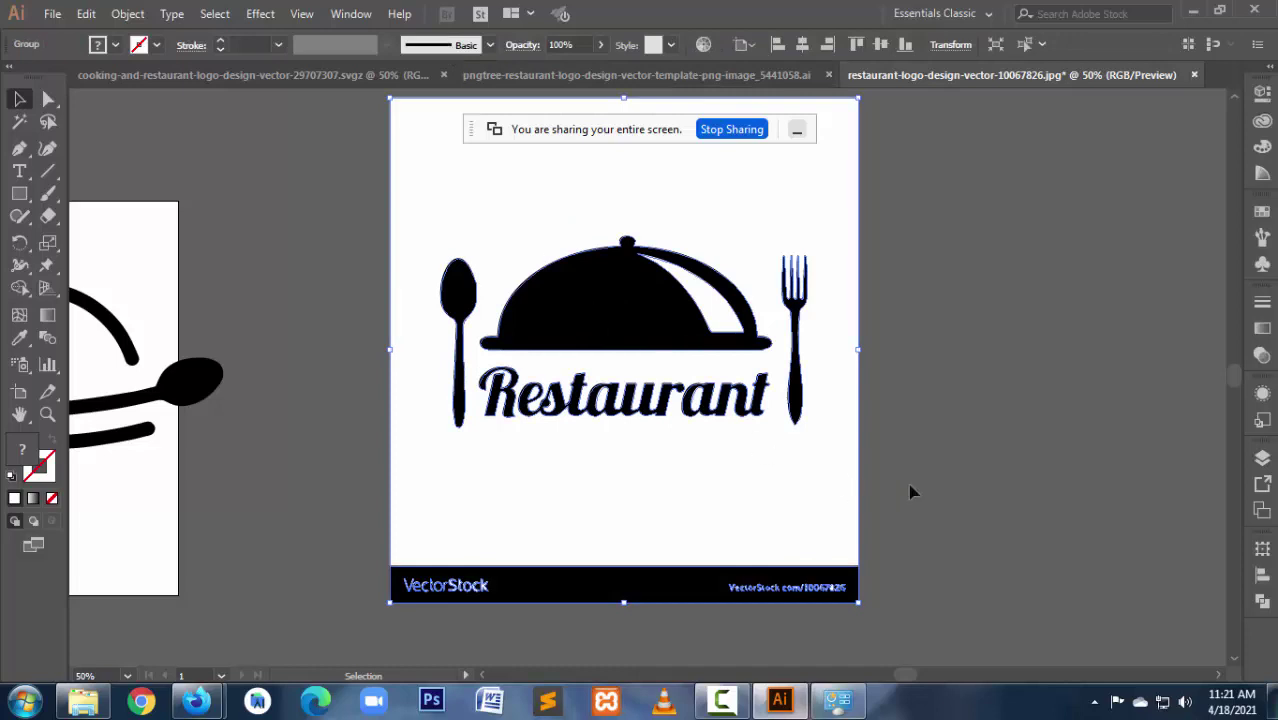
right_click(465, 488)
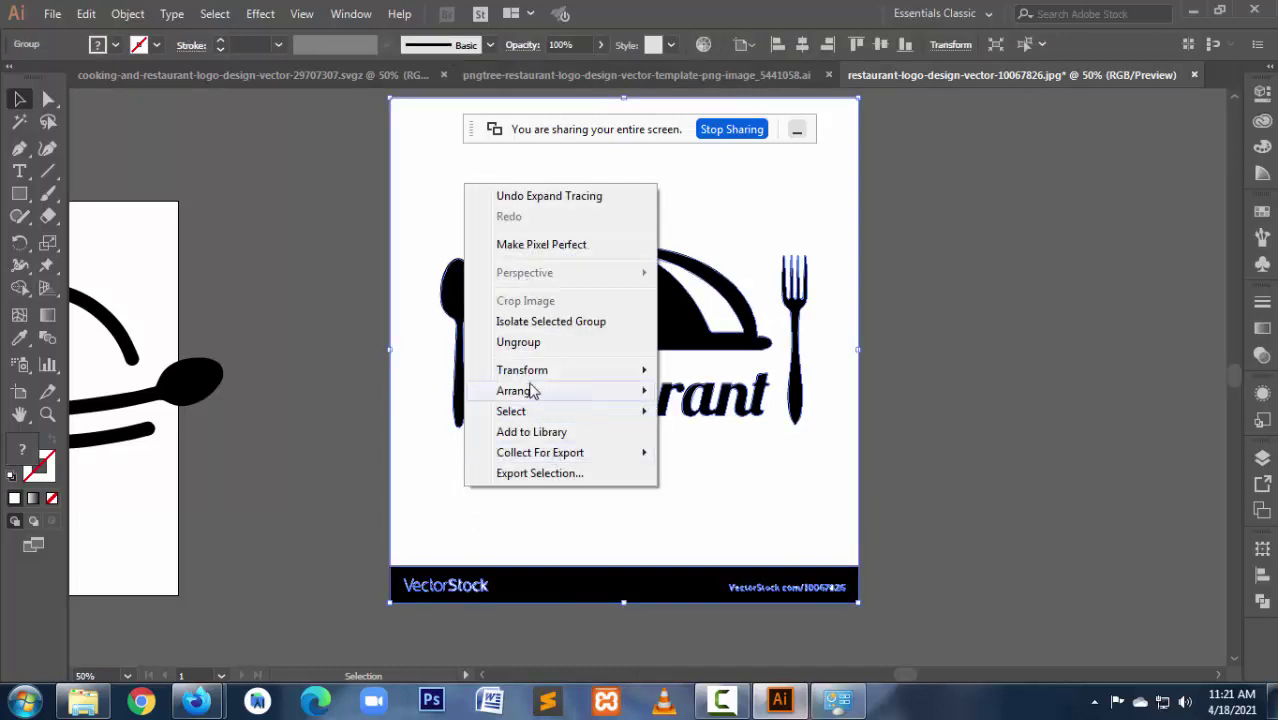
click(518, 342)
click(332, 468)
Step: Delete the white background and VectorStock bar from the traced logo
scroll(337, 459, down, 3)
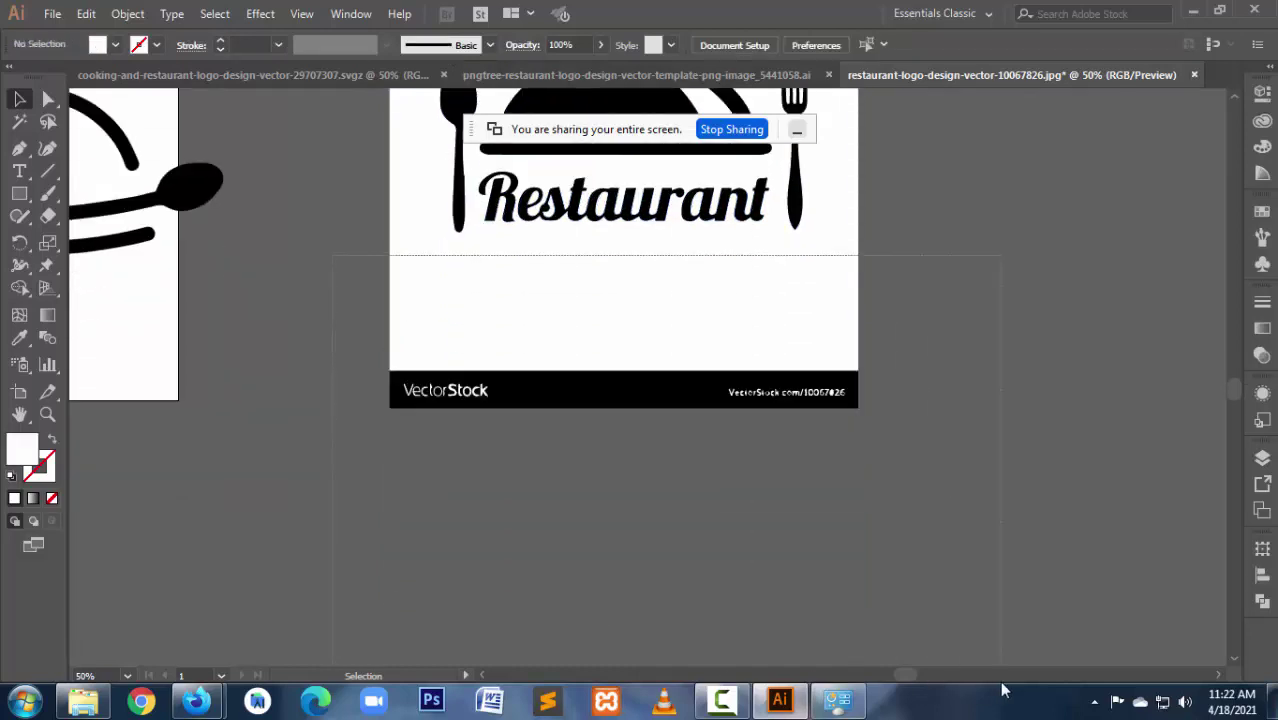
scroll(907, 577, down, 1)
key(ctrl+a)
key(Delete)
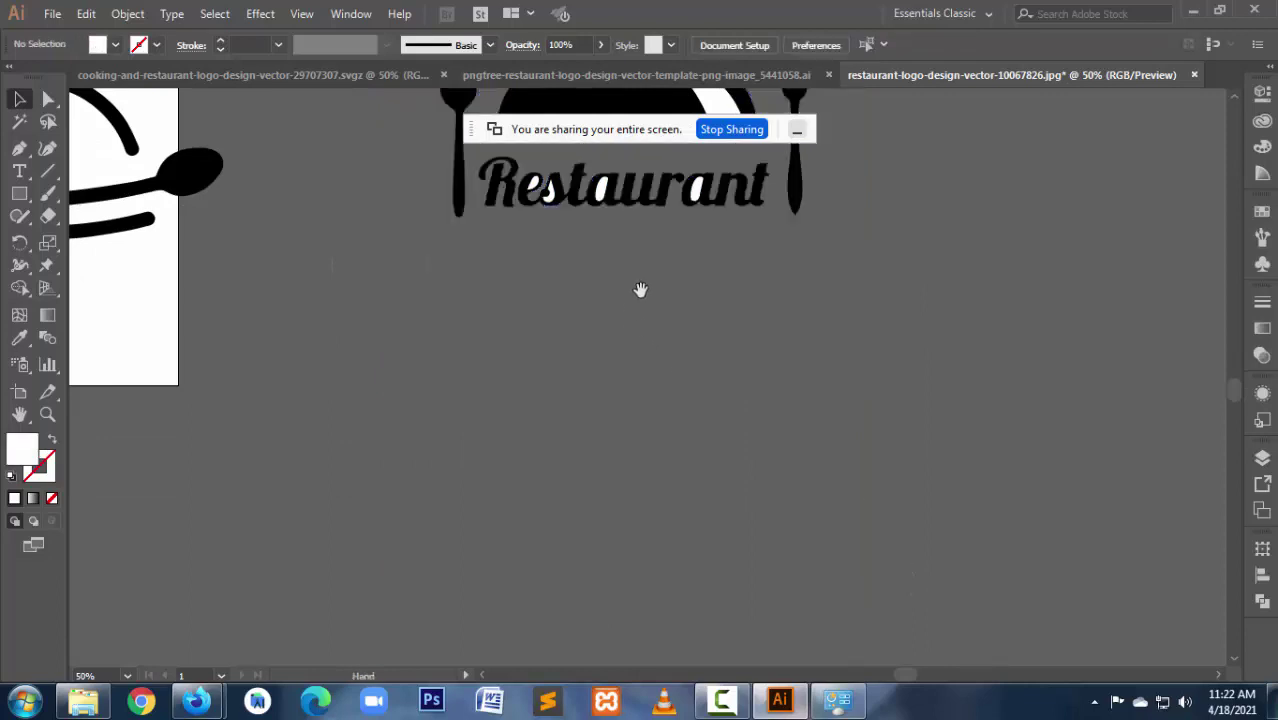
drag(641, 288, 672, 541)
Step: Check the dome's white highlight, then select the line-art cloche and spoon
click(758, 370)
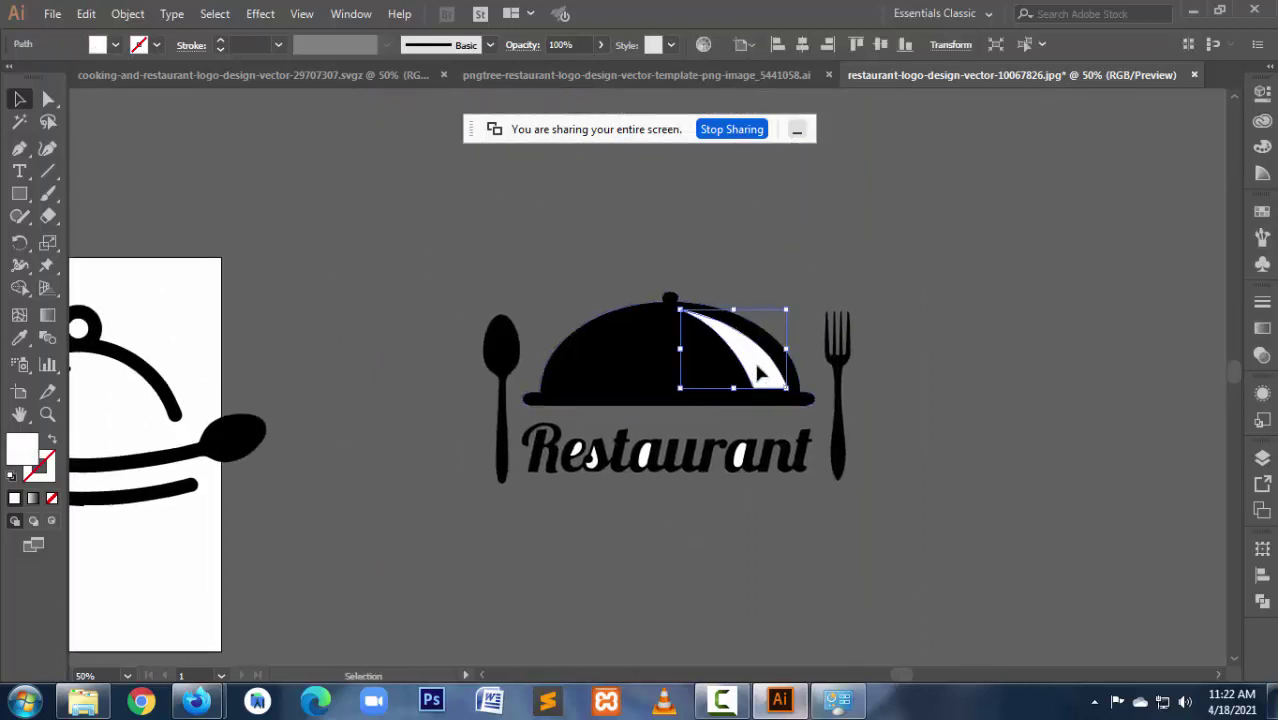
click(806, 578)
drag(584, 456, 722, 459)
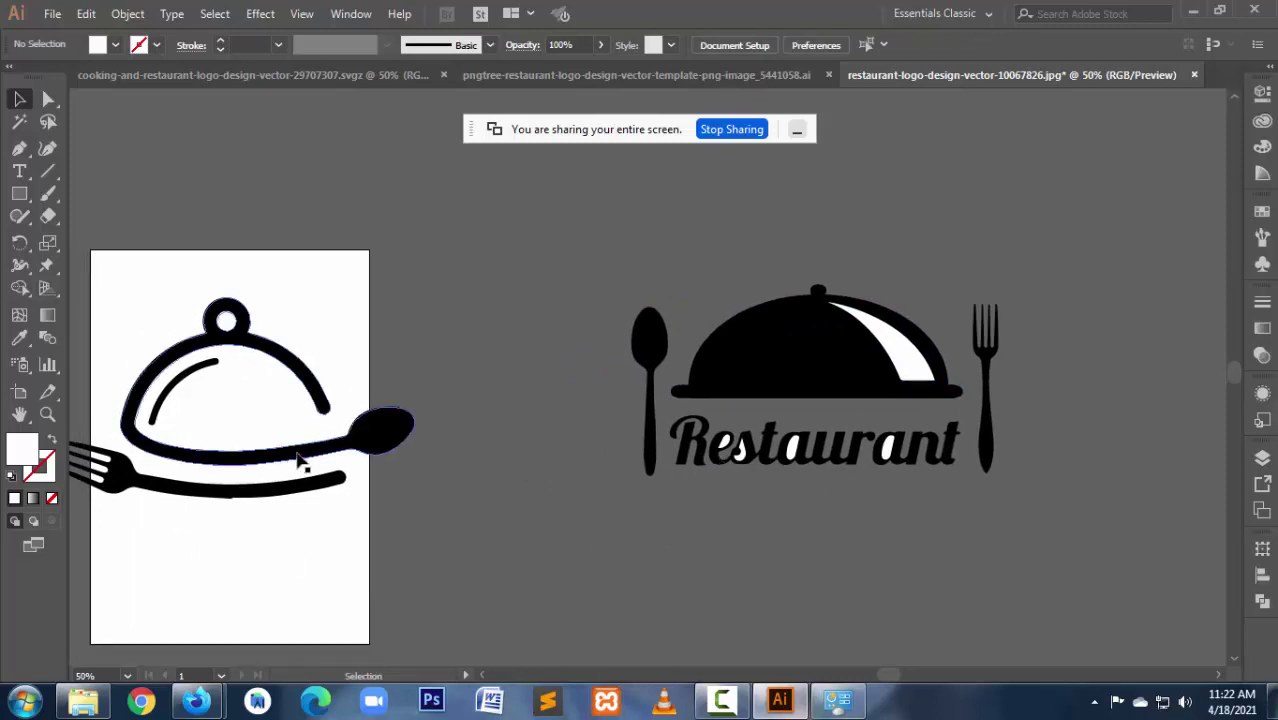
click(300, 461)
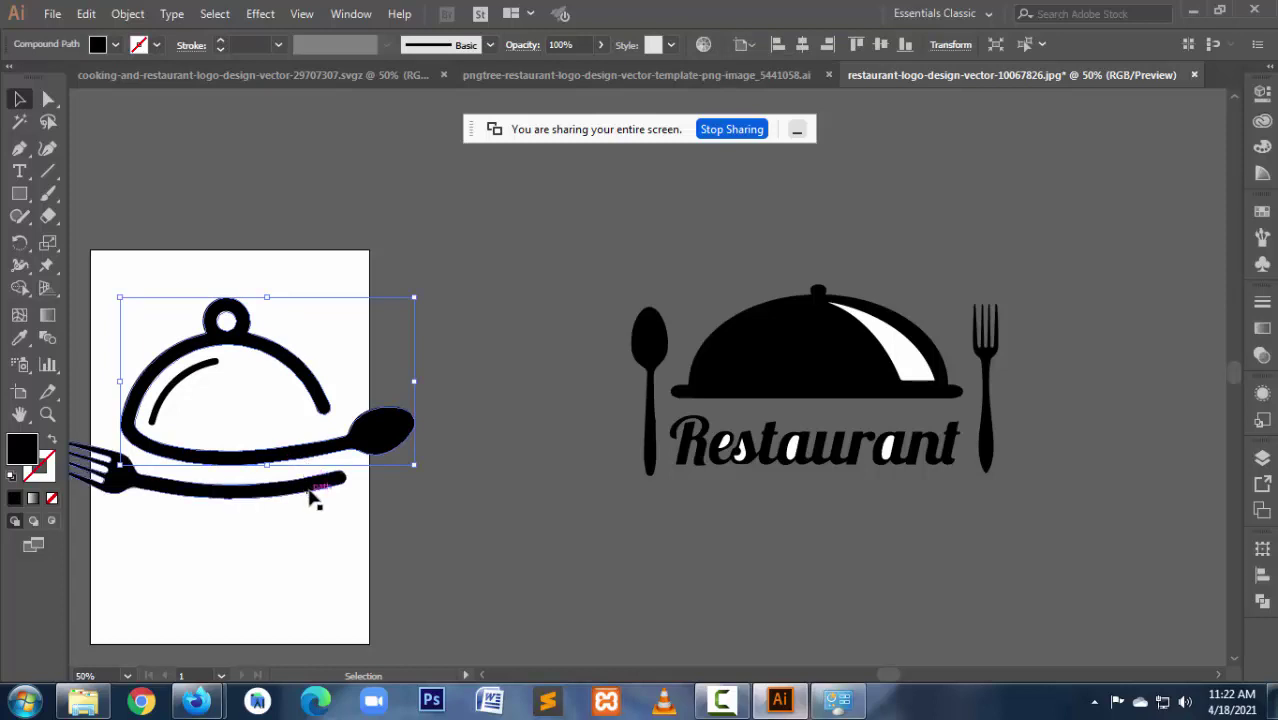
Step: Position the traced Restaurant lettering directly beneath the line-art cloche
drag(289, 582, 170, 297)
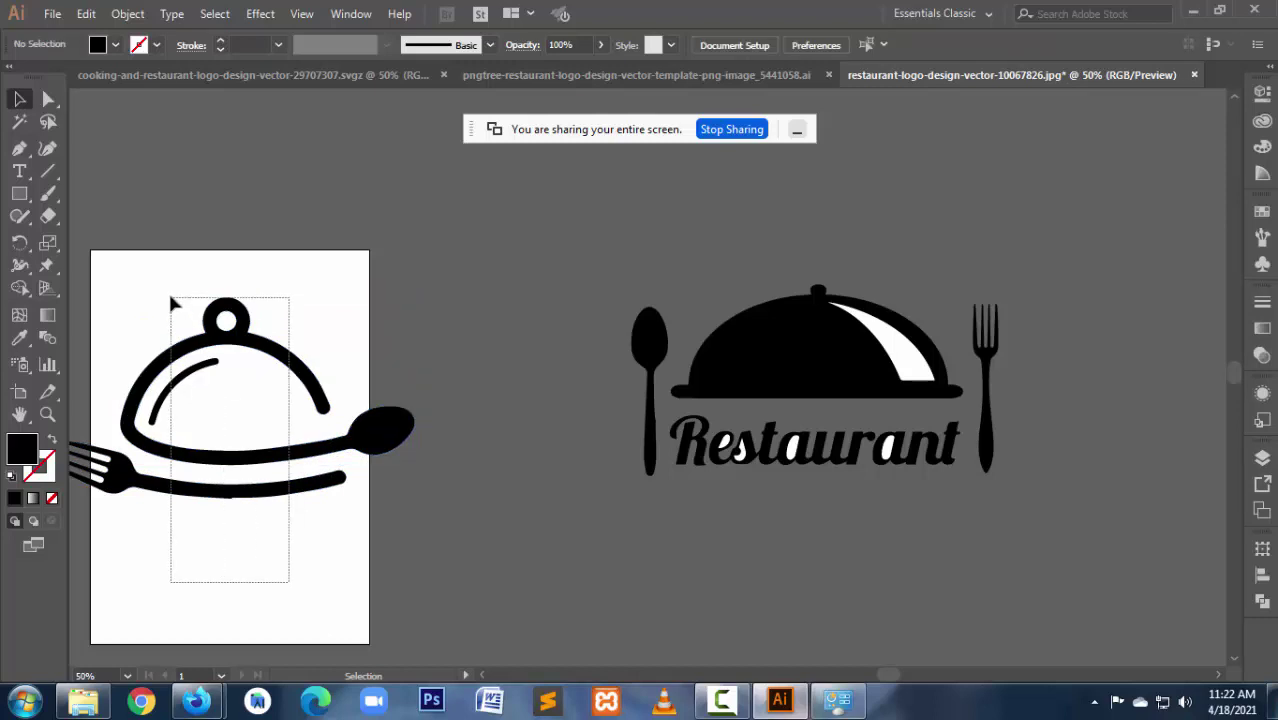
drag(255, 345, 392, 298)
click(517, 590)
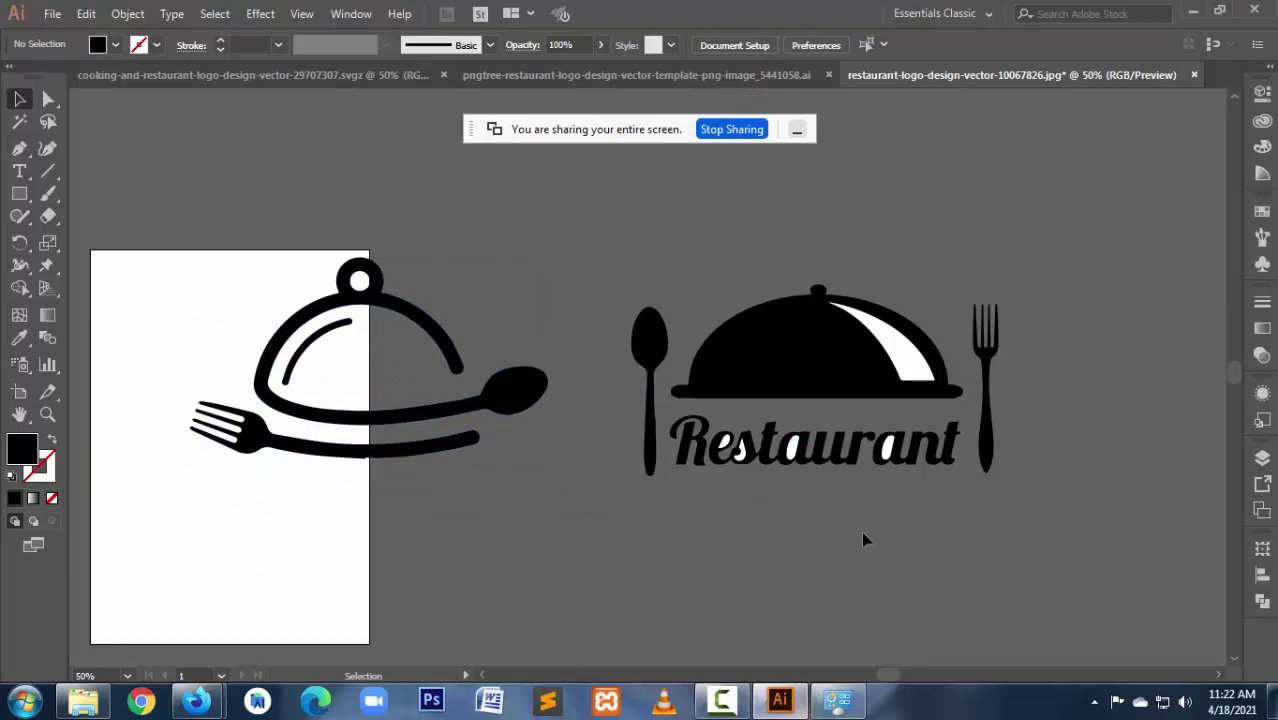
drag(683, 505, 970, 425)
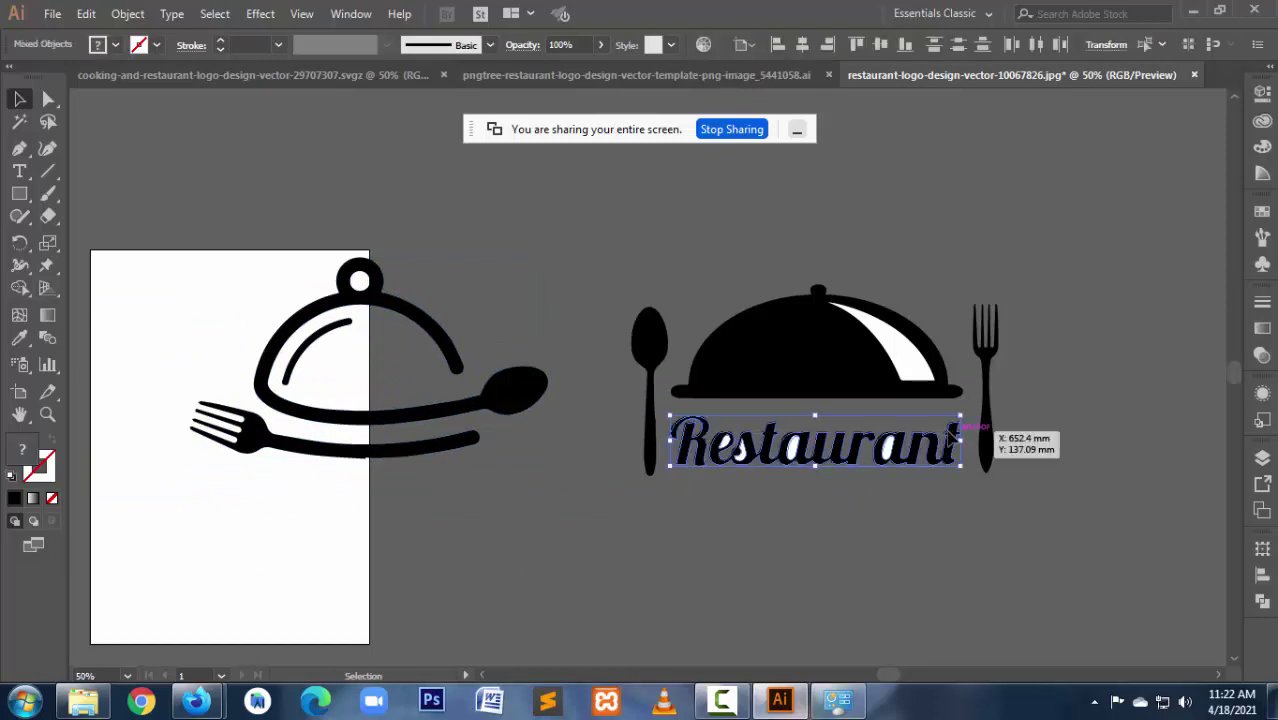
drag(797, 453, 350, 515)
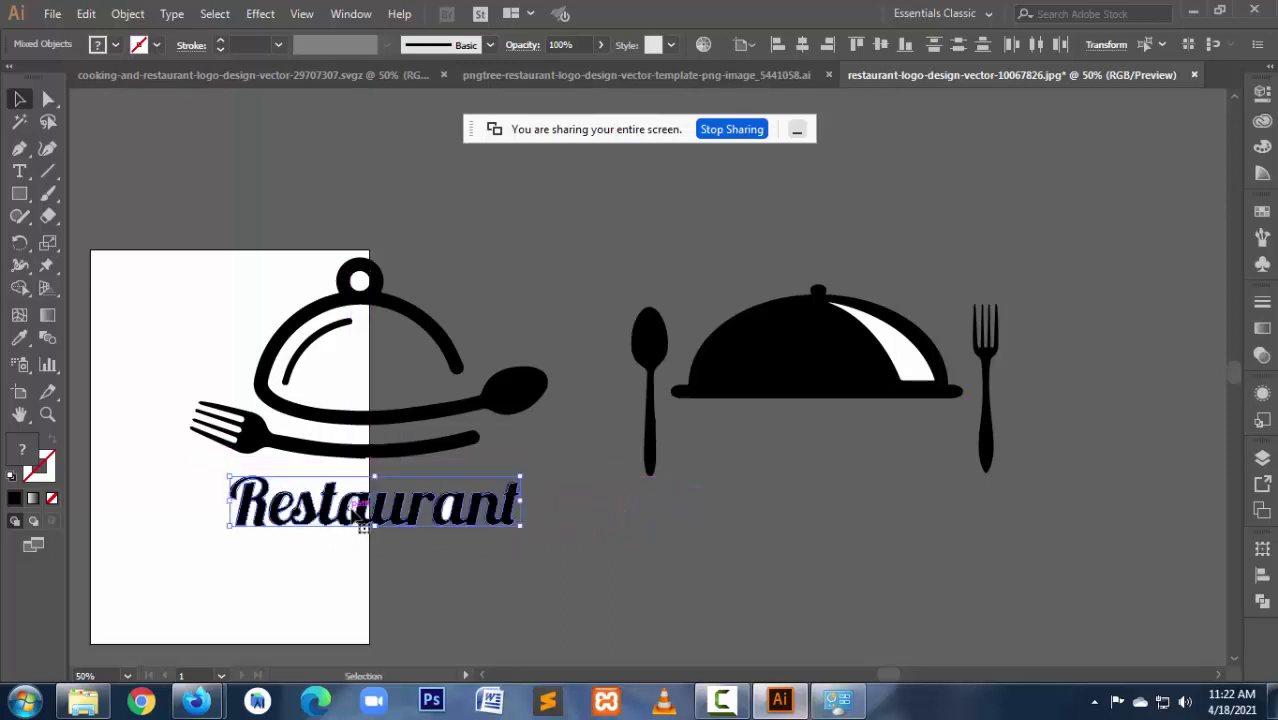
click(292, 574)
Step: Move the complete combined logo, including the R, left off the artboard
drag(272, 566, 526, 282)
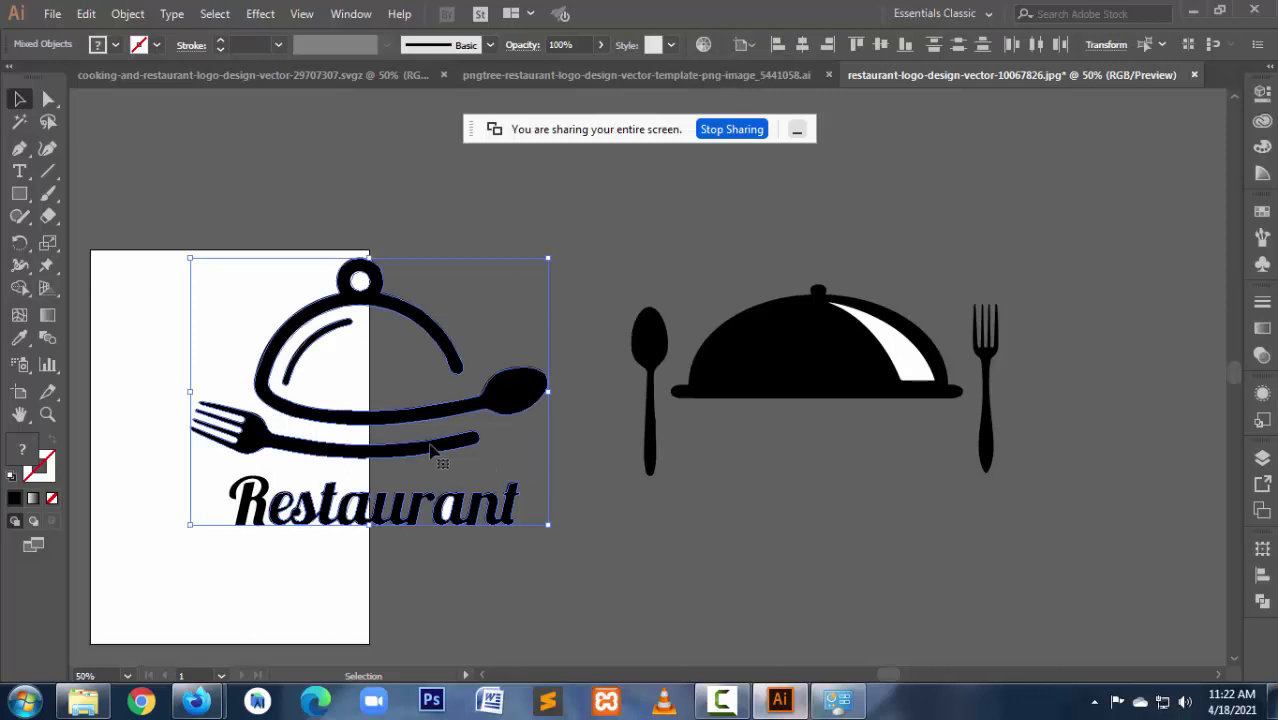
key(ctrl+minus)
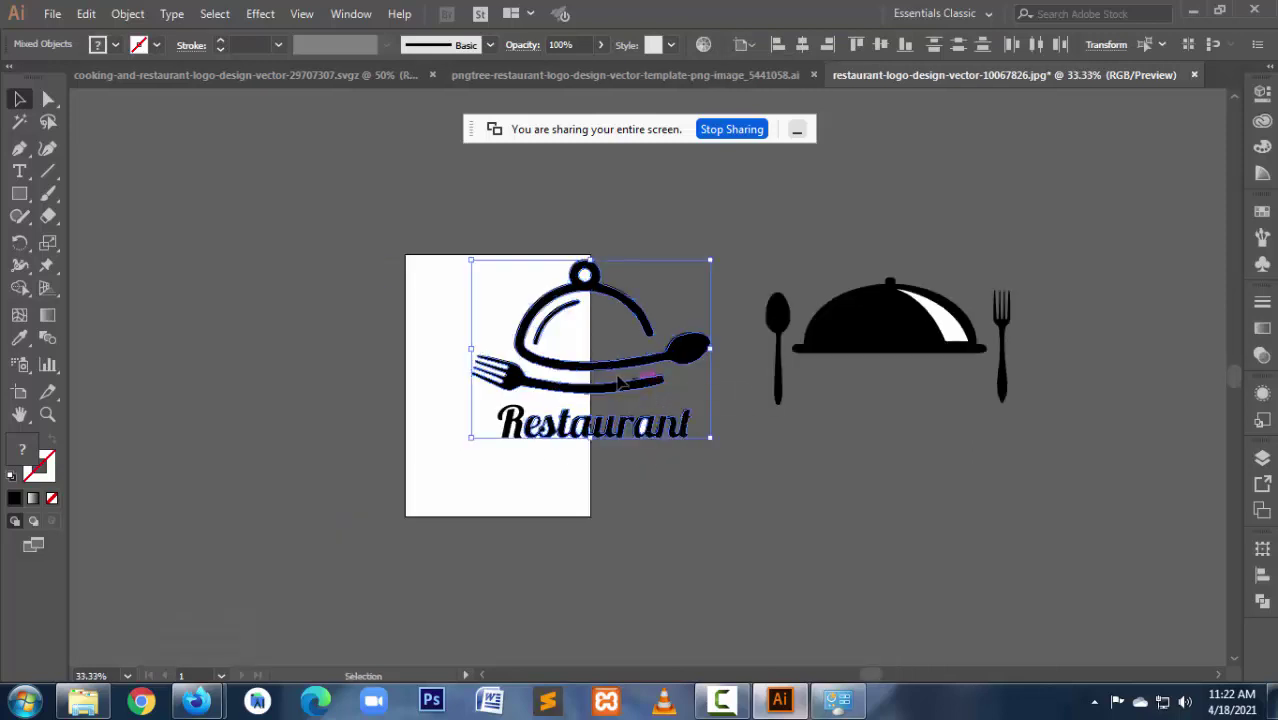
drag(618, 383, 246, 368)
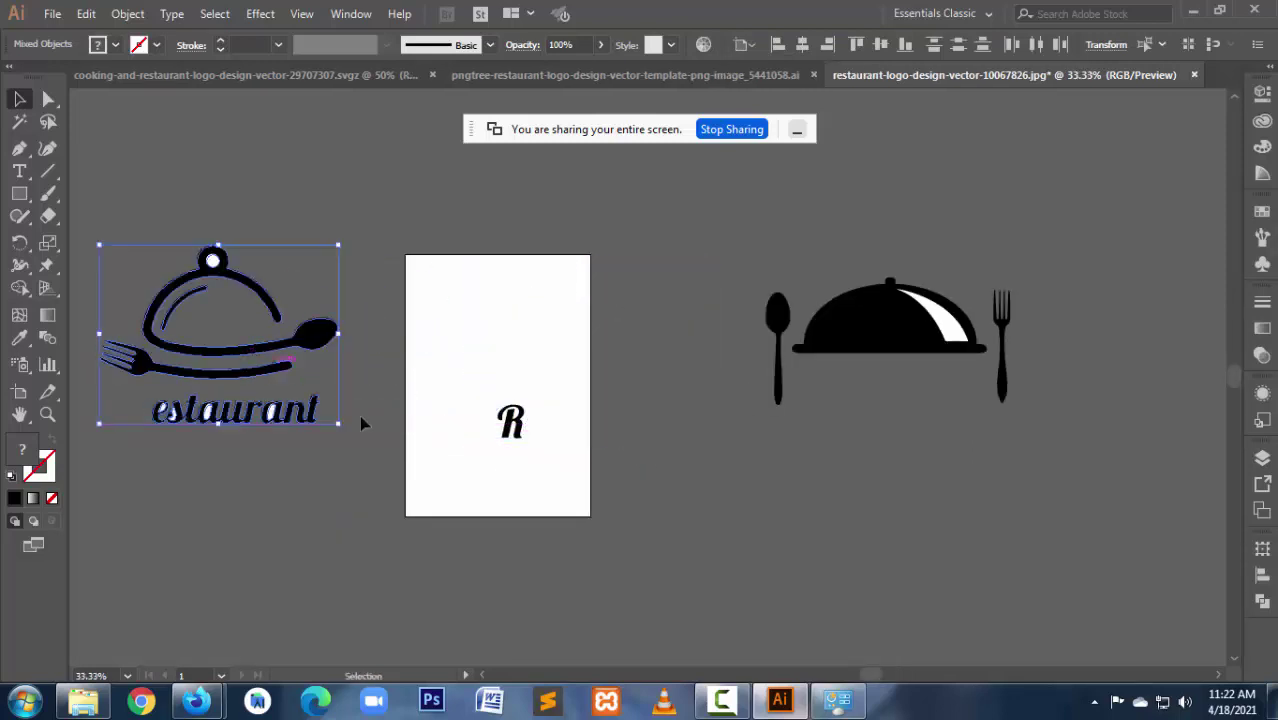
key(ctrl+z)
drag(406, 256, 705, 500)
drag(603, 437, 290, 430)
click(457, 546)
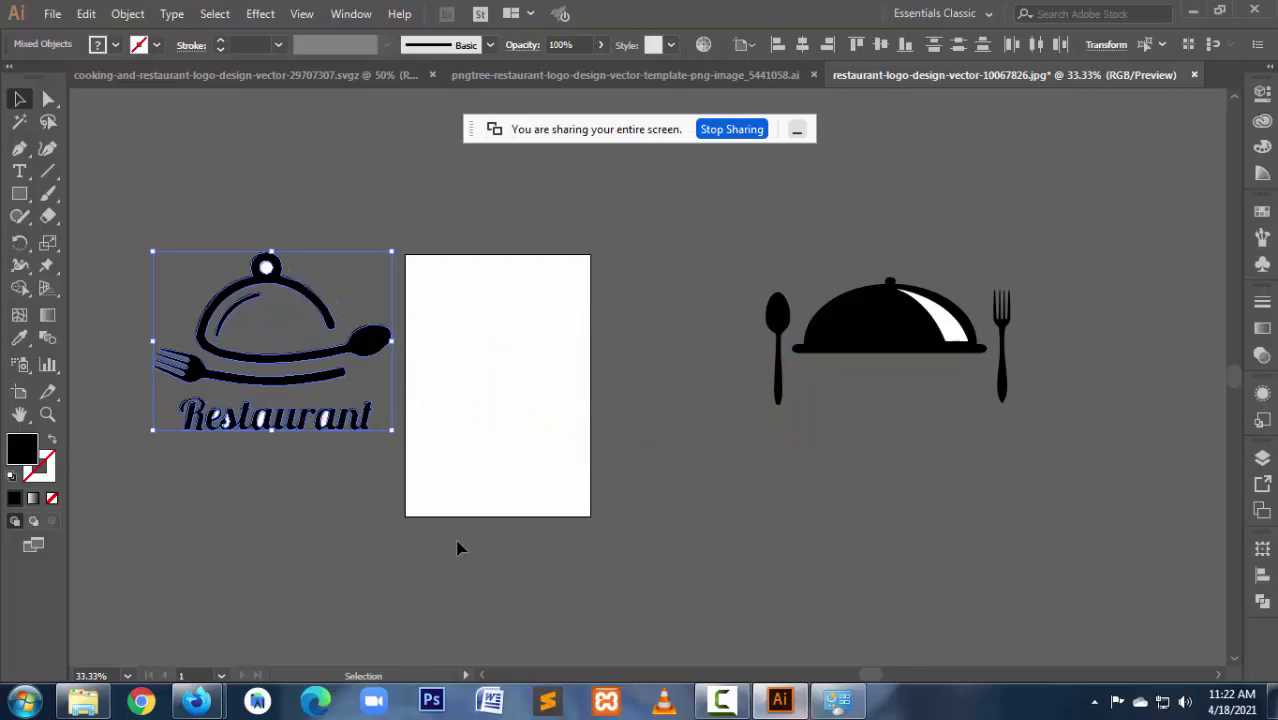
Step: Save the document as an Illustrator .ai file and zoom in on the logo
key(ctrl+shift+s)
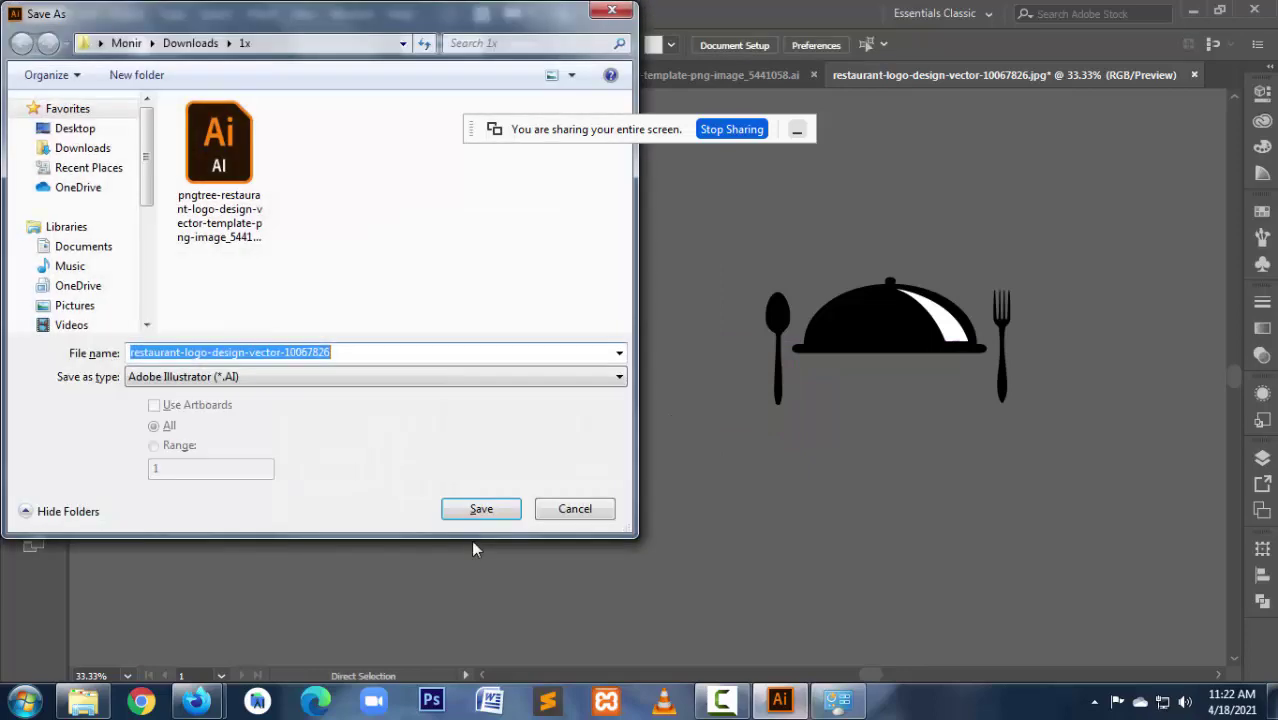
key(Return)
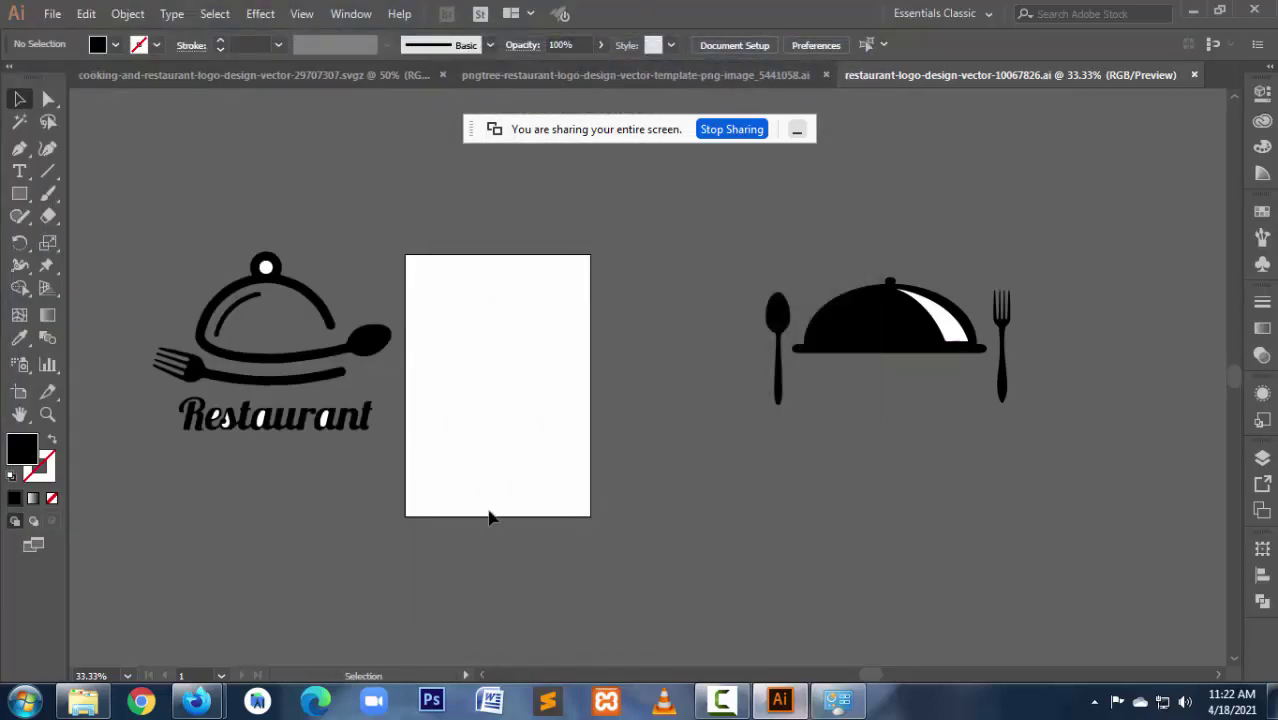
key(ctrl+space)
drag(163, 244, 411, 498)
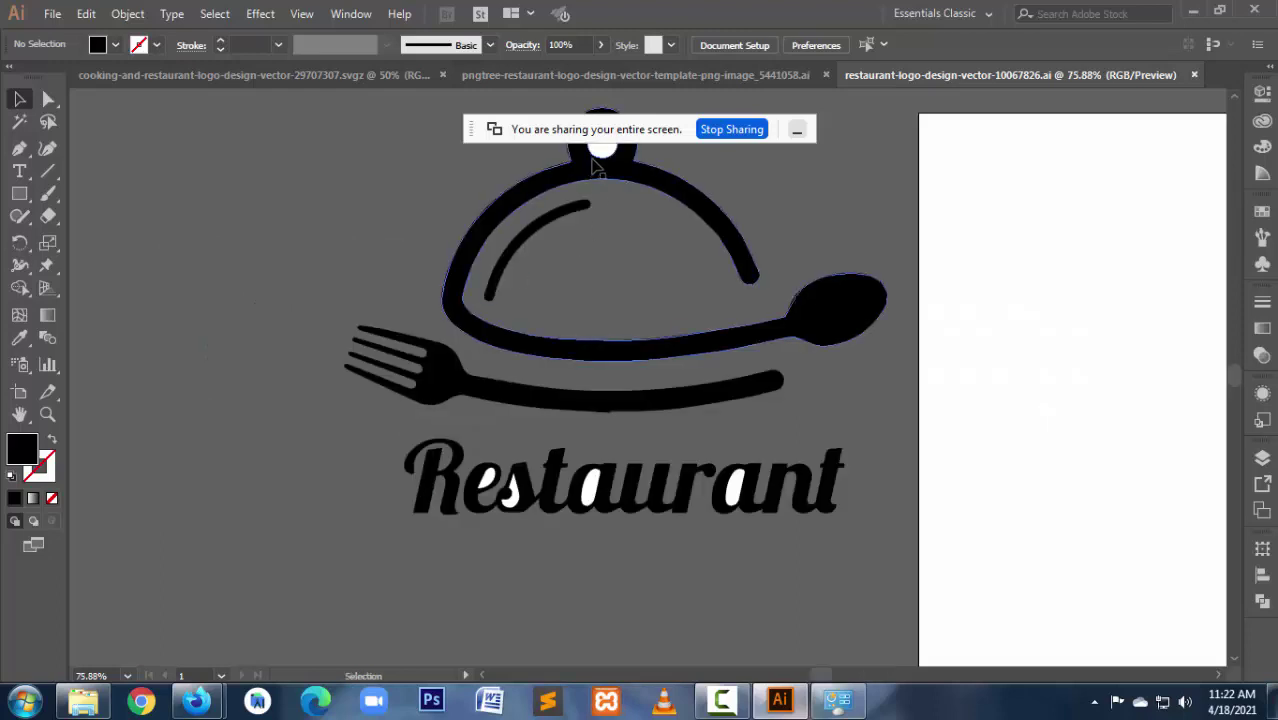
Step: Move the white counter shape onto the second 'a' so the lettering reads solid black
click(587, 349)
click(576, 366)
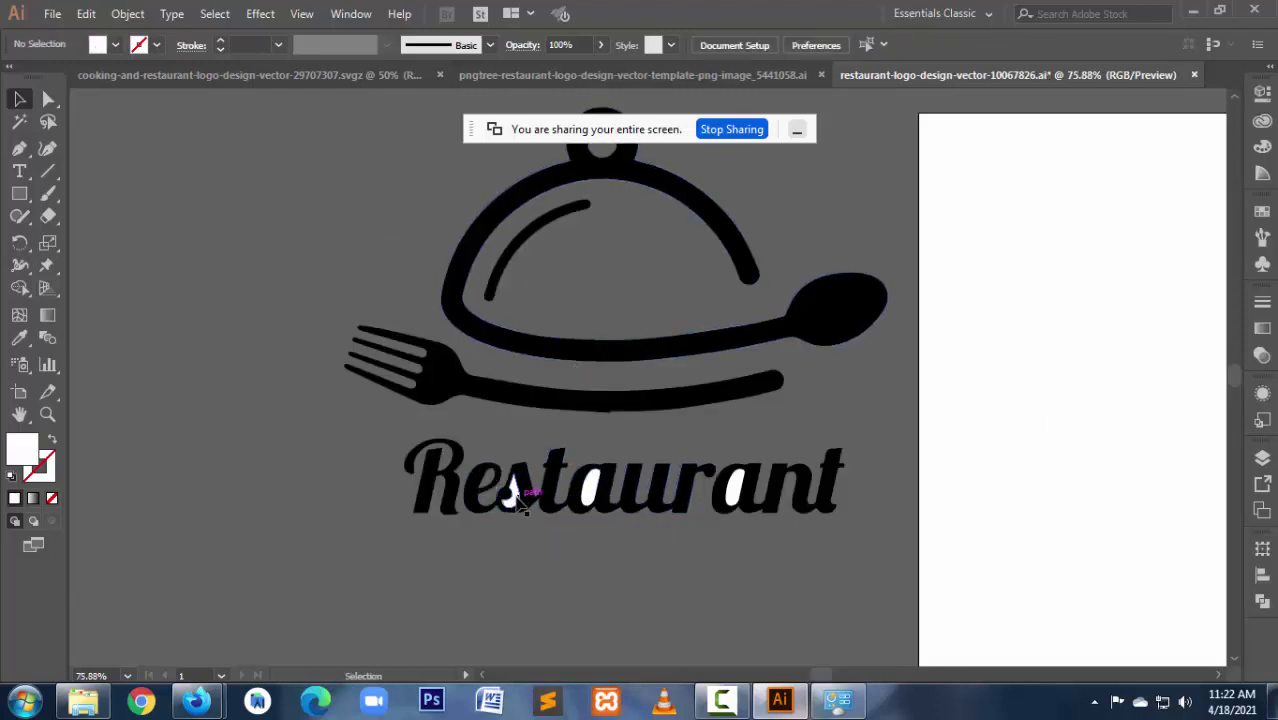
drag(590, 492, 737, 500)
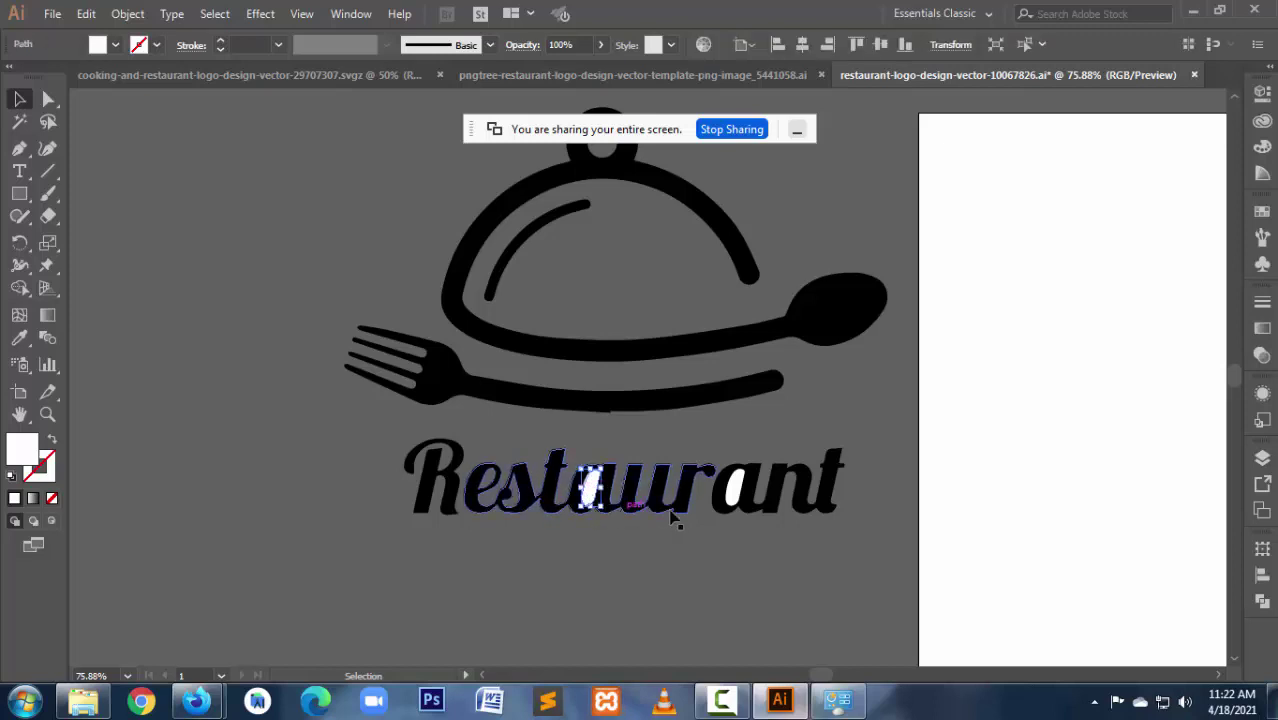
click(675, 560)
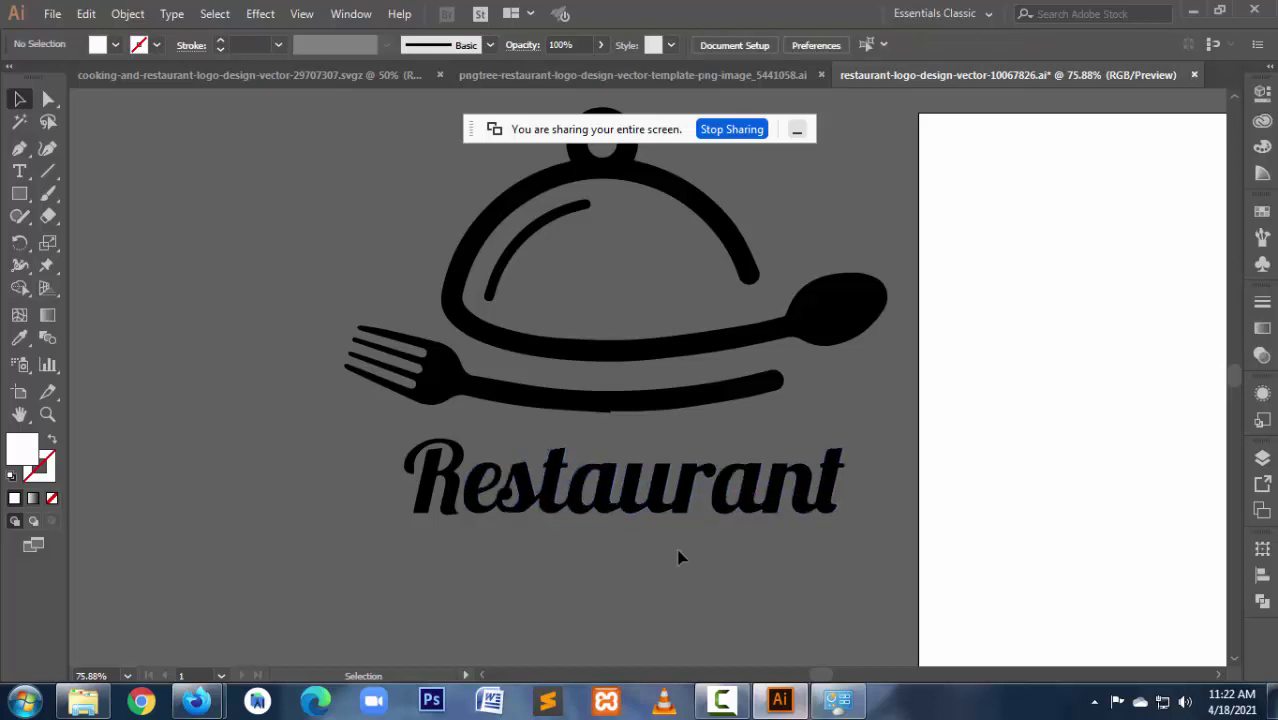
key(ctrl+minus)
Step: Glance at the chef-hat Restaurent FOOD document, then return to the cloche Restaurant document
scroll(636, 457, up, 4)
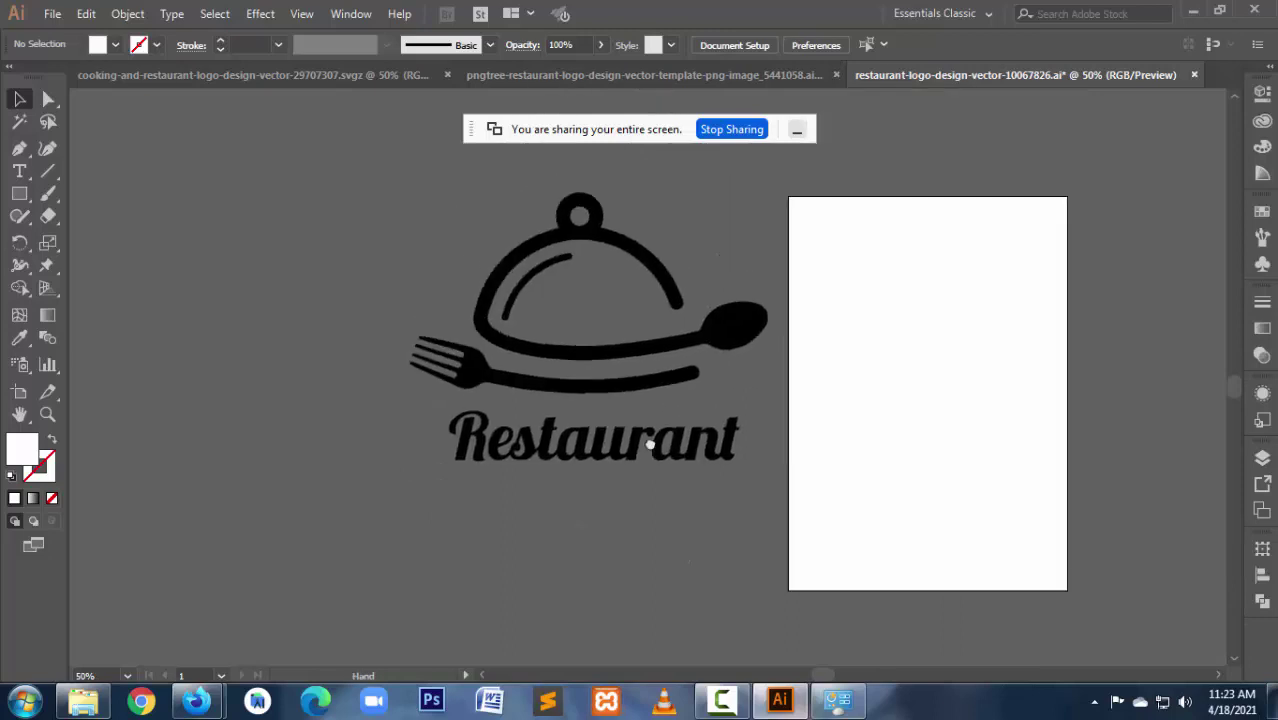
scroll(600, 350, up, 1)
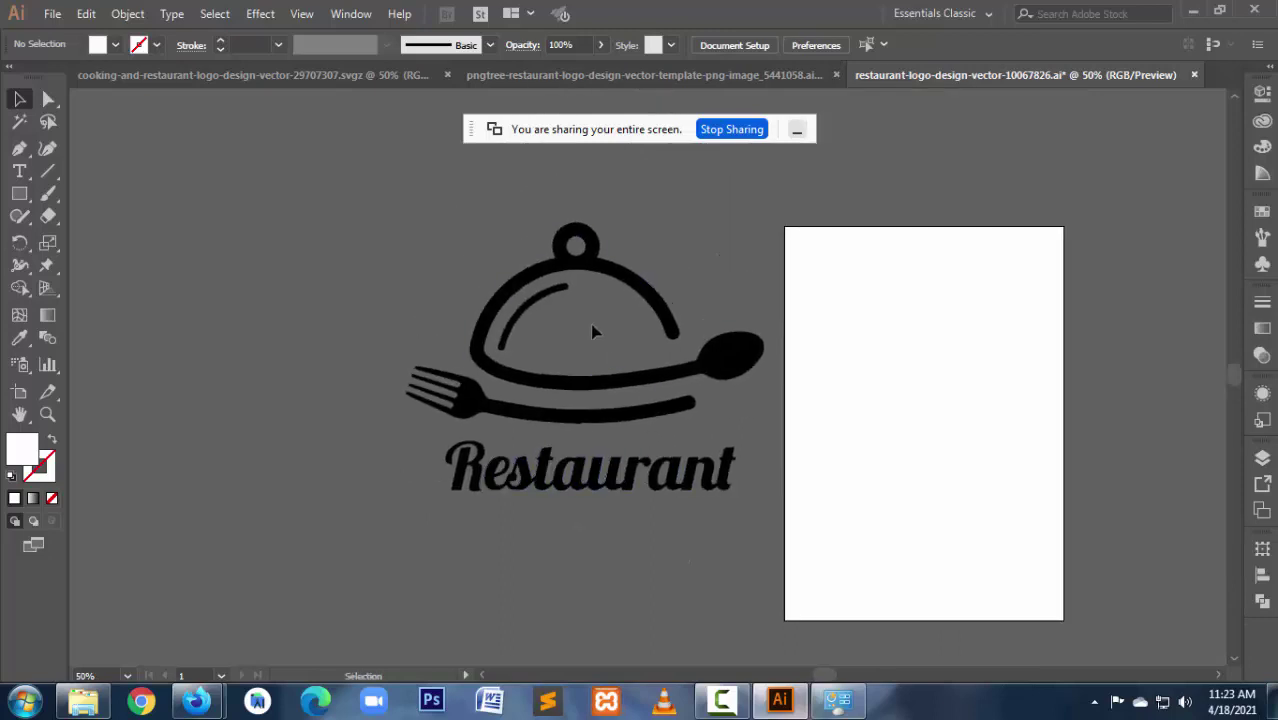
click(598, 76)
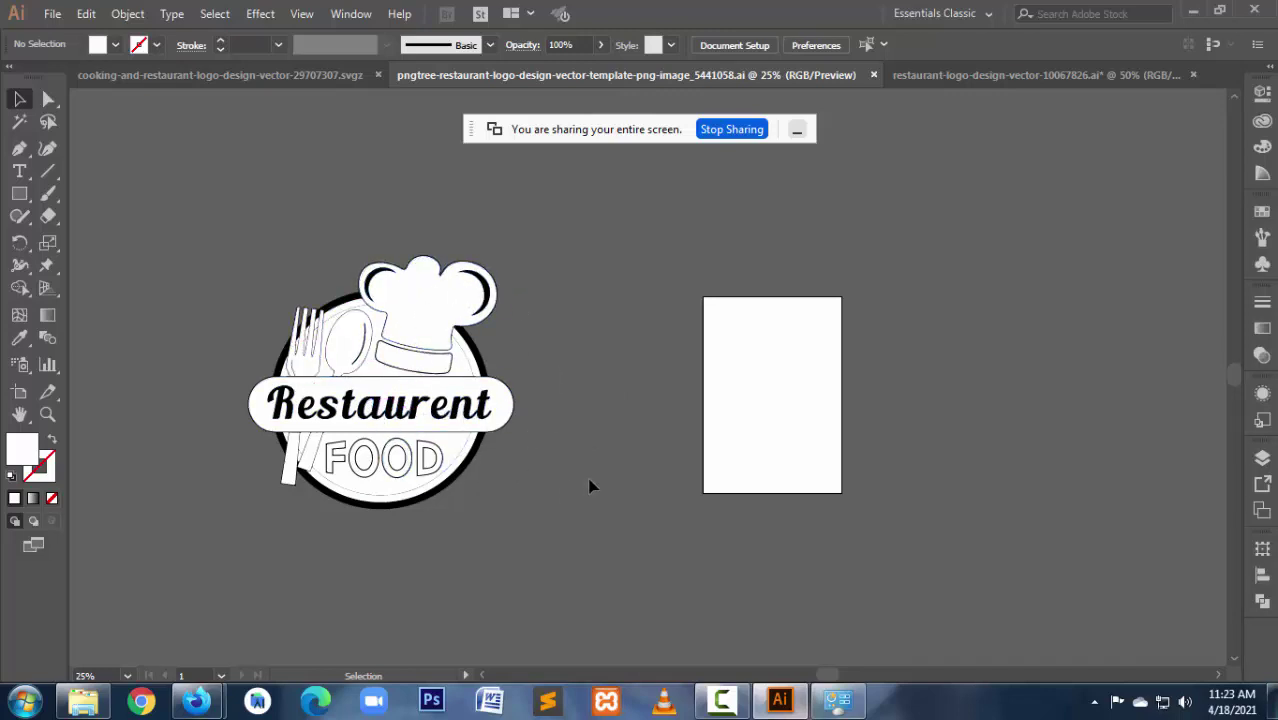
click(953, 77)
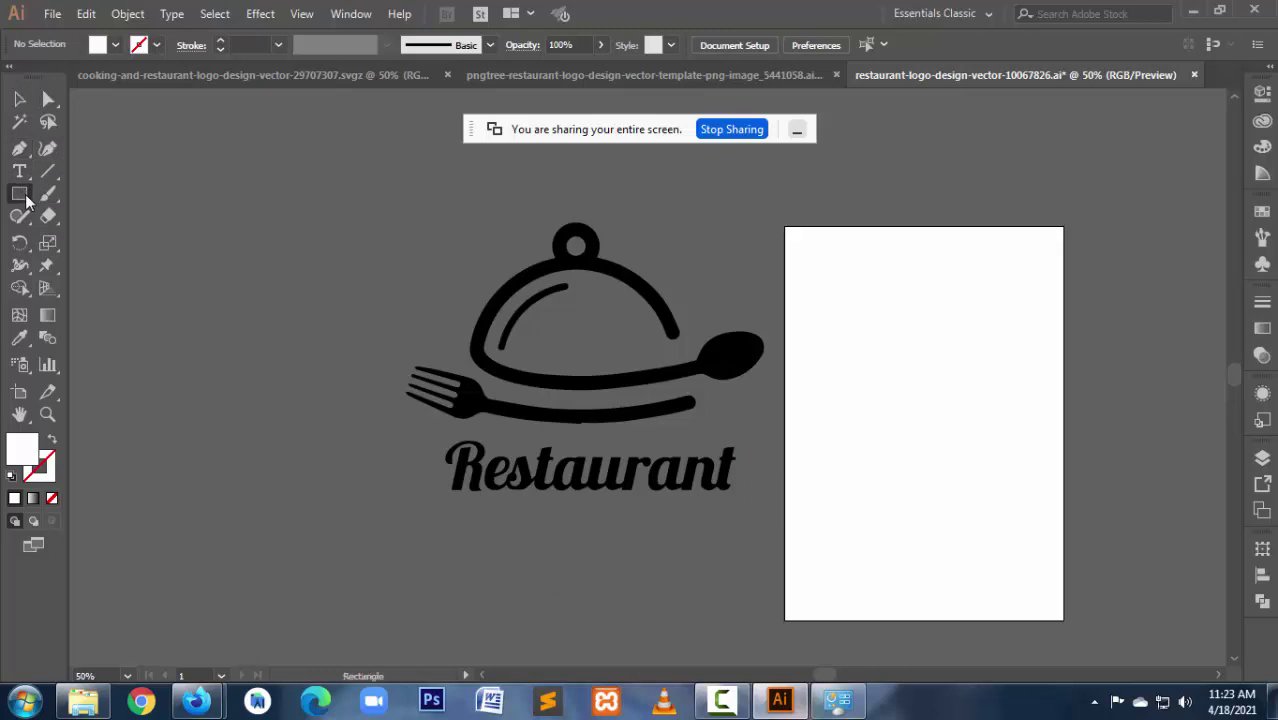
Step: Draw a Shift-constrained circle over the Restaurant logo using the Ellipse Tool
drag(27, 200, 33, 205)
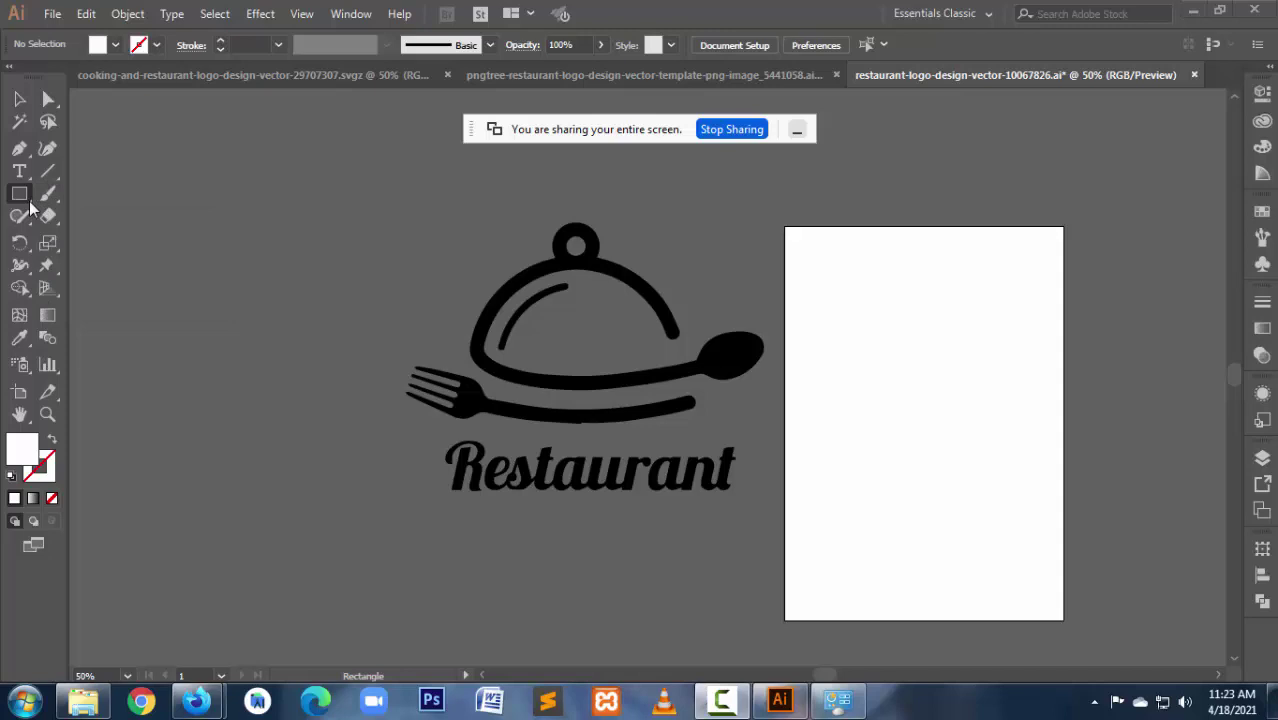
click(30, 203)
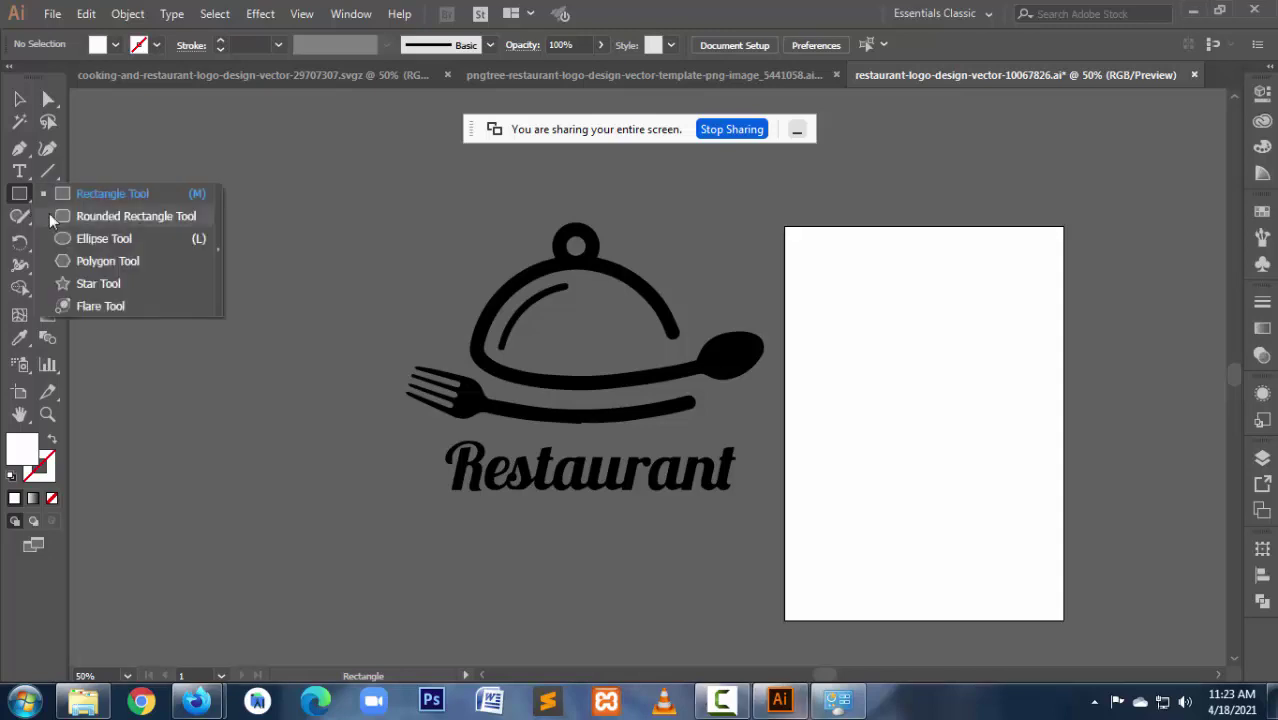
click(108, 242)
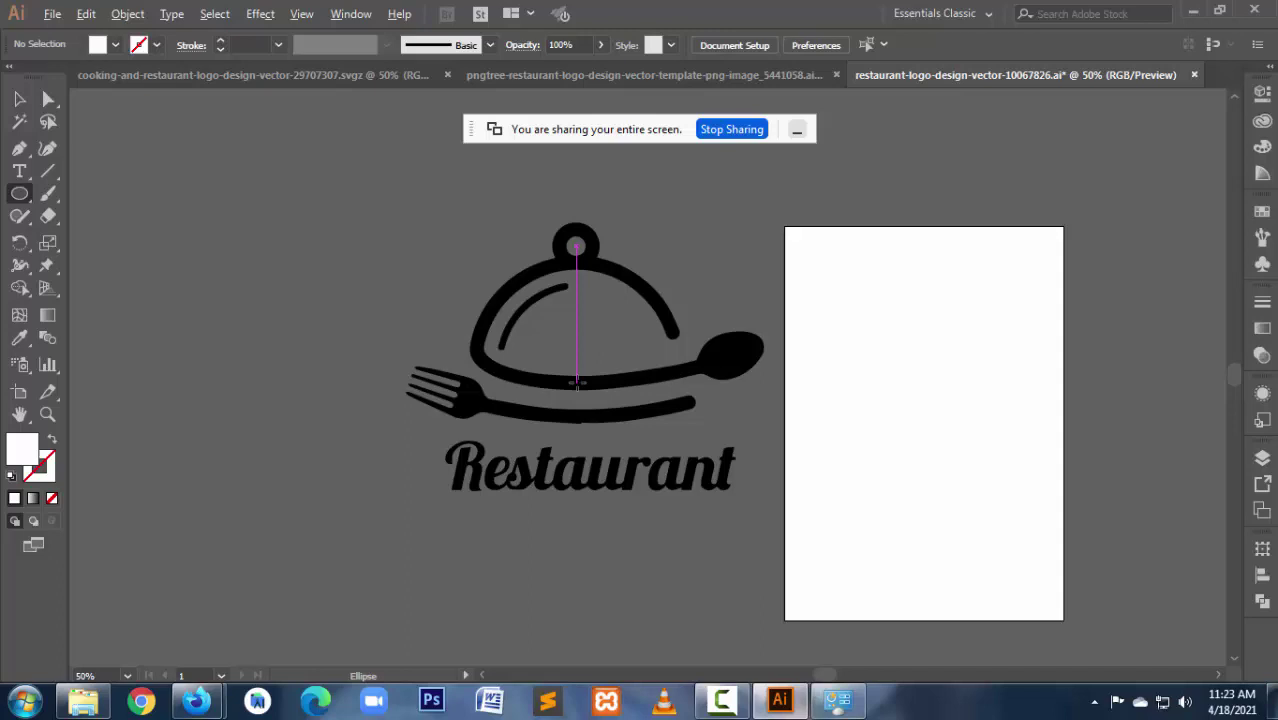
mouse_move(576, 382)
mouse_down()
mouse_move(690, 430)
mouse_move(690, 455)
mouse_move(690, 422)
mouse_move(787, 518)
mouse_up()
key(shift)
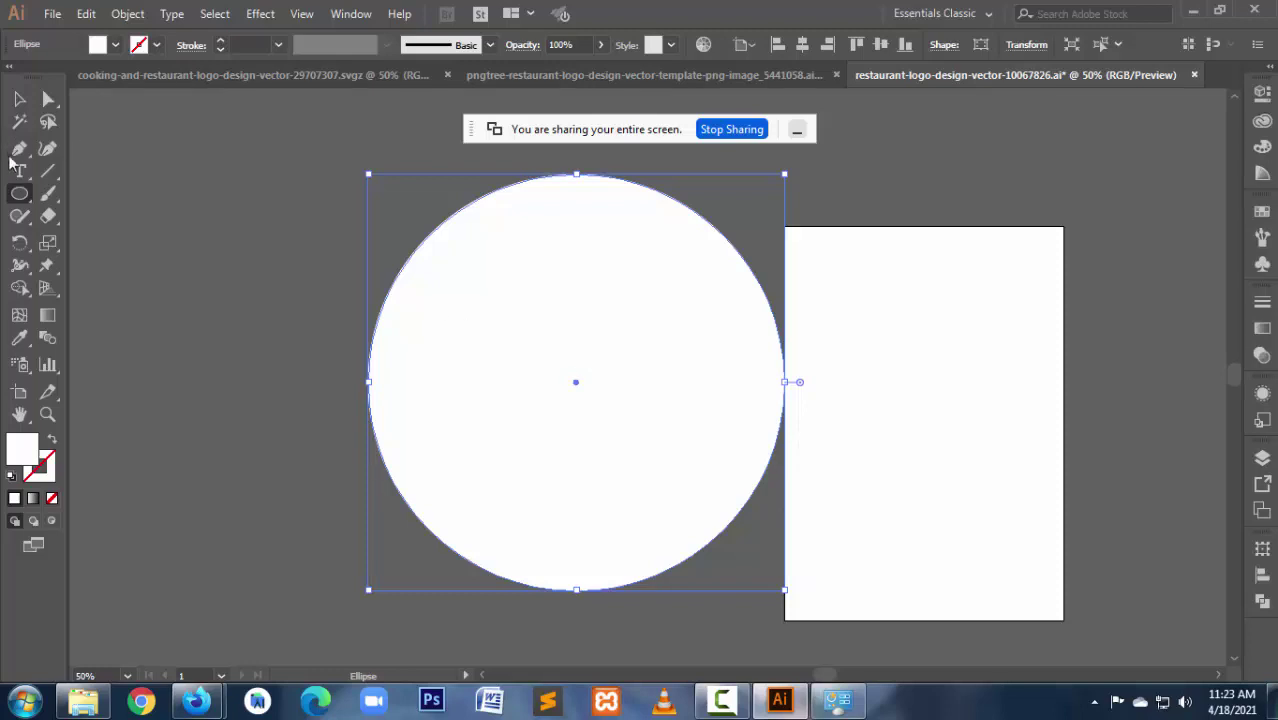
Step: Give the circle a black stroke and no fill
click(19, 99)
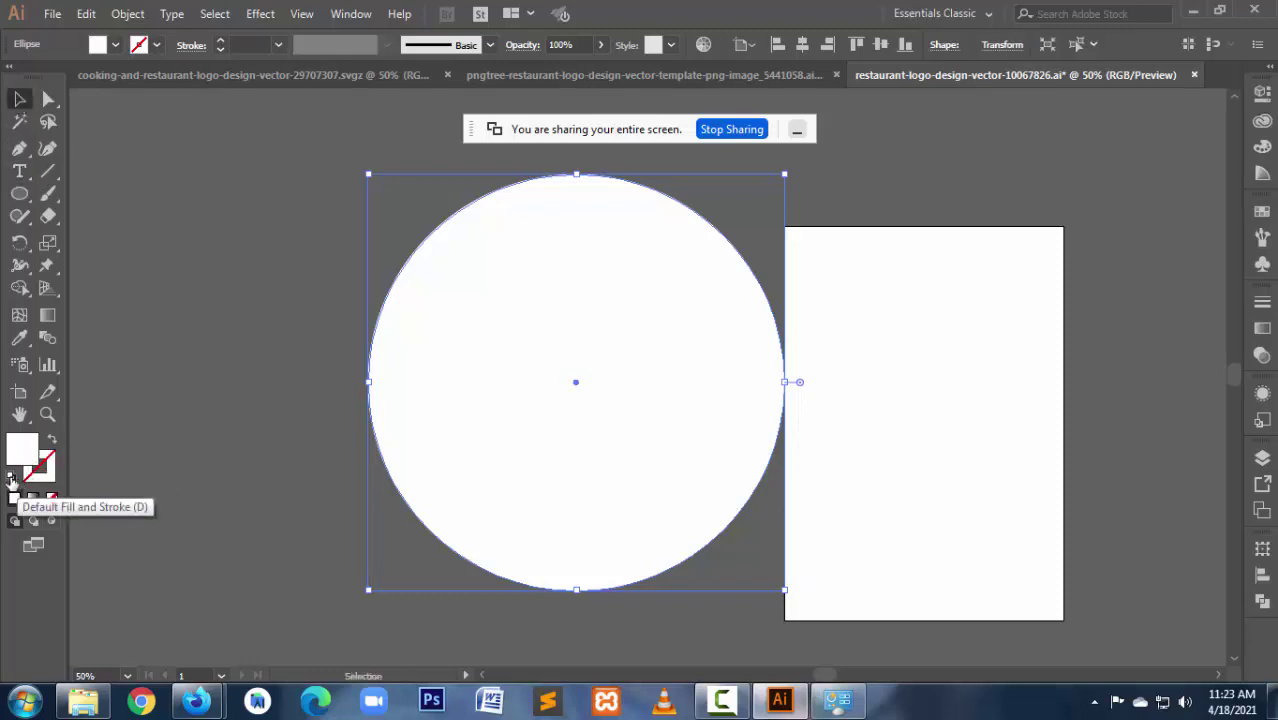
click(11, 476)
click(30, 478)
click(52, 502)
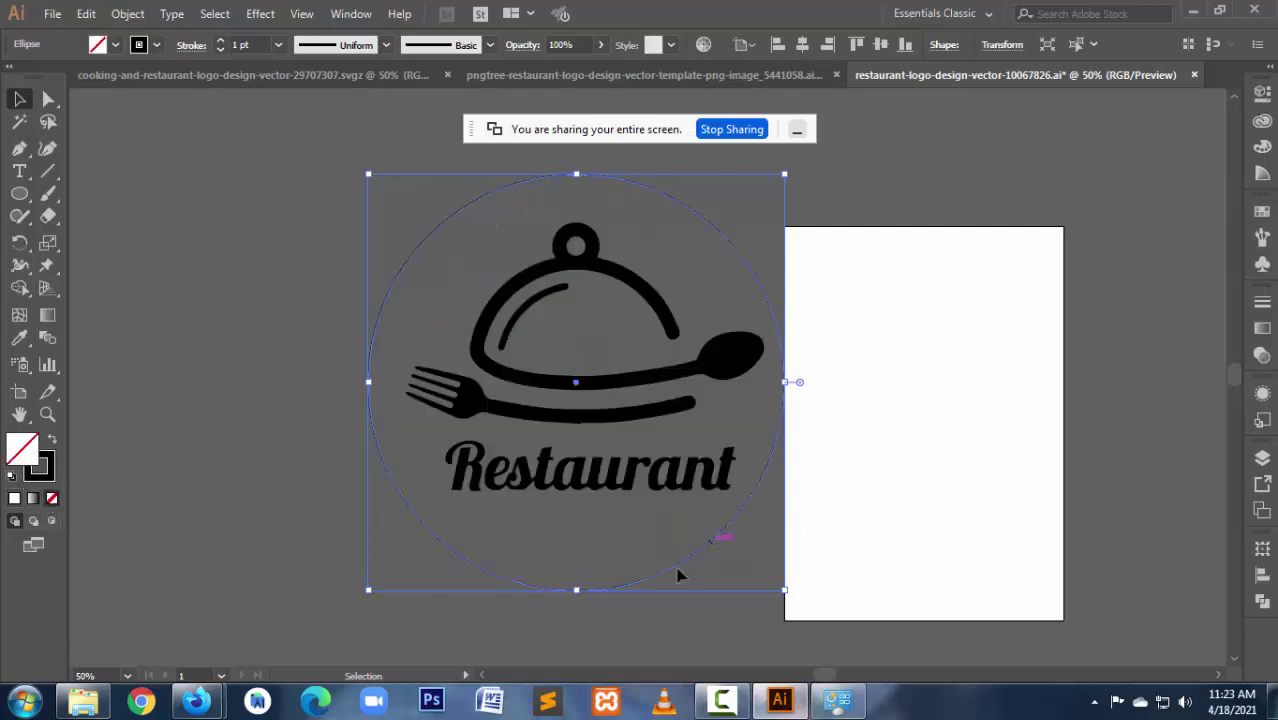
Step: Raise the circle's stroke weight to 16 pt
click(220, 40)
click(220, 40)
click(220, 40)
click(221, 44)
click(221, 44)
click(221, 44)
click(221, 44)
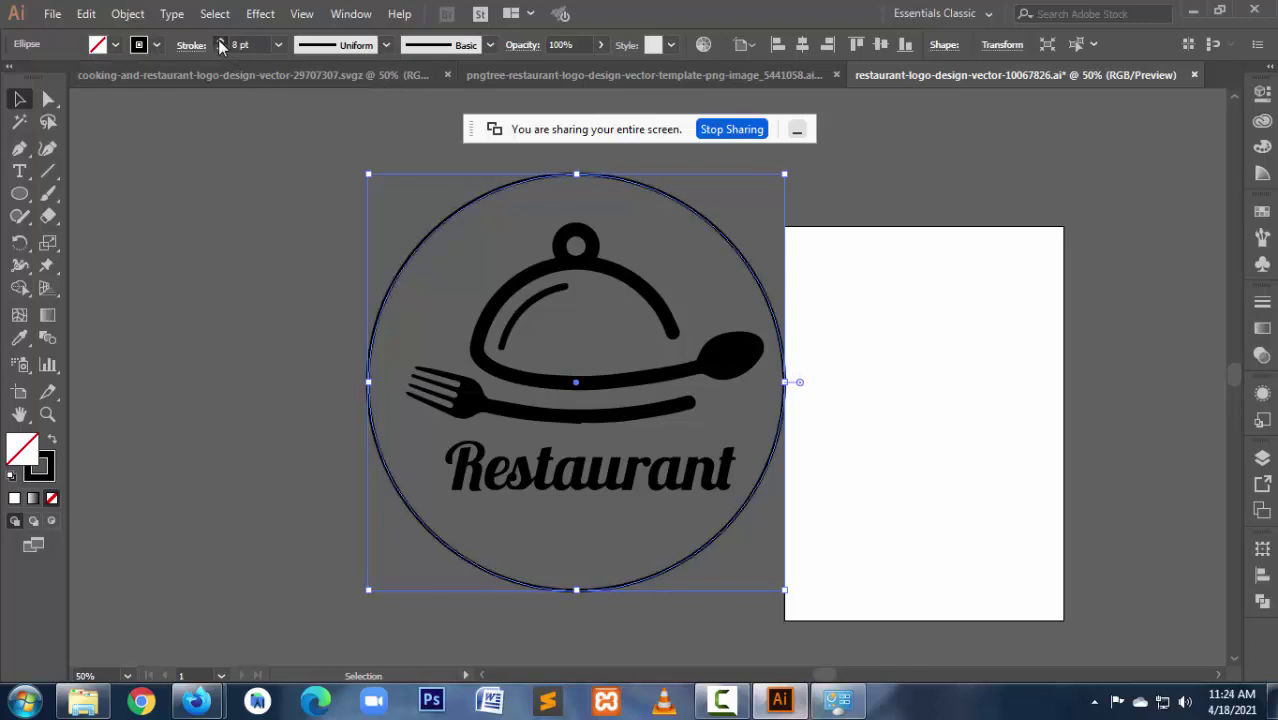
click(221, 44)
click(221, 44)
click(221, 44)
click(221, 44)
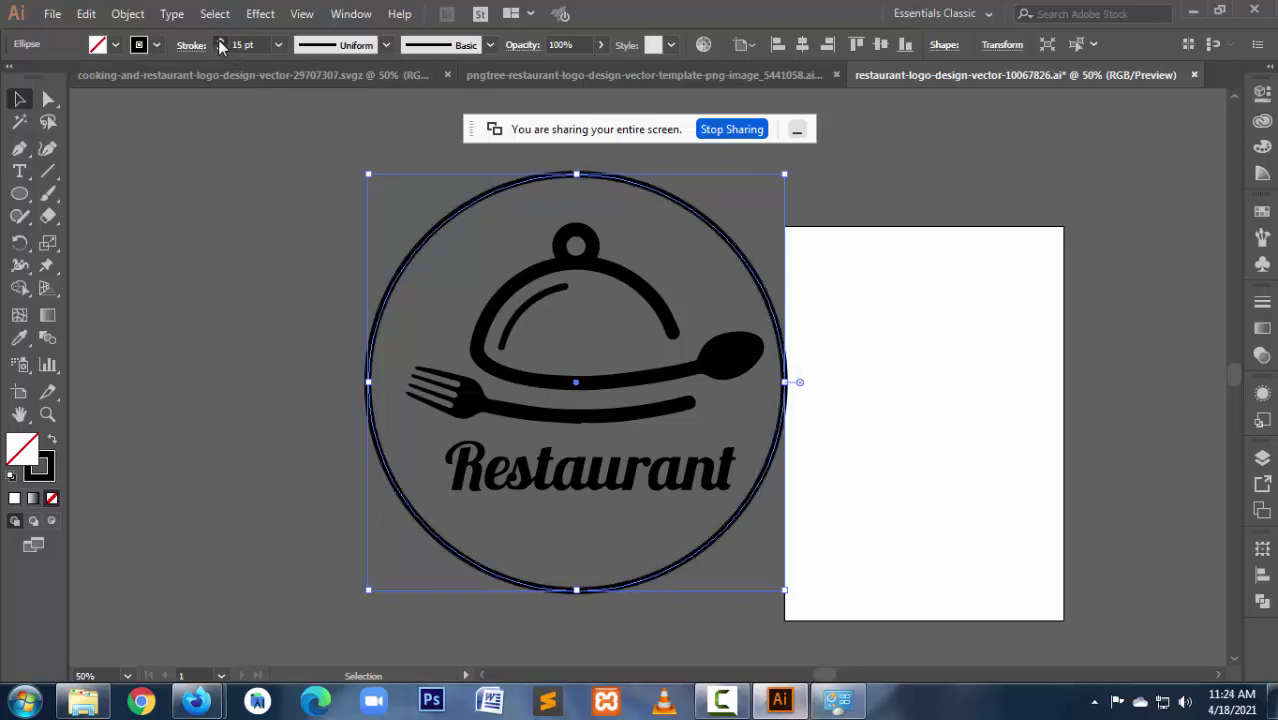
click(221, 44)
click(832, 566)
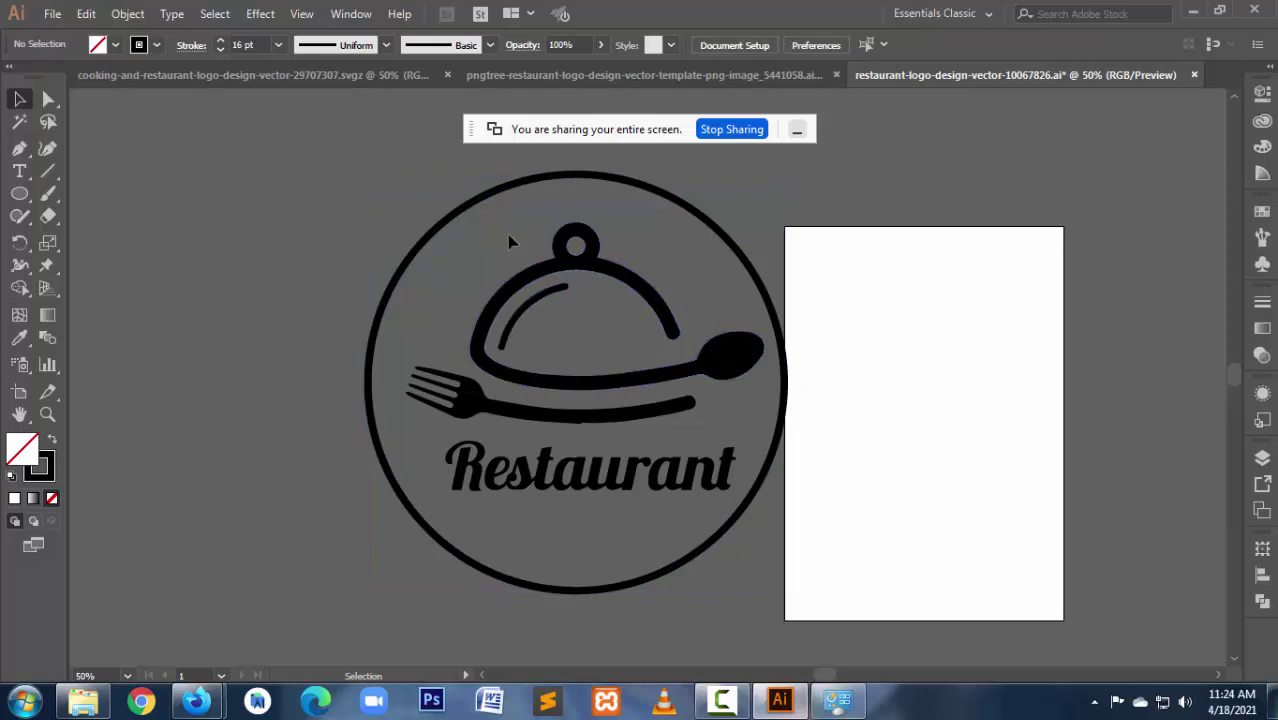
key(ctrl+a)
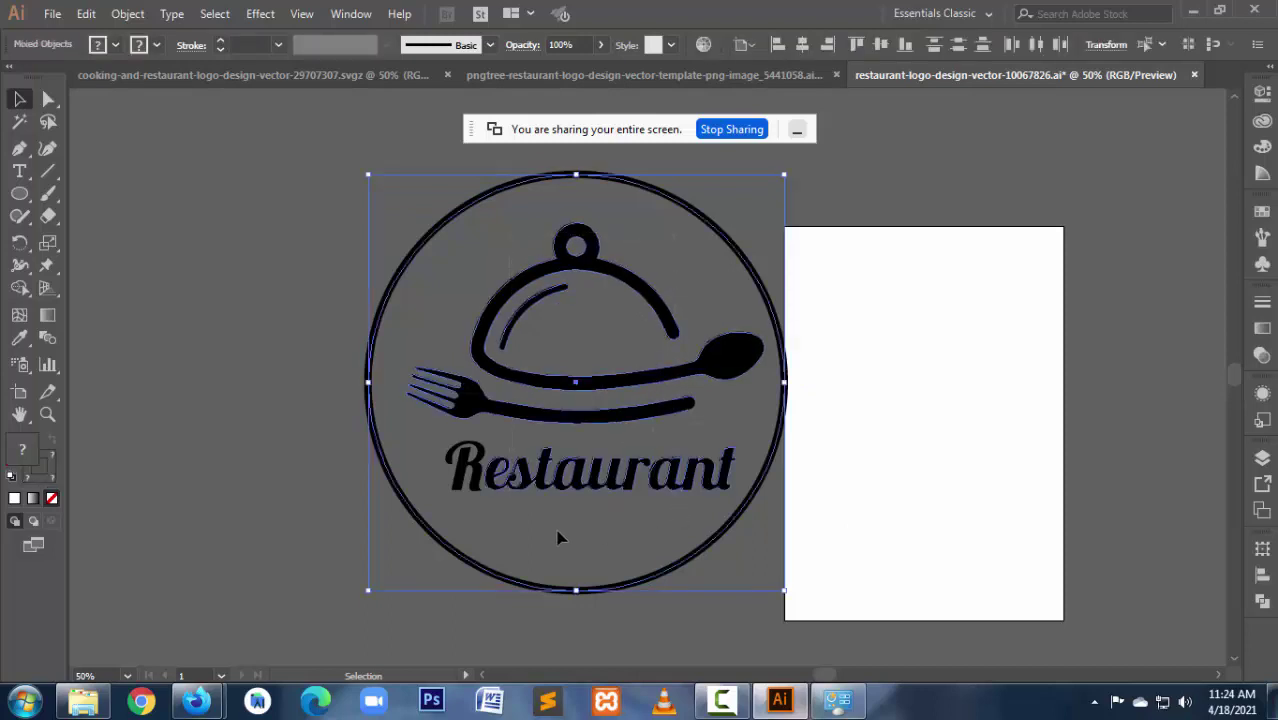
click(559, 538)
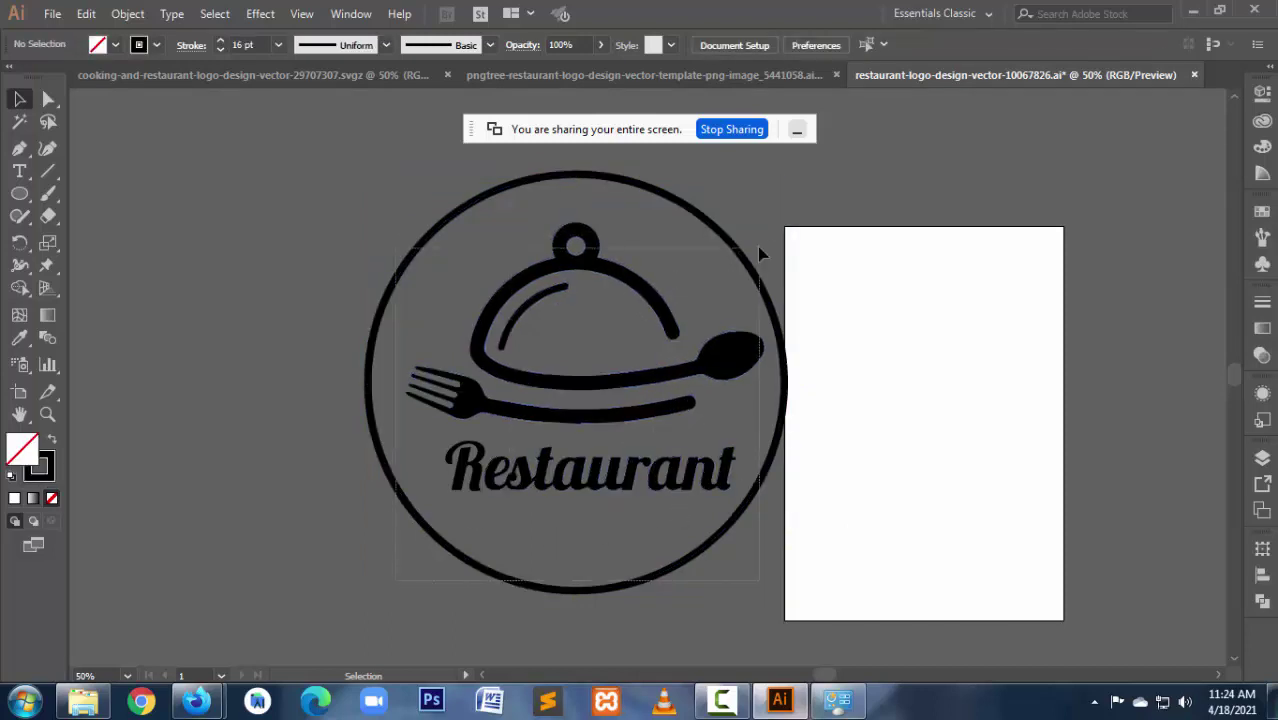
Step: Select the black ring together with the cloche and Restaurant artwork inside it
key(ctrl+a)
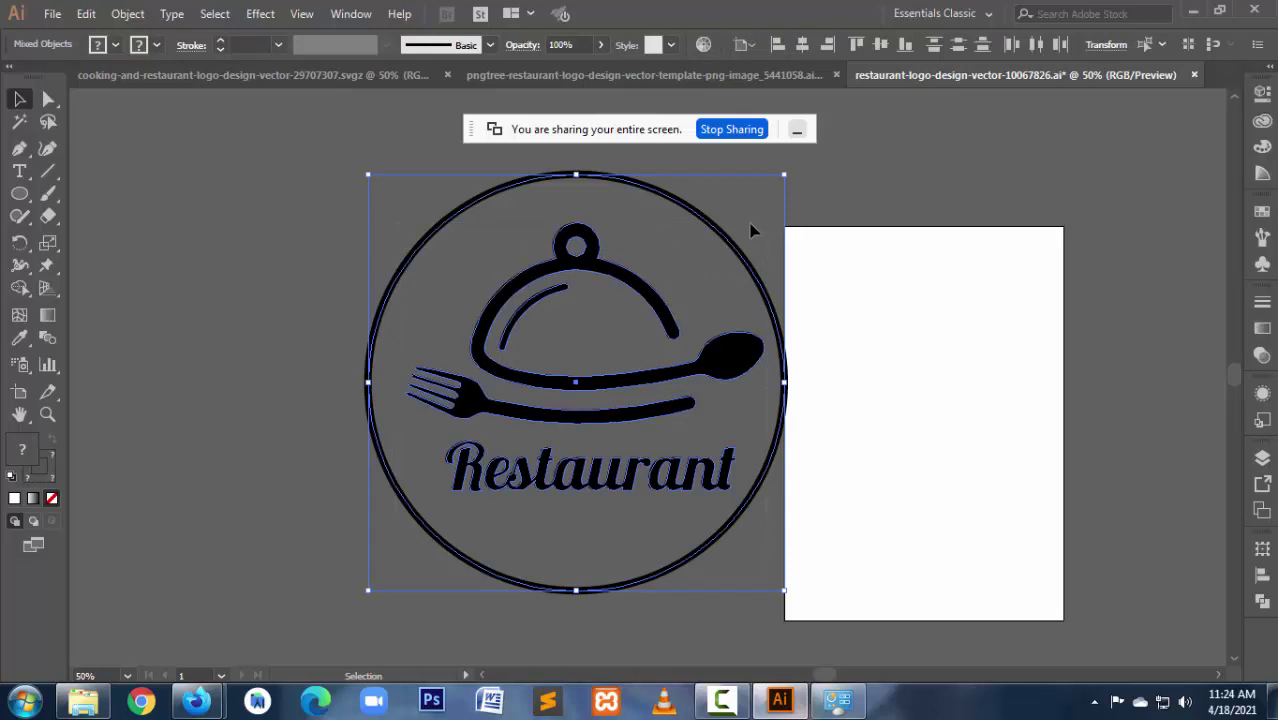
shift+click(711, 250)
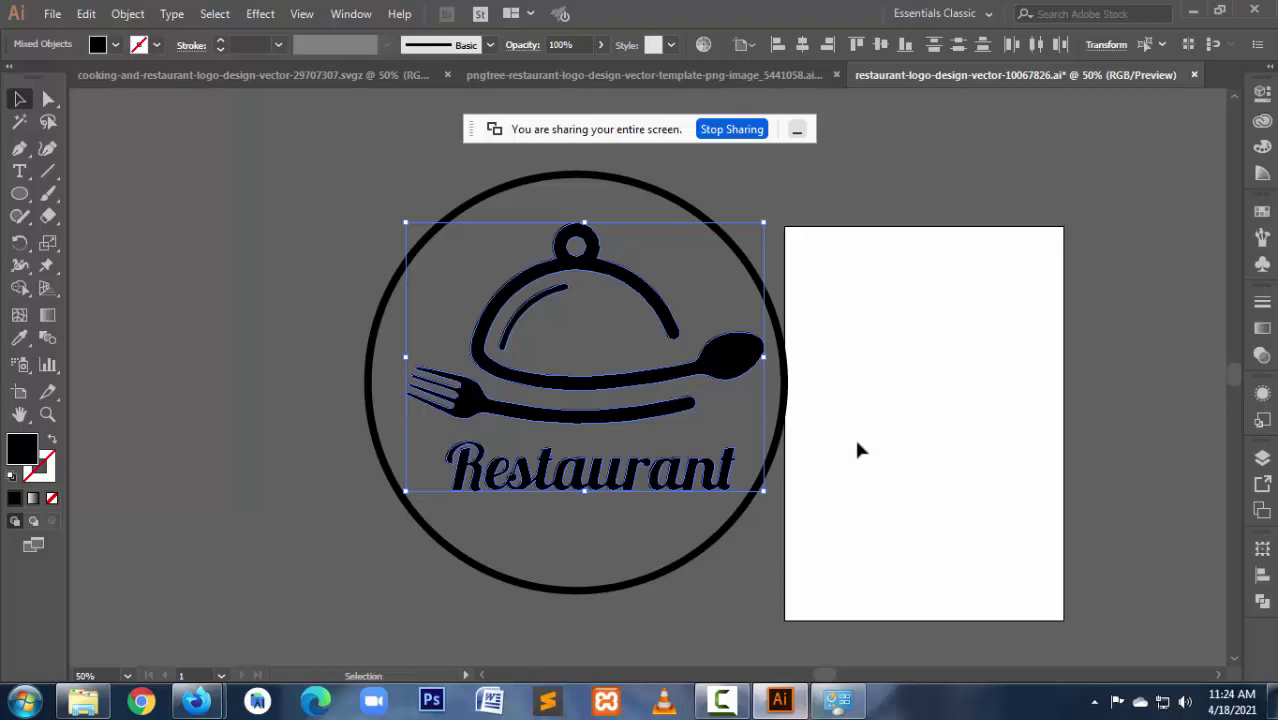
key(a)
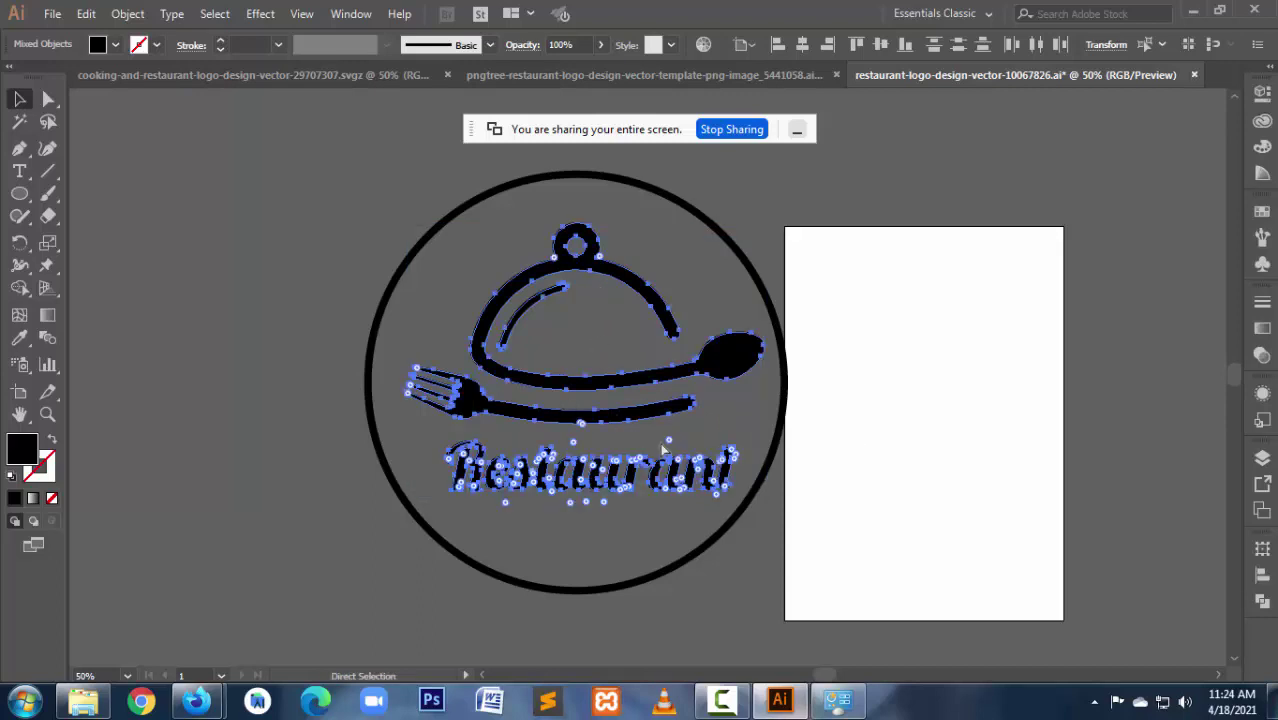
key(v)
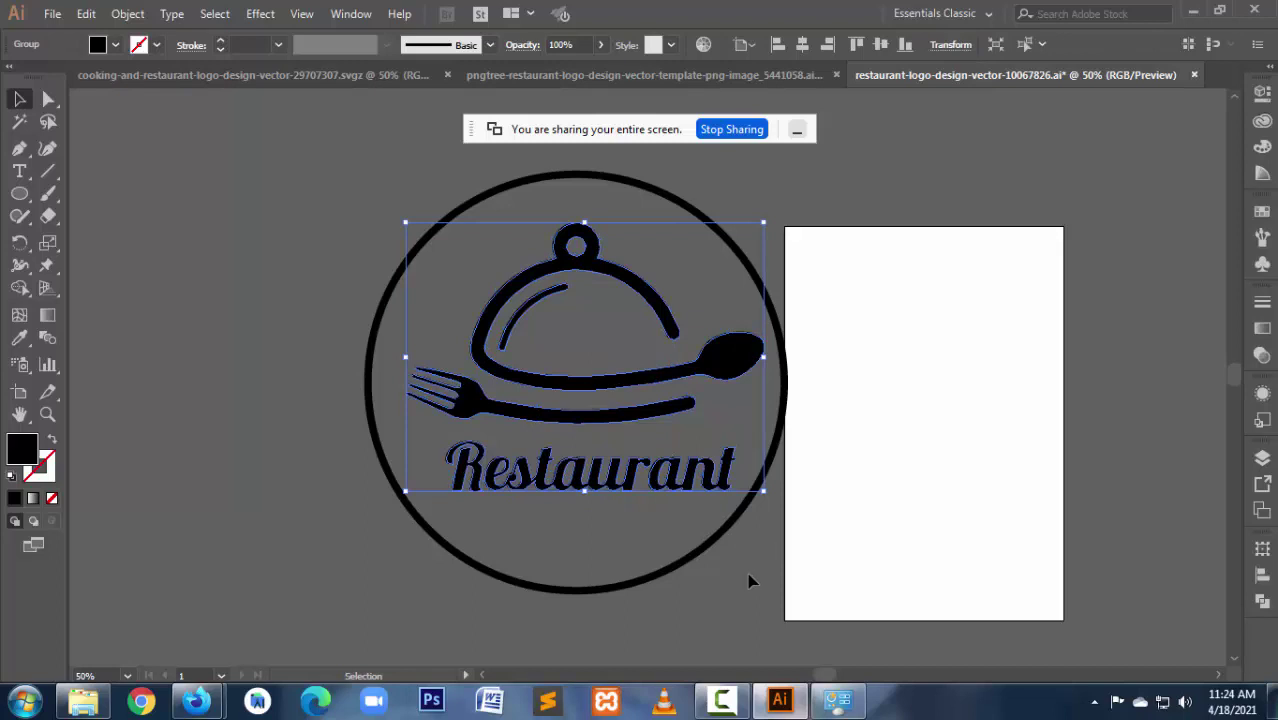
click(750, 580)
drag(340, 228, 765, 500)
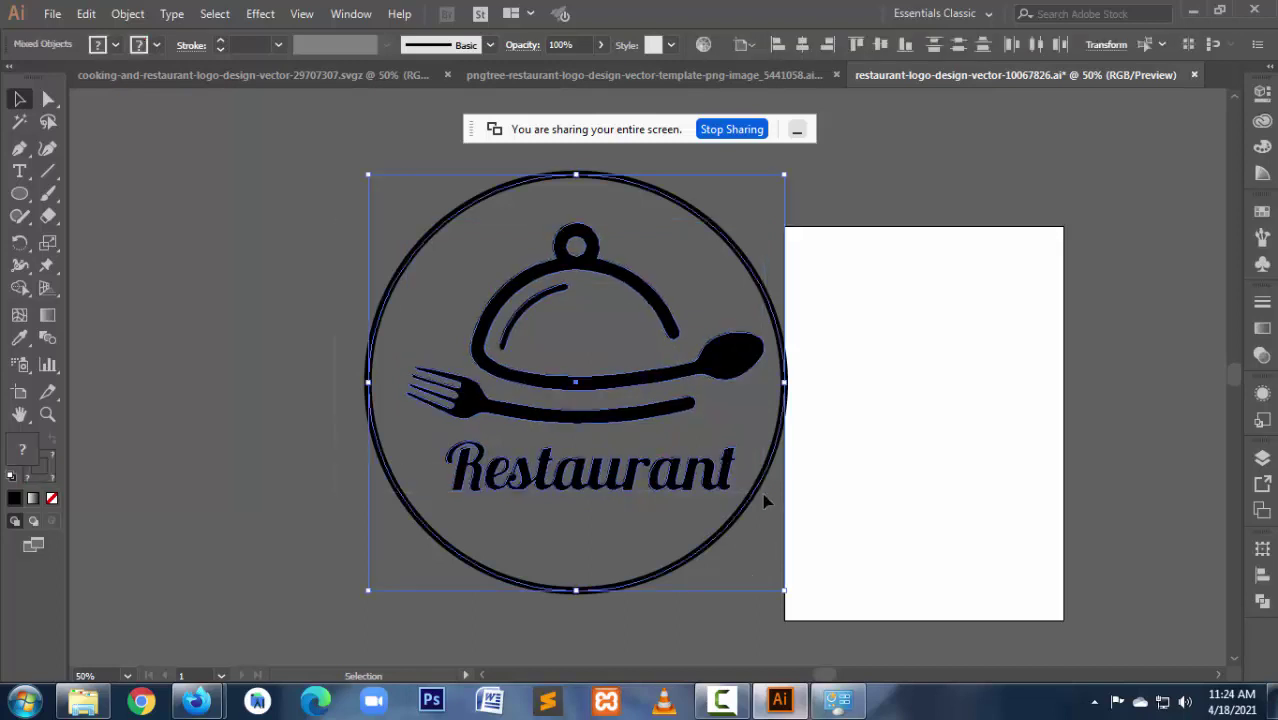
Step: Align to selection and centre the artwork horizontally and vertically in the ring
click(739, 46)
click(782, 67)
click(805, 43)
click(879, 46)
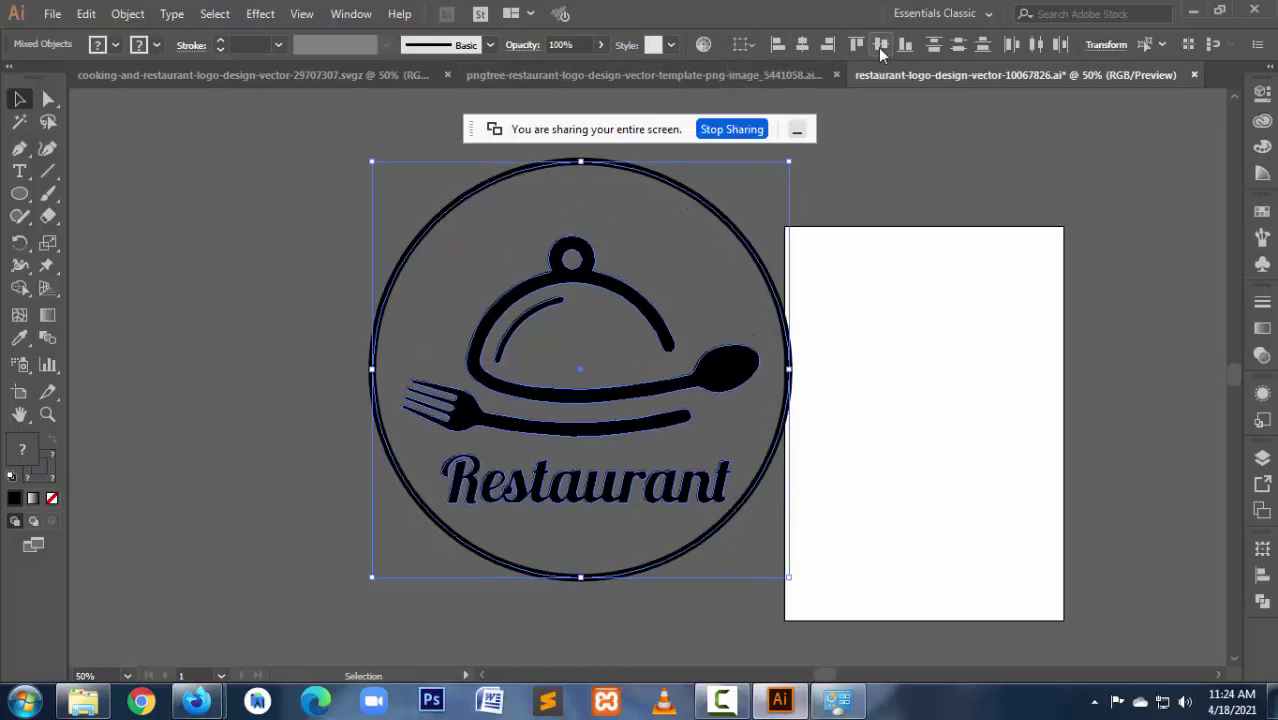
click(924, 420)
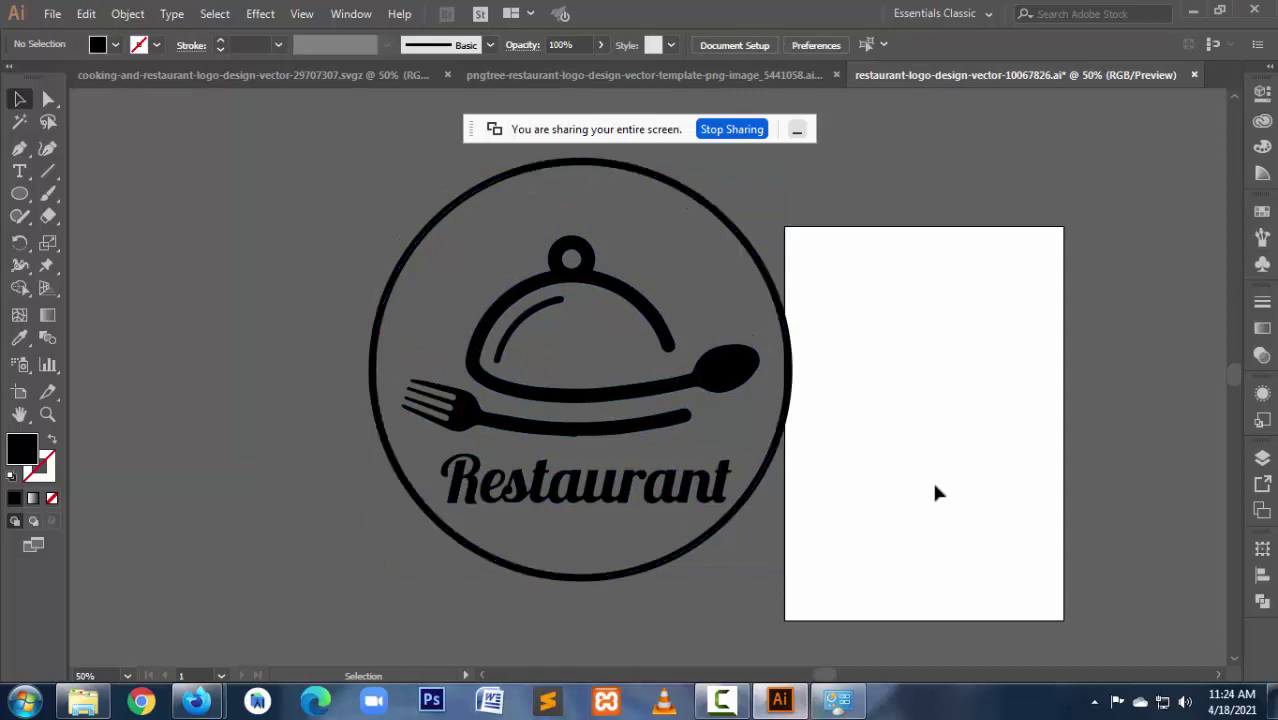
drag(650, 420, 524, 476)
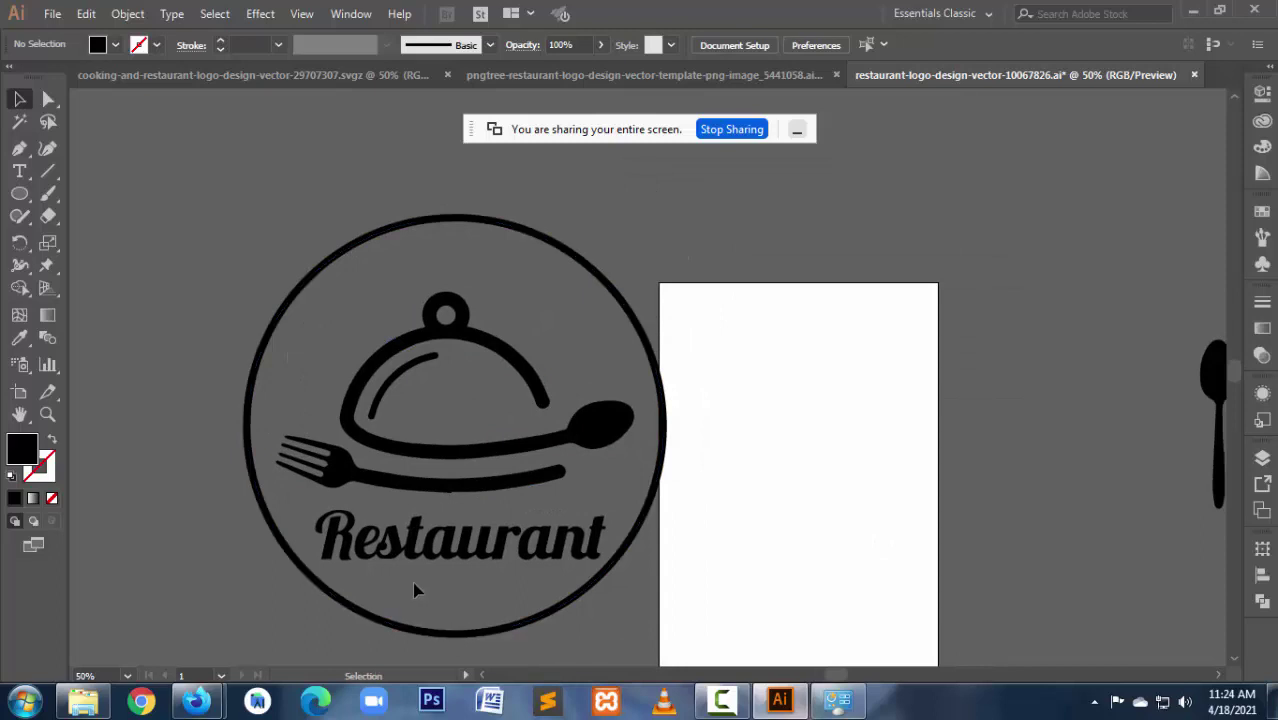
click(528, 76)
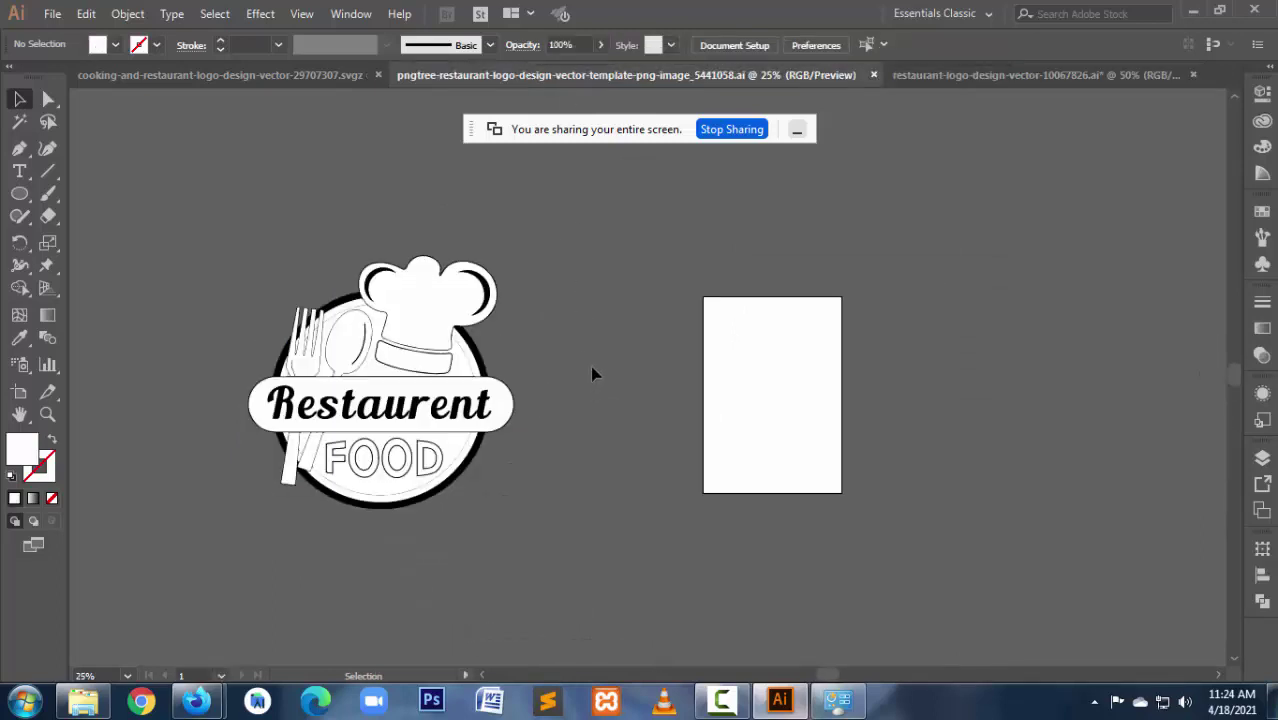
Step: Select the chef-hat shape and its band, then return to the cloche Restaurant document
click(428, 370)
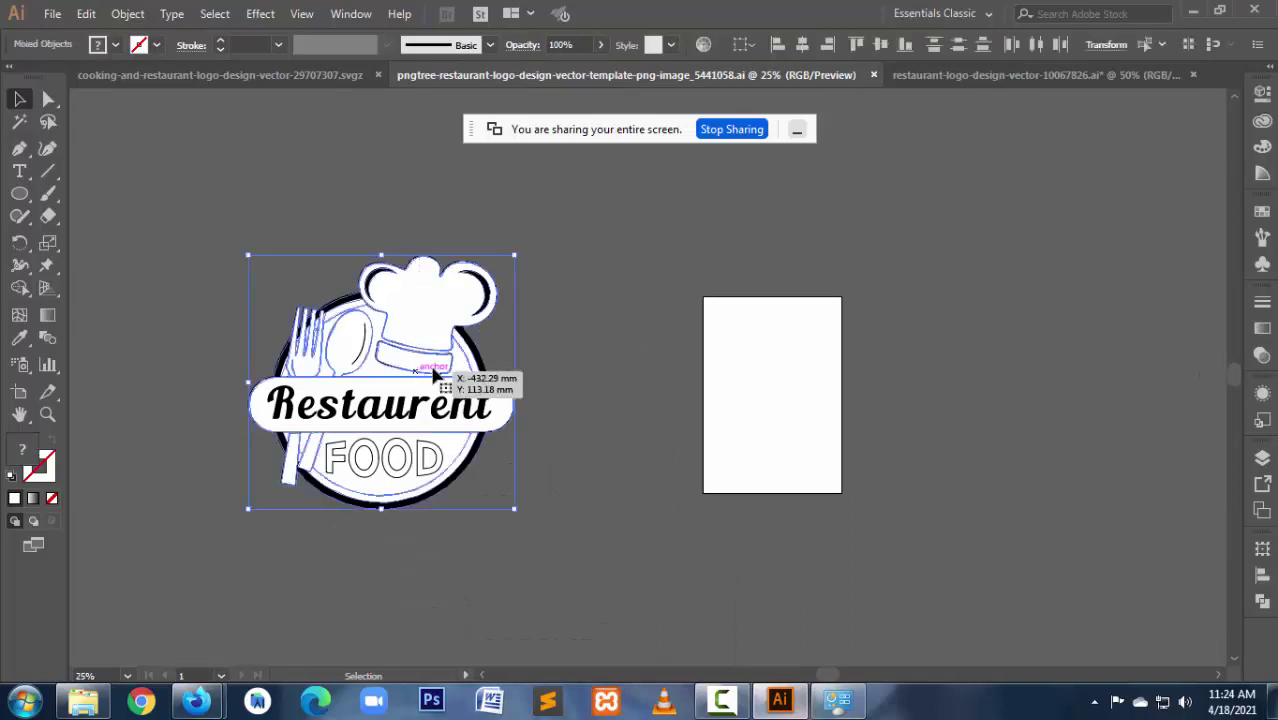
click(624, 392)
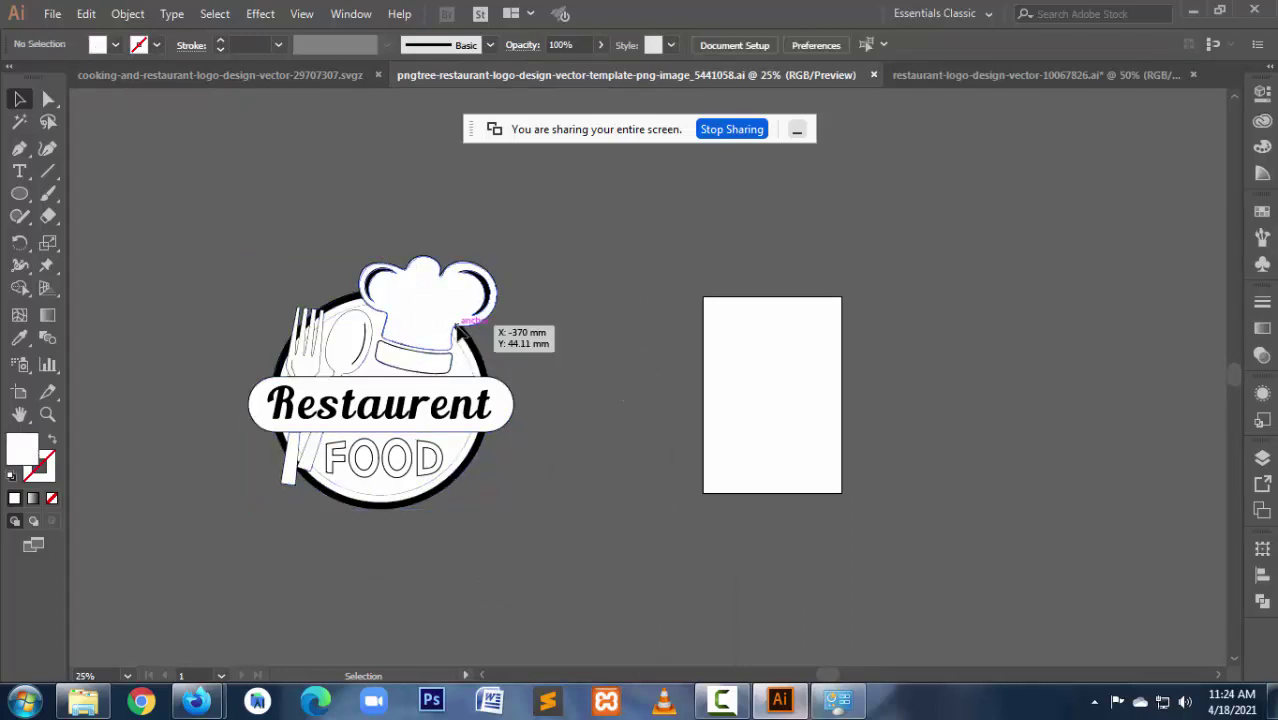
click(456, 326)
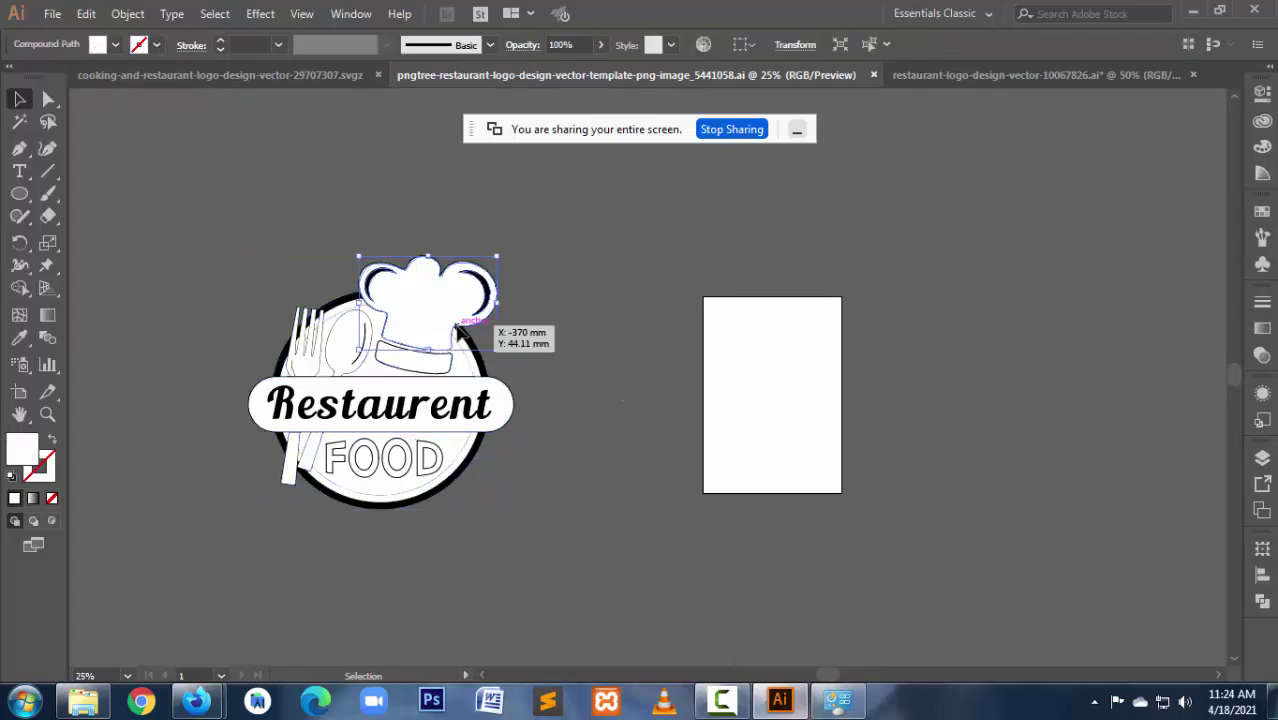
shift+click(440, 374)
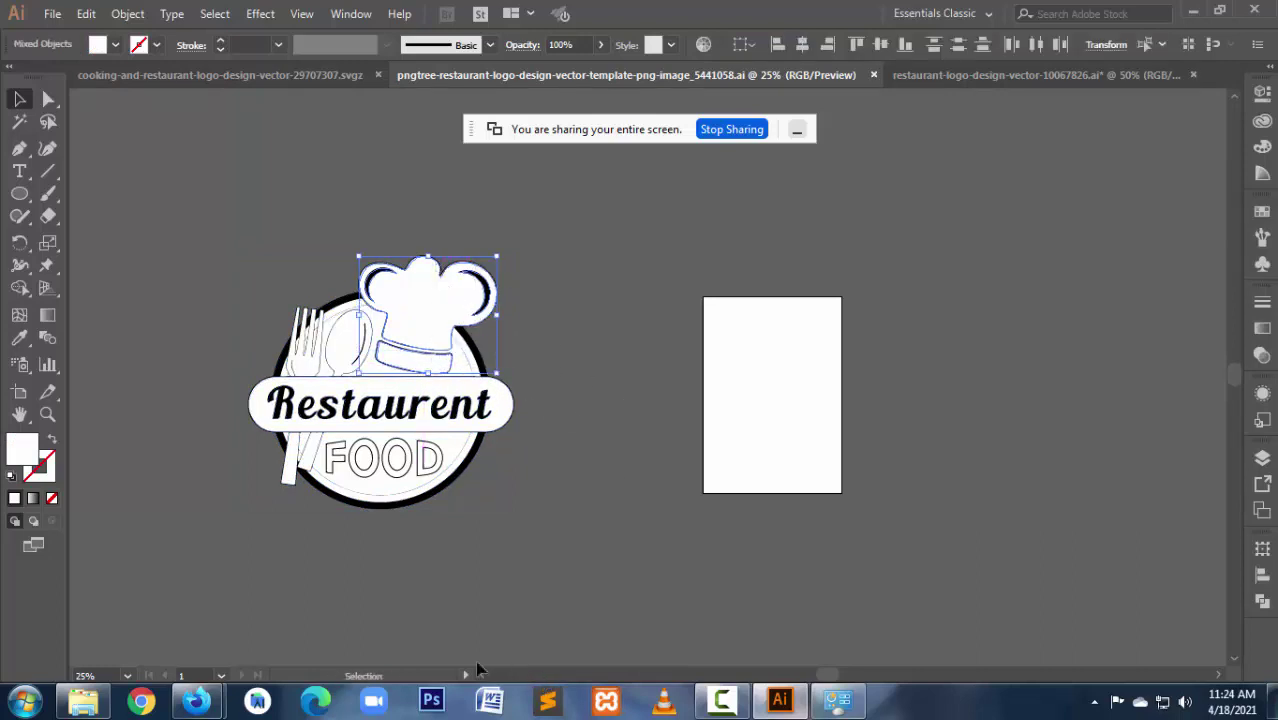
key(a)
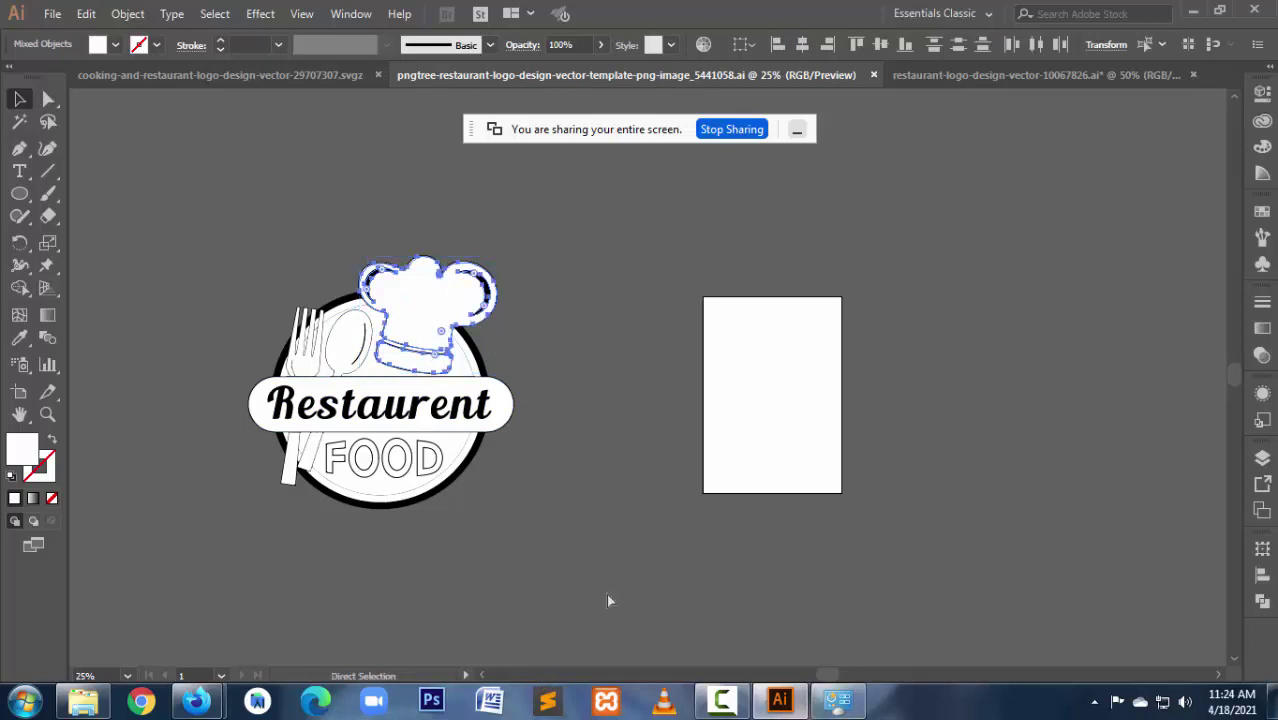
key(v)
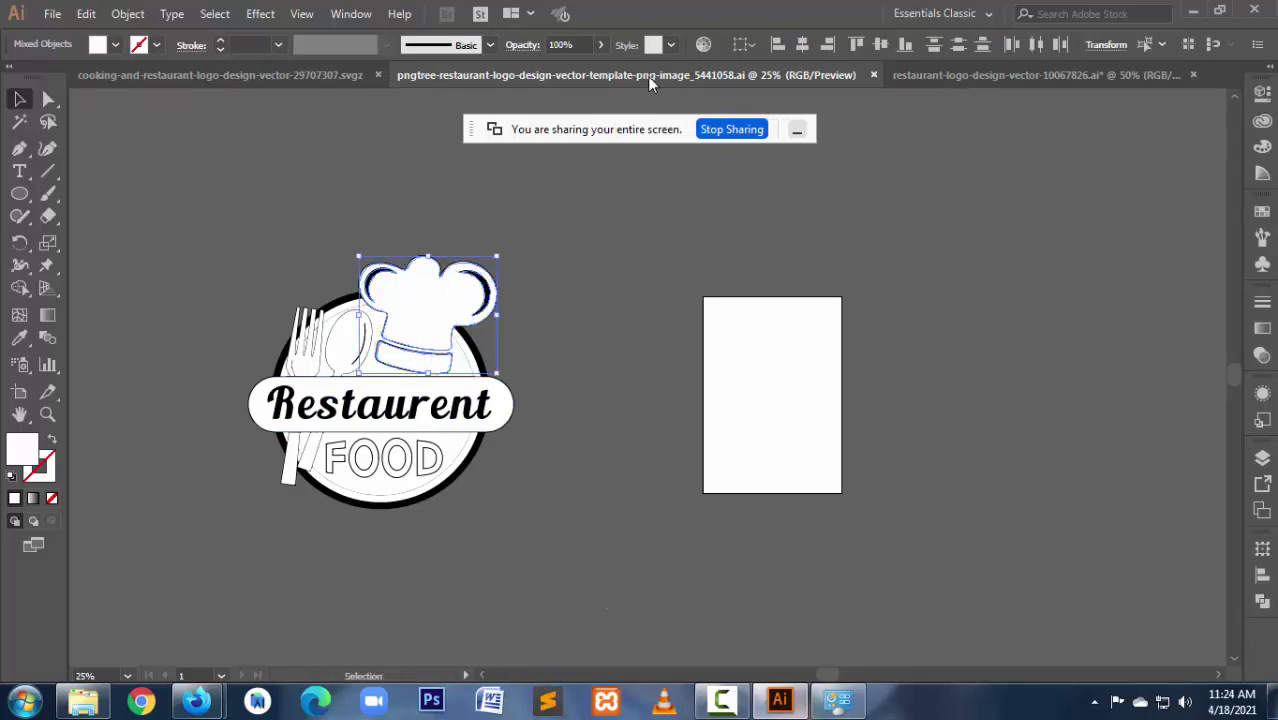
click(944, 74)
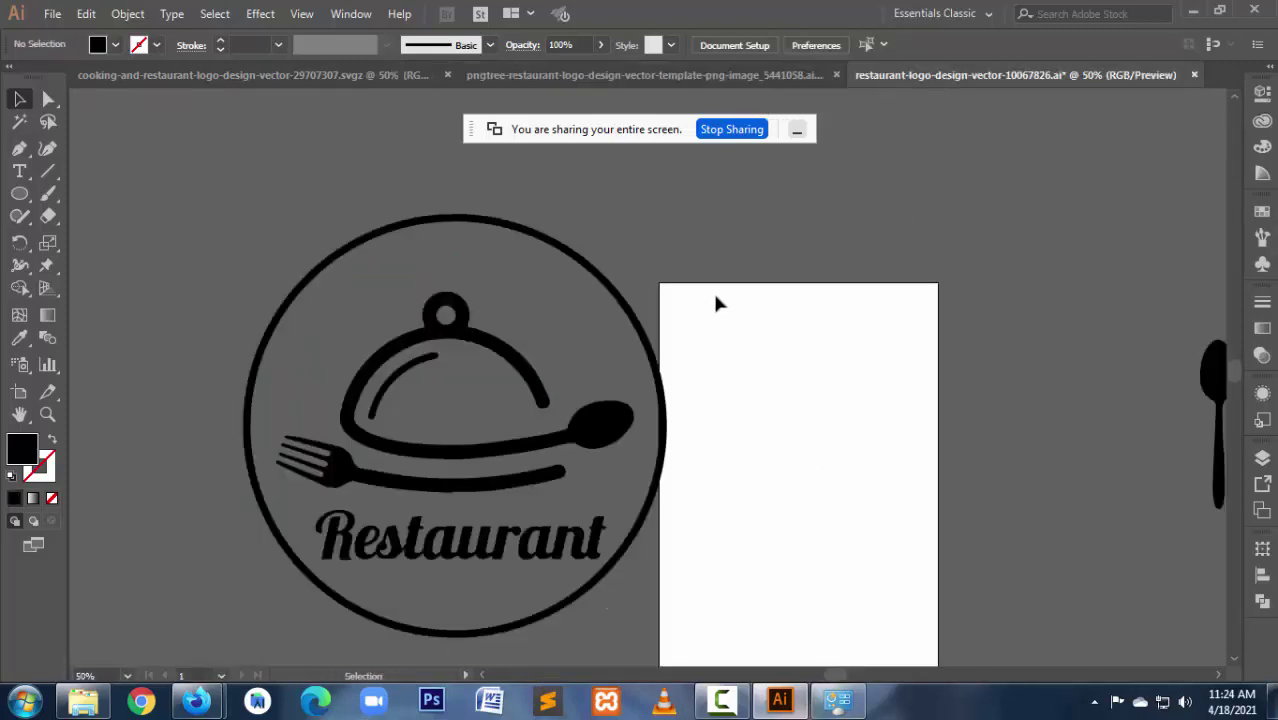
Step: Paste the chef hat, scale it down, place it above the artboard and zoom in on it
key(a)
key(ctrl+v)
key(v)
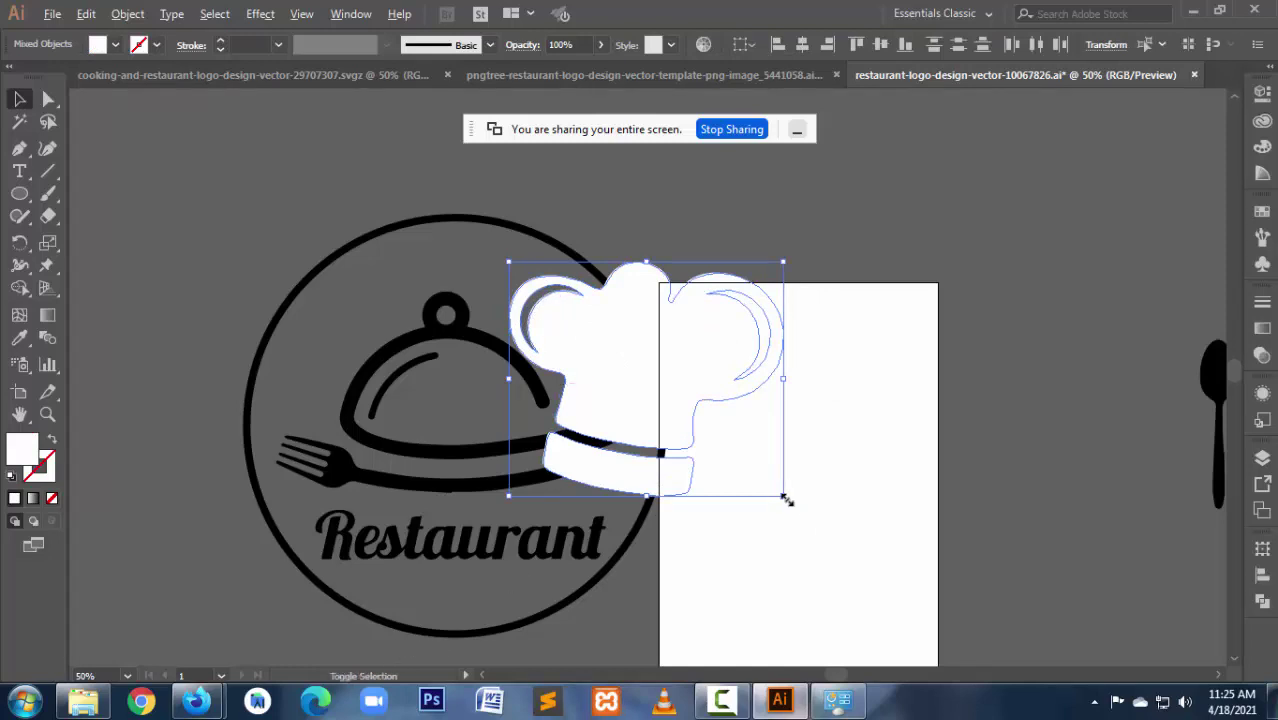
drag(786, 497, 723, 441)
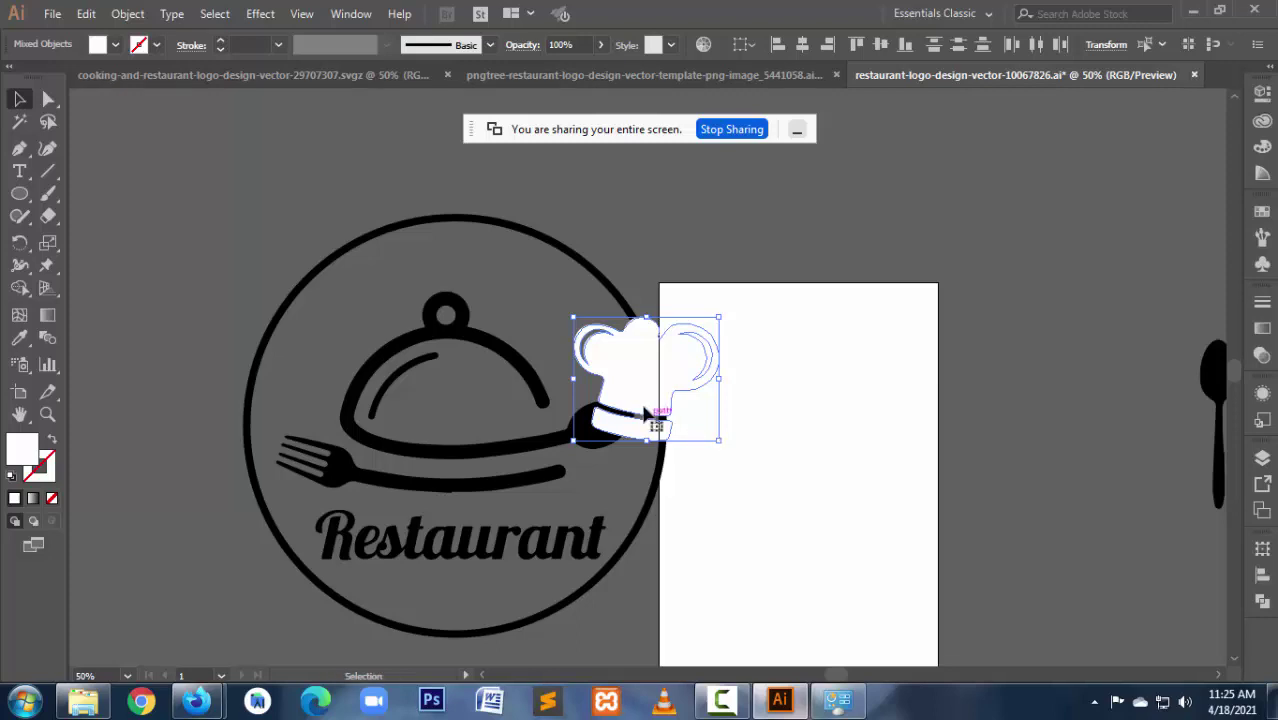
drag(651, 417, 745, 264)
click(872, 411)
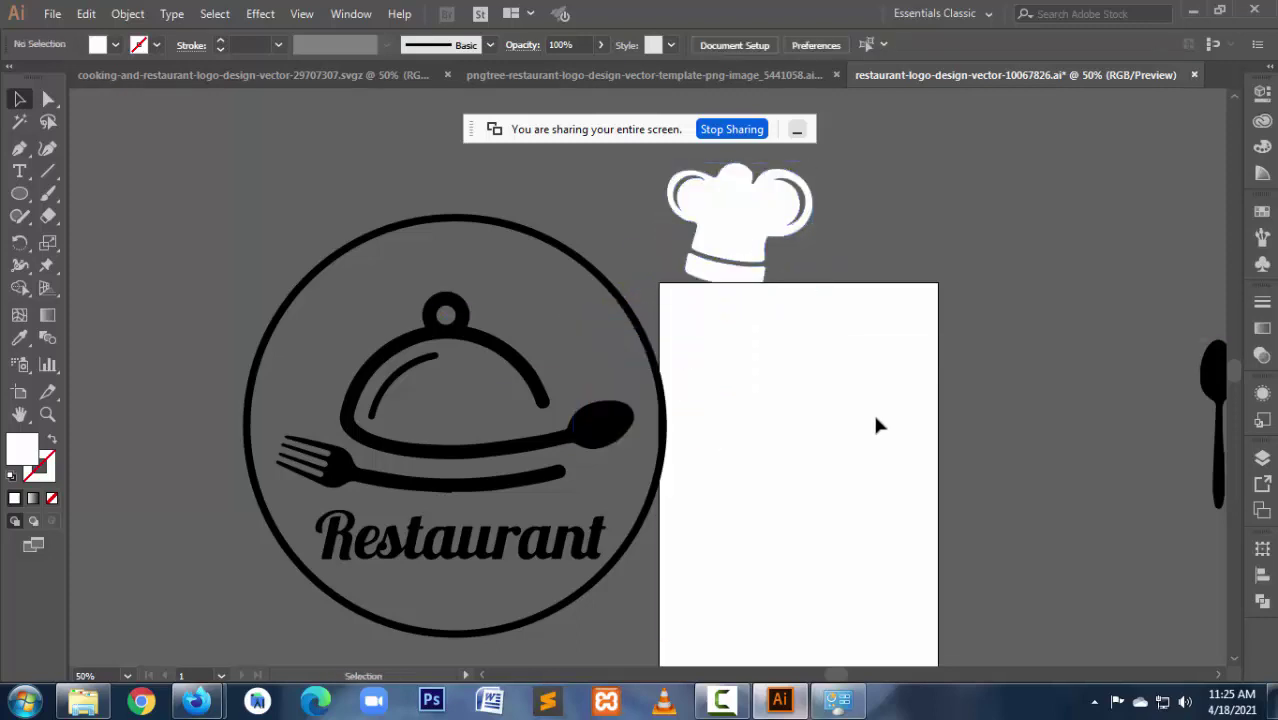
key(z)
drag(657, 160, 857, 280)
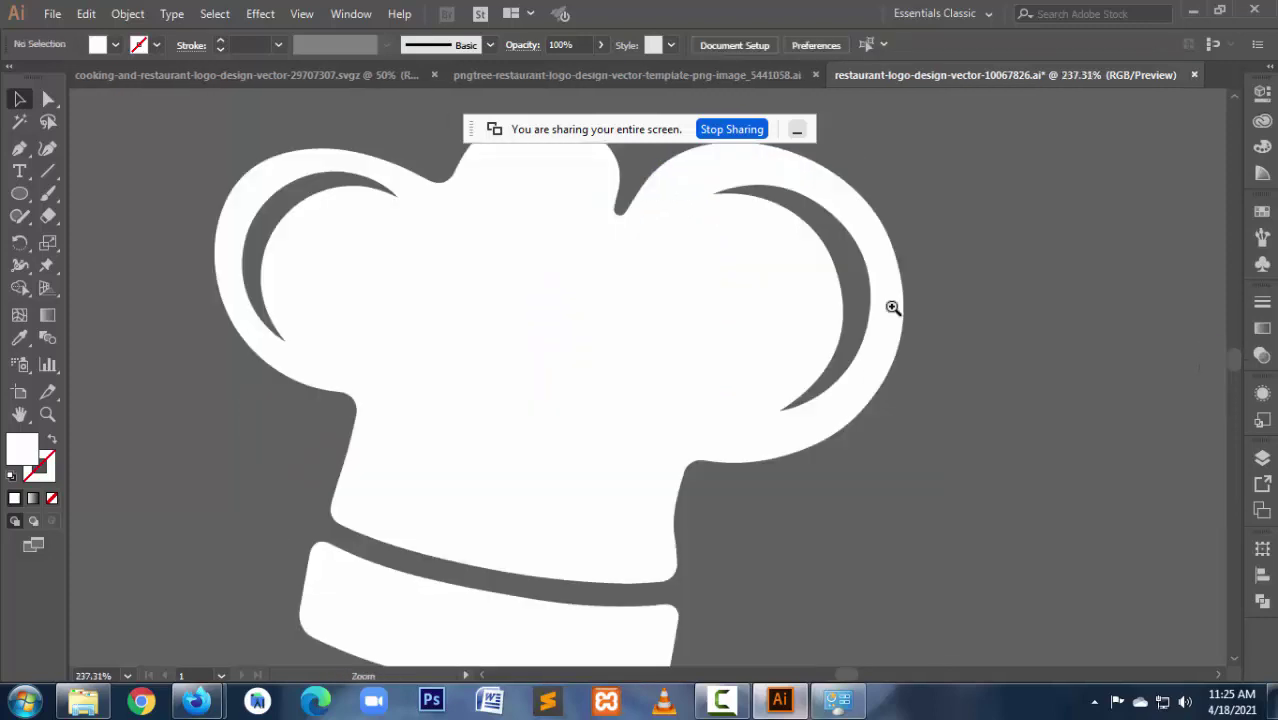
Step: Check the hat's white fill and inspect its compound-path pieces in isolation mode
click(352, 195)
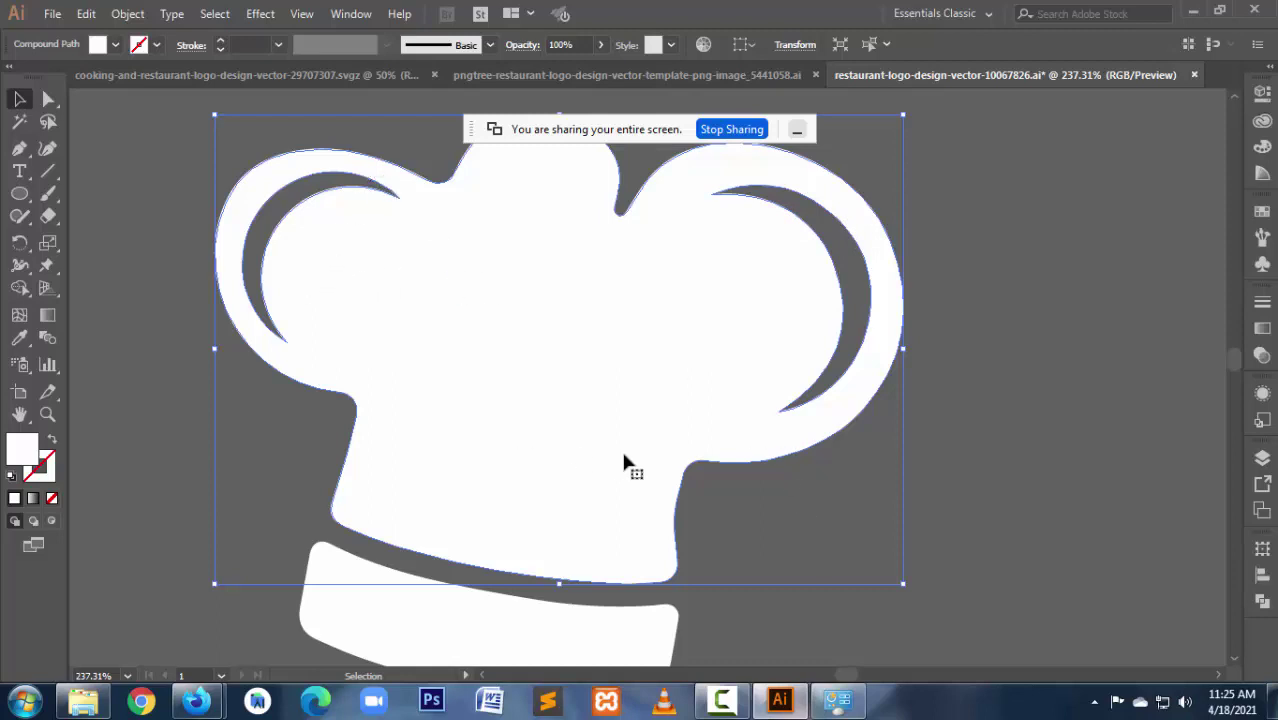
click(50, 441)
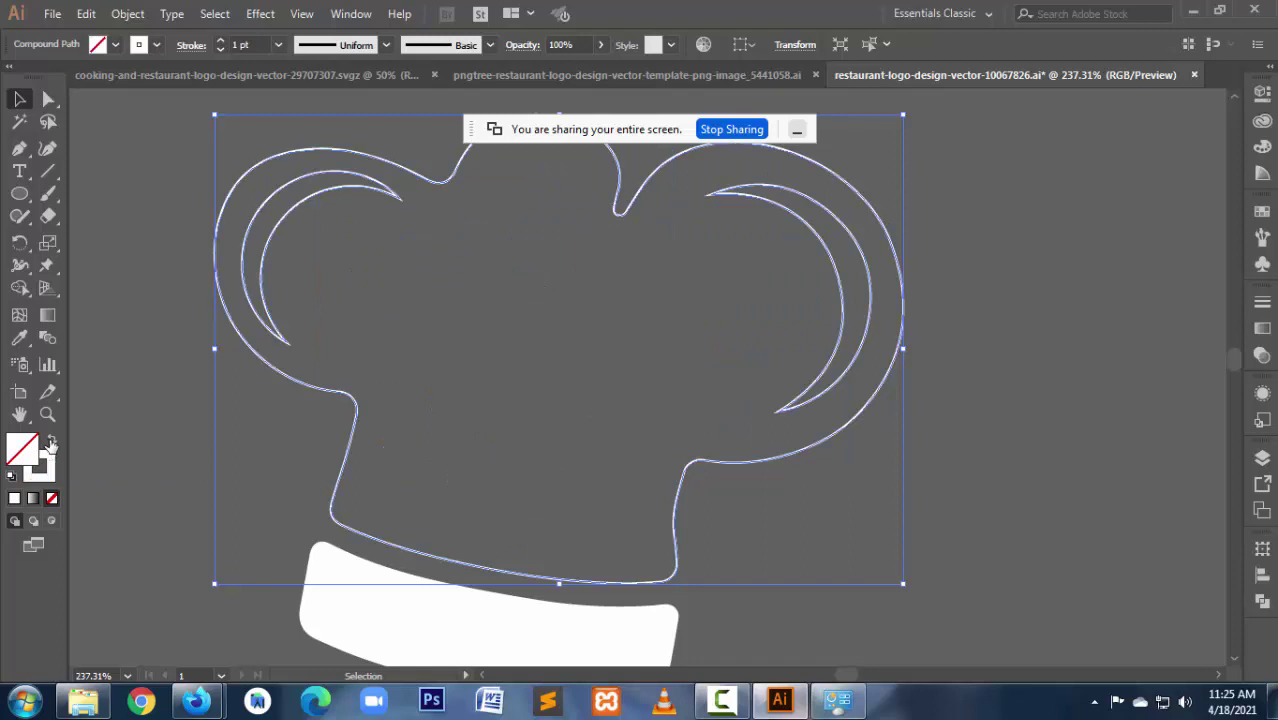
click(50, 443)
click(220, 451)
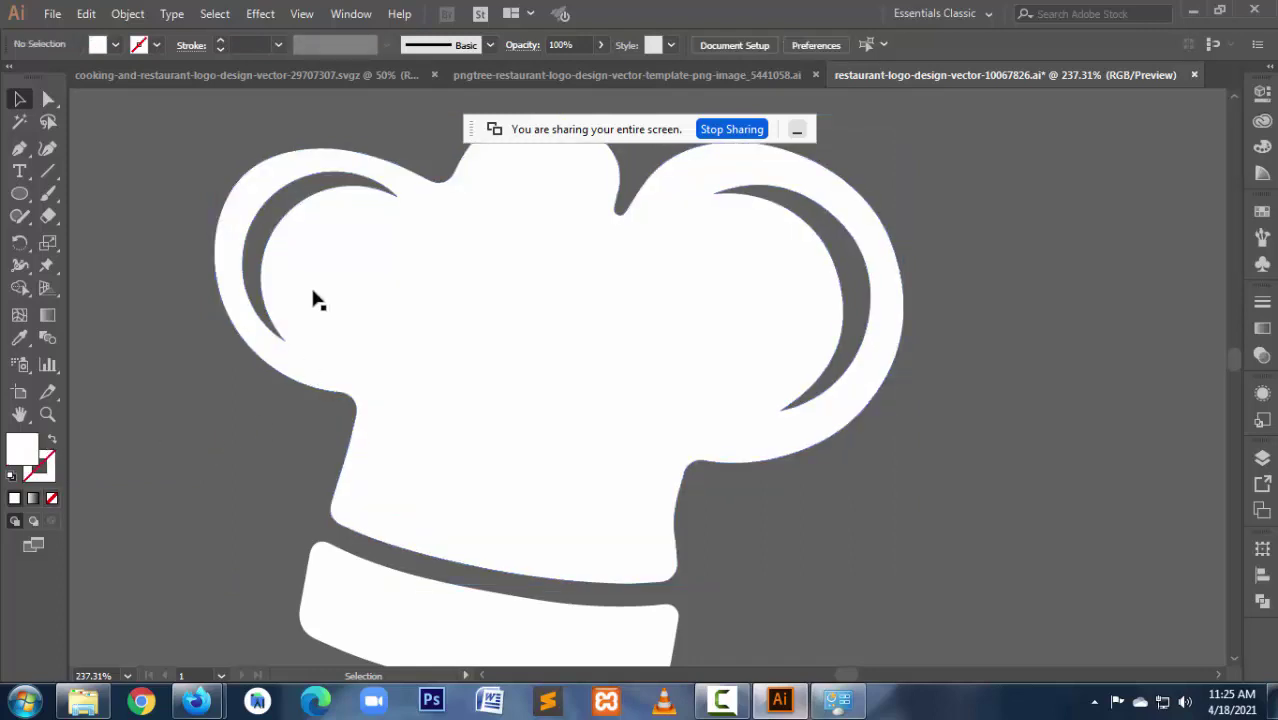
double_click(284, 229)
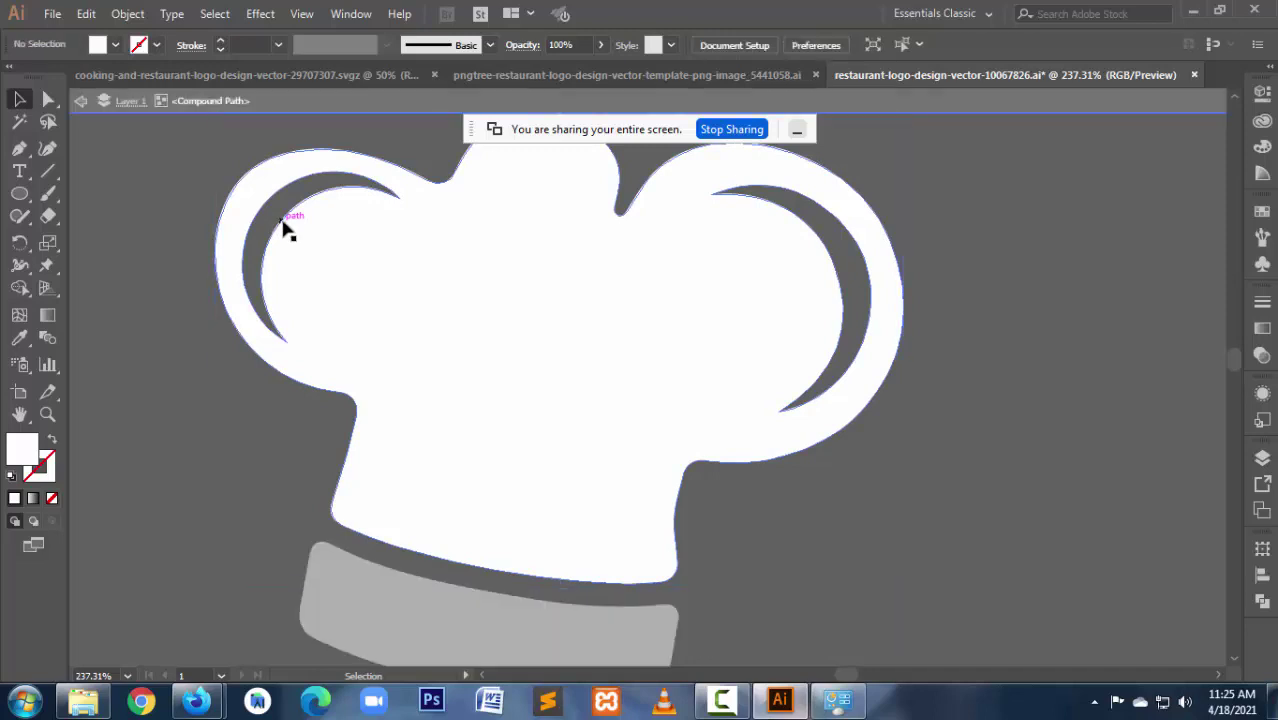
click(284, 229)
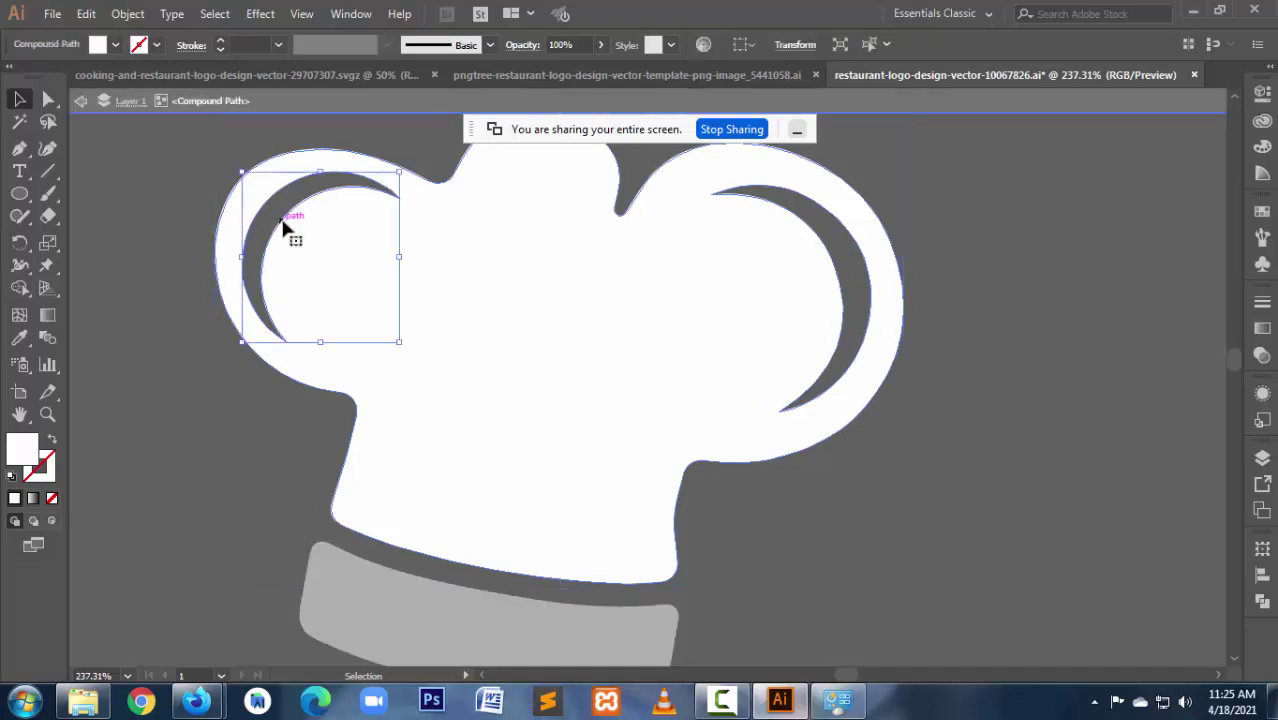
click(996, 505)
click(551, 362)
double_click(1093, 463)
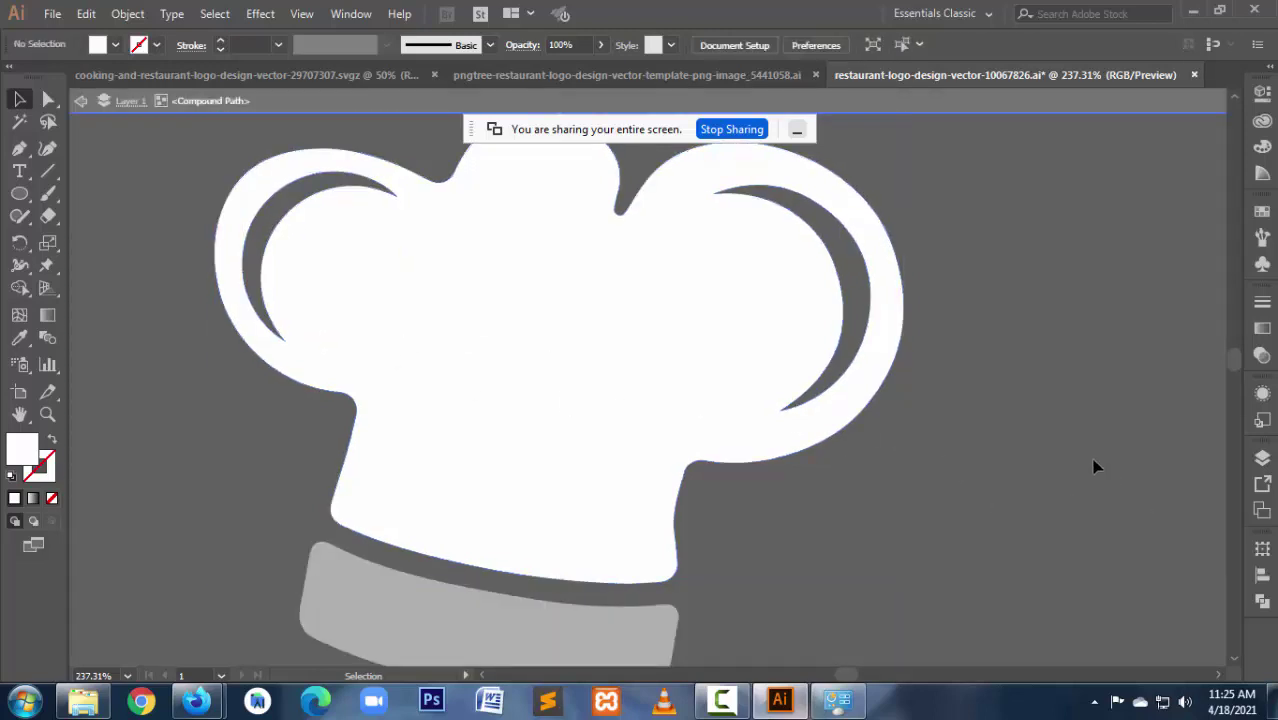
Step: Release the chef hat's compound path into separate white shapes
click(578, 400)
right_click(577, 394)
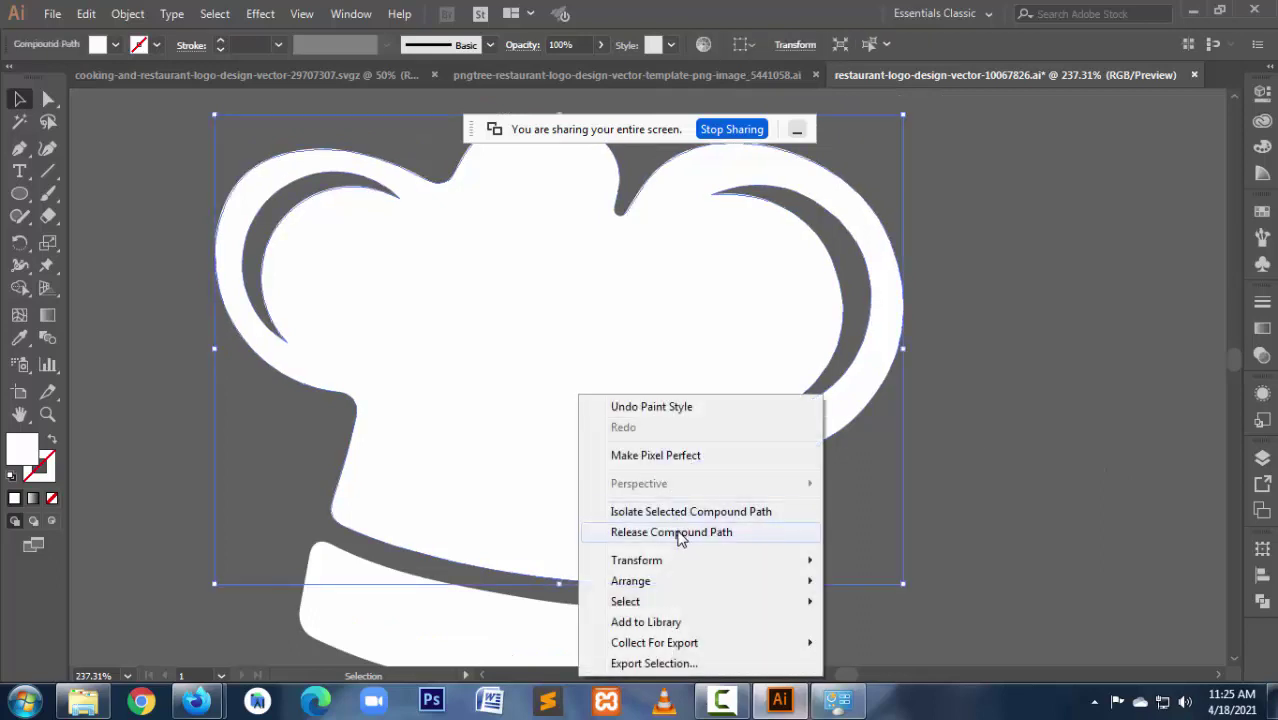
click(1008, 440)
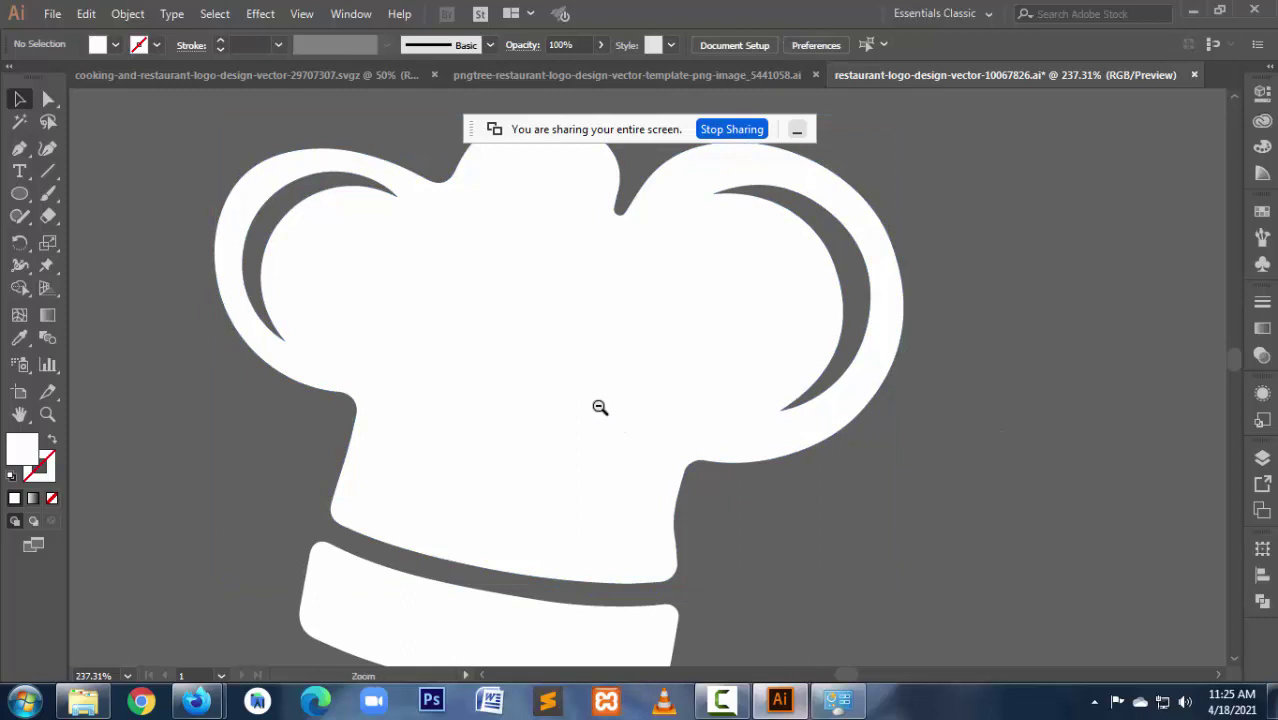
scroll(599, 405, down, 1)
scroll(599, 405, down, 2)
Step: Move the white chef hat off the cloche to above the artboard's top-right corner, then deselect it
drag(540, 215, 815, 480)
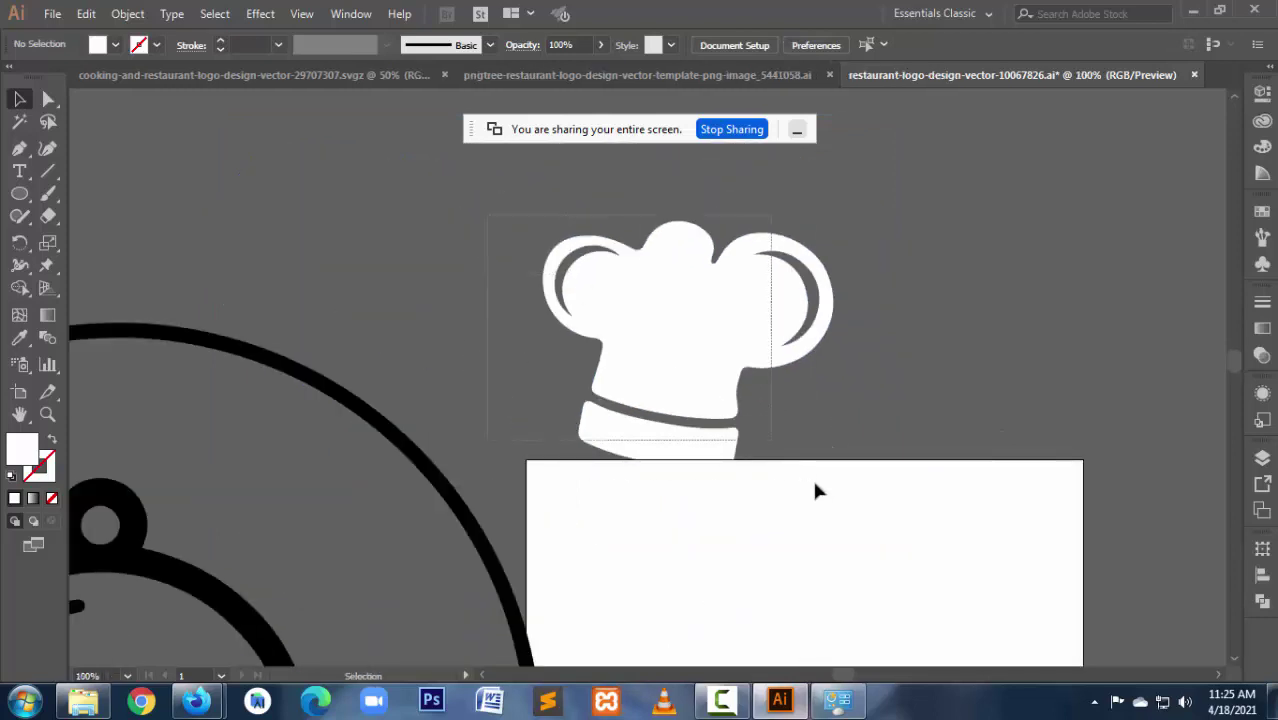
scroll(614, 506, down, 2)
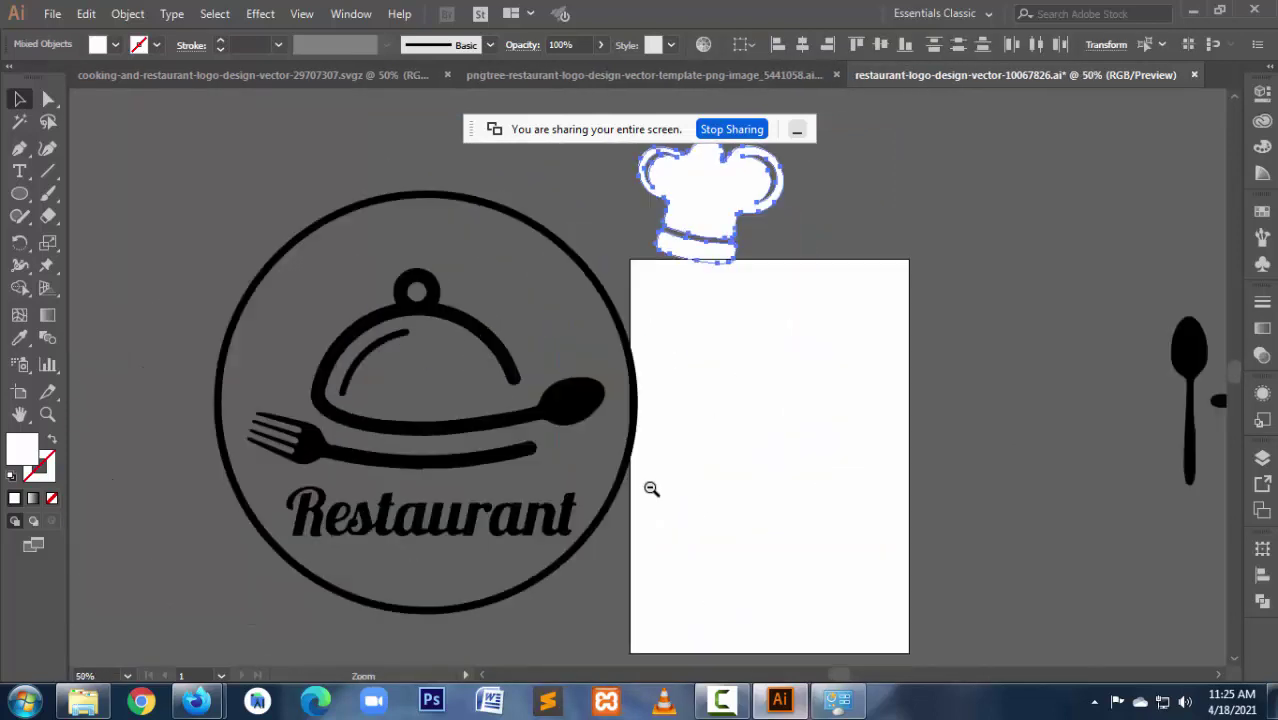
drag(705, 214, 547, 298)
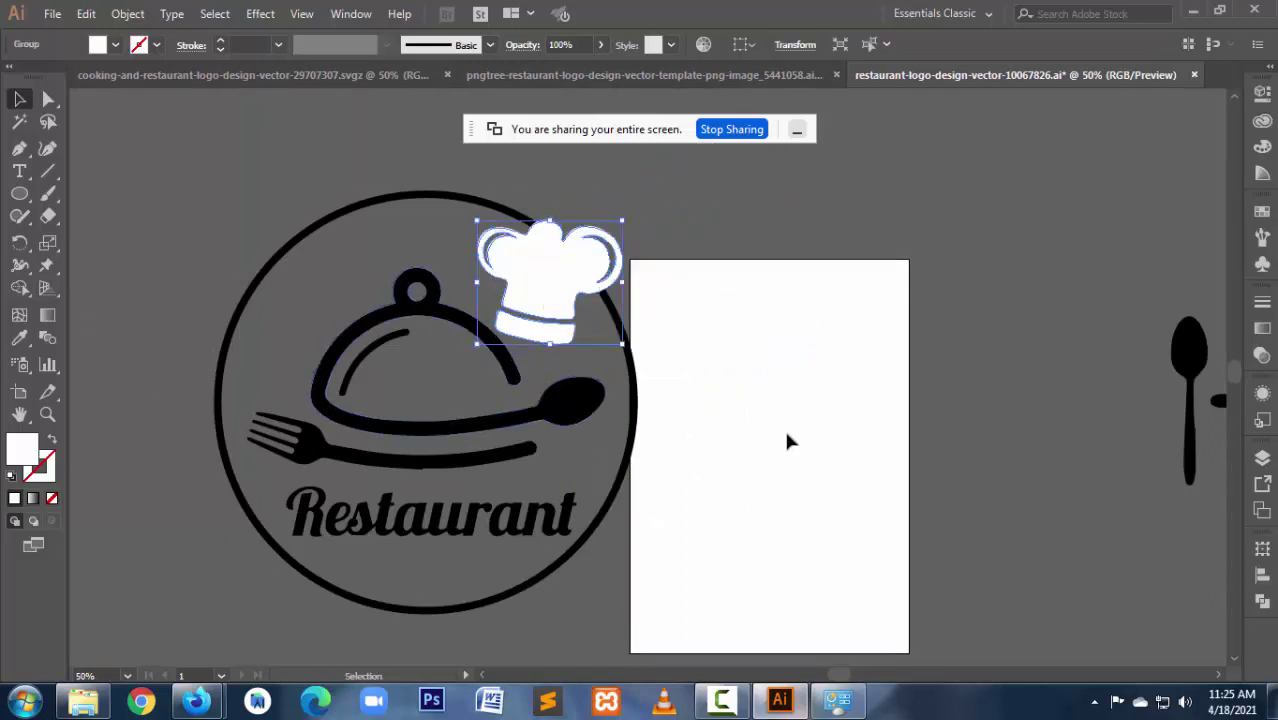
drag(528, 312, 546, 305)
drag(543, 297, 418, 273)
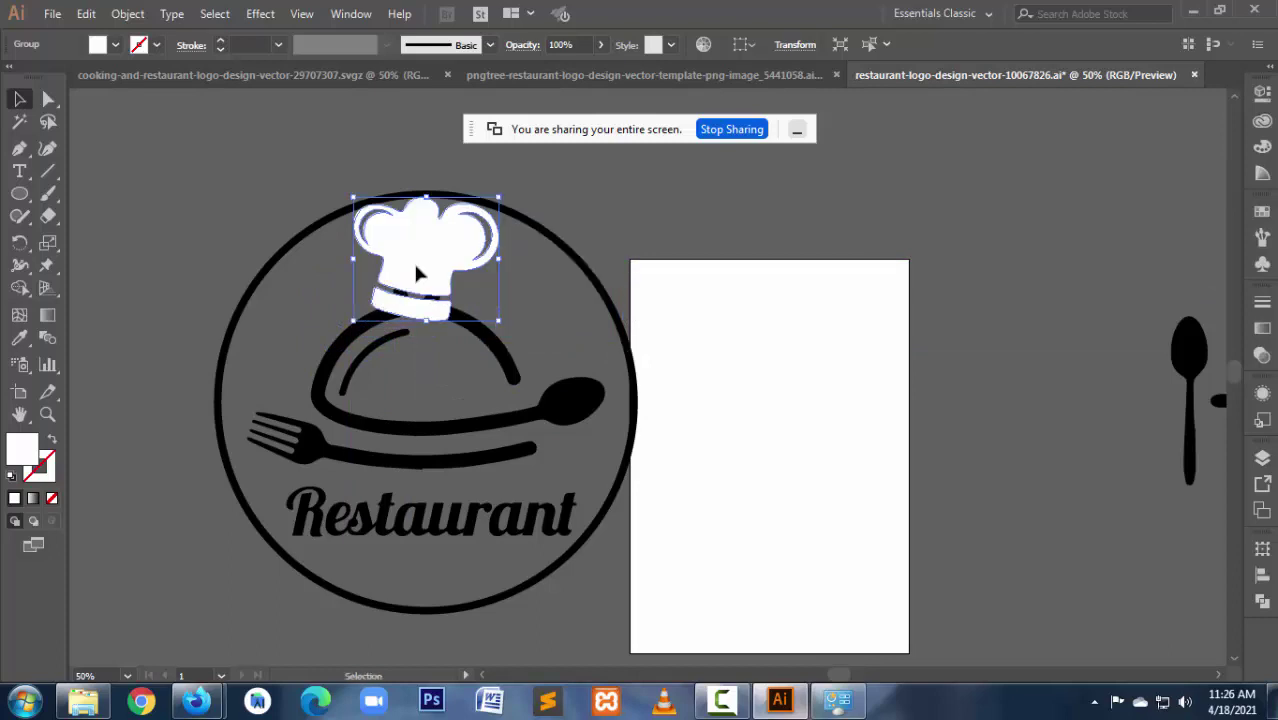
drag(418, 273, 405, 375)
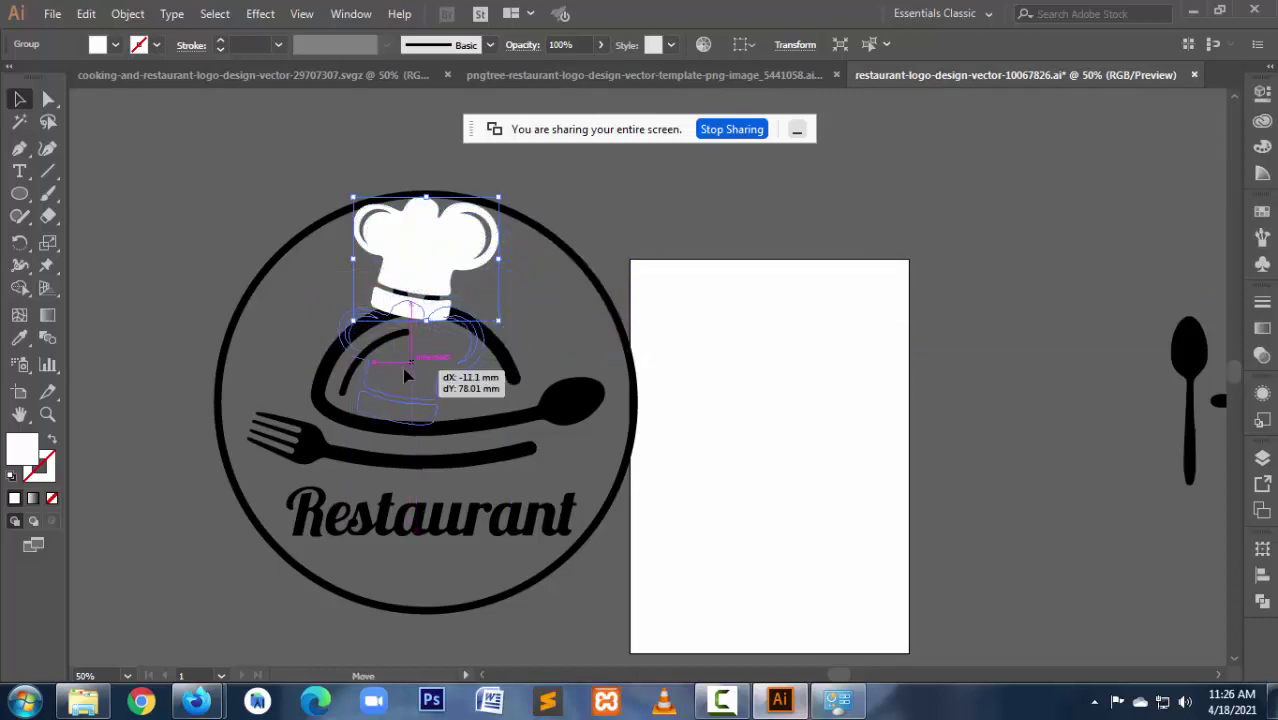
mouse_move(405, 375)
mouse_down()
mouse_move(810, 290)
mouse_move(897, 181)
mouse_up()
click(715, 486)
click(645, 384)
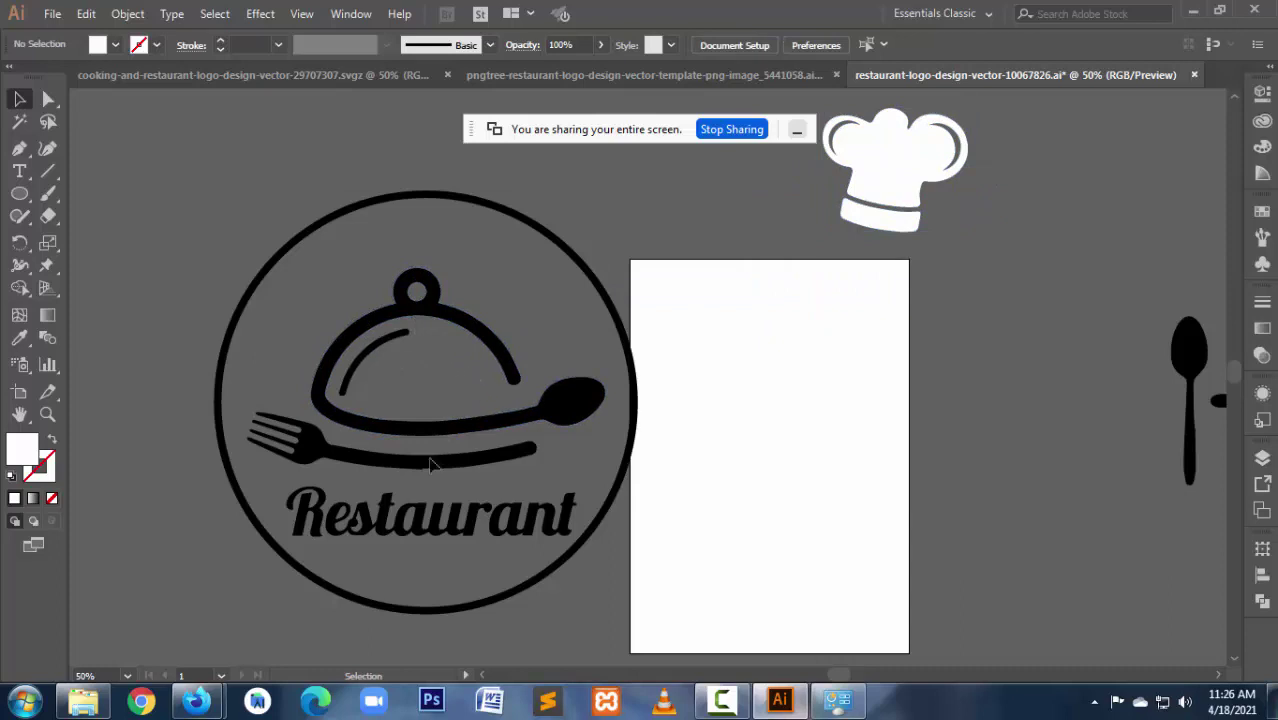
Step: Scroll down the Restaurant logo image results and preview the Pinterest Thai Inbox logo
mouse_move(196, 701)
click(117, 632)
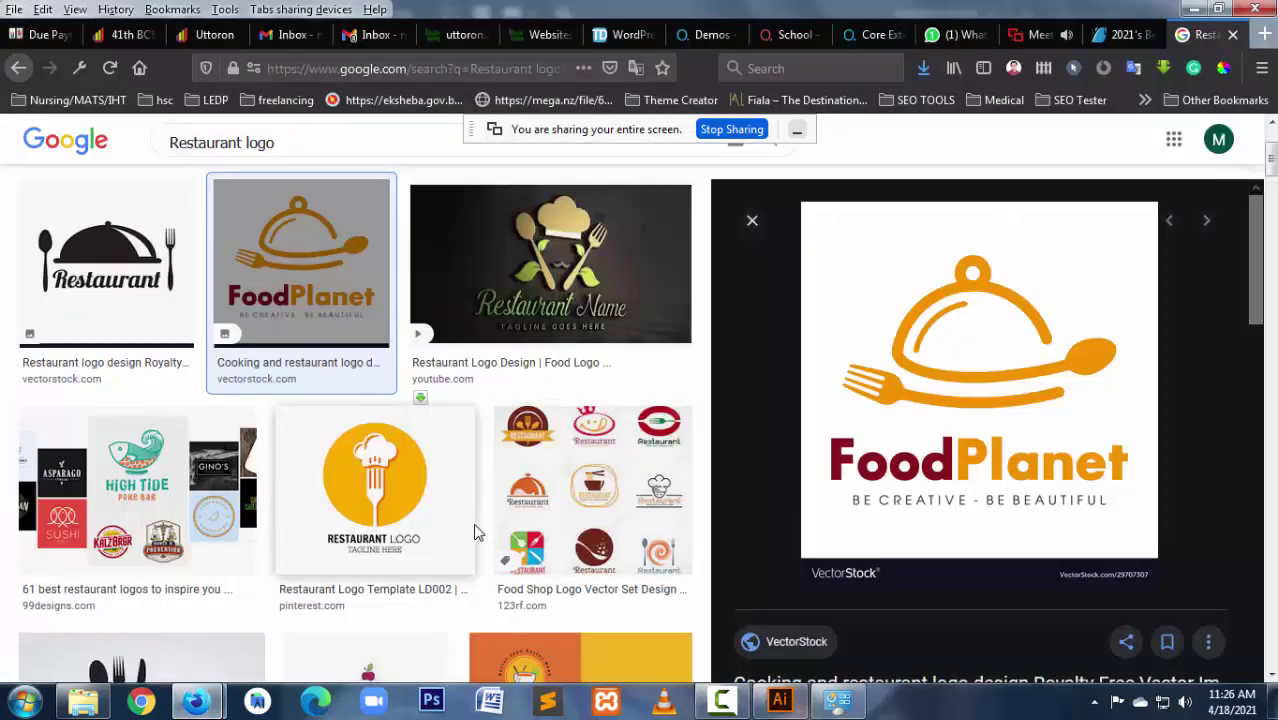
scroll(476, 533, down, 5)
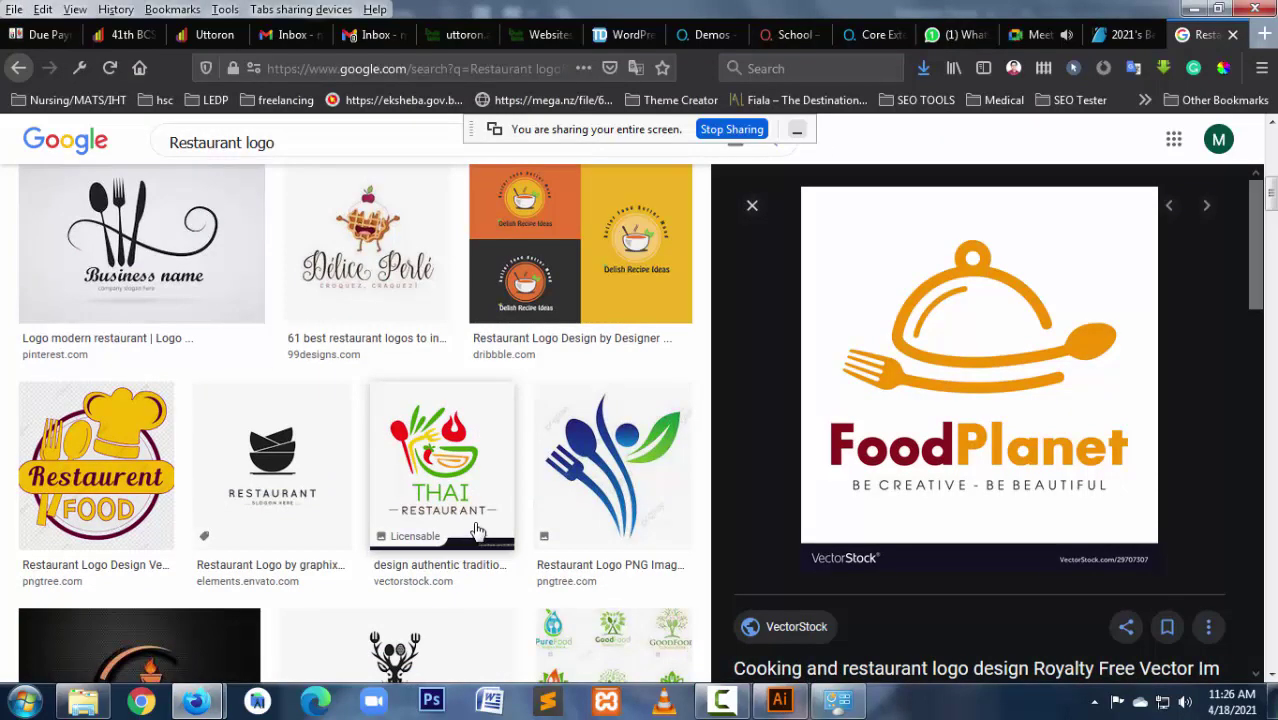
scroll(478, 531, down, 3)
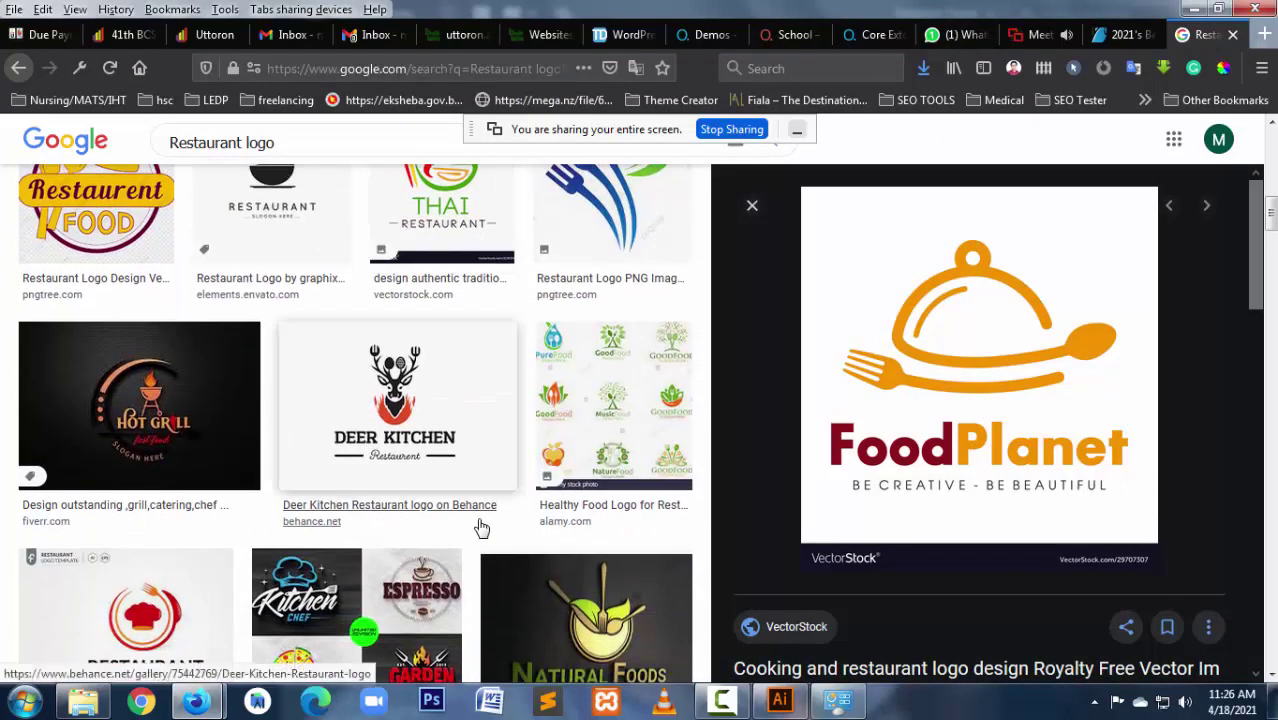
scroll(480, 528, down, 3)
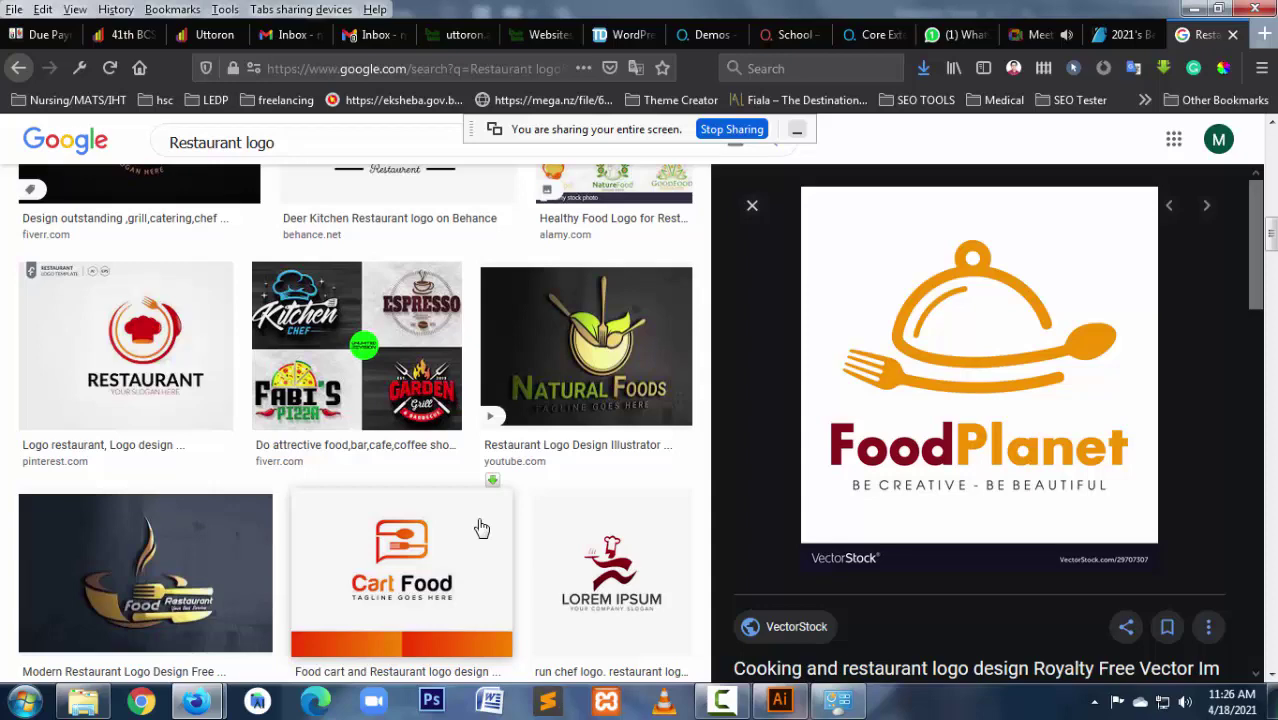
scroll(481, 528, down, 6)
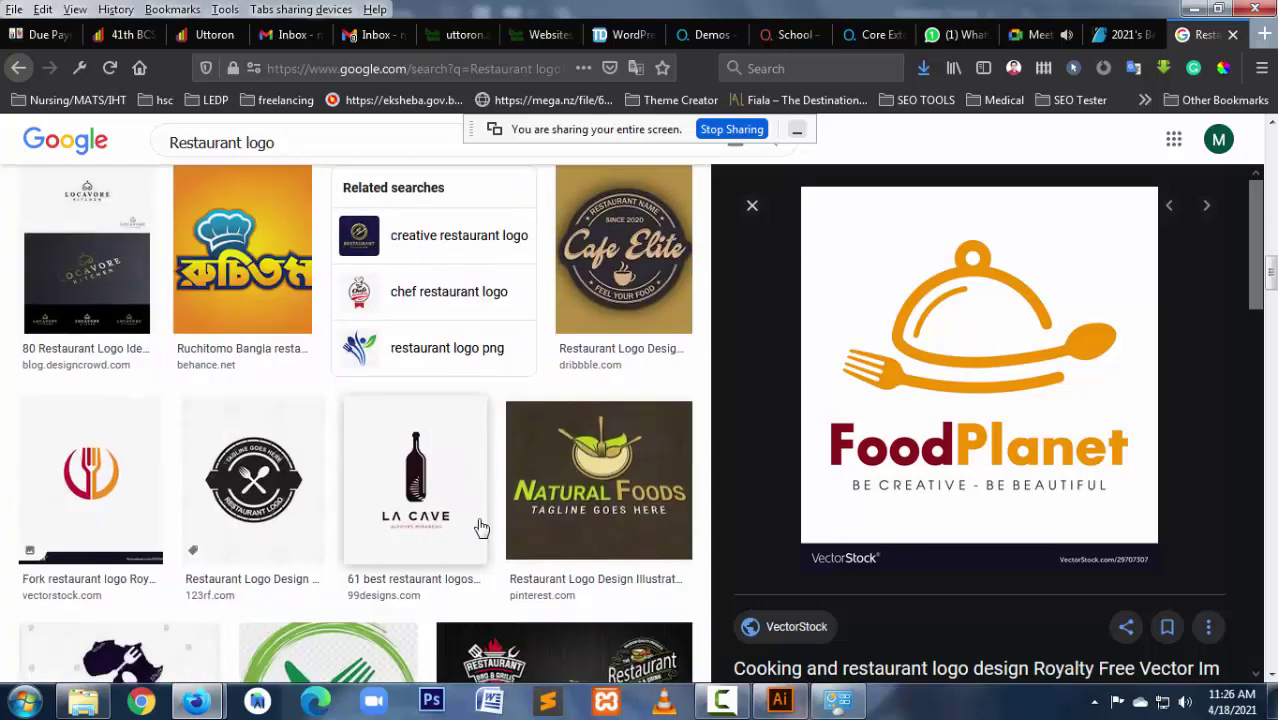
scroll(481, 528, down, 2)
scroll(480, 528, down, 3)
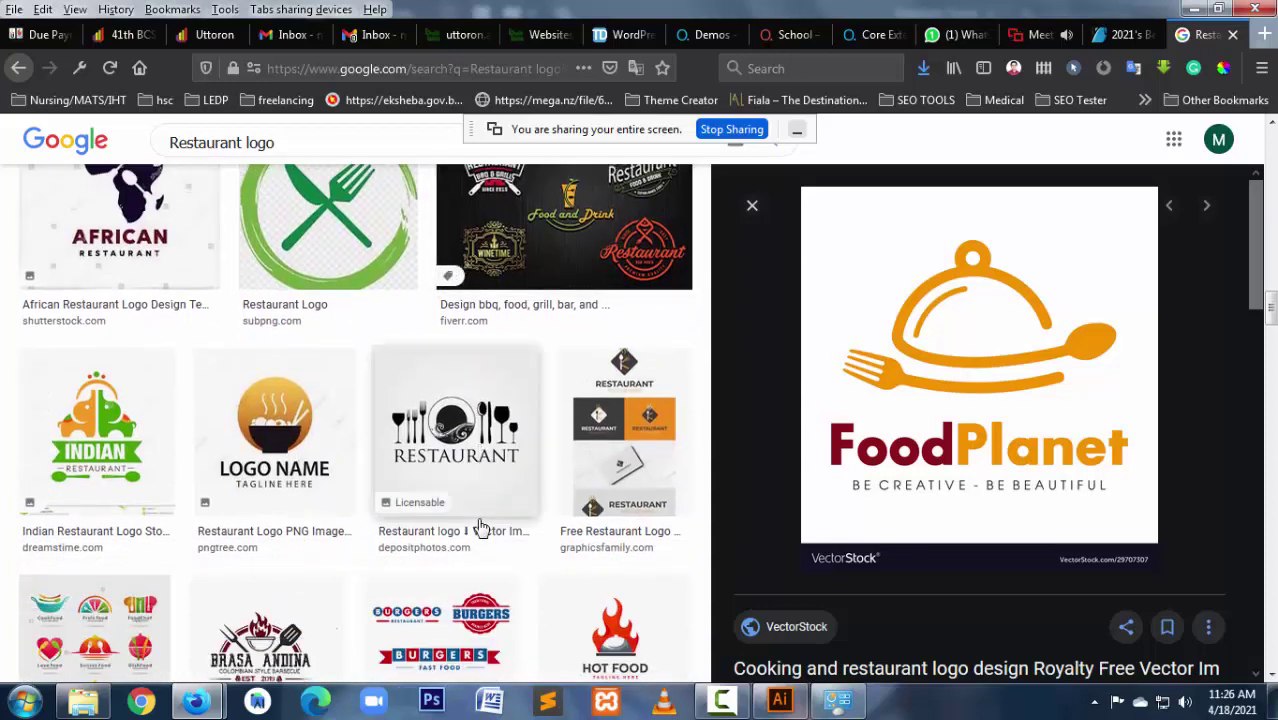
scroll(480, 528, down, 3)
scroll(480, 528, down, 3)
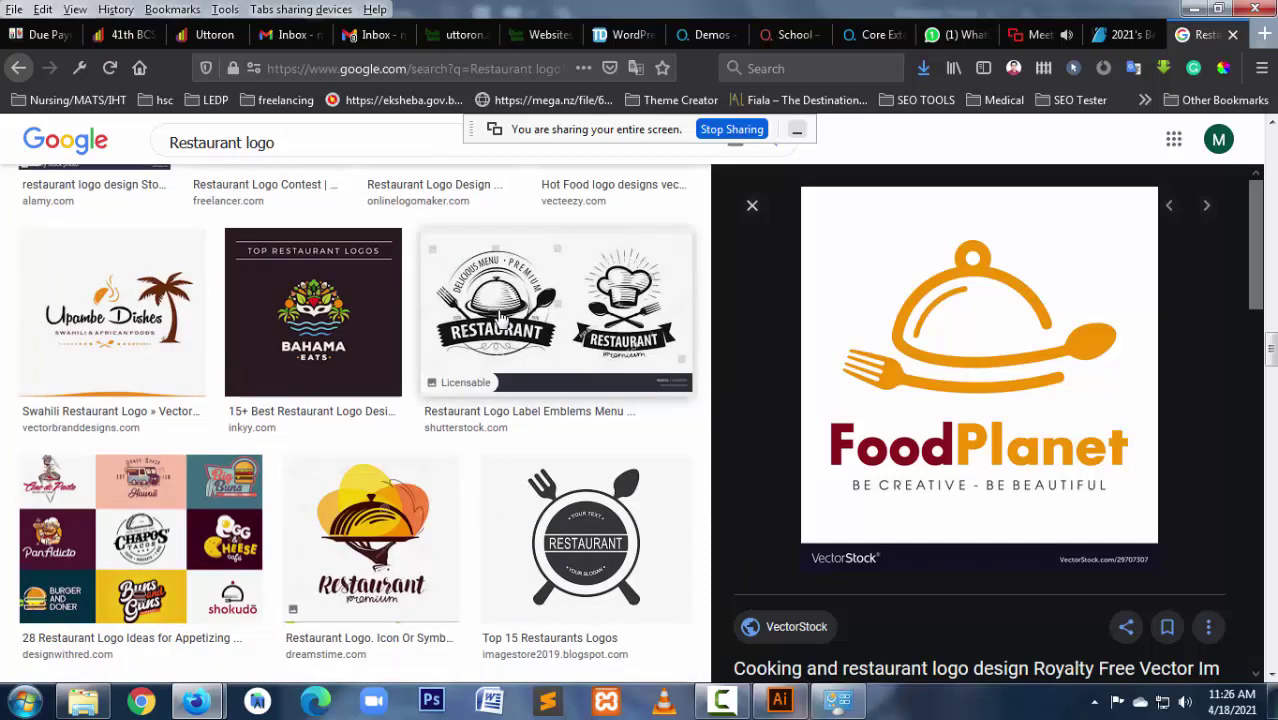
scroll(502, 318, down, 1)
scroll(502, 318, down, 2)
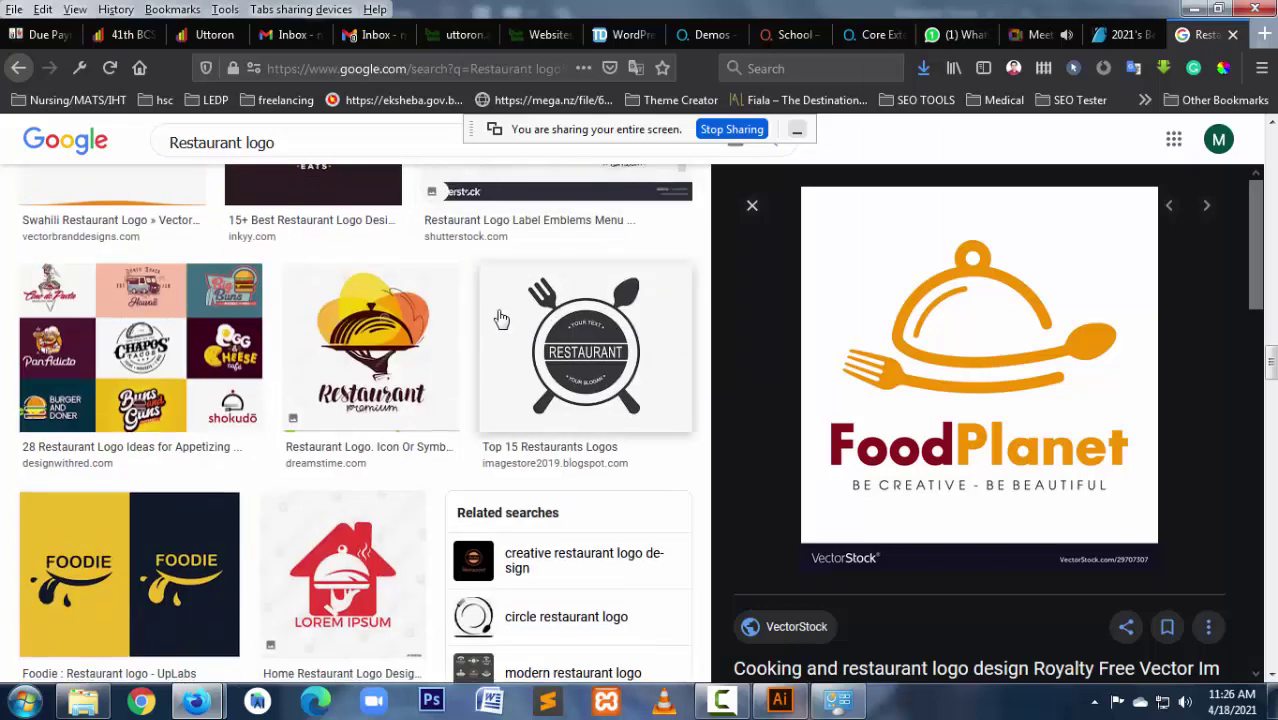
scroll(502, 318, down, 2)
scroll(502, 318, down, 1)
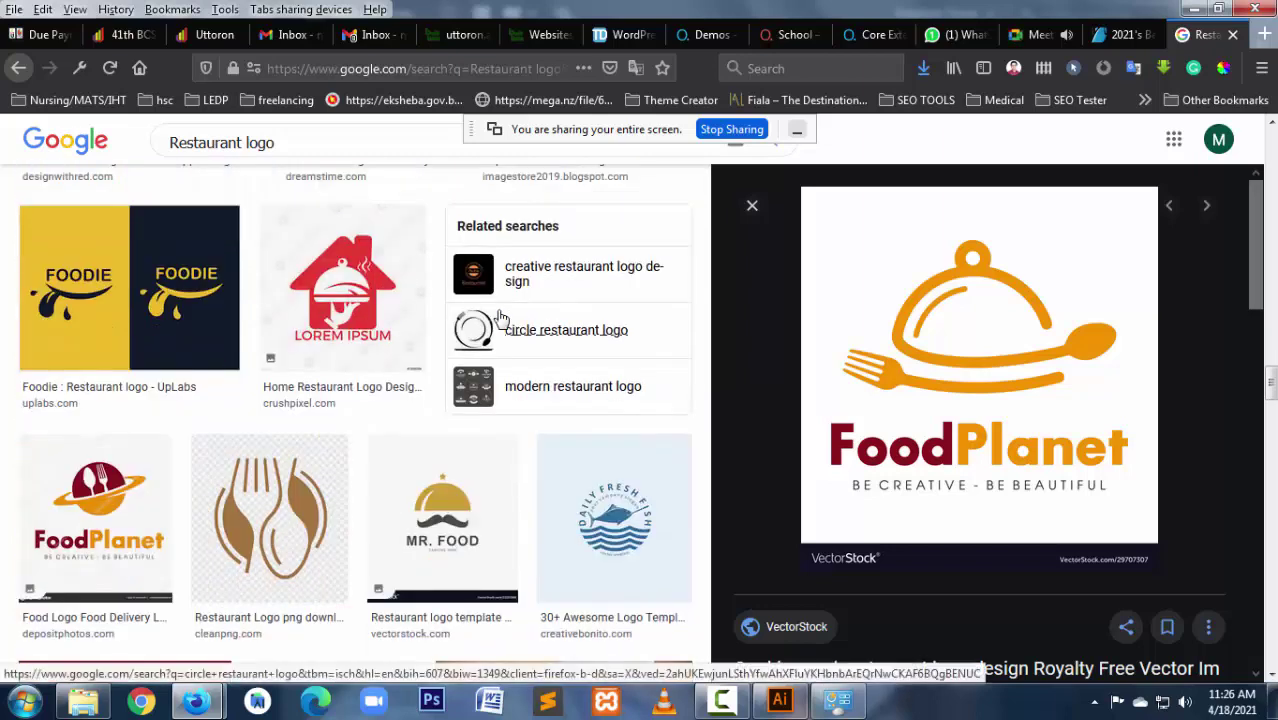
scroll(500, 318, down, 1)
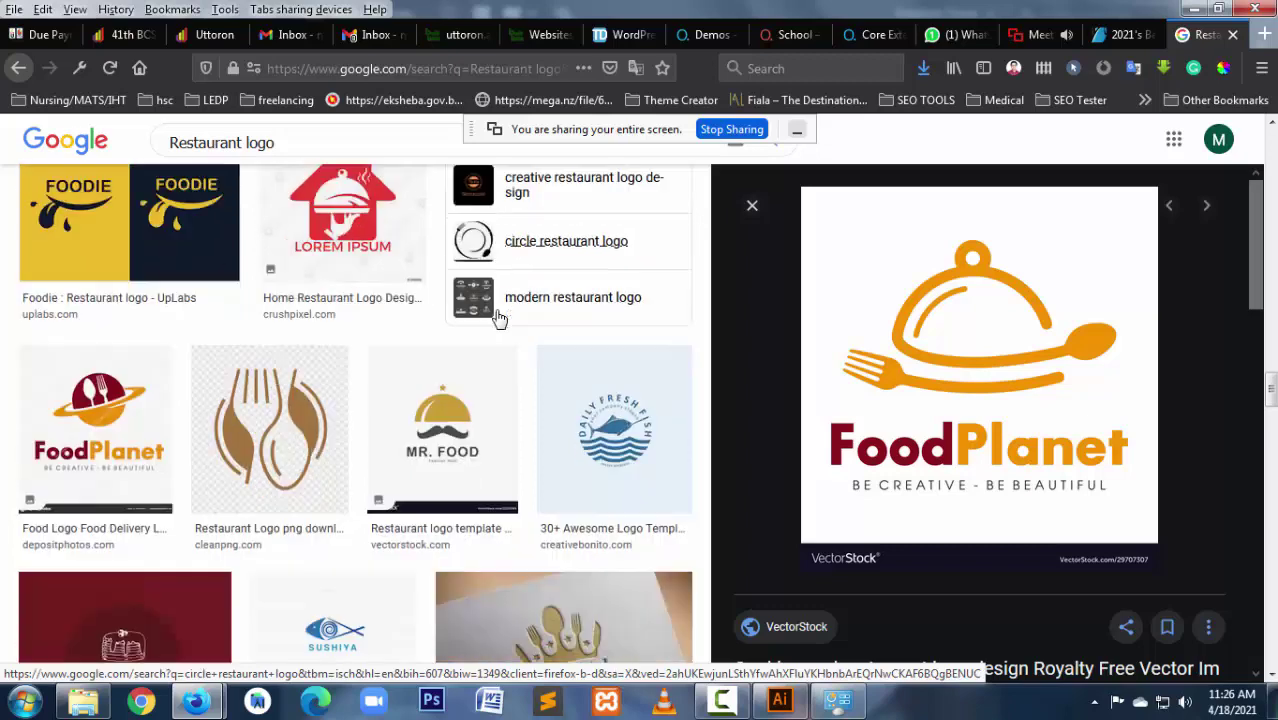
scroll(500, 318, down, 1)
scroll(500, 318, down, 3)
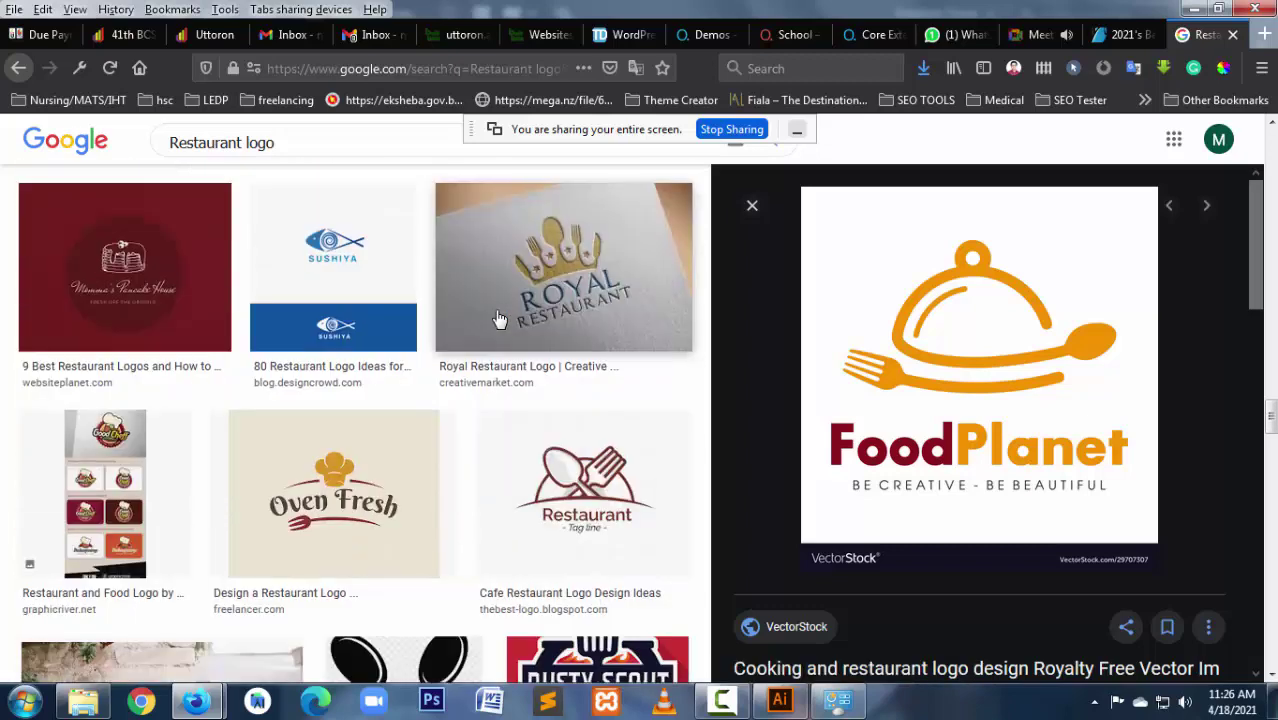
scroll(500, 318, down, 1)
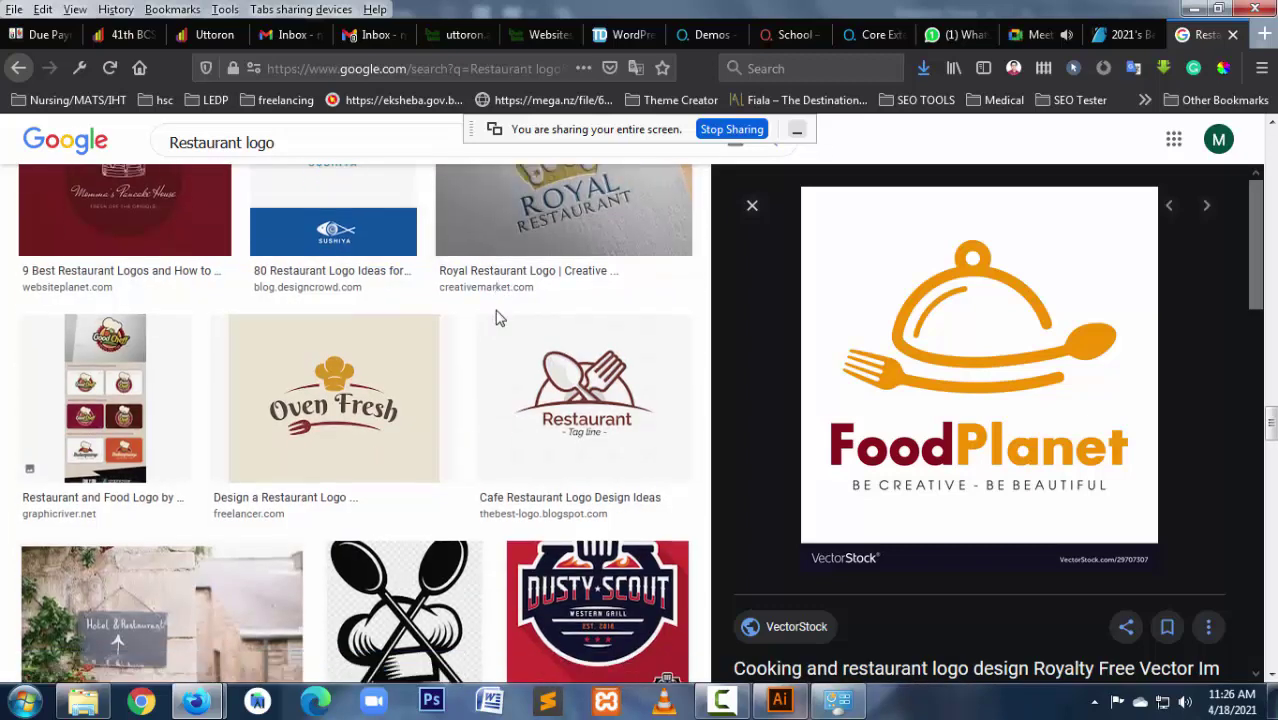
scroll(500, 318, down, 2)
scroll(500, 318, down, 4)
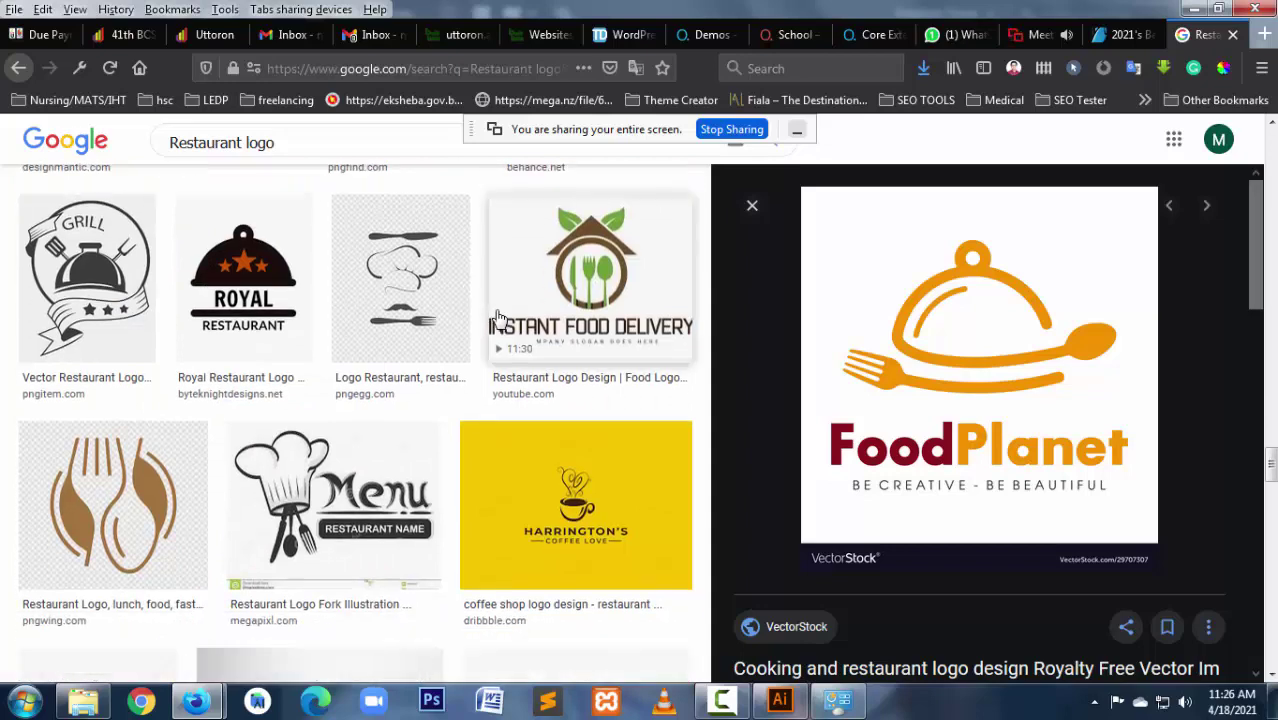
scroll(500, 318, down, 1)
scroll(500, 318, down, 2)
scroll(500, 318, down, 2)
scroll(500, 318, down, 1)
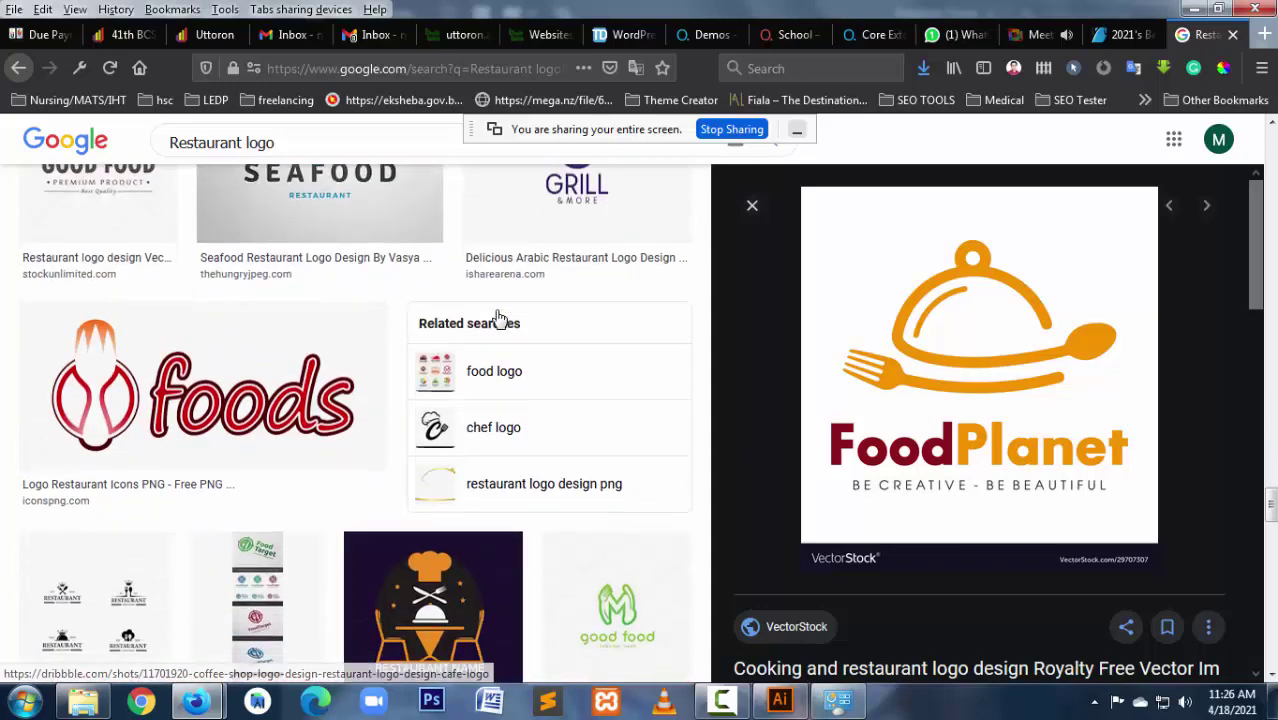
scroll(500, 318, down, 3)
scroll(500, 318, down, 3)
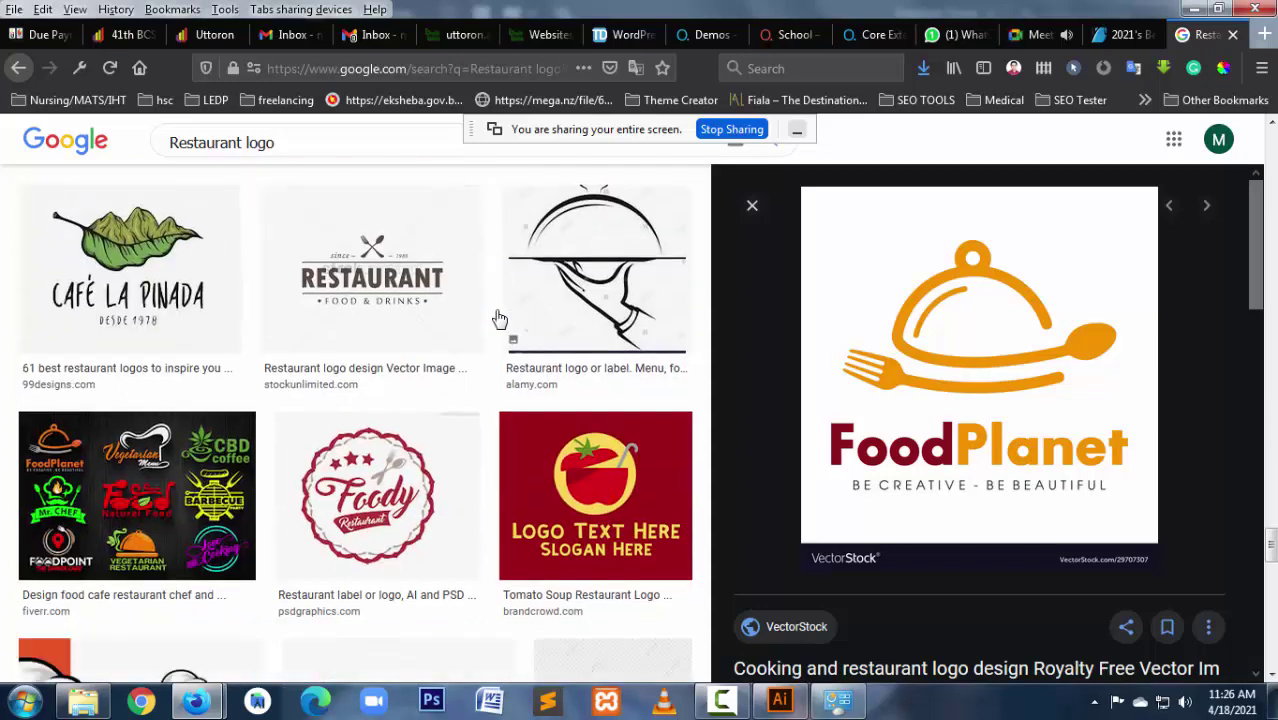
scroll(500, 318, down, 3)
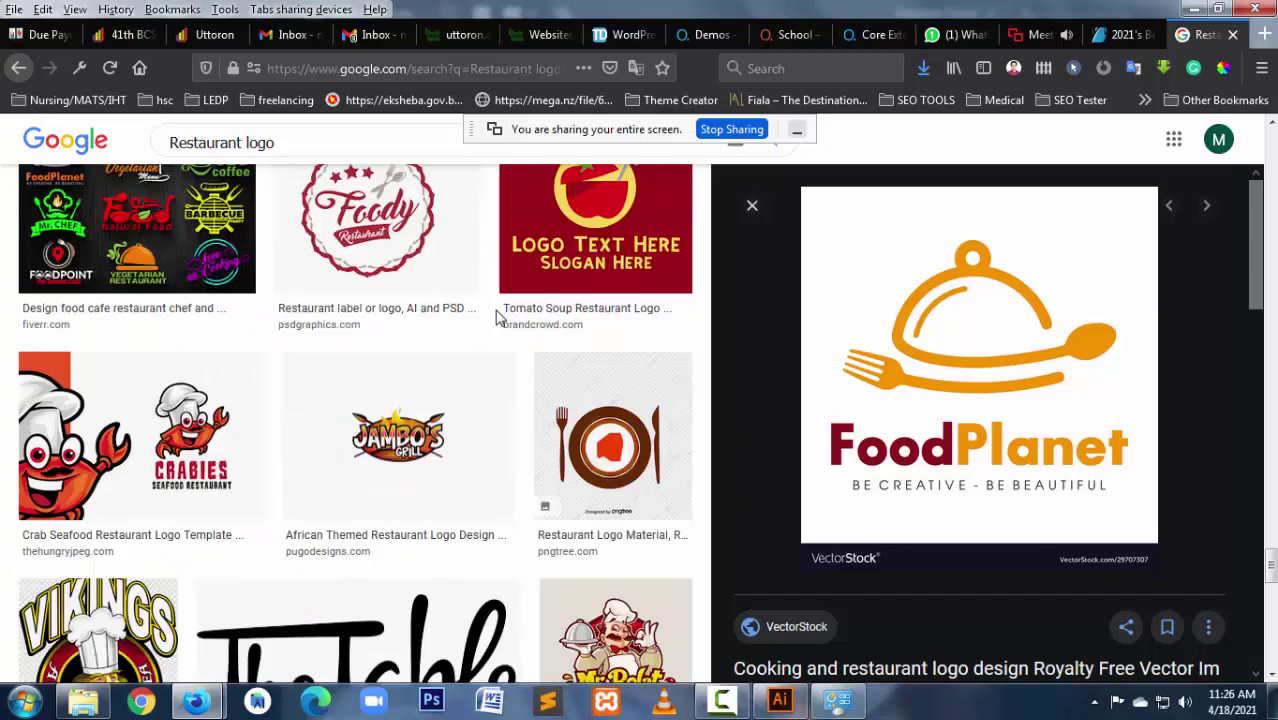
scroll(500, 318, down, 4)
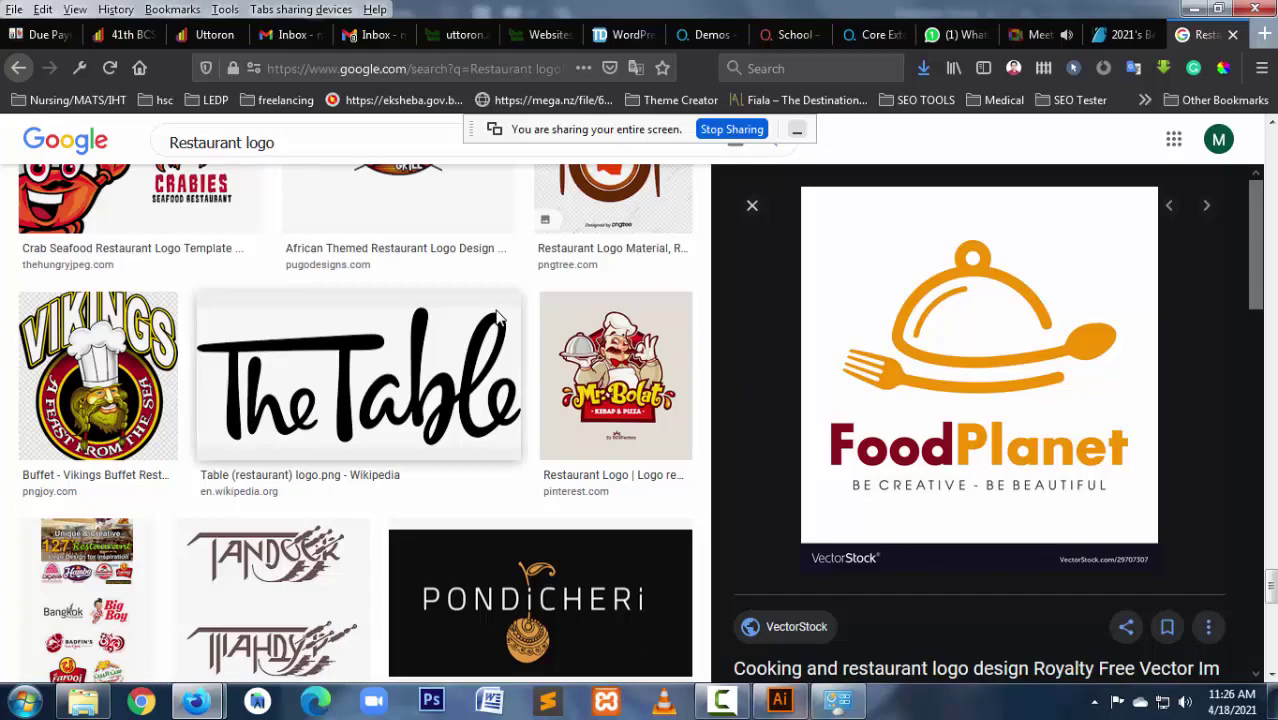
scroll(500, 318, down, 3)
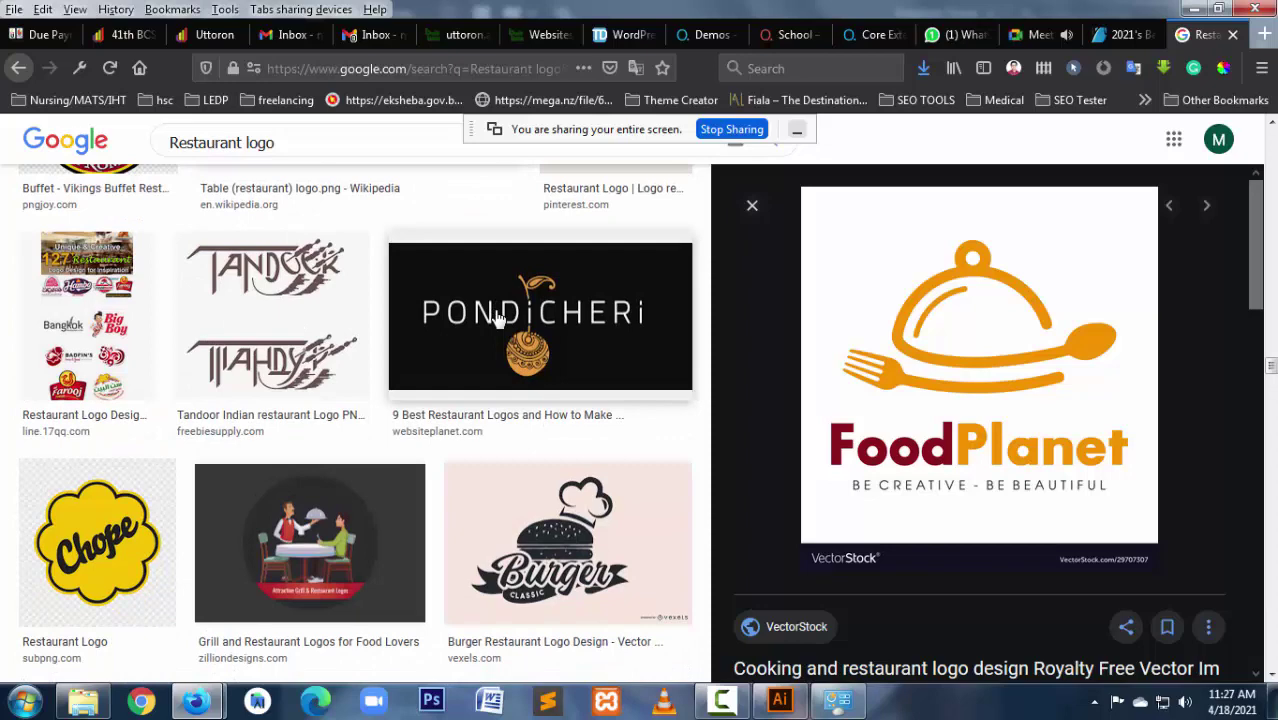
scroll(497, 318, down, 3)
scroll(497, 318, down, 3)
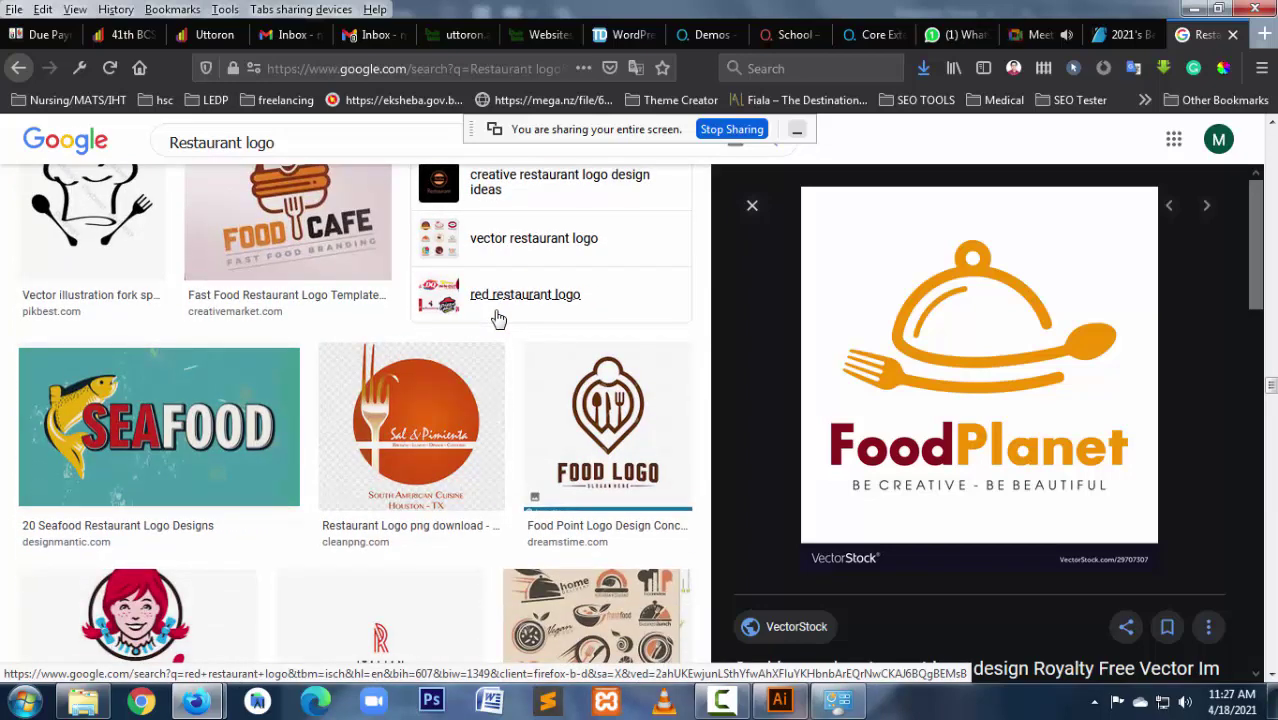
scroll(498, 318, down, 3)
scroll(498, 318, down, 3)
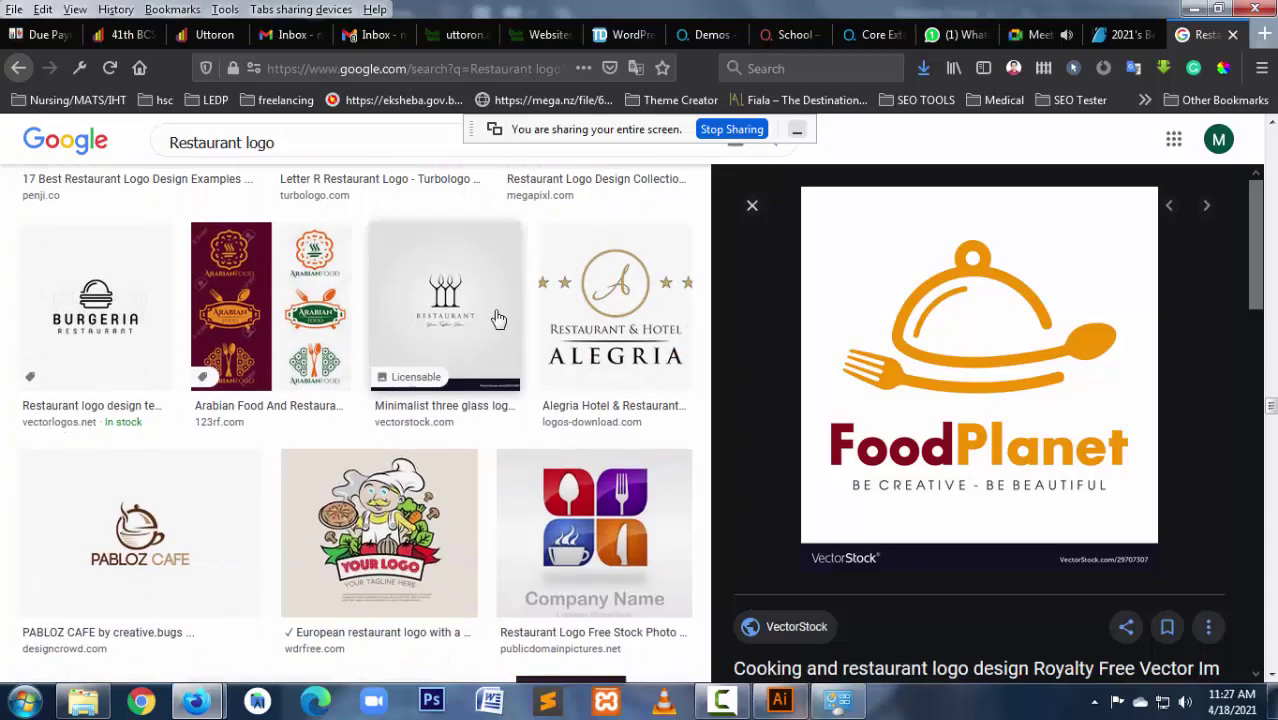
scroll(498, 318, down, 2)
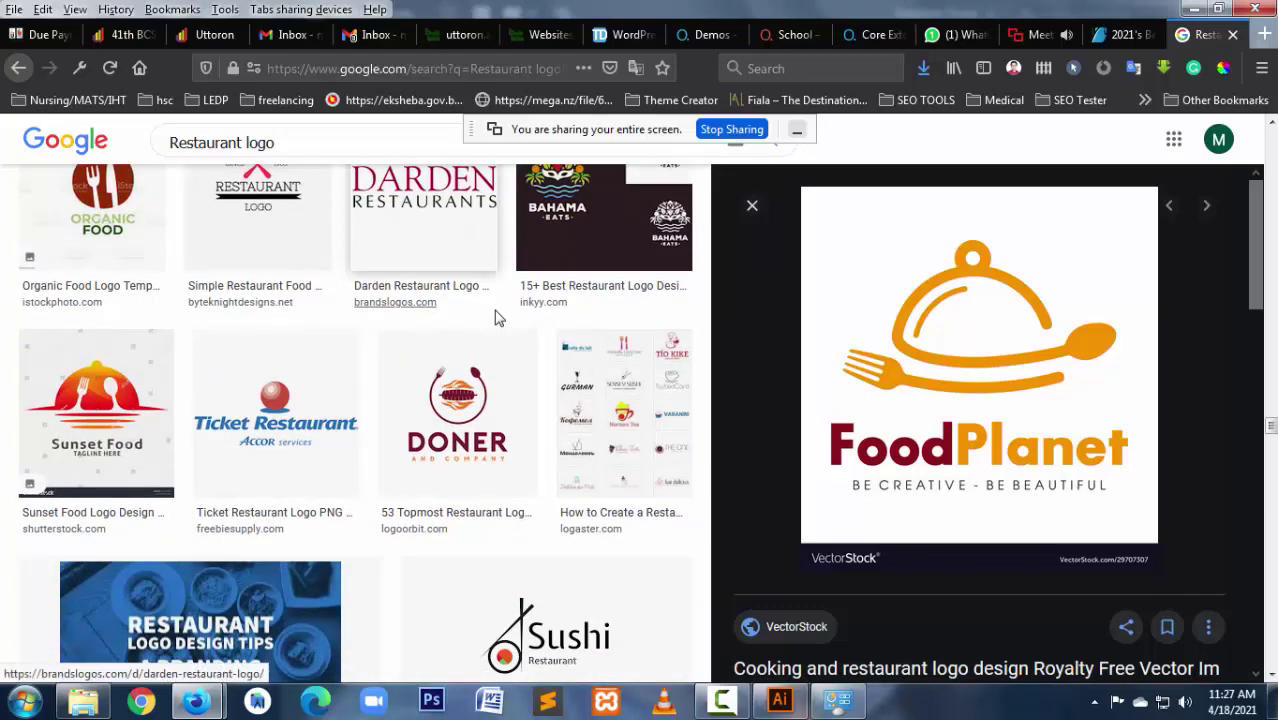
scroll(493, 318, down, 4)
scroll(493, 318, down, 1)
scroll(493, 318, down, 3)
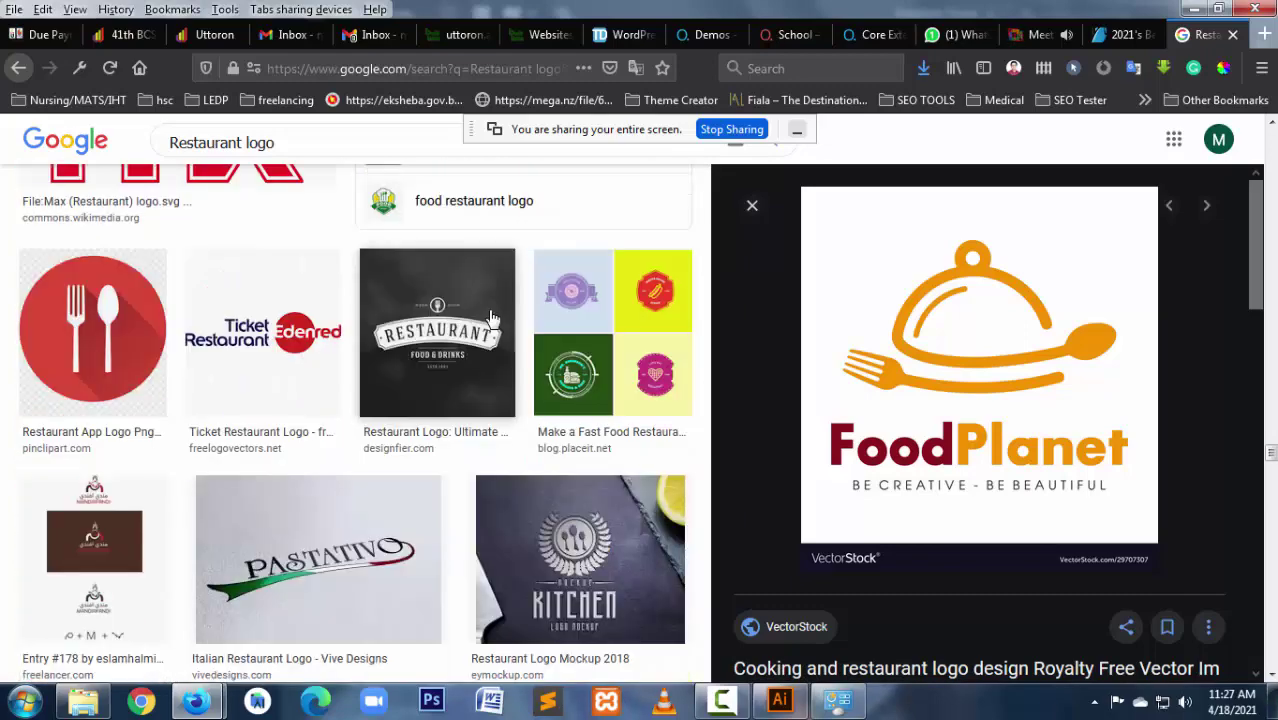
scroll(493, 318, down, 3)
scroll(493, 318, down, 2)
scroll(493, 318, down, 1)
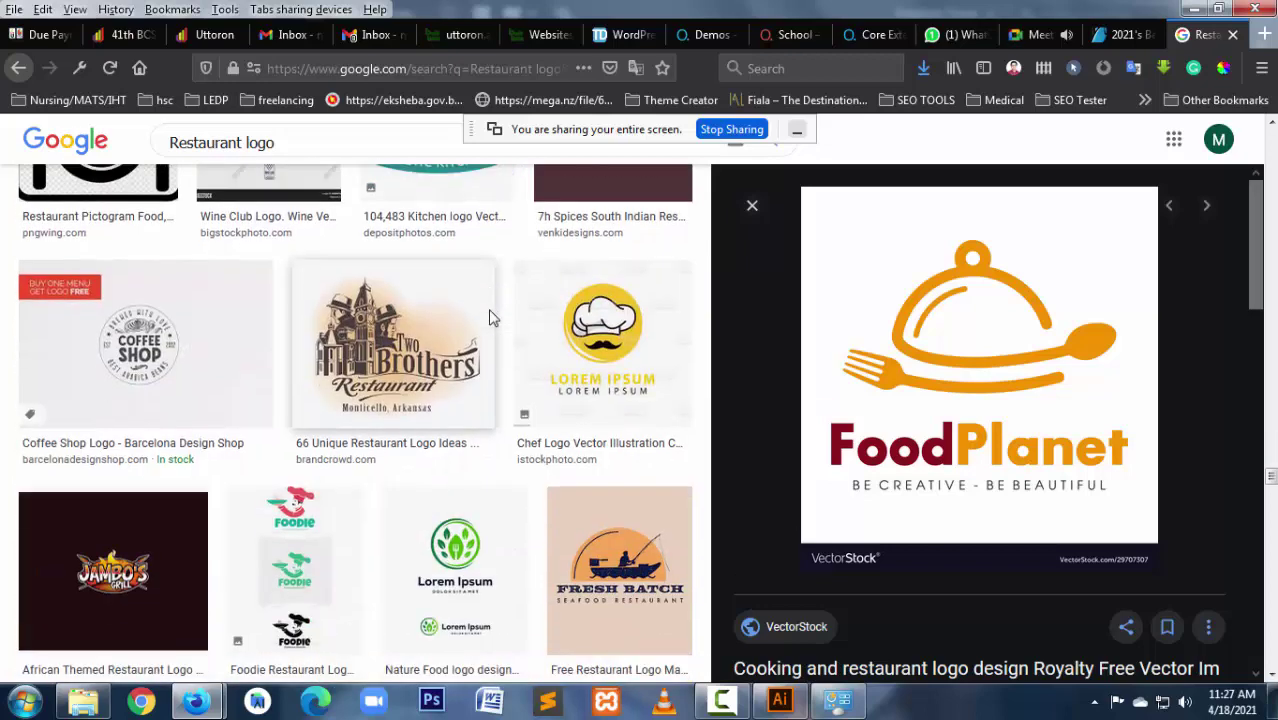
scroll(493, 318, down, 3)
scroll(493, 318, down, 3)
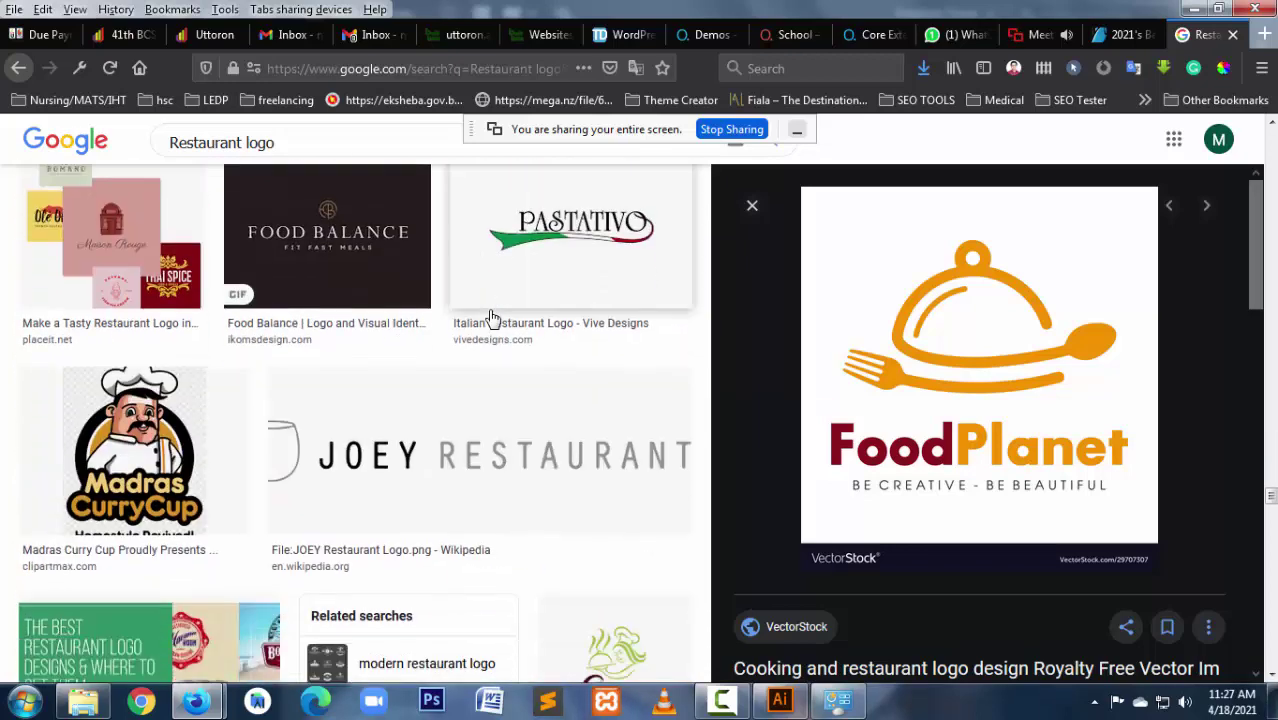
scroll(493, 318, down, 4)
scroll(493, 318, down, 2)
scroll(493, 318, down, 1)
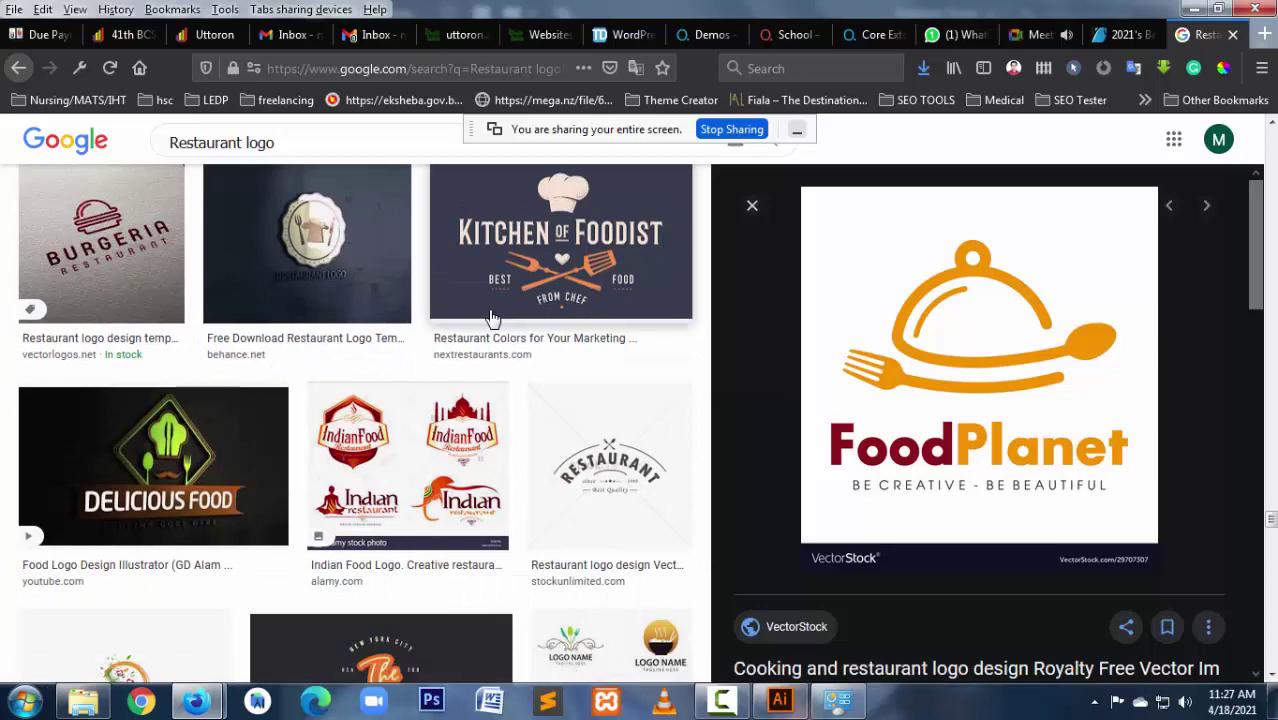
scroll(490, 320, down, 2)
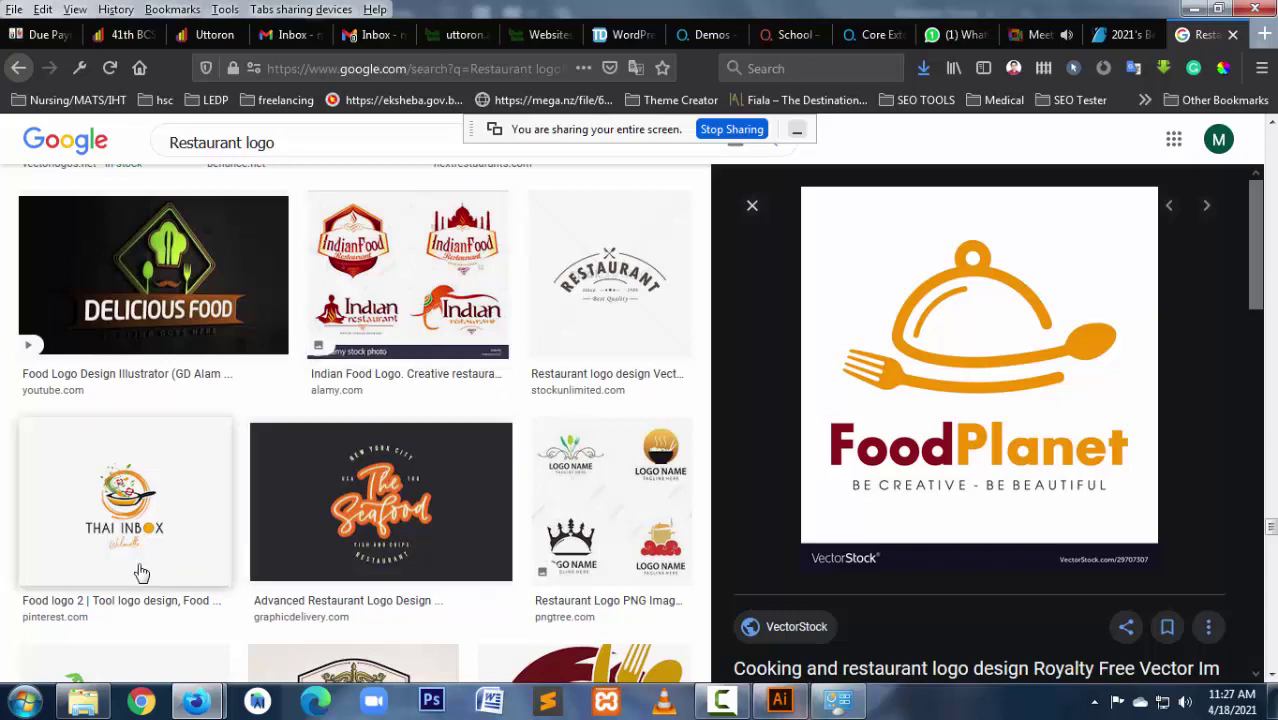
click(139, 514)
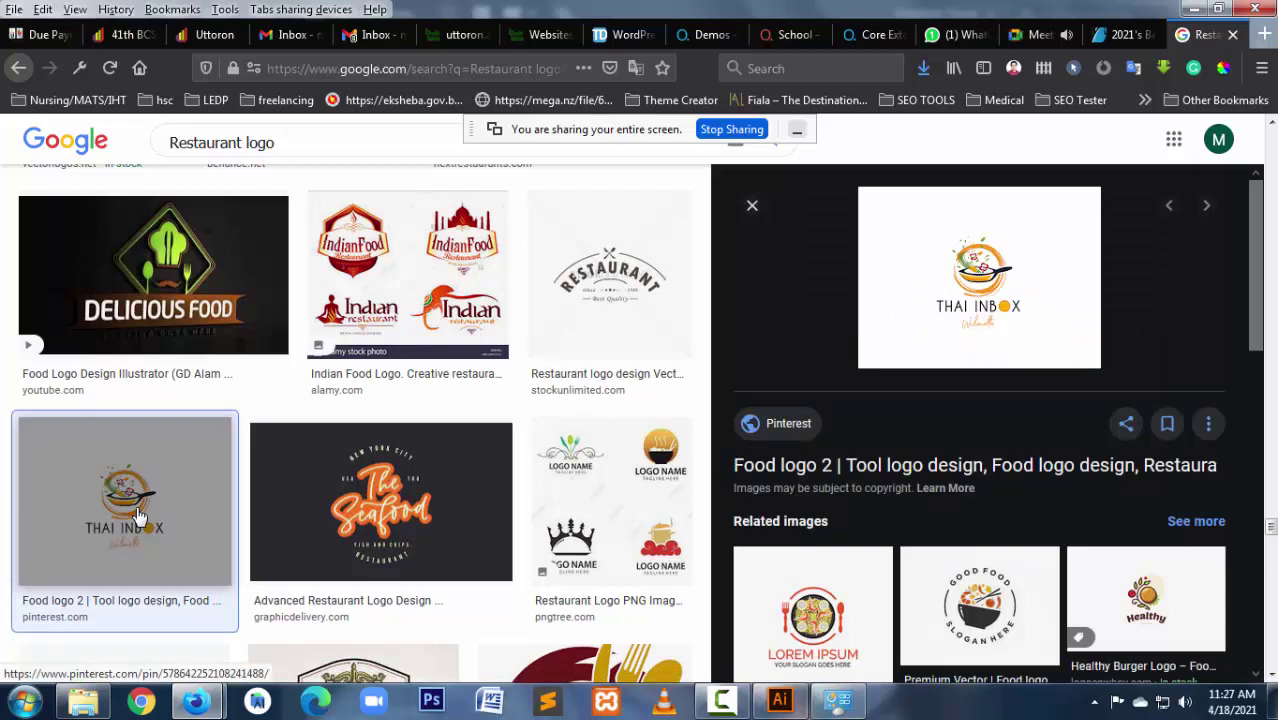
Step: Scroll further through the logo results beside the Thai Inbox preview, then back up
scroll(139, 514, down, 2)
scroll(139, 514, down, 4)
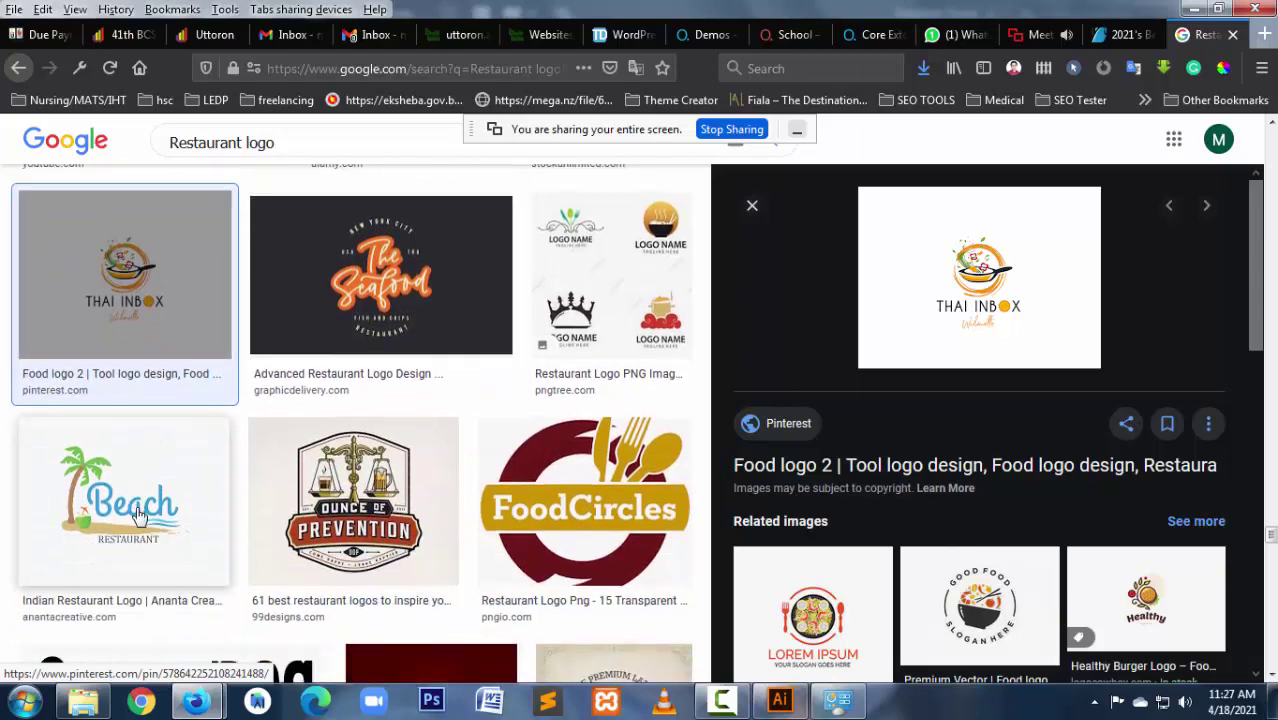
scroll(139, 514, down, 4)
scroll(139, 514, down, 3)
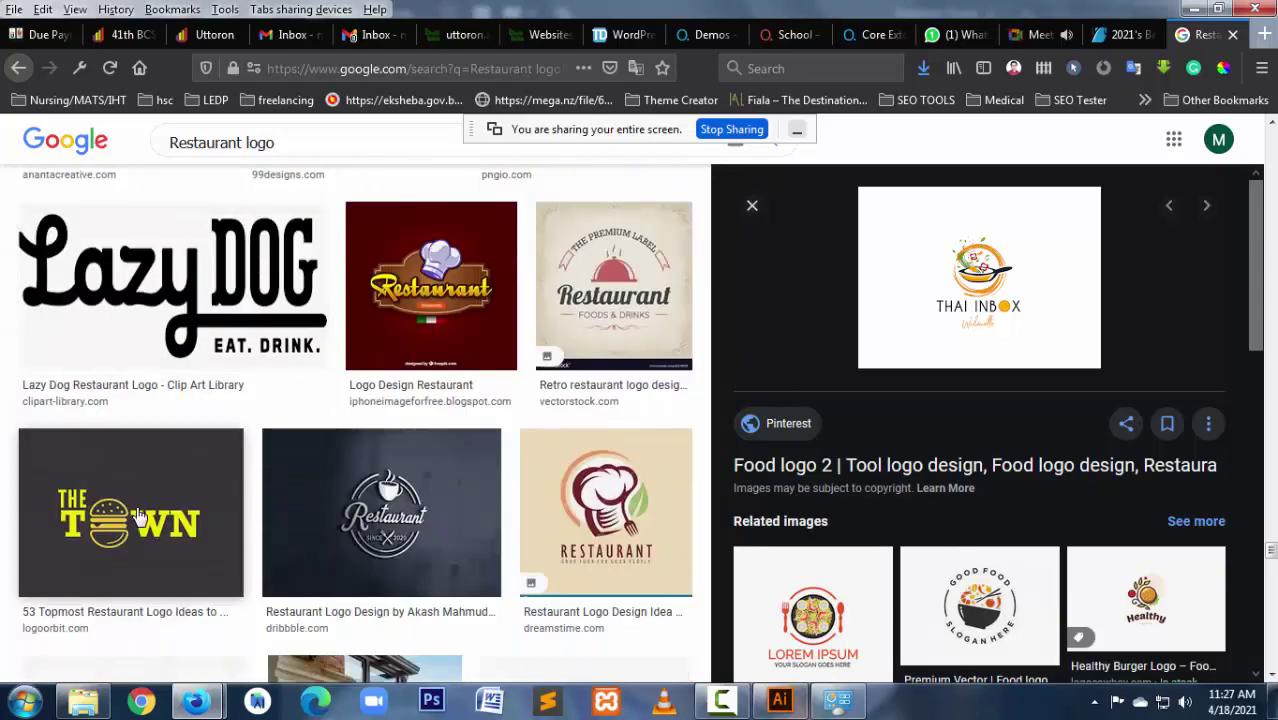
scroll(139, 514, down, 4)
scroll(139, 514, down, 4)
scroll(139, 514, down, 4)
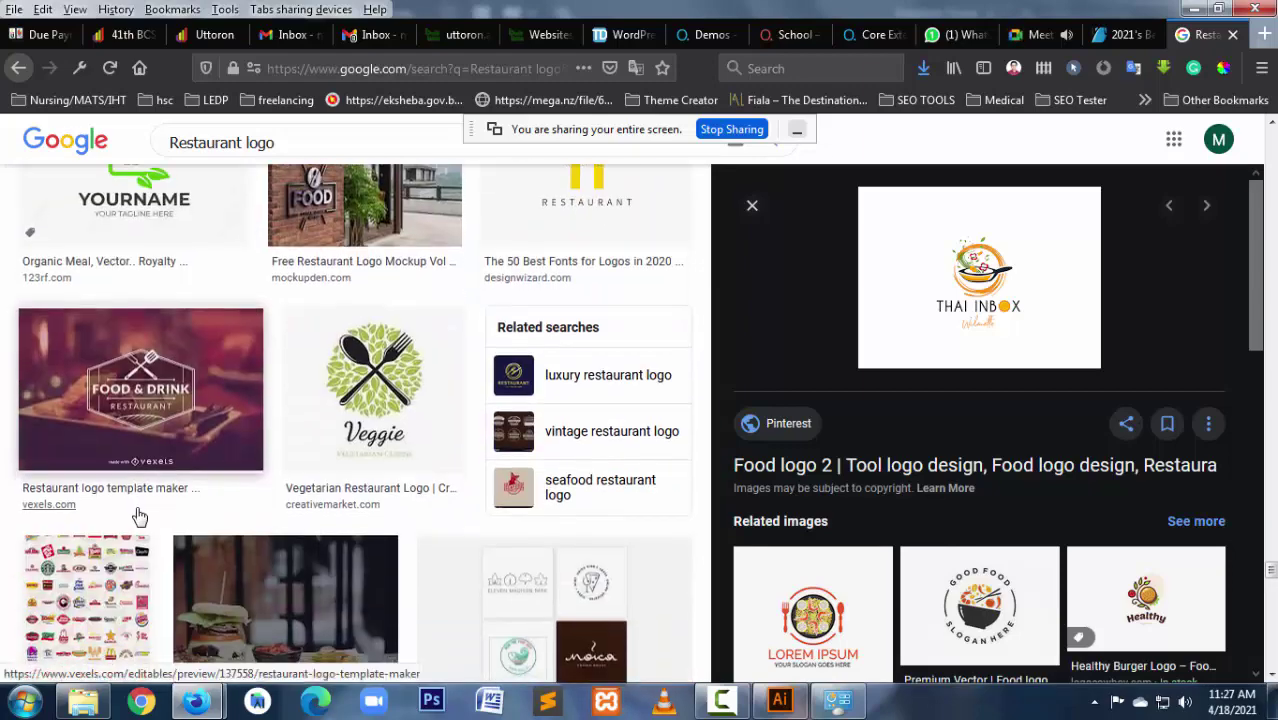
scroll(139, 516, down, 5)
scroll(139, 516, down, 6)
scroll(139, 516, down, 4)
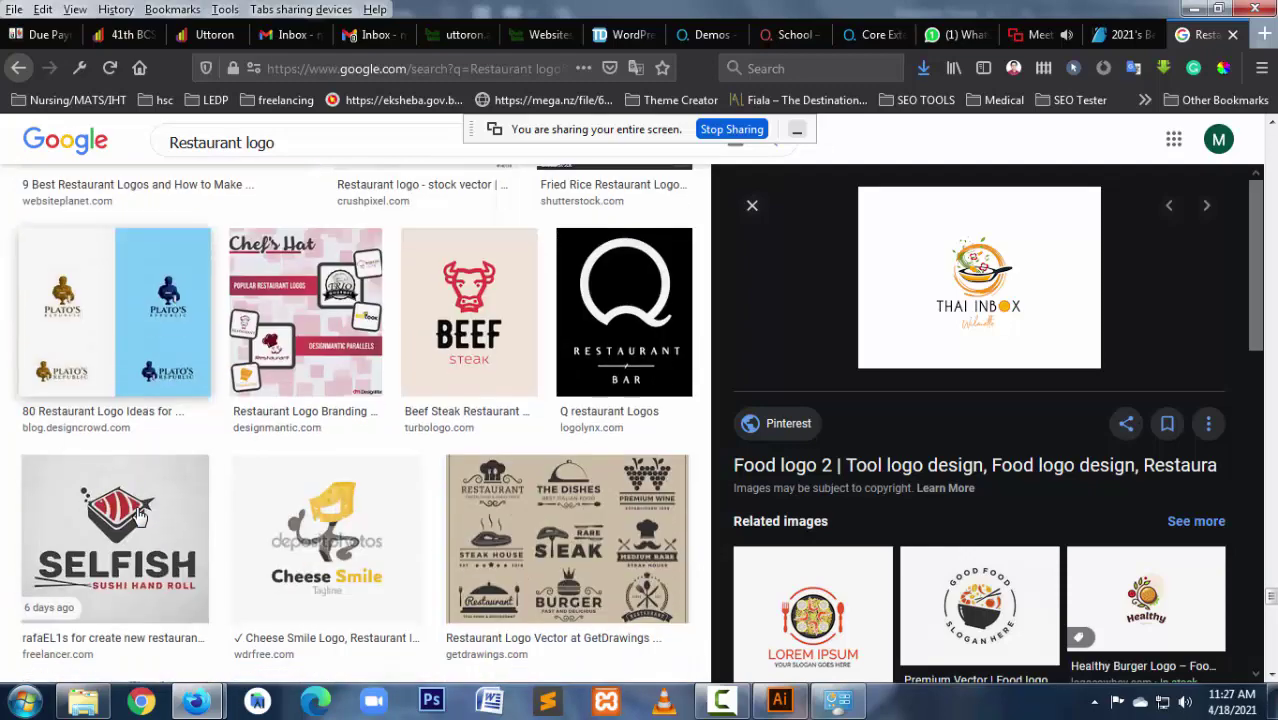
scroll(139, 514, down, 4)
scroll(139, 514, down, 8)
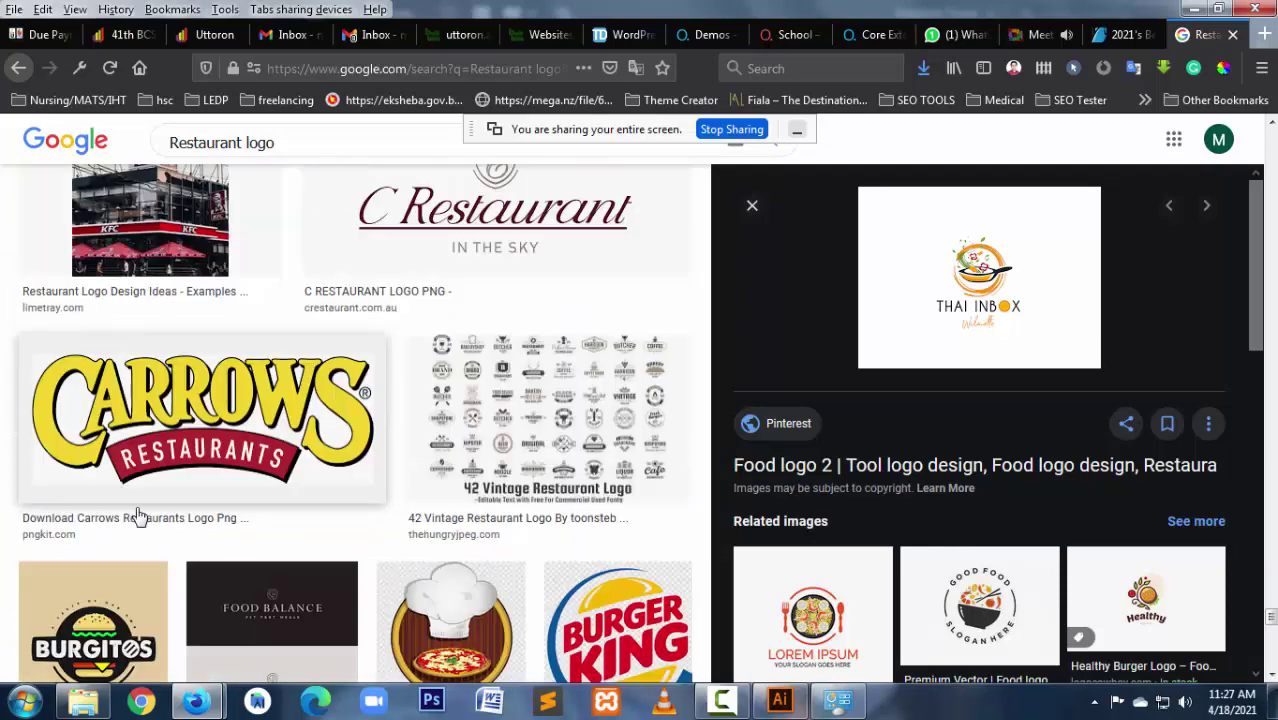
scroll(138, 515, down, 4)
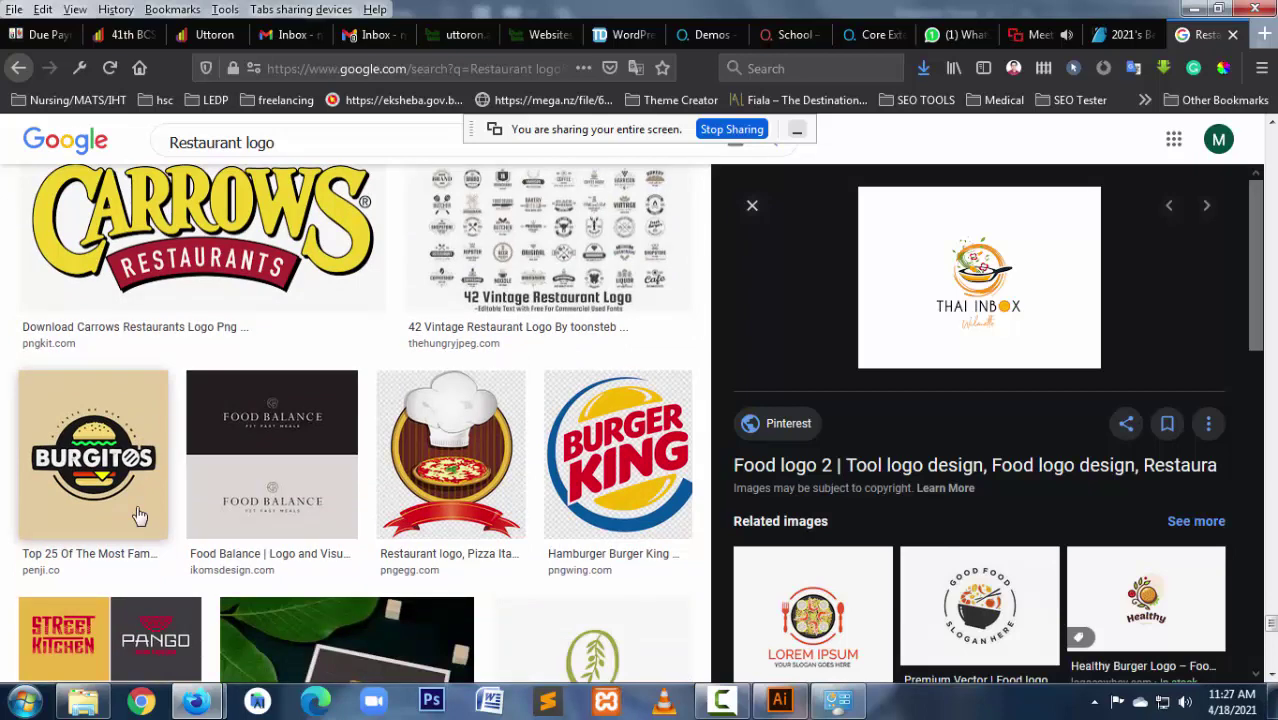
scroll(139, 516, down, 6)
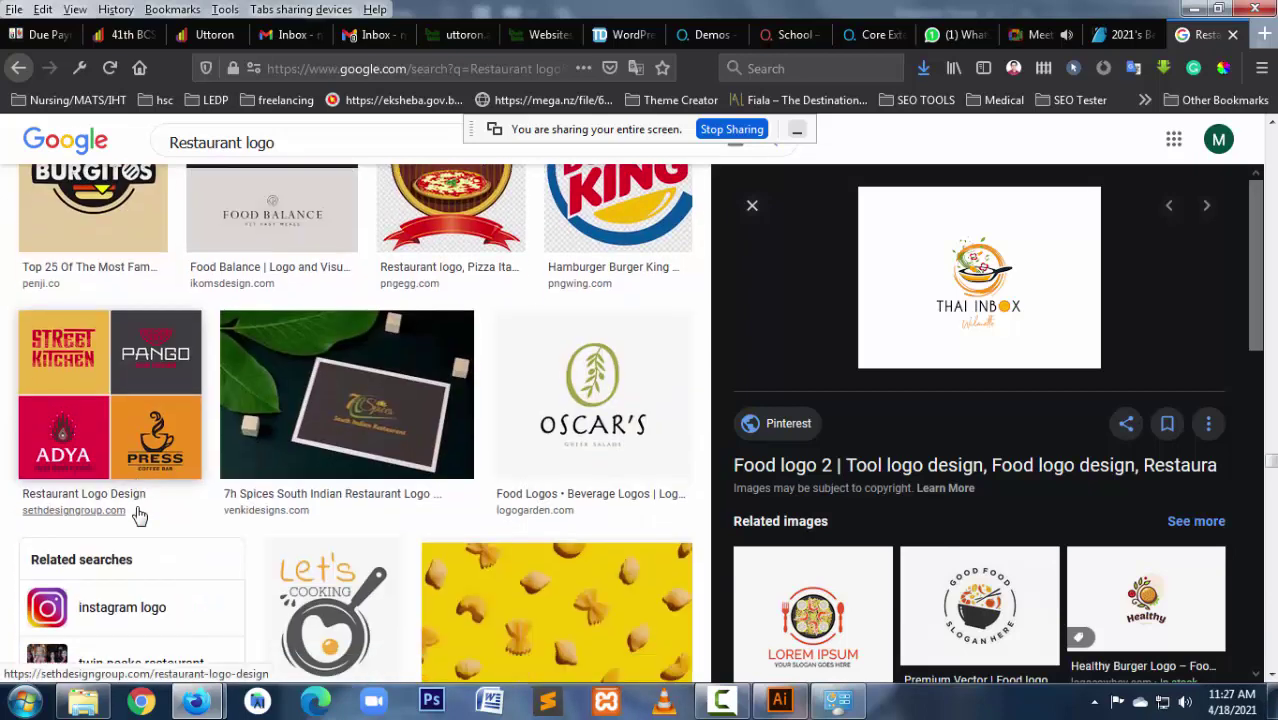
scroll(139, 516, down, 4)
scroll(139, 516, down, 2)
scroll(139, 516, down, 4)
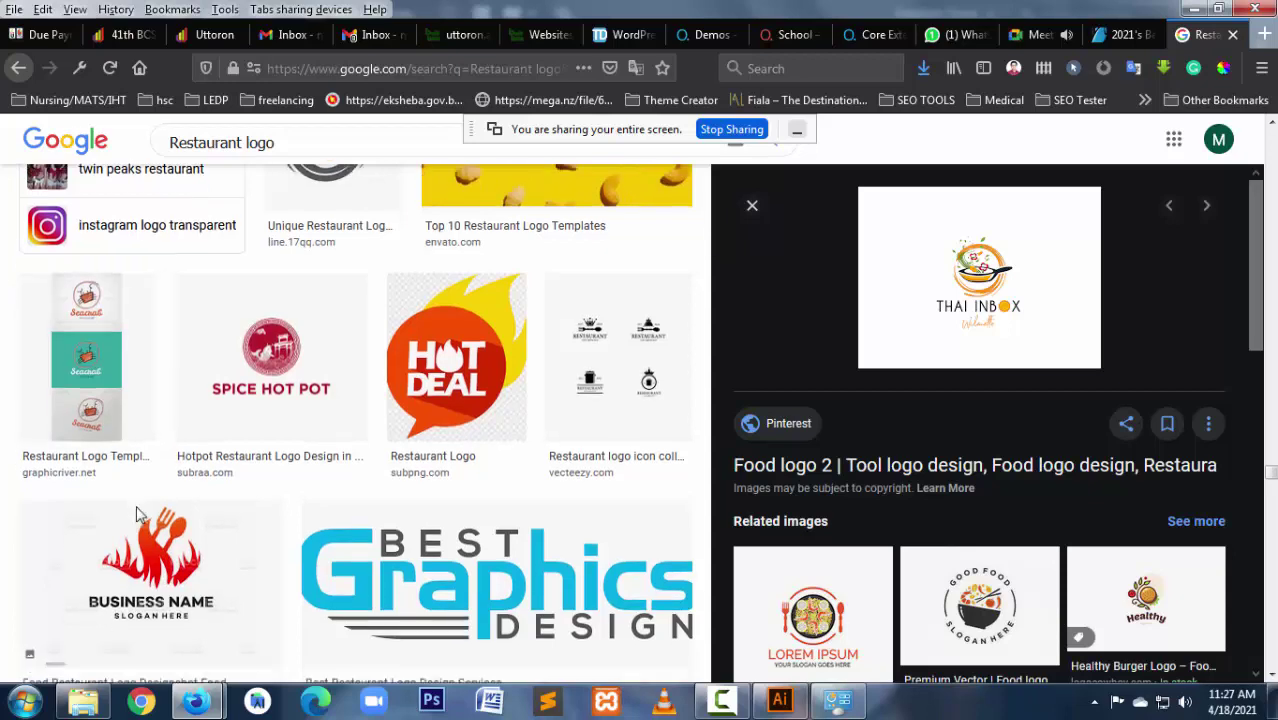
scroll(139, 516, down, 8)
scroll(136, 505, down, 2)
scroll(138, 512, down, 2)
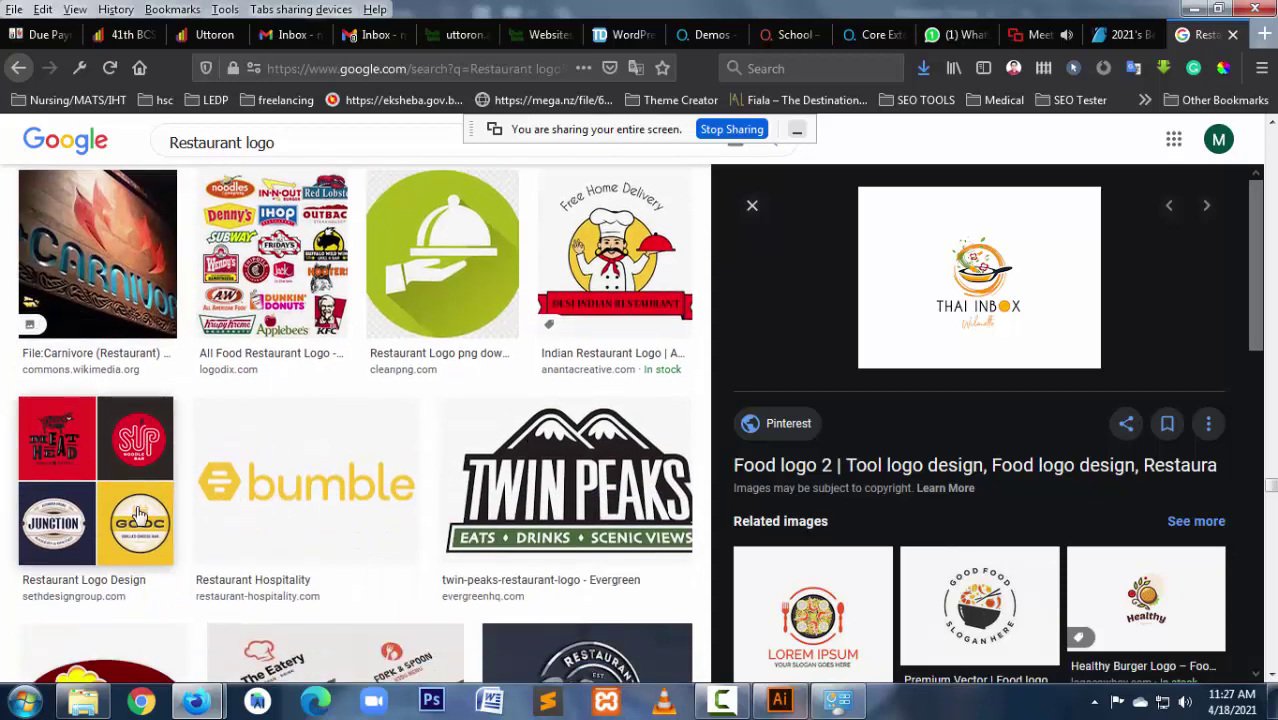
scroll(139, 516, up, 8)
scroll(139, 516, up, 4)
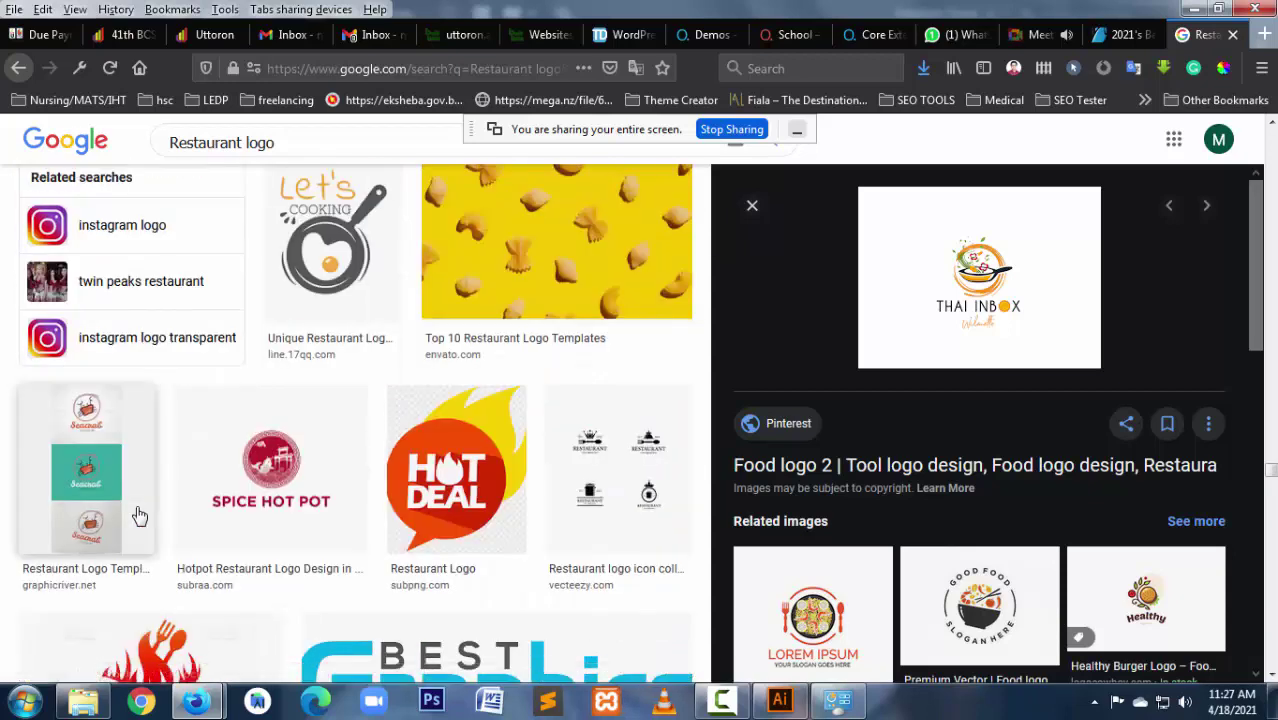
scroll(139, 516, up, 5)
scroll(140, 515, up, 4)
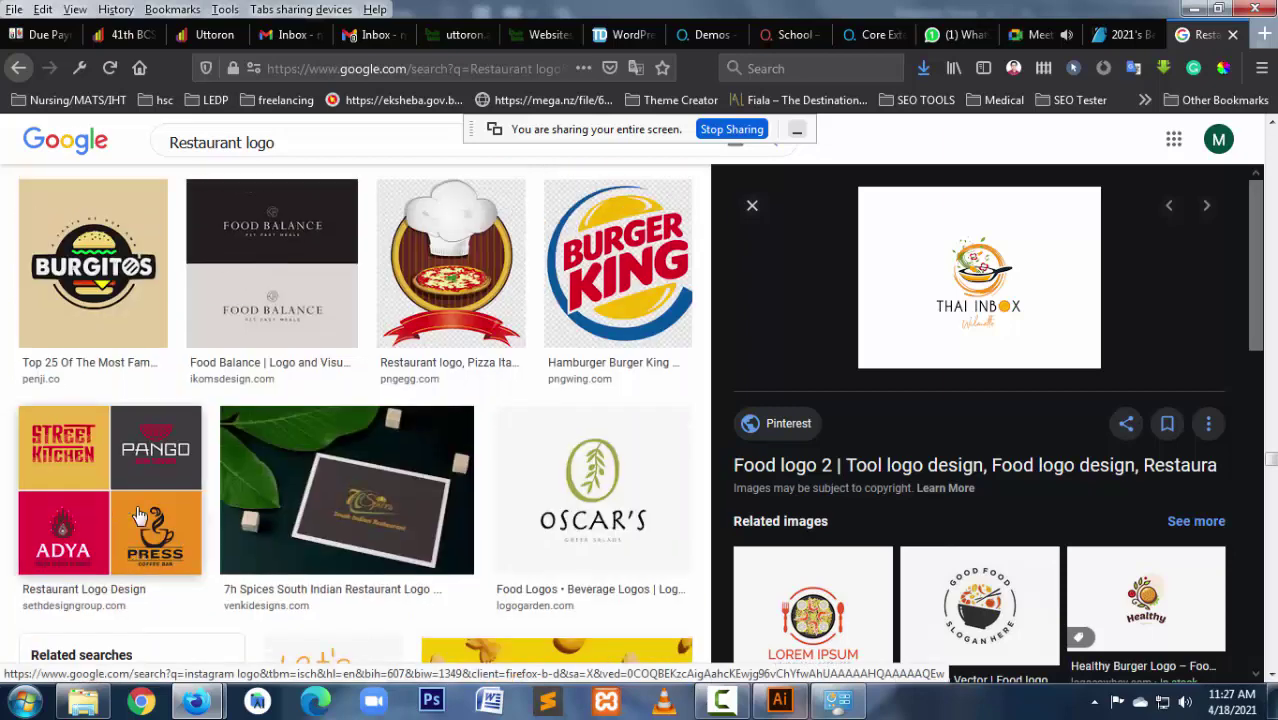
Step: Save the PNGEgg pizza chef logo preview as a PNG in the Downloads 1x folder
click(463, 284)
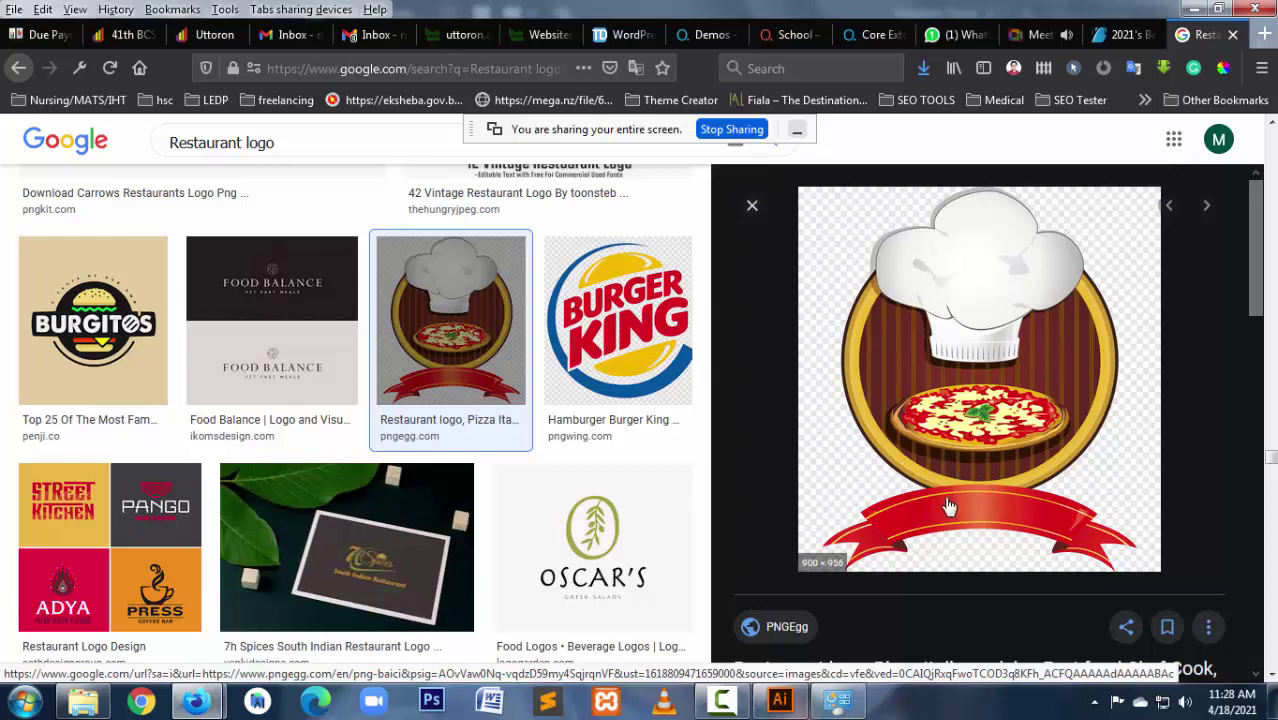
right_click(935, 372)
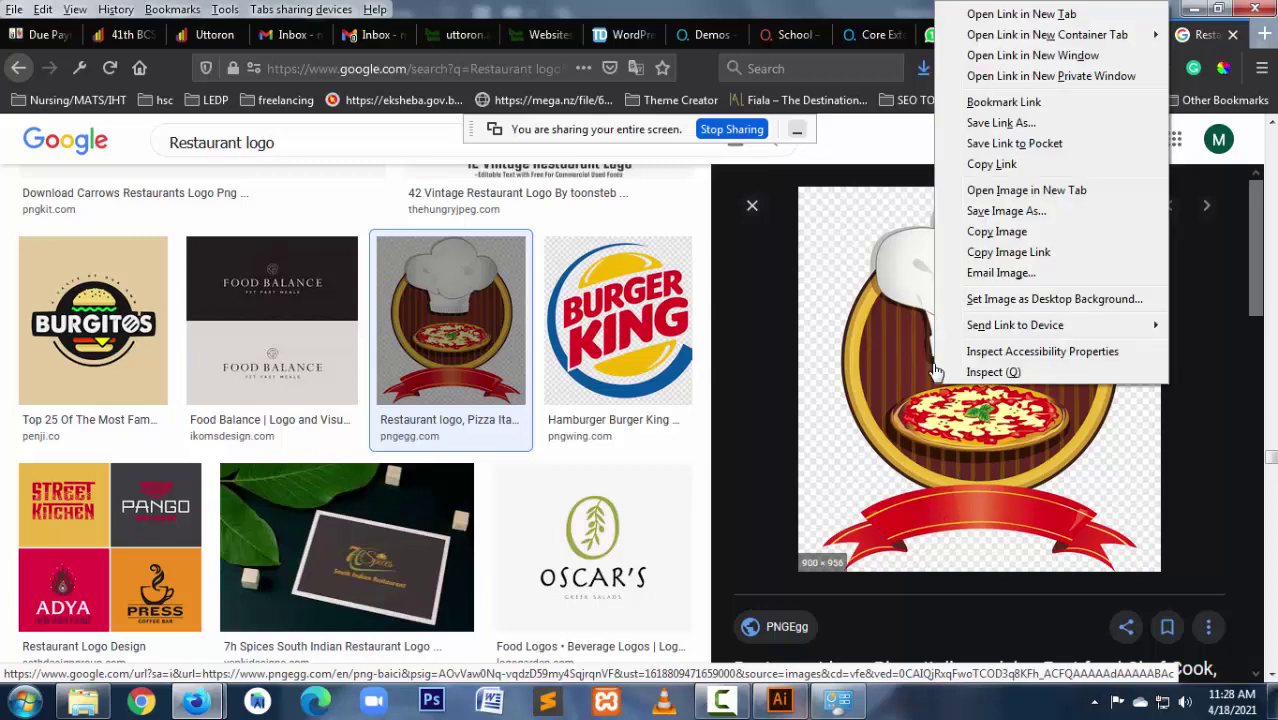
click(1005, 211)
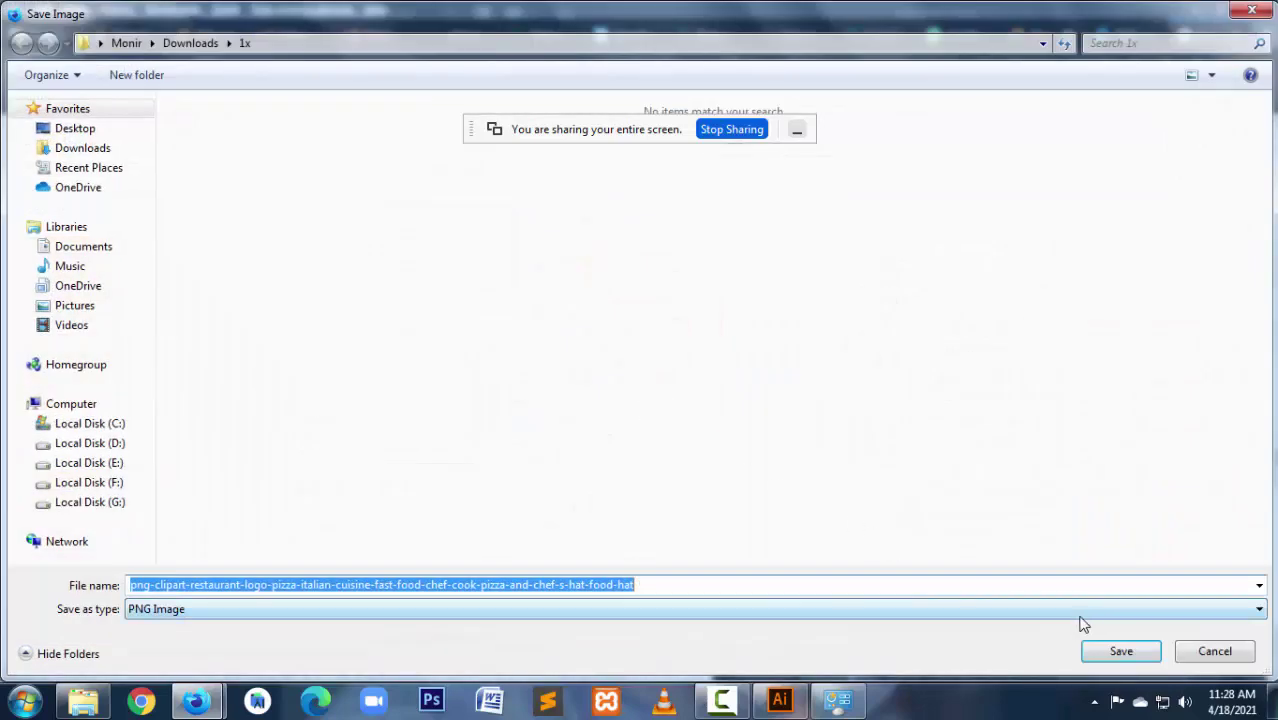
click(1120, 655)
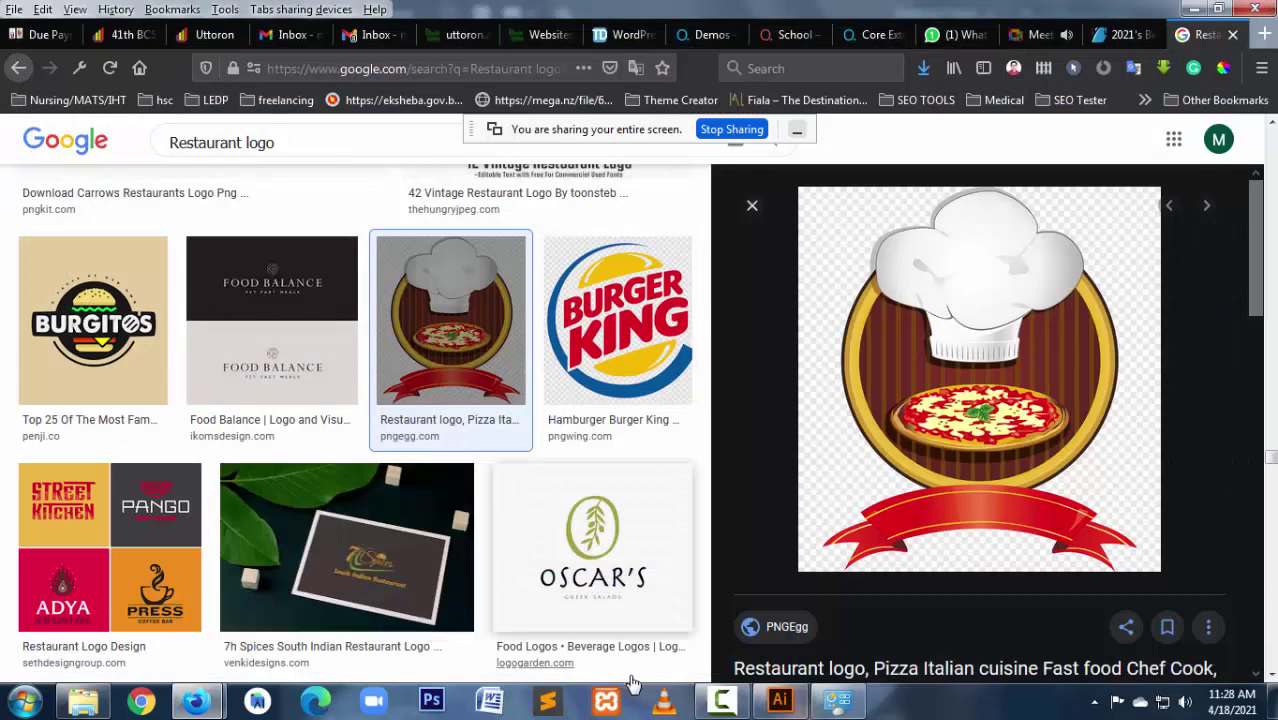
Step: Open the saved pizza logo PNG as a new Illustrator document
click(780, 700)
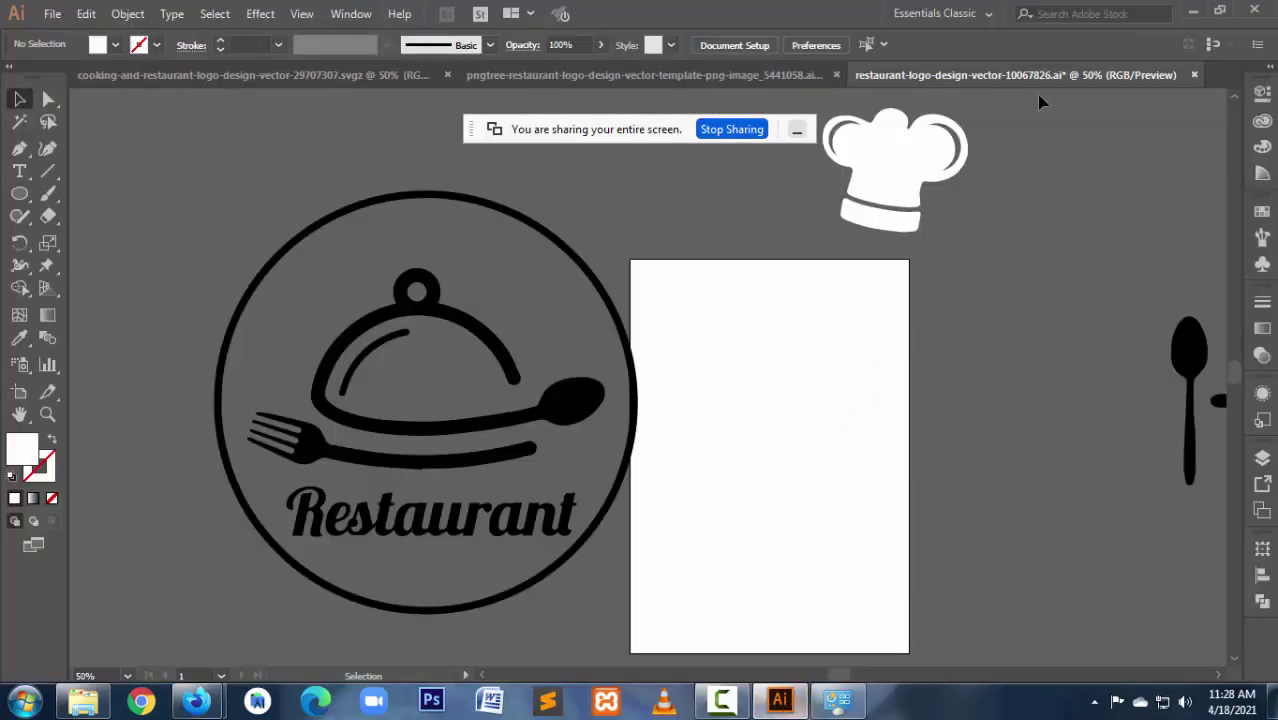
click(1219, 76)
click(1215, 176)
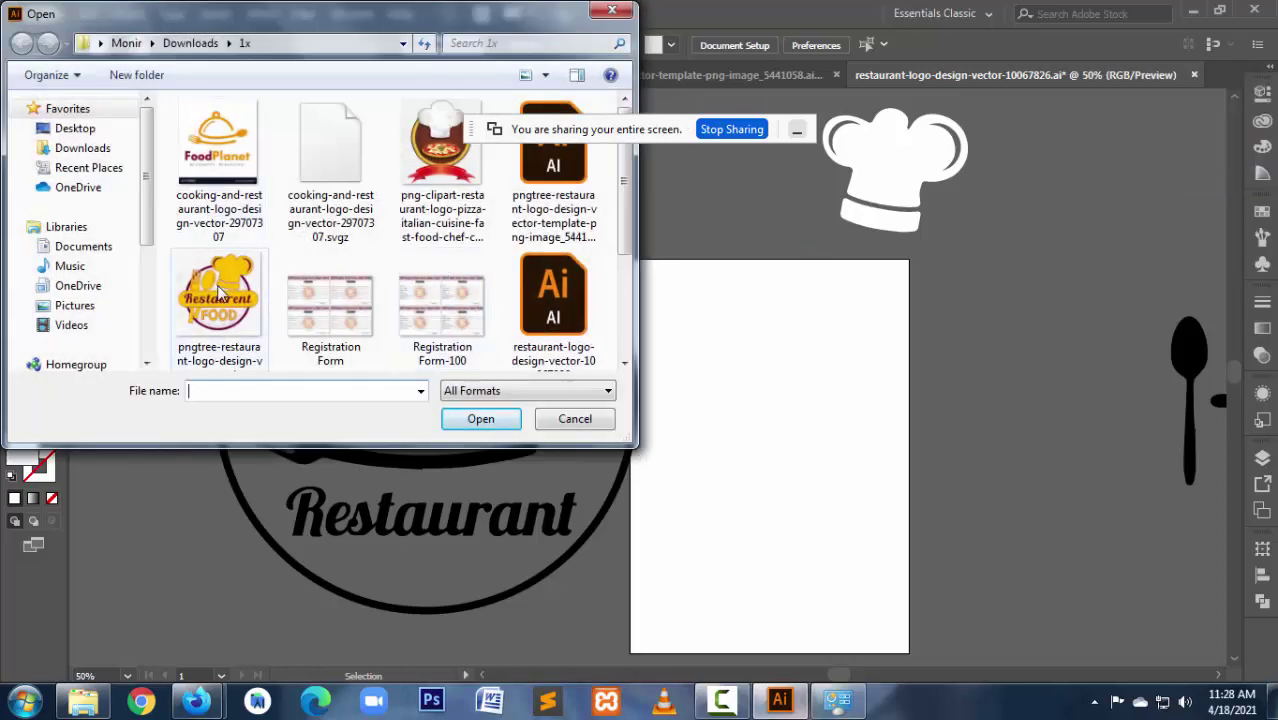
click(441, 175)
click(481, 419)
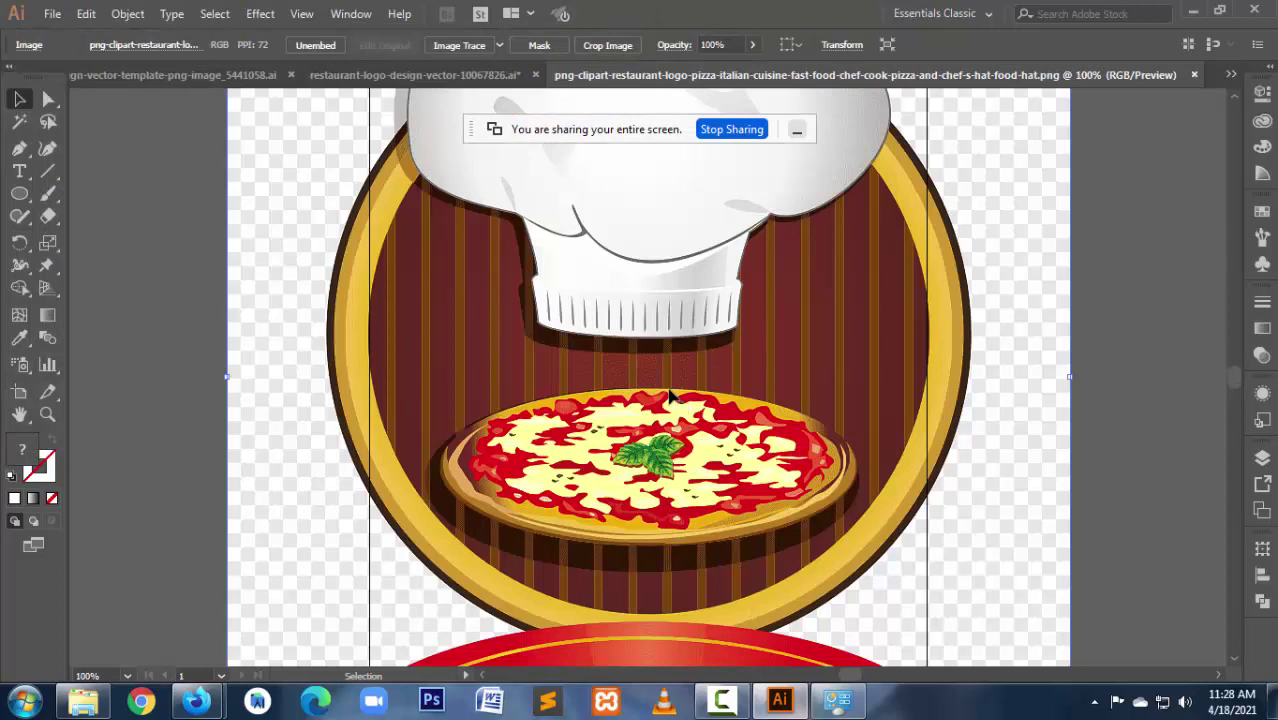
Step: Image Trace the pizza logo in Color mode and expand it into vector paths
click(457, 45)
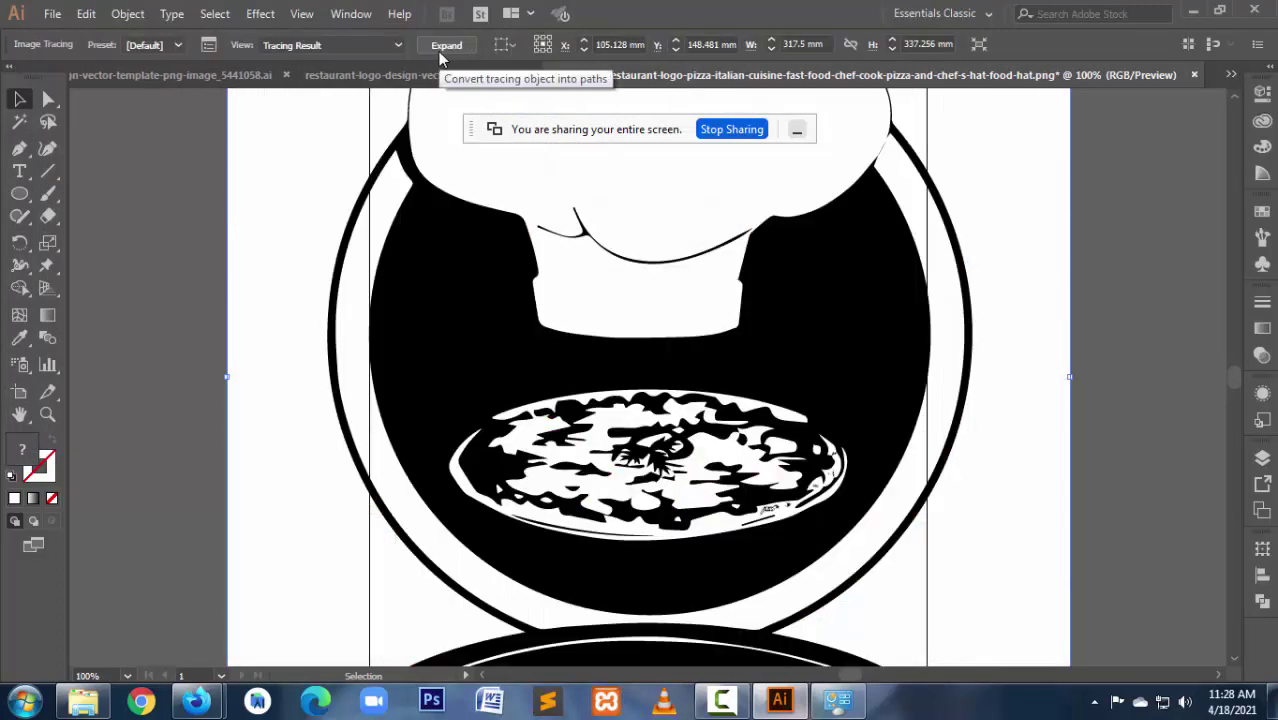
click(208, 45)
drag(807, 230, 226, 226)
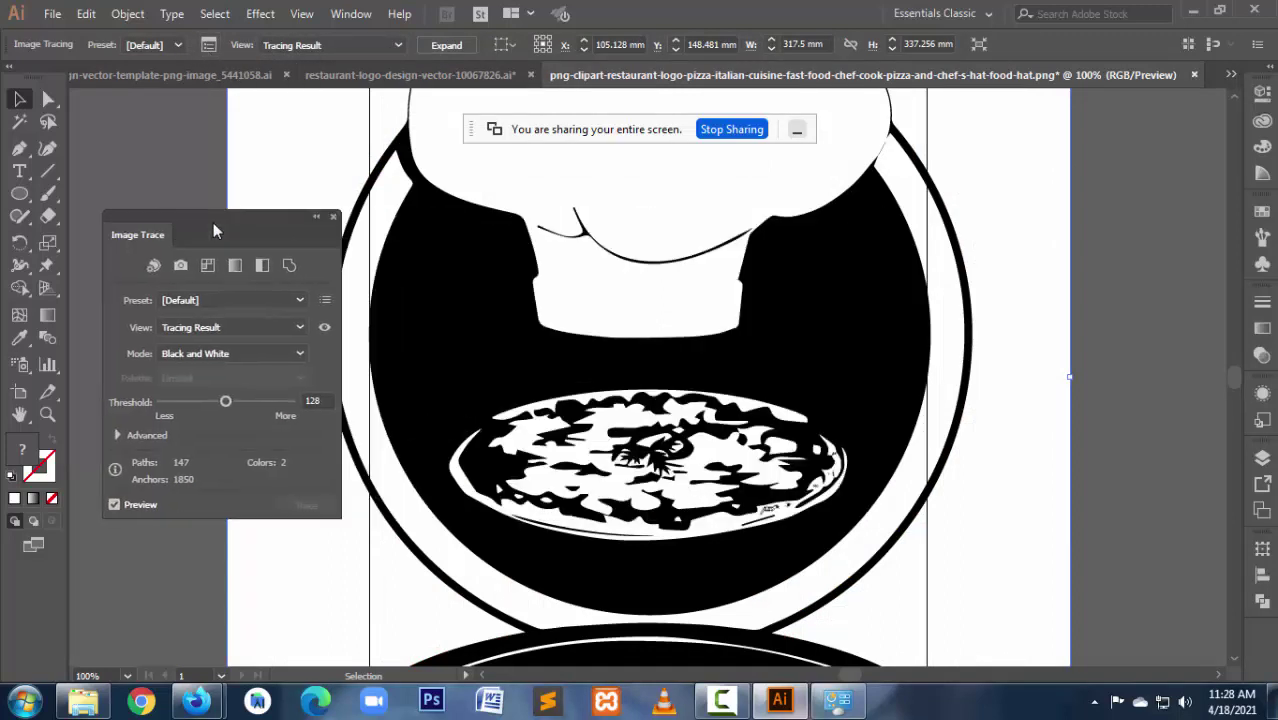
click(223, 352)
click(216, 368)
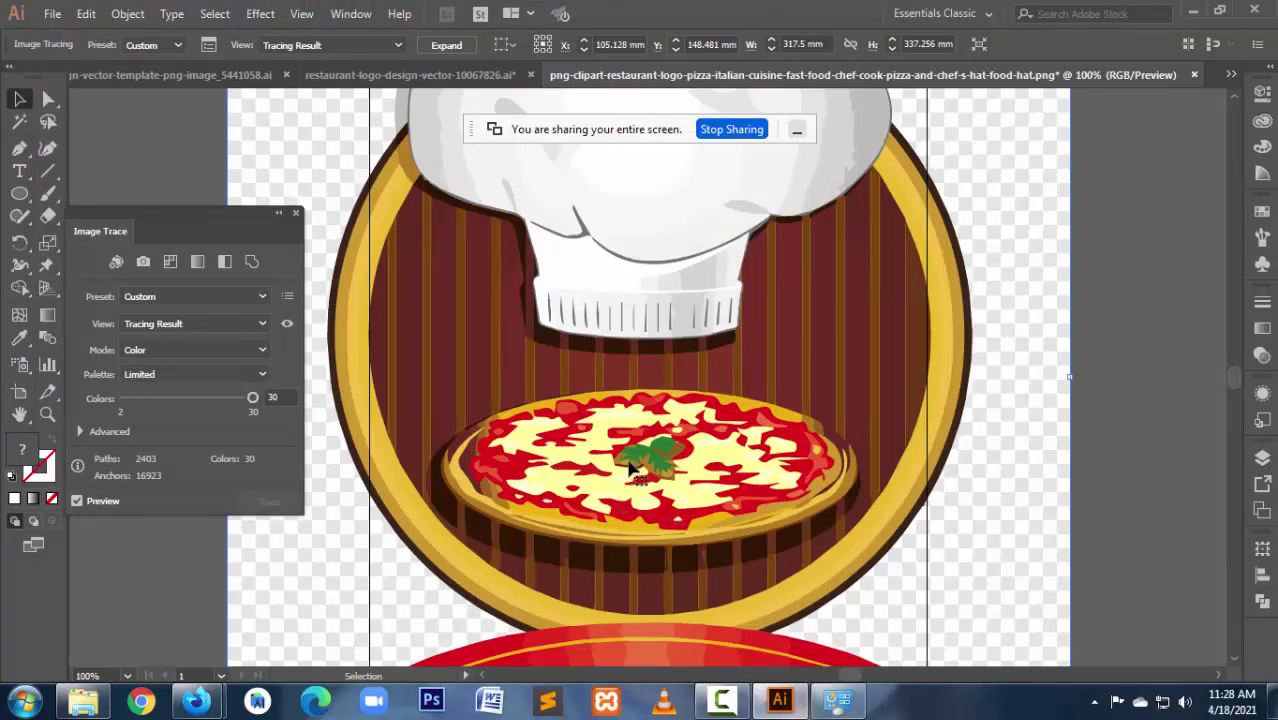
click(295, 213)
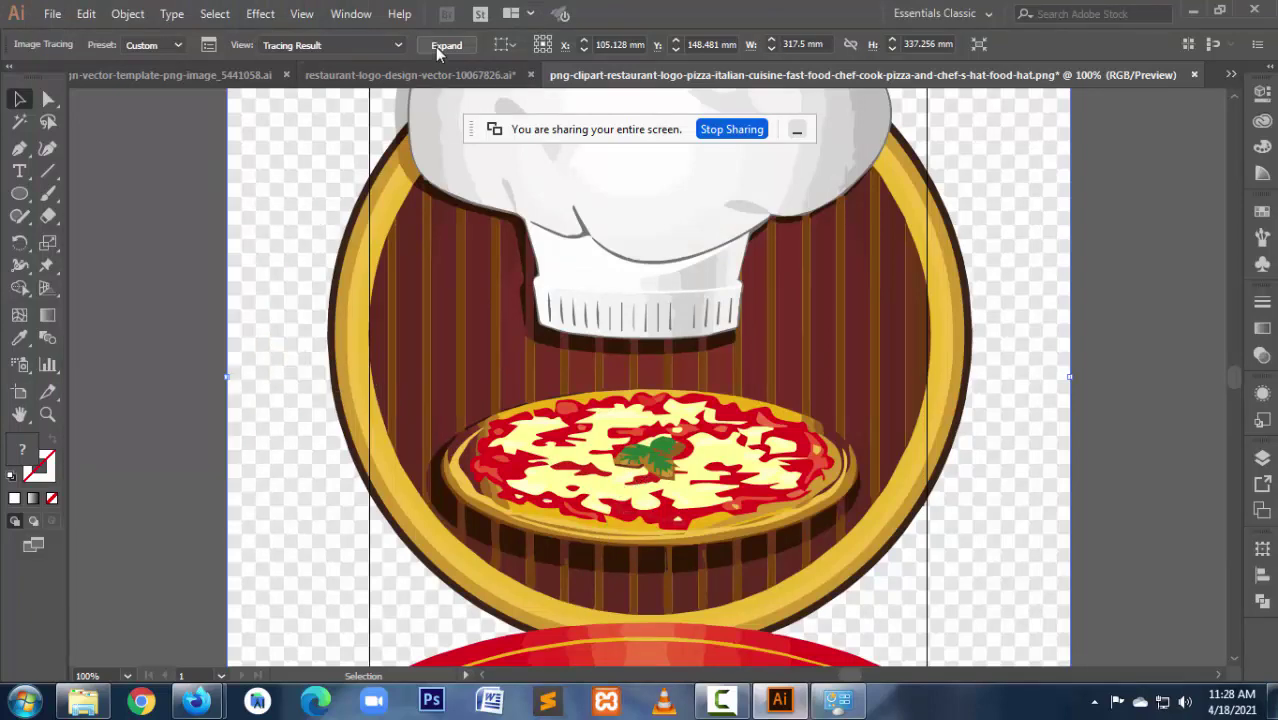
click(436, 46)
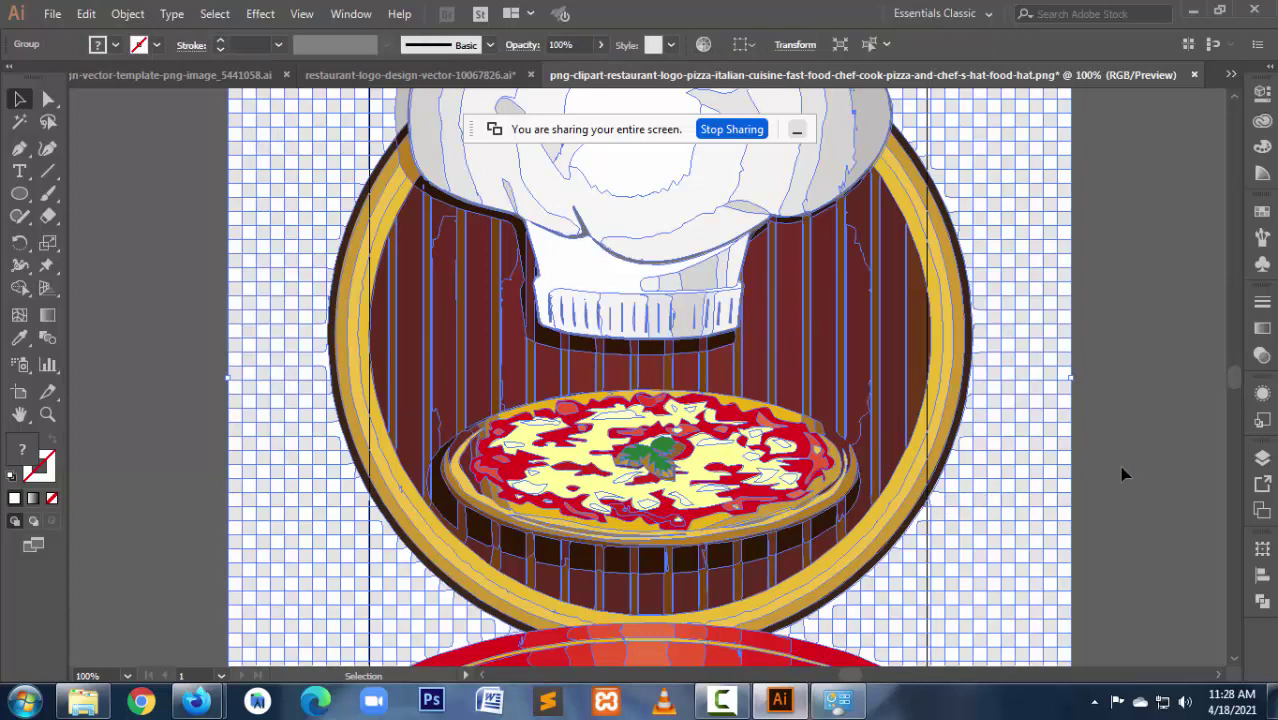
Step: Ungroup the expanded traced pizza artwork into separate pieces
click(1027, 463)
right_click(937, 473)
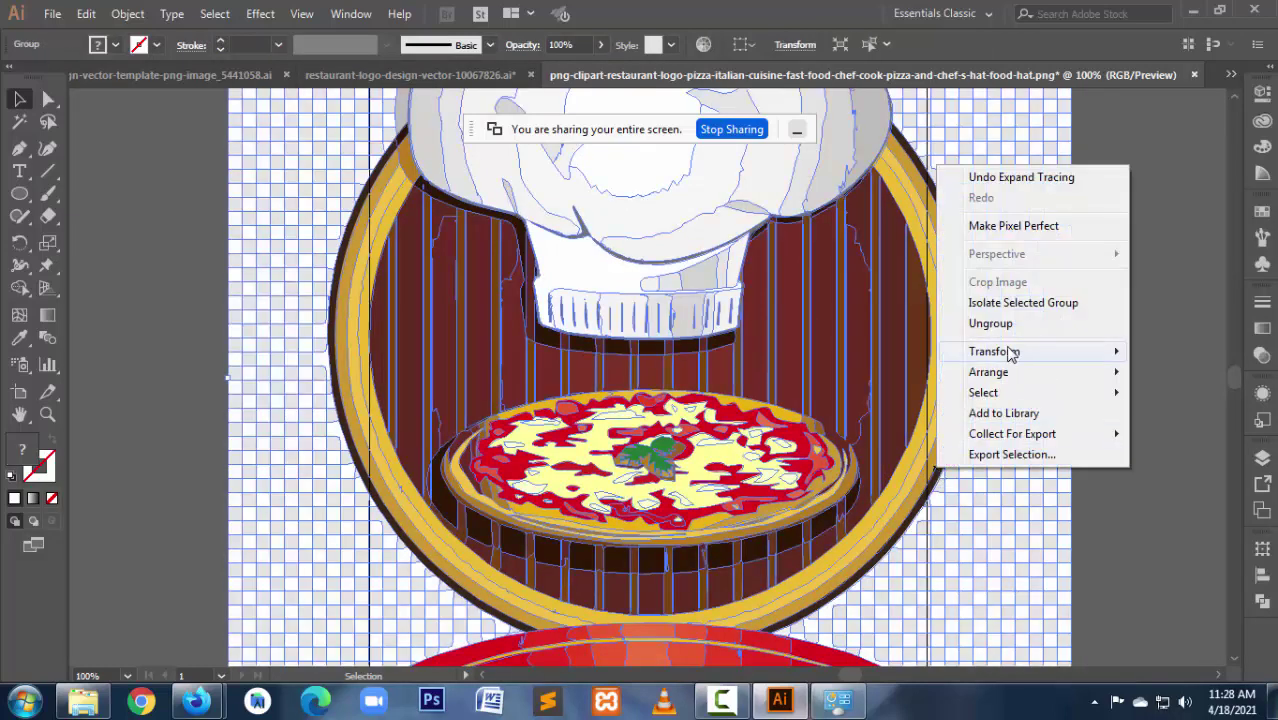
click(998, 323)
click(1088, 468)
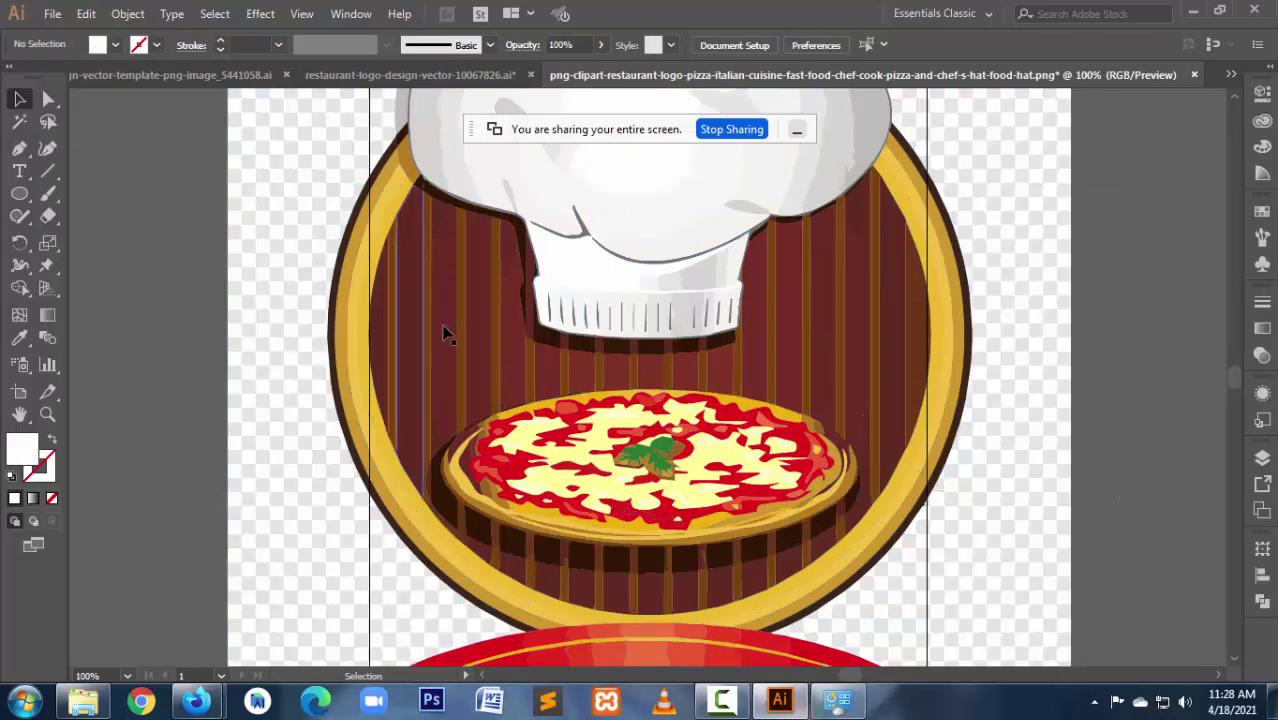
ctrl+alt+click(855, 388)
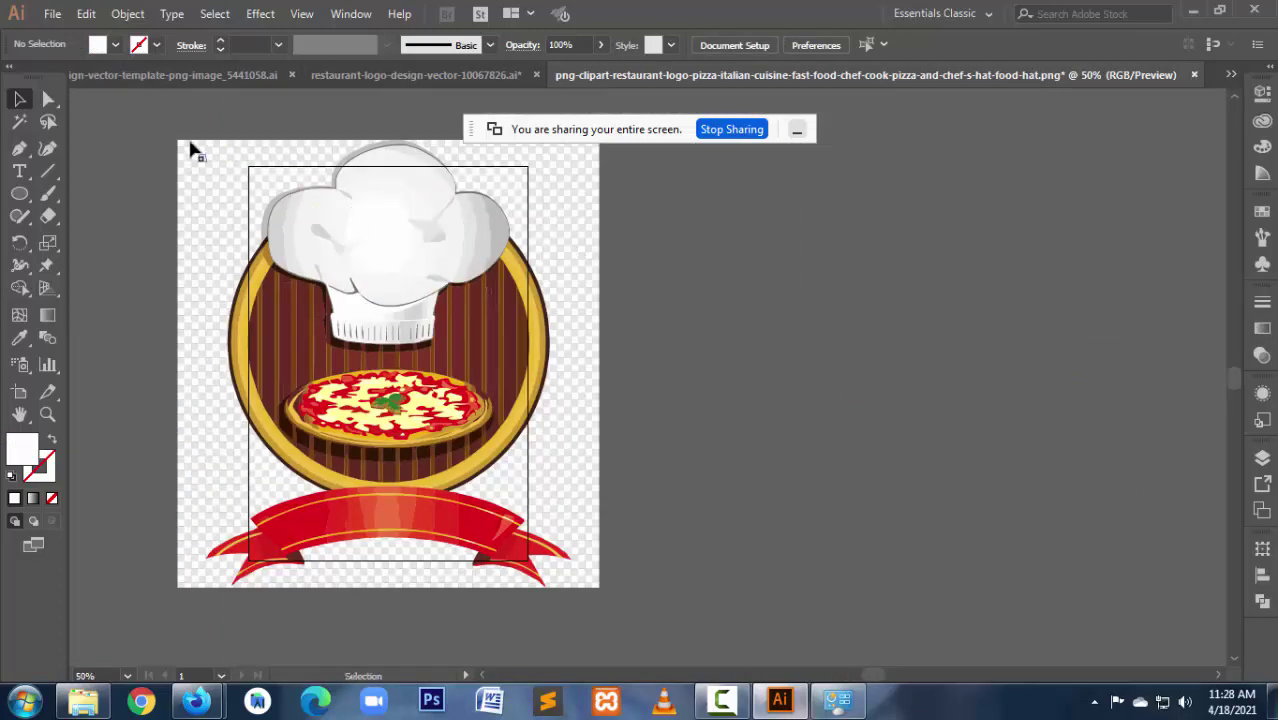
Step: Delete the chef hat, ring, background pieces and a tiny fragment above the pizza
drag(631, 345, 651, 350)
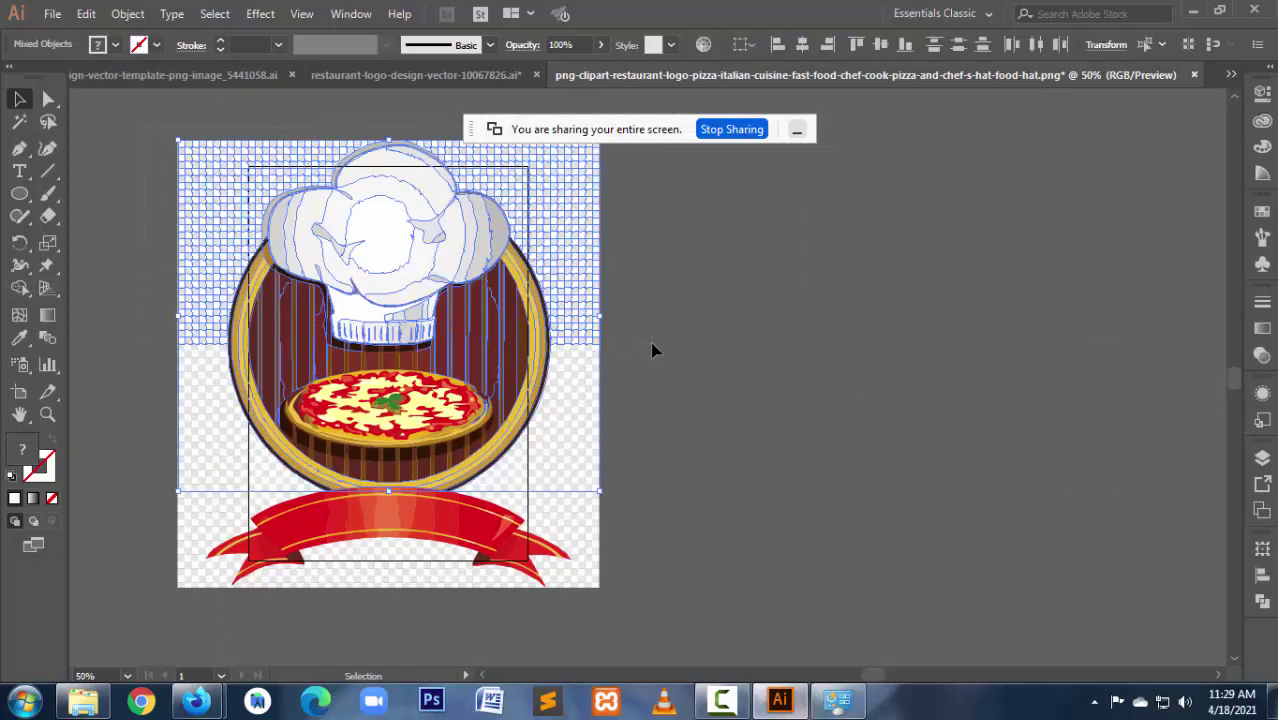
key(Delete)
drag(249, 287, 499, 363)
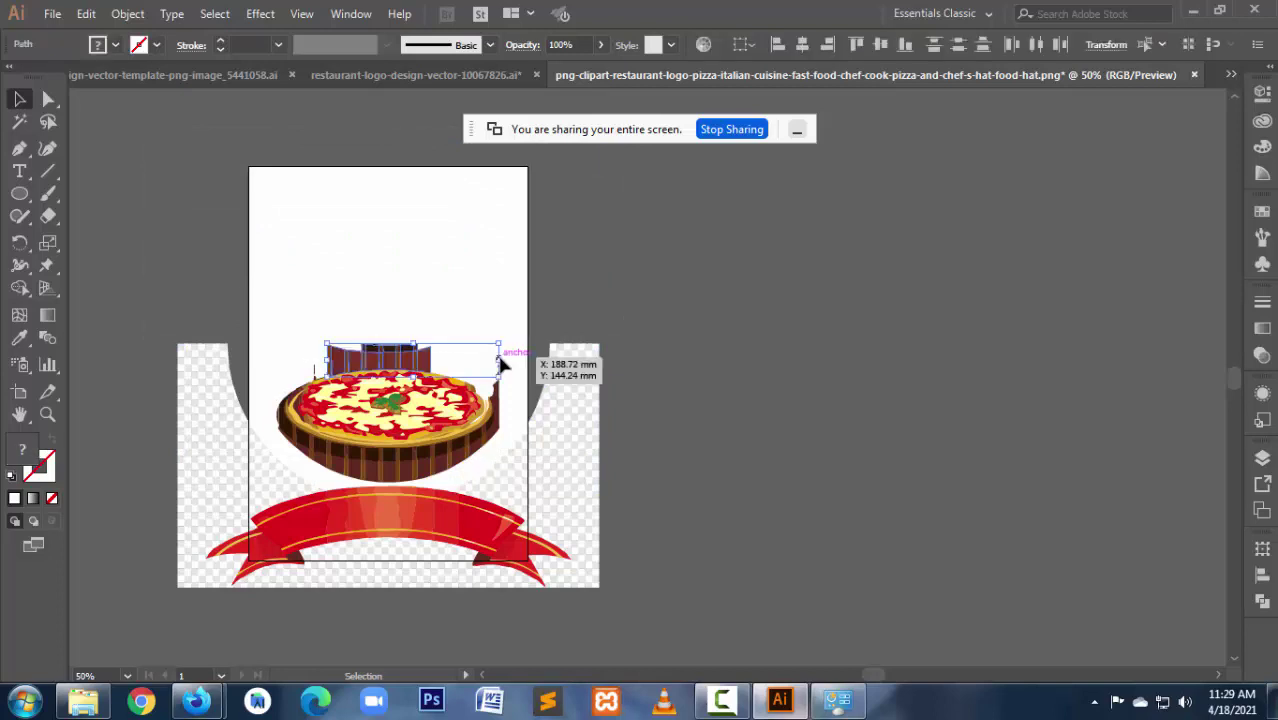
key(Delete)
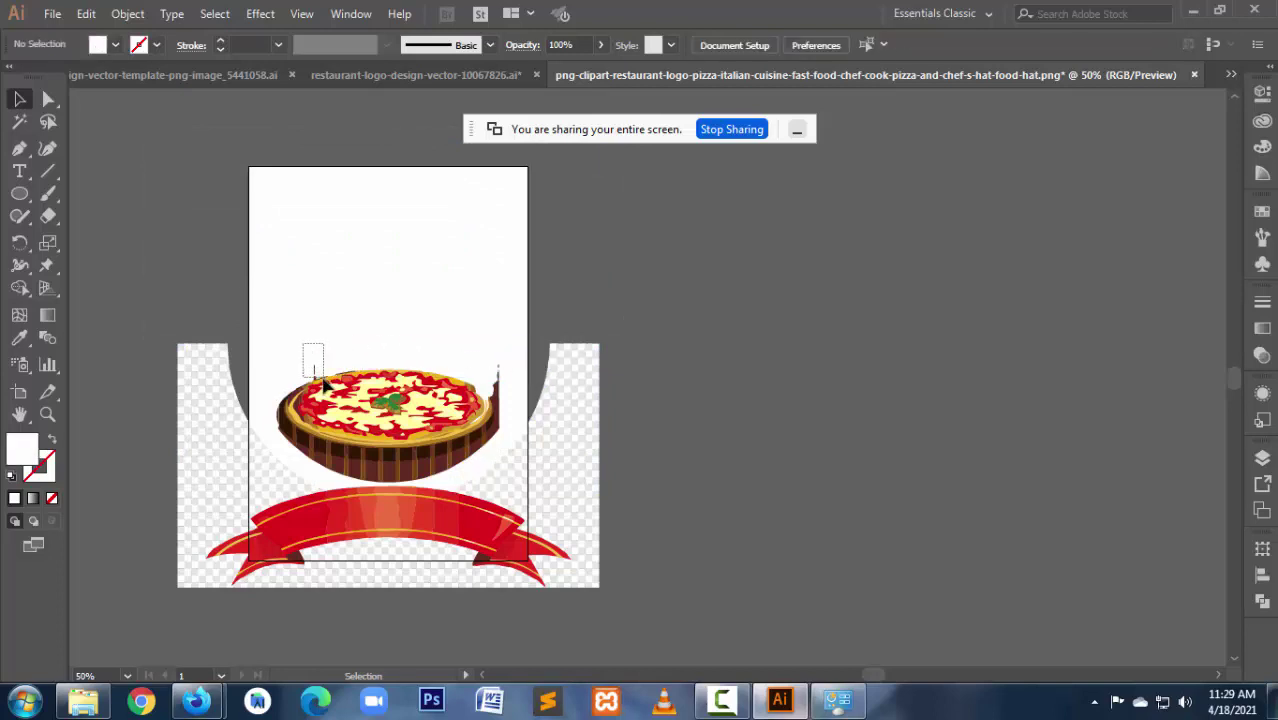
drag(323, 380, 323, 380)
key(Delete)
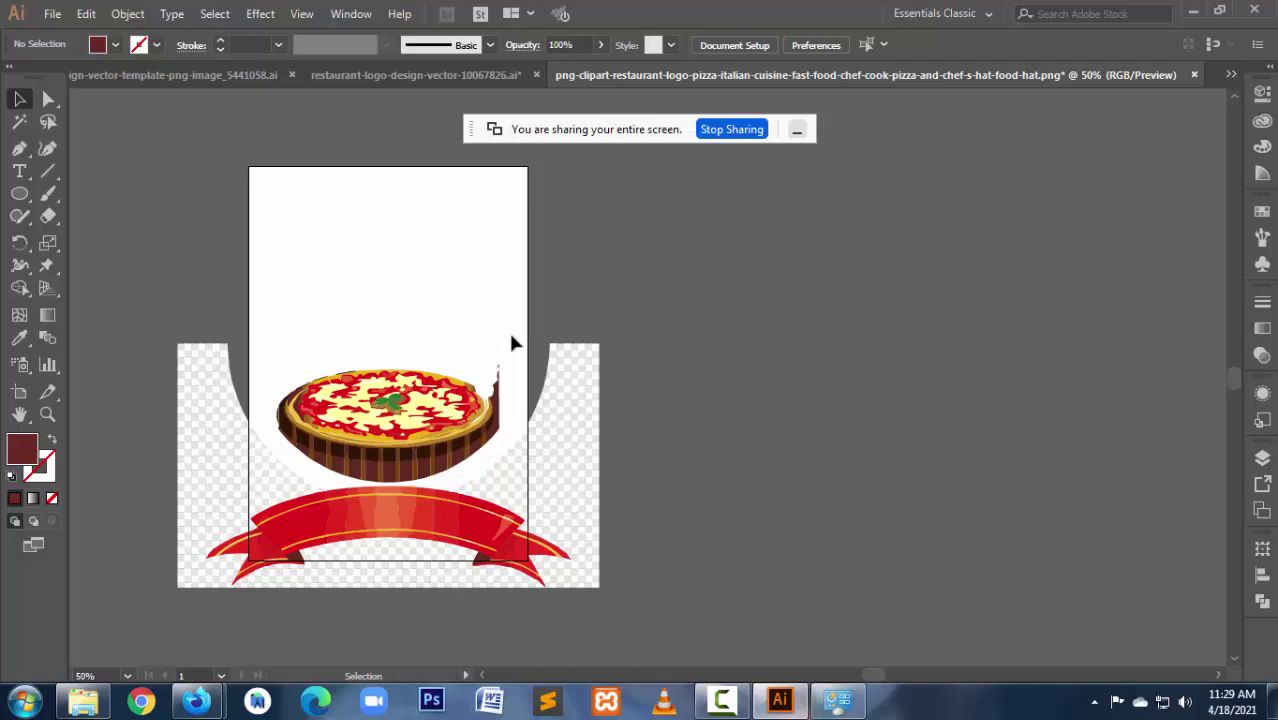
Step: Delete the left and right checkered background pieces and the red ribbon banner
drag(519, 345, 677, 565)
drag(725, 643, 725, 643)
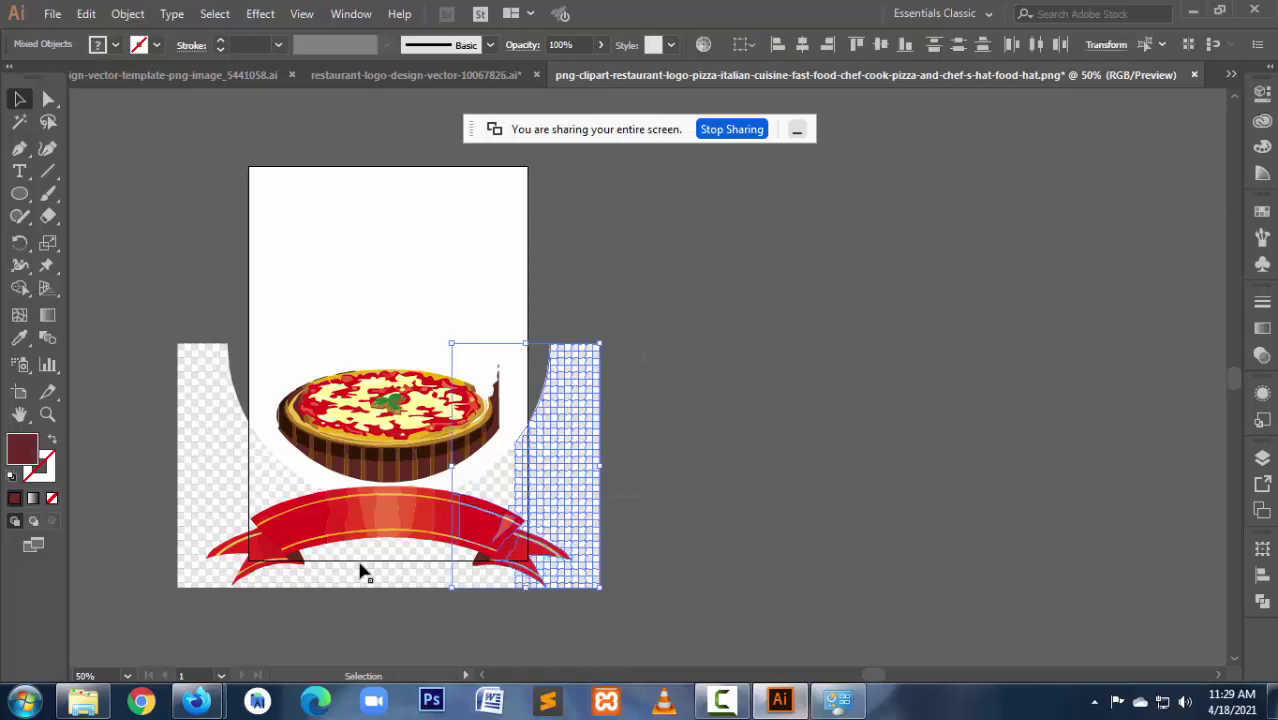
key(Delete)
drag(96, 310, 277, 600)
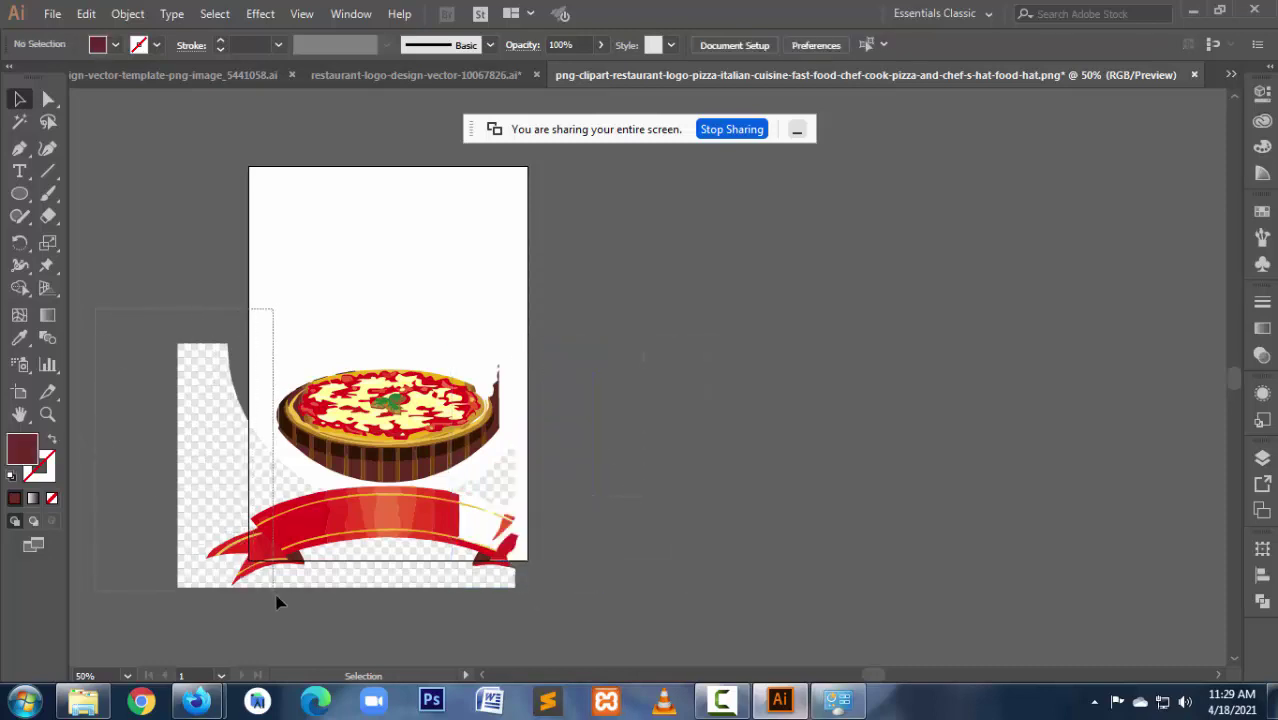
key(Delete)
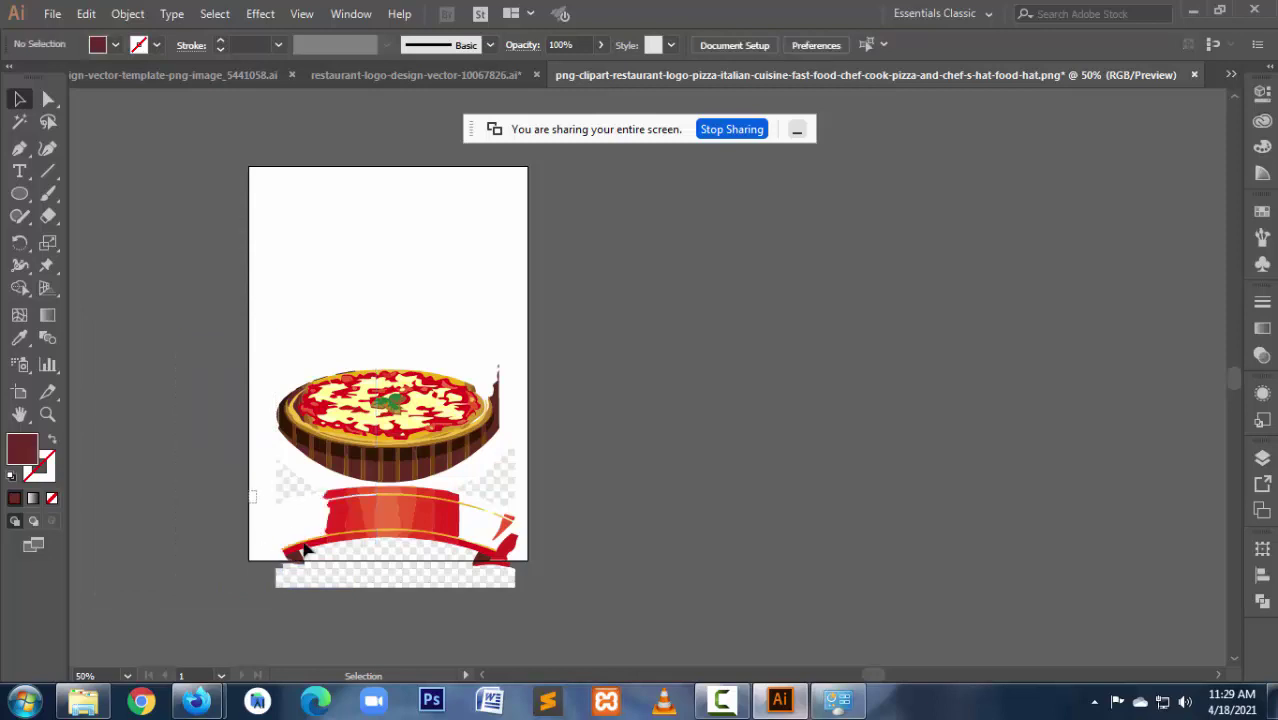
drag(525, 637, 515, 500)
key(Delete)
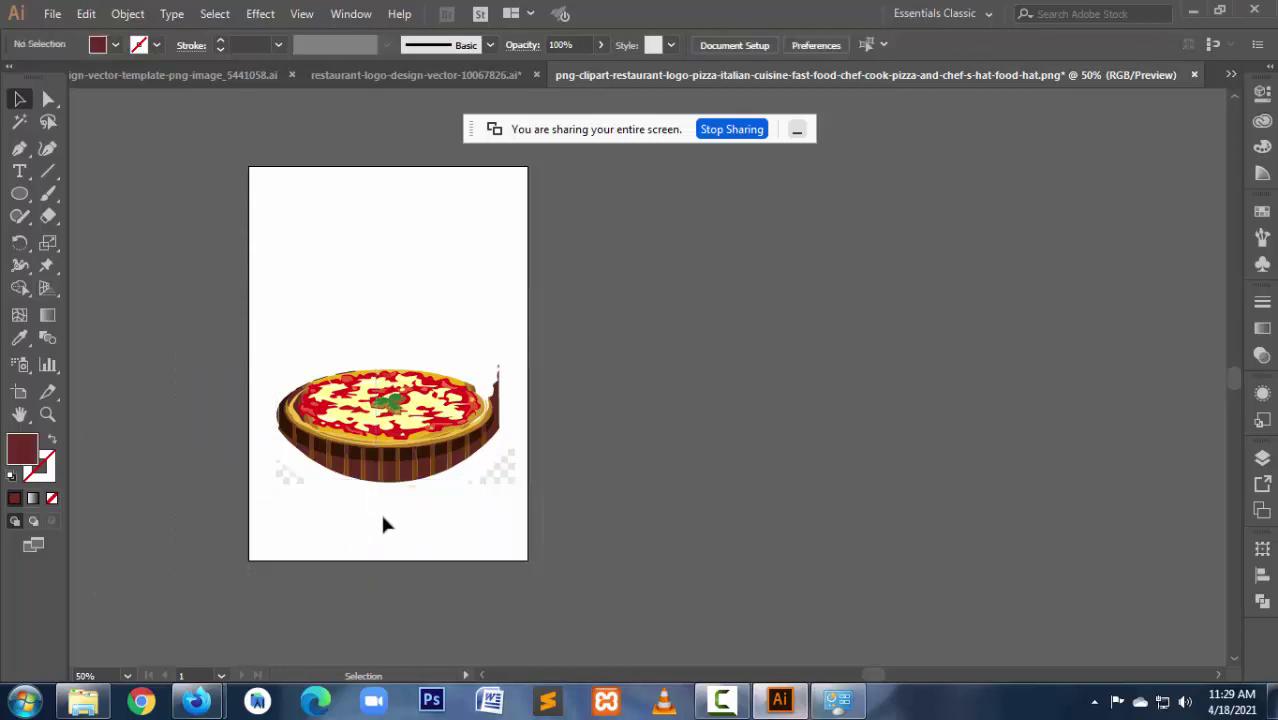
Step: Zoom in and delete the stray yellow stroke below the pizza, then recentre the view
key(z)
drag(268, 420, 545, 575)
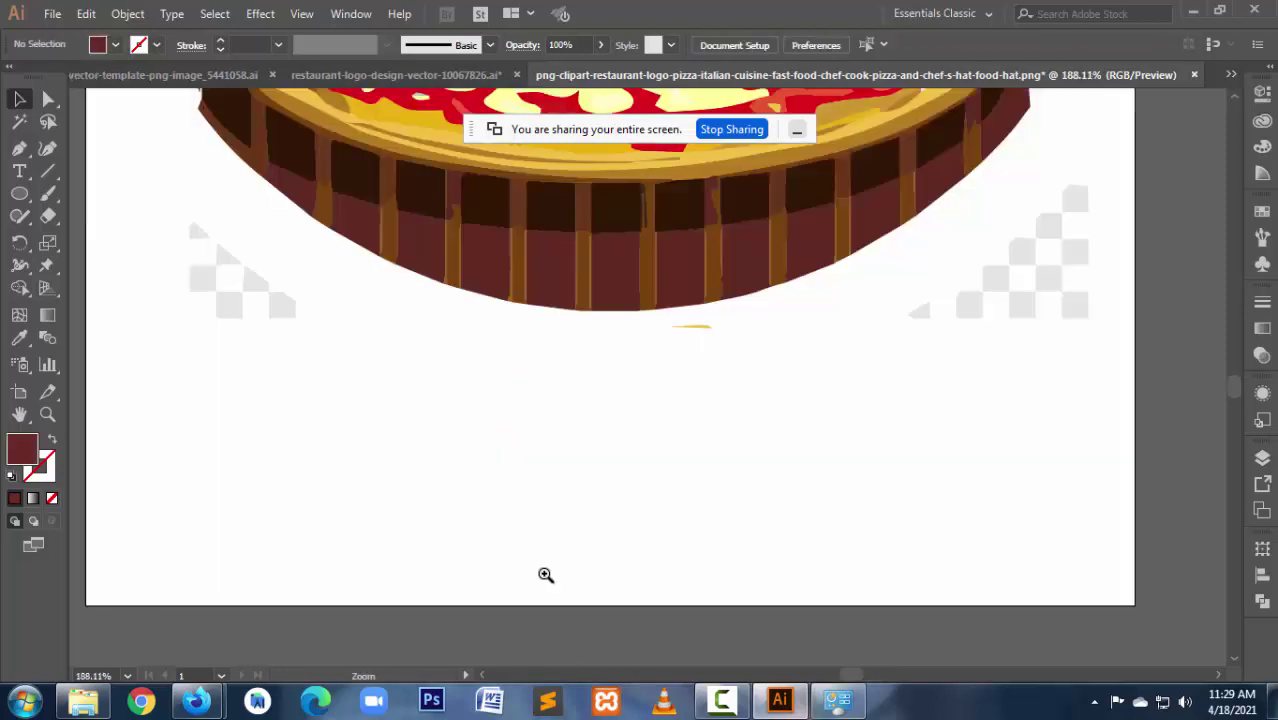
drag(474, 320, 789, 465)
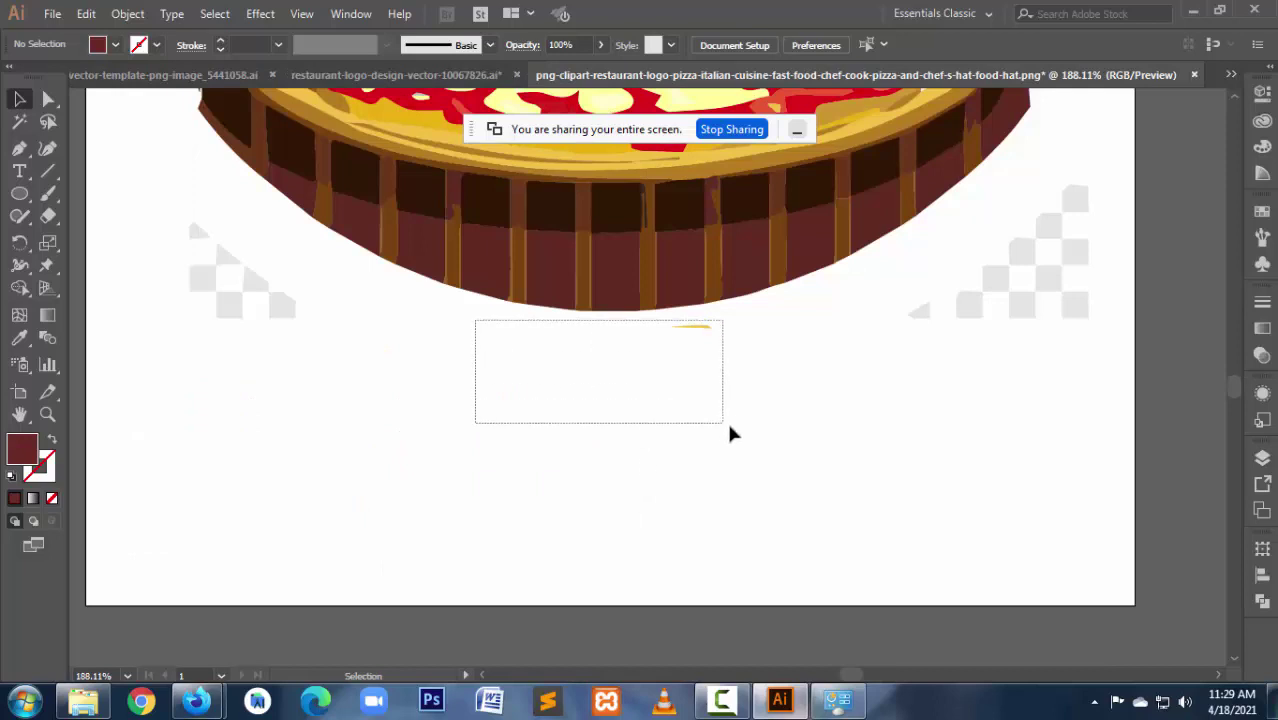
key(Delete)
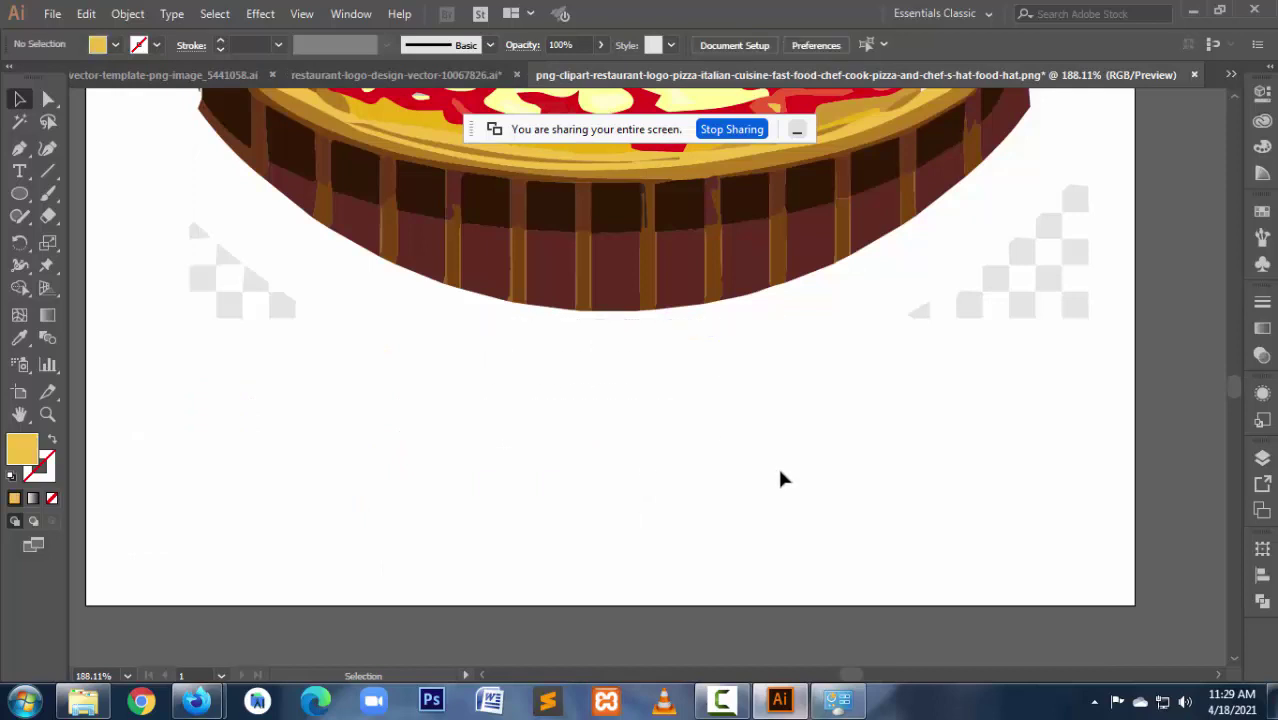
key(z)
alt+click(616, 342)
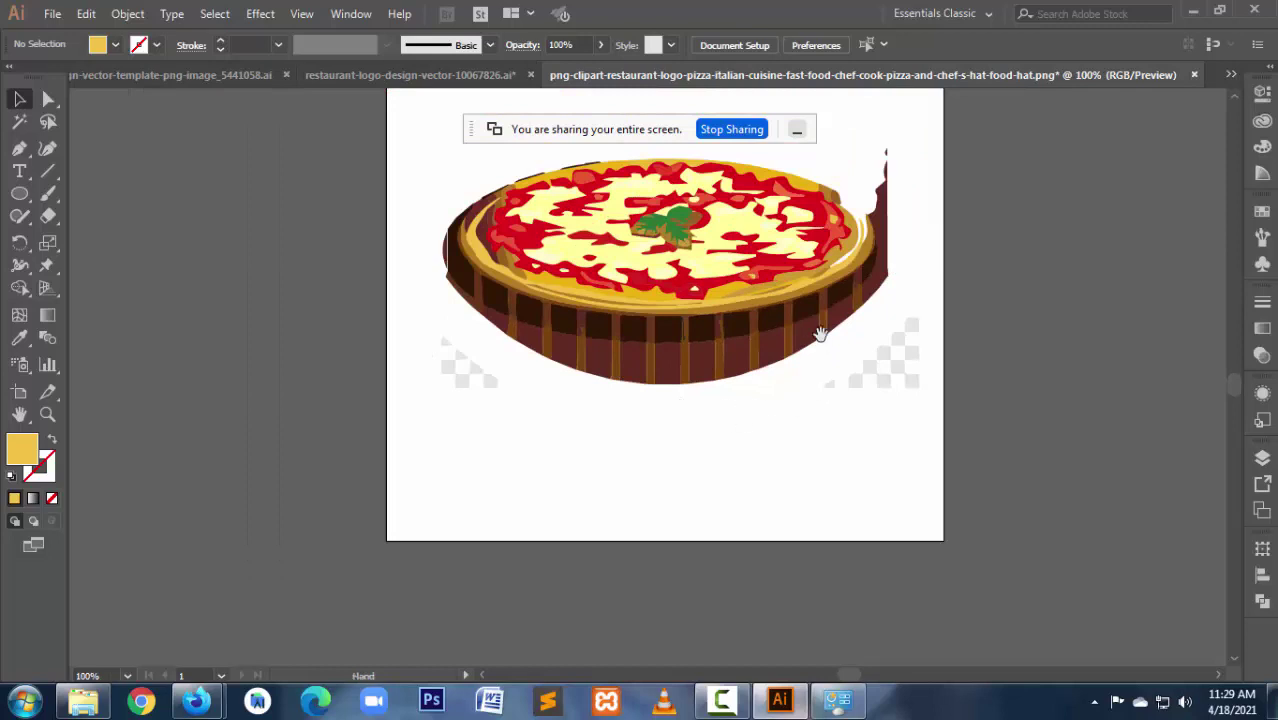
drag(819, 333, 767, 415)
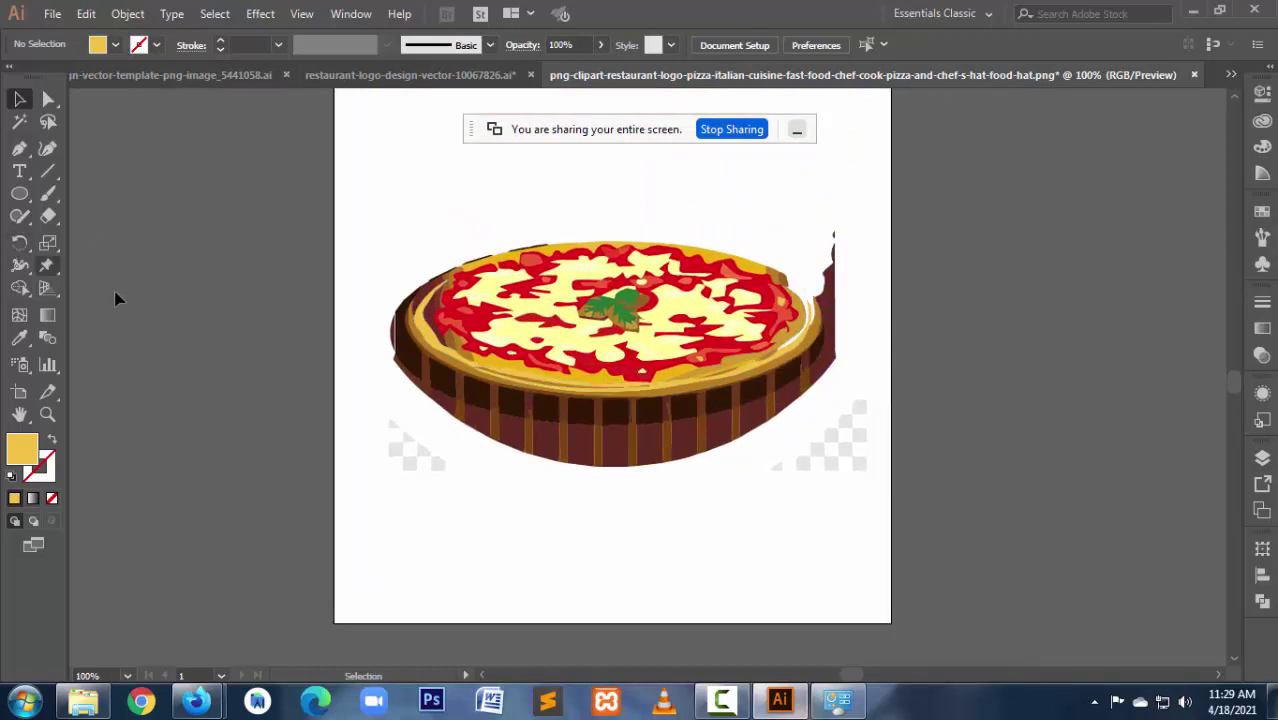
click(20, 193)
Step: Draw an ellipse over the pizza top, resize it to about 157 × 60 mm, and make it a yellow outline
mouse_move(418, 286)
mouse_down()
mouse_move(528, 345)
mouse_move(824, 381)
mouse_up()
click(19, 98)
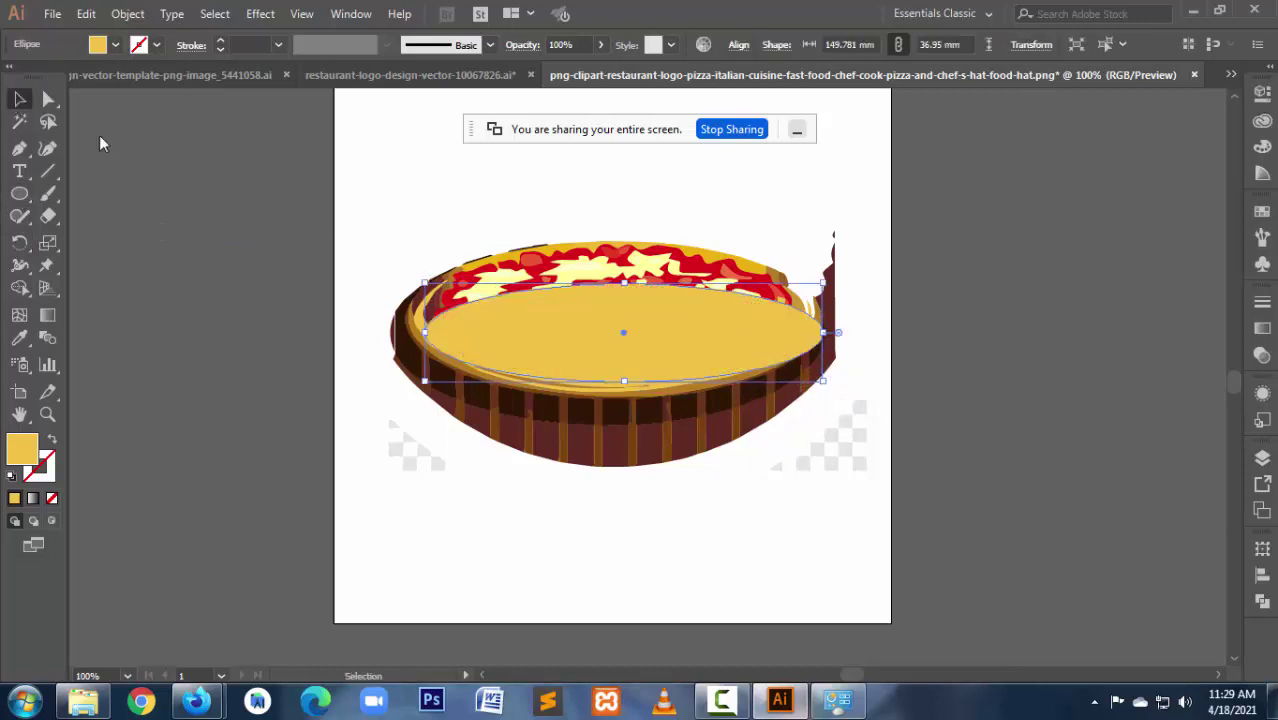
drag(624, 284, 619, 252)
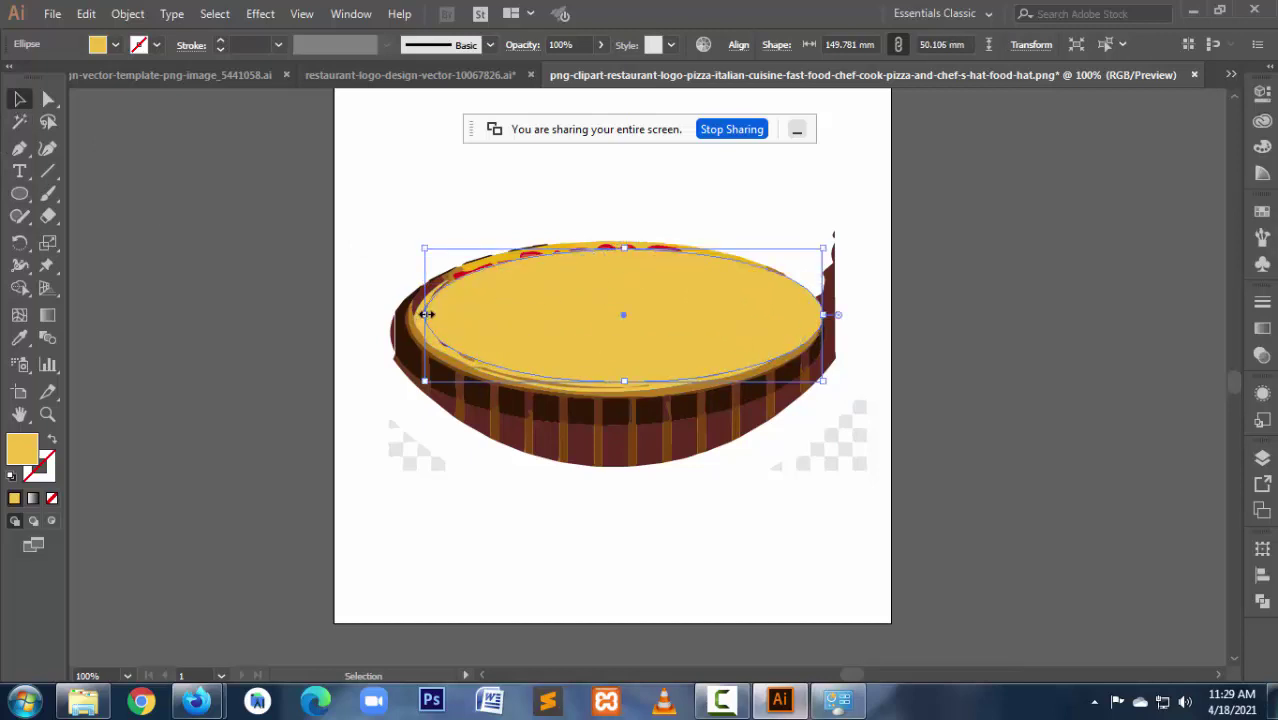
drag(424, 315, 405, 309)
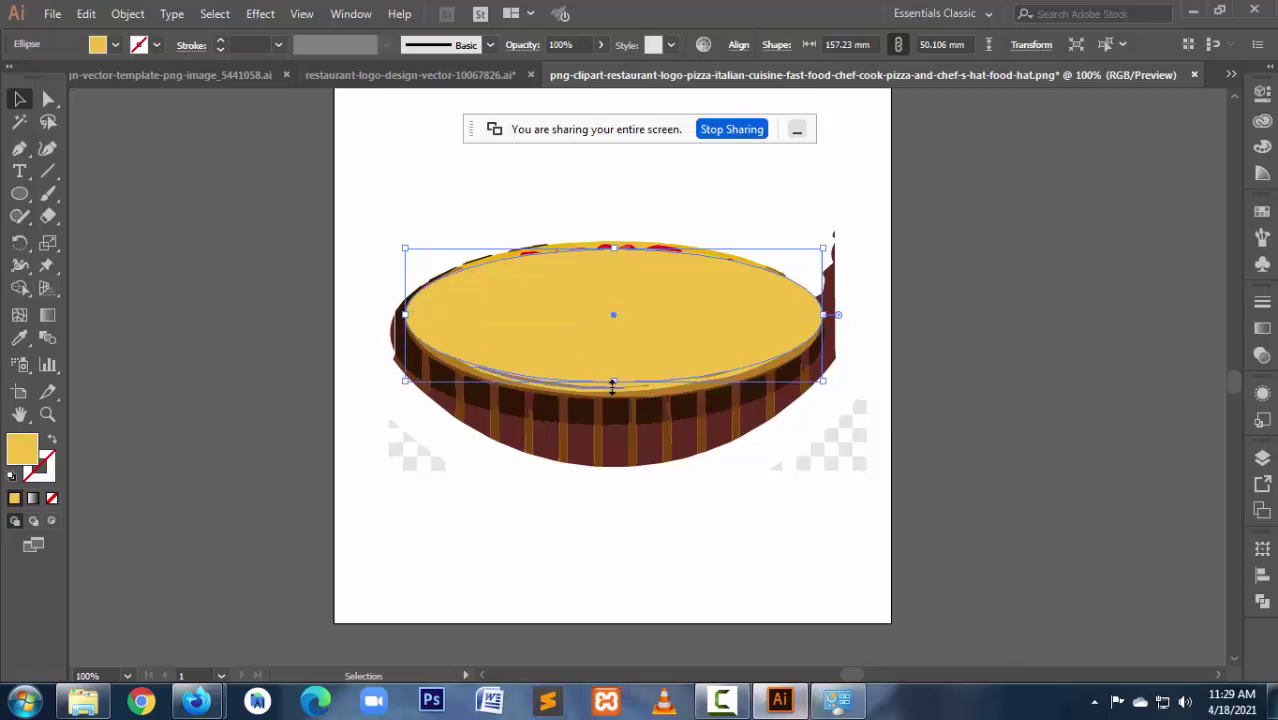
drag(611, 381, 620, 400)
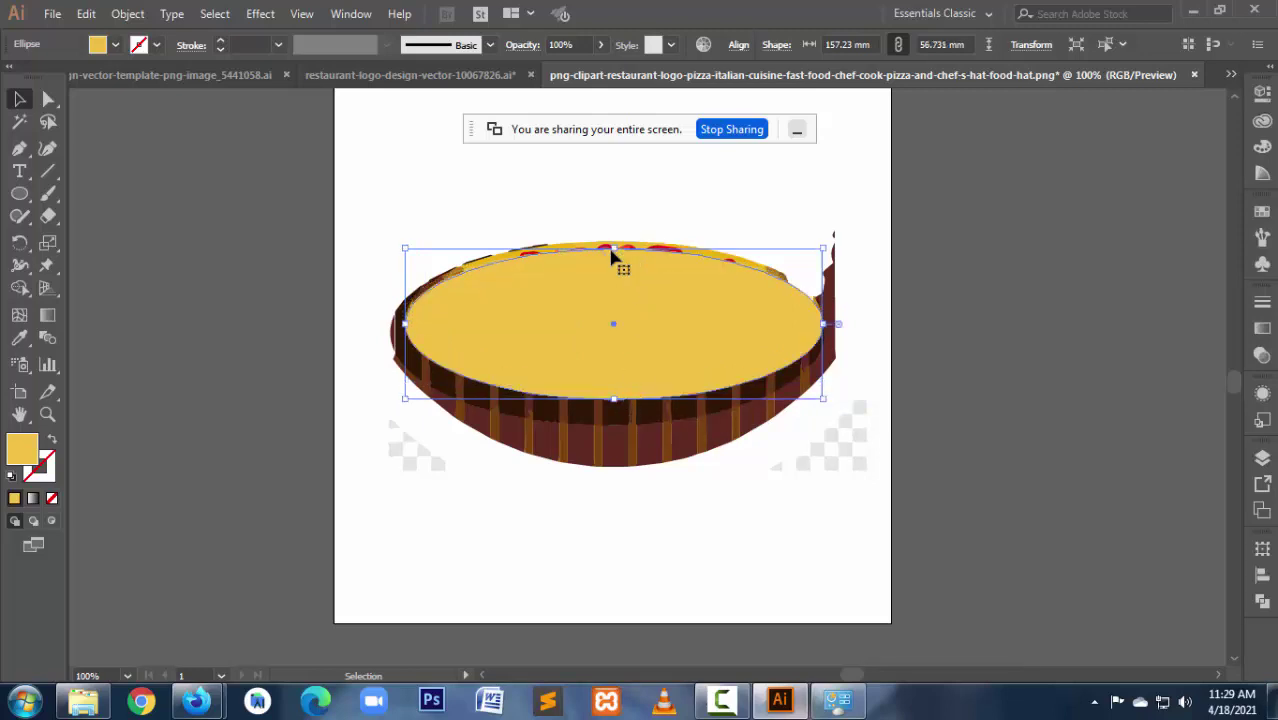
drag(611, 252, 613, 242)
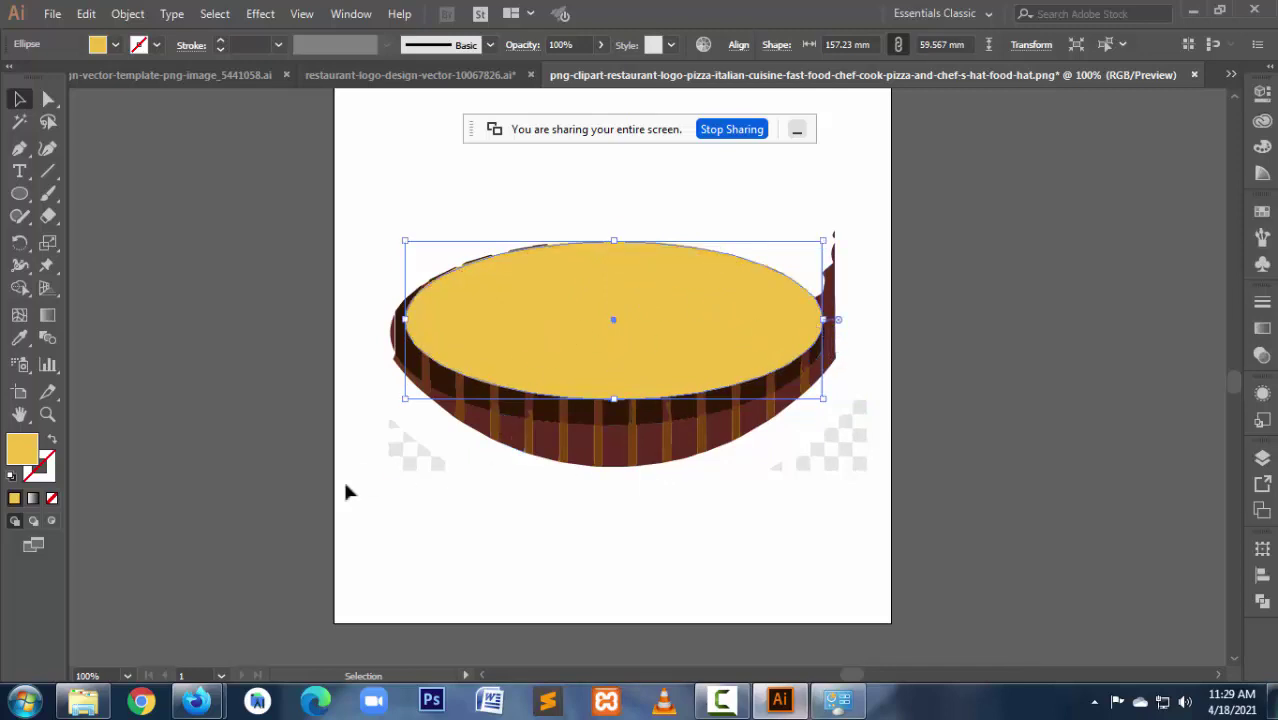
click(54, 445)
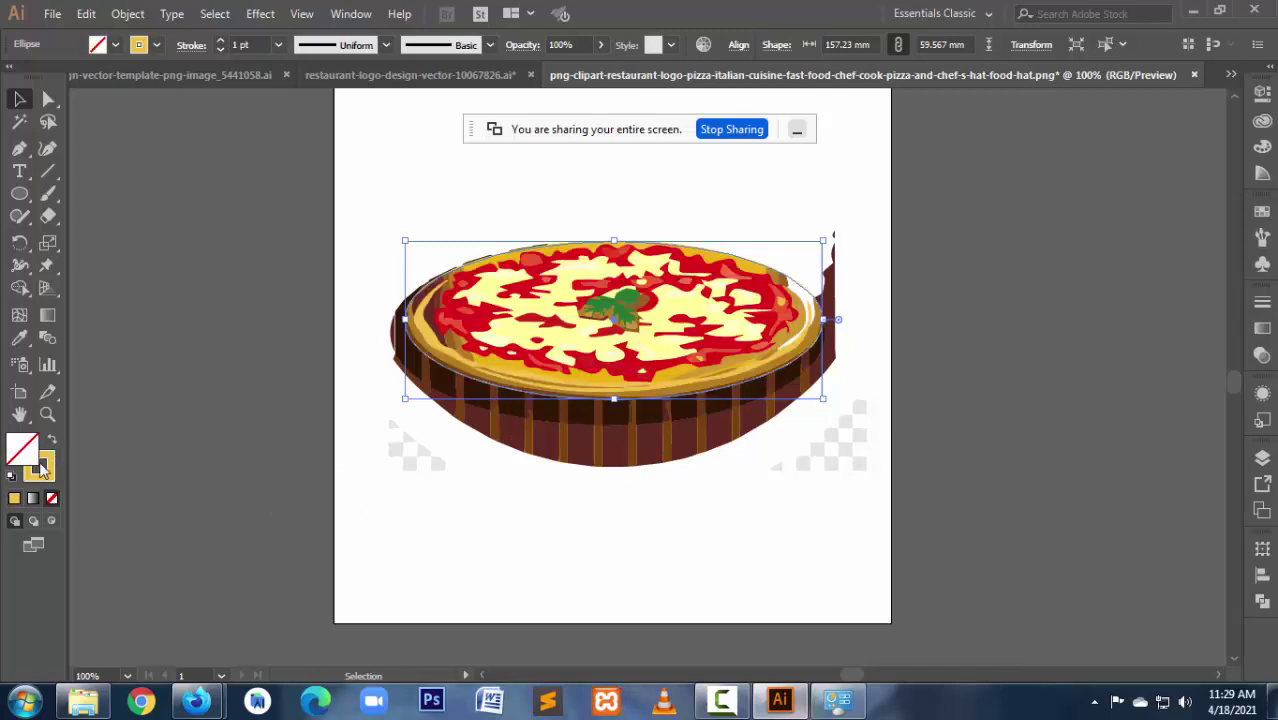
Step: Sample the dark brown from the pizza crust as the ellipse's stroke colour
click(46, 472)
click(19, 338)
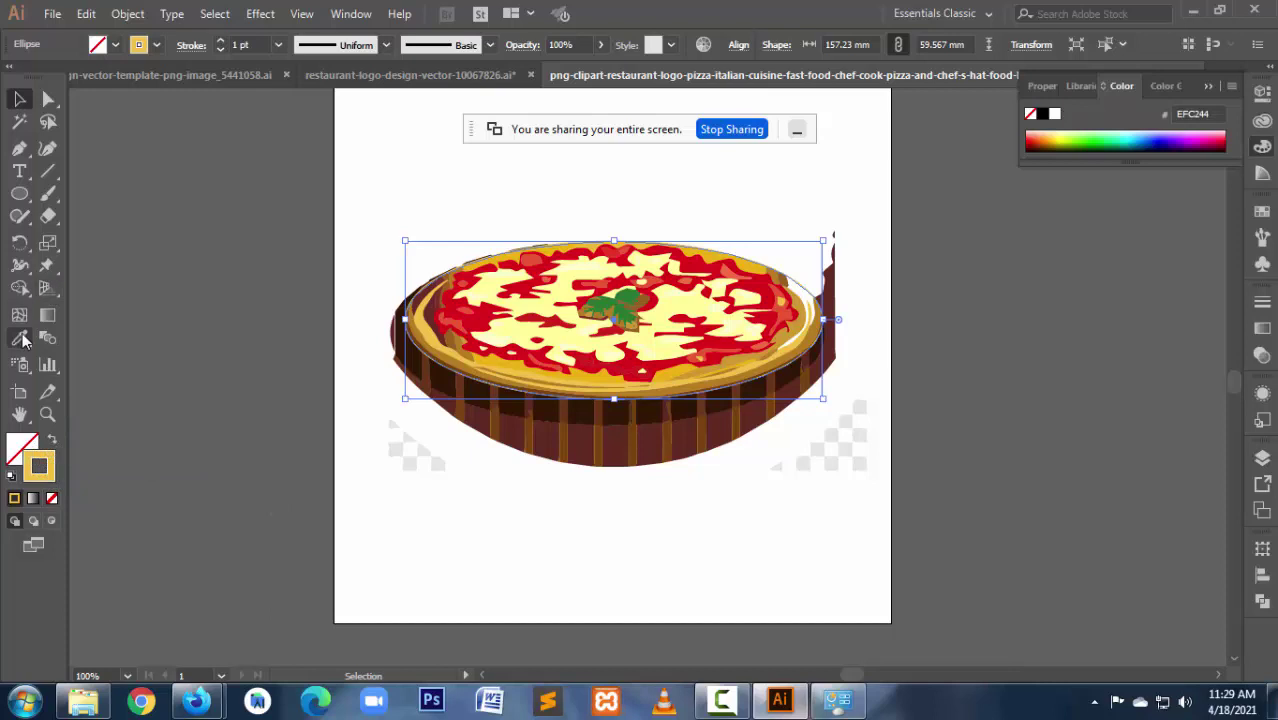
click(520, 420)
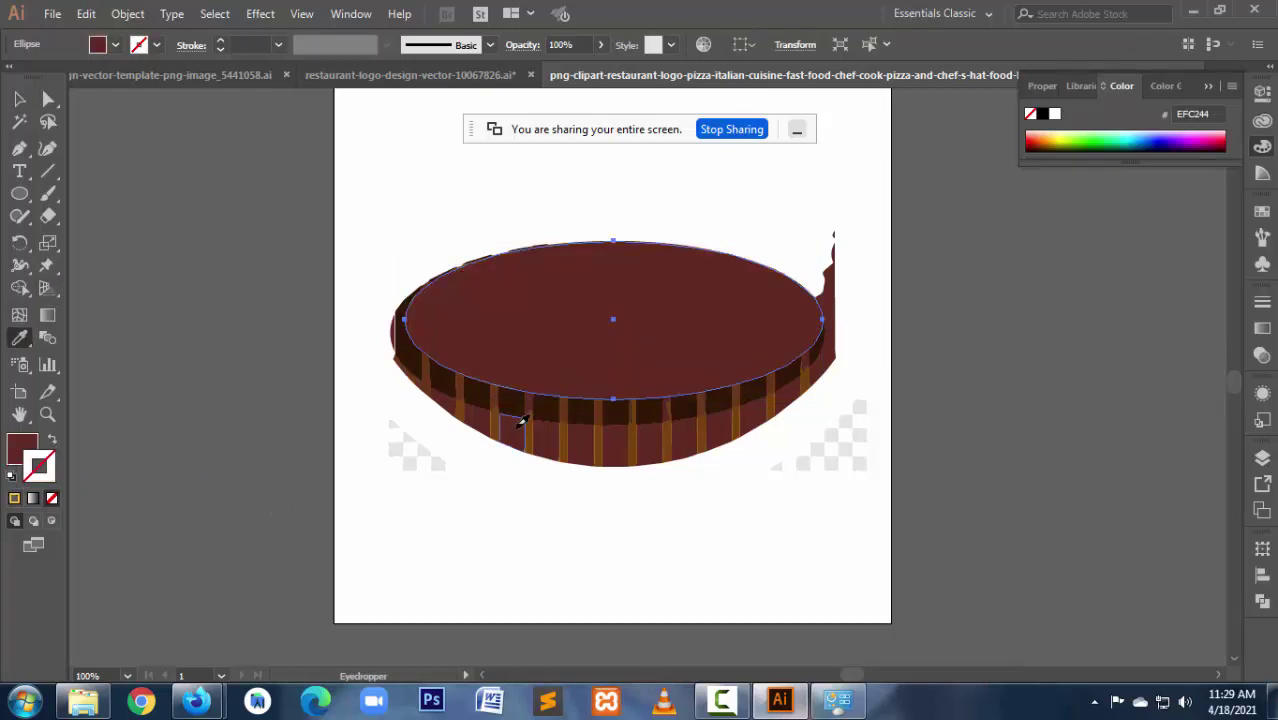
click(49, 442)
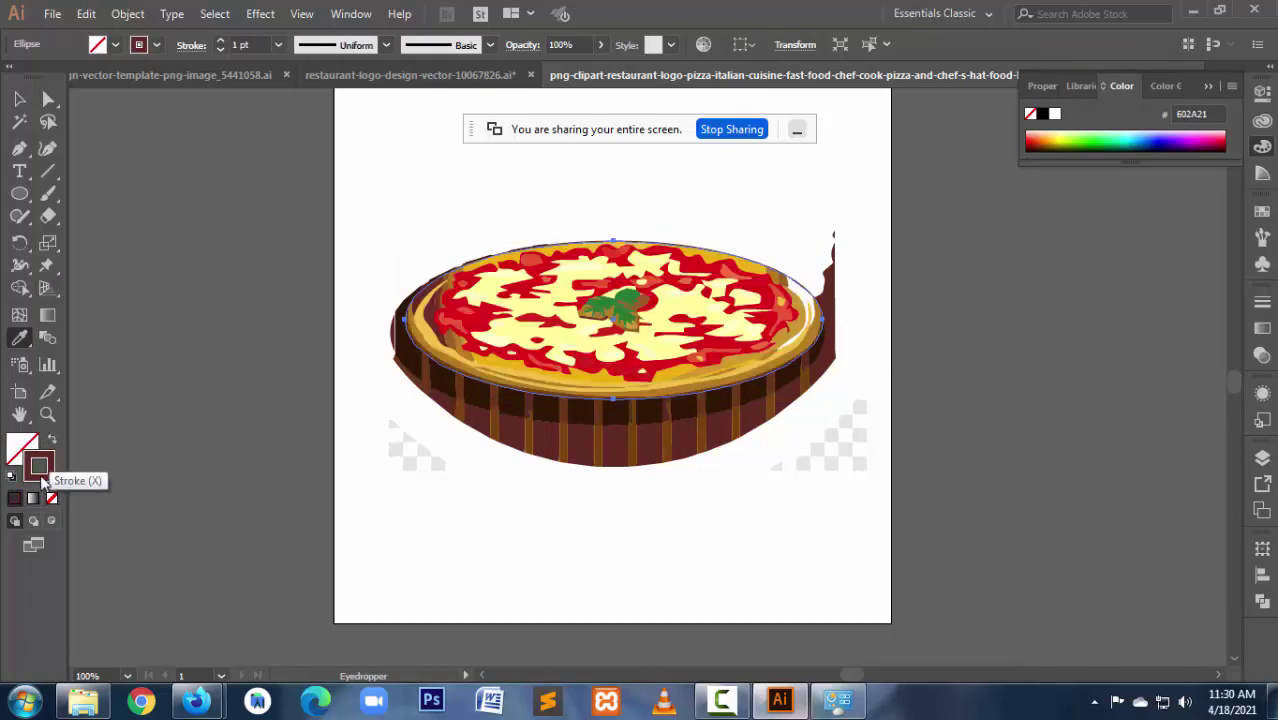
Step: Raise the ellipse stroke weight to 9 pt, then deselect and pick the thin dark right-edge path
click(221, 42)
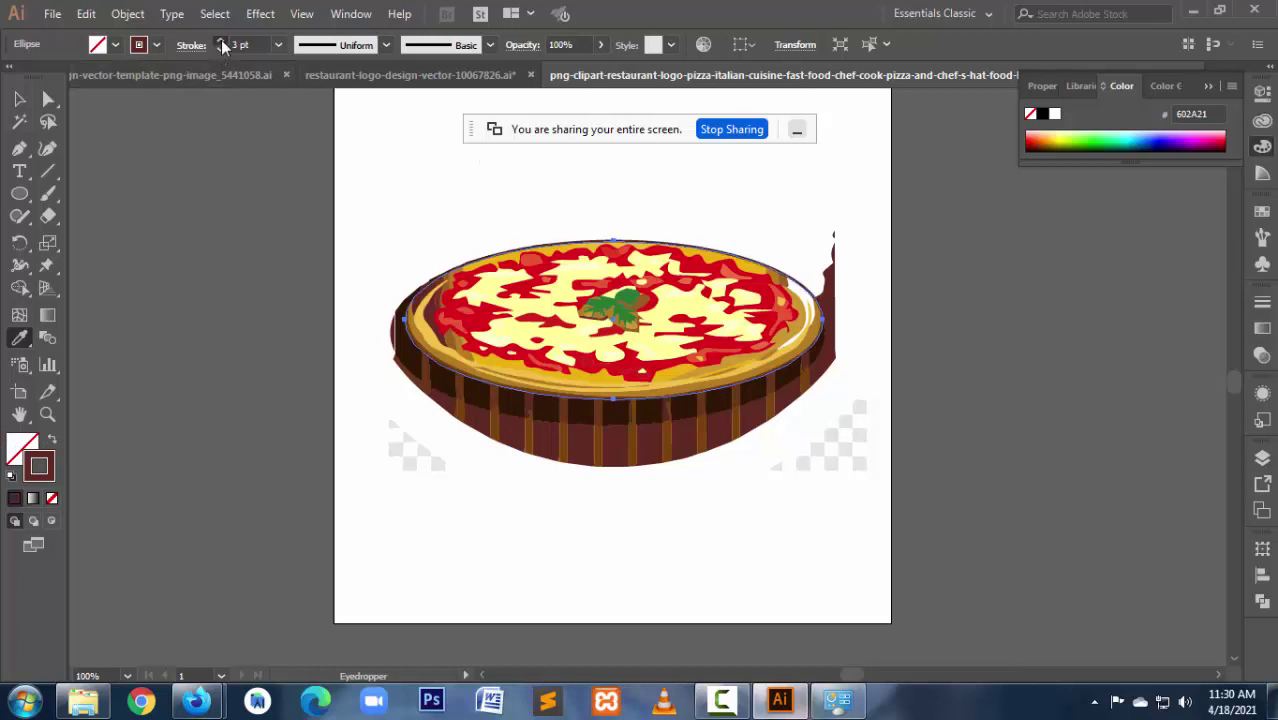
click(221, 42)
click(221, 42)
click(221, 42)
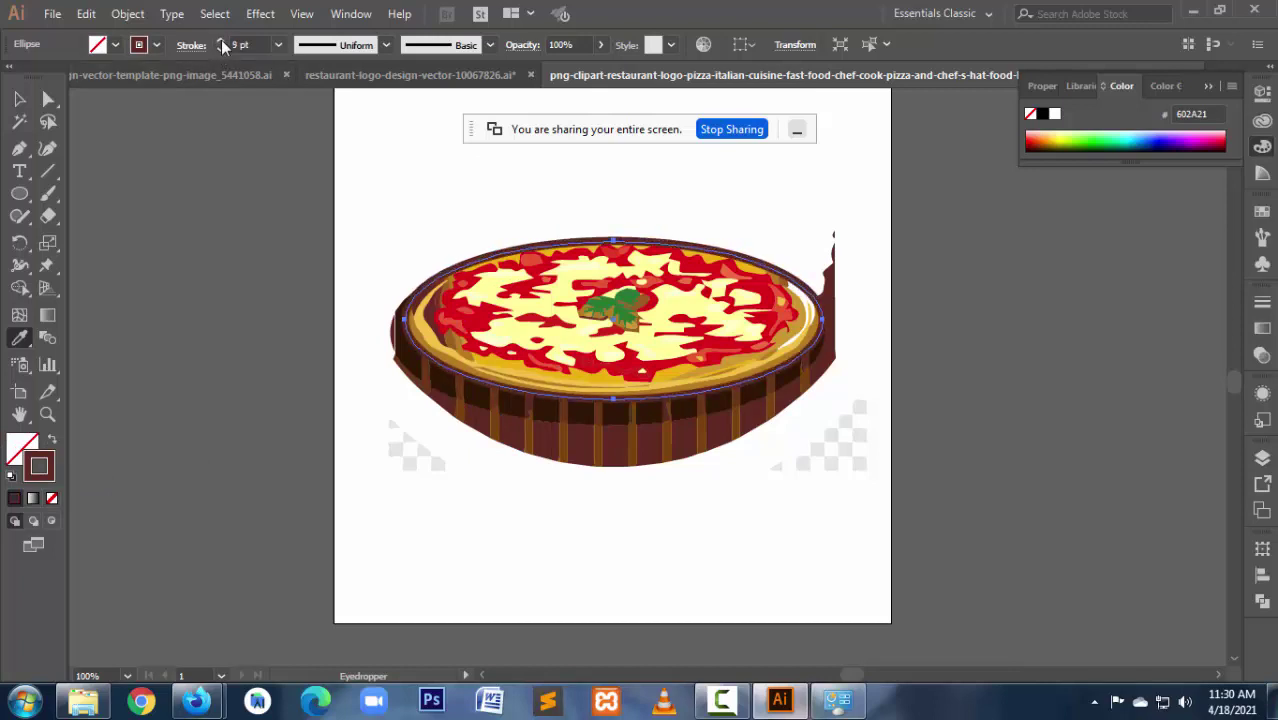
click(19, 98)
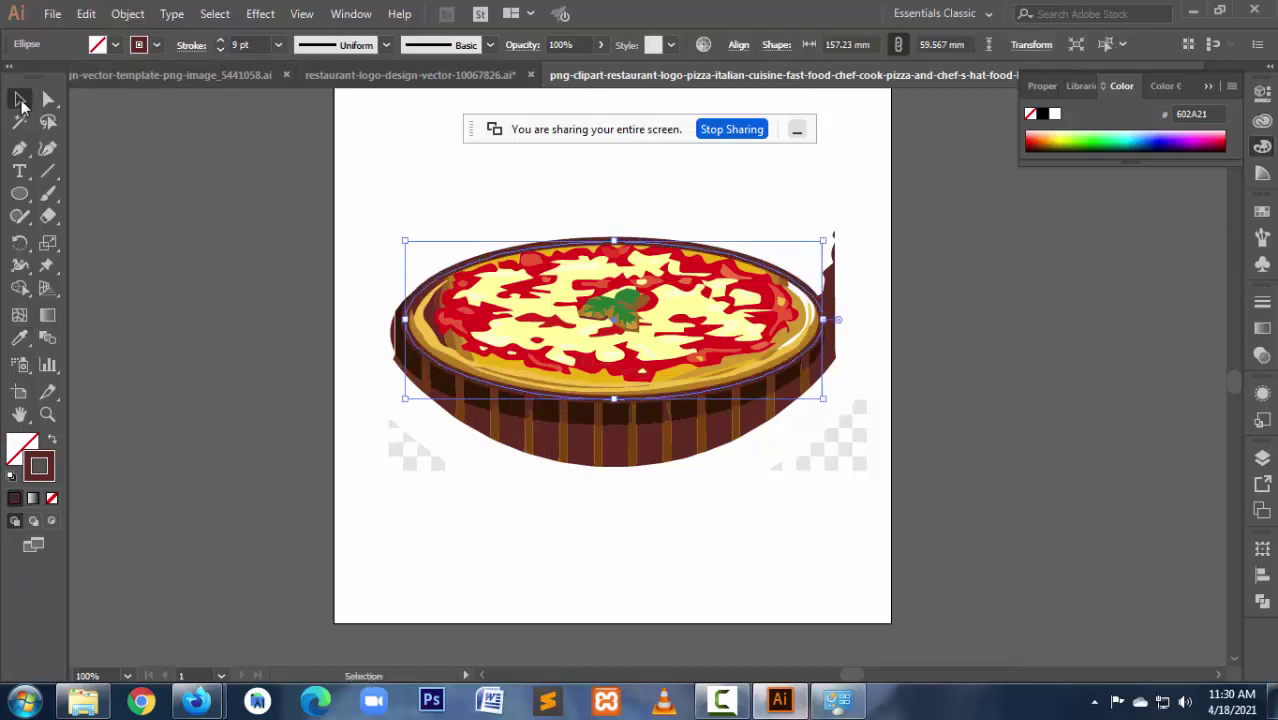
click(530, 279)
click(836, 287)
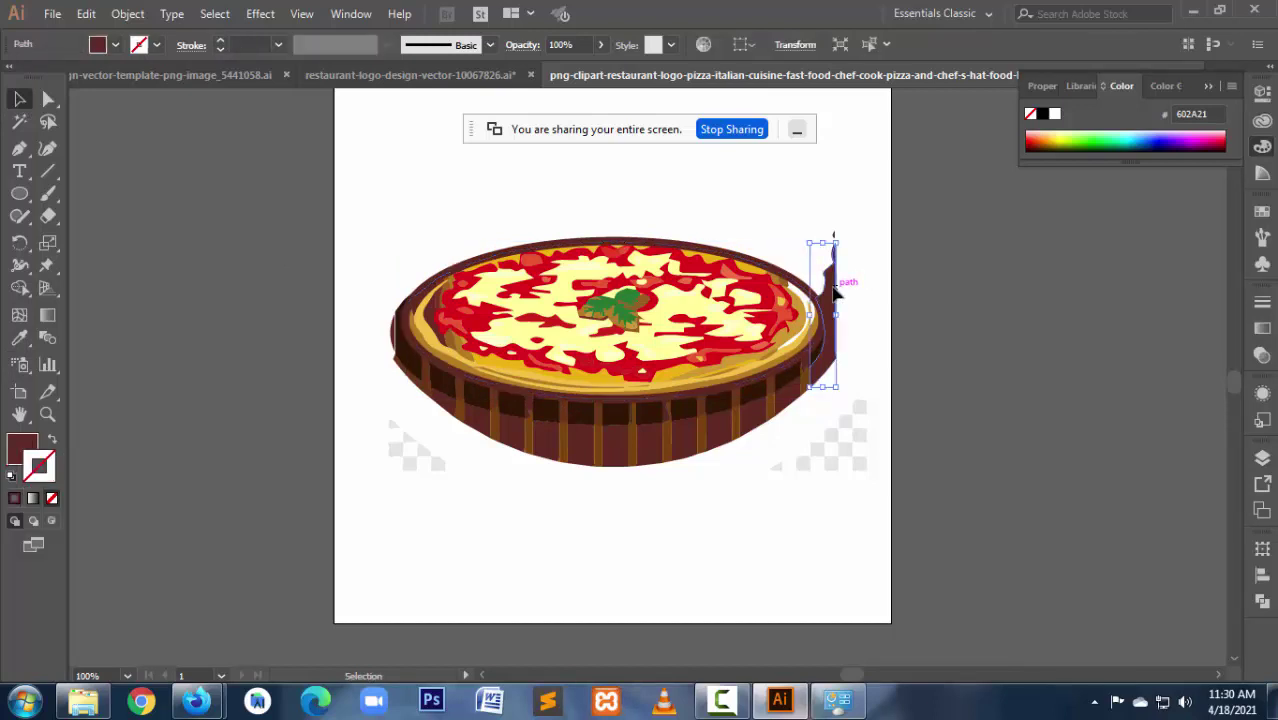
Step: Delete the dark right-edge path and the leftover pieces on the pizza's right rim
key(Delete)
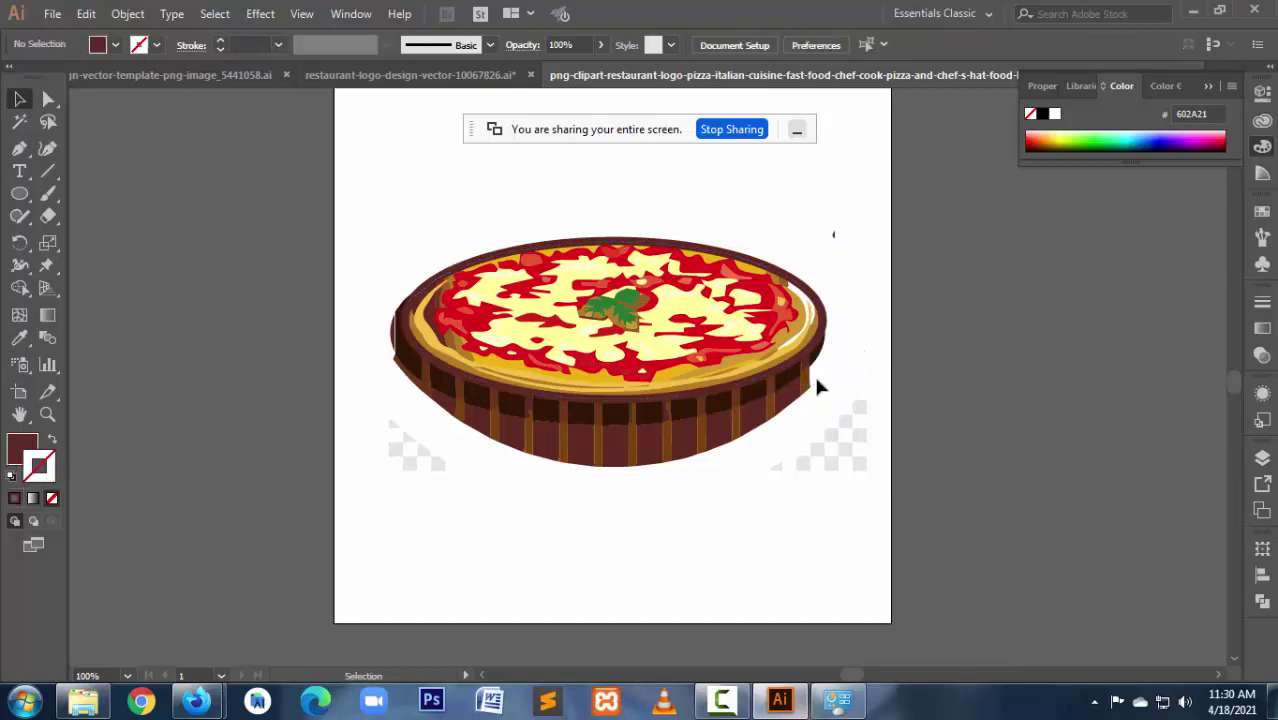
click(787, 432)
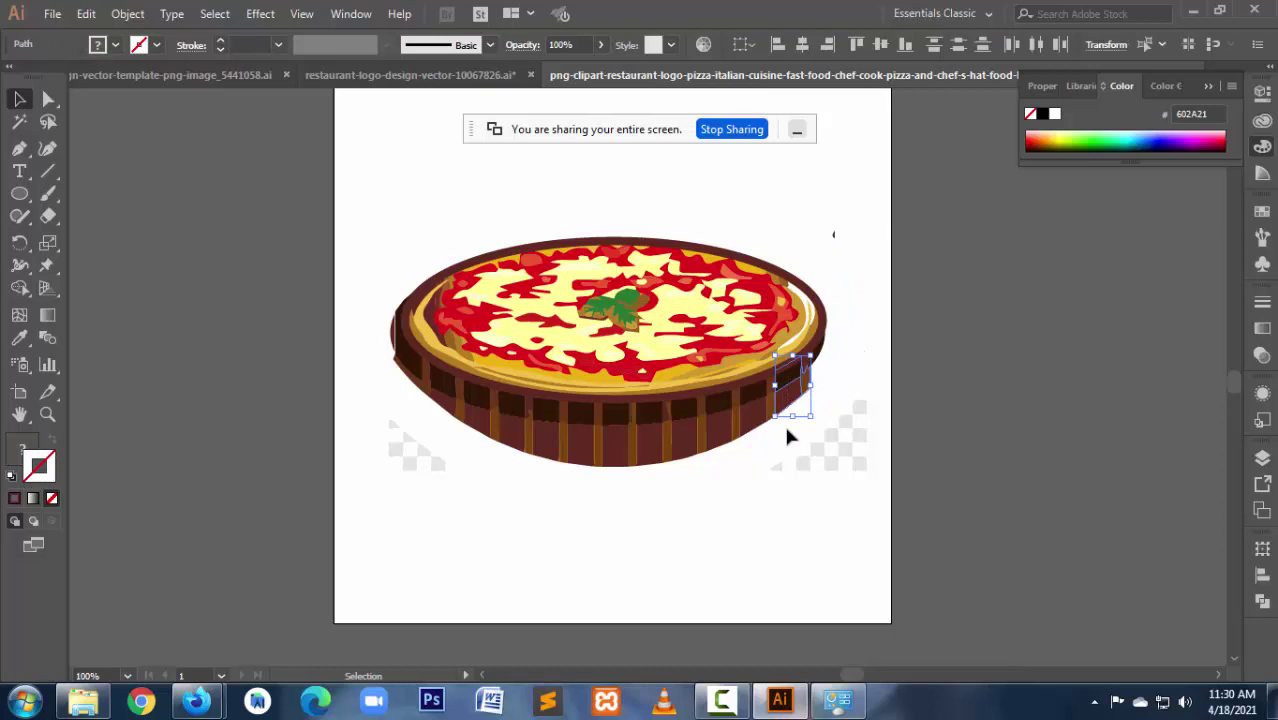
key(Delete)
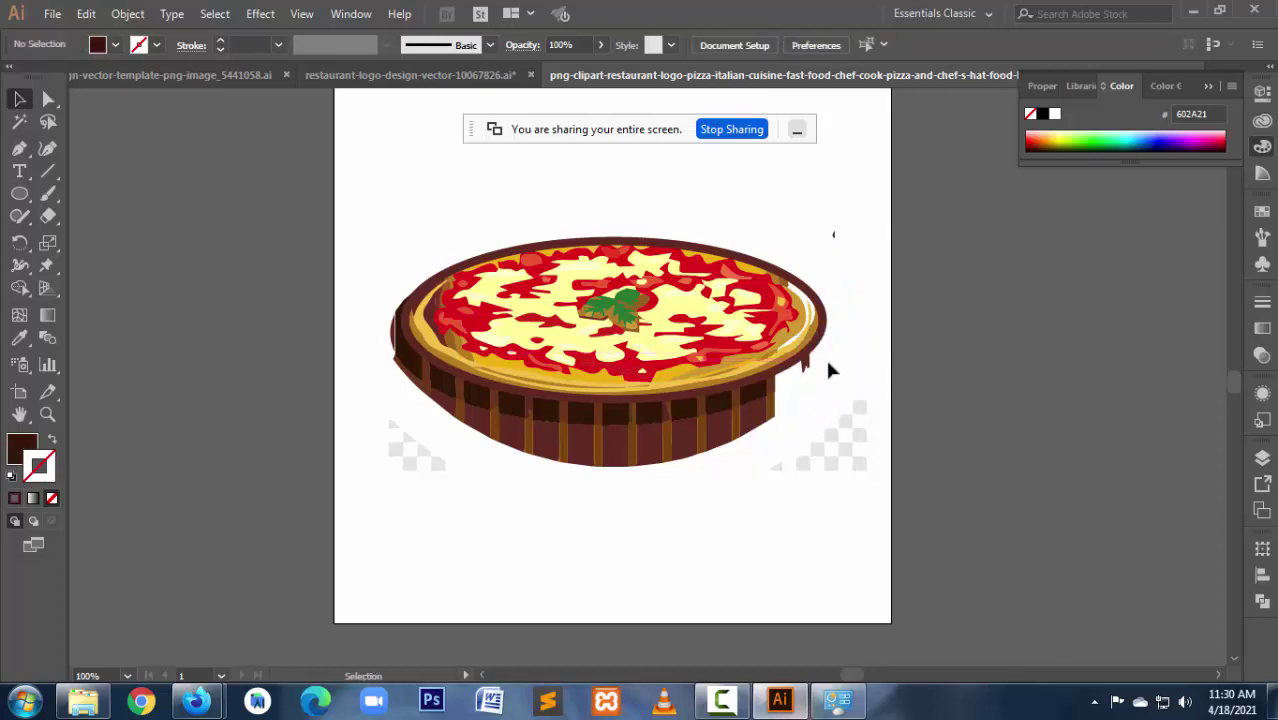
click(805, 364)
key(Delete)
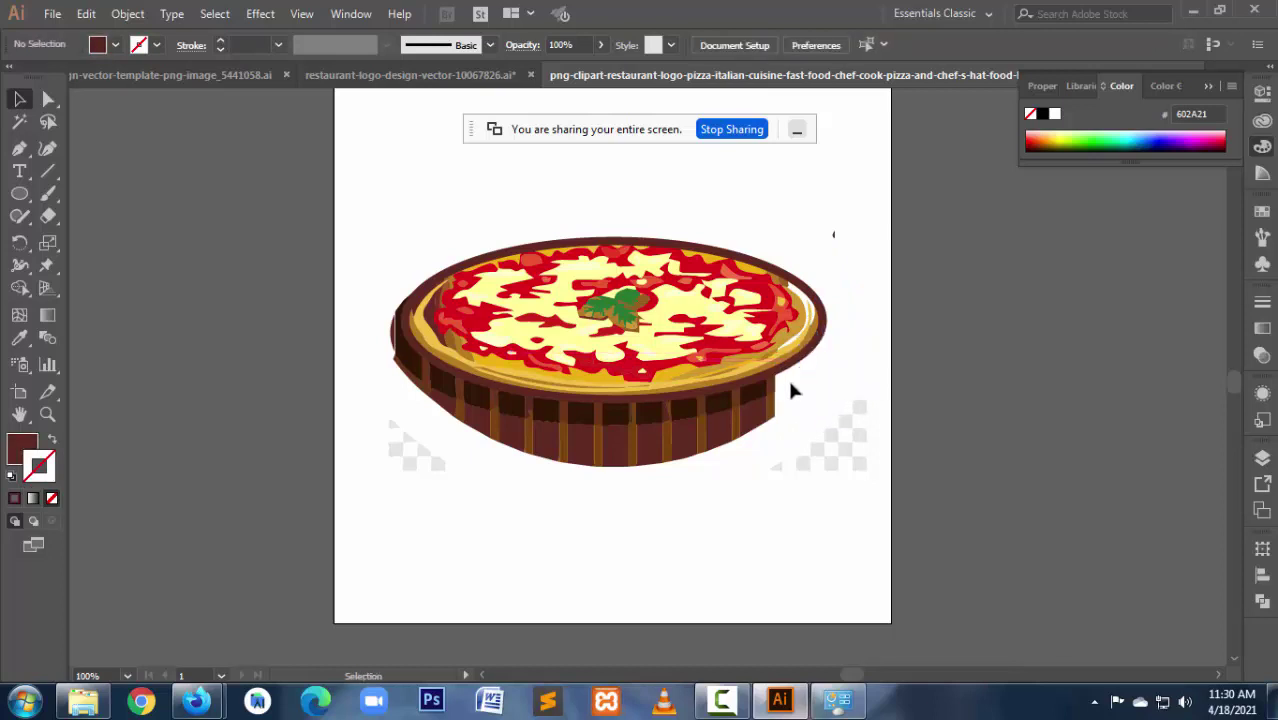
Step: Delete the brown pizza base, the lower-right leg fragment and the grey checker squares
drag(795, 395, 422, 518)
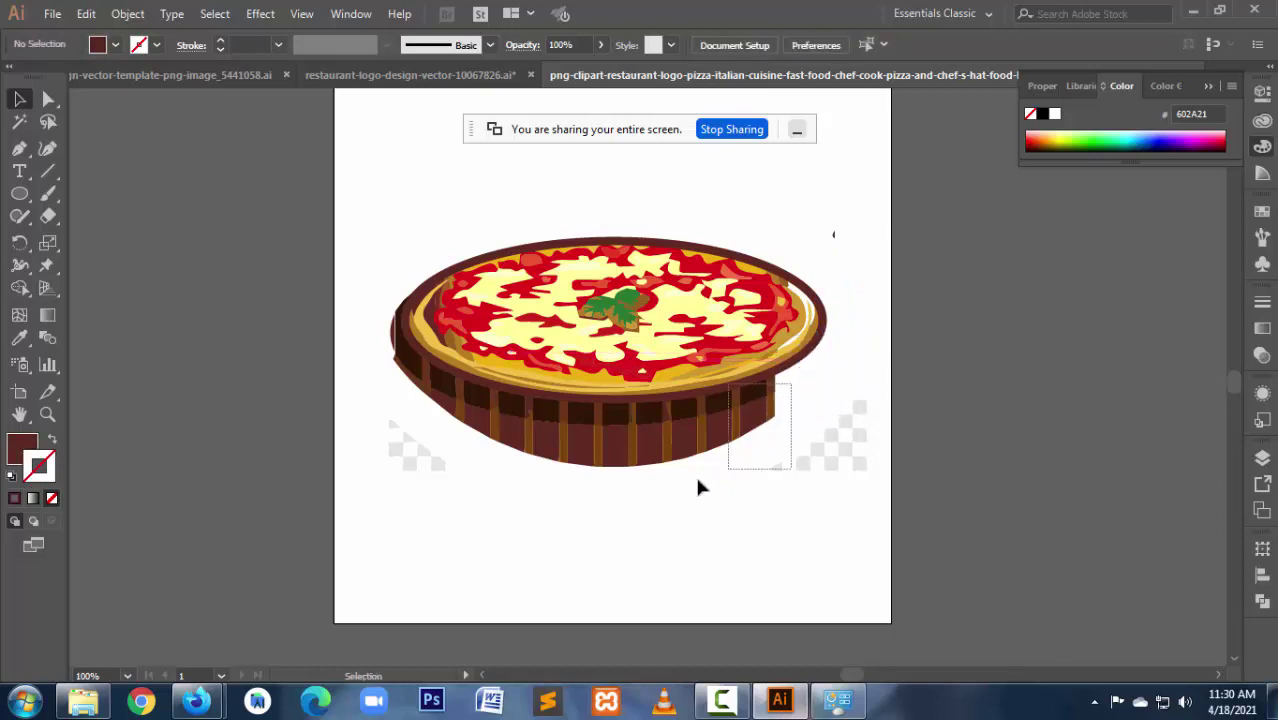
click(641, 484)
drag(360, 400, 851, 540)
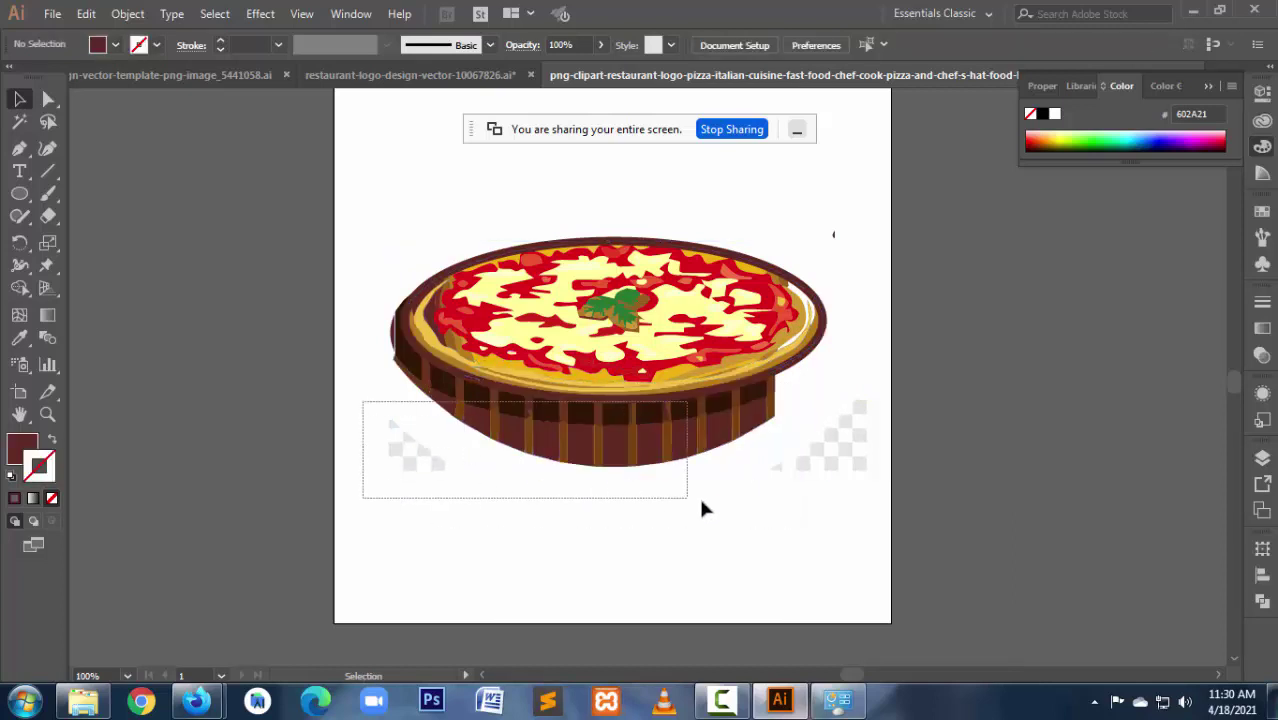
key(Delete)
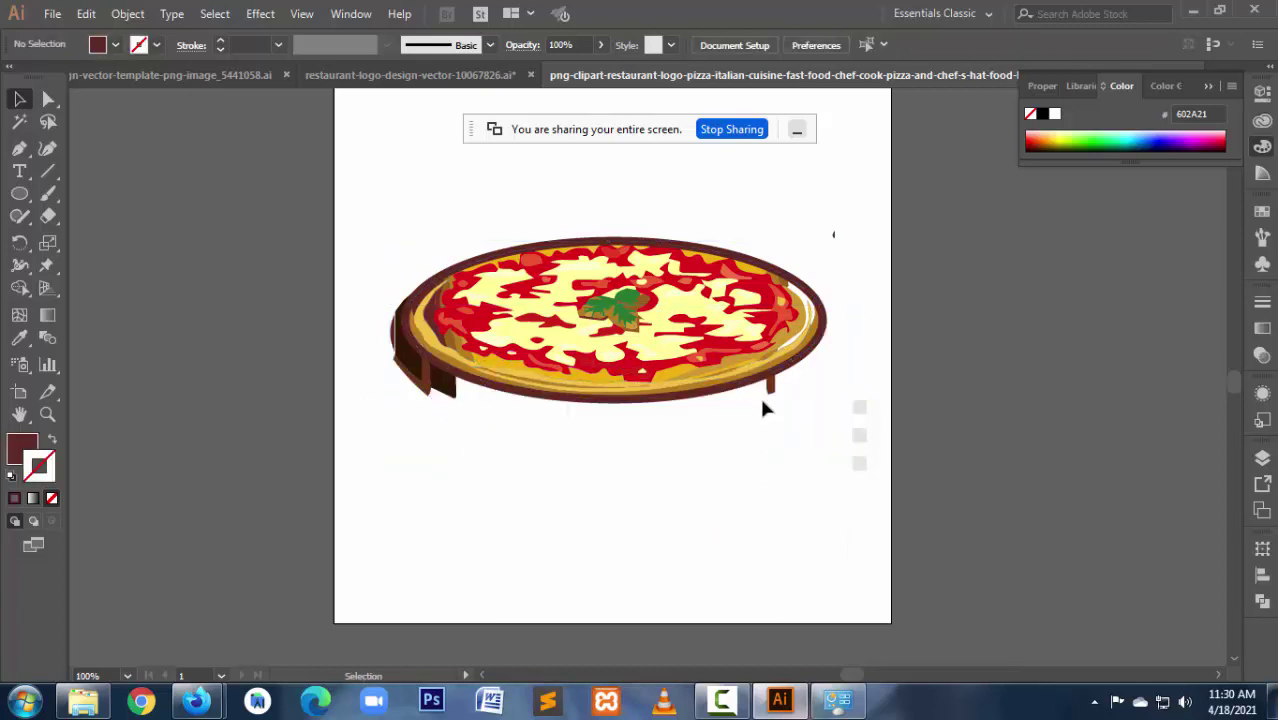
mouse_move(763, 396)
mouse_down()
mouse_move(884, 457)
mouse_move(933, 518)
mouse_up()
key(Delete)
Step: Remove the brown crust fragments on the left edge, then confirm no leftovers remain
drag(417, 422, 417, 422)
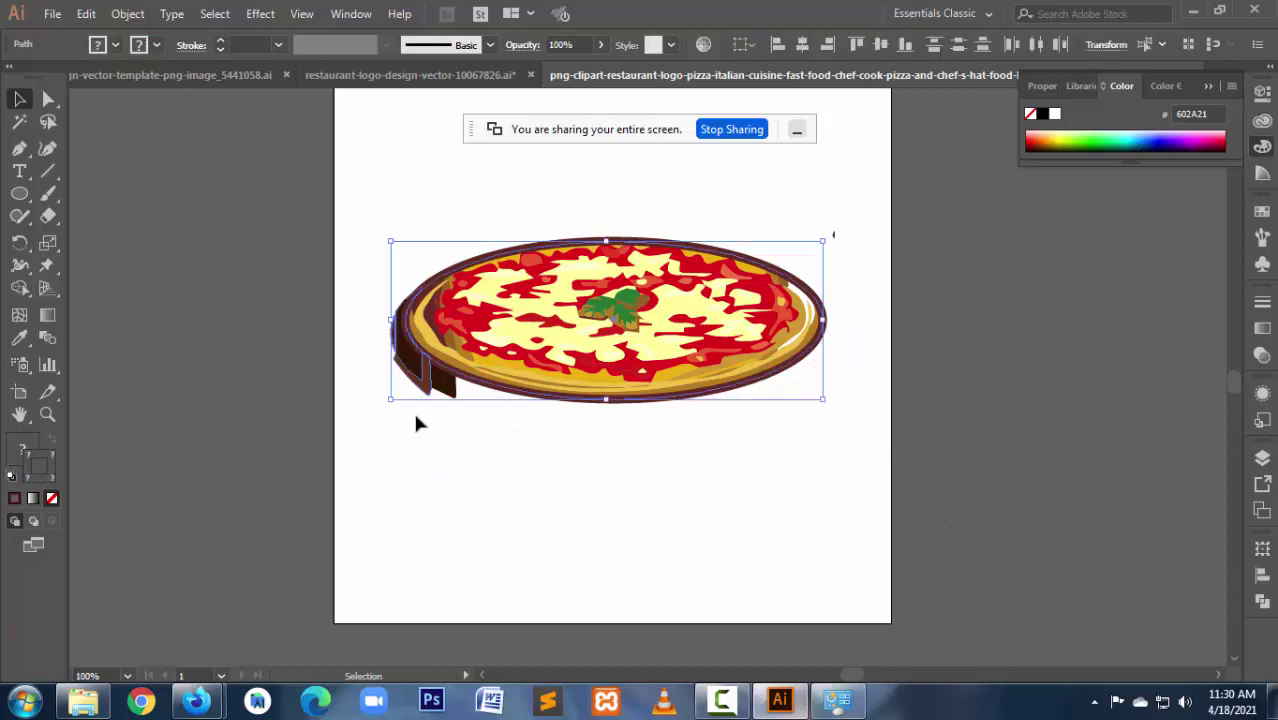
click(391, 402)
drag(424, 410, 421, 404)
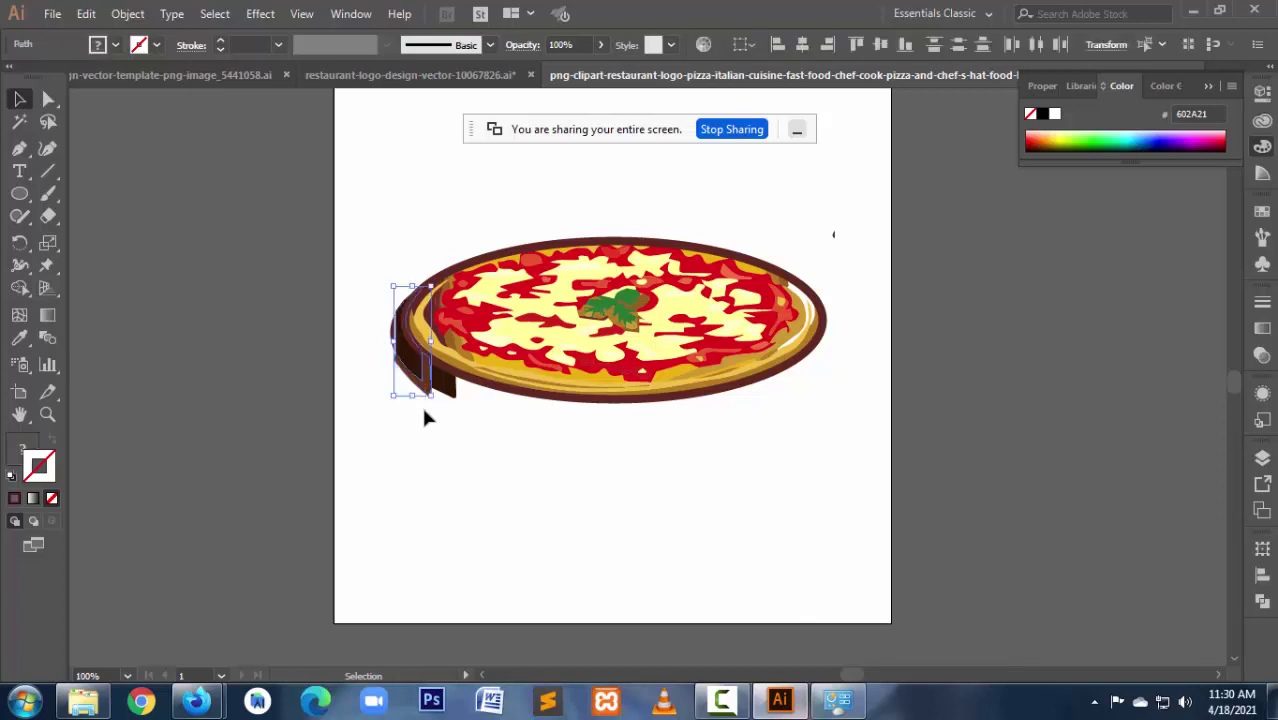
click(406, 381)
key(Delete)
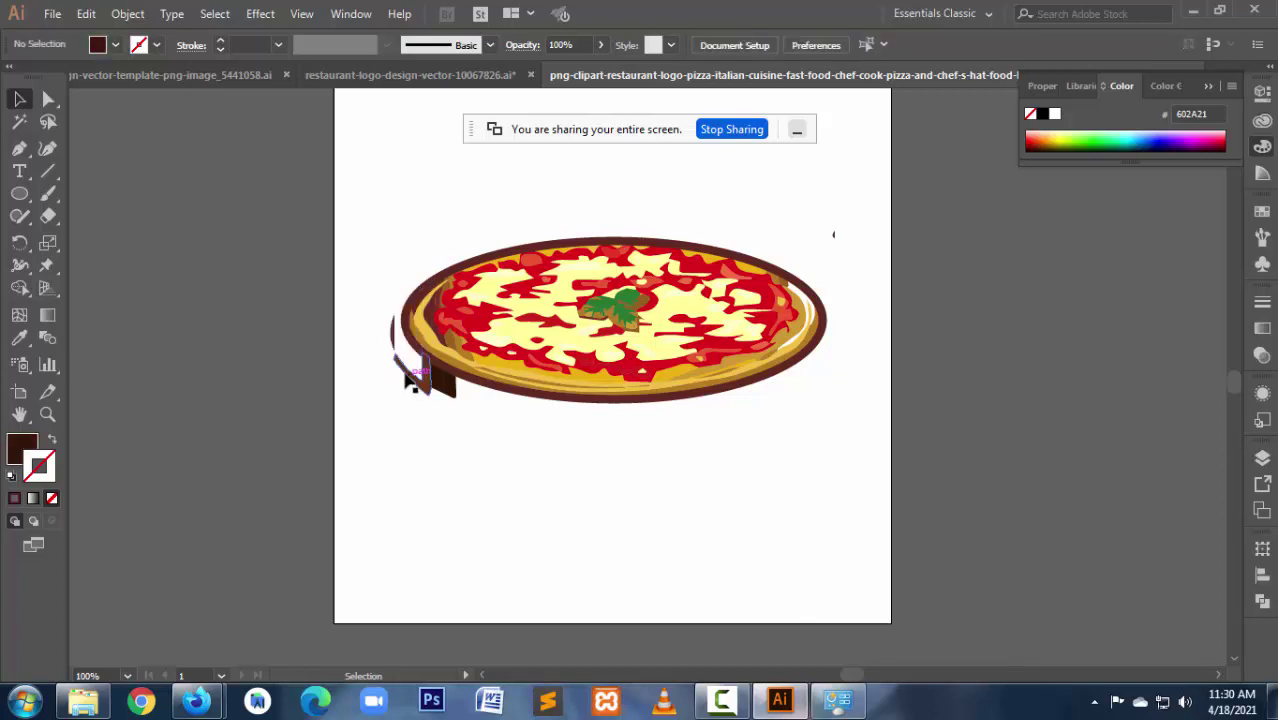
click(415, 375)
key(Delete)
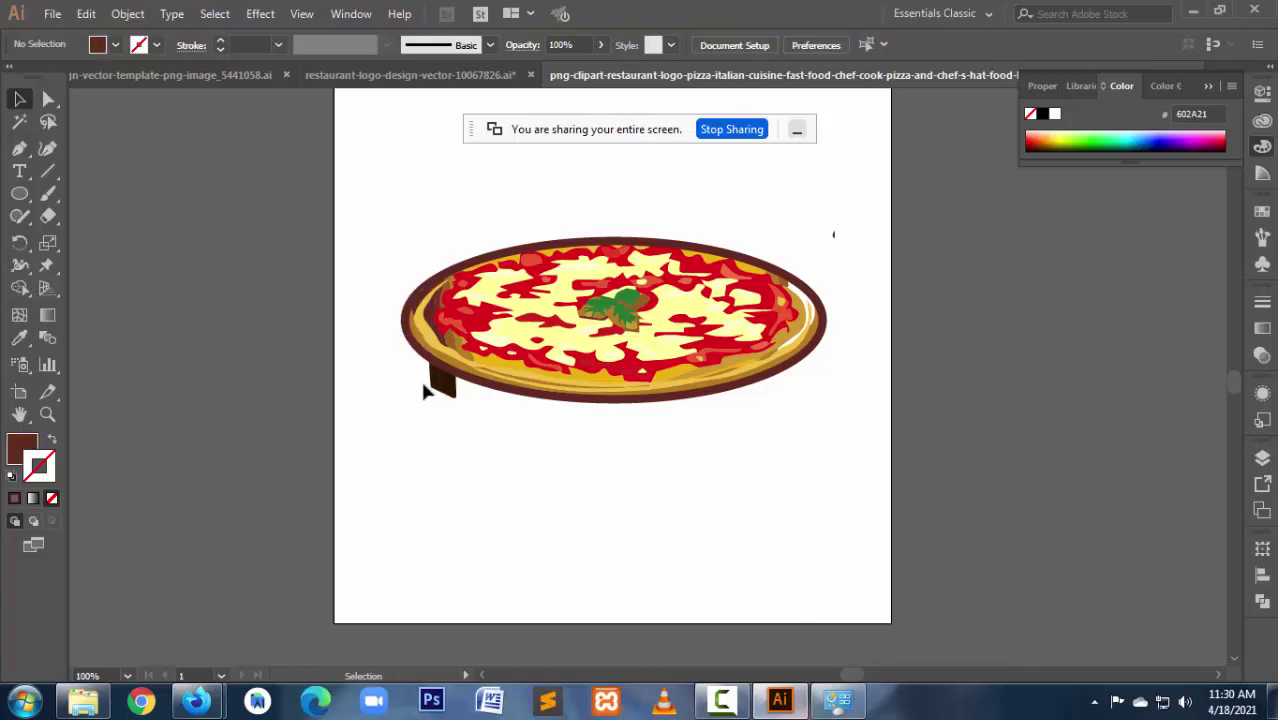
click(439, 391)
key(Delete)
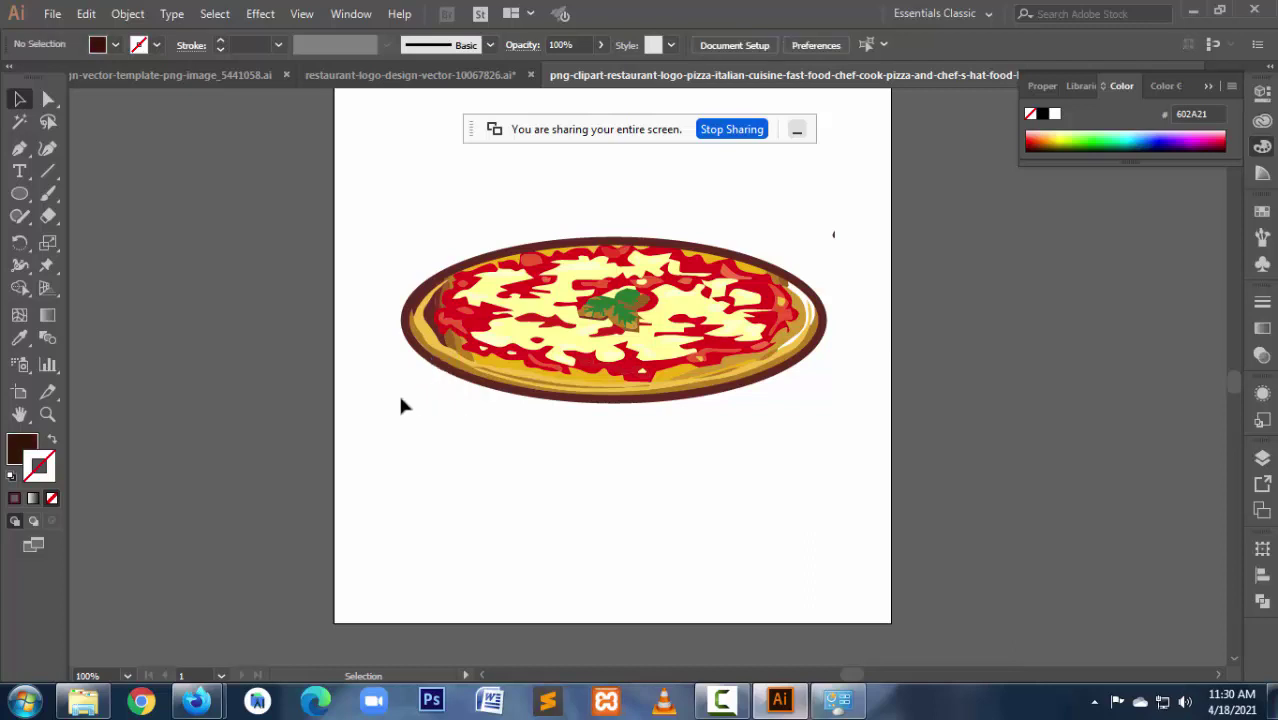
drag(378, 224, 905, 472)
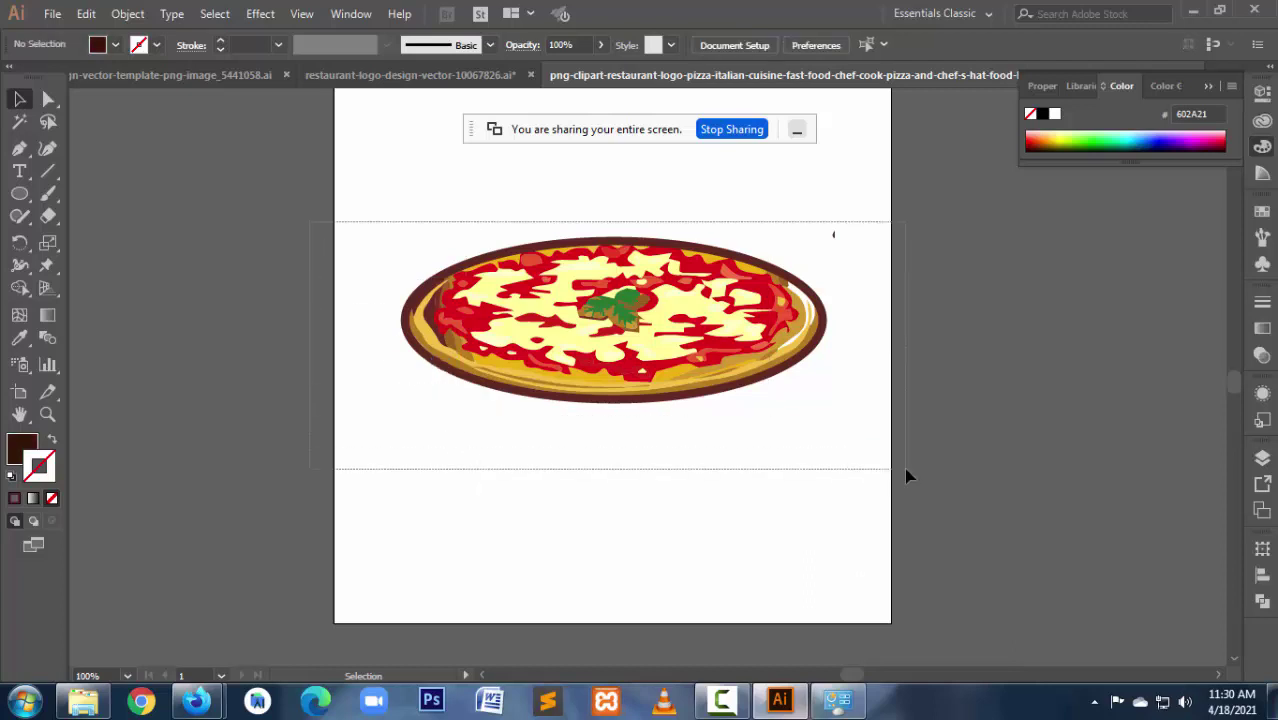
click(755, 443)
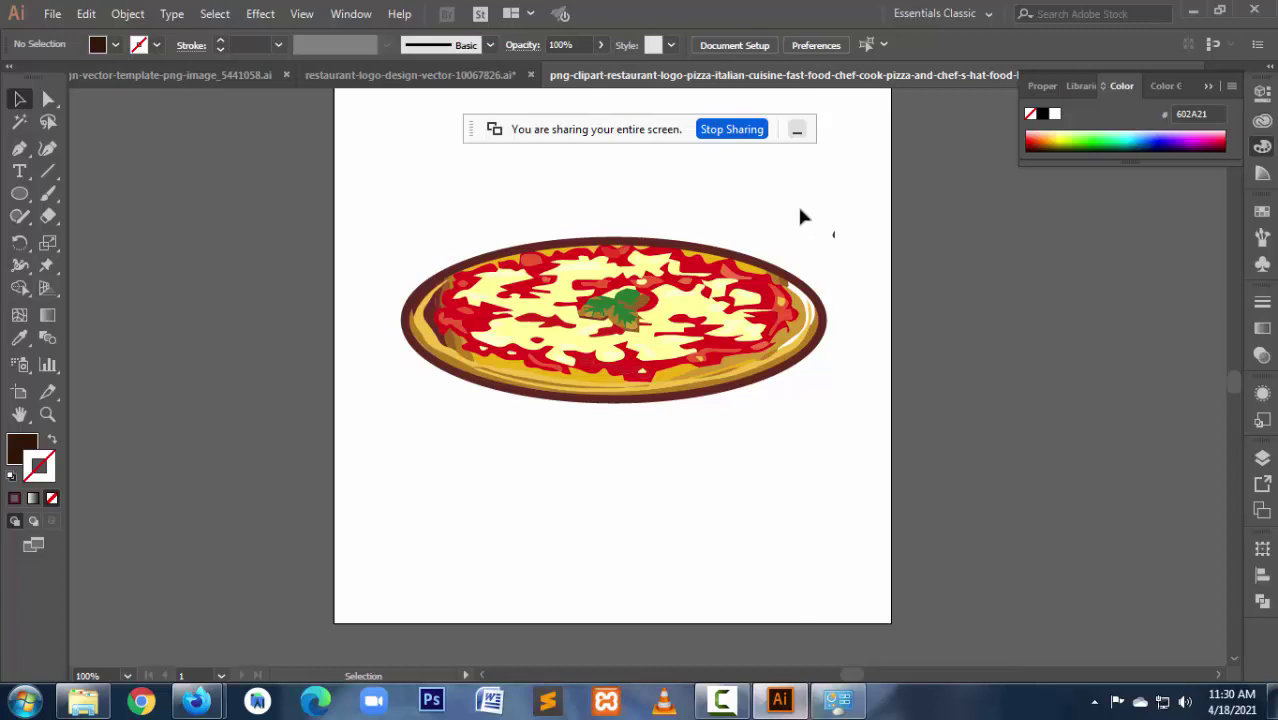
Step: Delete the tiny stray dot and swap the rim ellipse's fill to stroke
drag(861, 248, 868, 268)
key(Delete)
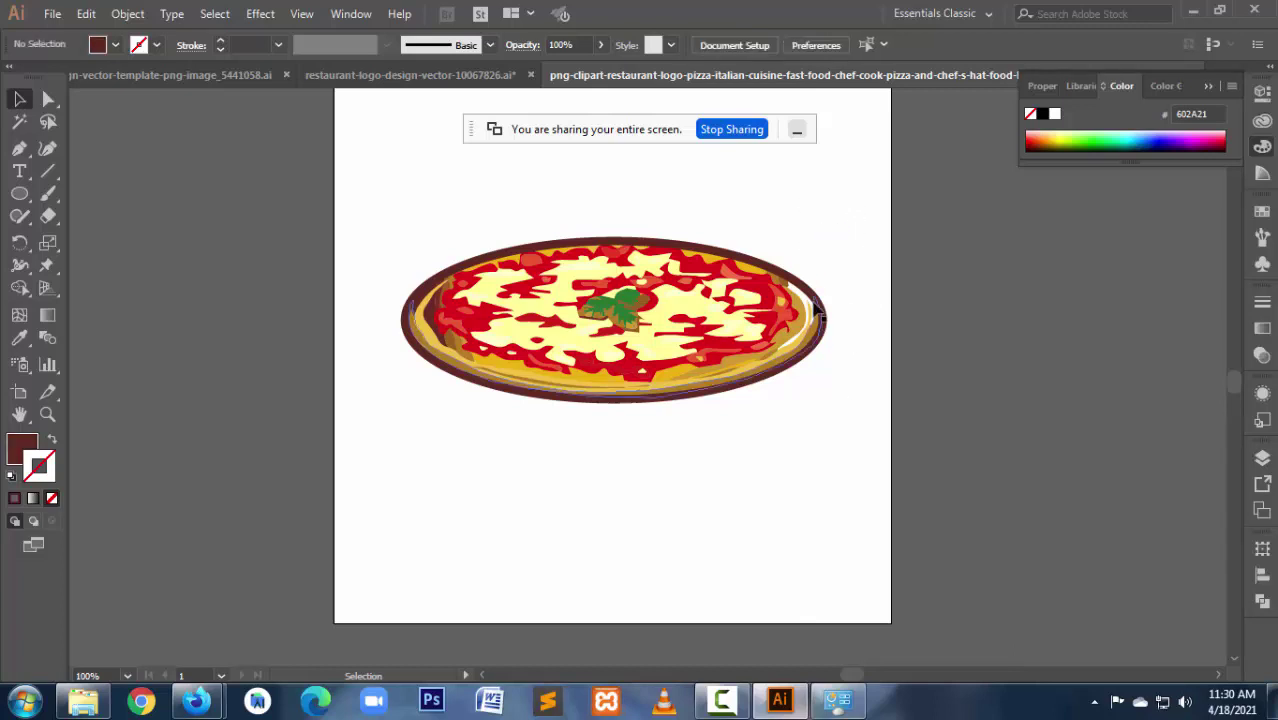
click(819, 305)
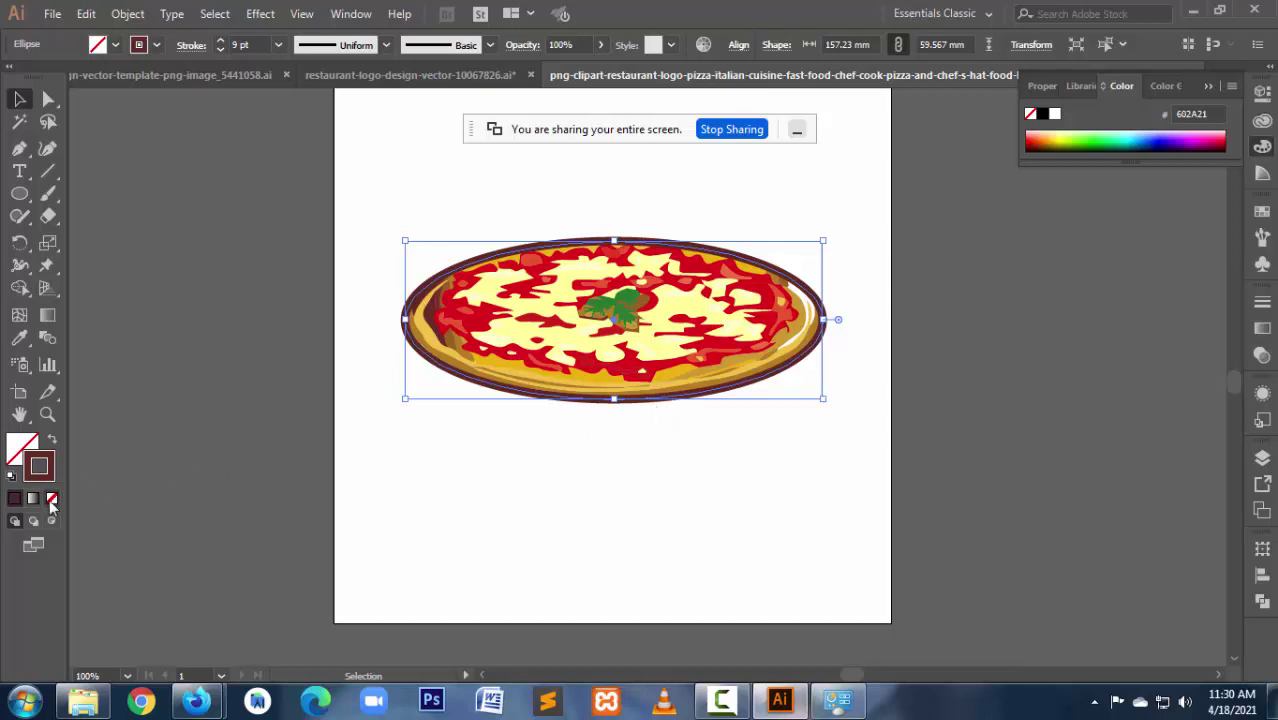
click(49, 441)
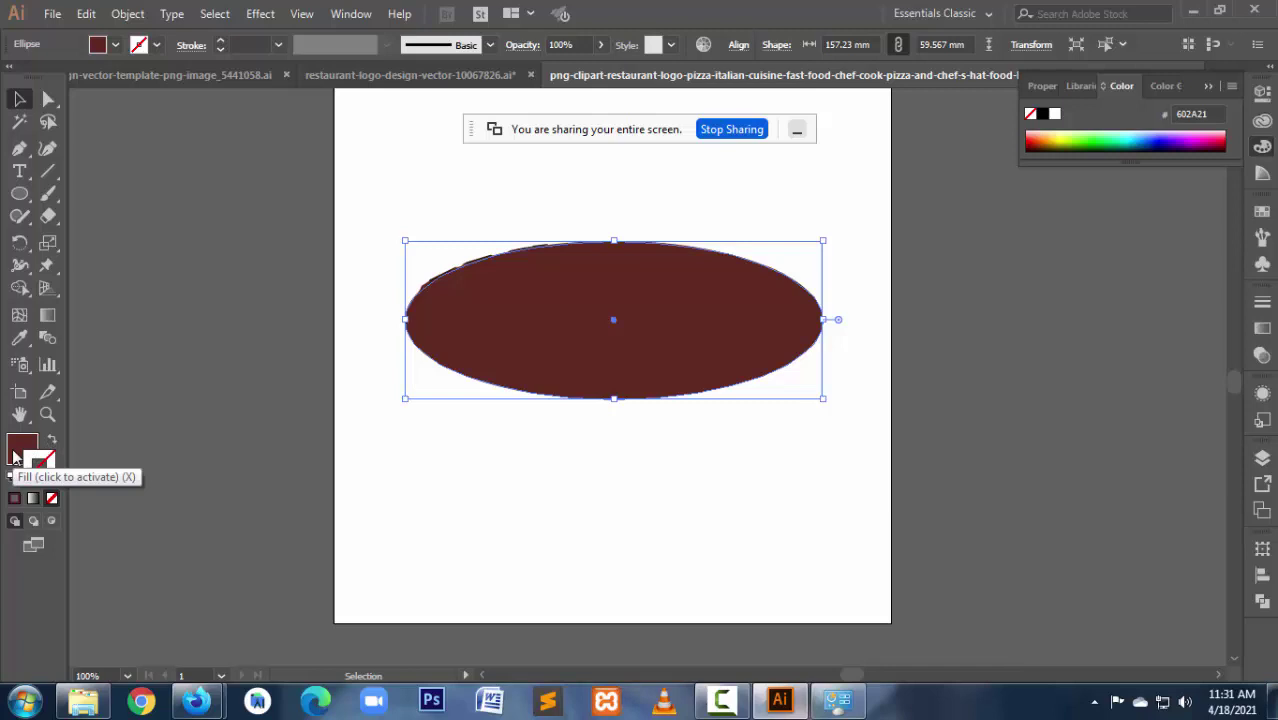
click(44, 470)
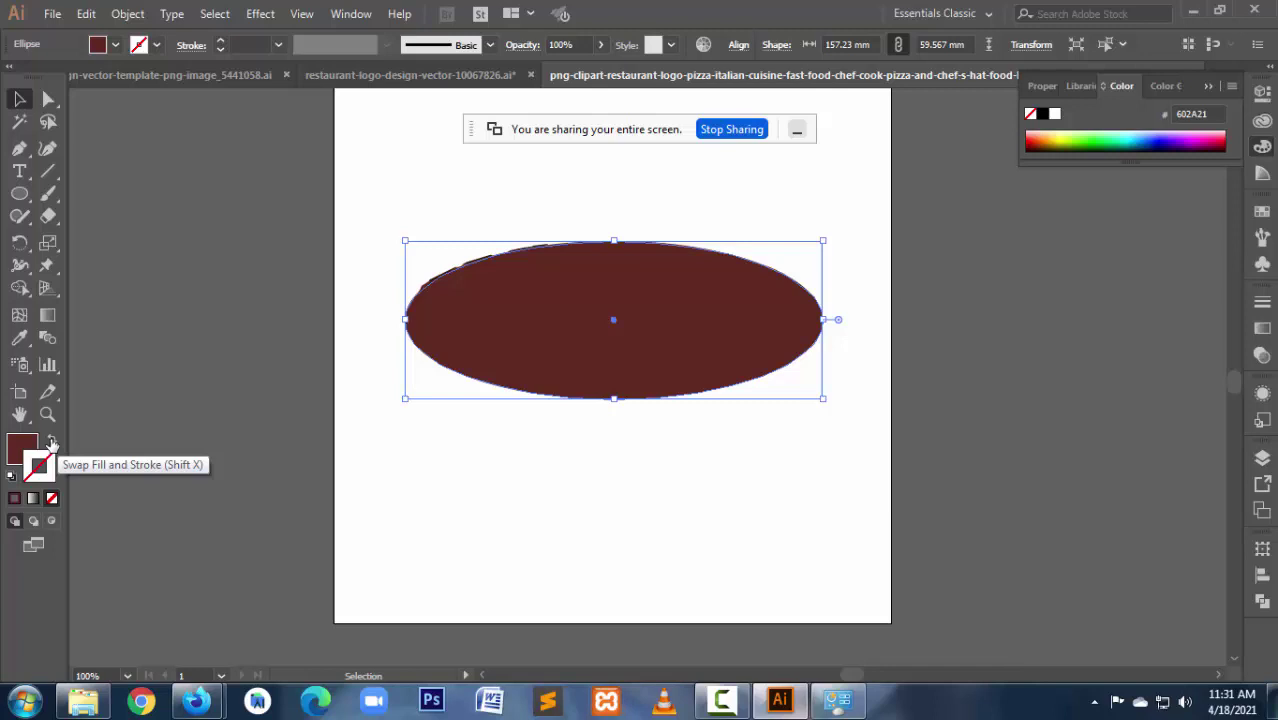
Step: Toggle Swap Fill and Stroke until the ellipse is a brown outline with no fill
click(52, 443)
click(52, 443)
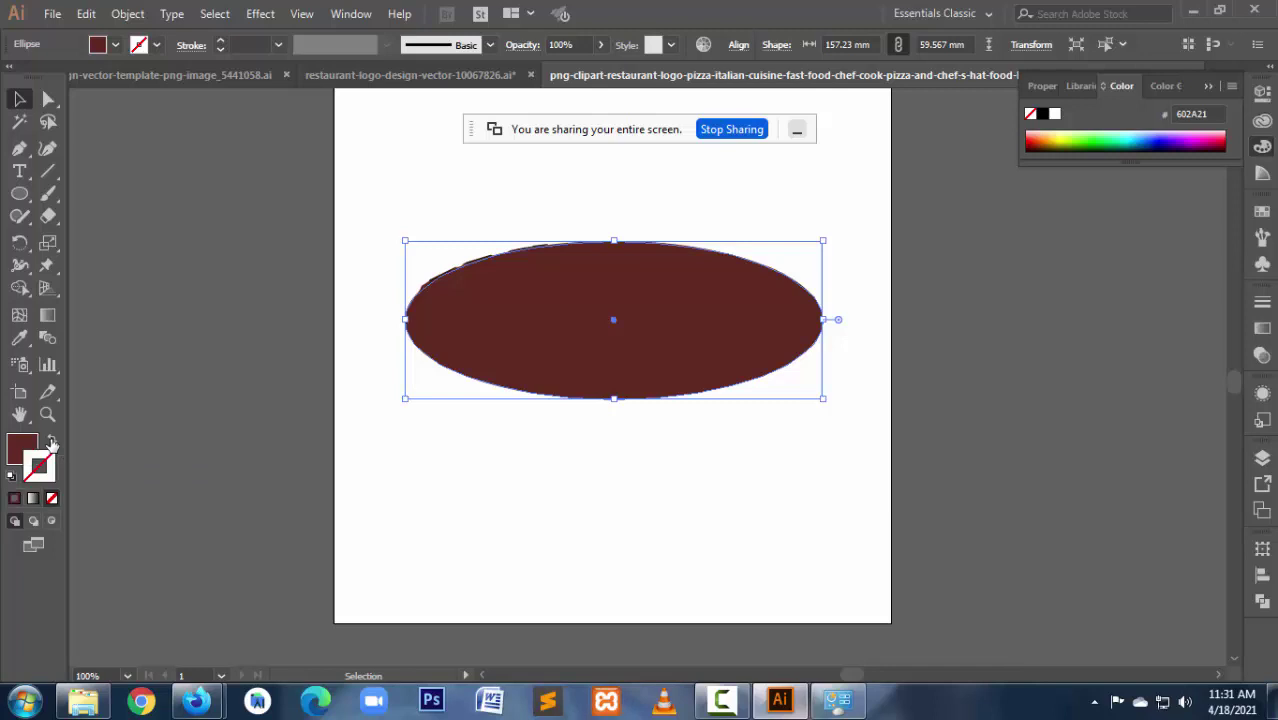
click(52, 443)
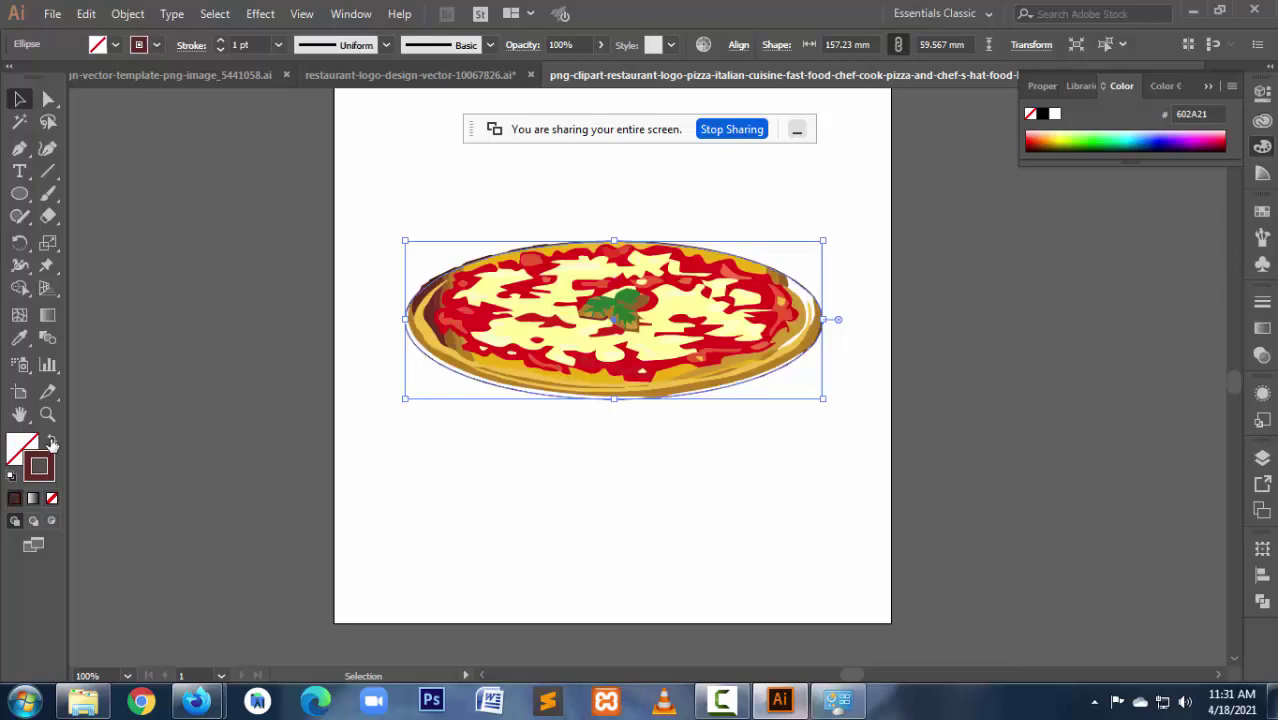
click(52, 443)
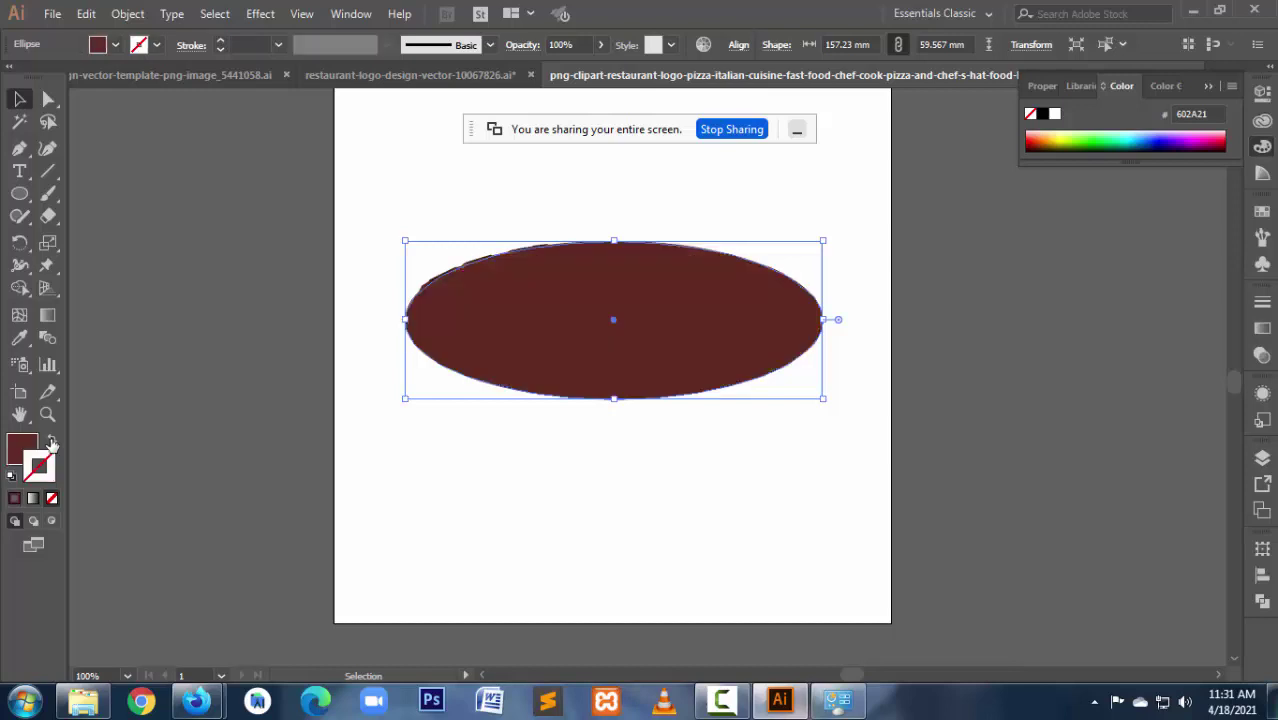
click(52, 443)
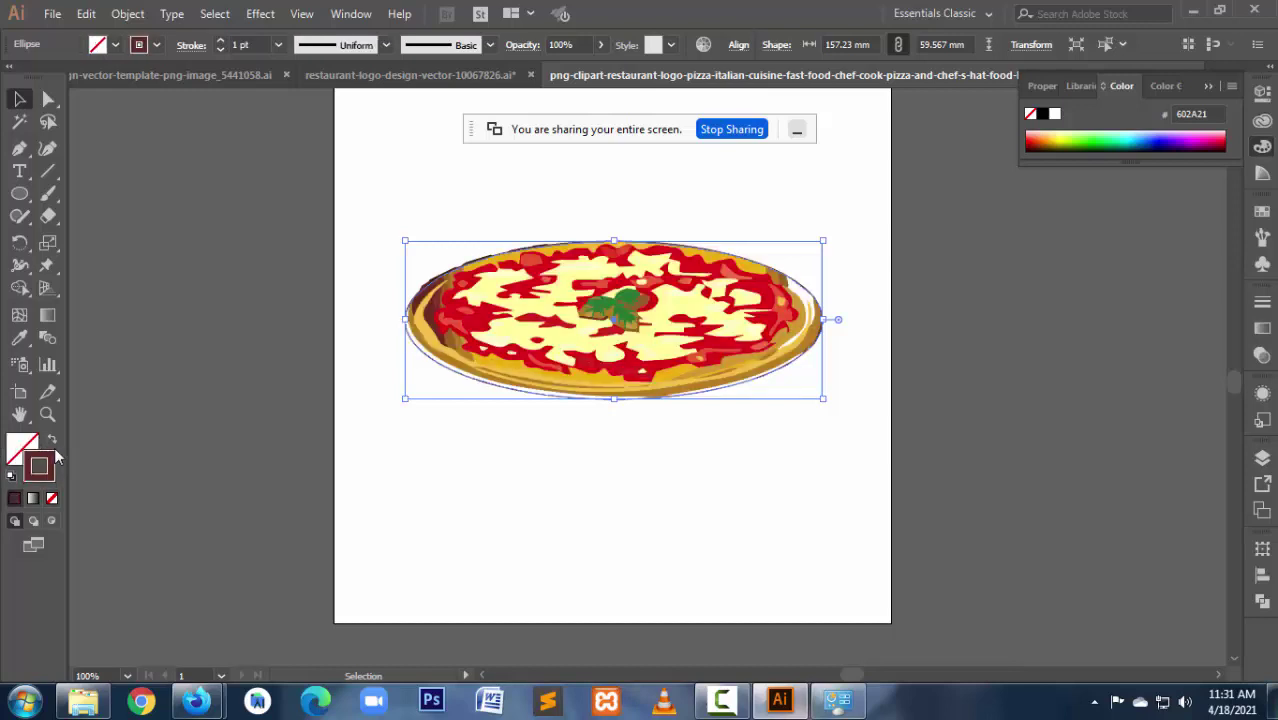
click(52, 443)
click(52, 443)
click(52, 443)
click(52, 443)
Step: Raise the rim stroke to 7 pt and shrink the ellipse to about 148 × 56 mm
click(221, 41)
click(221, 41)
click(221, 41)
click(221, 41)
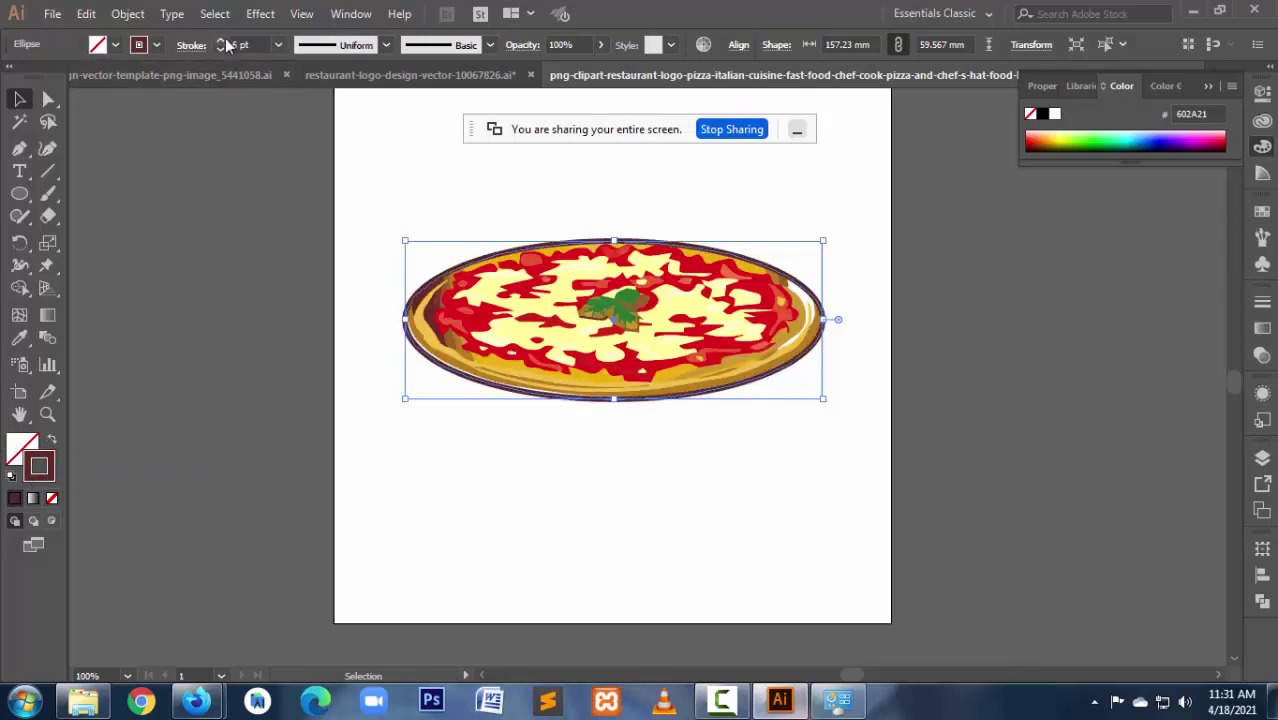
click(221, 41)
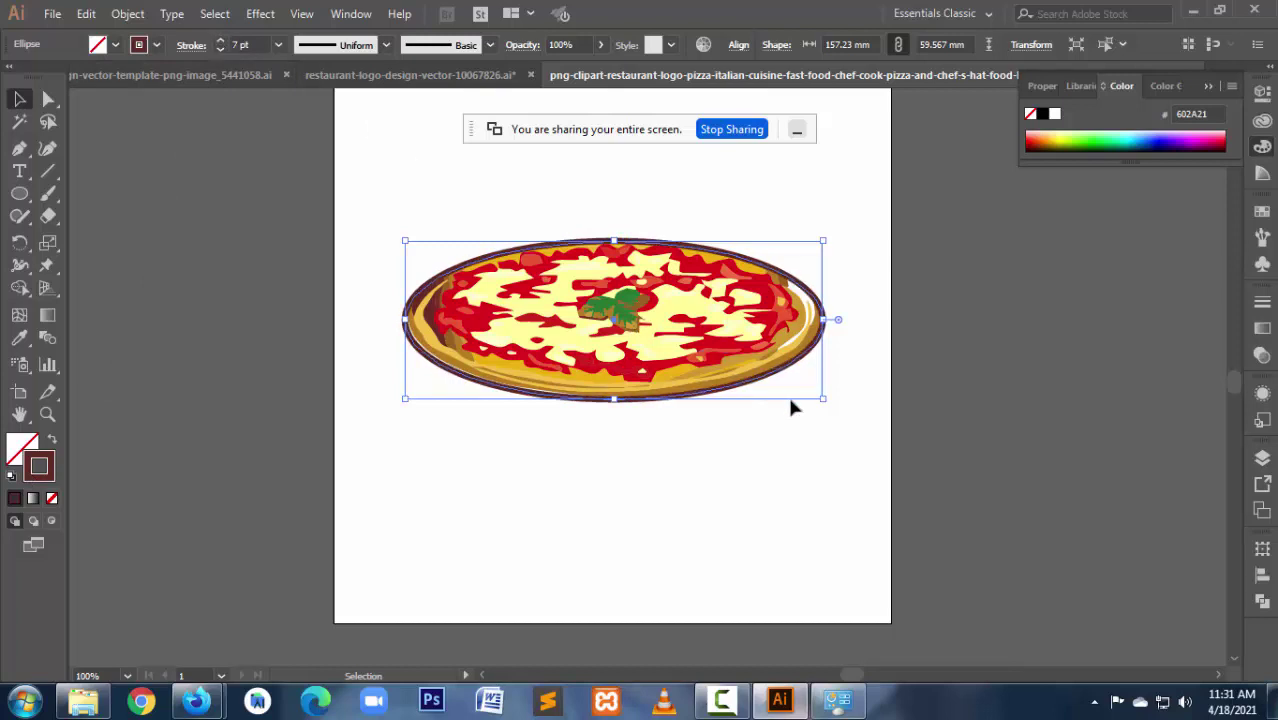
drag(822, 398, 822, 396)
click(725, 458)
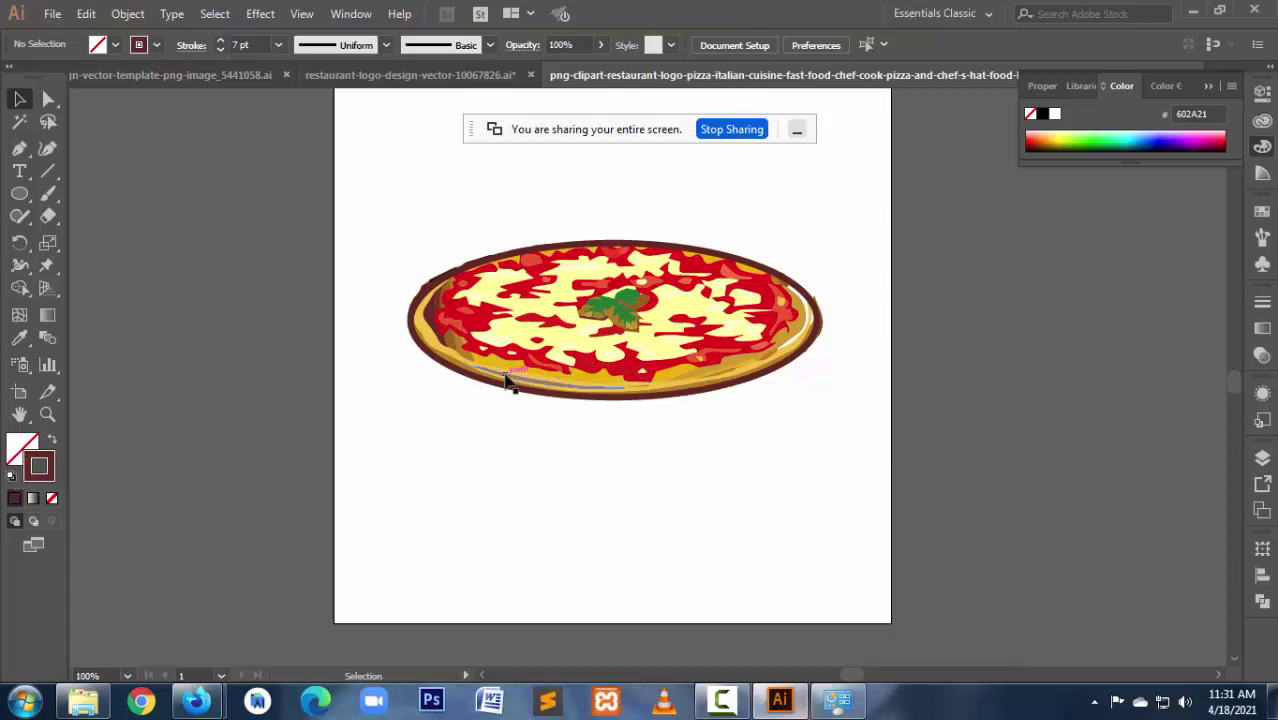
Step: Inspect the stroke and fill colour settings and close both dialogs without changes
double_click(43, 473)
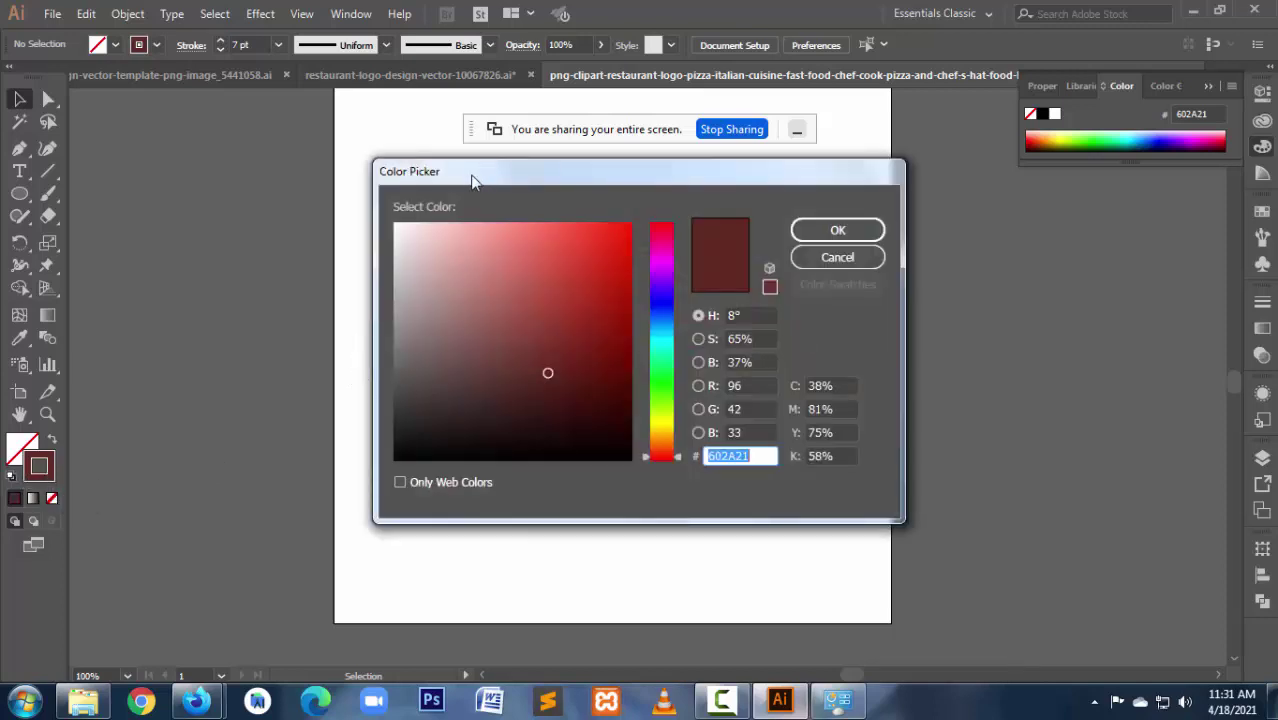
drag(470, 175, 922, 189)
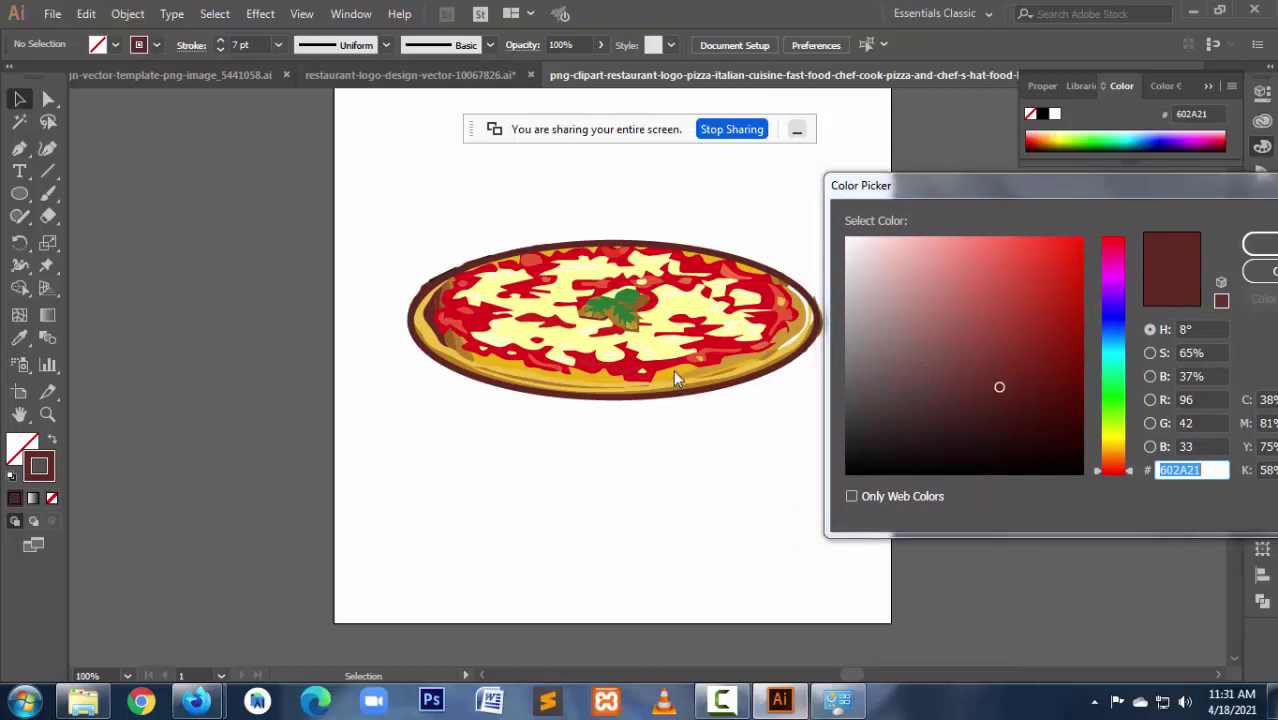
drag(1155, 190, 832, 247)
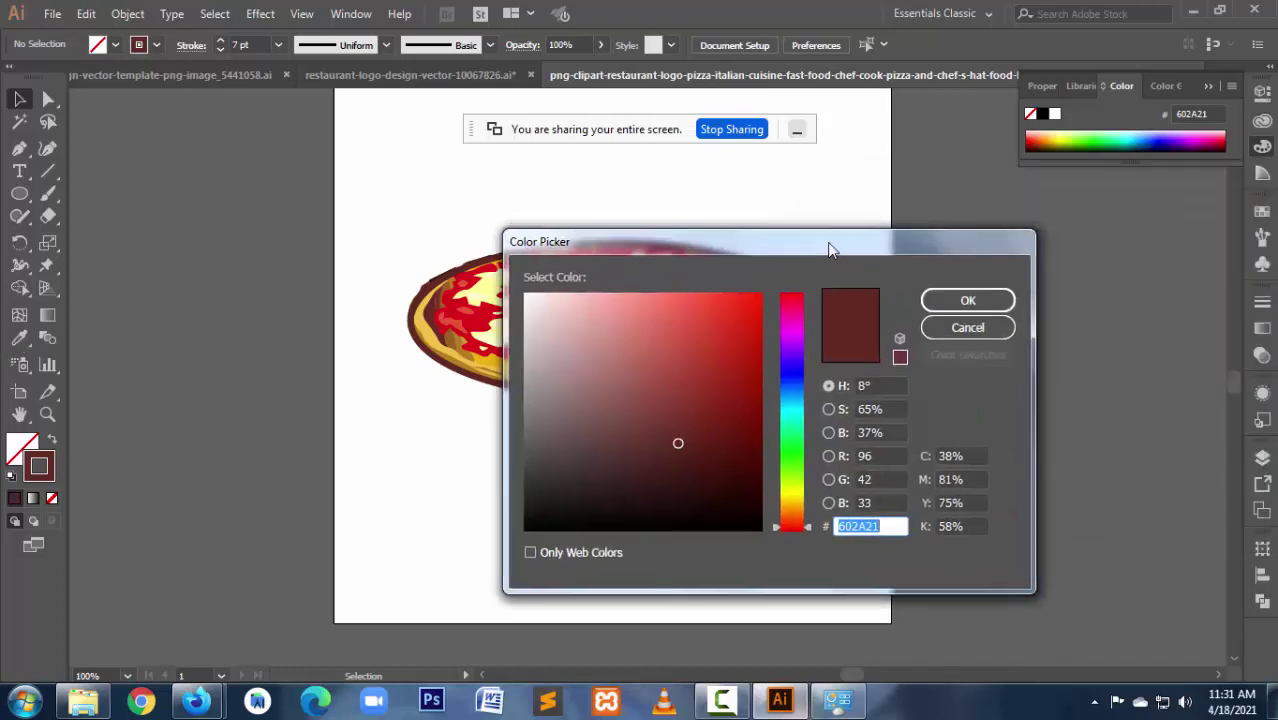
click(965, 328)
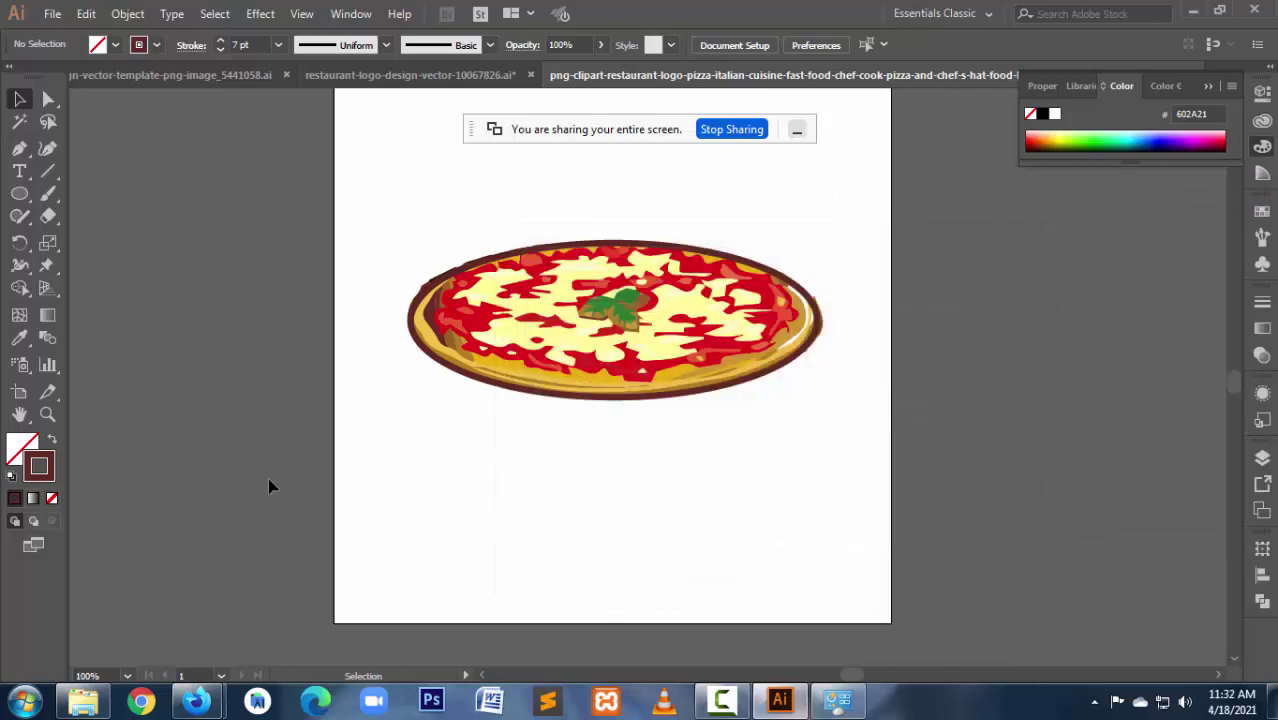
double_click(24, 450)
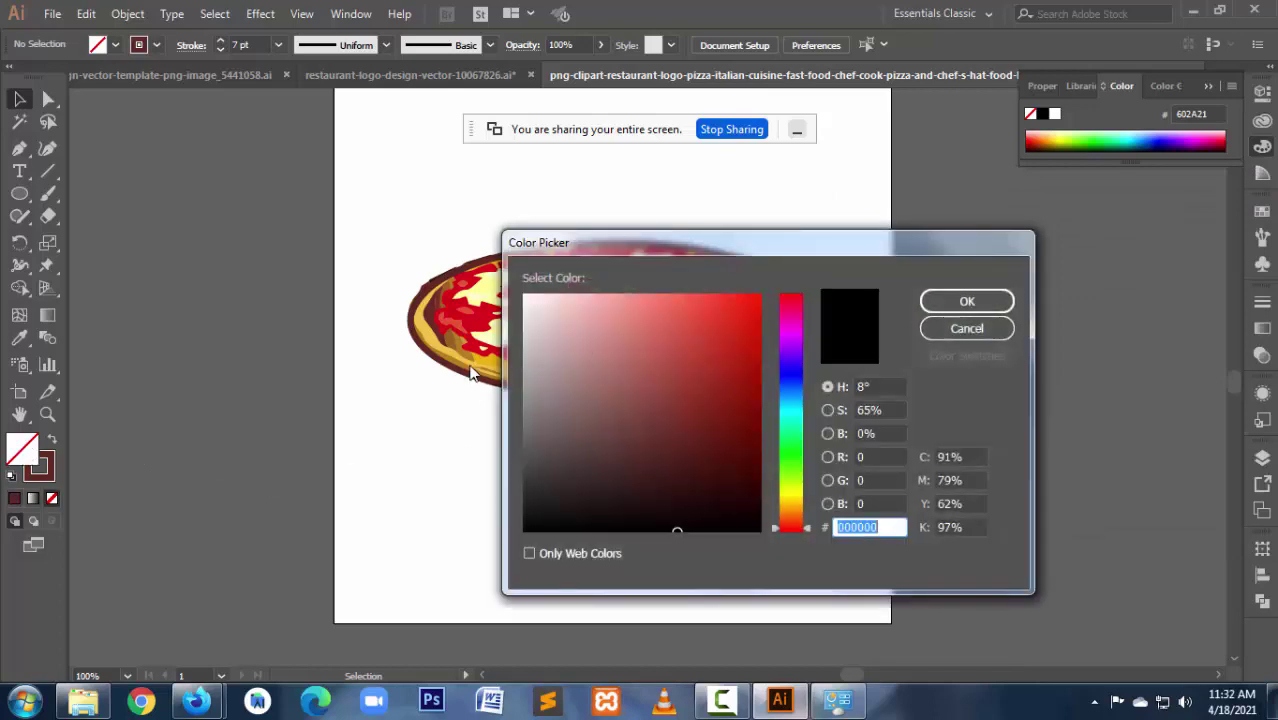
click(965, 328)
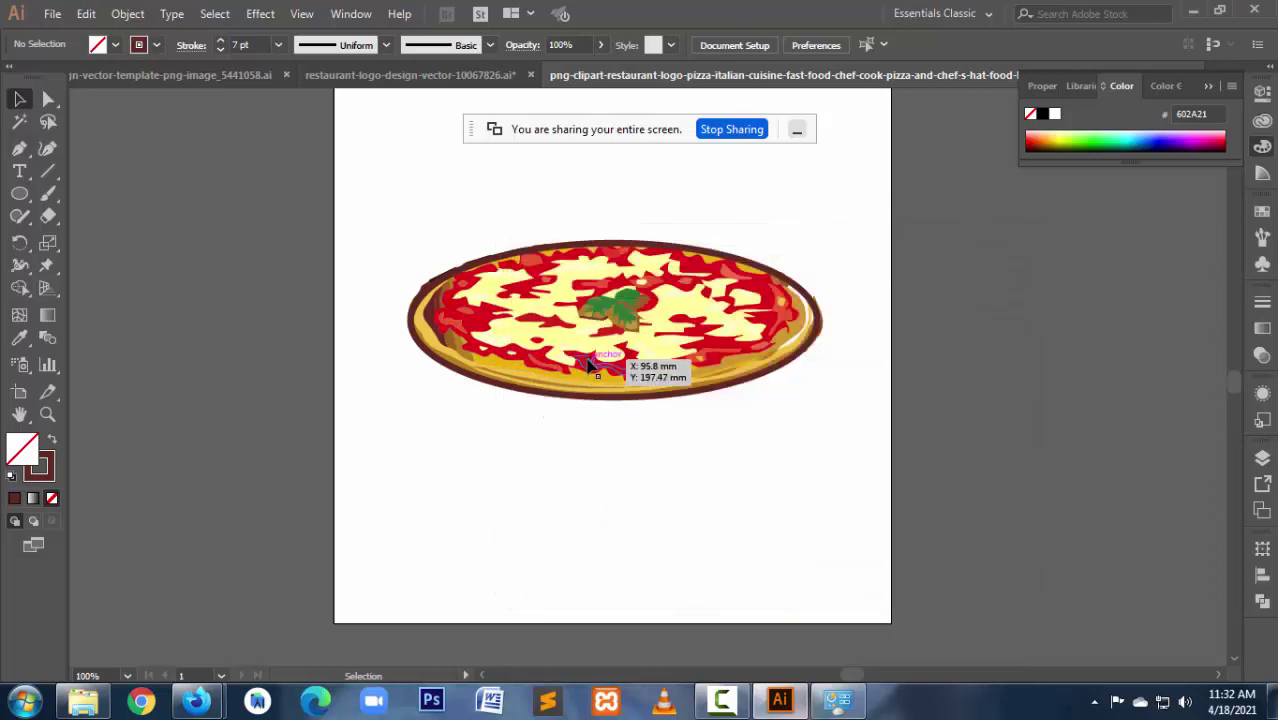
Step: Select the red sauce piece and try the Eyedropper, then return to selecting objects
click(591, 366)
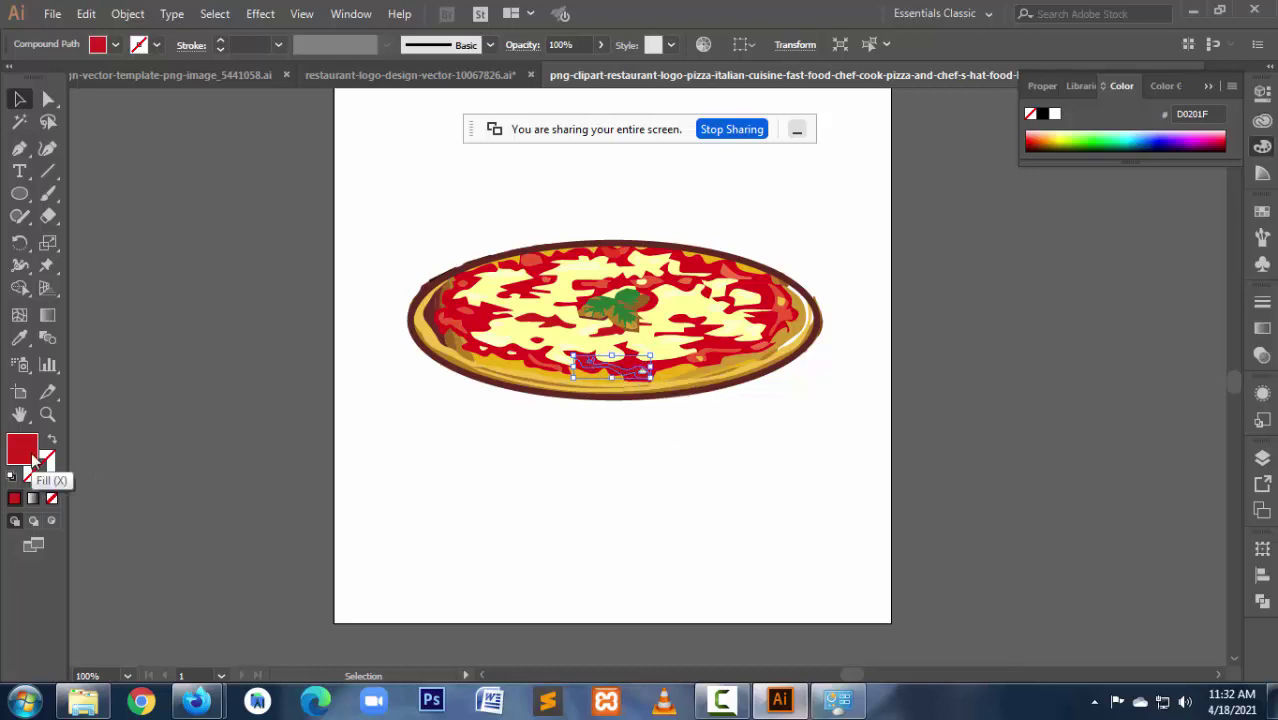
click(19, 337)
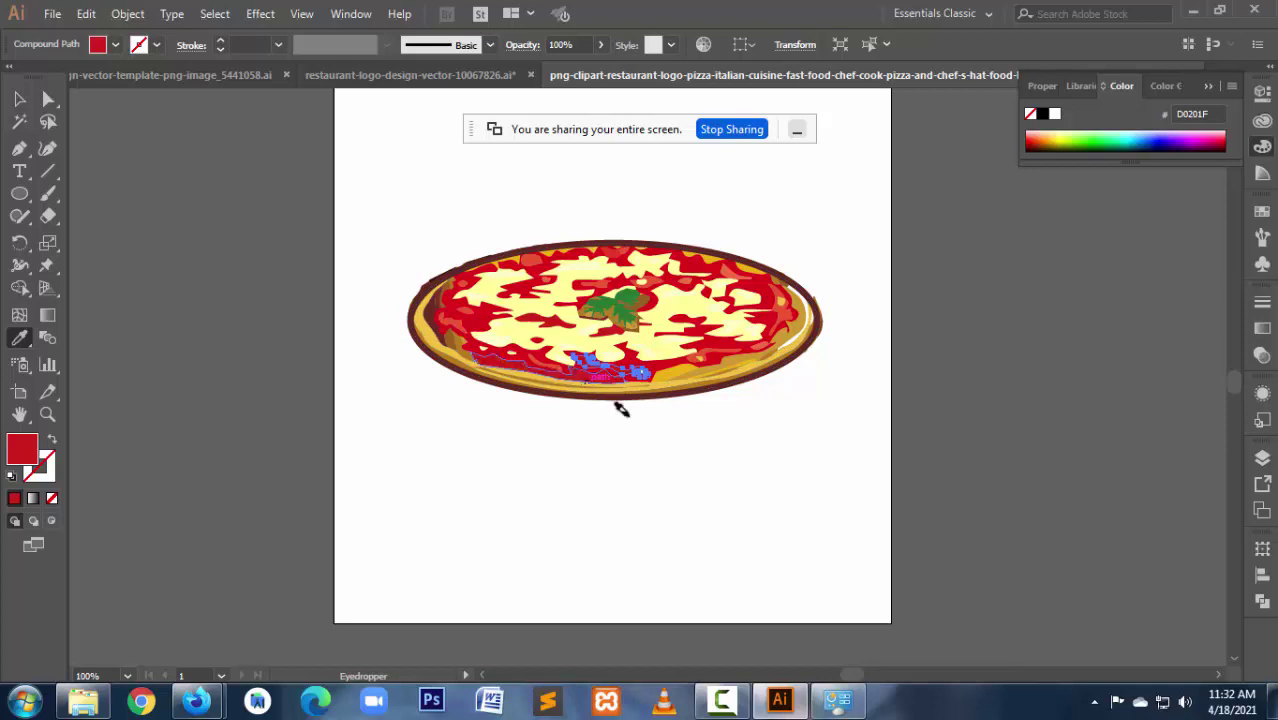
key(ctrl)
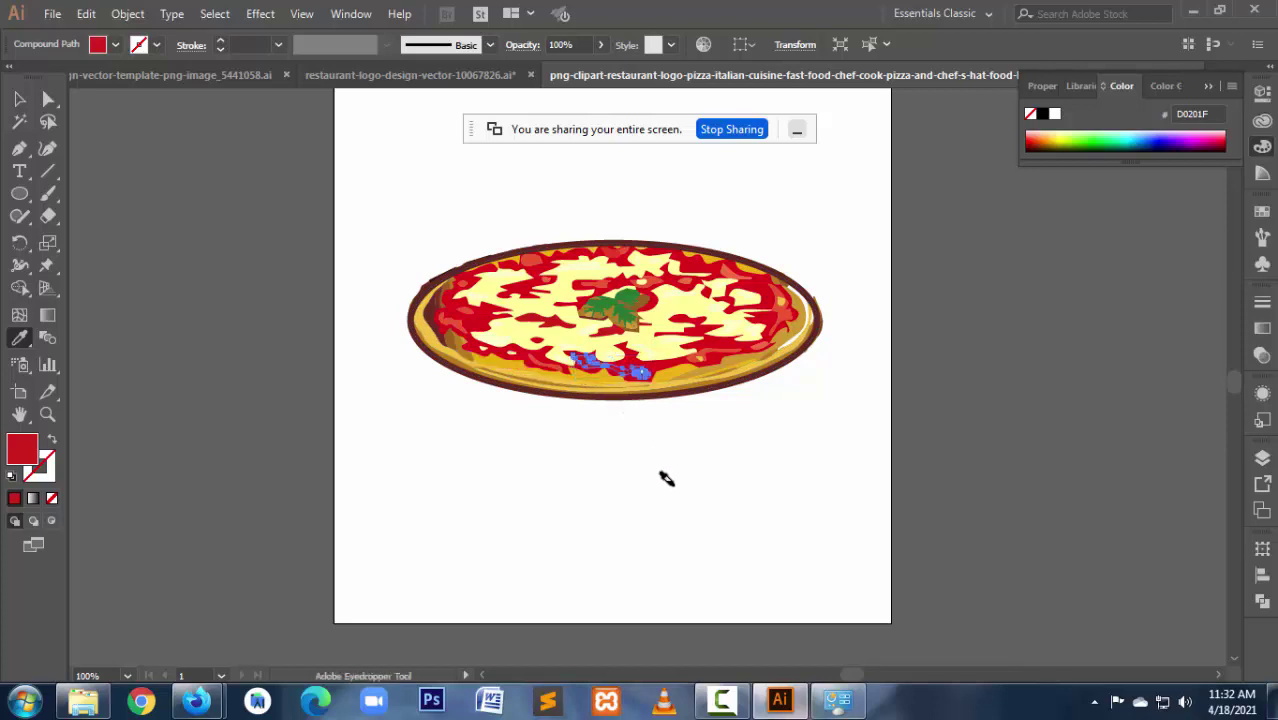
click(20, 100)
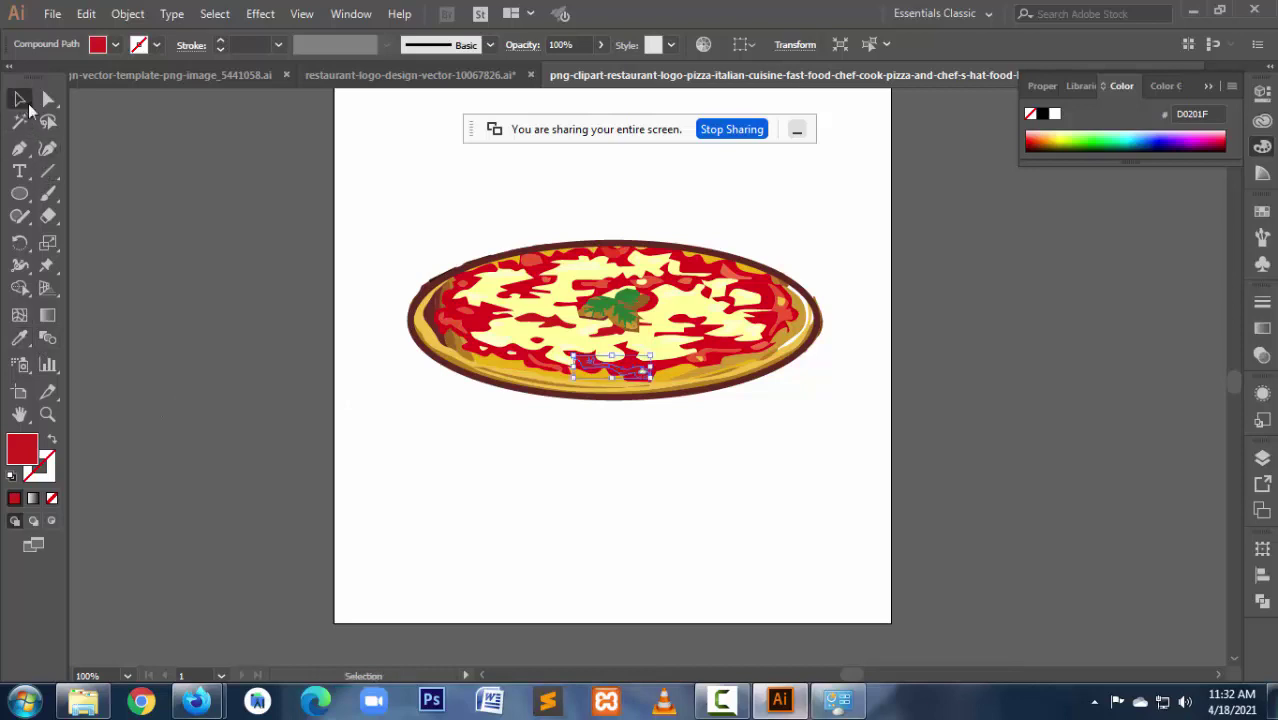
click(560, 480)
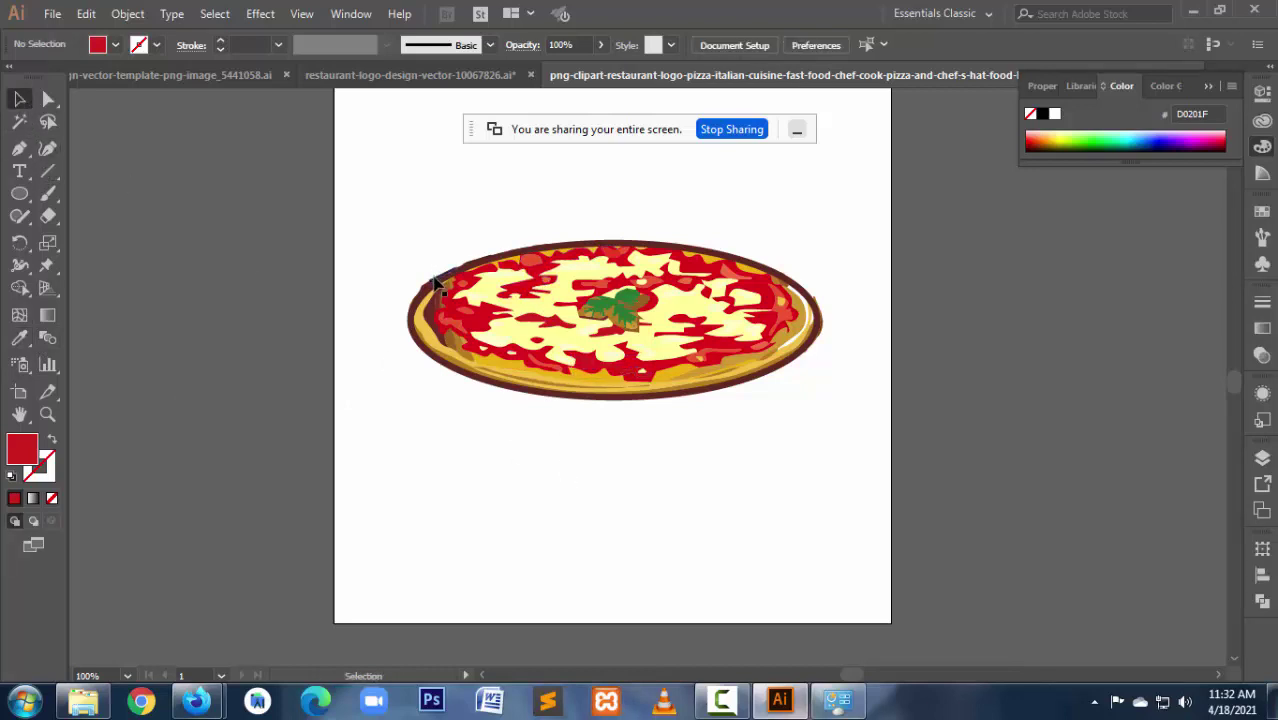
Step: Zoom into the pizza's upper-left edge and select the dark outer rim ellipse
click(442, 280)
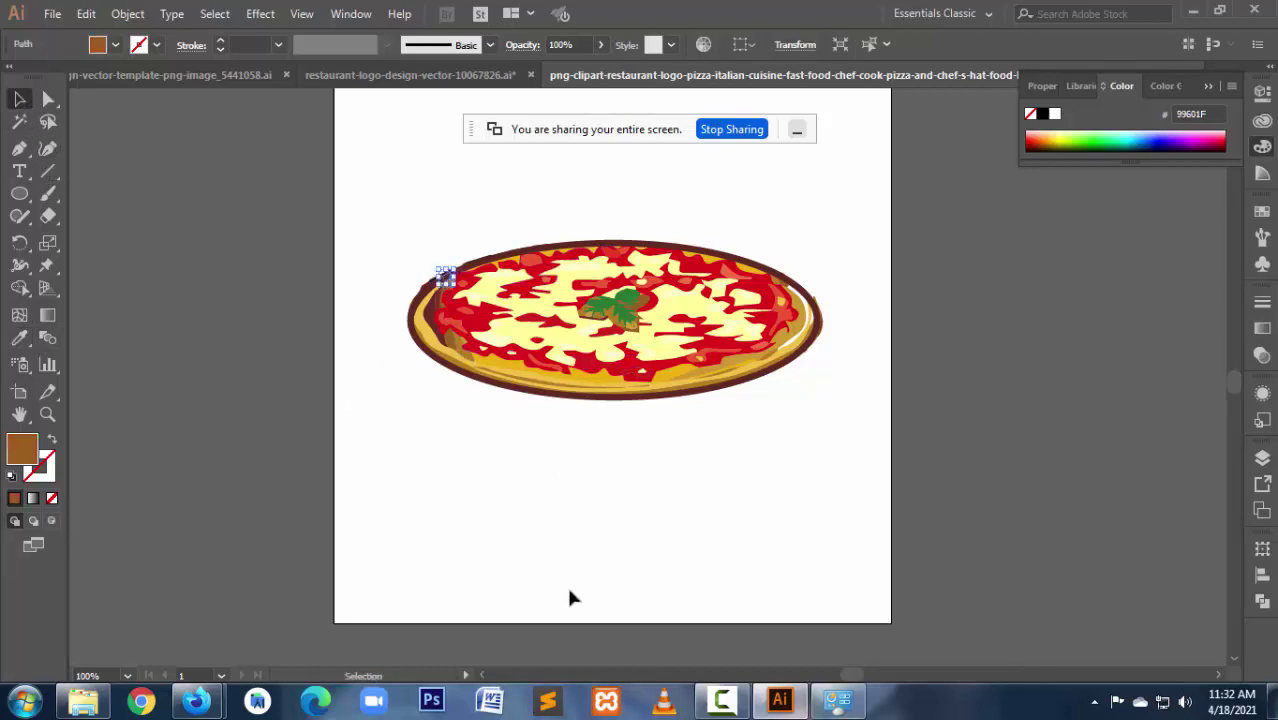
drag(335, 228, 545, 369)
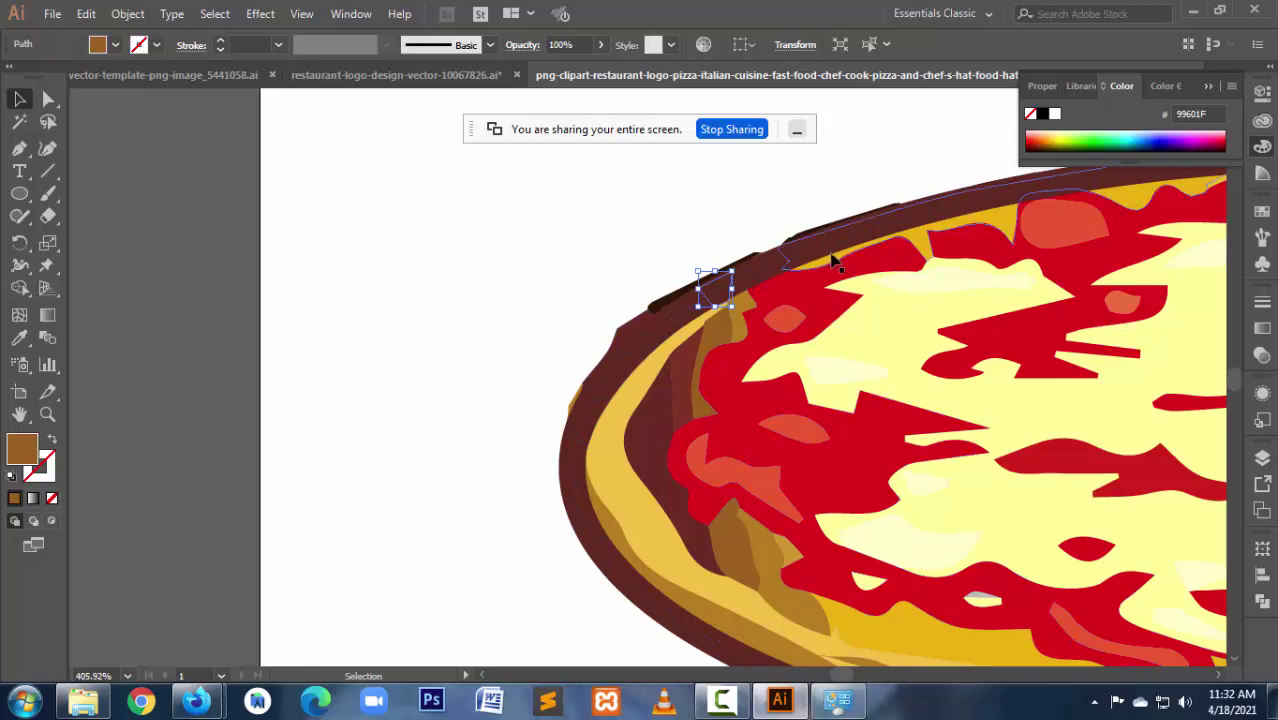
click(606, 412)
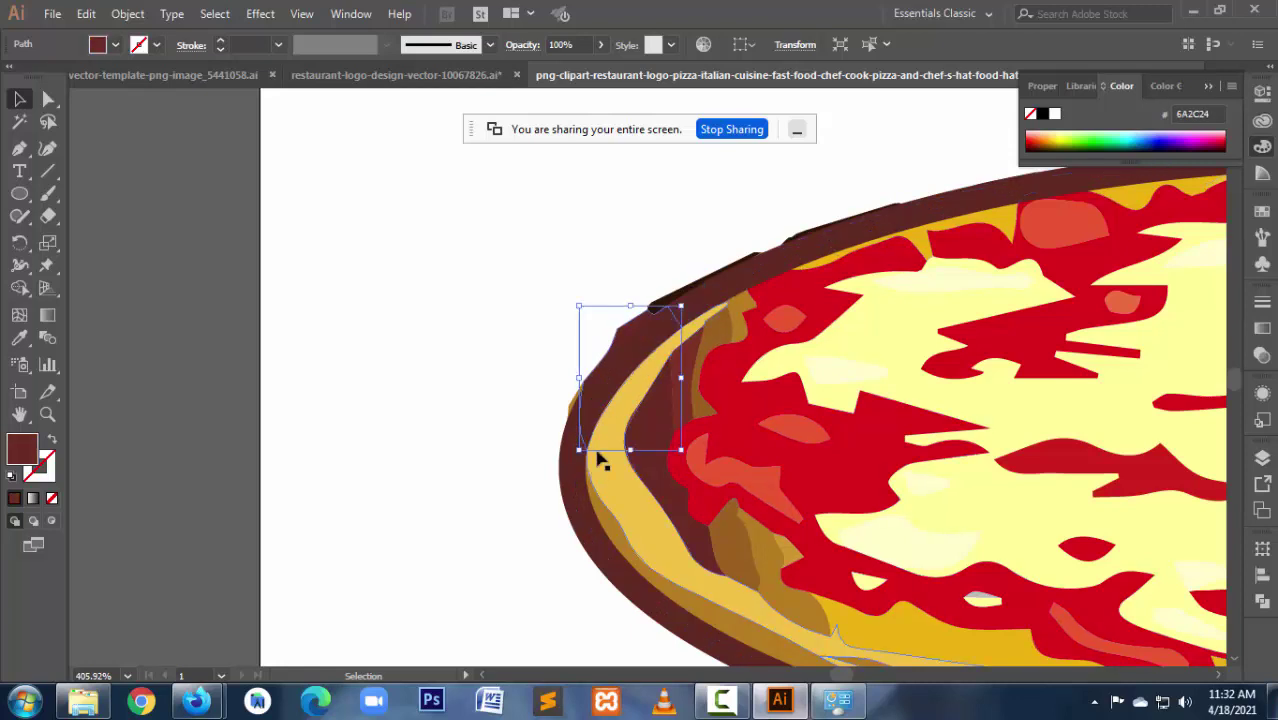
click(590, 542)
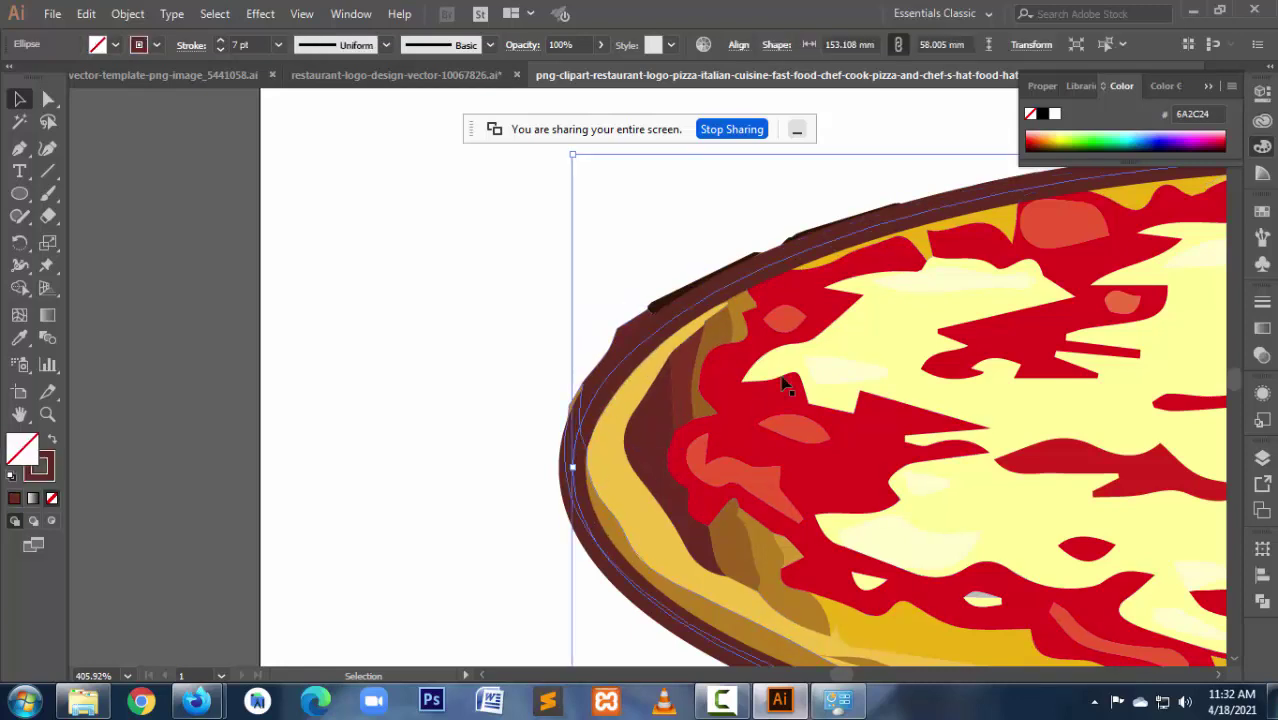
Step: Stretch the rim ellipse's top, left and right edges outward to 157.015 × 59.867 mm
ctrl+alt+click(937, 277)
ctrl+alt+click(937, 277)
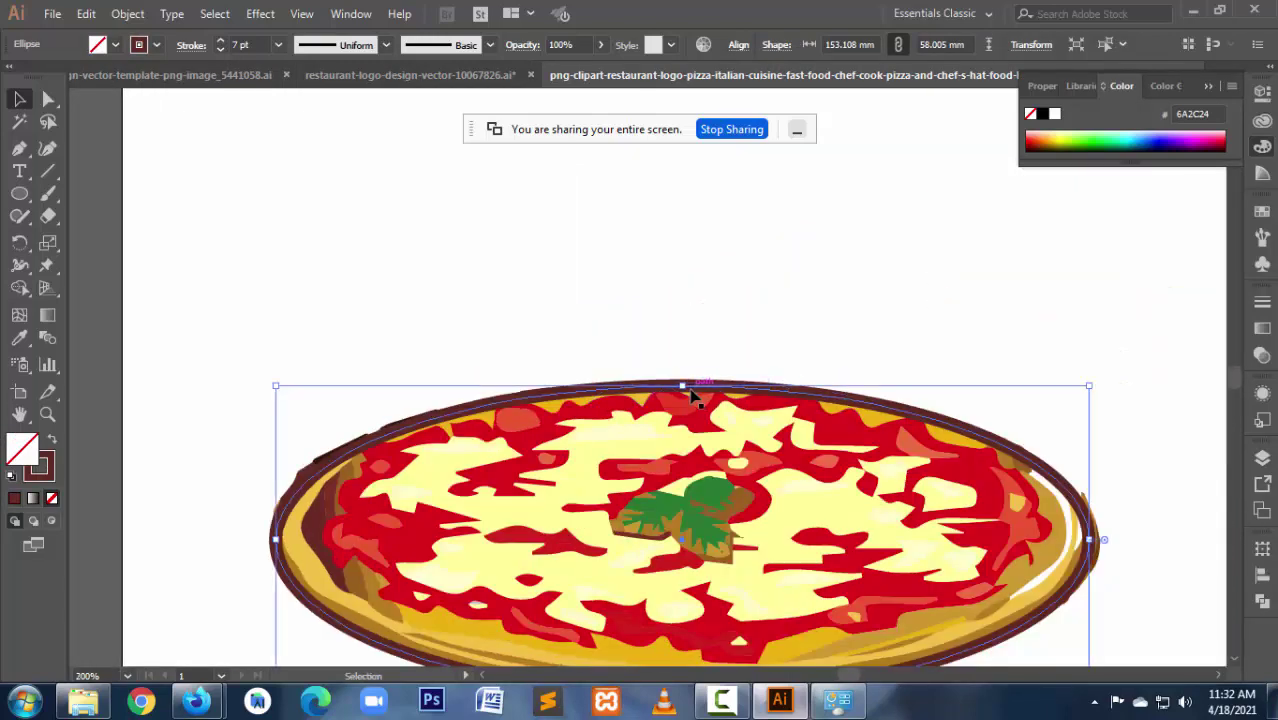
drag(684, 387, 684, 377)
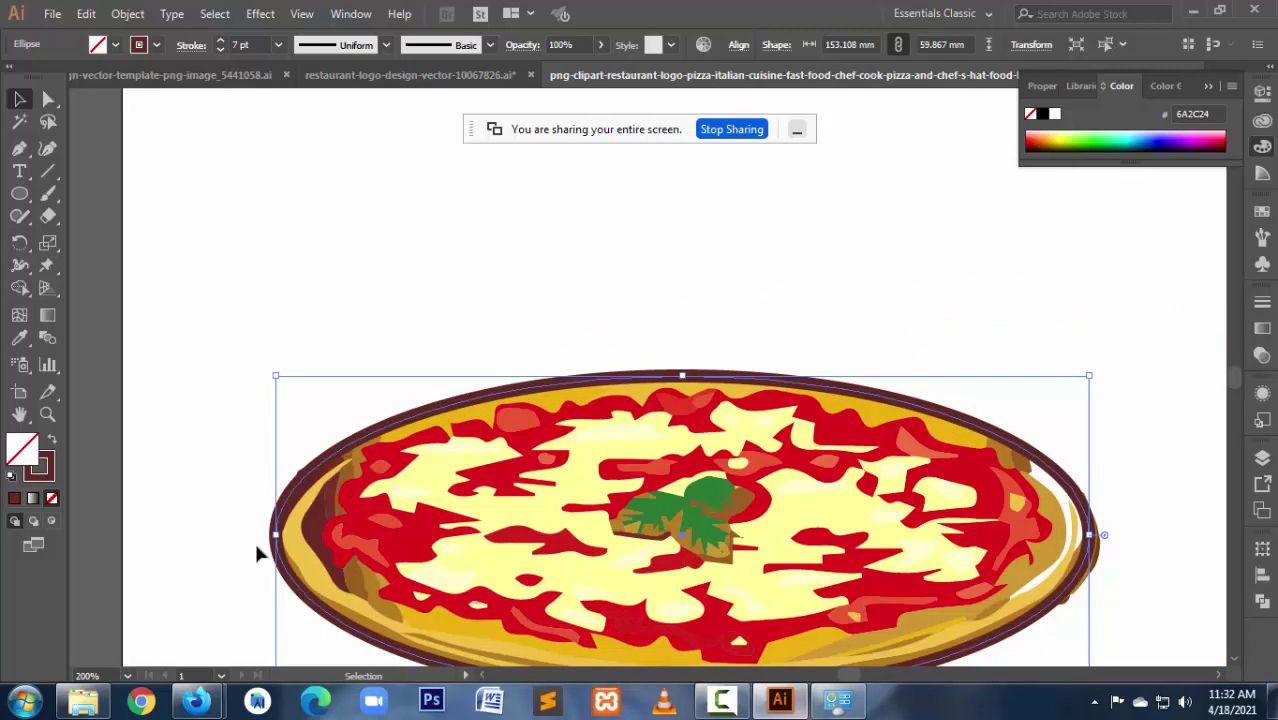
drag(276, 535, 266, 535)
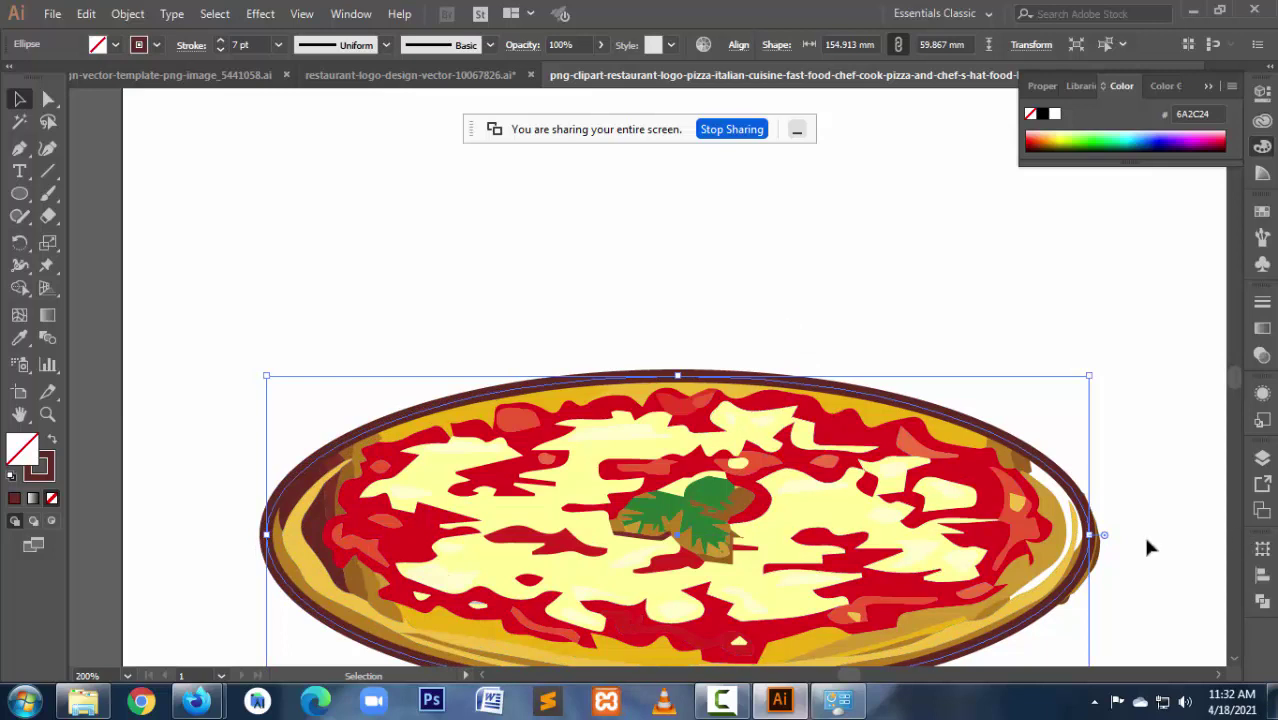
drag(1089, 535, 1104, 537)
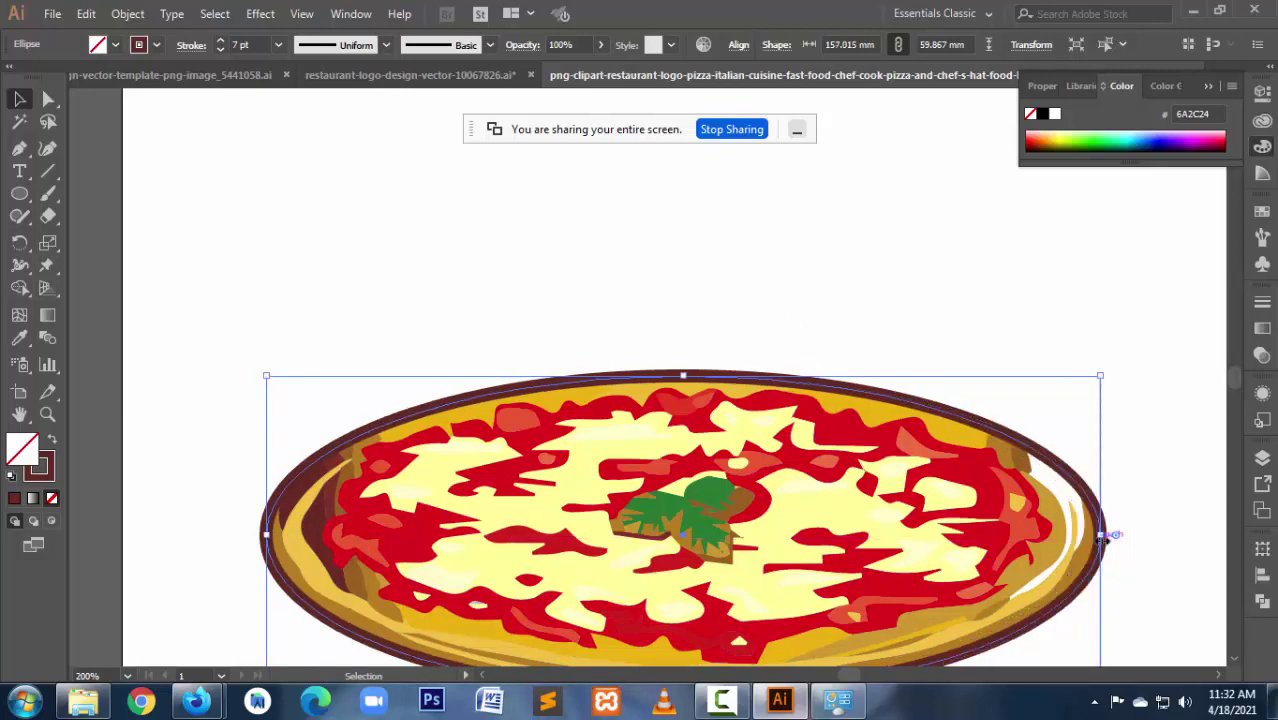
Step: Zoom in close on the pizza's right edge
ctrl+alt+click(1141, 488)
drag(541, 402, 788, 445)
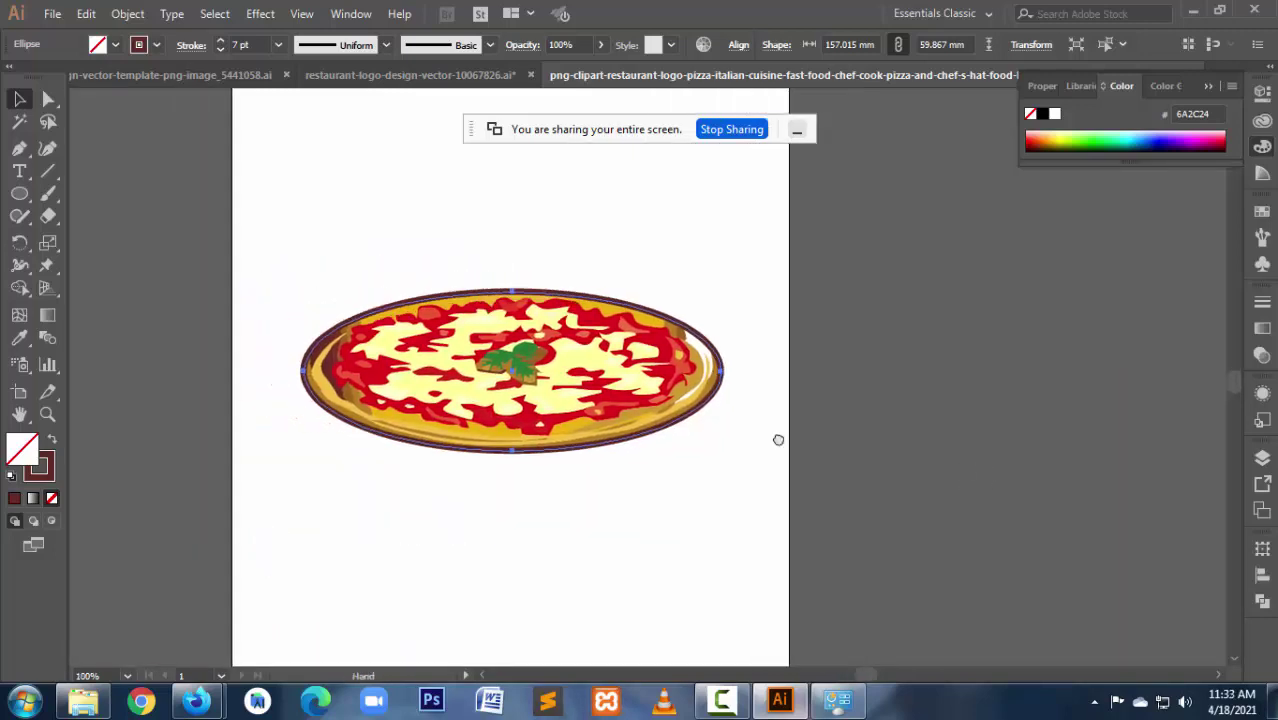
drag(670, 300, 740, 414)
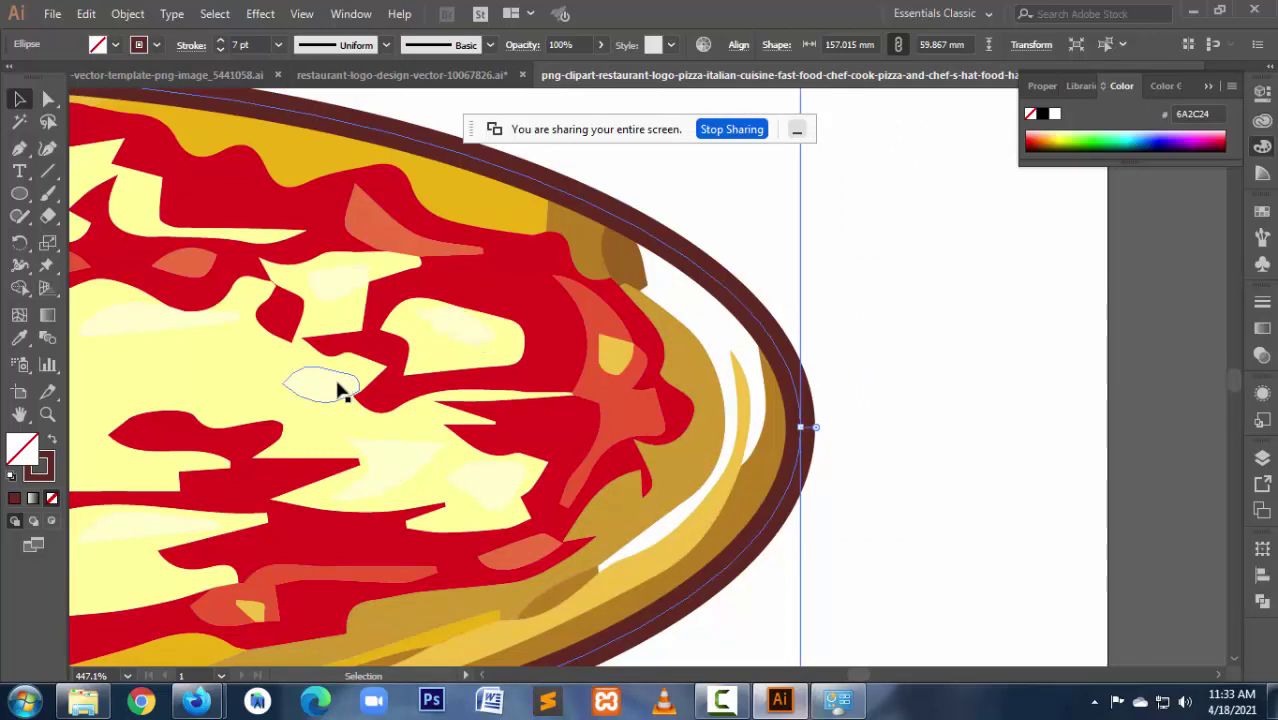
Step: Draw a tall ellipse over the crust's right edge, send it backward and swap its fill and stroke
click(697, 317)
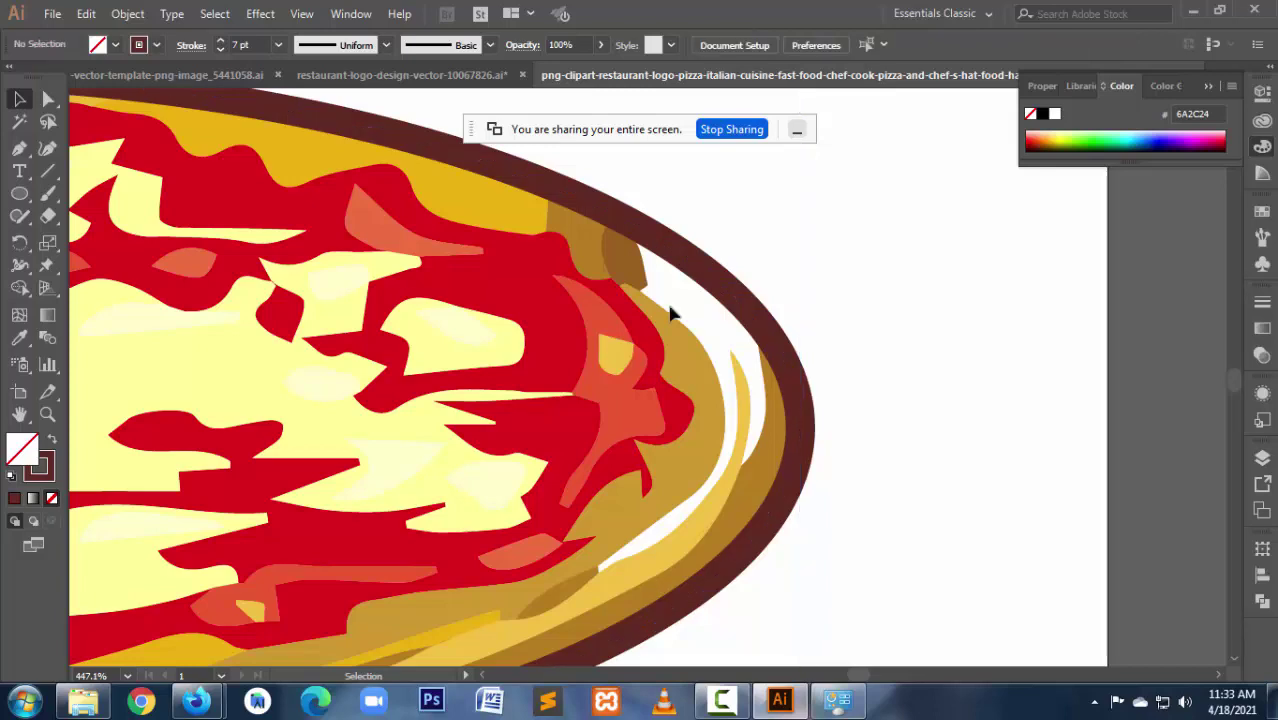
key(l)
drag(617, 178, 934, 559)
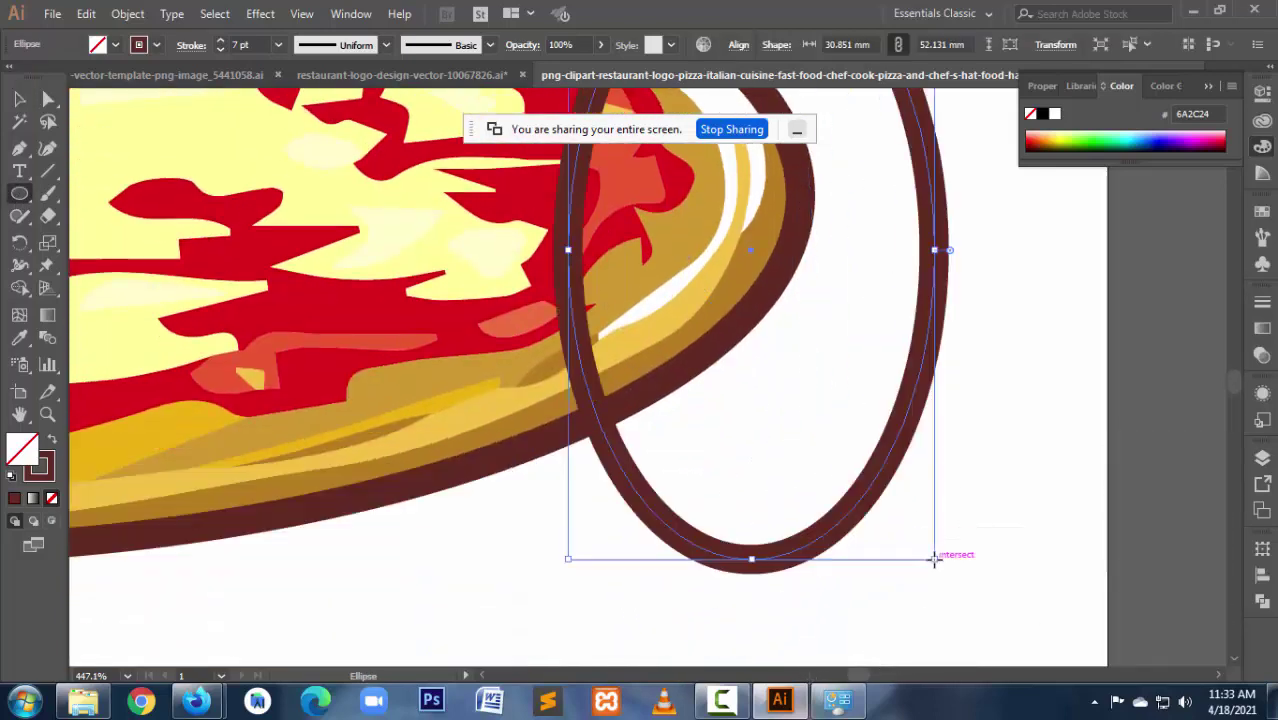
key(ctrl+shift+bracketleft)
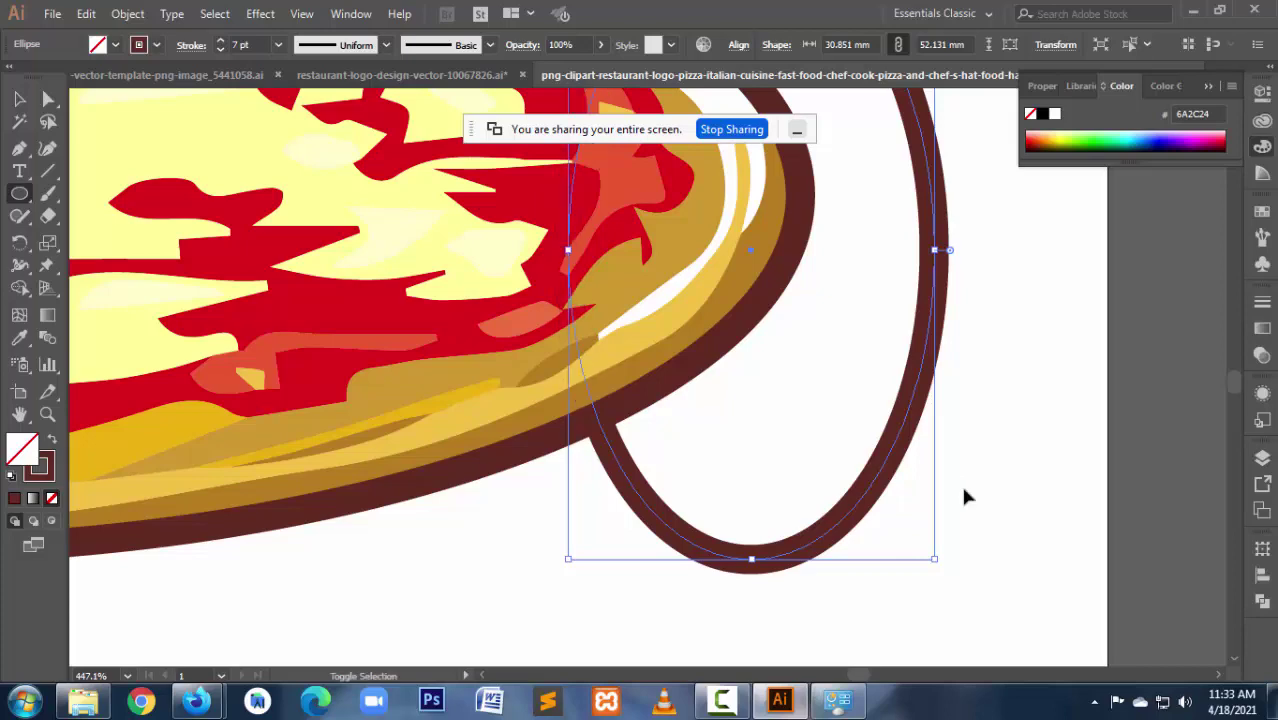
key(space)
drag(837, 374, 844, 521)
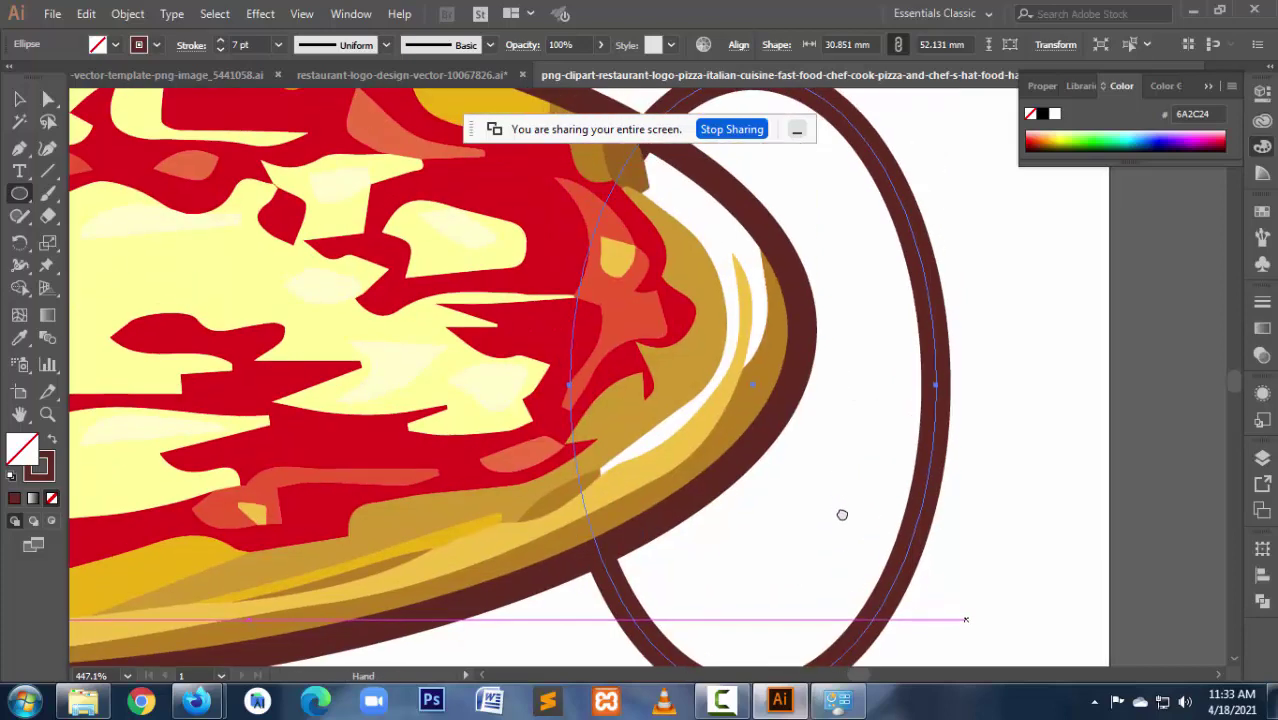
click(52, 443)
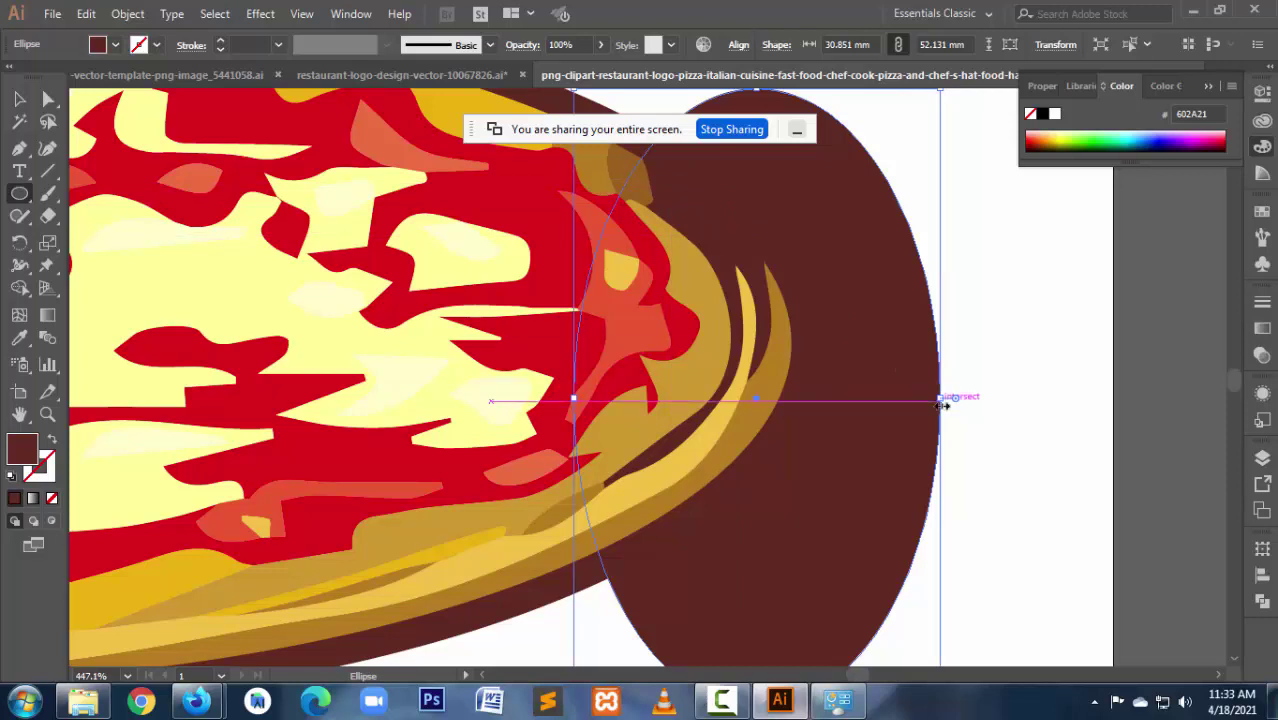
Step: Delete the new ellipse and reselect the pizza's outer rim ellipse
key(Delete)
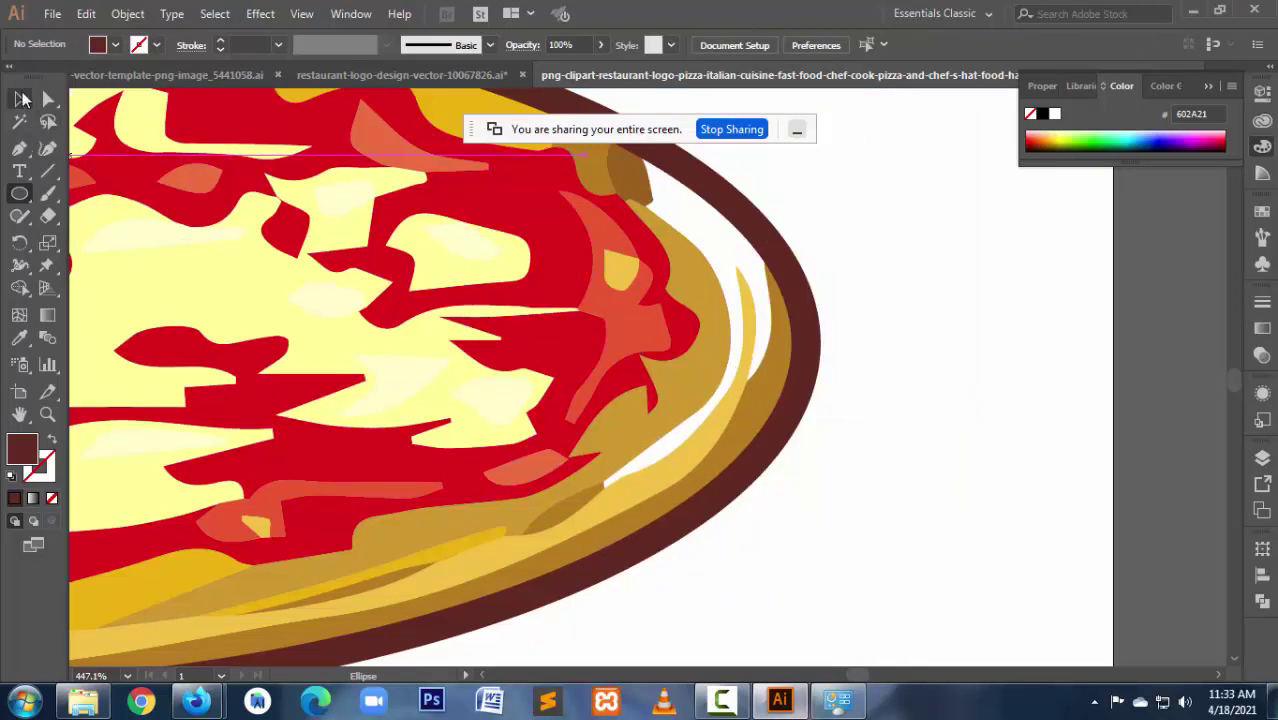
click(18, 100)
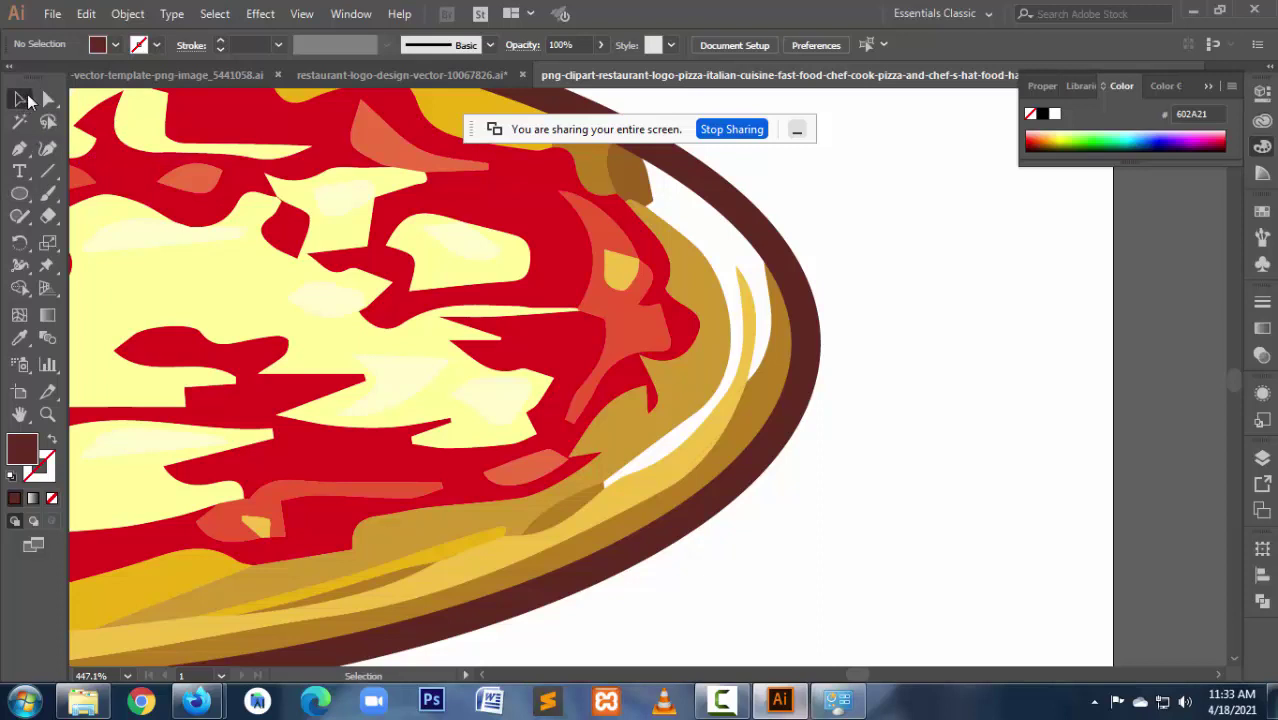
click(757, 236)
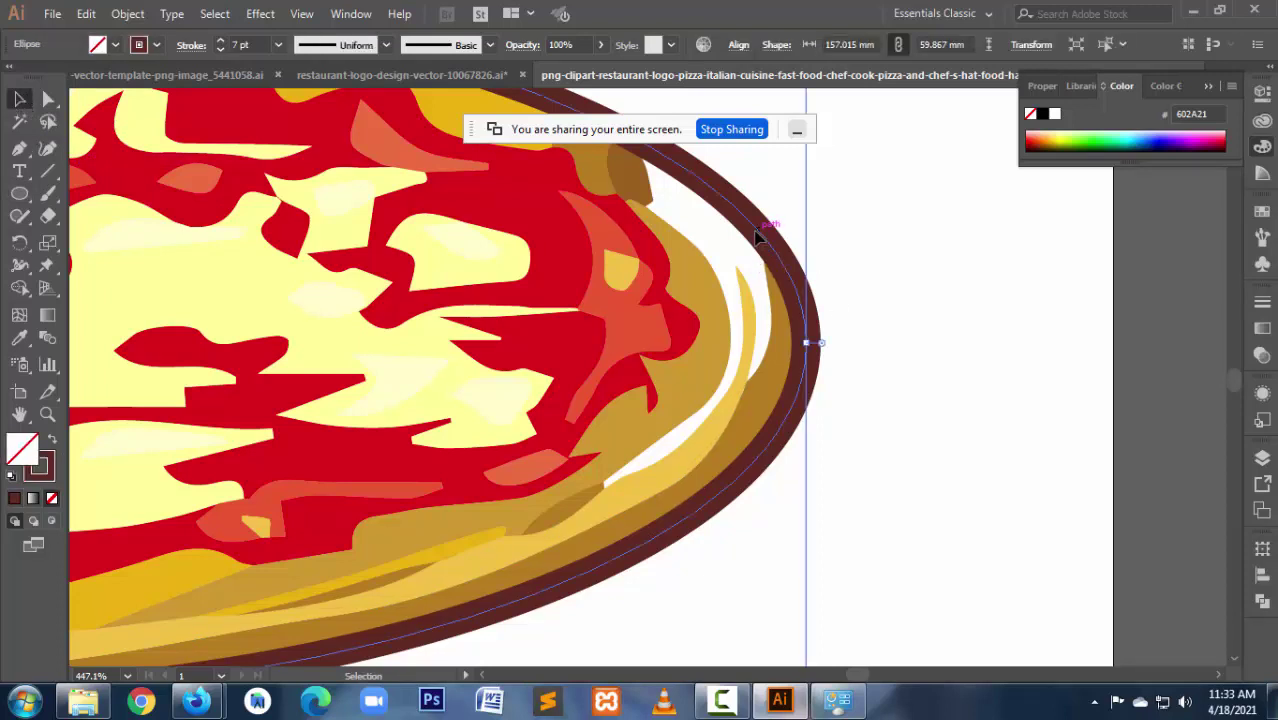
key(a)
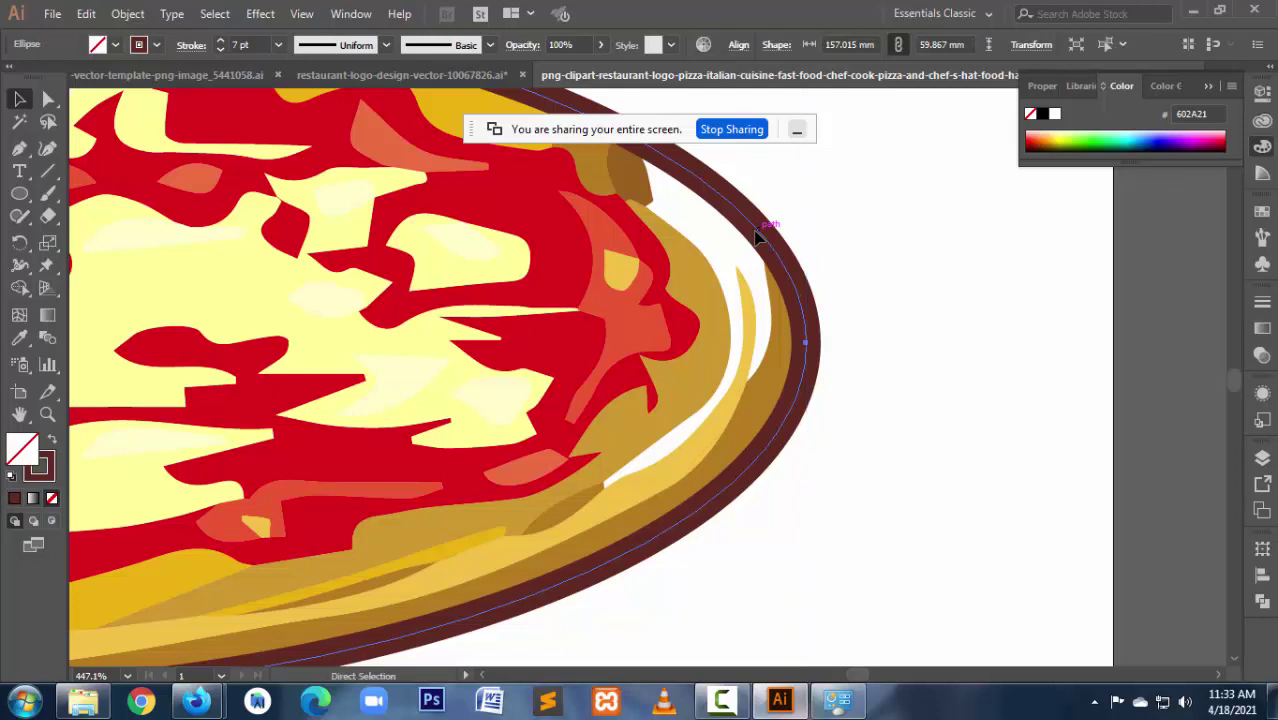
key(v)
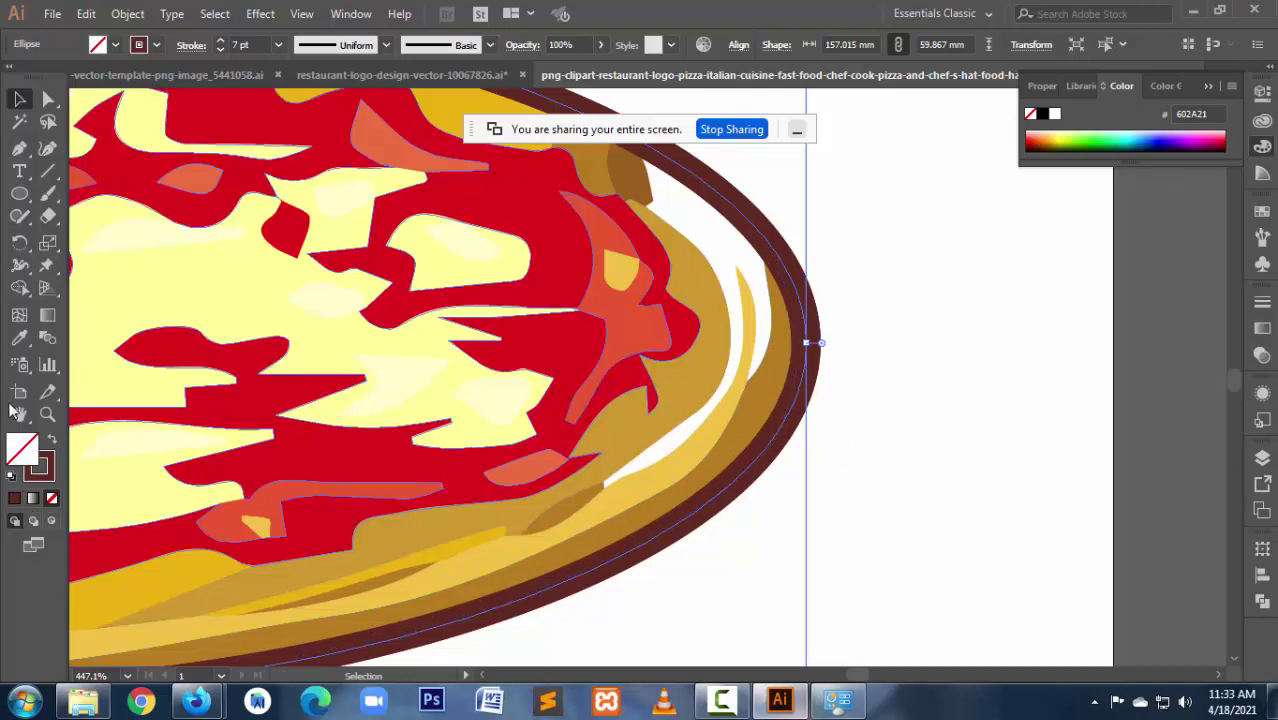
Step: Eyedropper the crust brown into the rim ellipse and send it behind the pizza
click(19, 338)
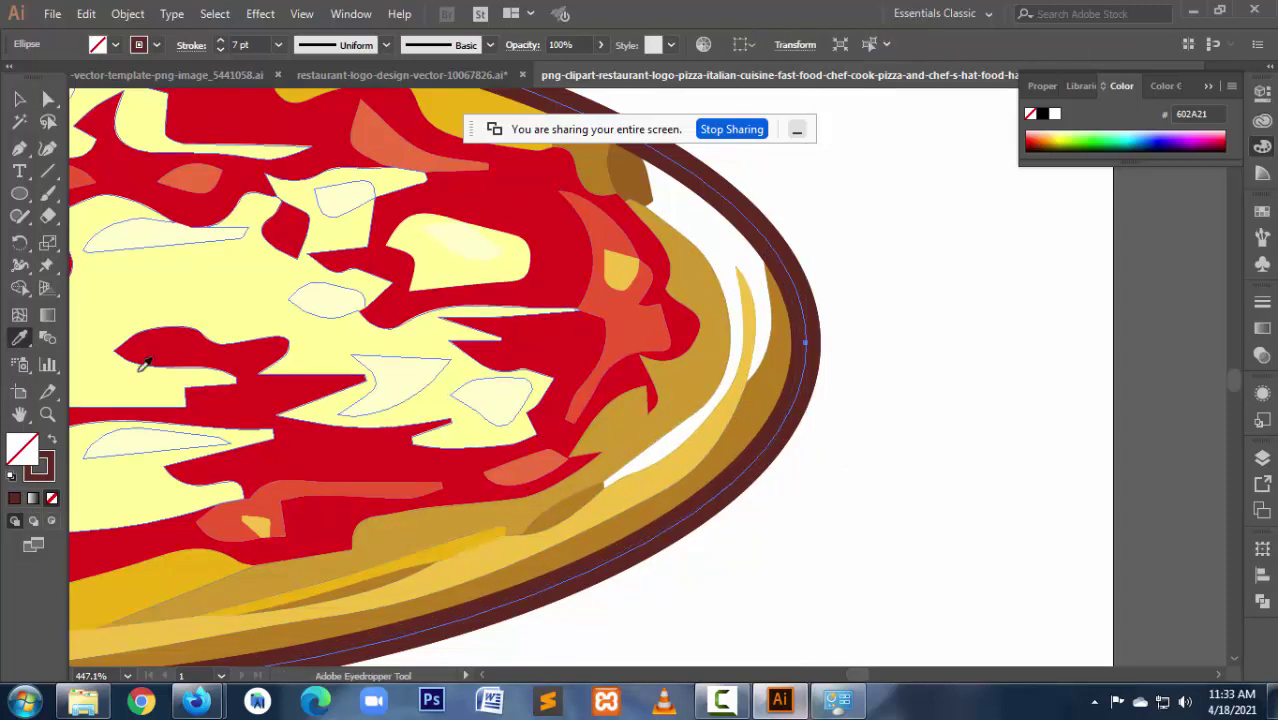
click(756, 400)
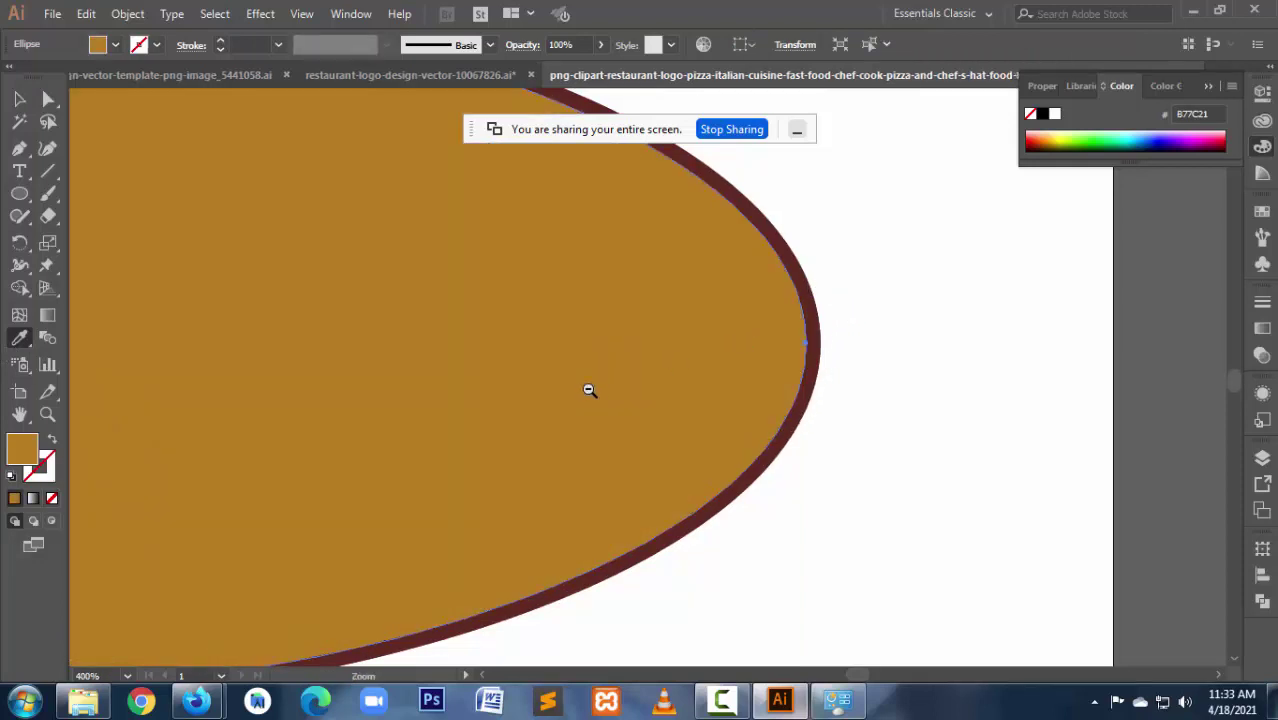
scroll(585, 388, down, 4)
click(19, 99)
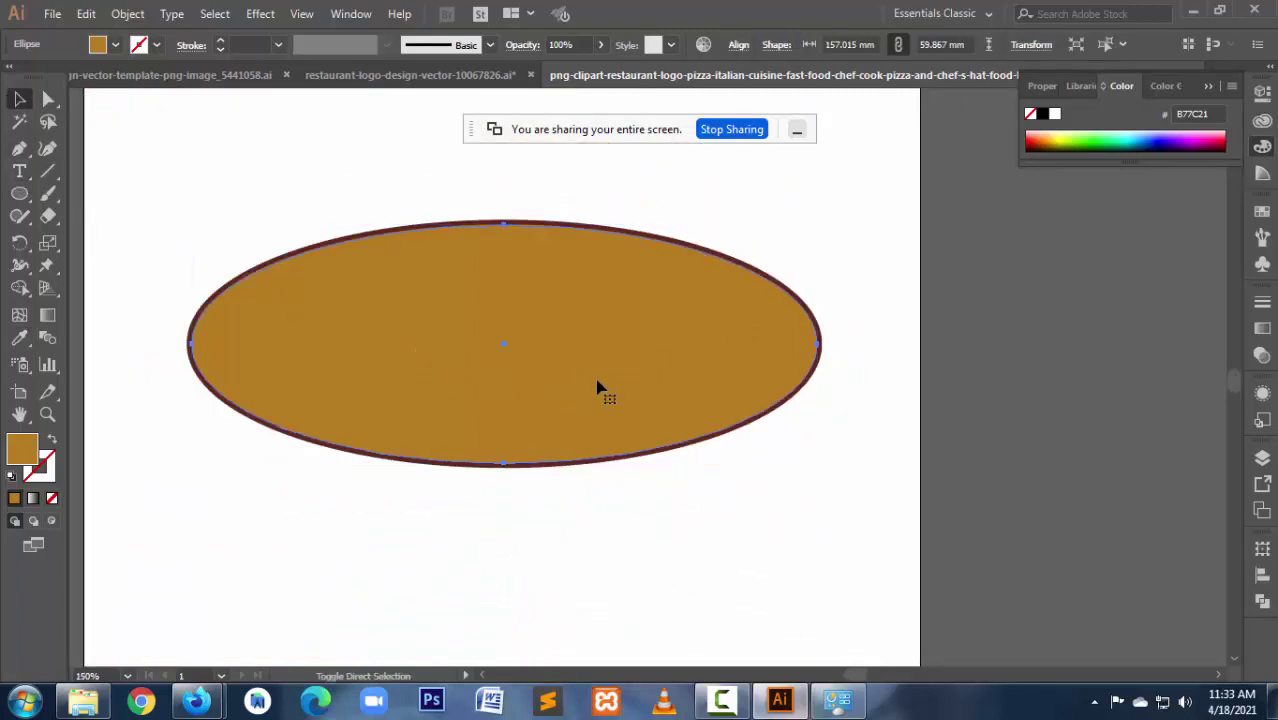
key(ctrl+shift+bracketleft)
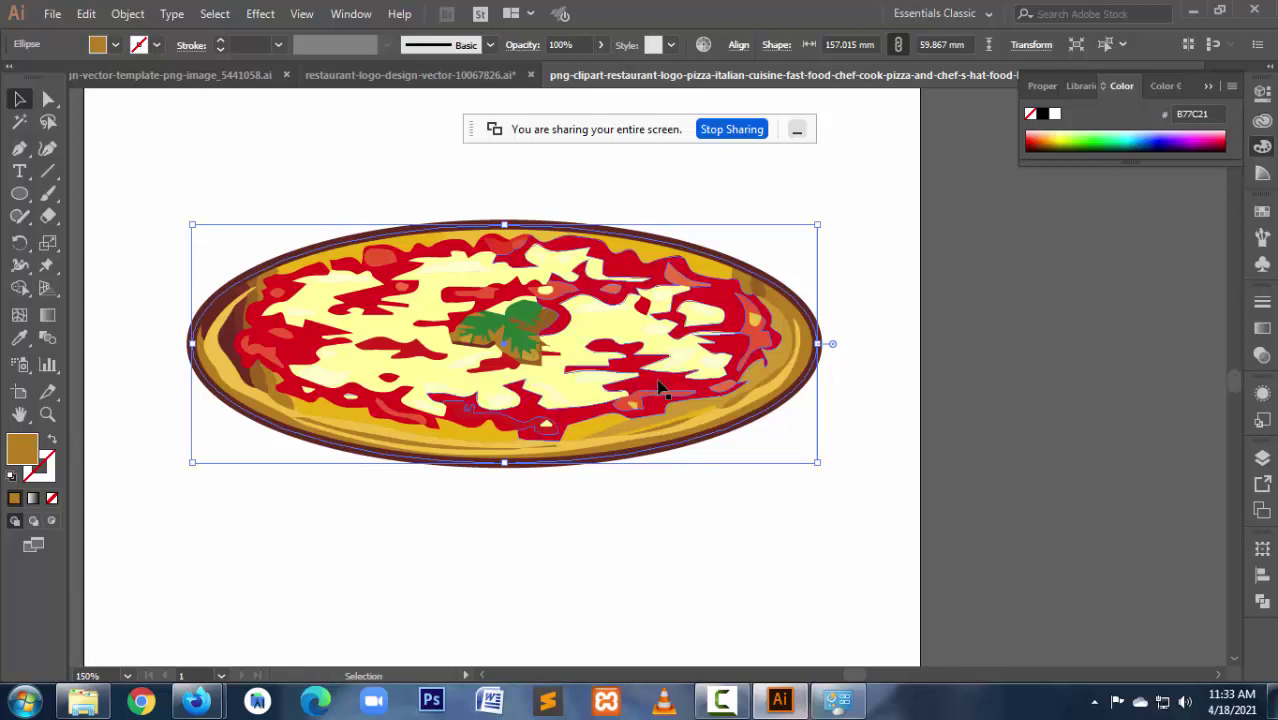
click(735, 537)
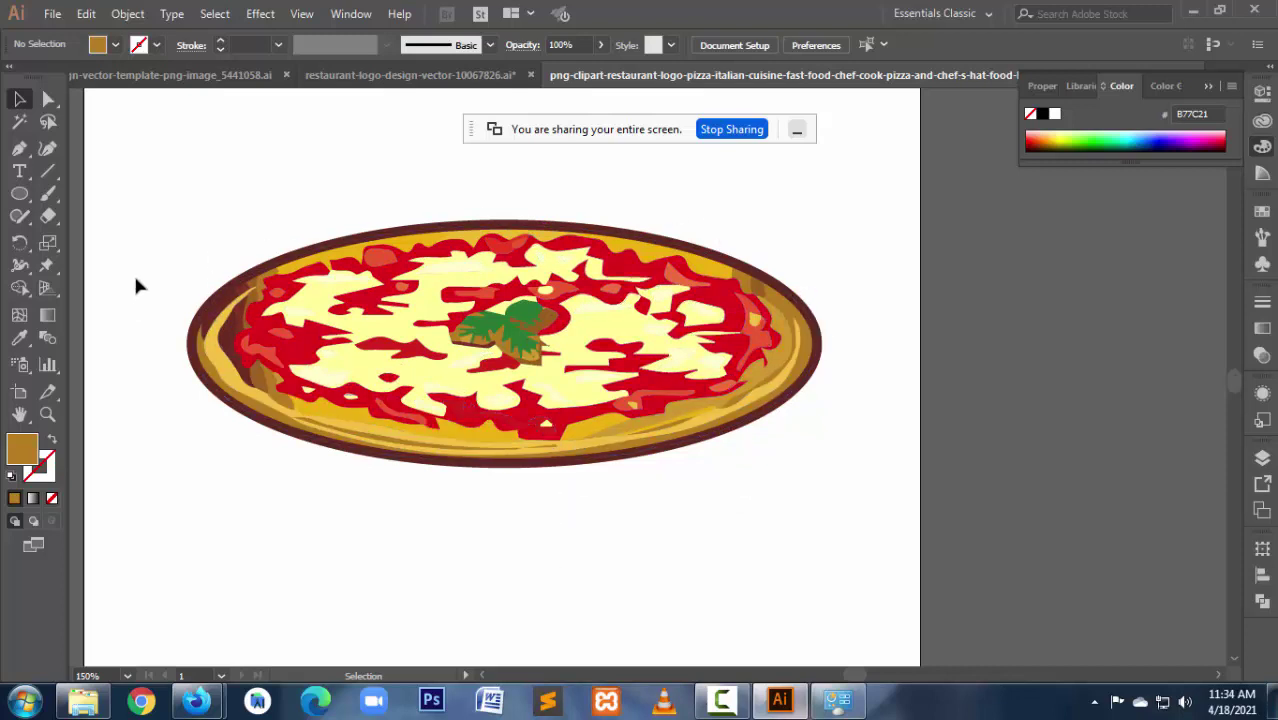
Step: Marquee-select all the pizza paths and group them with Ctrl+G
drag(133, 229, 870, 502)
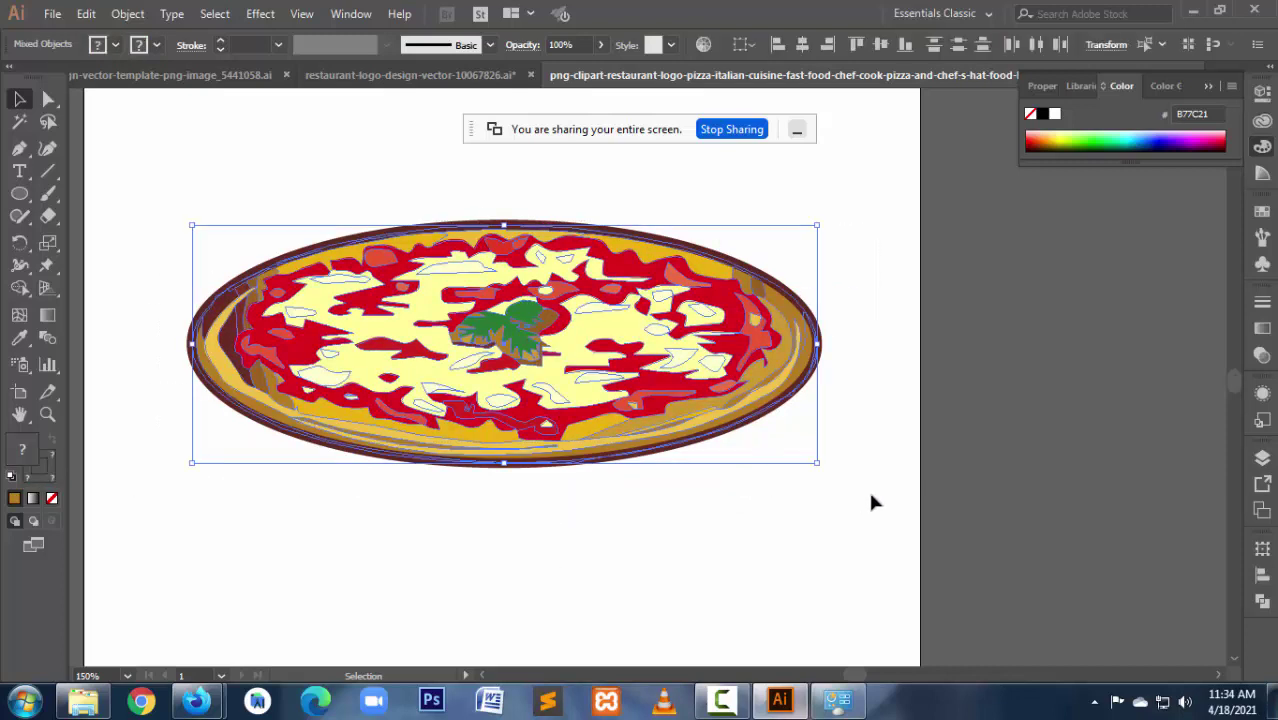
key(ctrl+g)
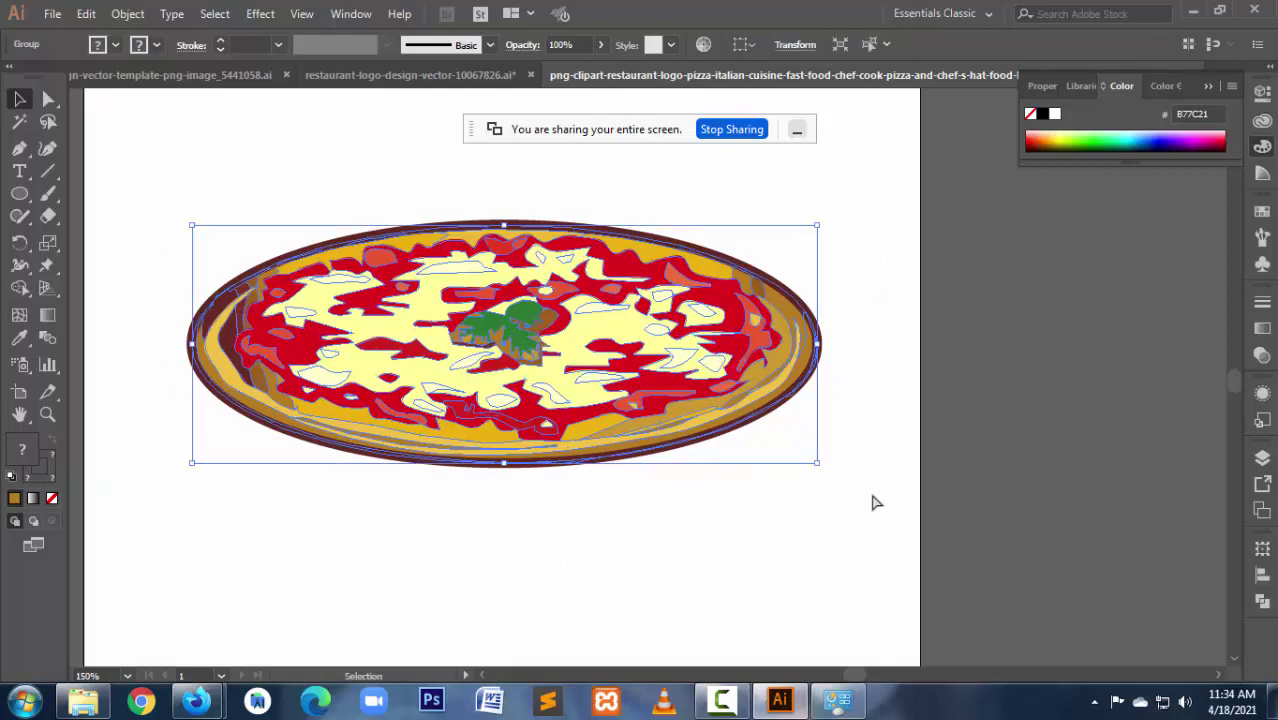
click(612, 556)
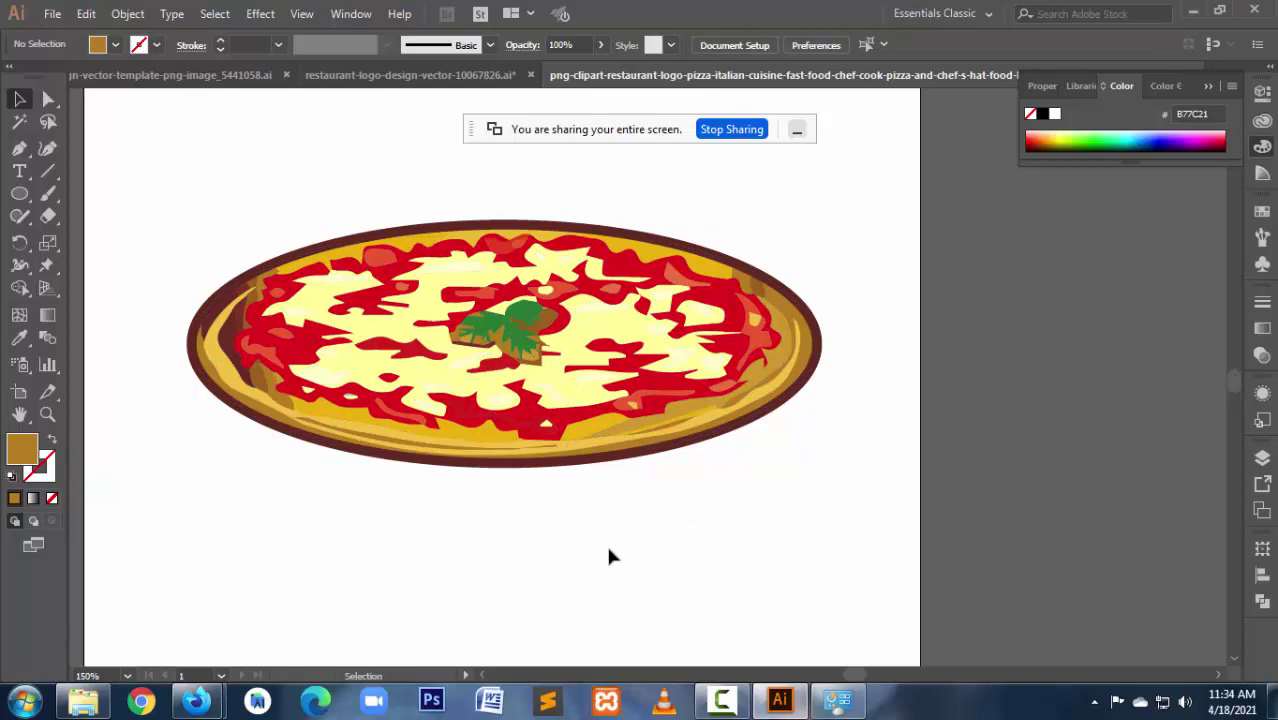
mouse_move(196, 700)
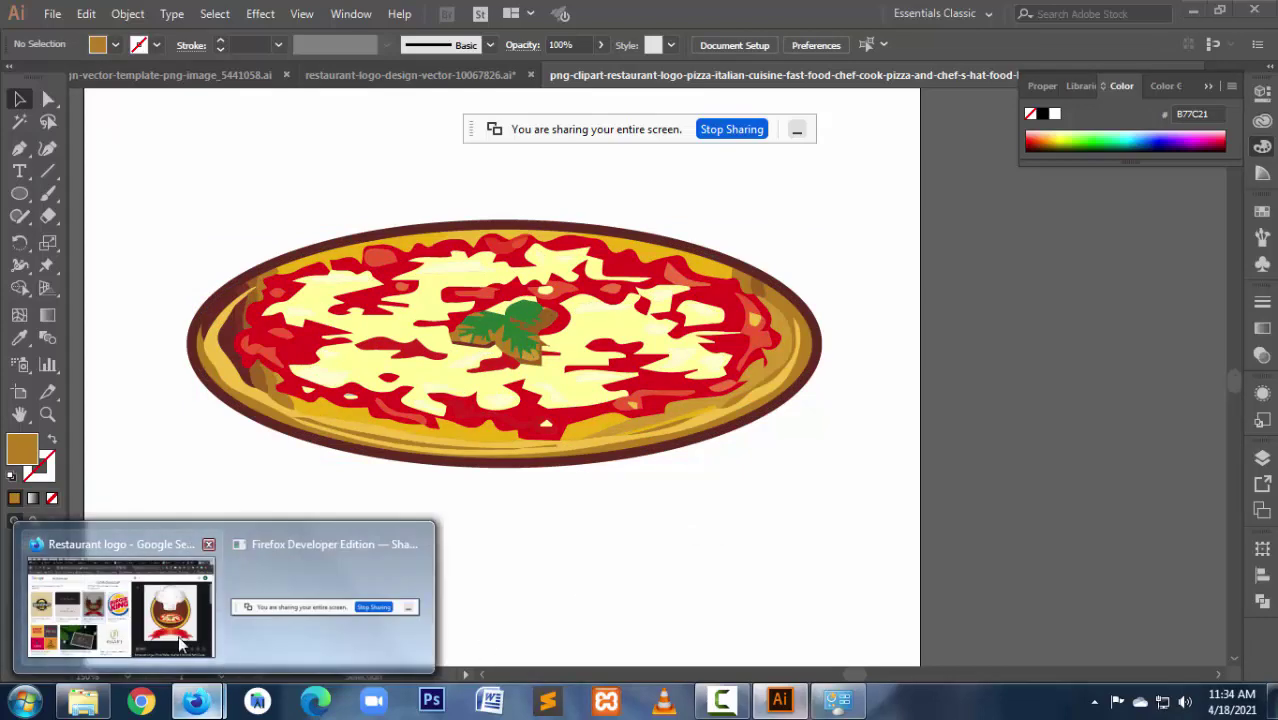
Step: Switch to the video call to admit a joining participant, then return to the artwork
click(148, 628)
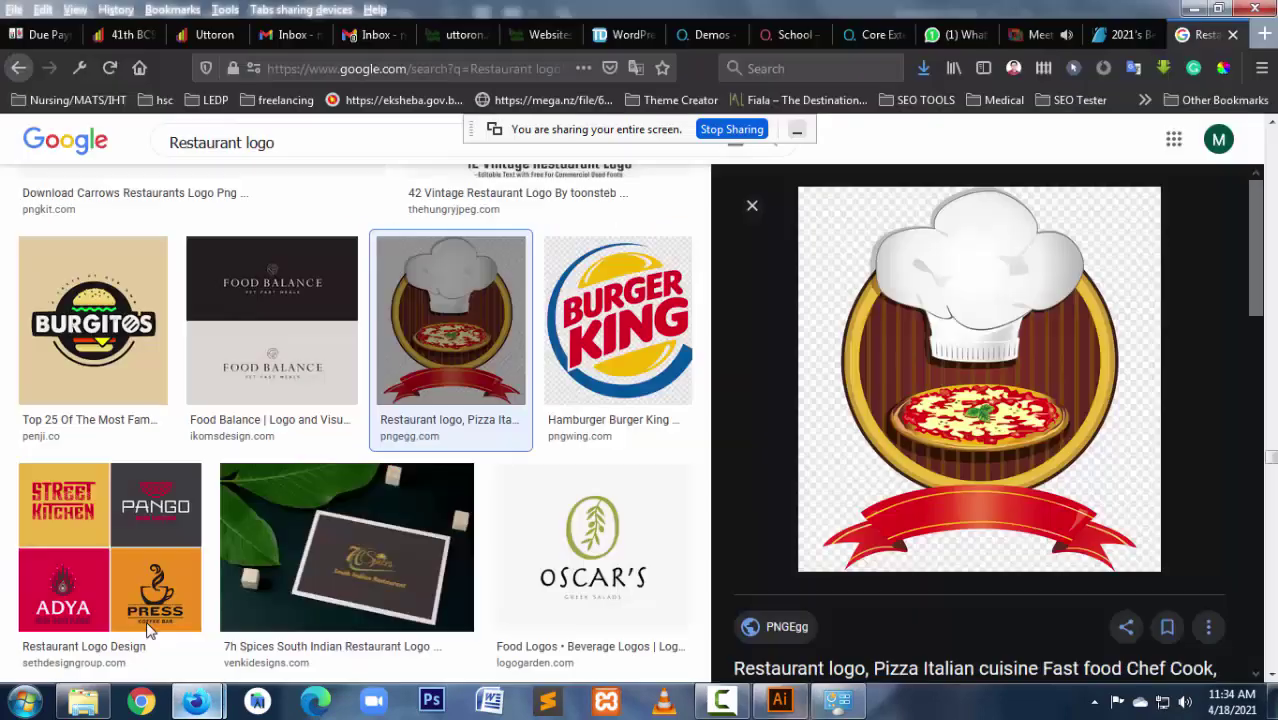
click(1038, 35)
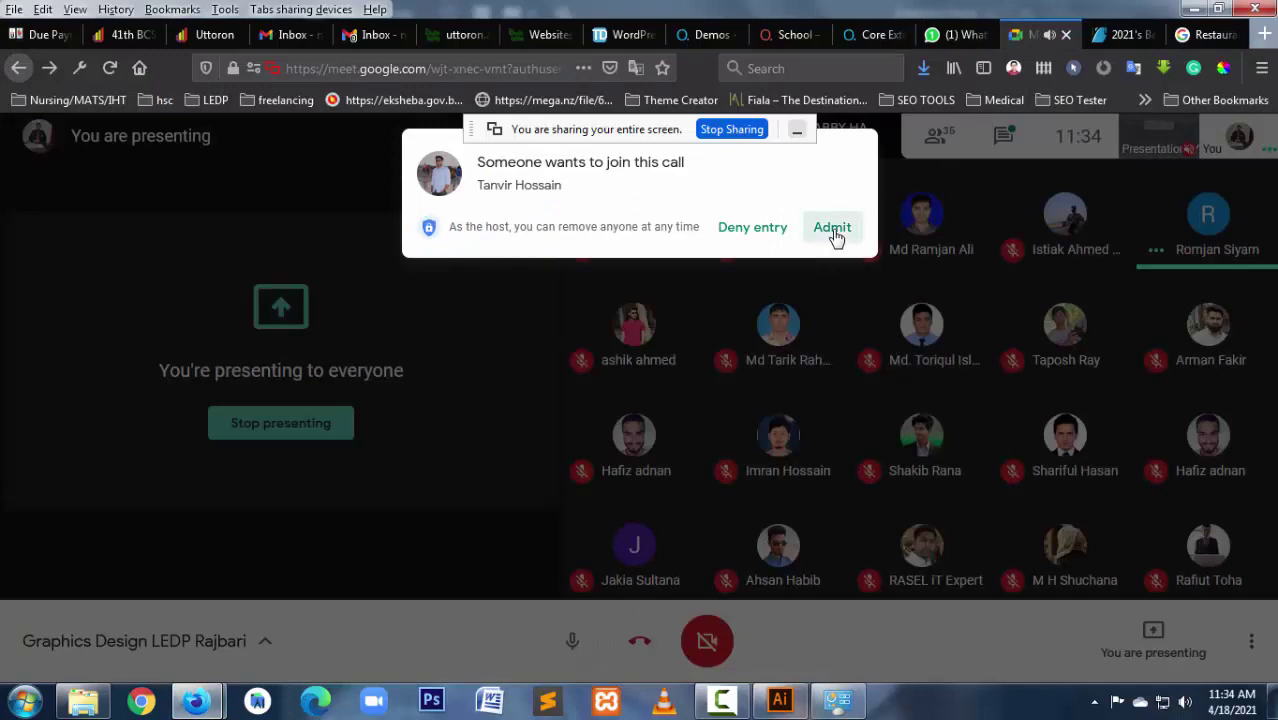
click(834, 230)
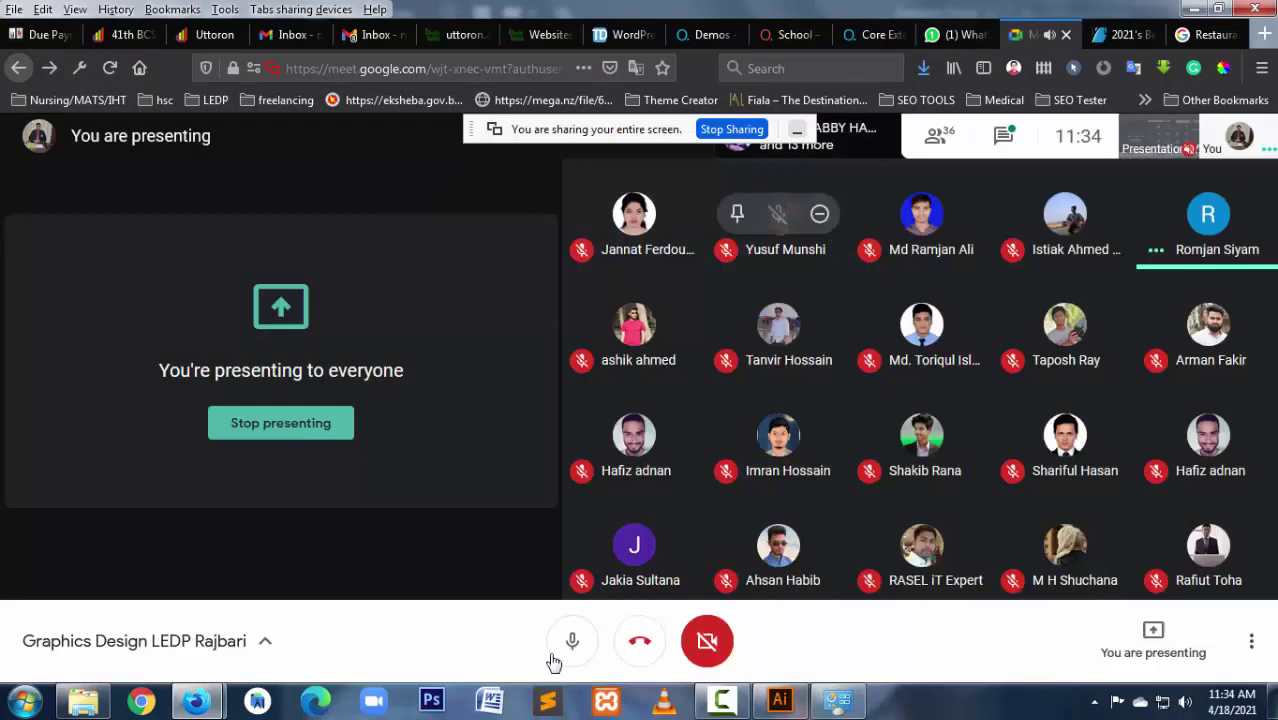
click(785, 702)
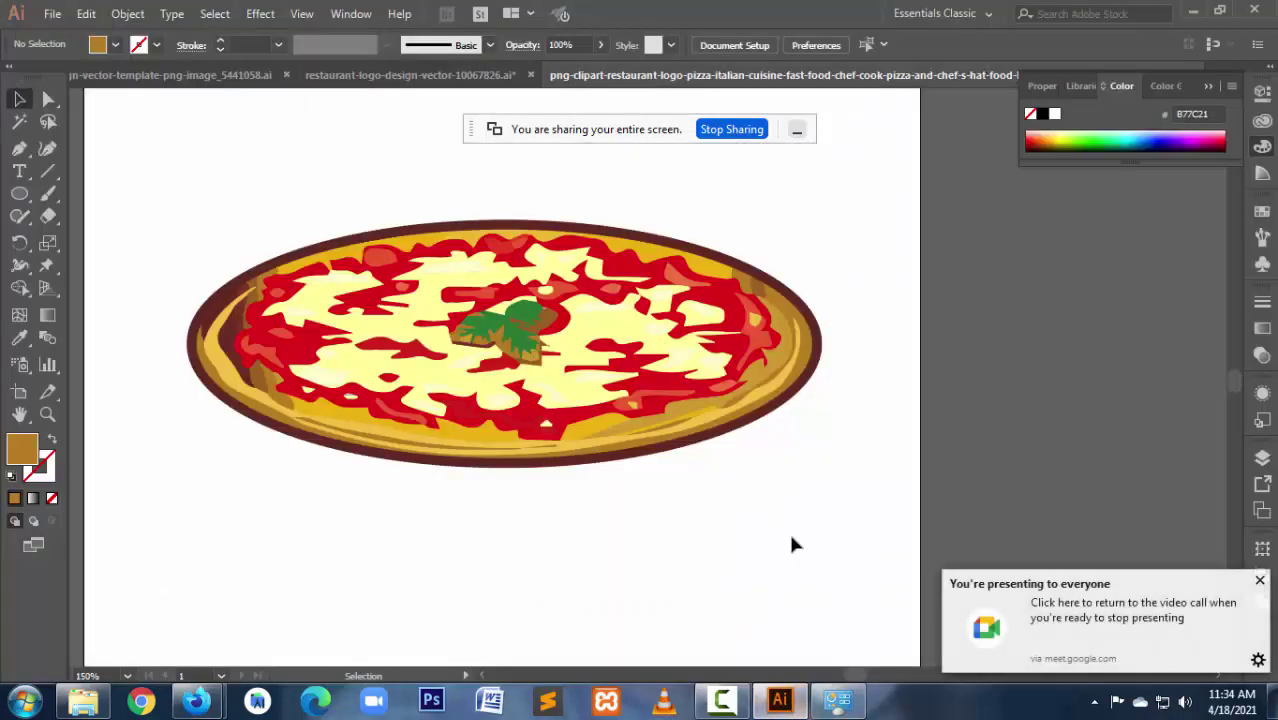
key(a)
key(ctrl+a)
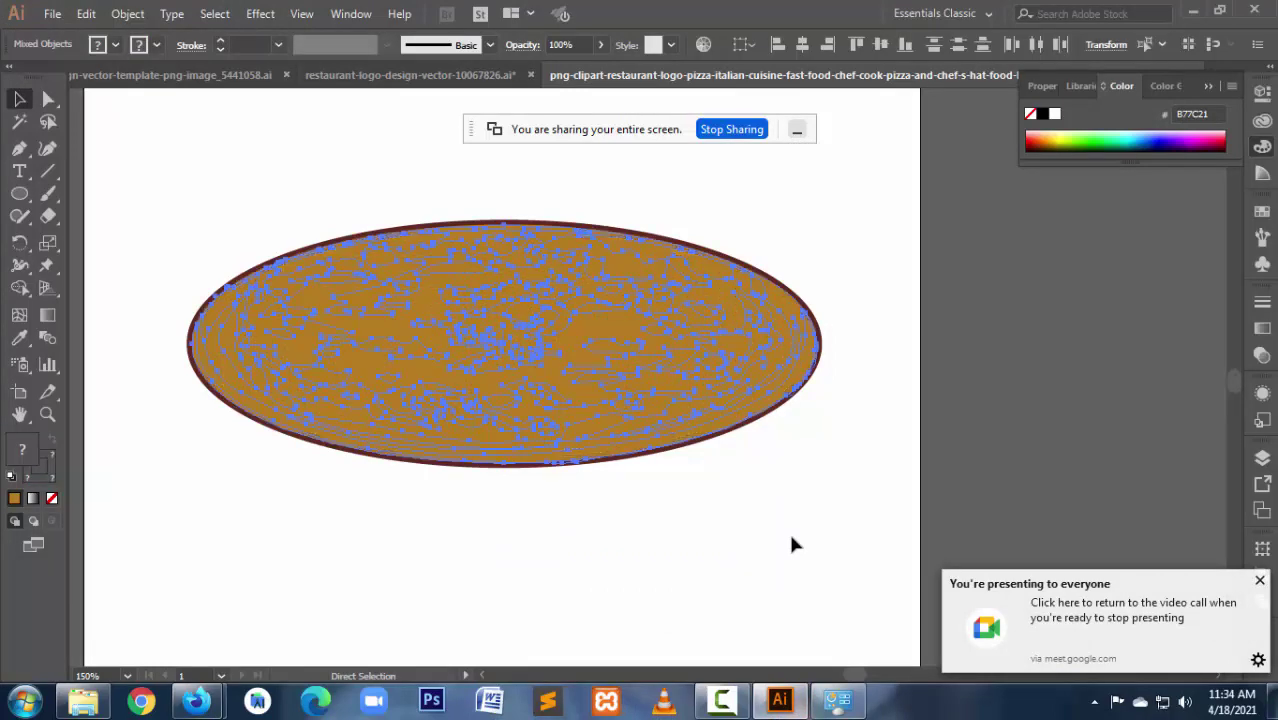
click(790, 544)
key(v)
click(822, 431)
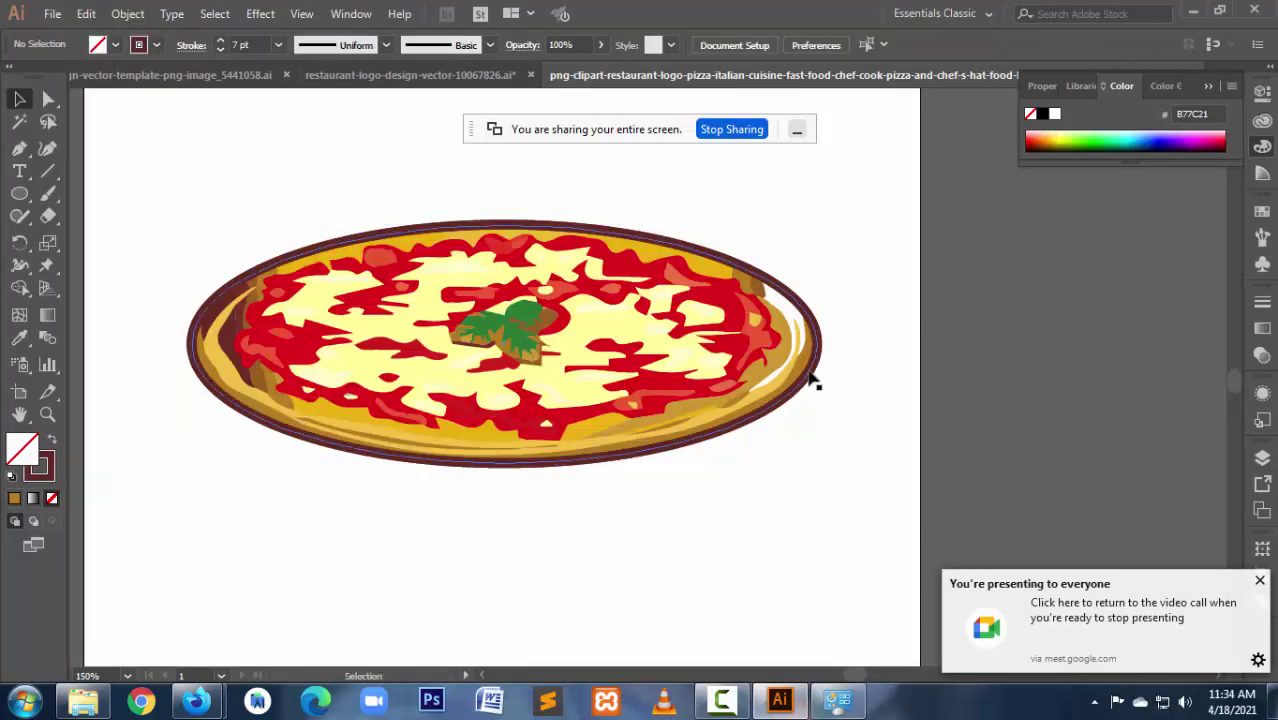
click(812, 380)
drag(810, 381, 906, 393)
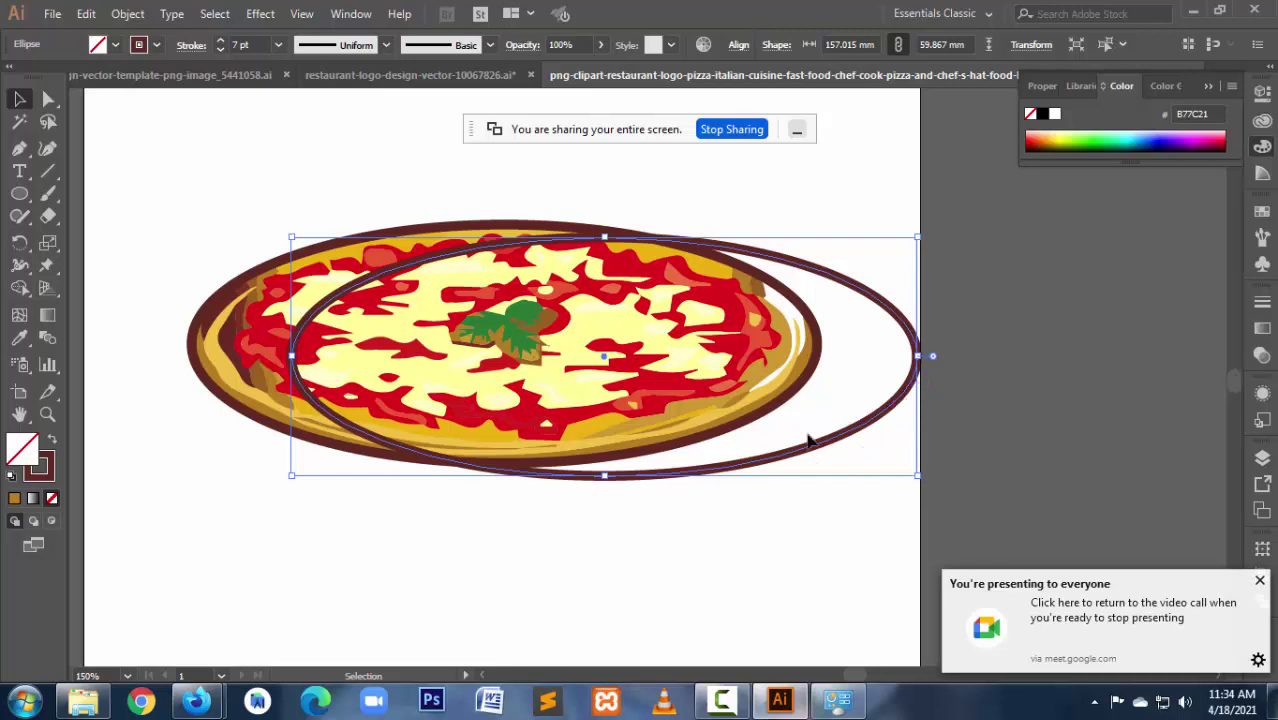
mouse_move(912, 345)
mouse_down()
mouse_move(812, 316)
mouse_move(864, 292)
mouse_up()
key(ctrl)
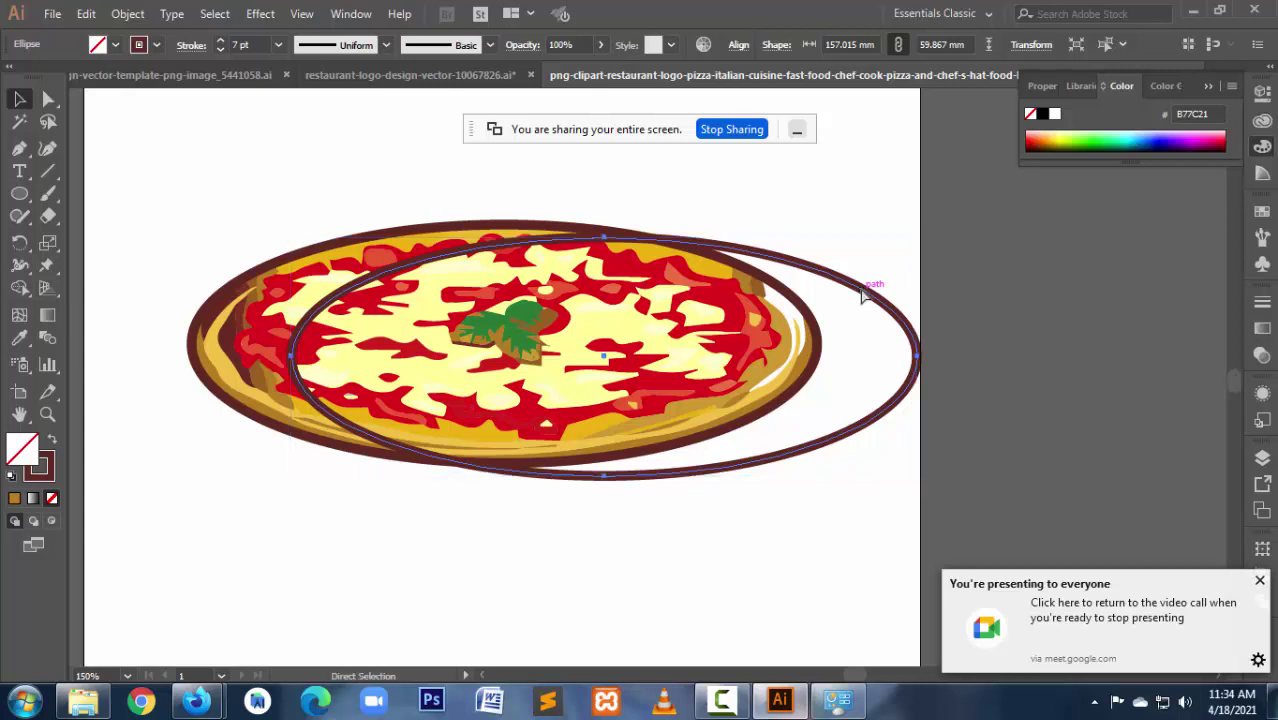
key(ctrl+z)
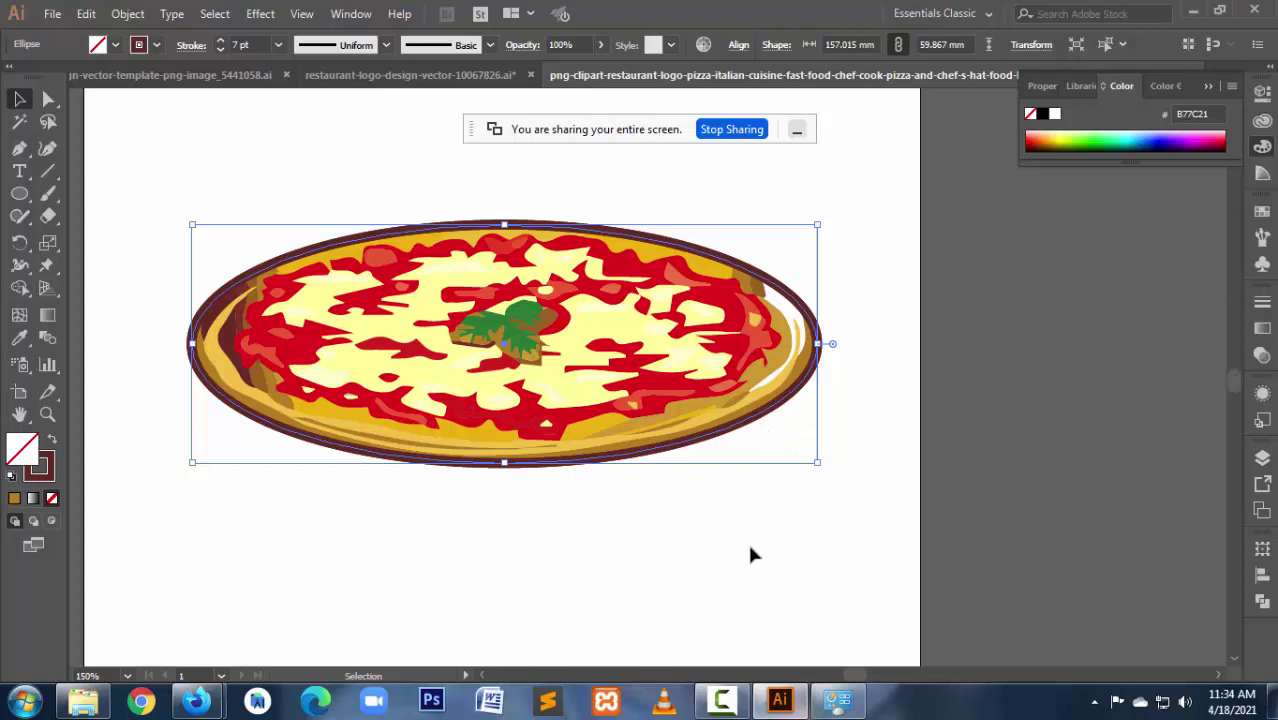
click(706, 531)
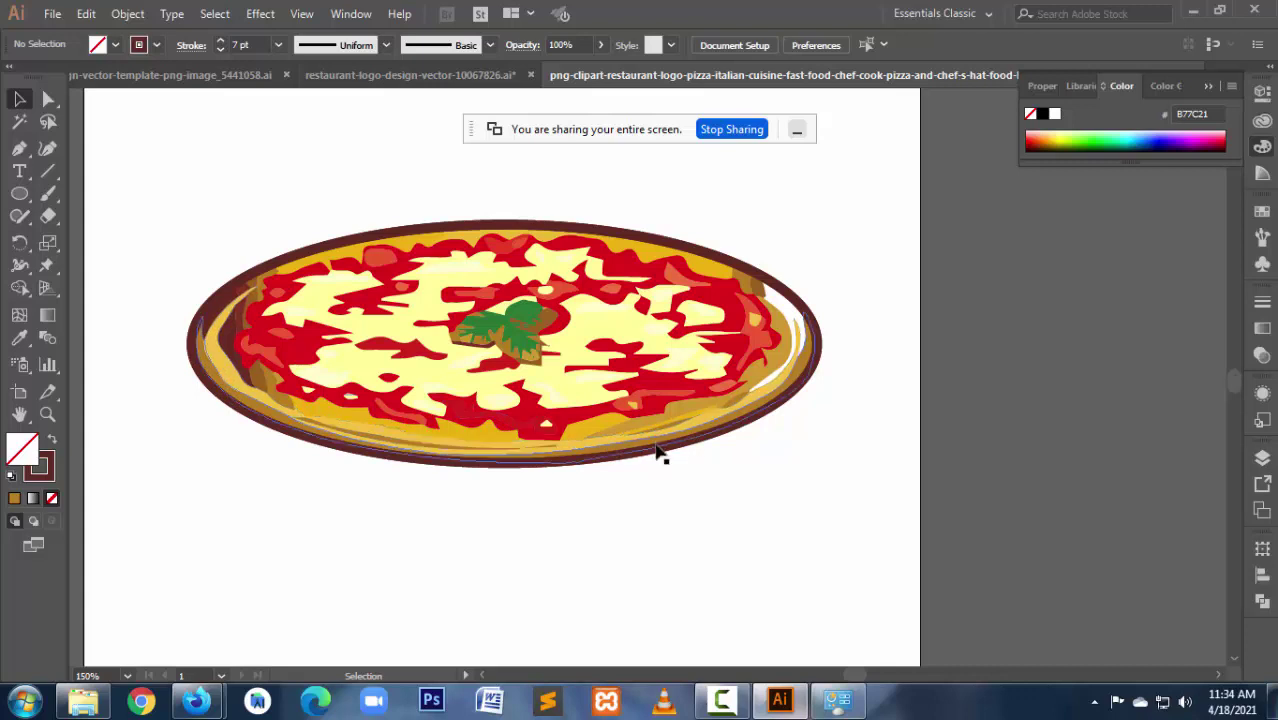
click(800, 378)
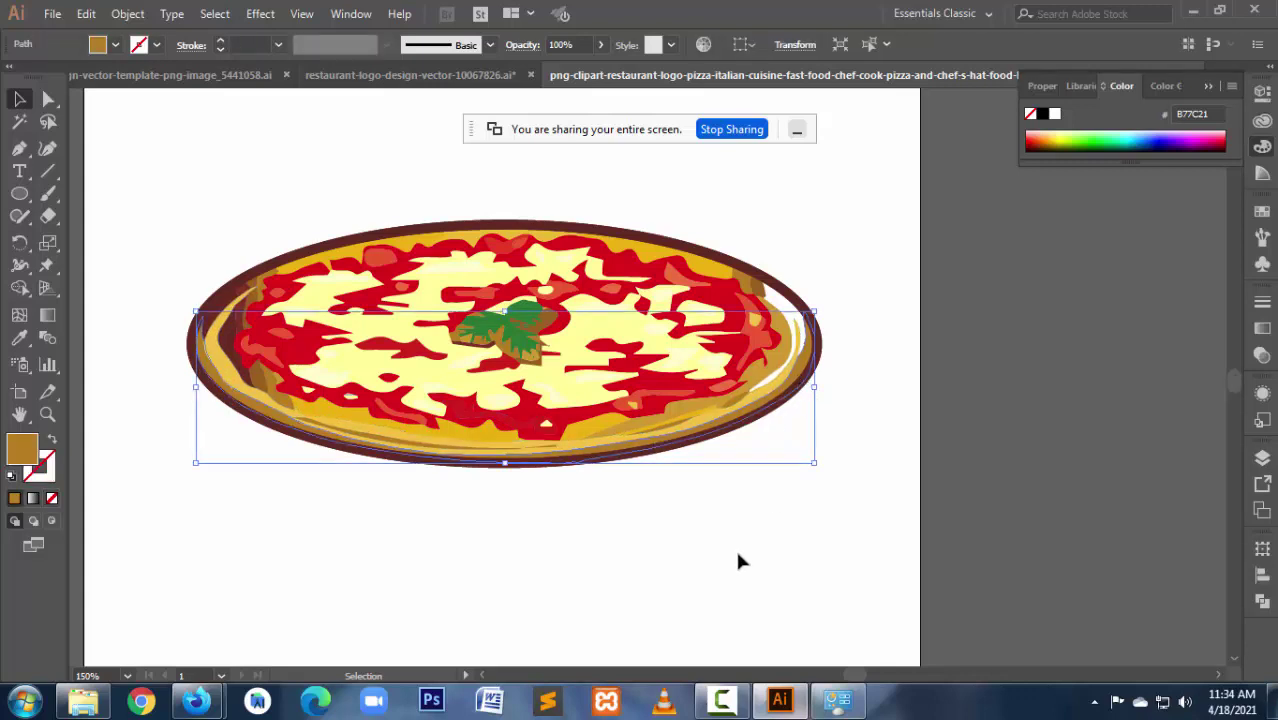
click(609, 561)
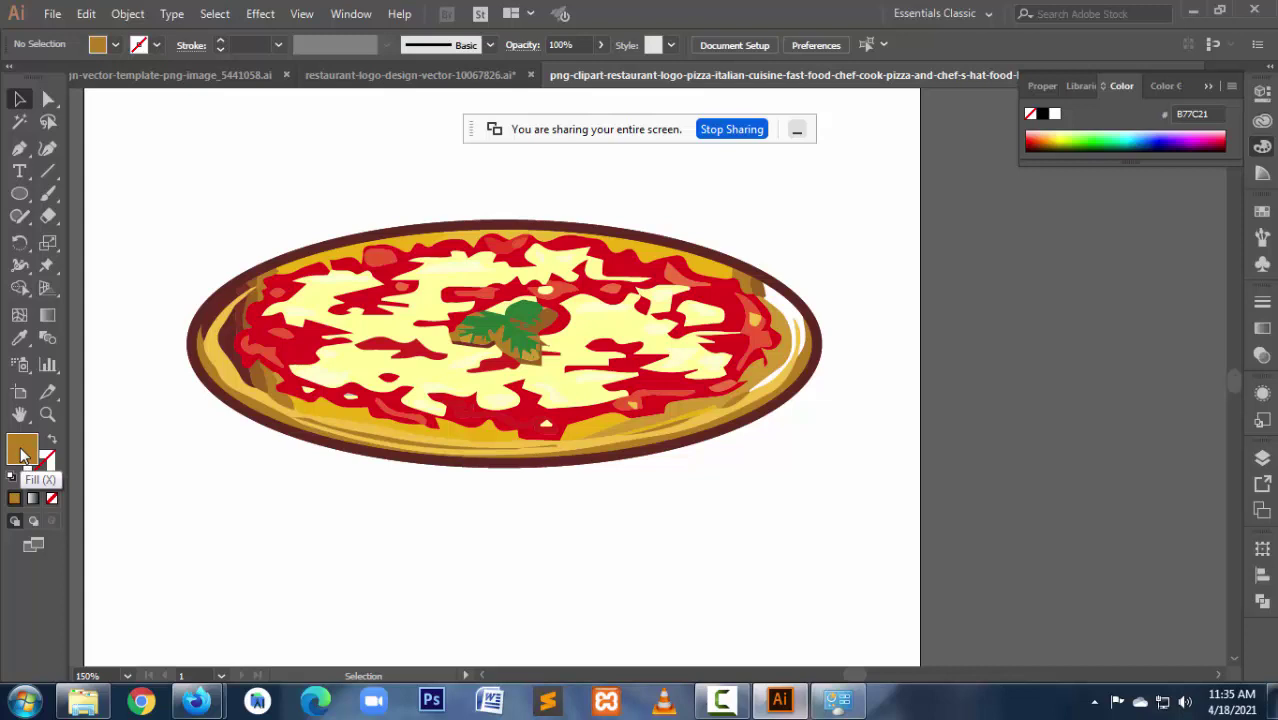
click(19, 341)
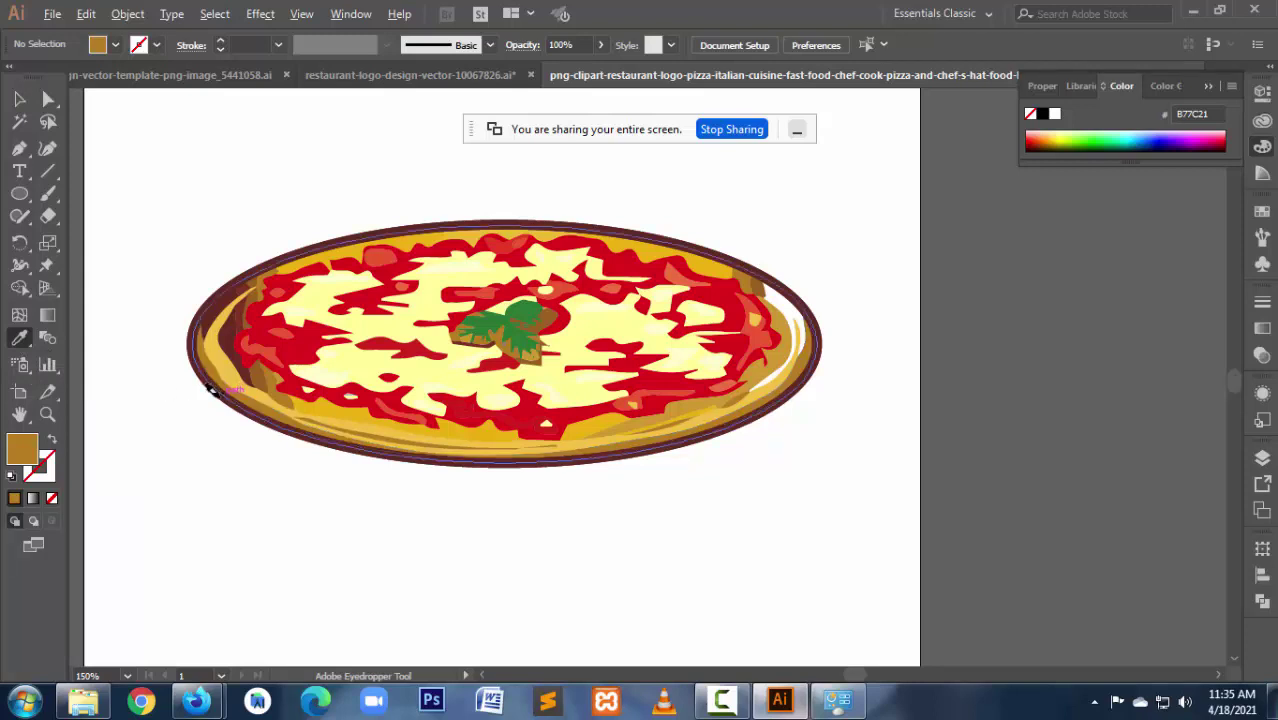
Step: Apply the sampled brown, then repeatedly select and deselect the brown ellipse
click(212, 390)
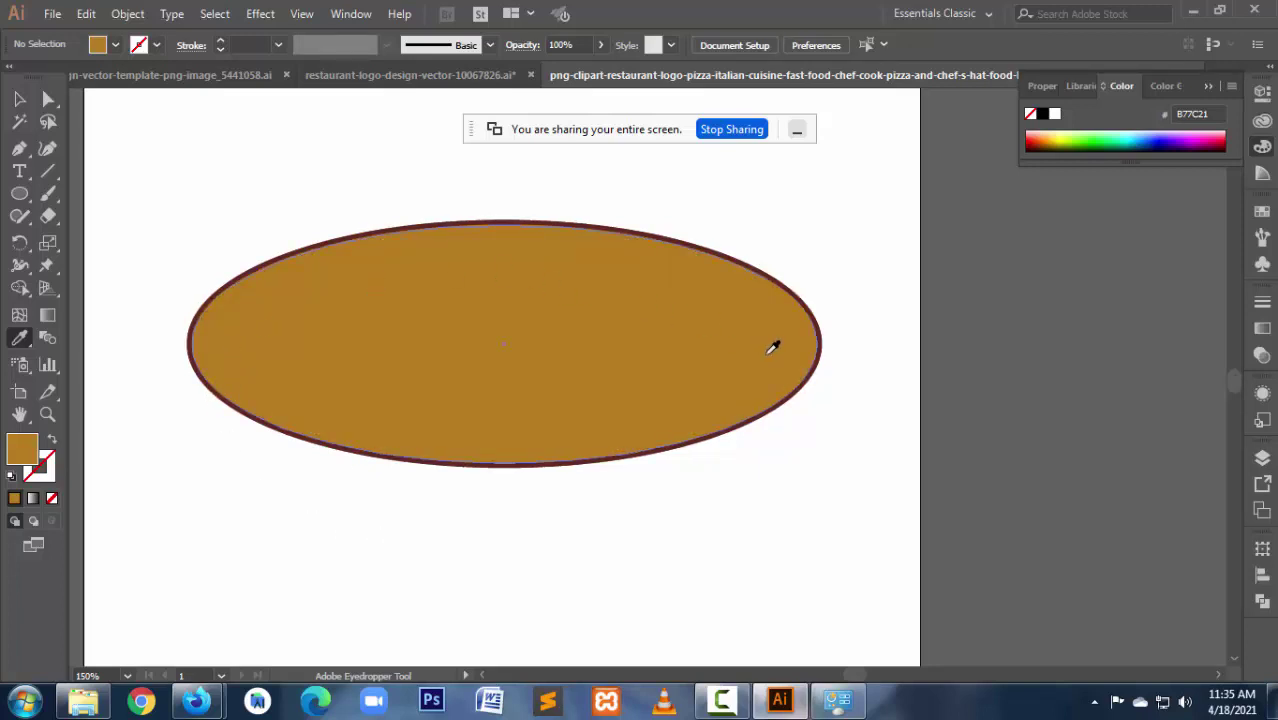
click(19, 98)
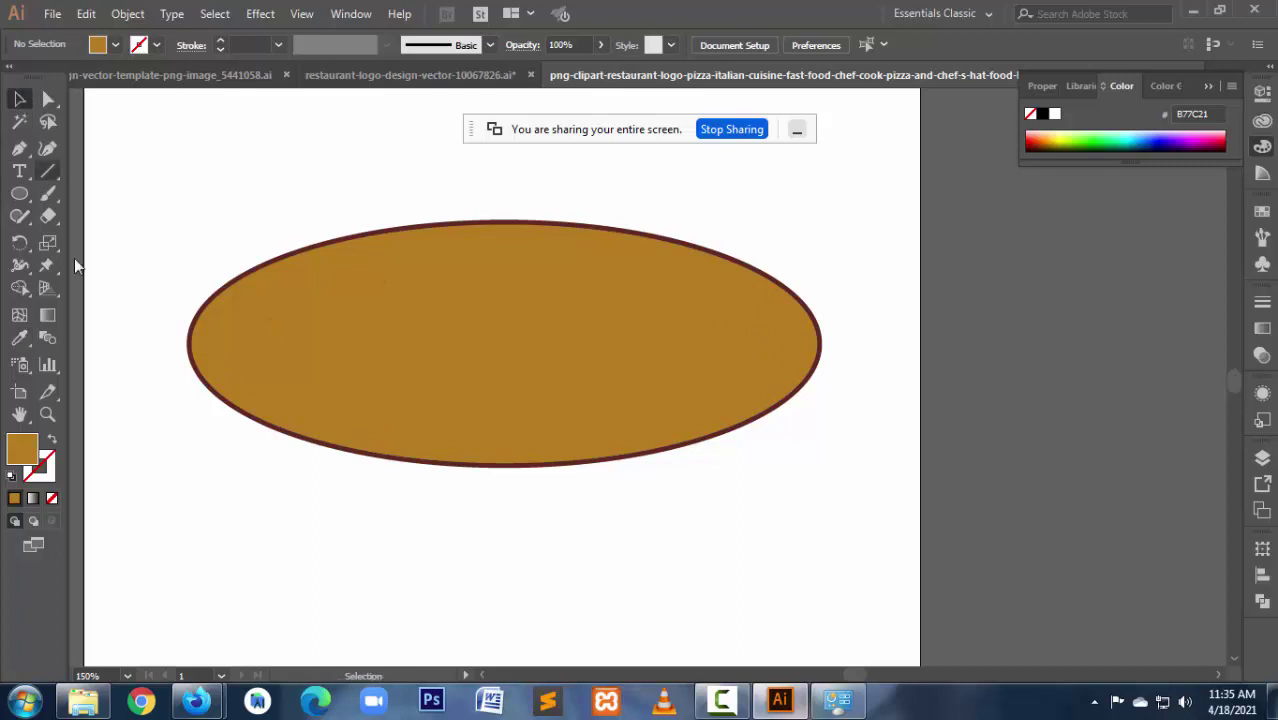
click(533, 355)
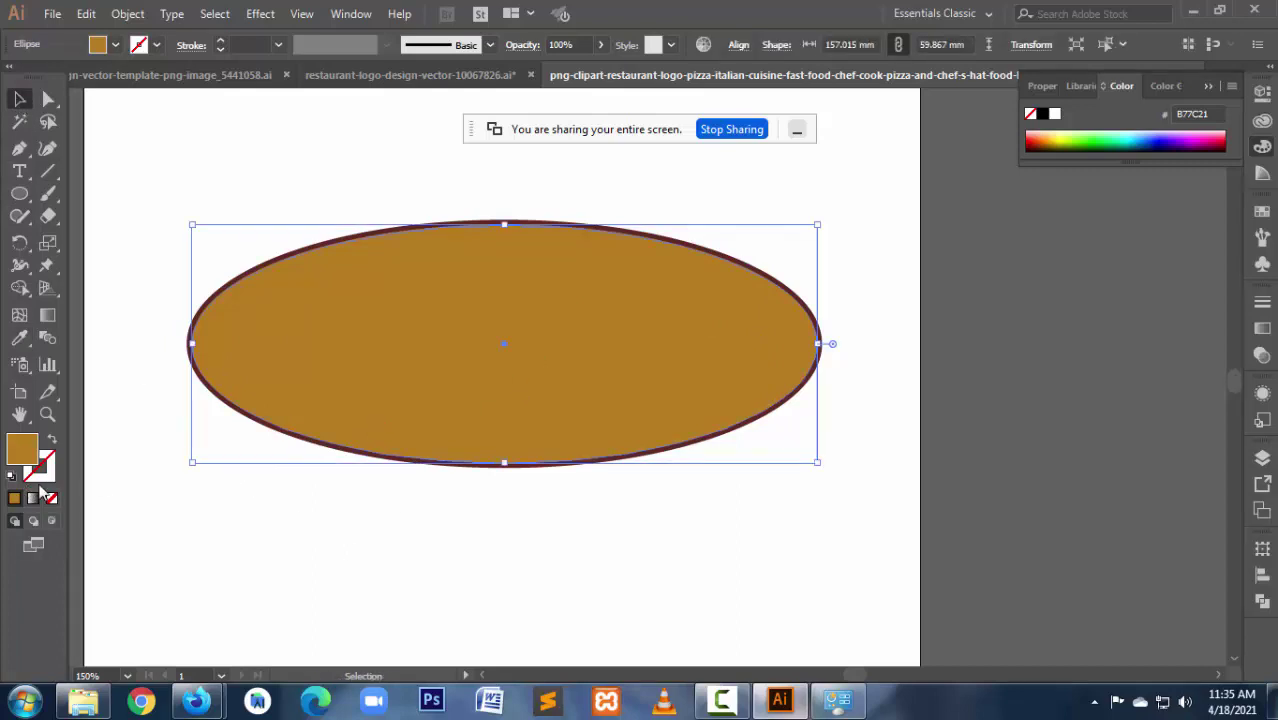
click(791, 552)
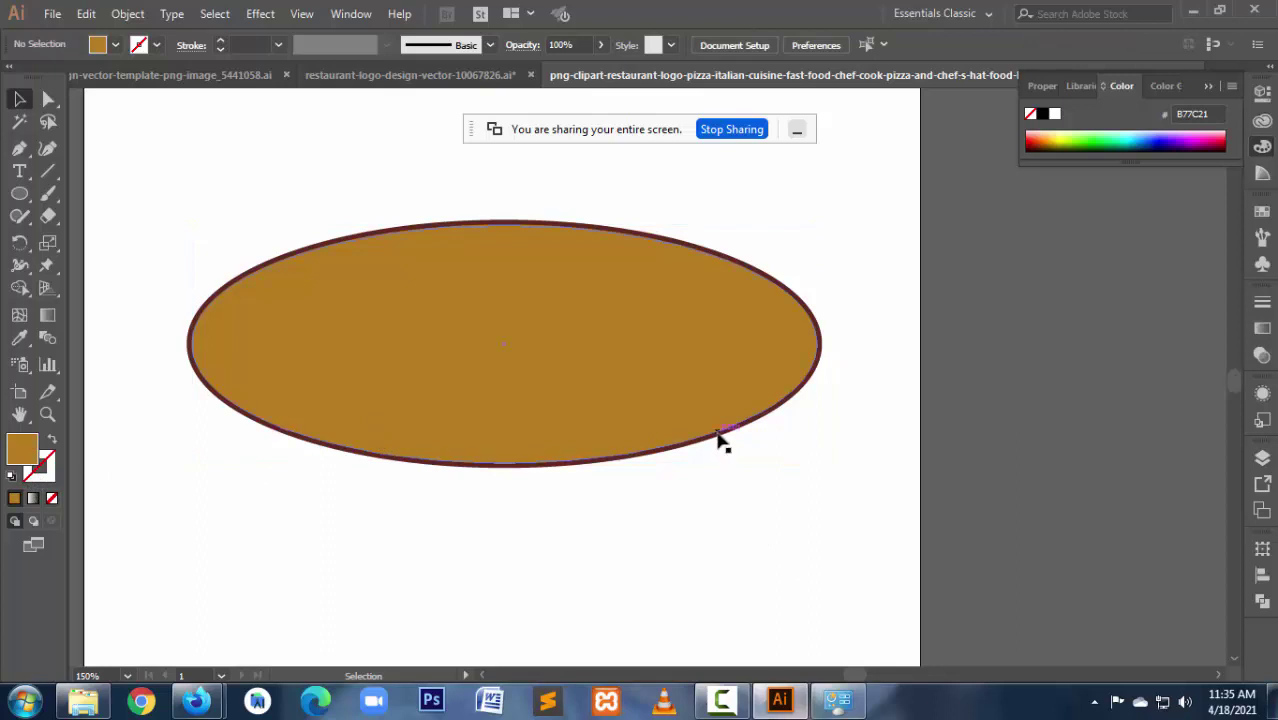
click(717, 440)
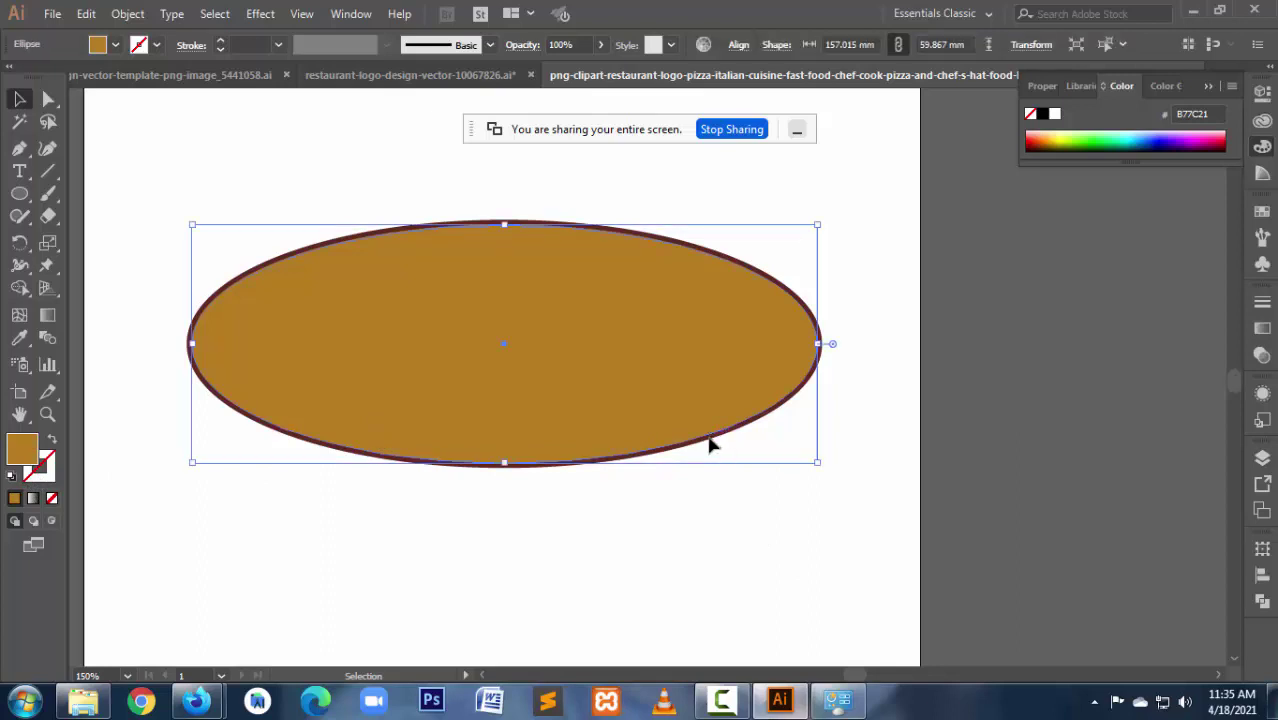
click(707, 441)
click(707, 441)
click(798, 446)
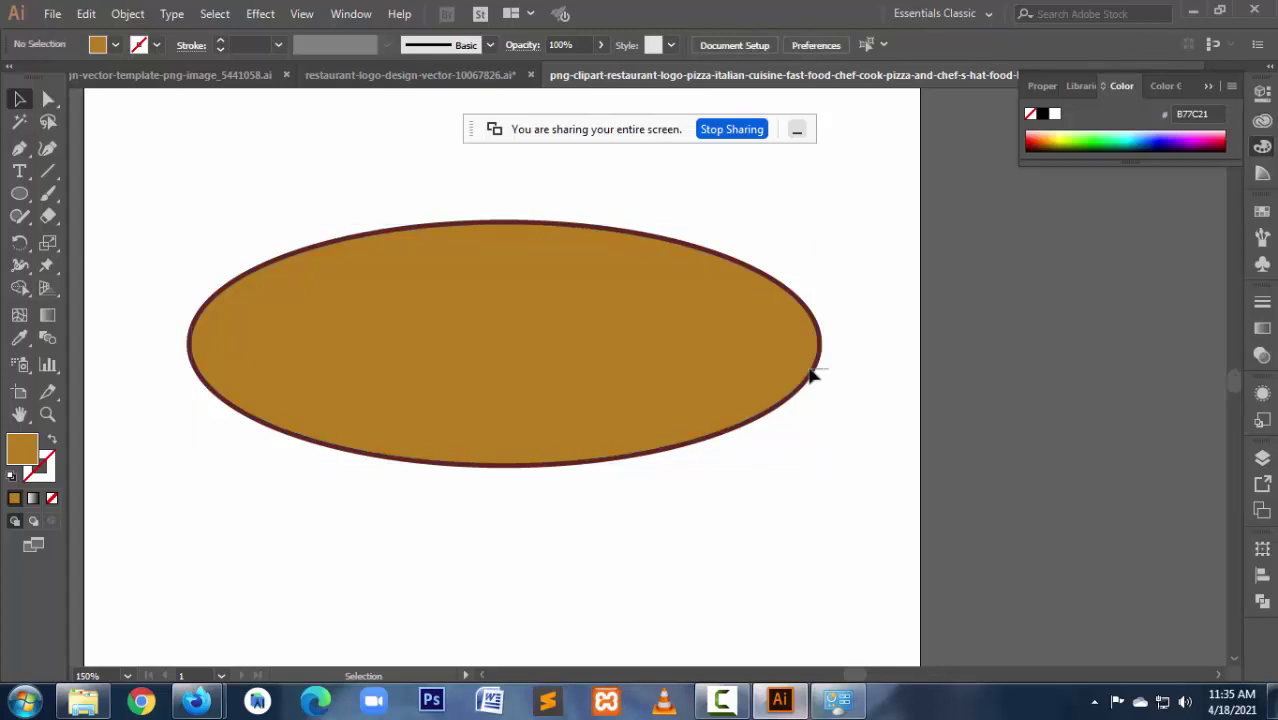
click(798, 328)
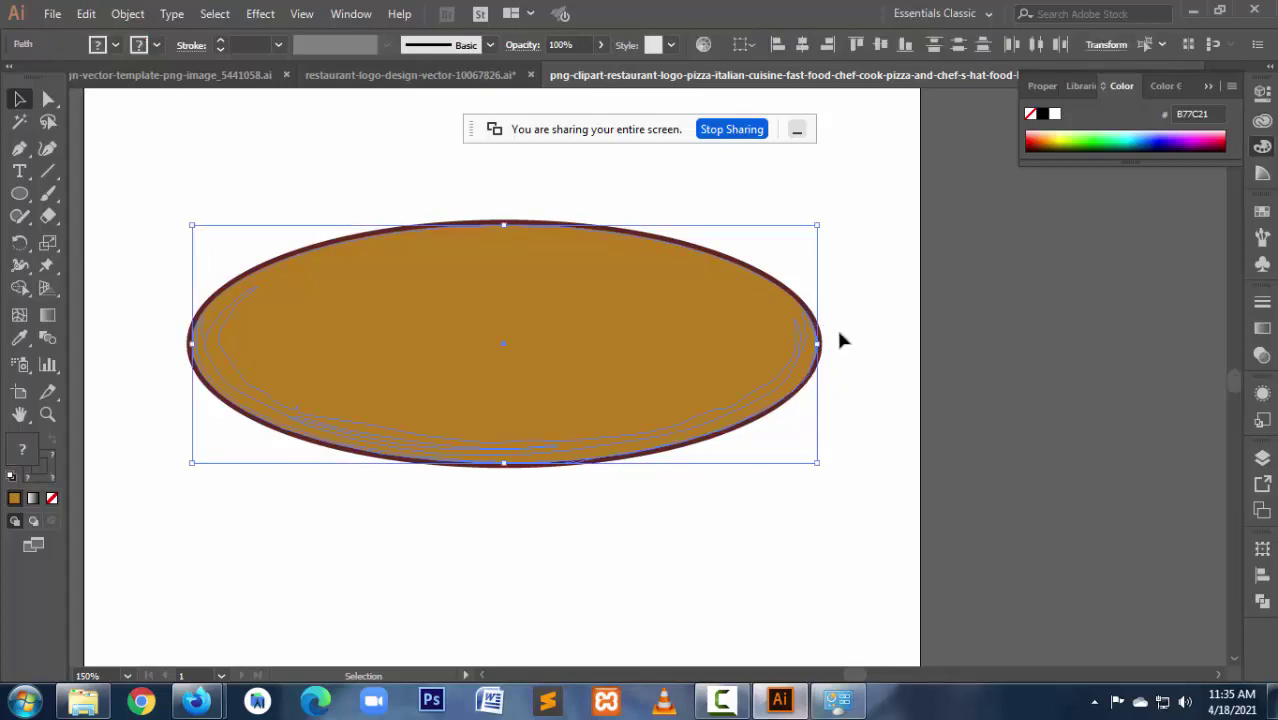
click(844, 335)
click(783, 311)
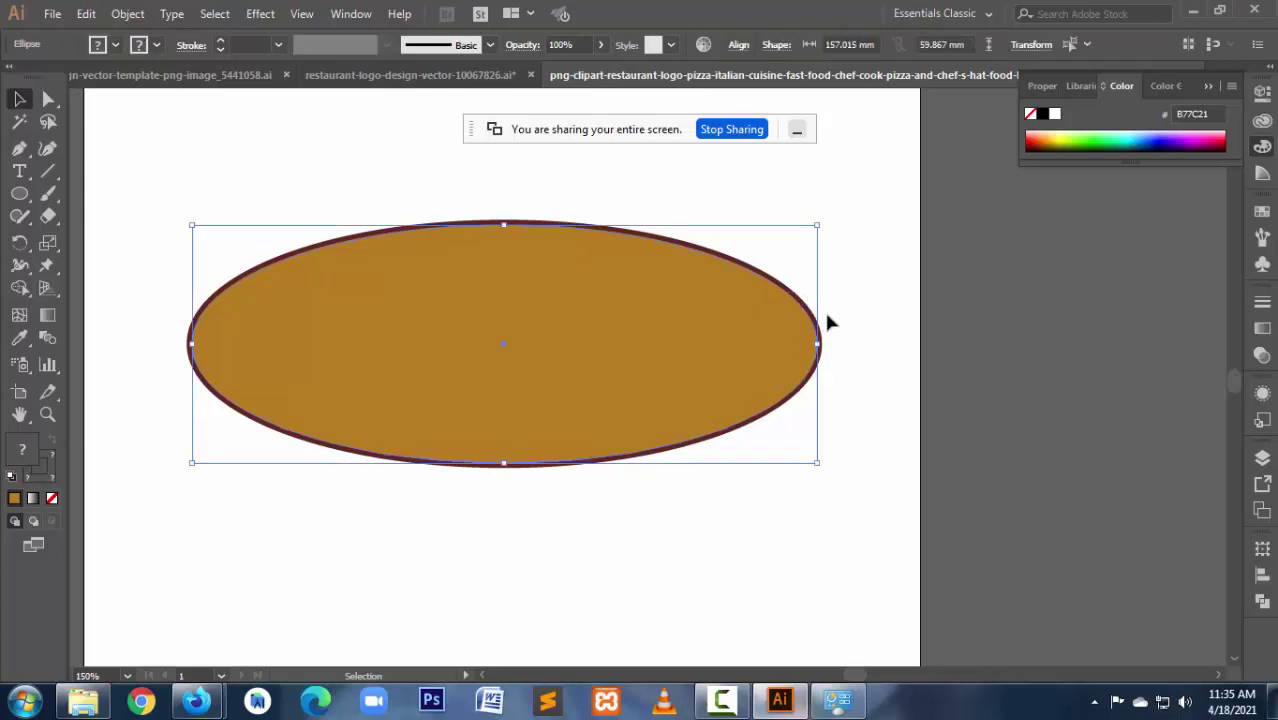
click(822, 303)
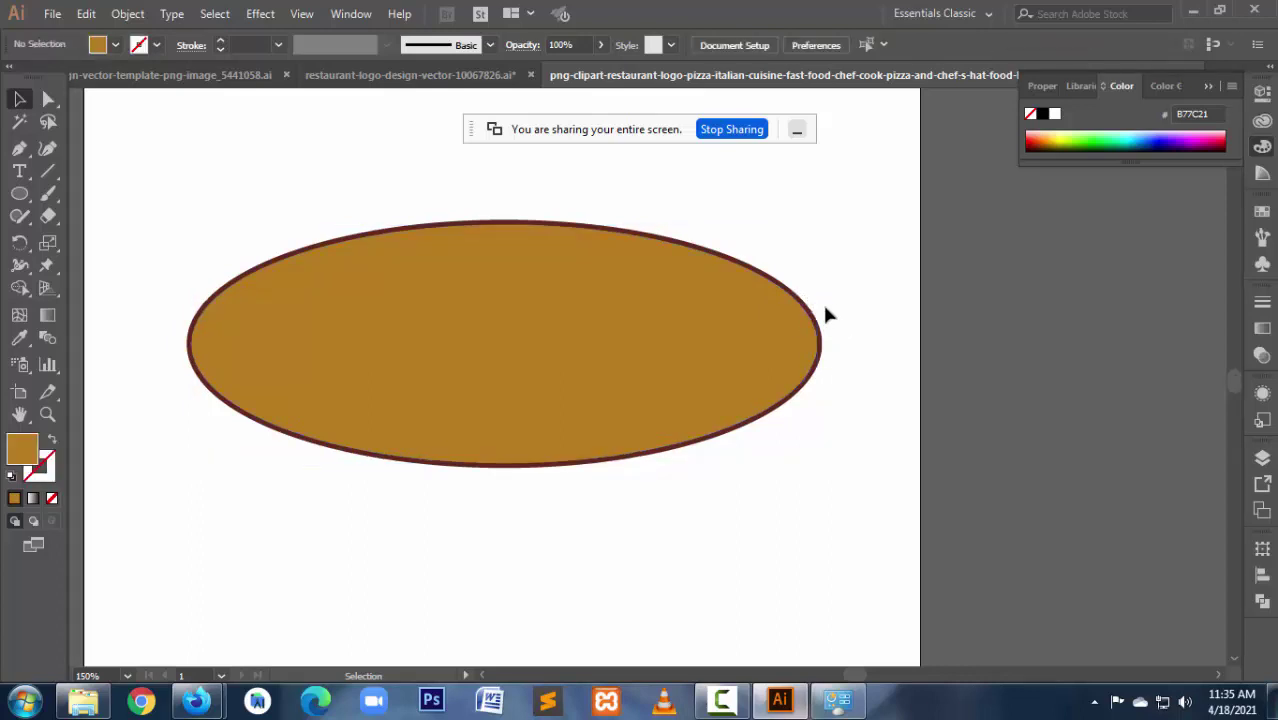
click(812, 305)
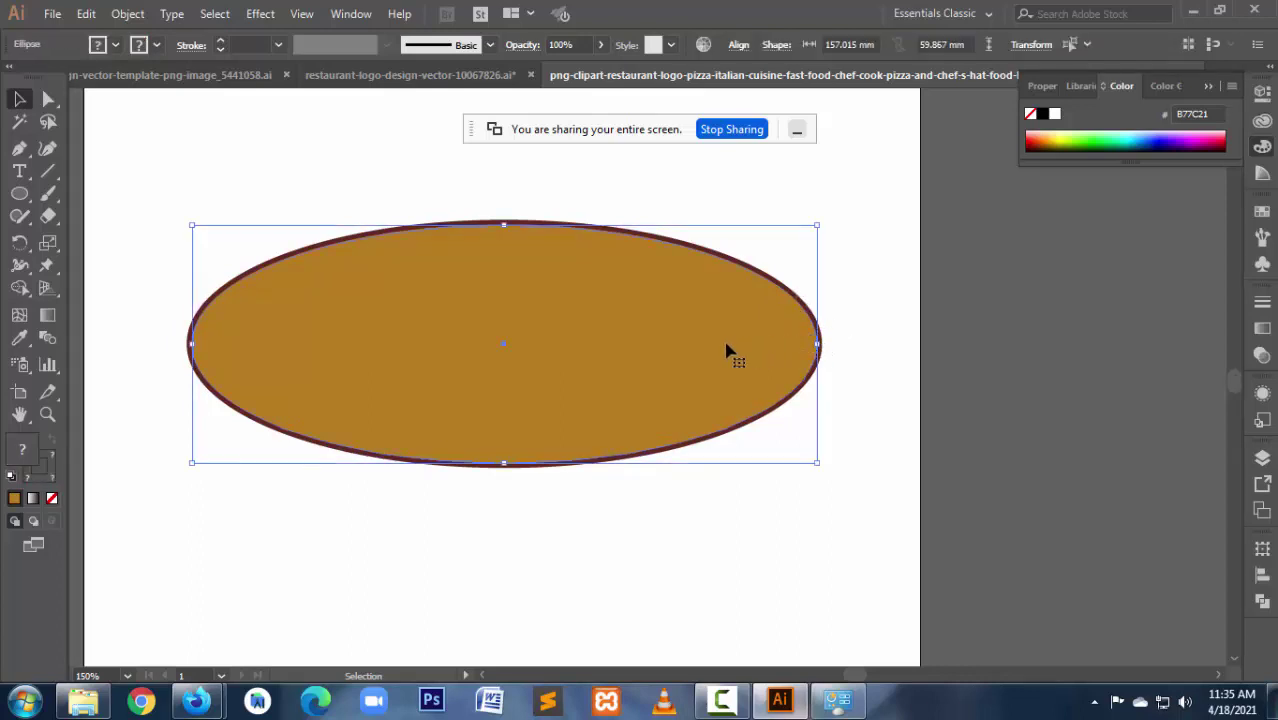
Step: Select the orange-filled ellipse and send it behind the pizza with Ctrl+Shift+[
shift+click(540, 370)
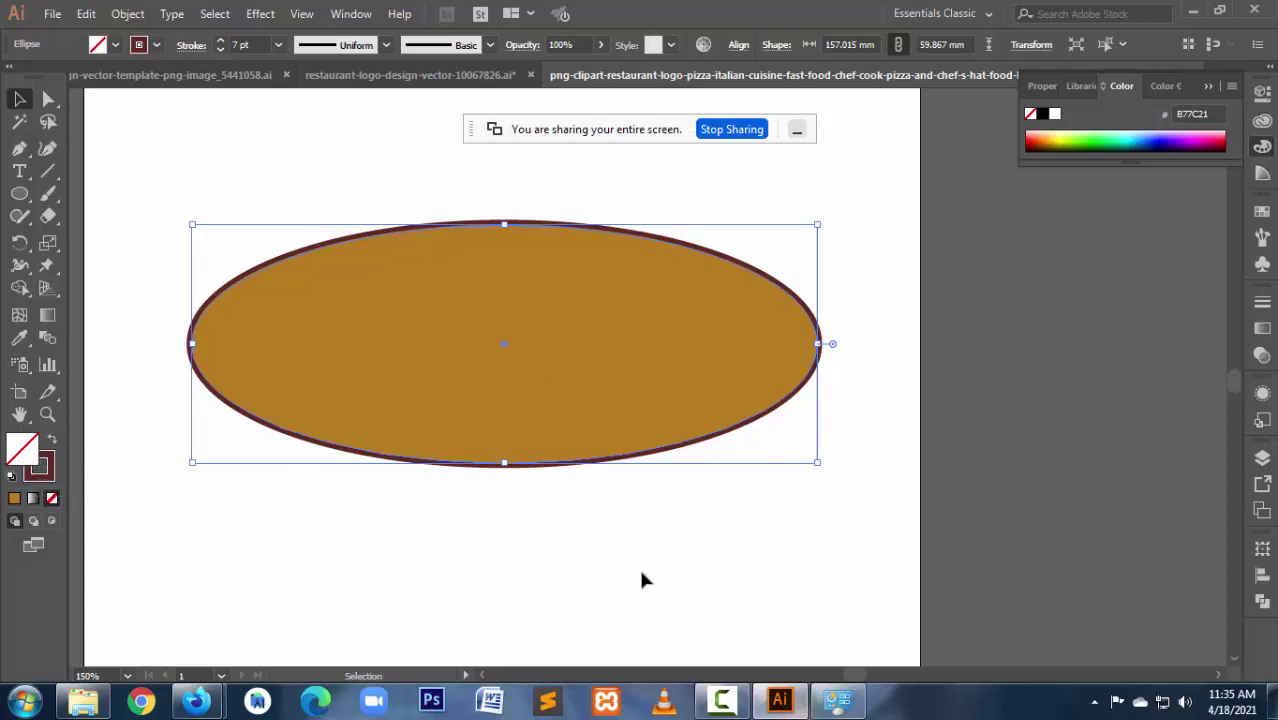
click(685, 557)
click(548, 375)
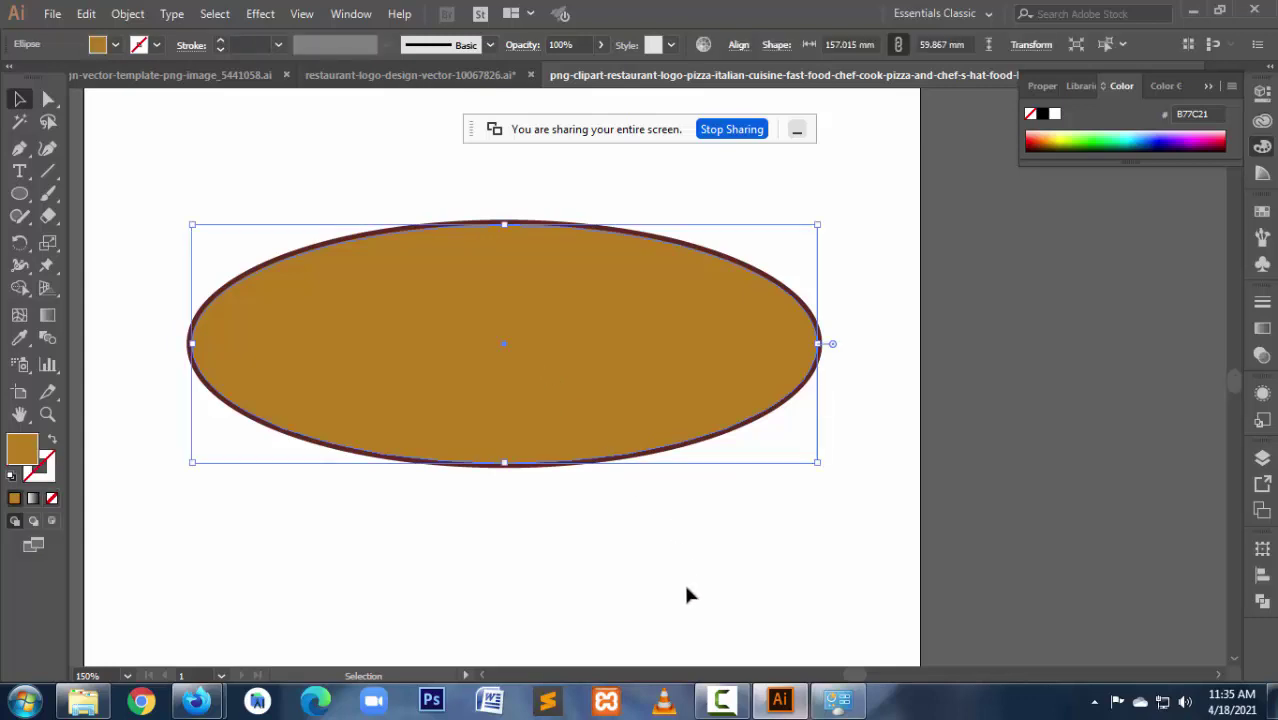
key(ctrl)
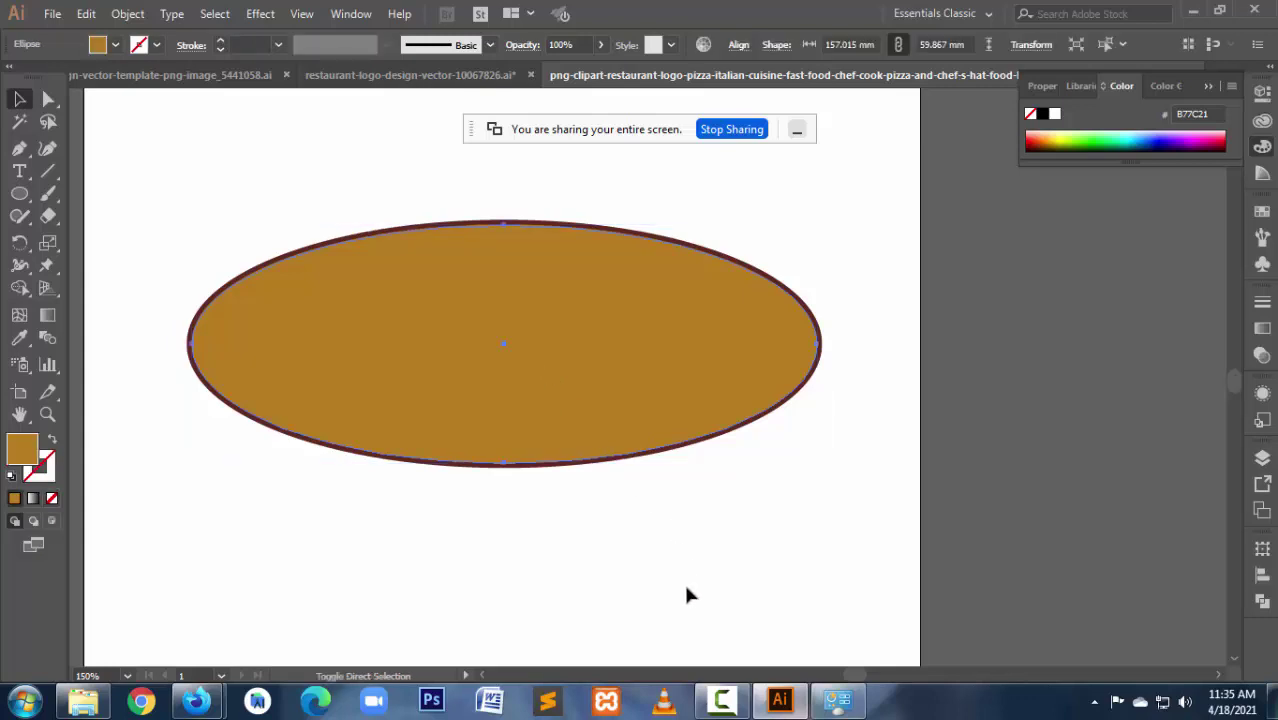
key(ctrl+shift+bracketleft)
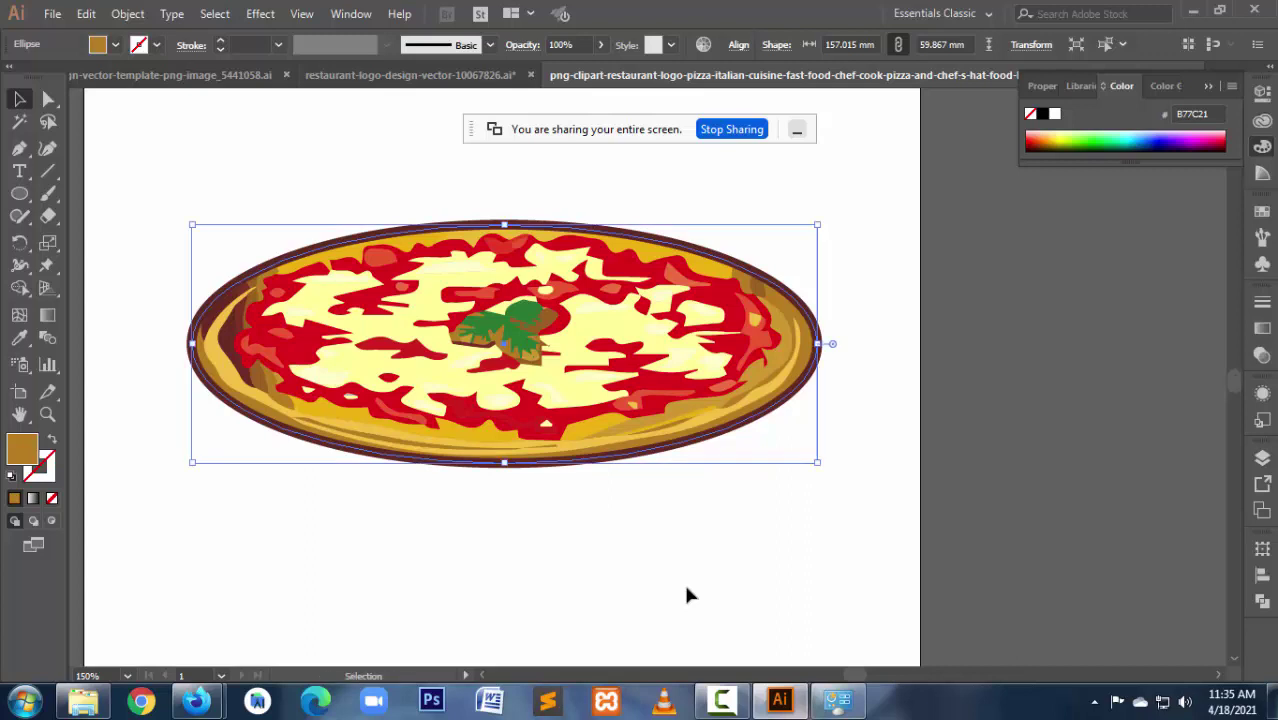
Step: Marquee-select all the pizza pieces and group them with Ctrl+G
click(625, 555)
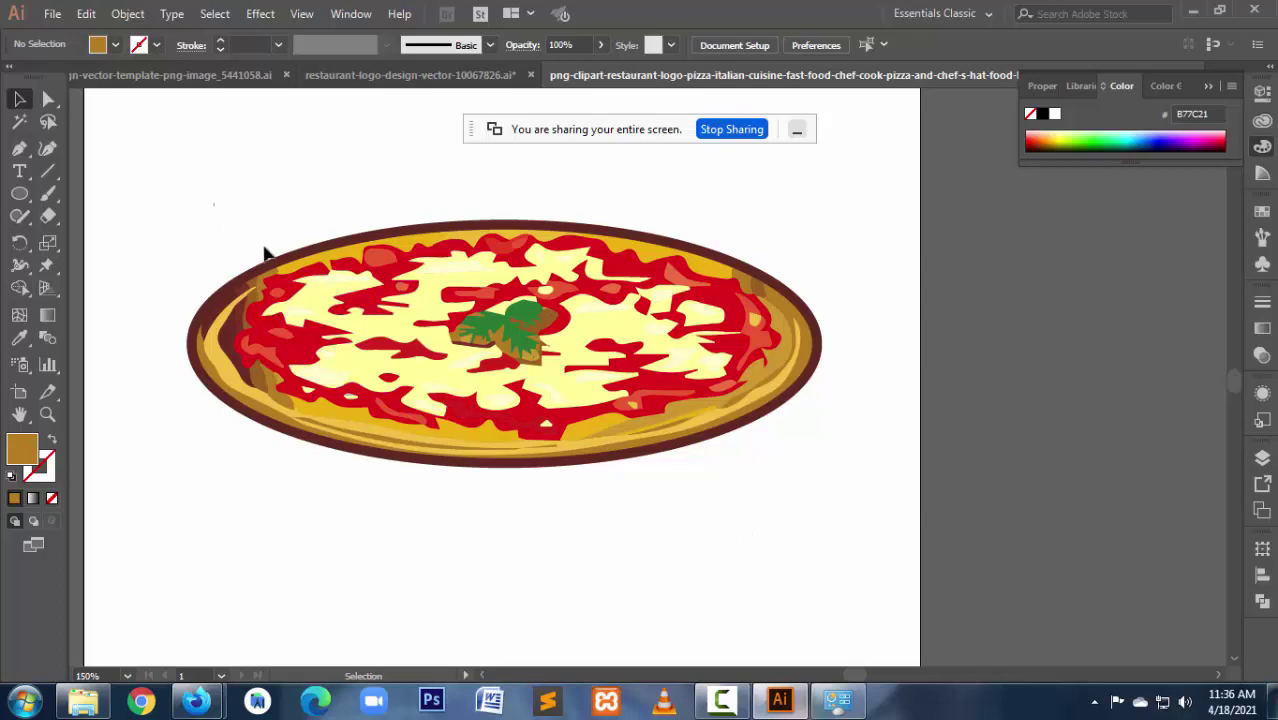
drag(213, 203, 862, 527)
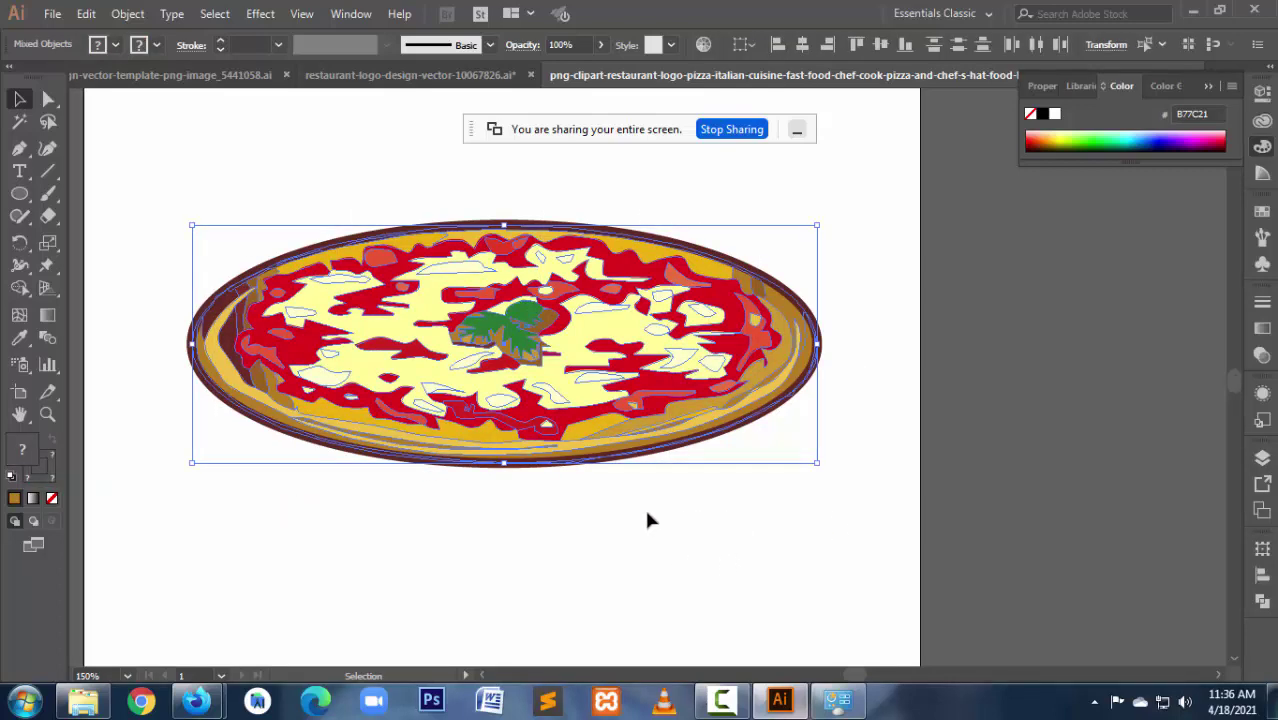
key(ctrl+g)
Step: Drag the pizza group onto the restaurant-logo-design-vector-10067826.ai document tab
click(636, 537)
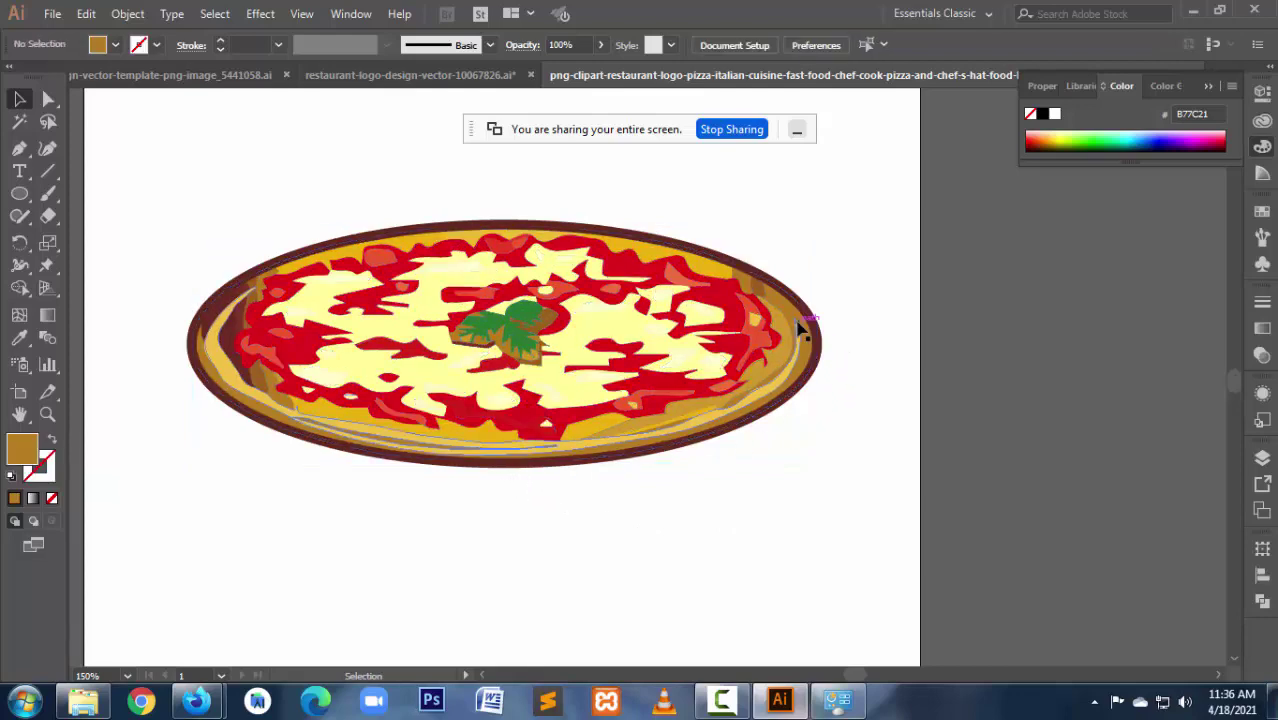
click(553, 466)
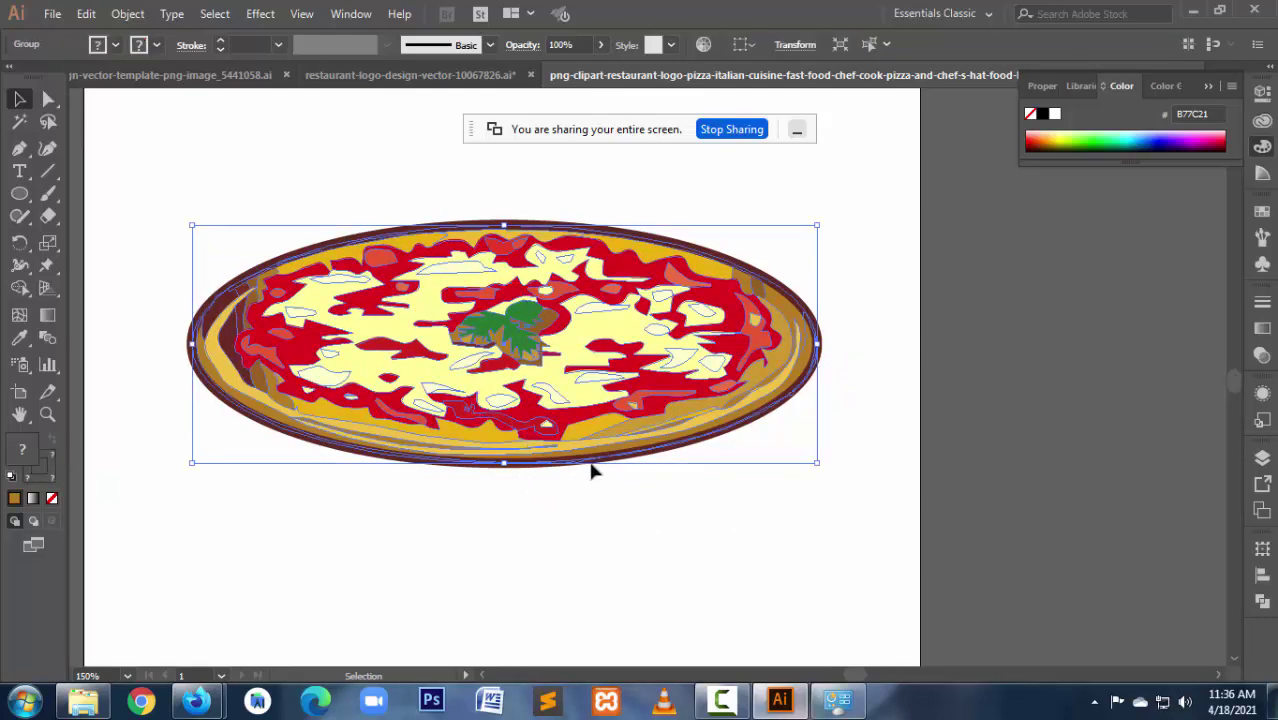
mouse_move(553, 468)
mouse_down()
mouse_move(406, 76)
mouse_move(421, 297)
mouse_move(615, 80)
mouse_up()
Step: Drop the pizza onto the Restaurant logo and resize it with the bounding-box handles
drag(500, 262, 577, 242)
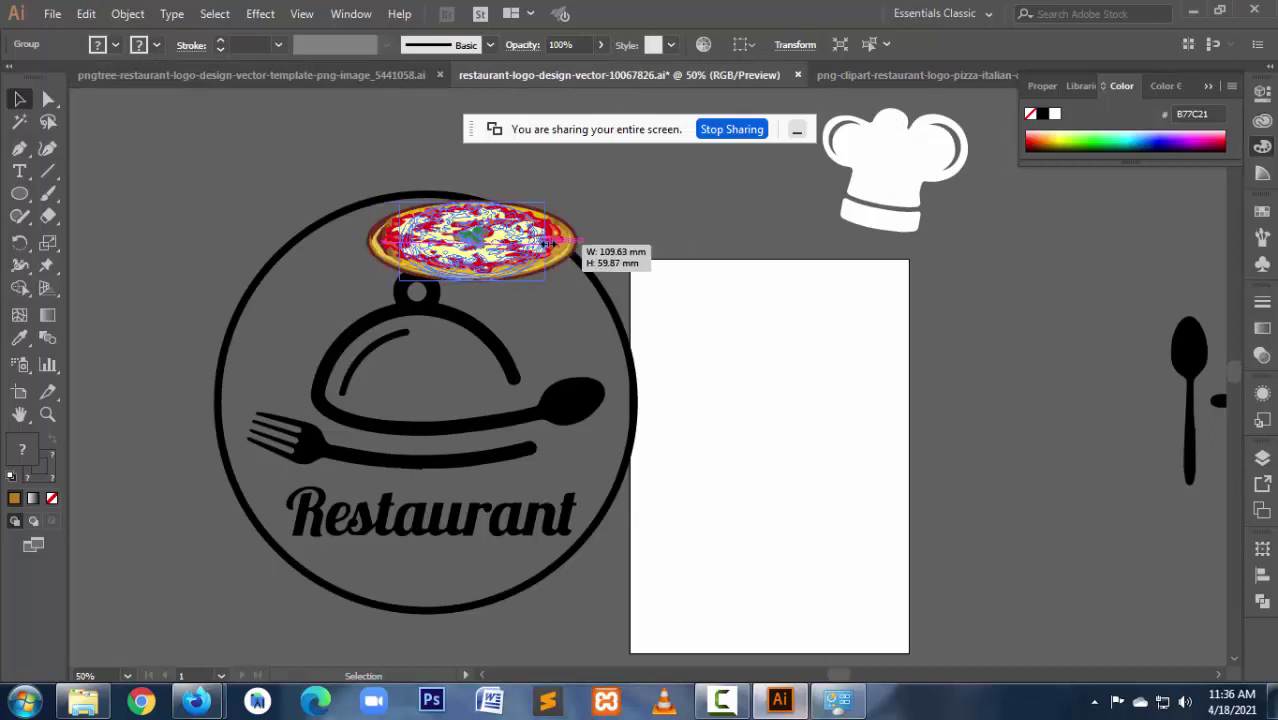
mouse_move(577, 242)
mouse_down()
mouse_move(540, 241)
mouse_move(474, 384)
mouse_move(511, 372)
mouse_up()
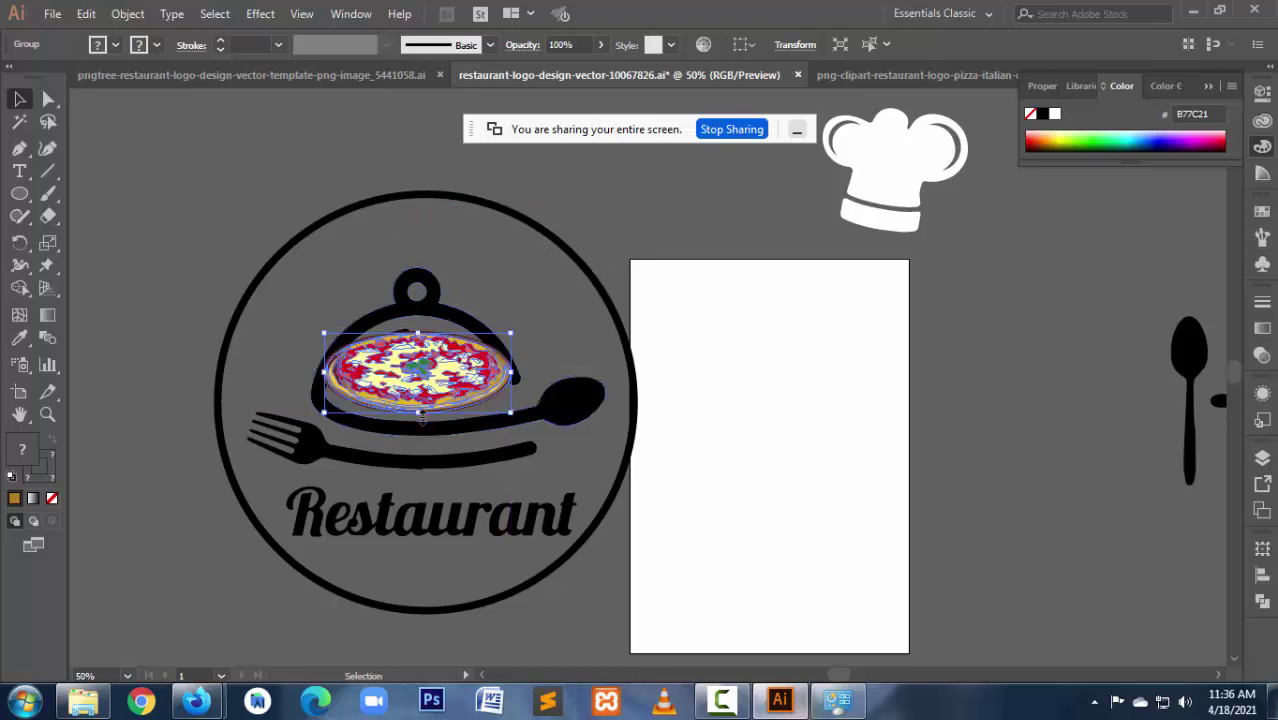
key(ctrl+z)
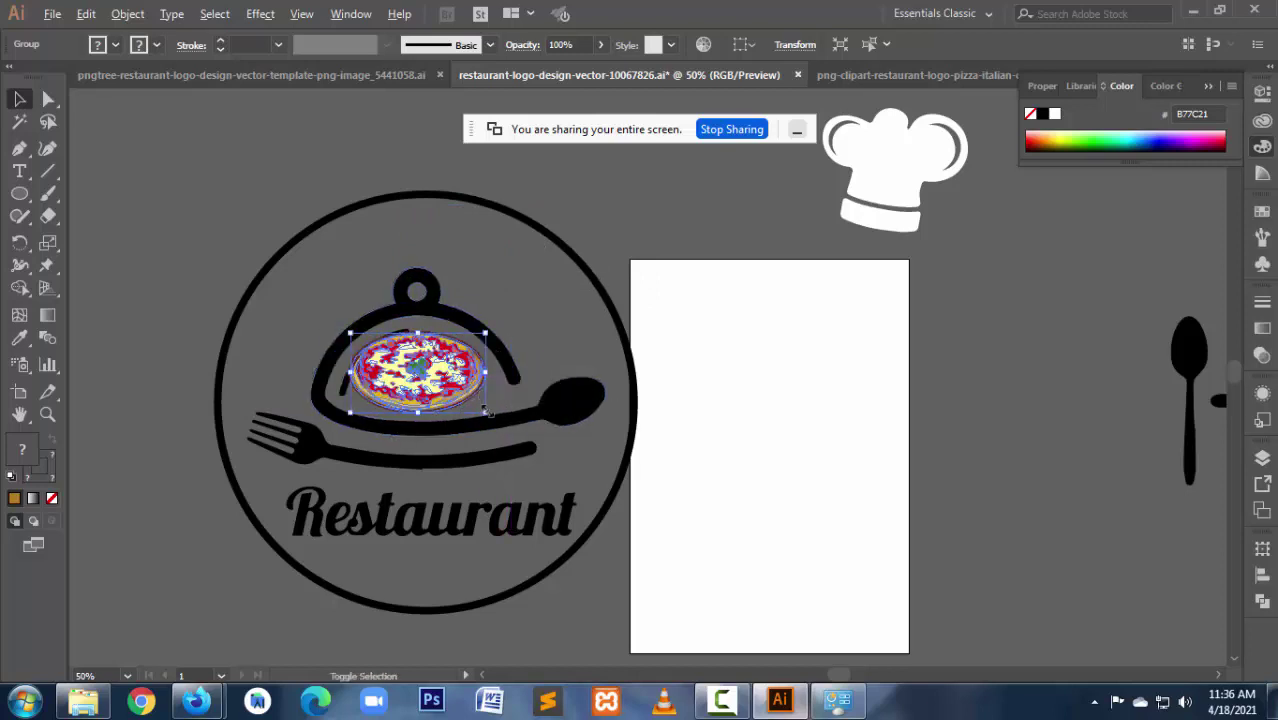
drag(486, 409, 505, 427)
drag(418, 426, 420, 432)
drag(506, 376, 519, 377)
drag(331, 378, 313, 379)
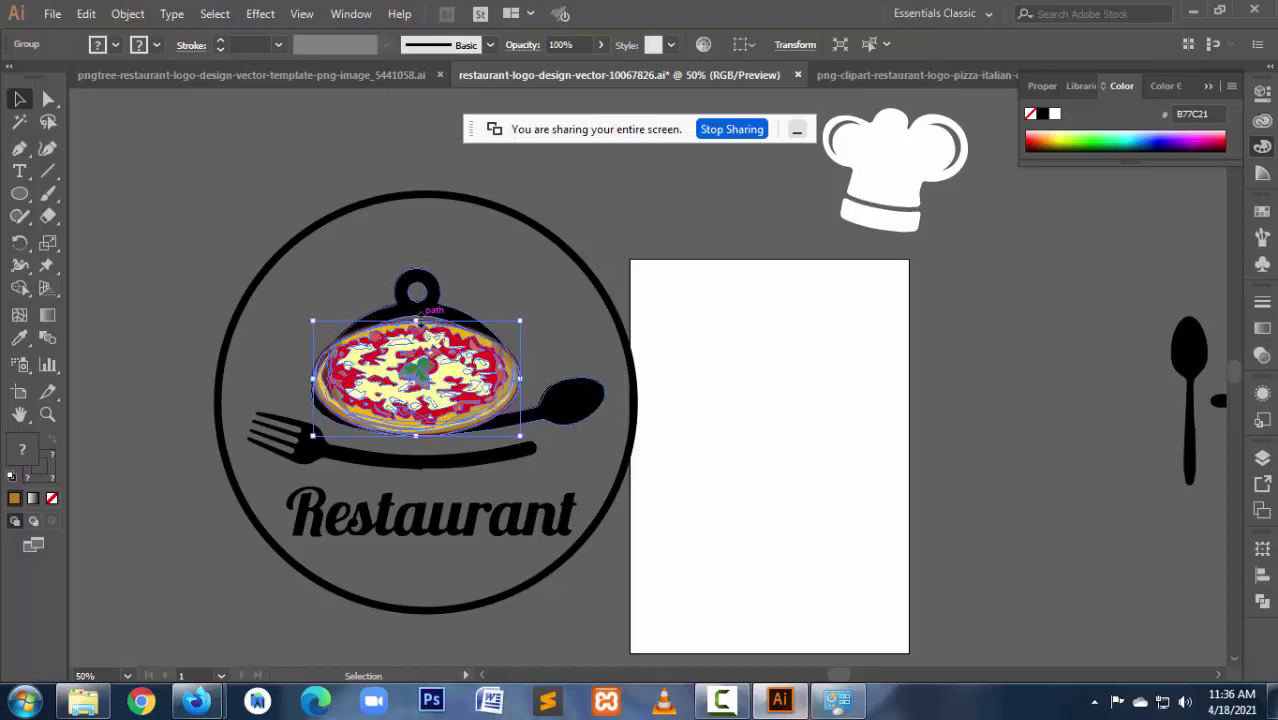
drag(418, 319, 418, 309)
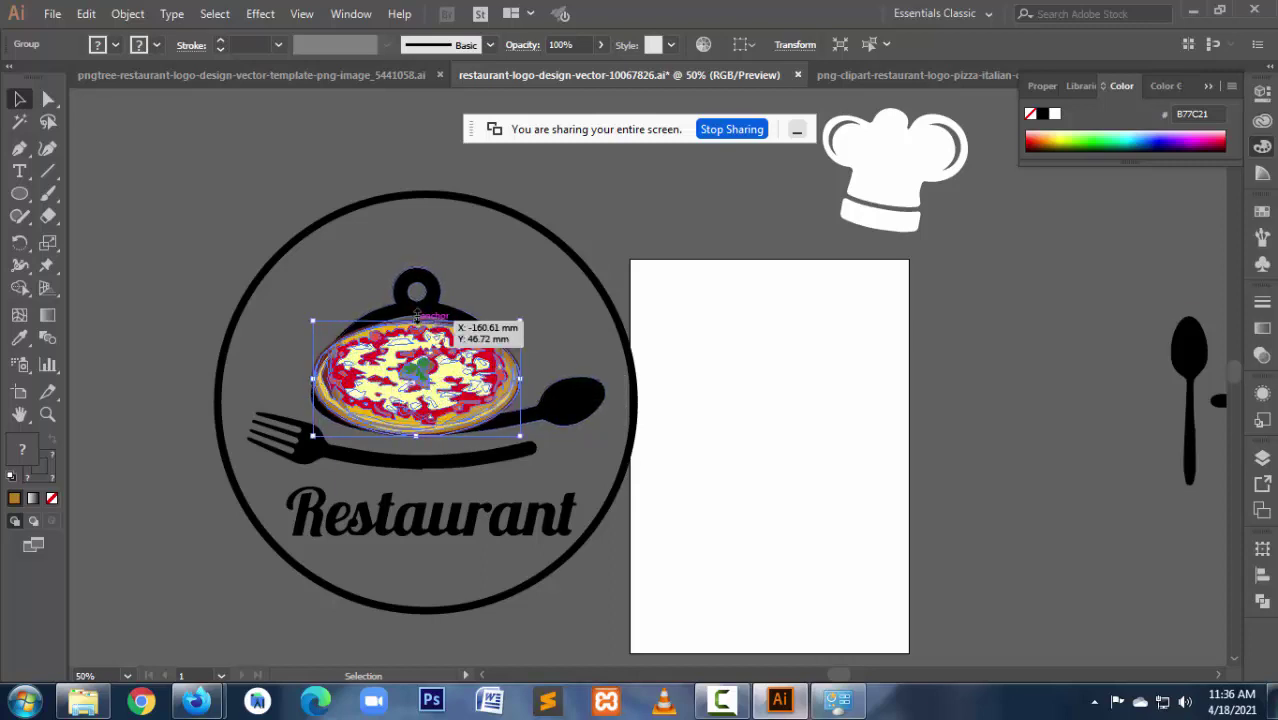
Step: Enlarge the pizza further and move it up into the cloche dome
click(577, 459)
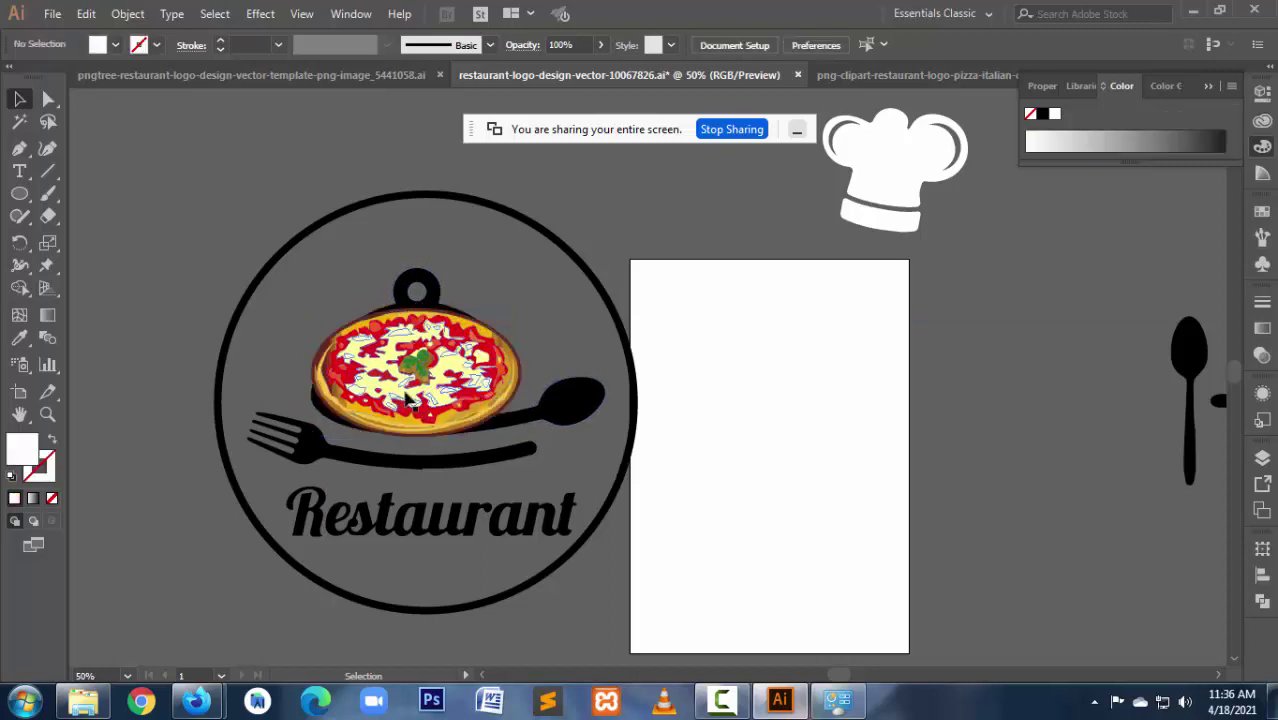
click(407, 397)
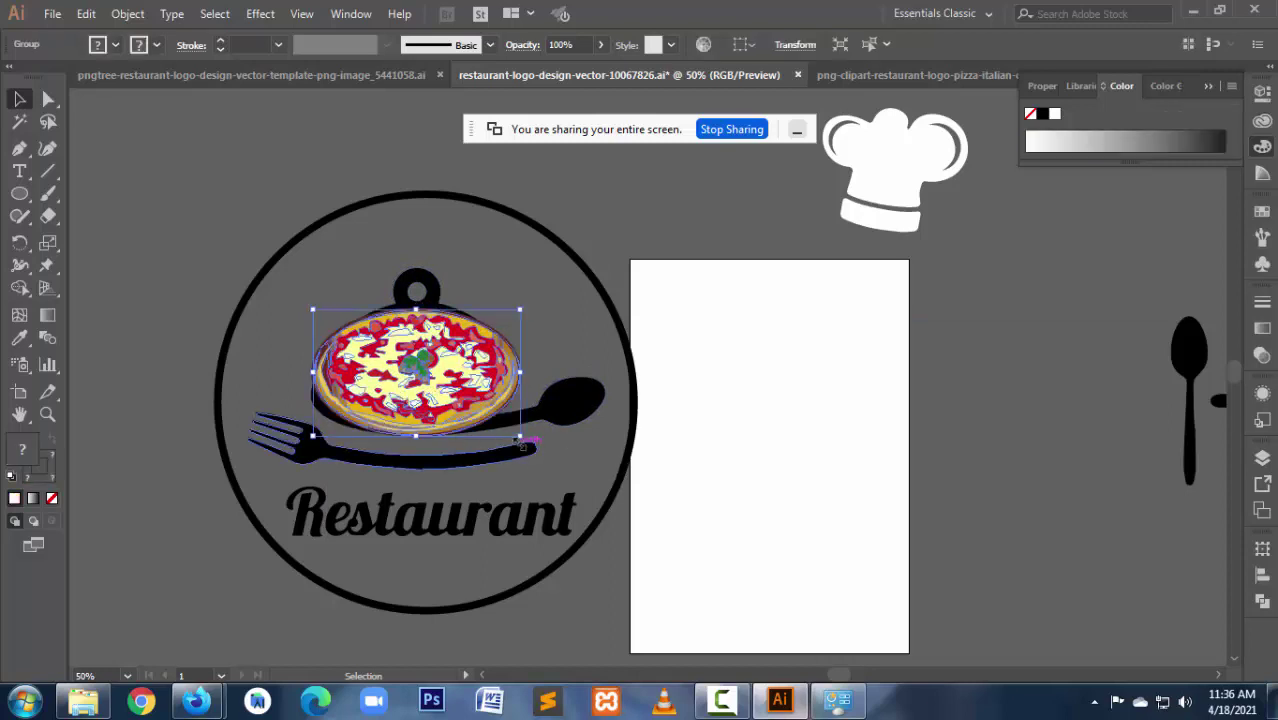
key(ctrl)
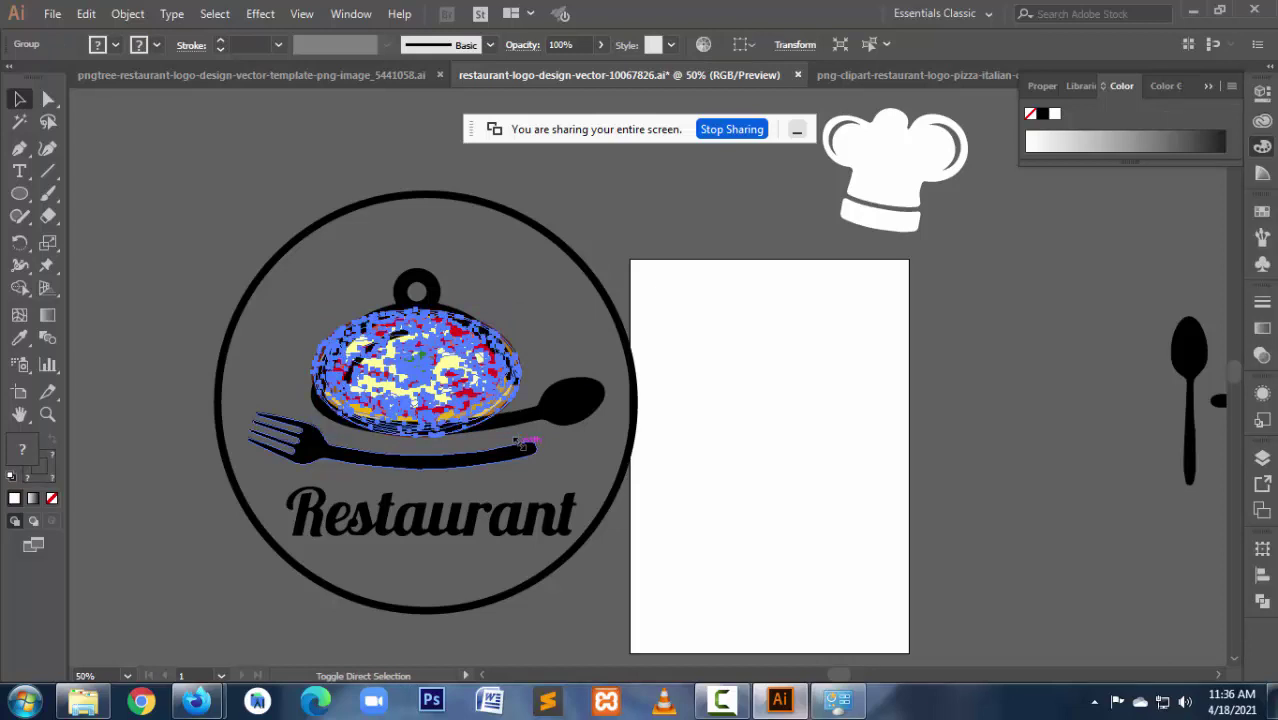
click(593, 342)
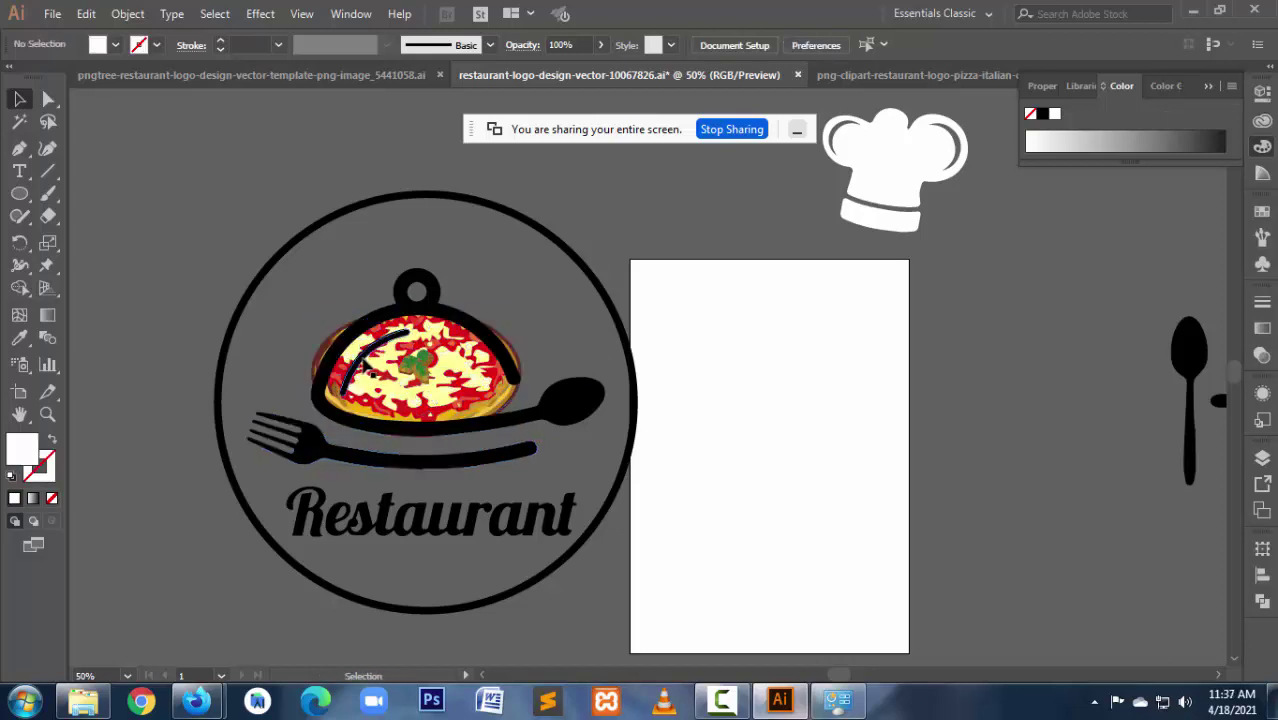
click(367, 372)
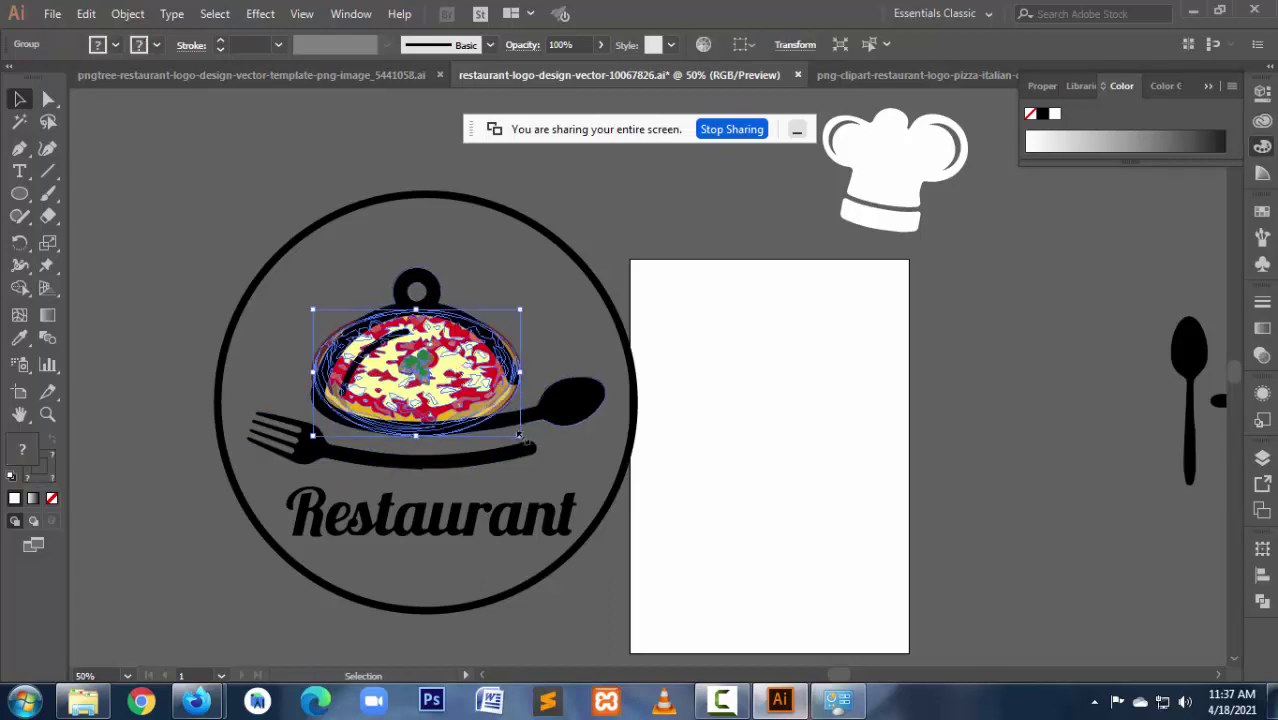
drag(518, 434, 553, 450)
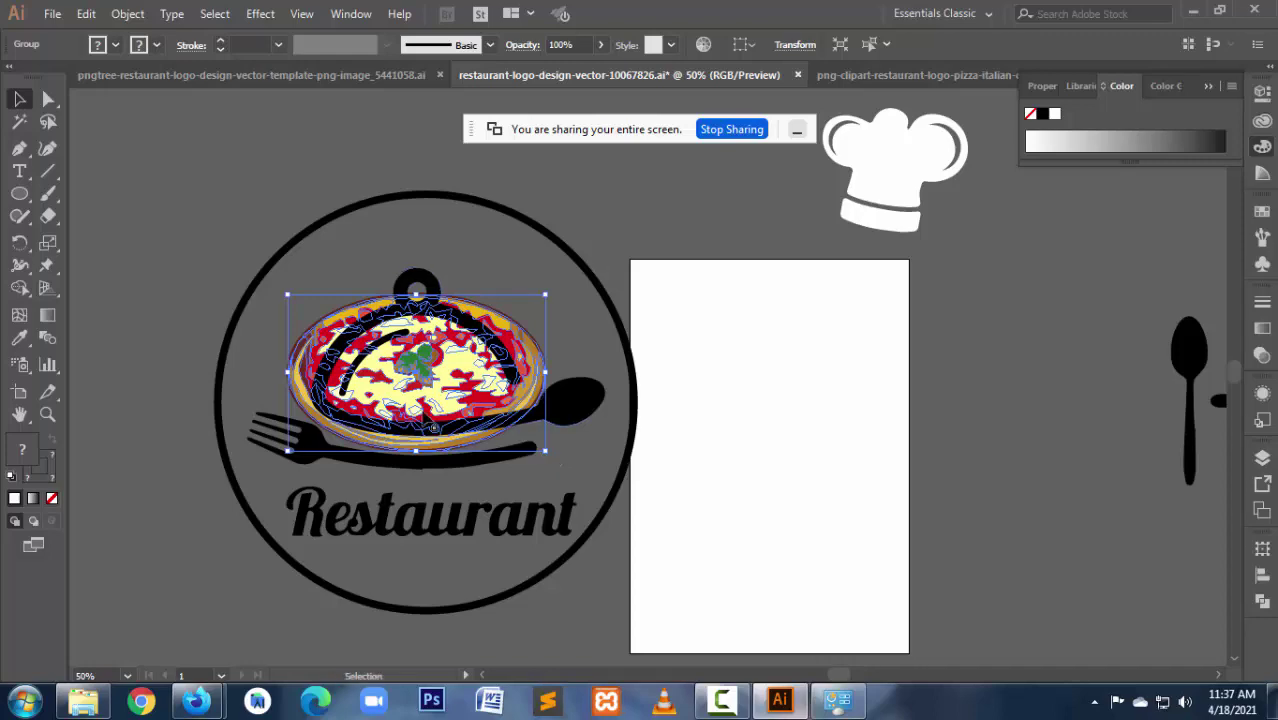
mouse_move(422, 413)
mouse_down()
mouse_move(425, 380)
mouse_move(453, 390)
mouse_up()
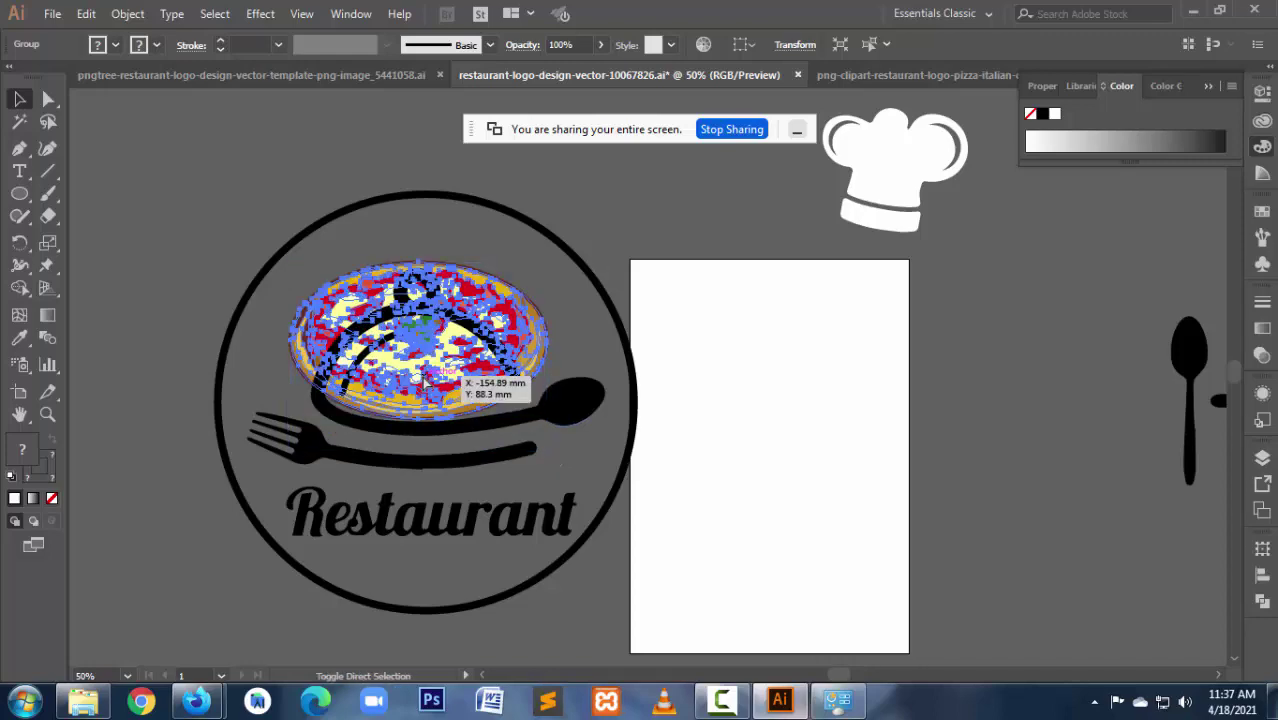
Step: Select the cloche, cutlery and Restaurant text group and enter Isolation Mode on it
click(585, 477)
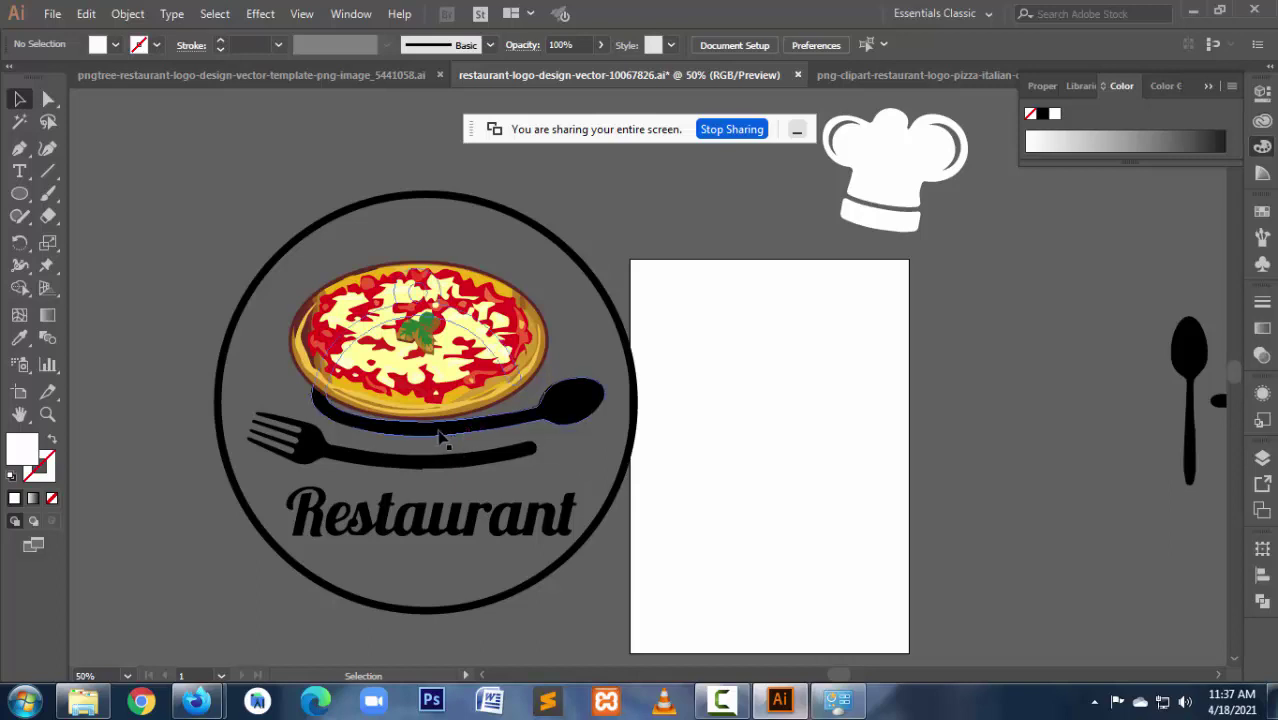
drag(442, 436, 355, 425)
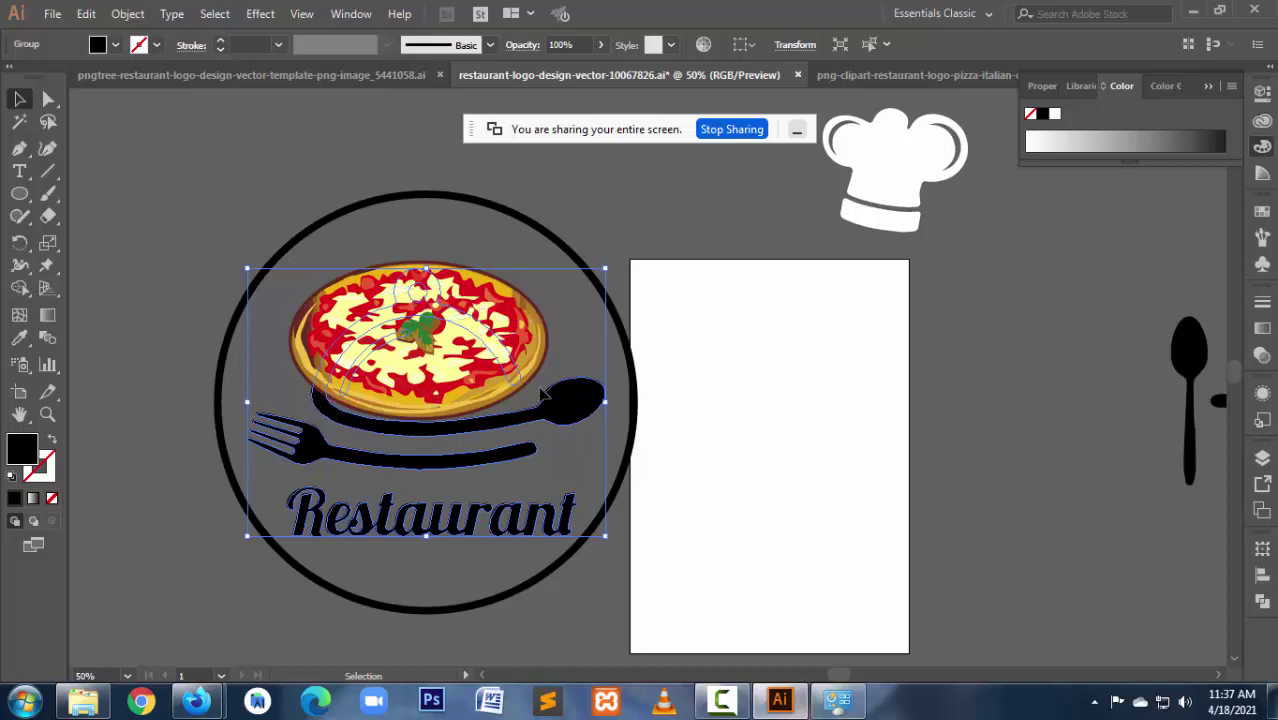
double_click(497, 428)
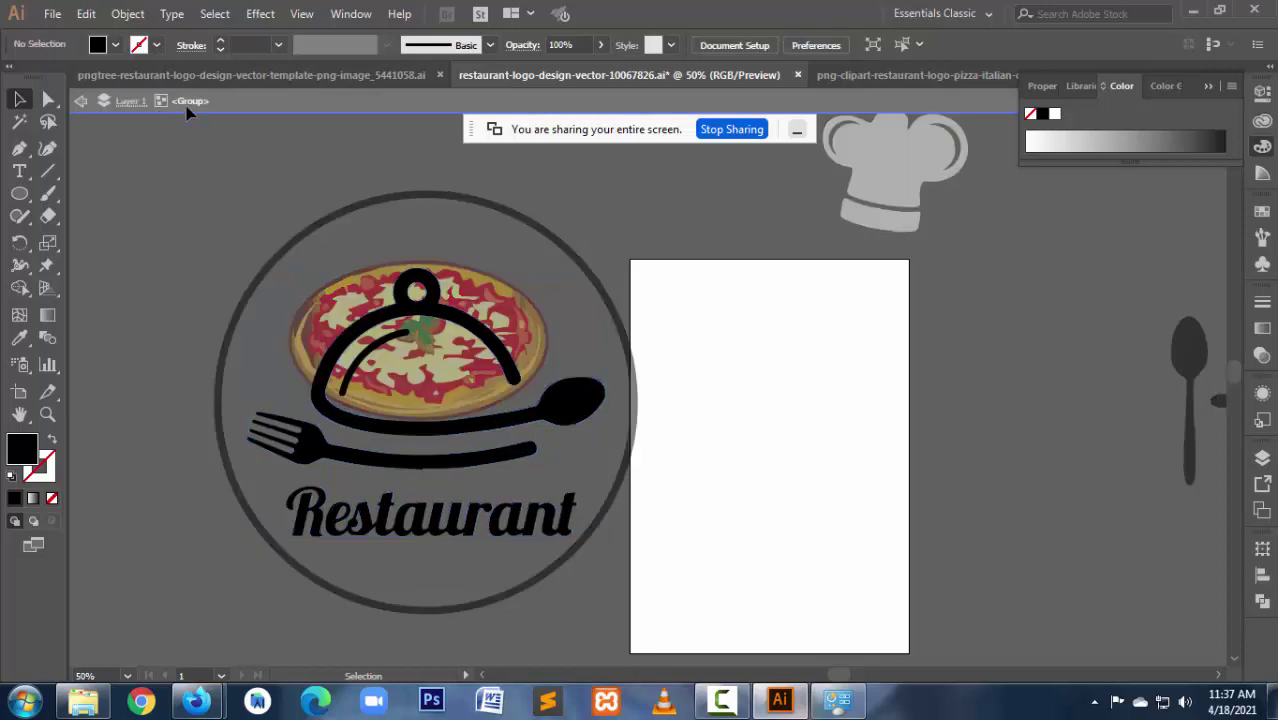
Step: Select the cloche and spoon shape inside the isolated group
click(425, 311)
click(234, 388)
click(428, 432)
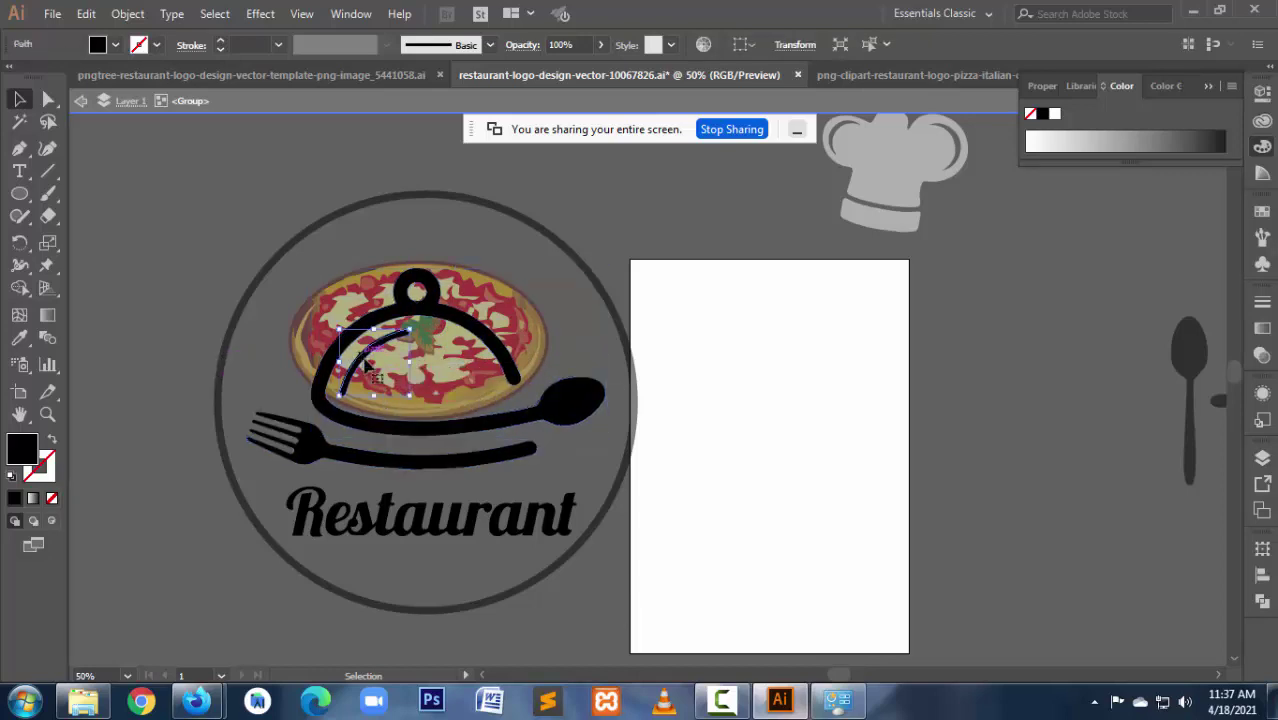
click(431, 474)
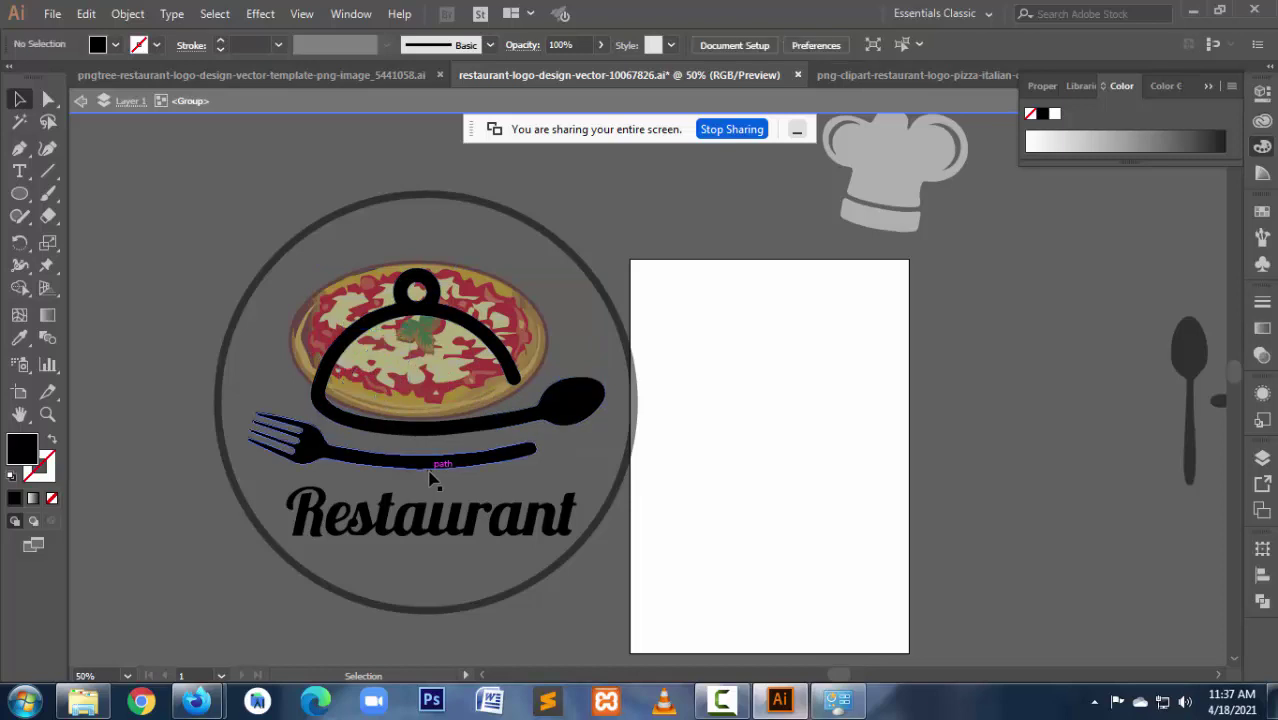
click(388, 430)
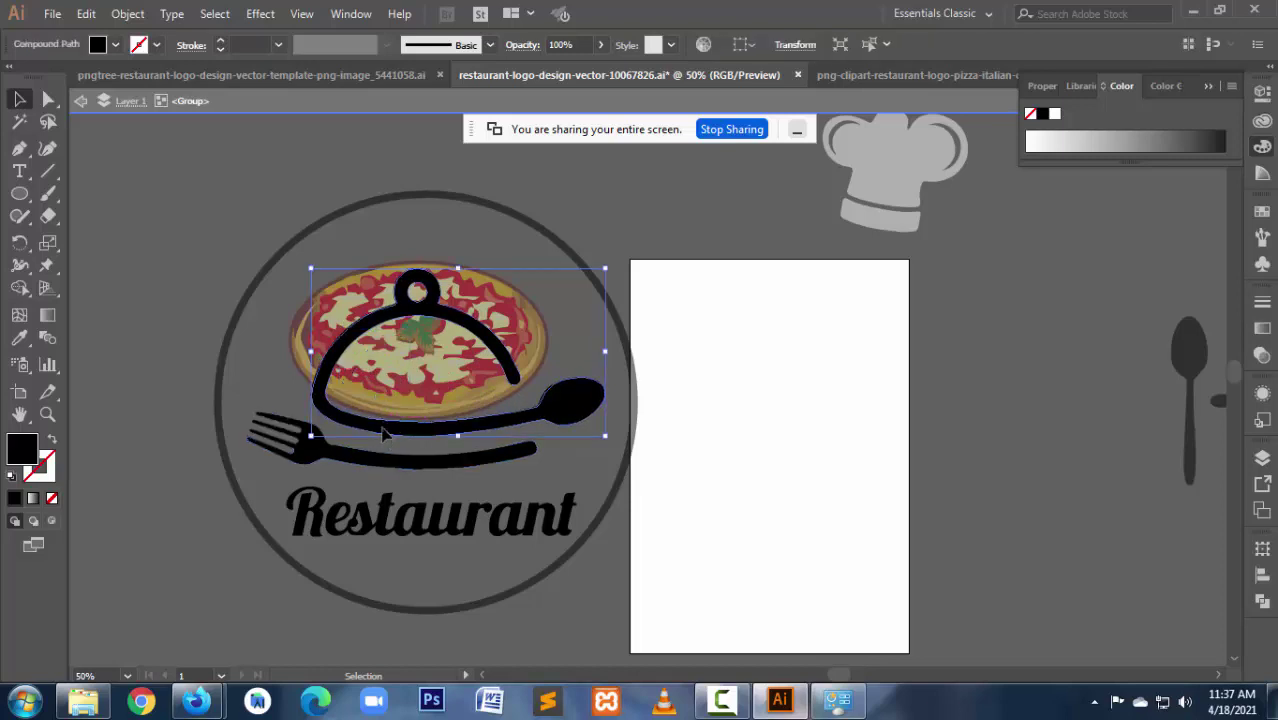
Step: Erase across the cloche dome over the pizza with the Eraser, then exit isolation mode
click(46, 216)
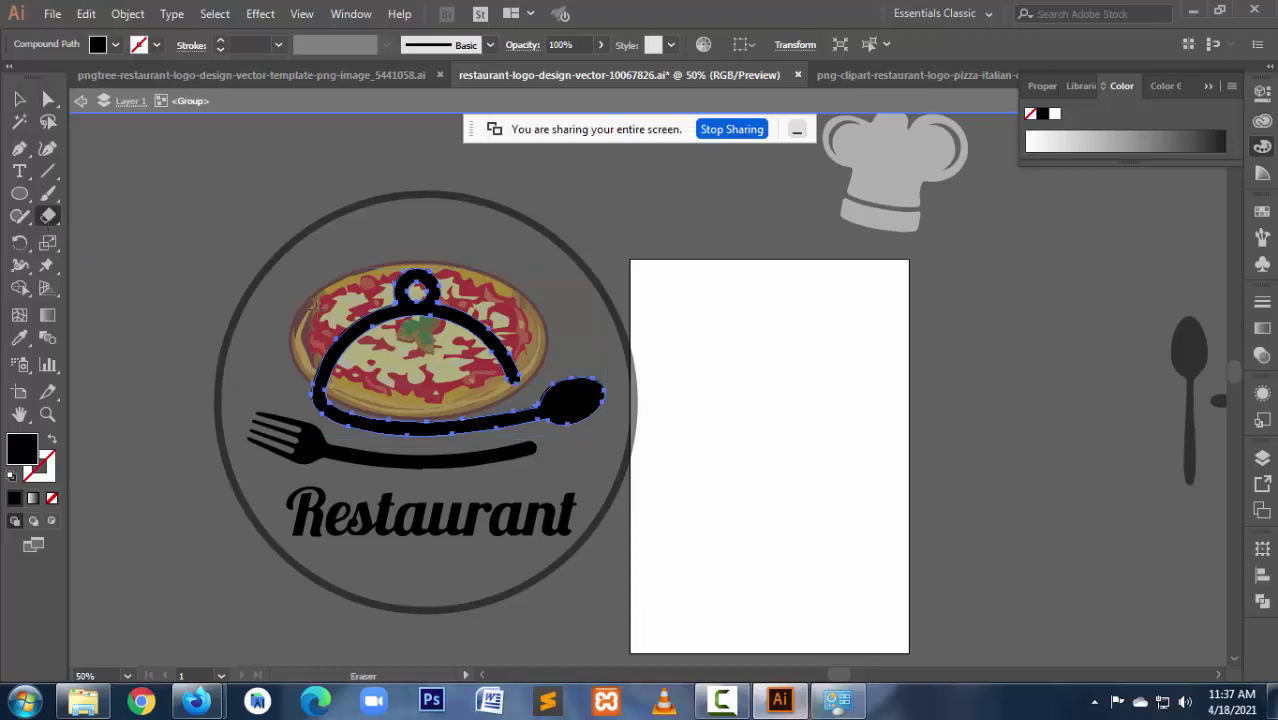
right_click(260, 190)
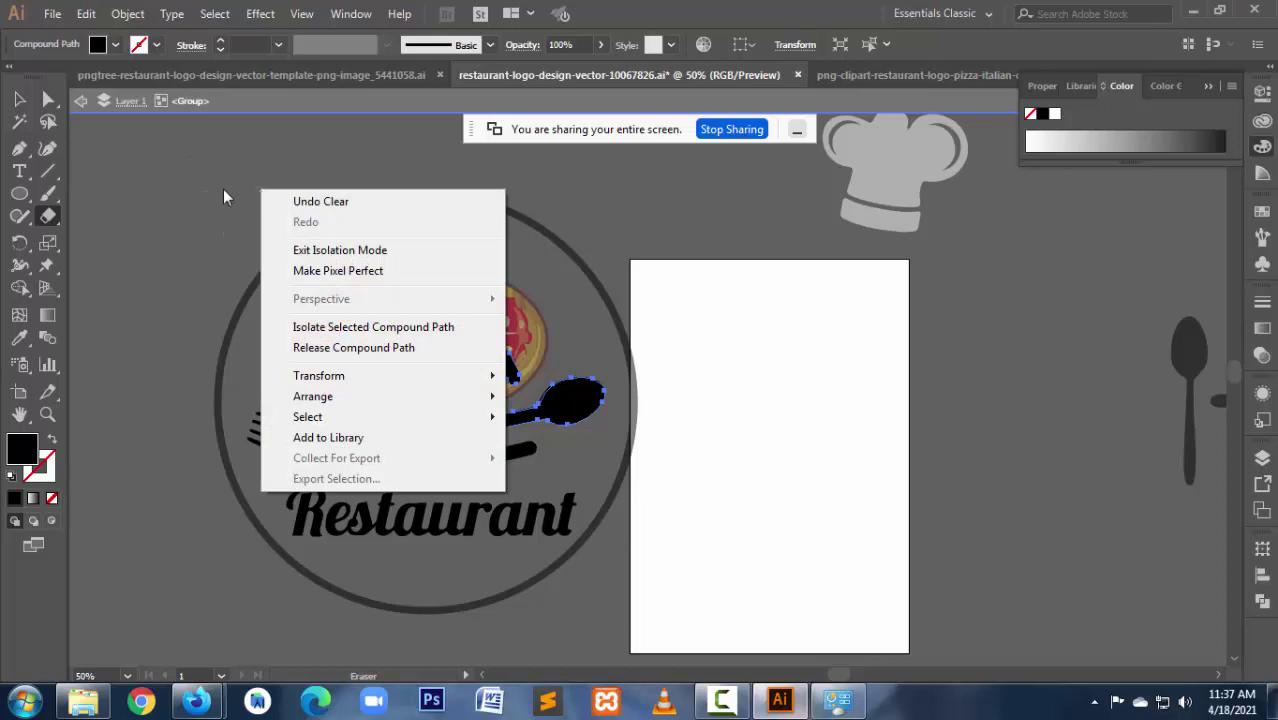
click(224, 197)
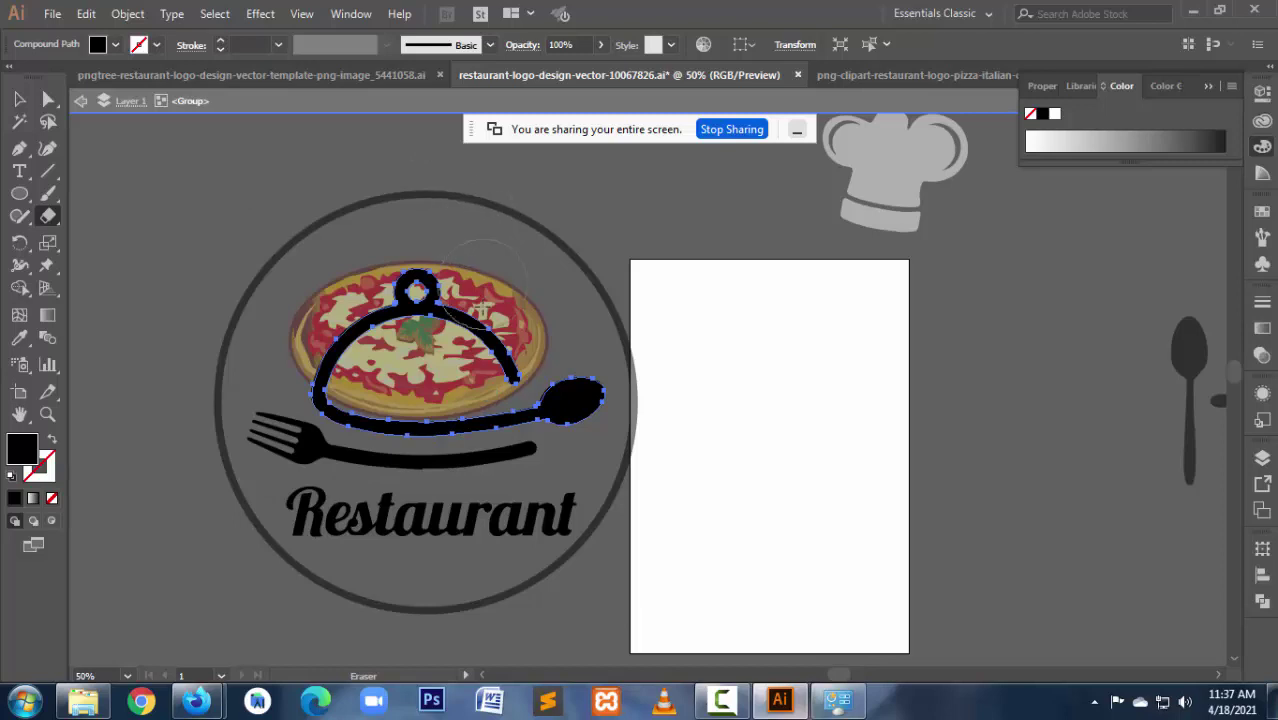
mouse_move(495, 360)
mouse_down()
mouse_move(394, 306)
mouse_move(319, 358)
mouse_move(280, 355)
mouse_up()
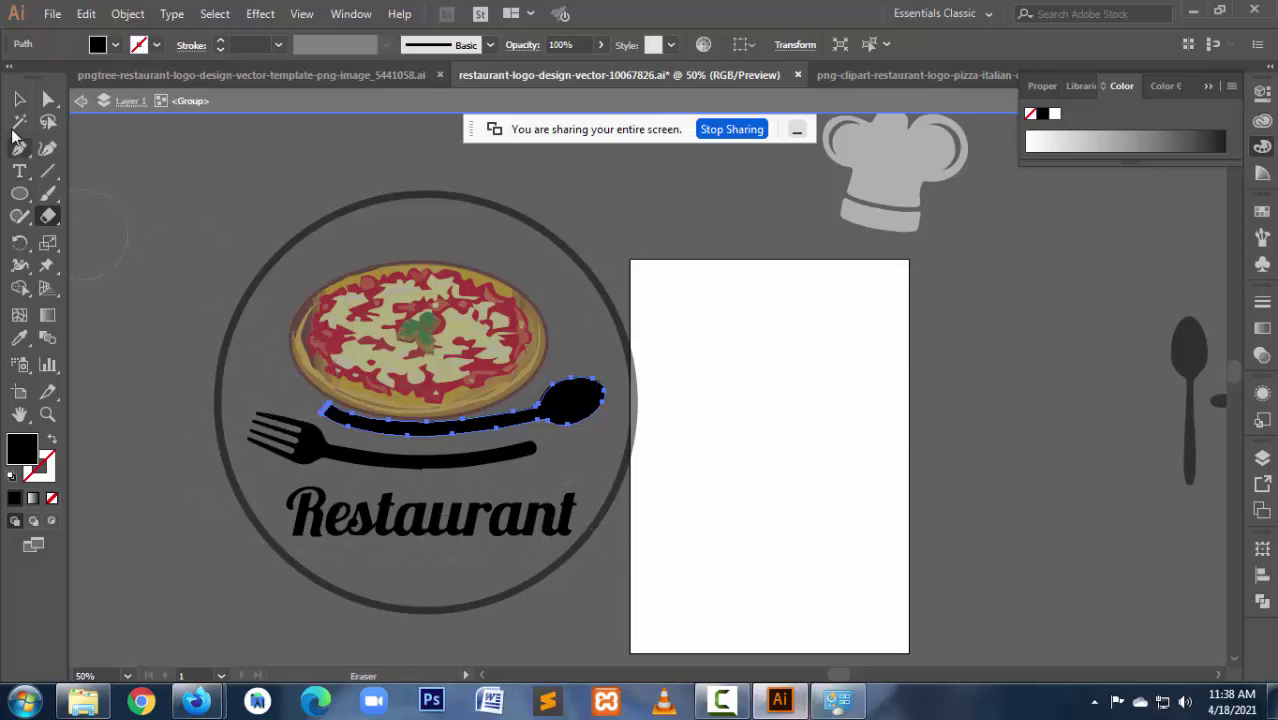
click(19, 99)
double_click(161, 169)
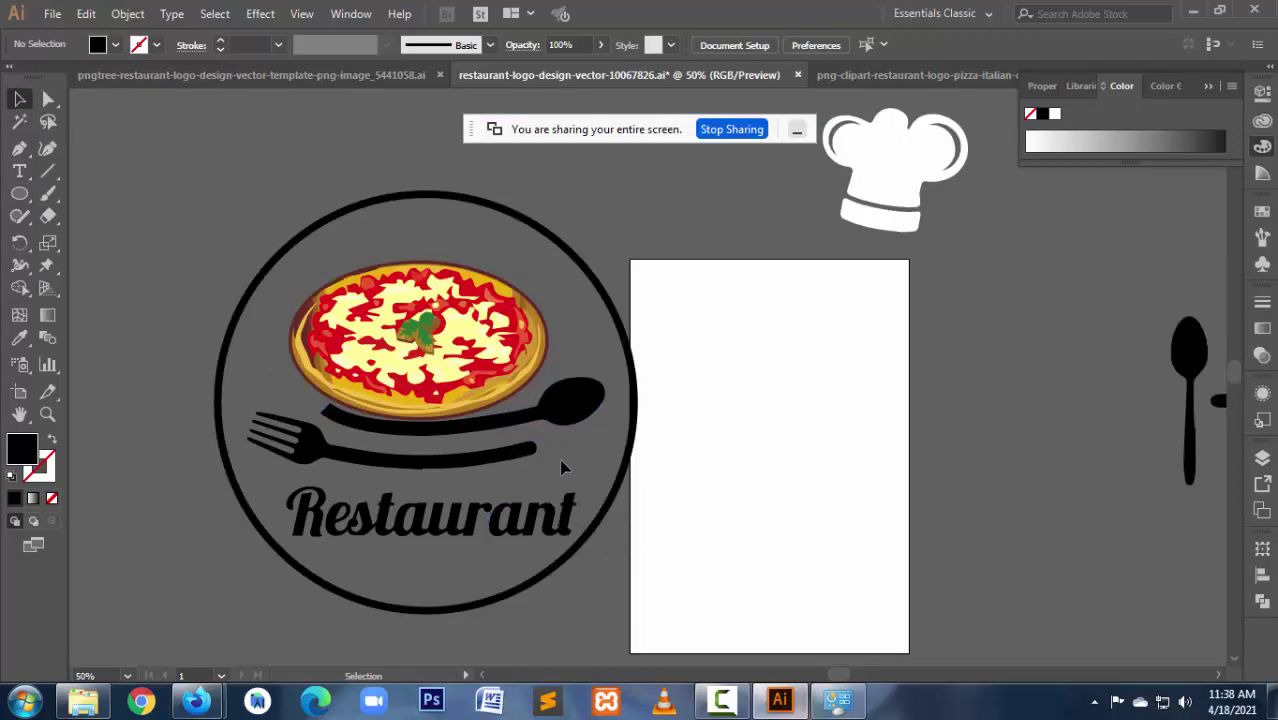
Step: Zoom in on the spoon handle's cut end and isolate the black spoon path
key(z)
drag(330, 405, 375, 440)
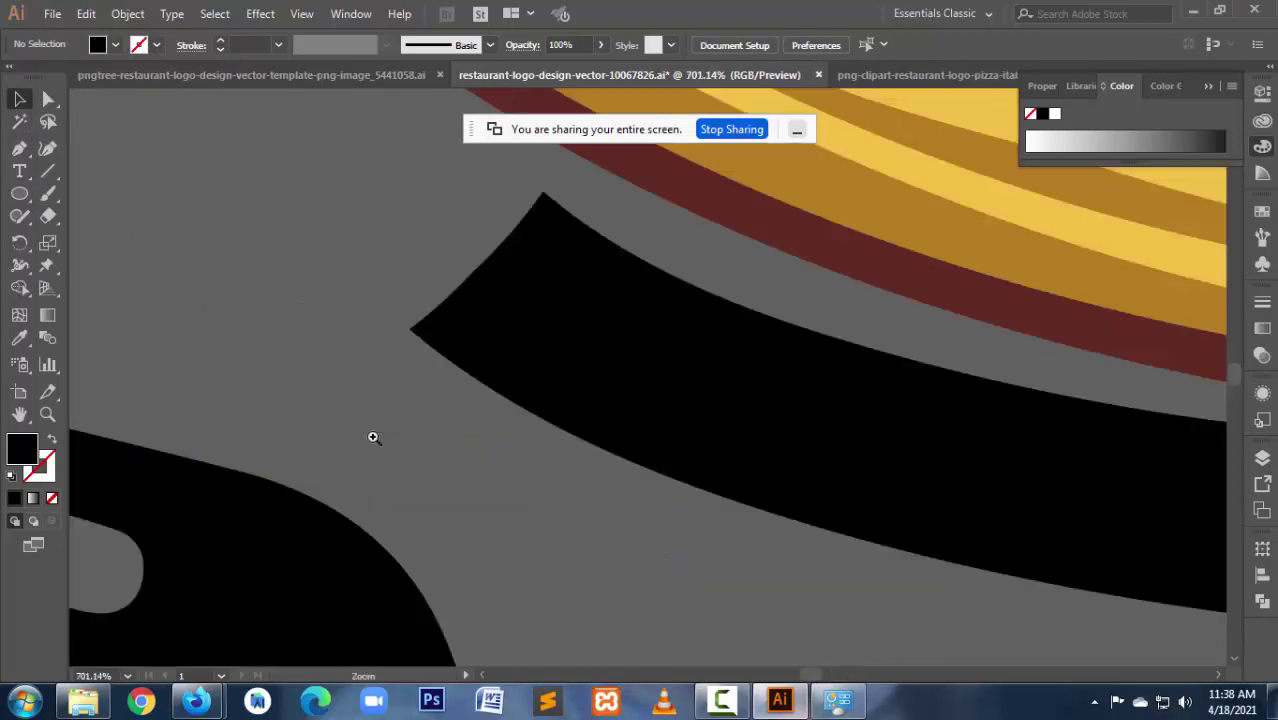
click(548, 290)
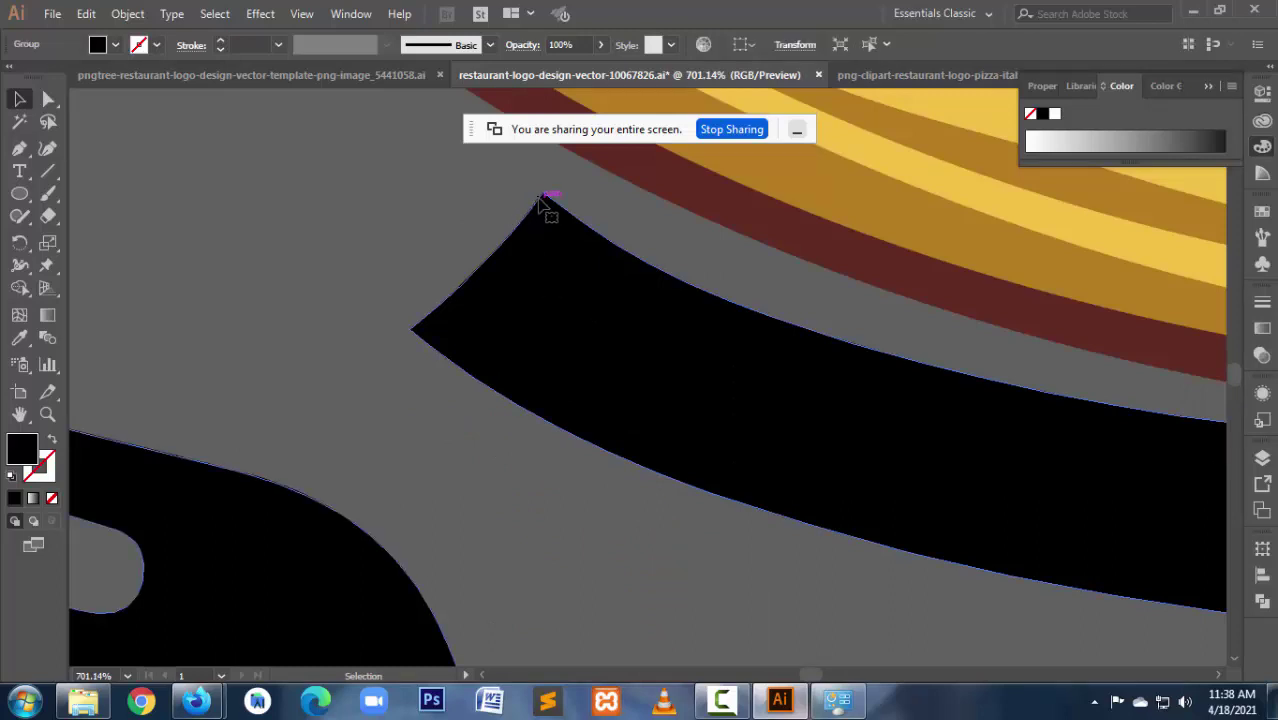
click(300, 271)
double_click(538, 305)
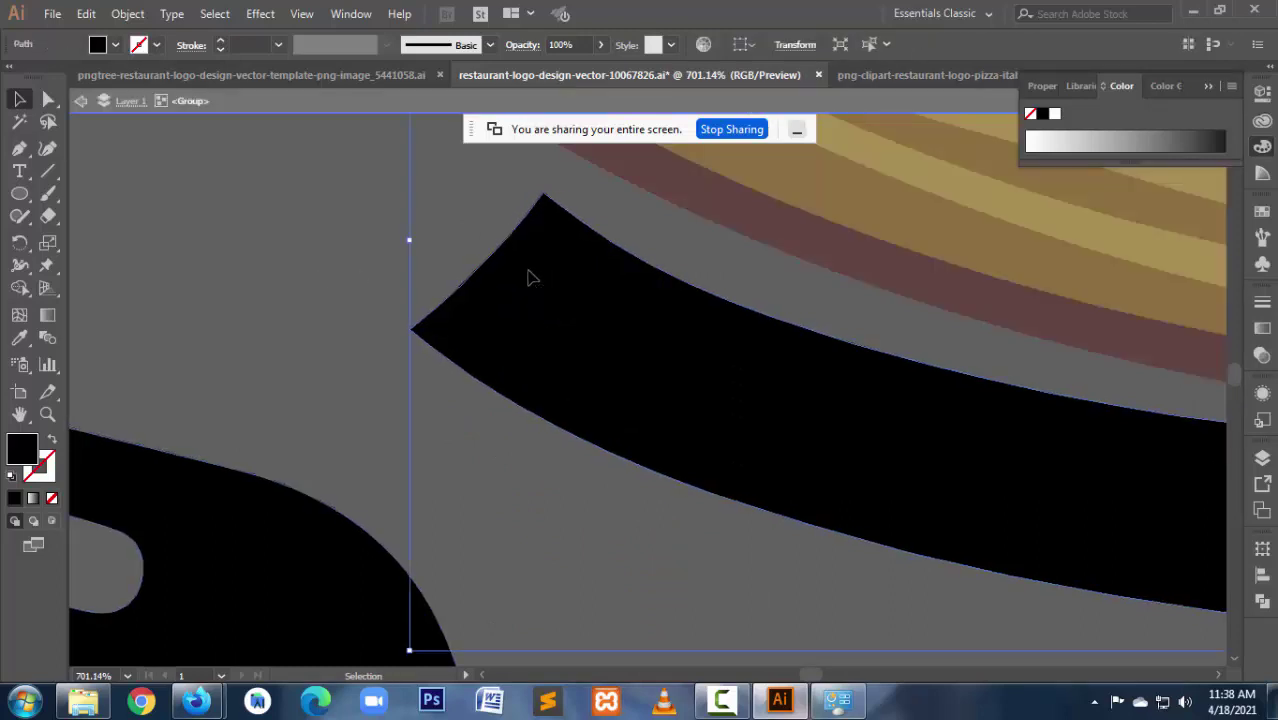
double_click(531, 277)
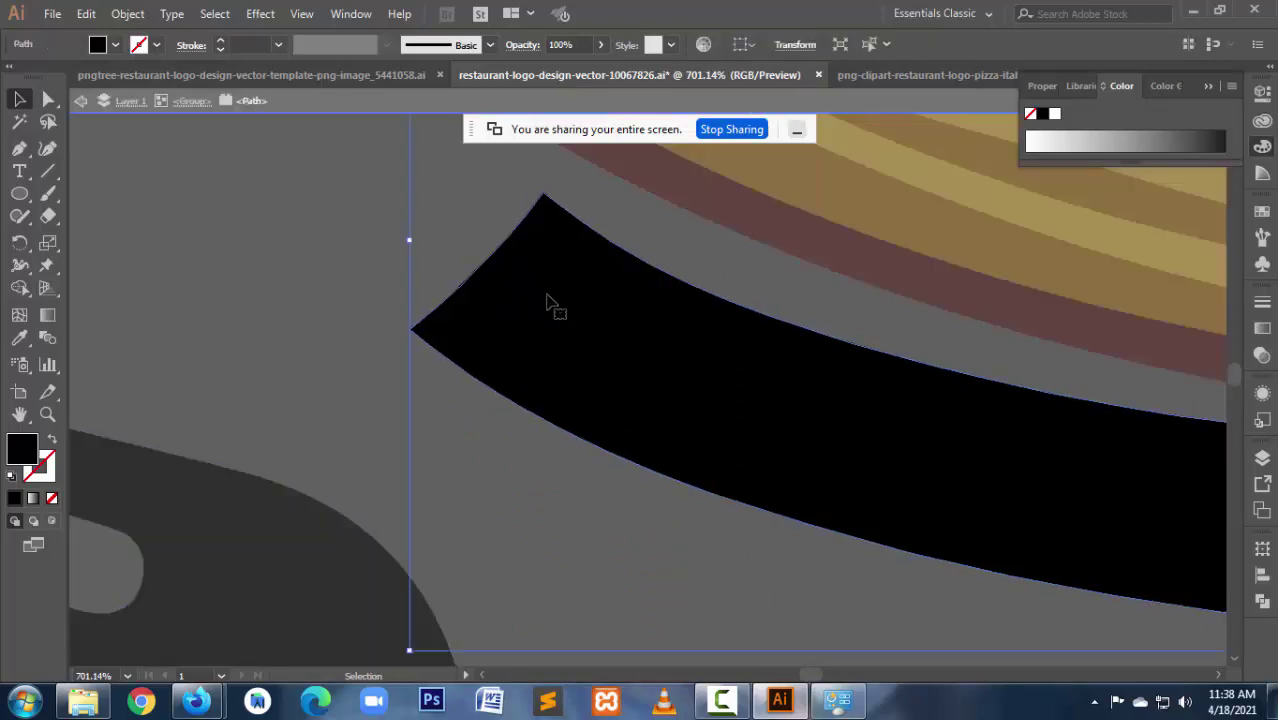
Step: Draw a circle over the handle tip and fit it to the handle's width
click(21, 196)
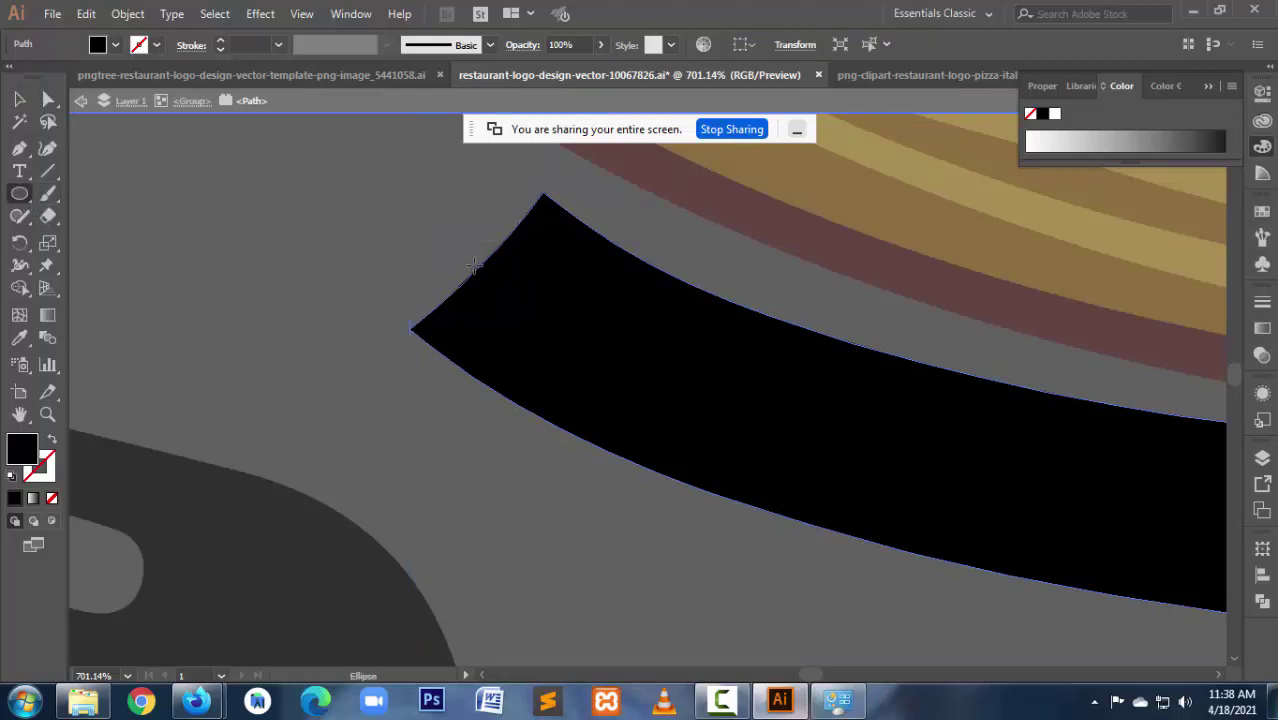
mouse_move(476, 267)
mouse_down()
mouse_move(711, 432)
mouse_move(636, 403)
mouse_move(570, 340)
mouse_up()
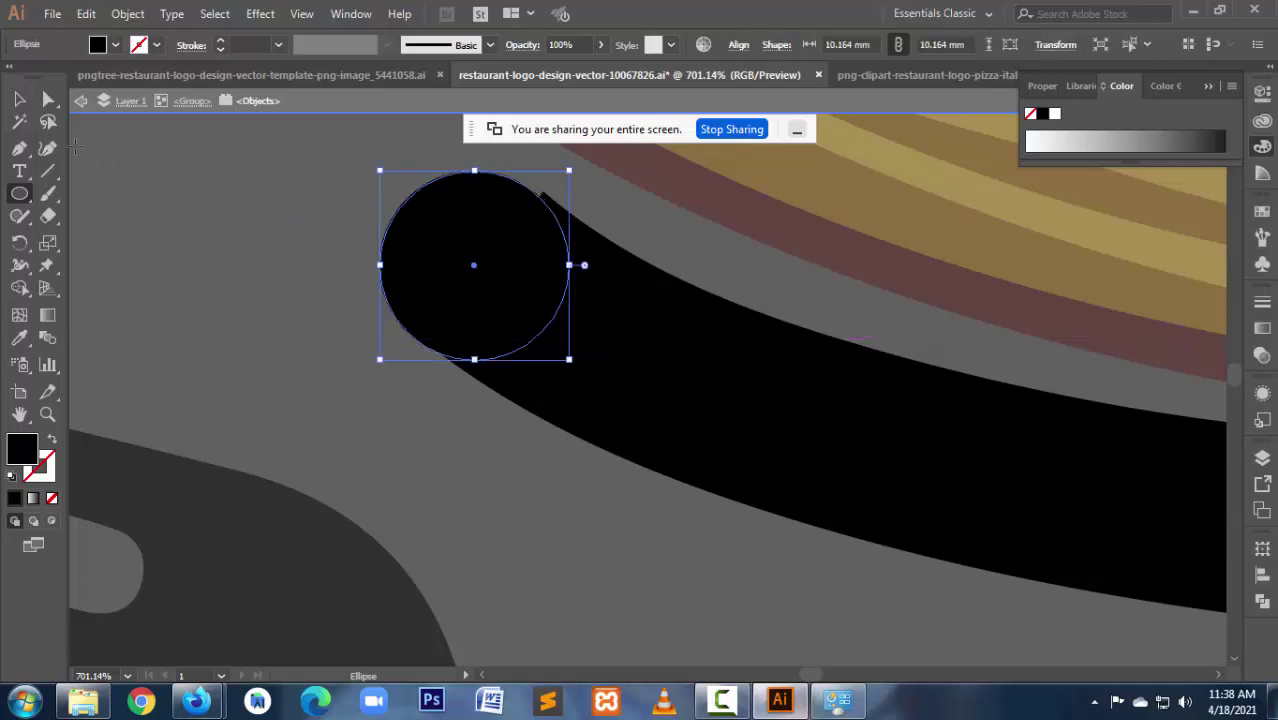
click(19, 99)
drag(502, 286, 505, 287)
drag(577, 359, 581, 362)
click(450, 410)
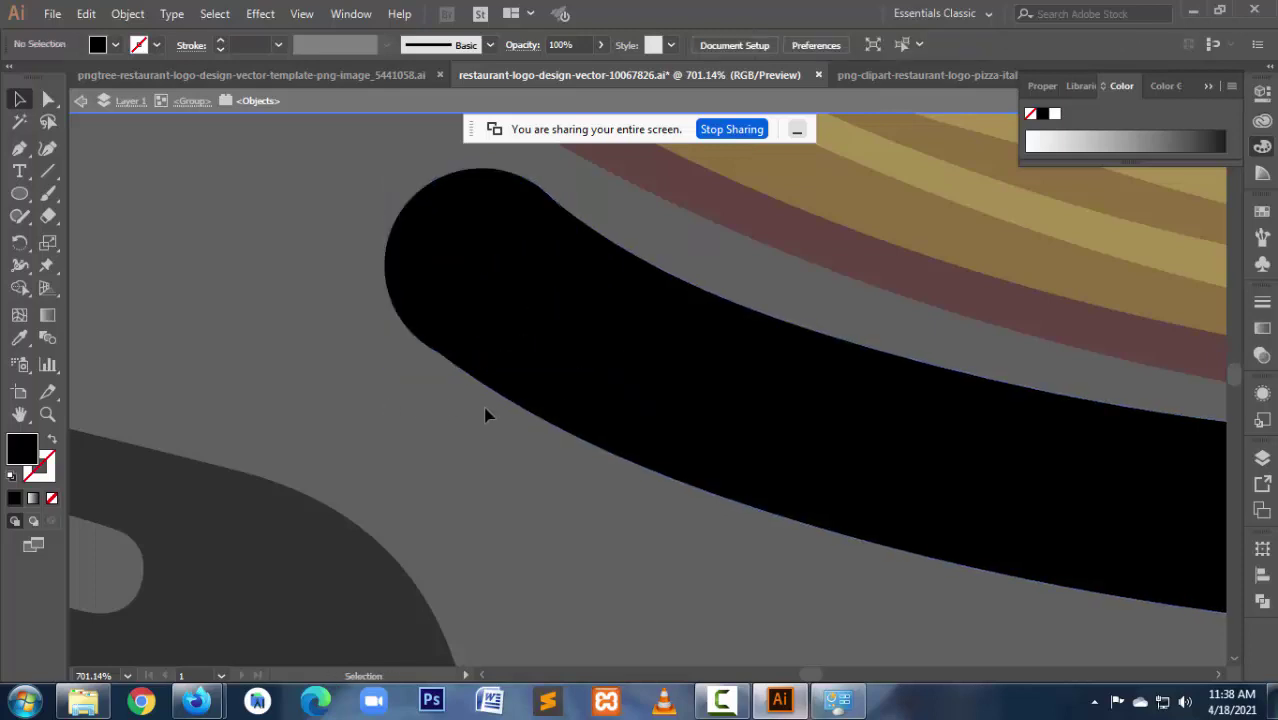
click(500, 290)
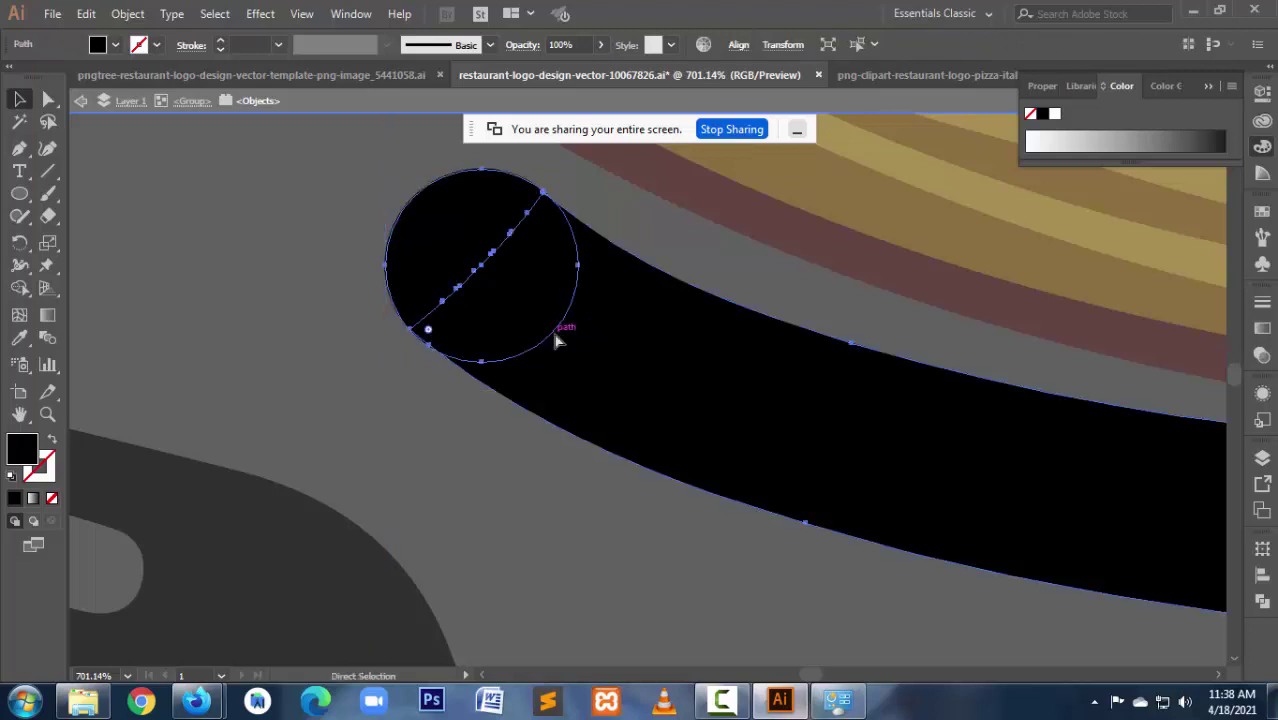
click(513, 476)
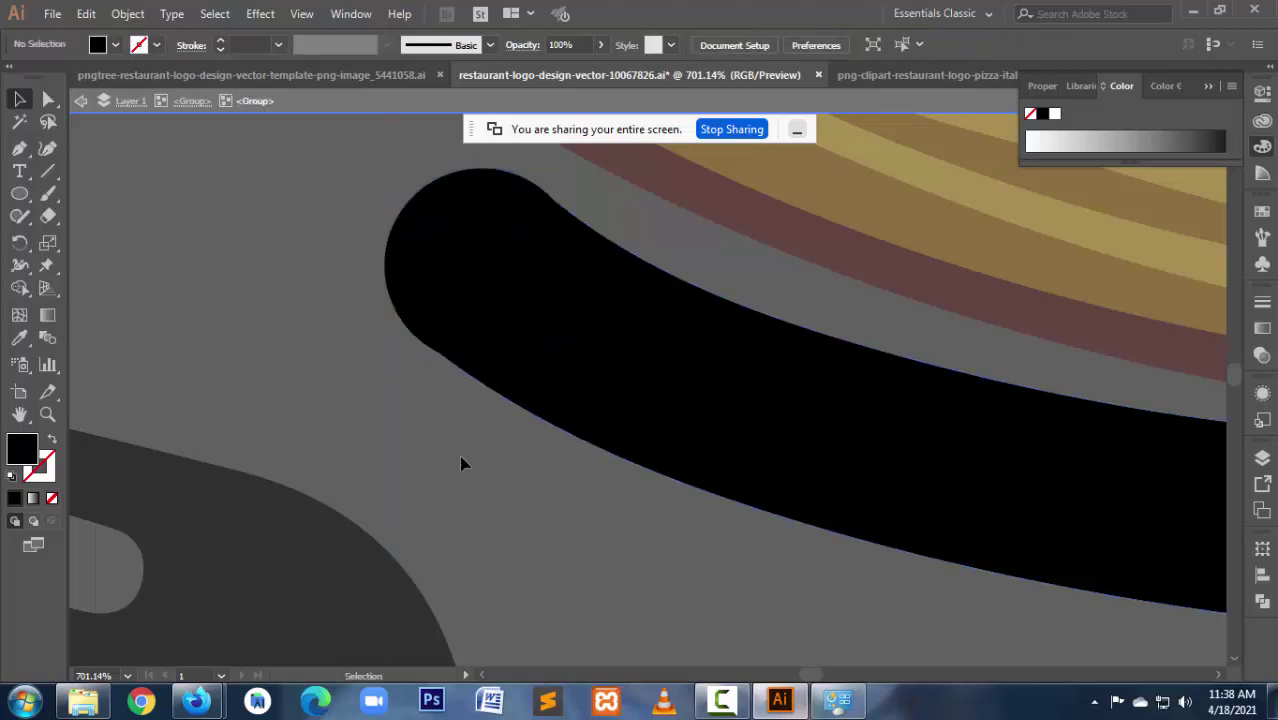
Step: Unite the circle with the spoon shape in Pathfinder and zoom out to the whole logo
click(503, 268)
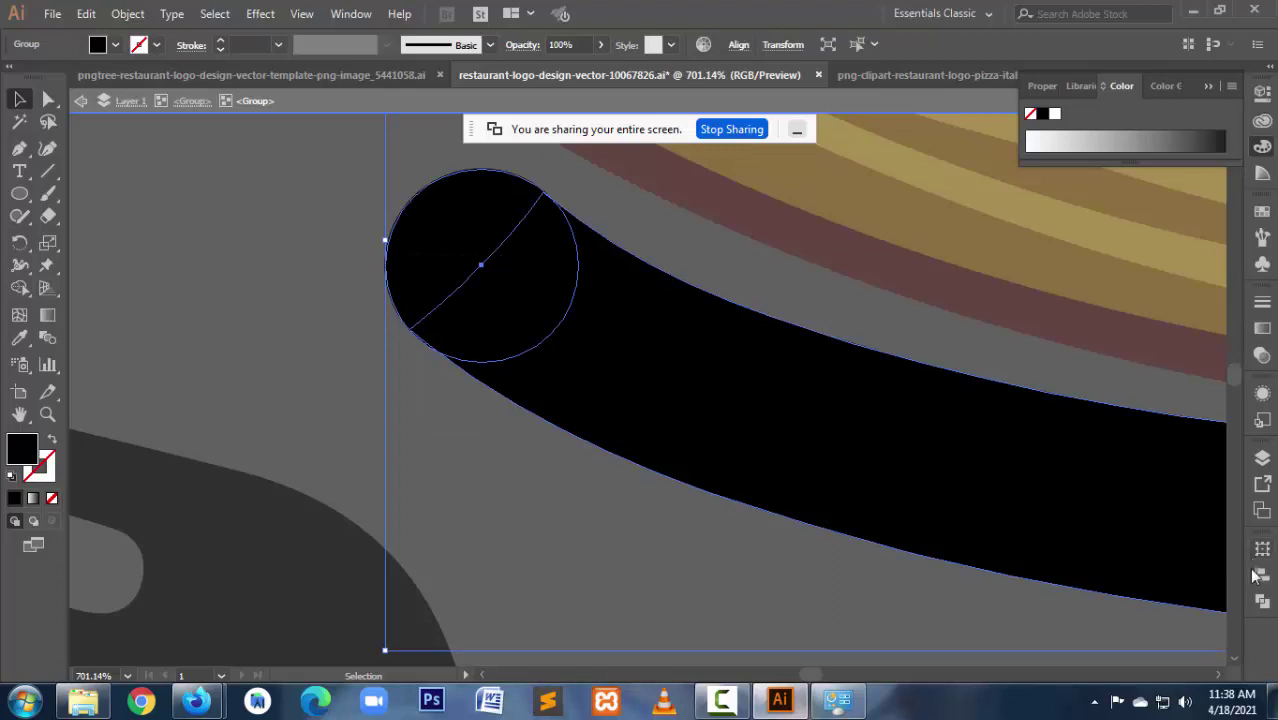
click(1263, 601)
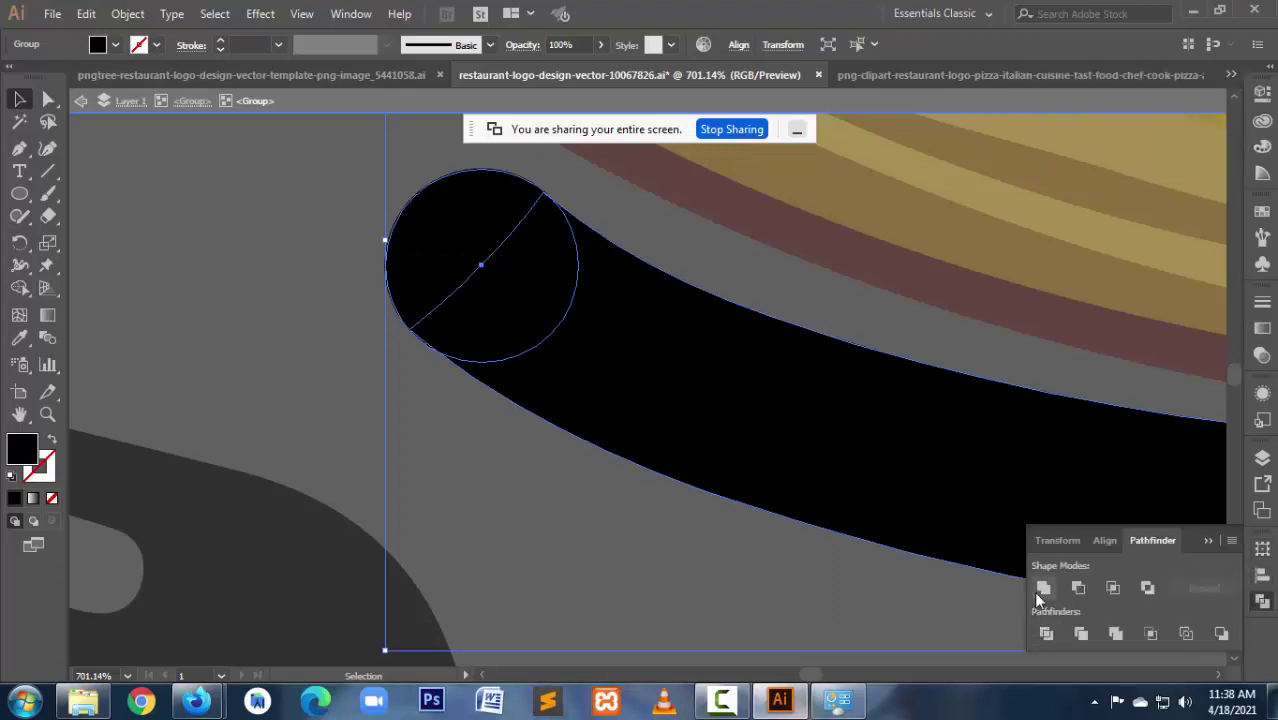
click(1043, 587)
click(655, 565)
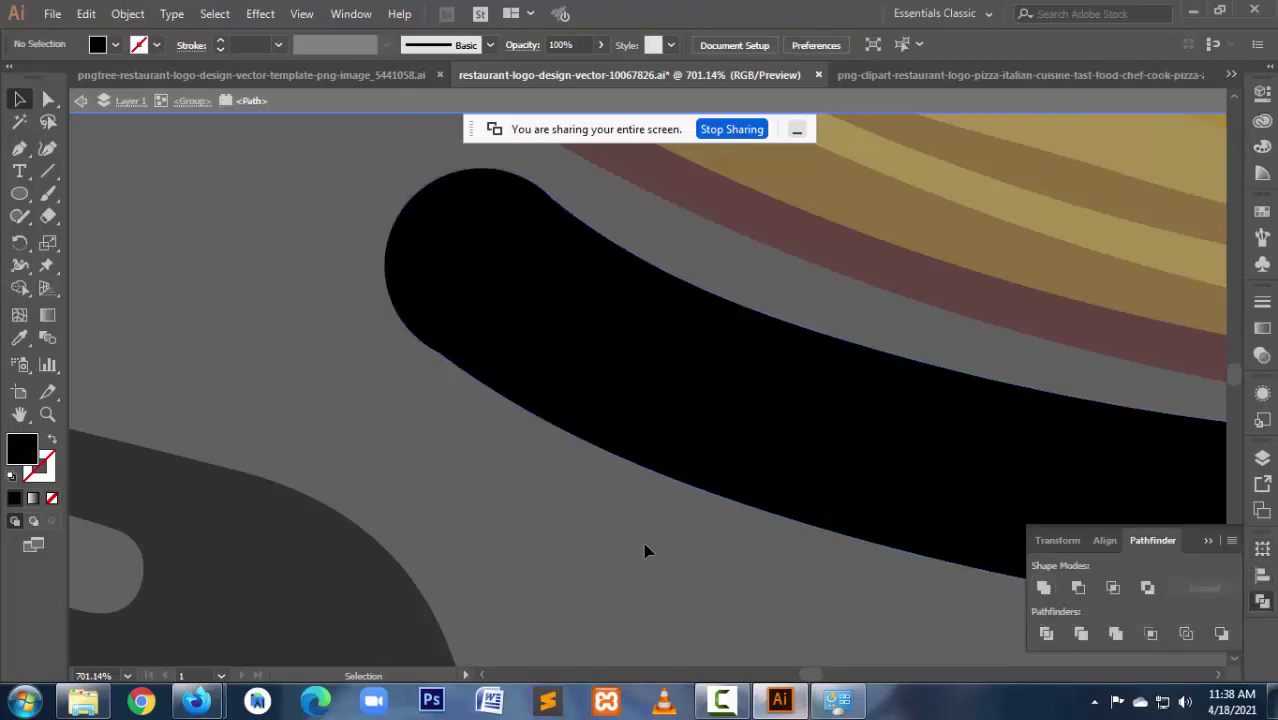
alt+click(735, 450)
key(ctrl+minus)
key(ctrl+minus)
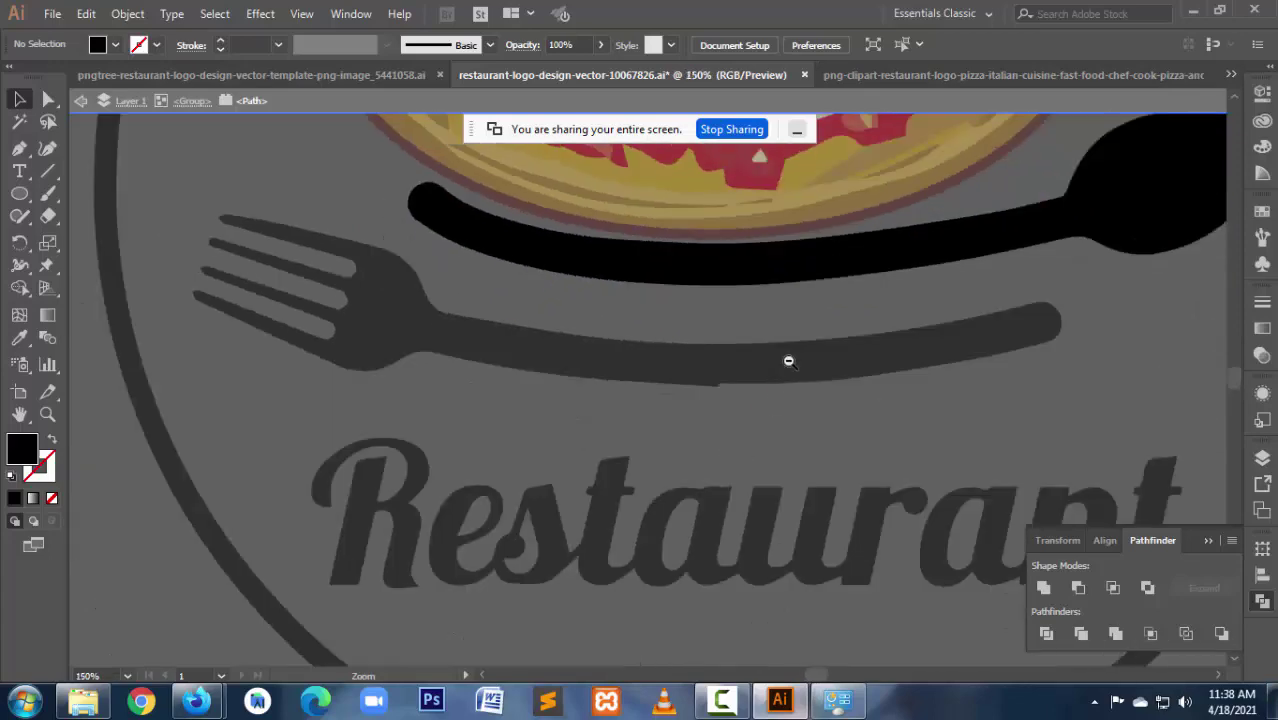
Step: Nudge the pizza group slightly up and to the right
key(ctrl+minus)
key(ctrl+minus)
key(ctrl+minus)
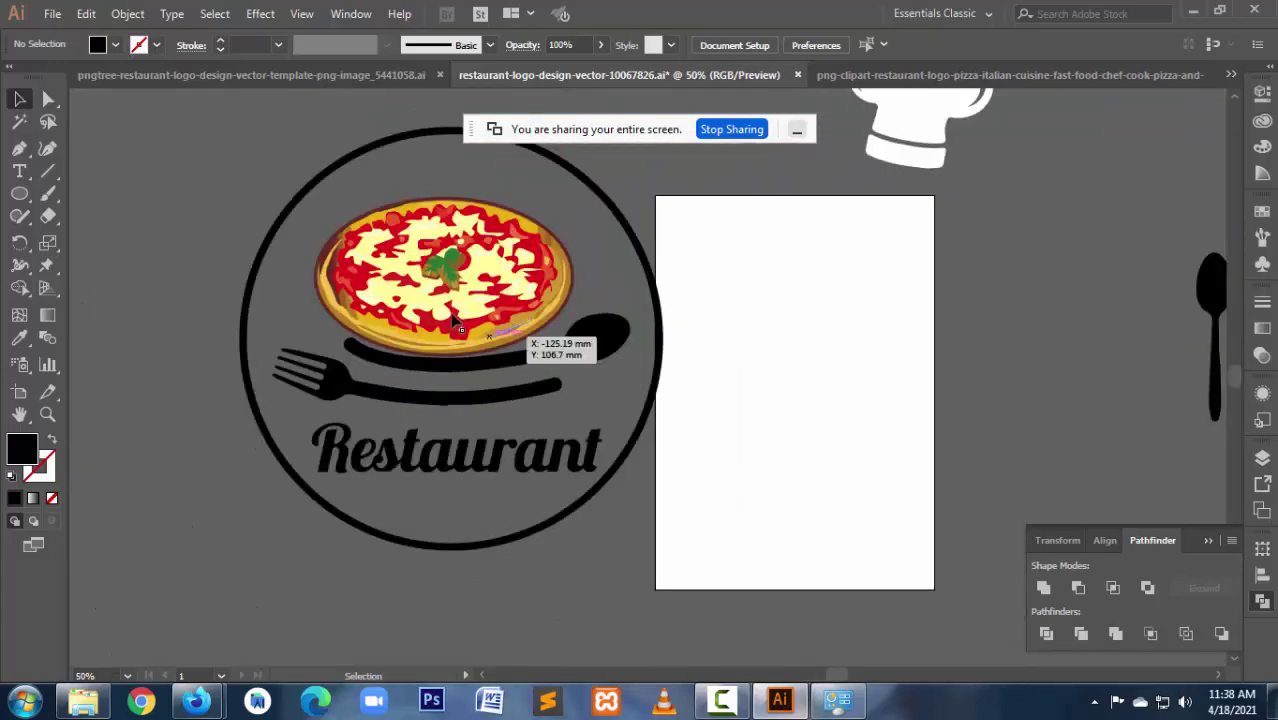
click(452, 300)
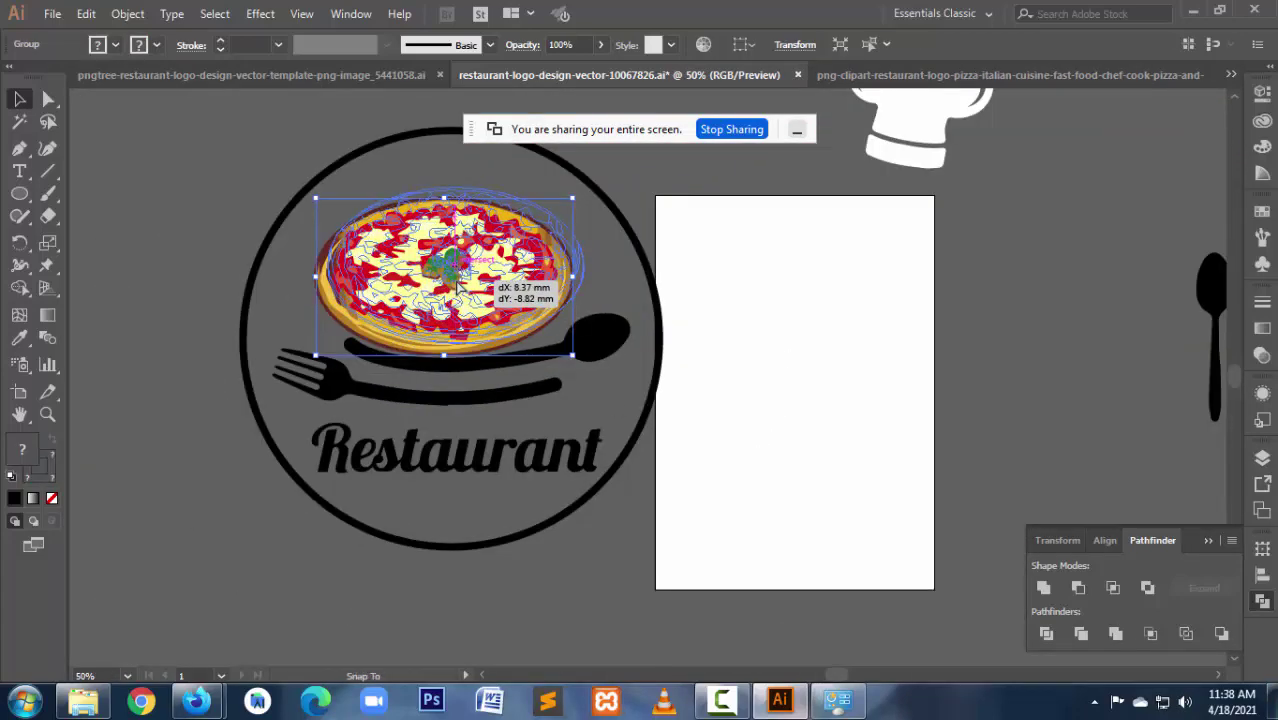
drag(449, 299, 458, 286)
click(835, 487)
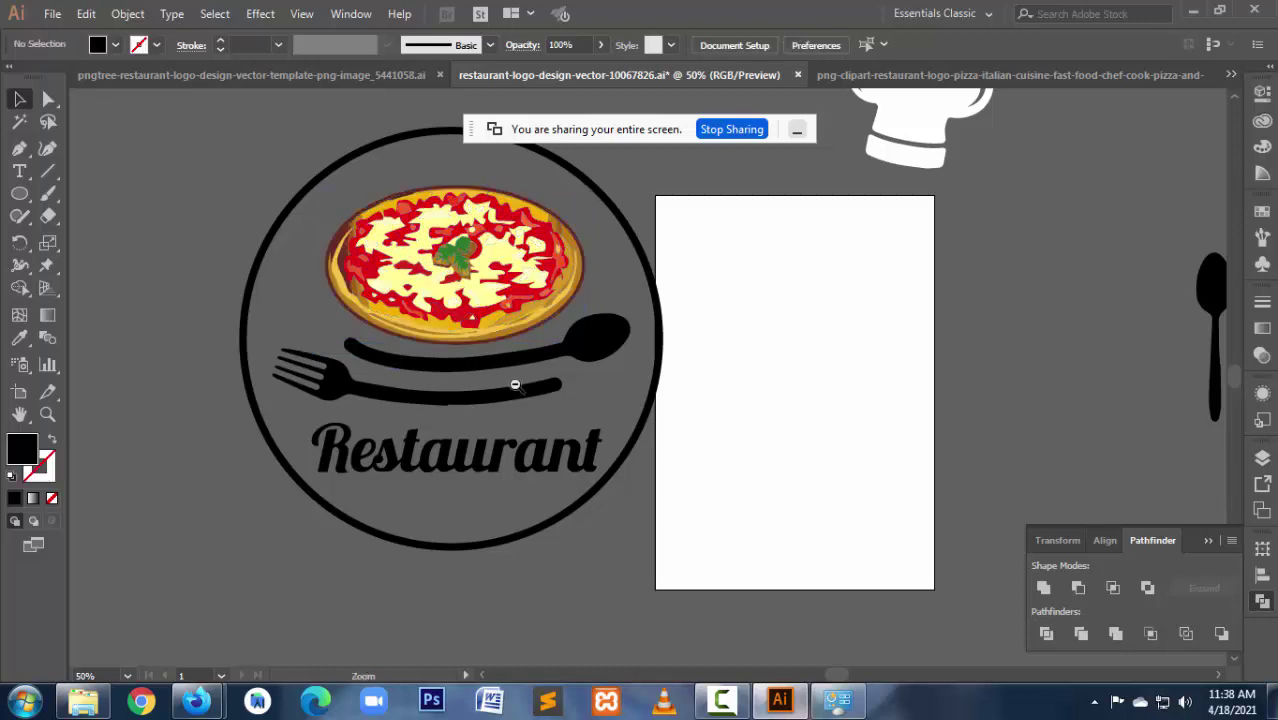
Step: Move the whole Restaurant logo onto the white artboard, scale it down and centre it
key(ctrl+minus)
drag(689, 415, 543, 441)
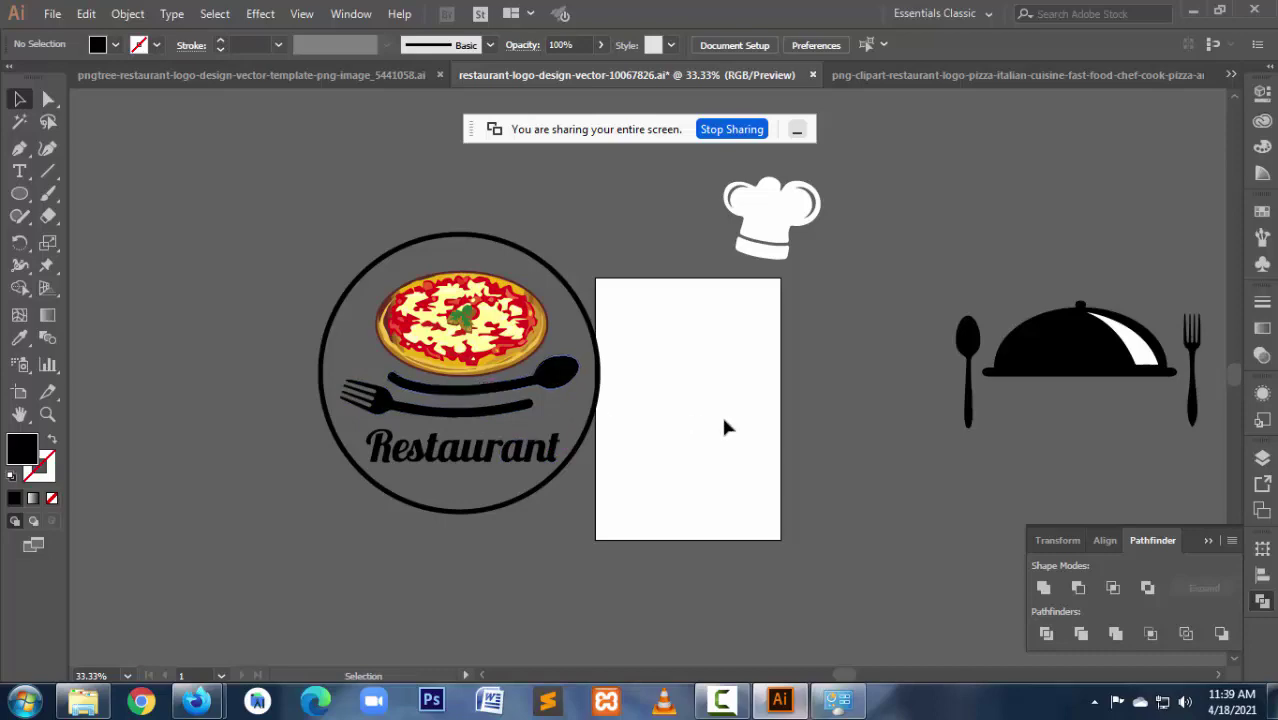
drag(290, 214, 605, 491)
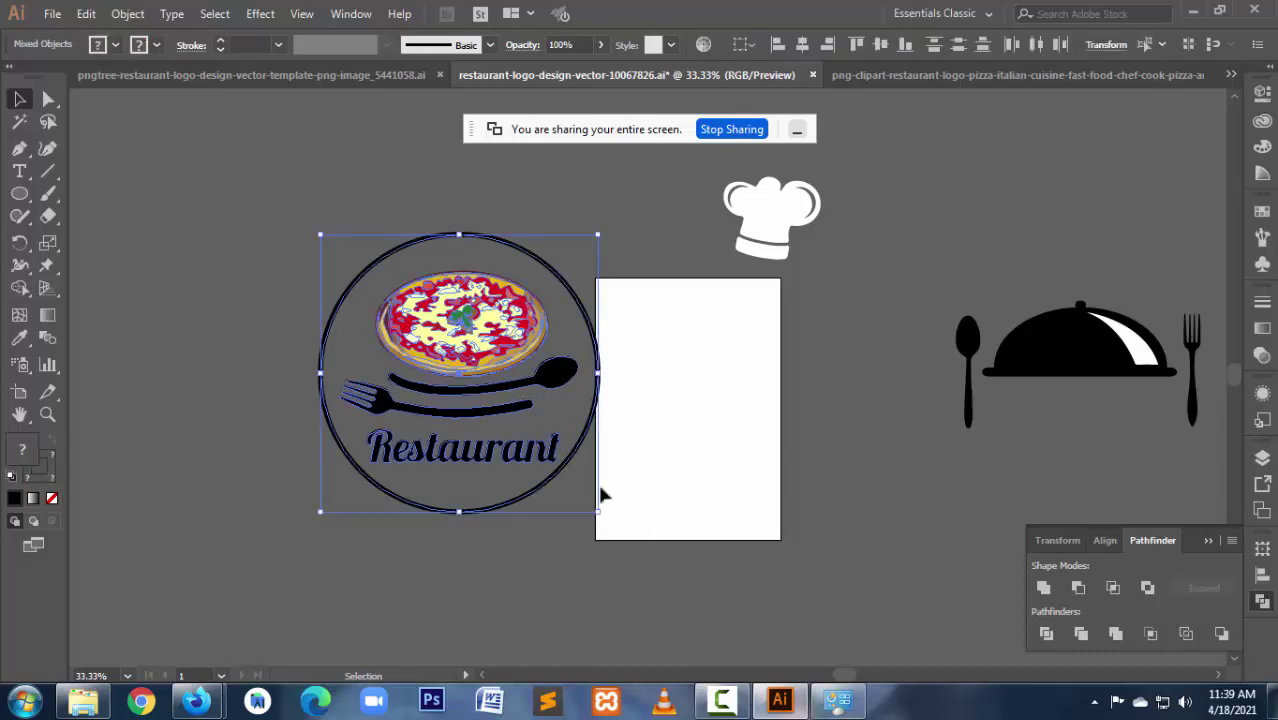
mouse_move(471, 357)
mouse_down()
mouse_move(592, 395)
mouse_move(662, 397)
mouse_up()
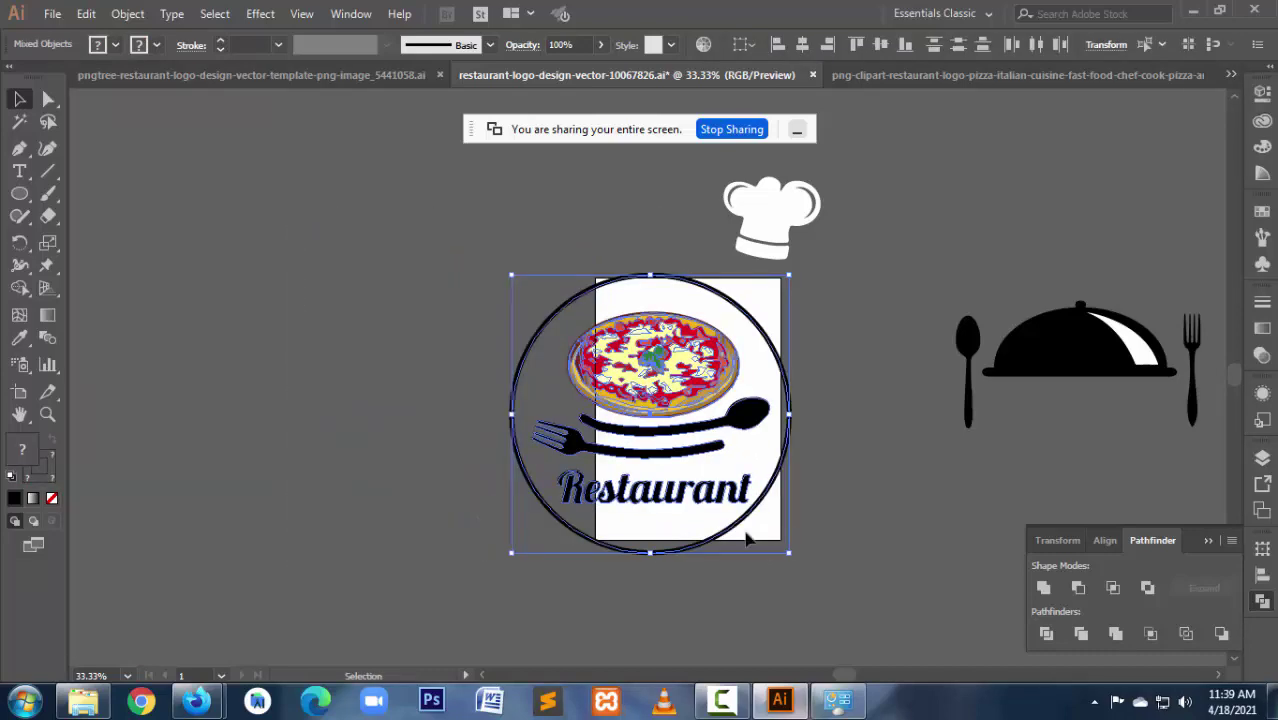
drag(788, 556, 730, 492)
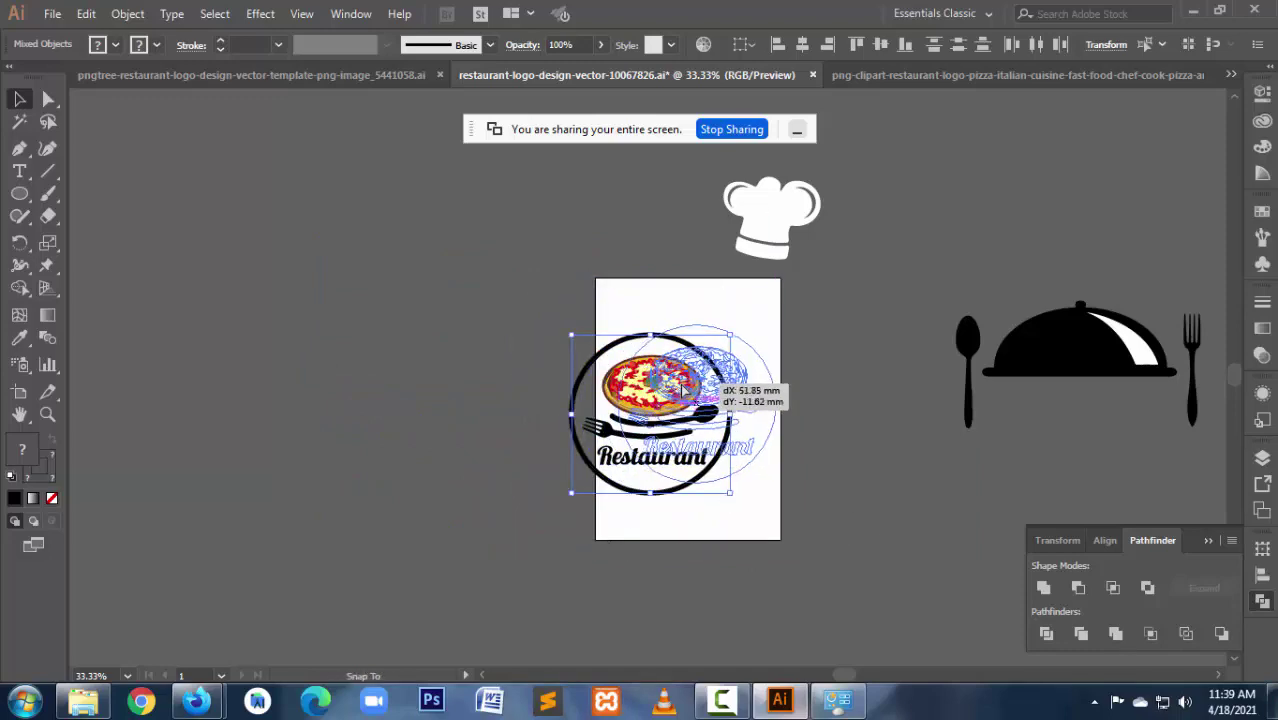
mouse_move(640, 400)
mouse_down()
mouse_move(690, 390)
mouse_move(668, 389)
mouse_up()
click(835, 557)
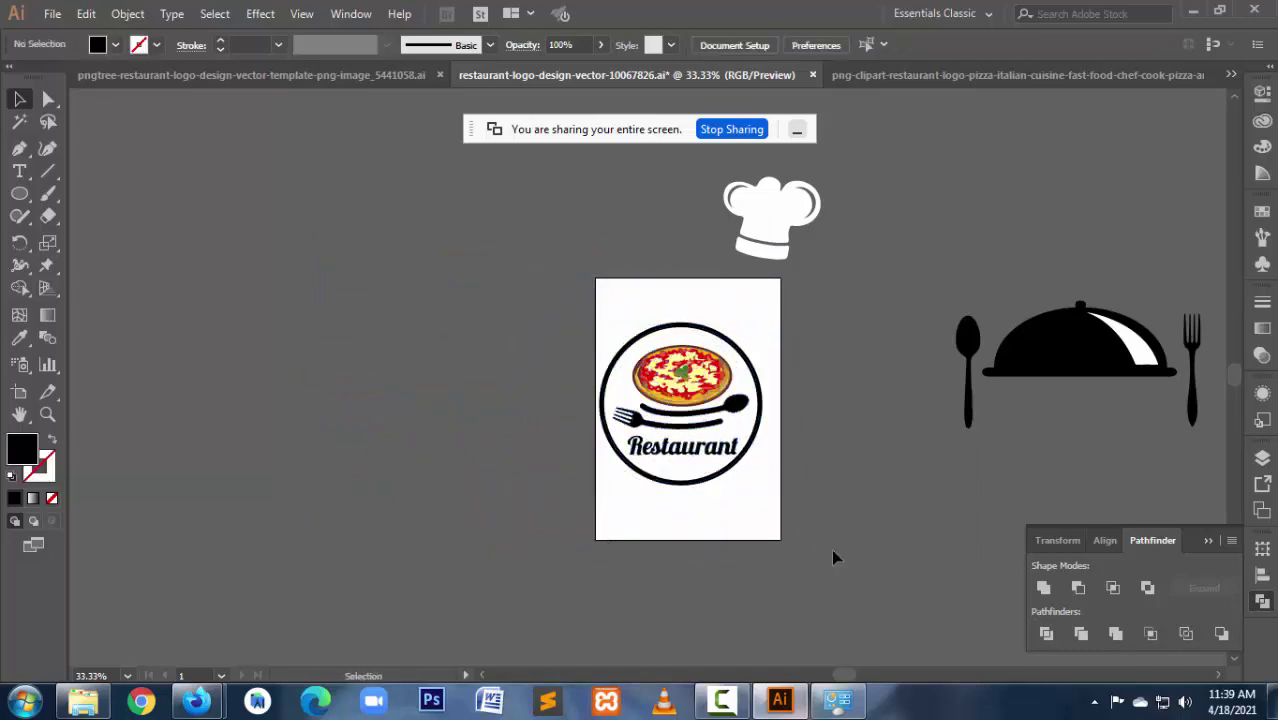
drag(593, 240, 800, 537)
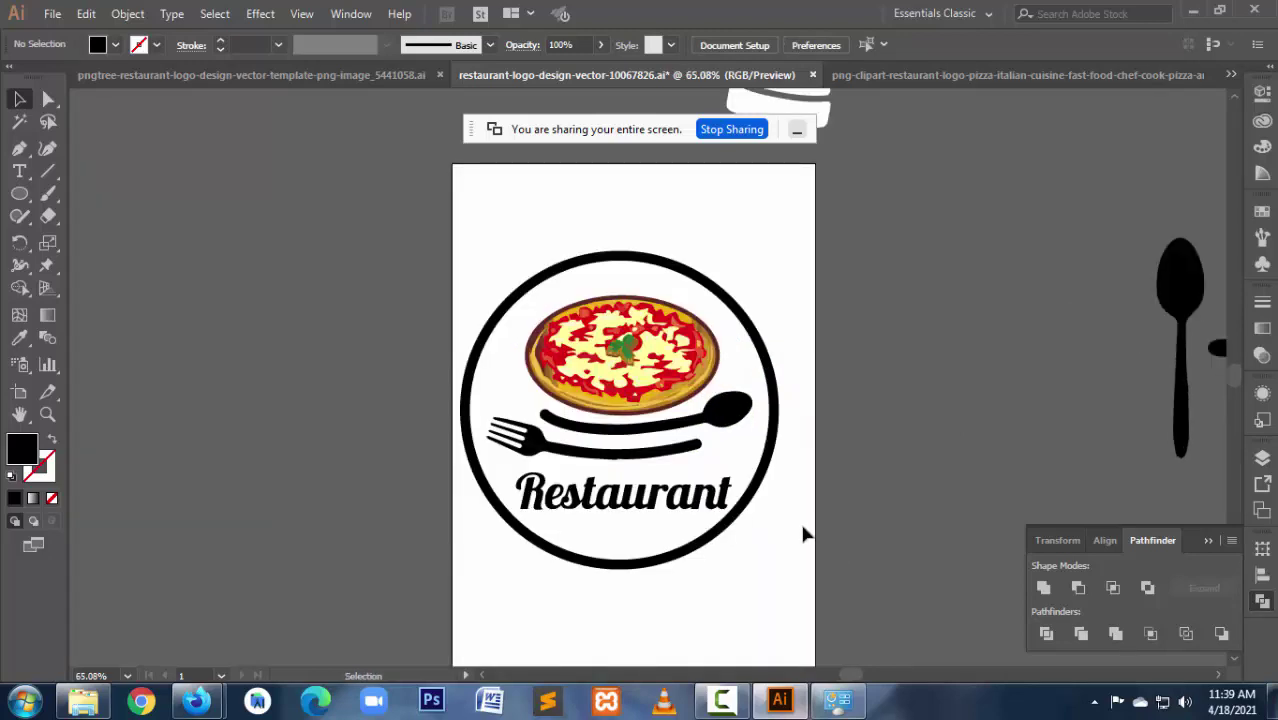
mouse_move(197, 701)
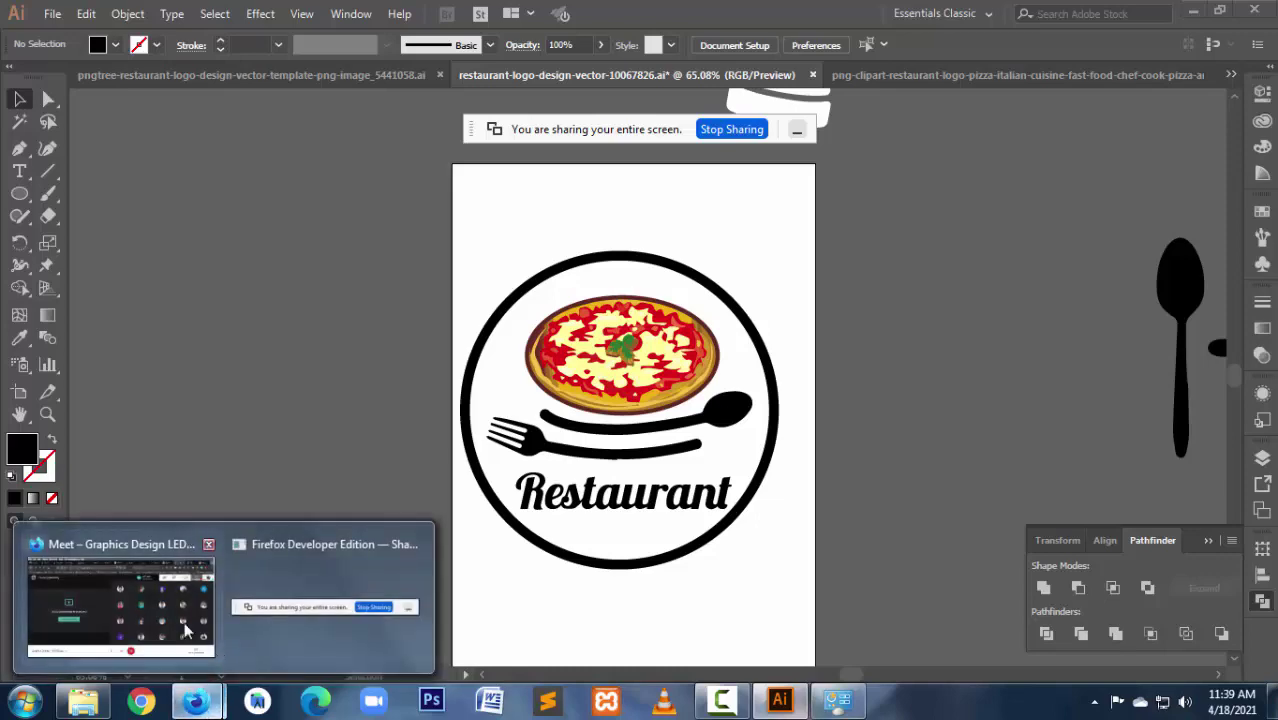
Step: Browse the Restaurant logo image results in Firefox, then return to the Illustrator logo document
click(185, 628)
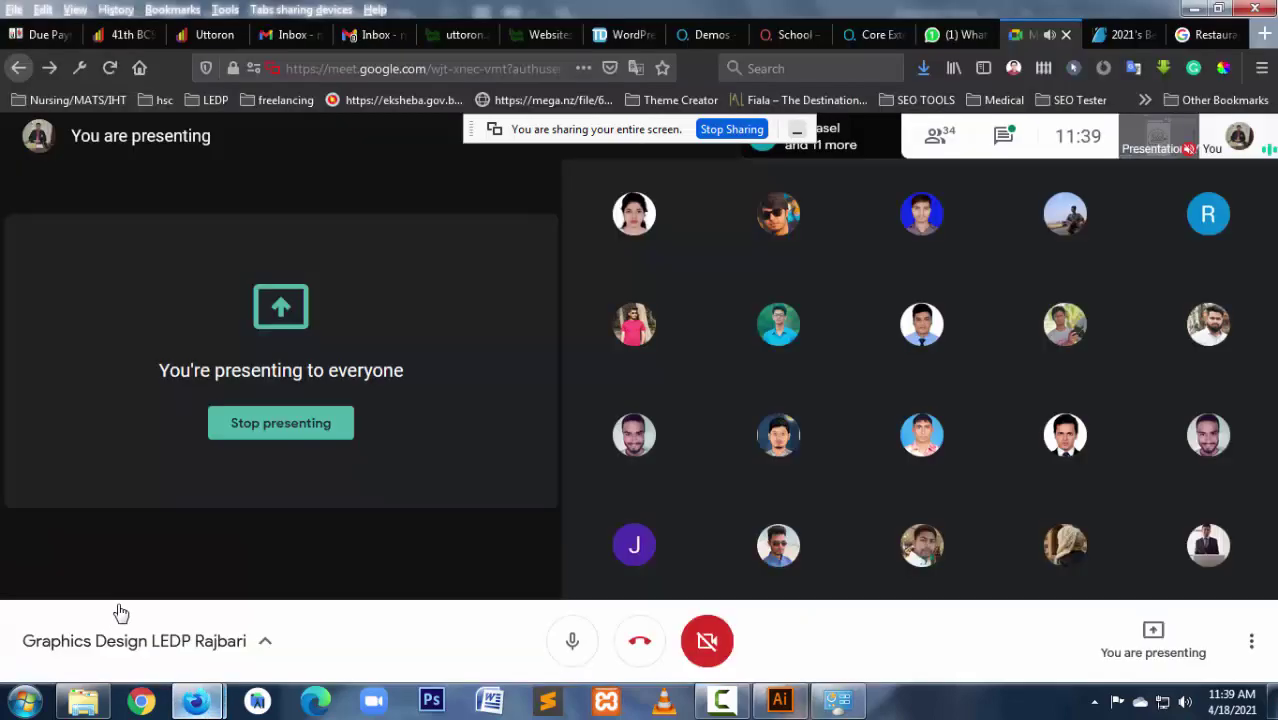
click(1207, 38)
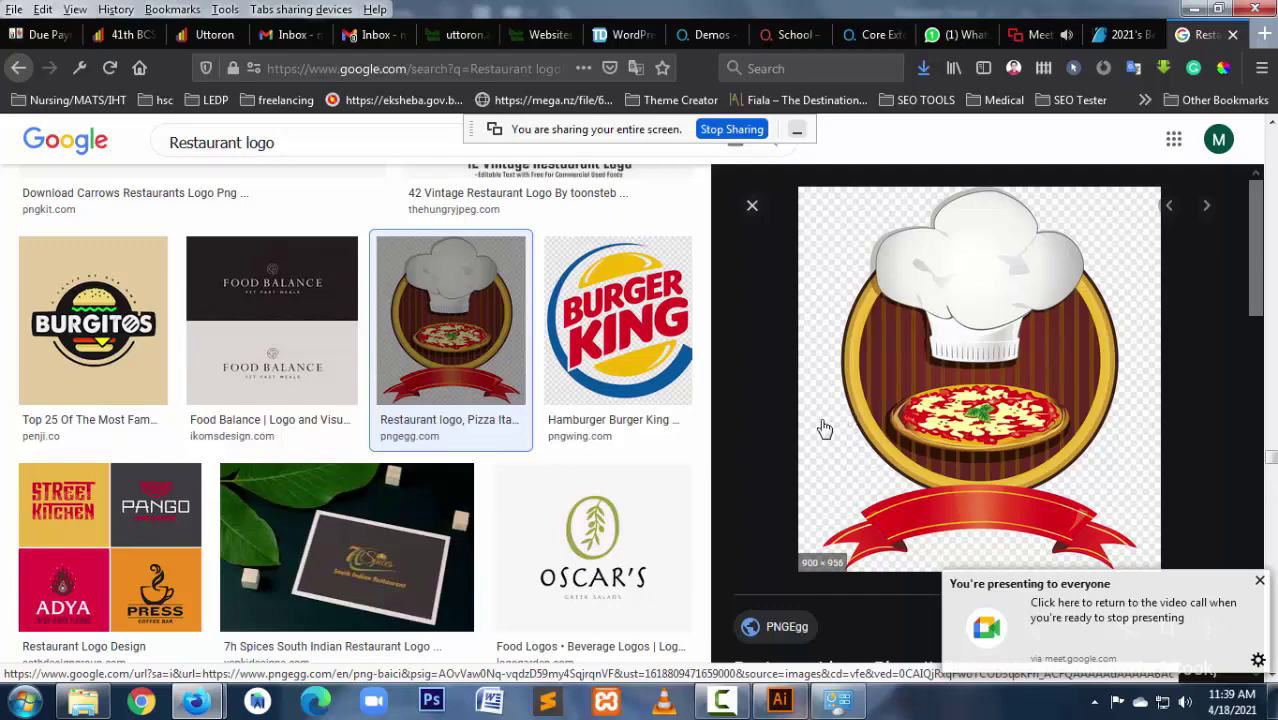
scroll(427, 500, up, 5)
scroll(427, 500, up, 3)
scroll(427, 500, up, 3)
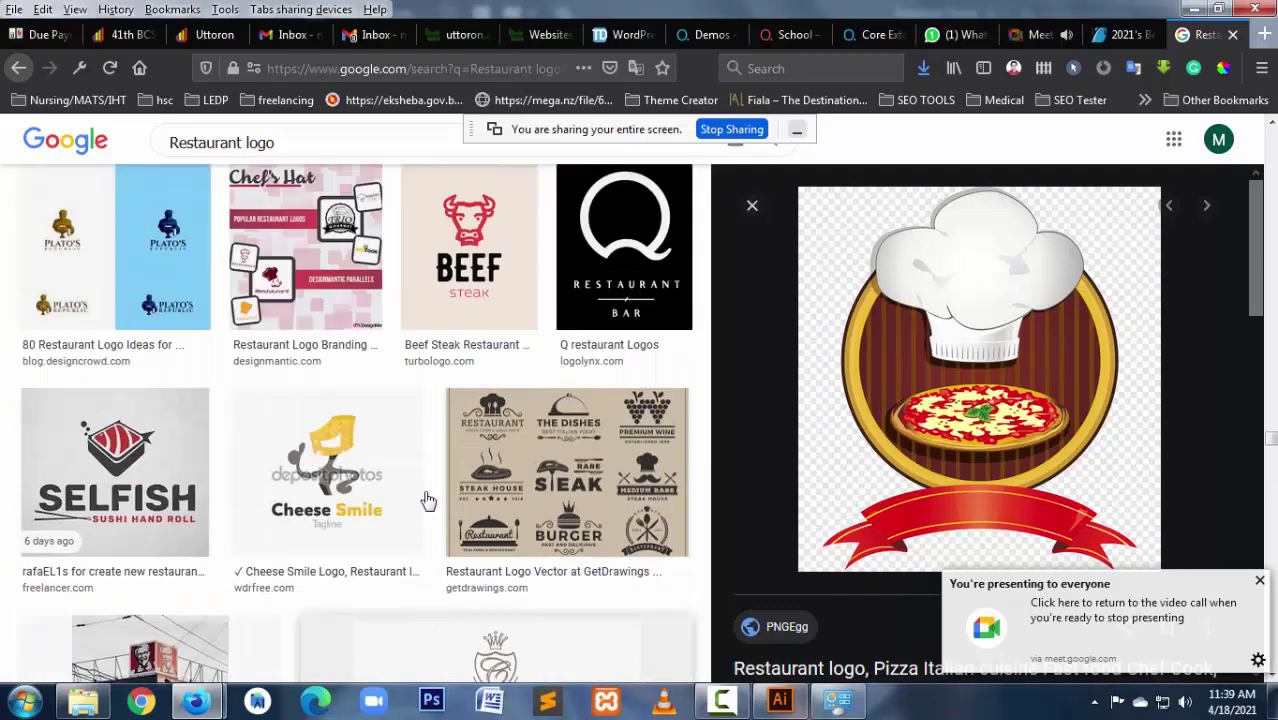
scroll(427, 500, up, 3)
scroll(430, 500, up, 3)
scroll(427, 495, up, 3)
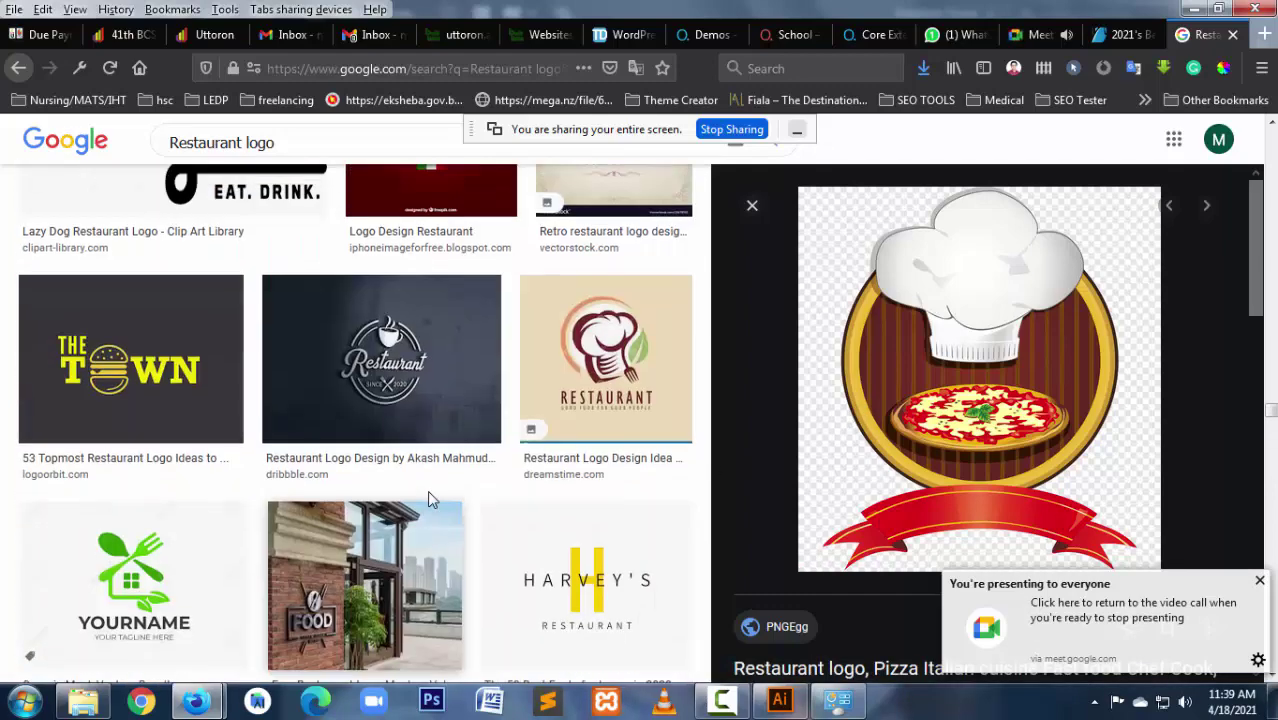
scroll(427, 490, up, 1)
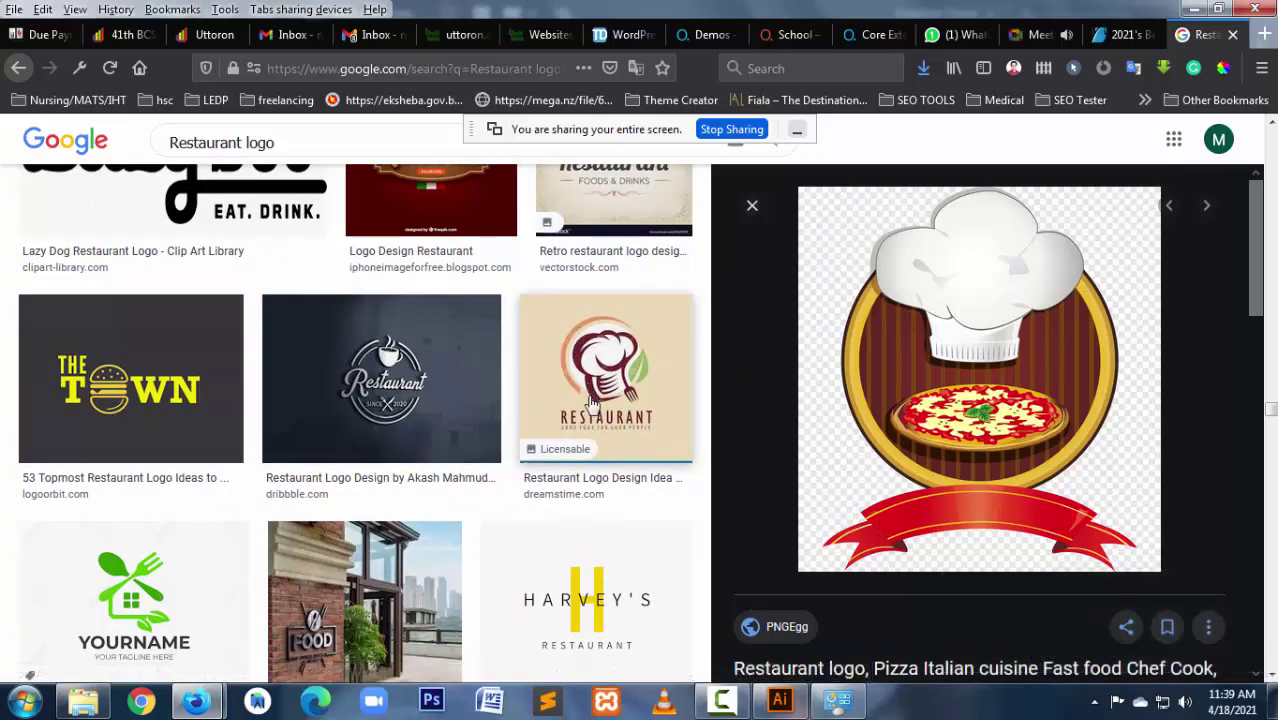
scroll(560, 490, up, 3)
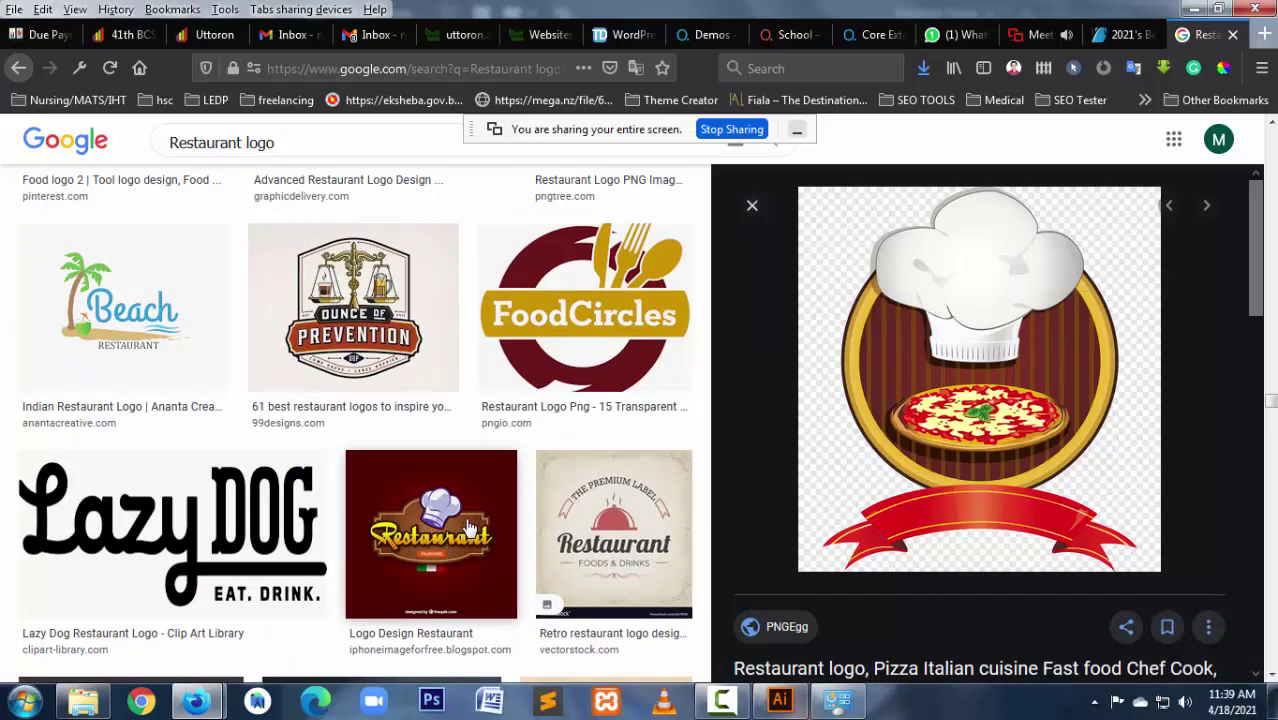
scroll(470, 527, up, 1)
scroll(470, 527, up, 2)
scroll(470, 527, up, 2)
scroll(470, 527, up, 1)
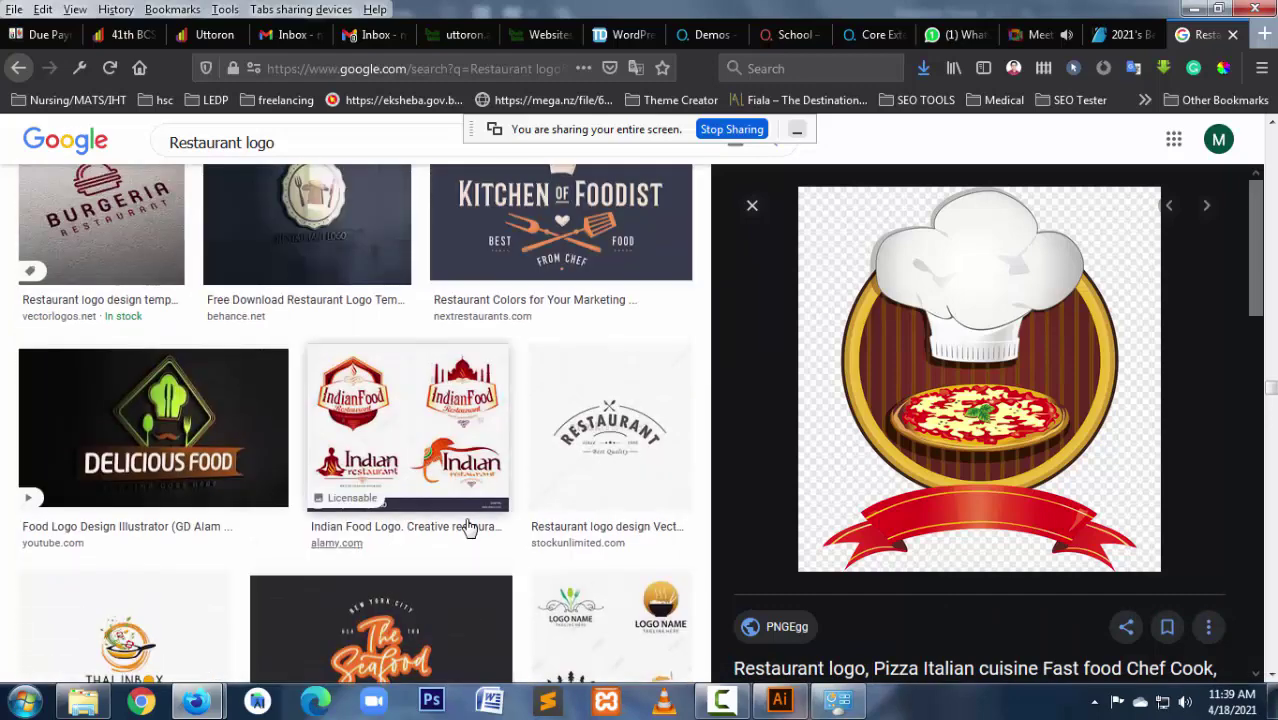
scroll(468, 527, up, 2)
scroll(468, 527, up, 1)
scroll(468, 527, up, 2)
scroll(468, 527, up, 2)
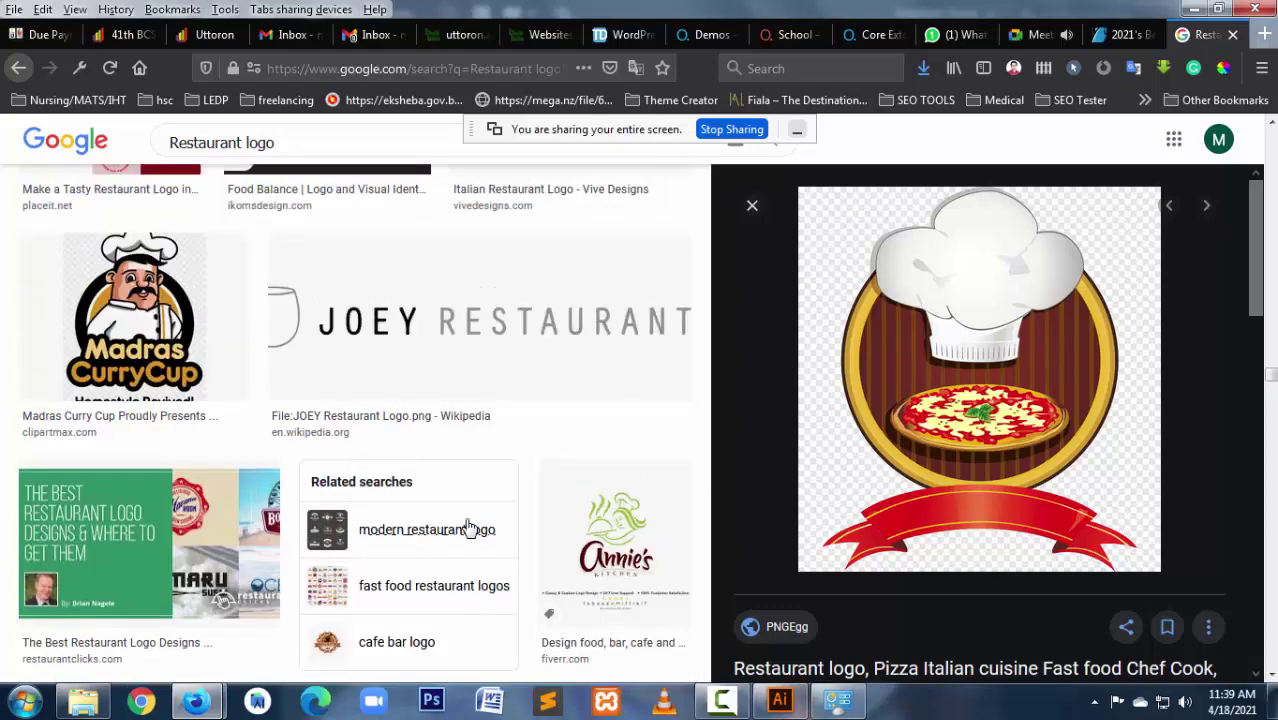
scroll(468, 527, up, 2)
scroll(468, 527, up, 2)
scroll(468, 527, up, 1)
scroll(468, 527, up, 1)
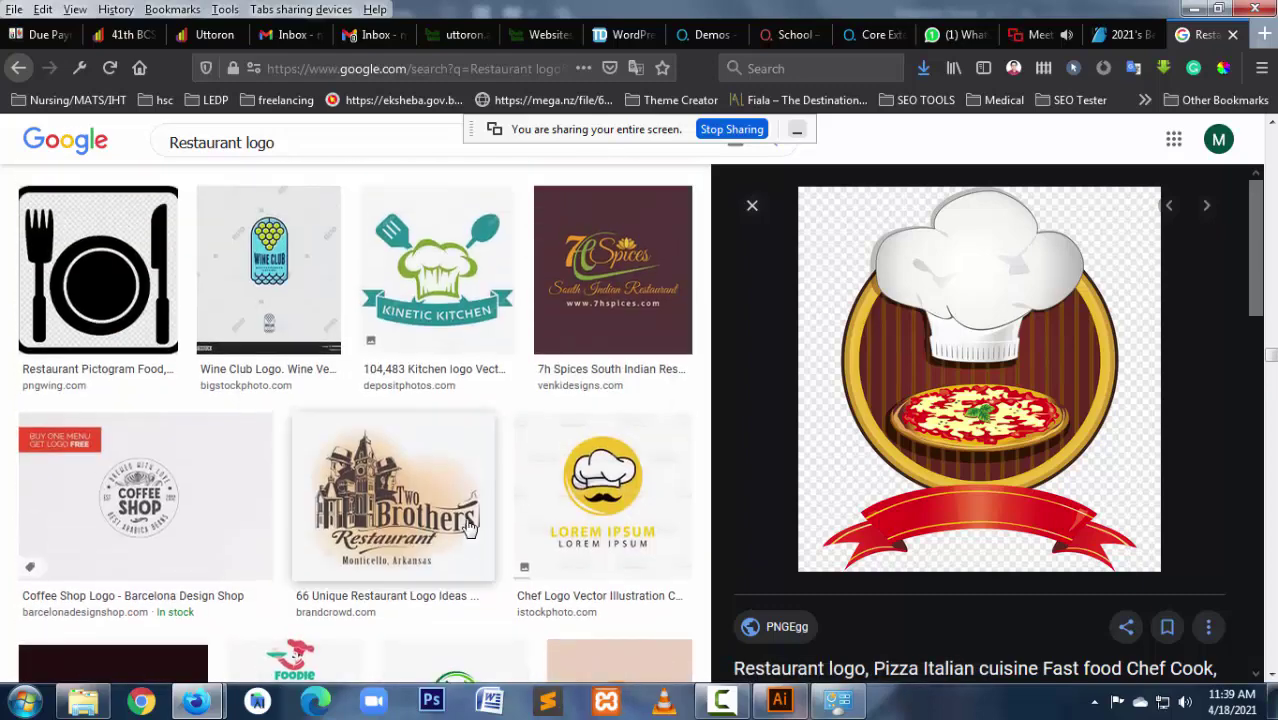
scroll(470, 527, up, 2)
scroll(470, 527, up, 3)
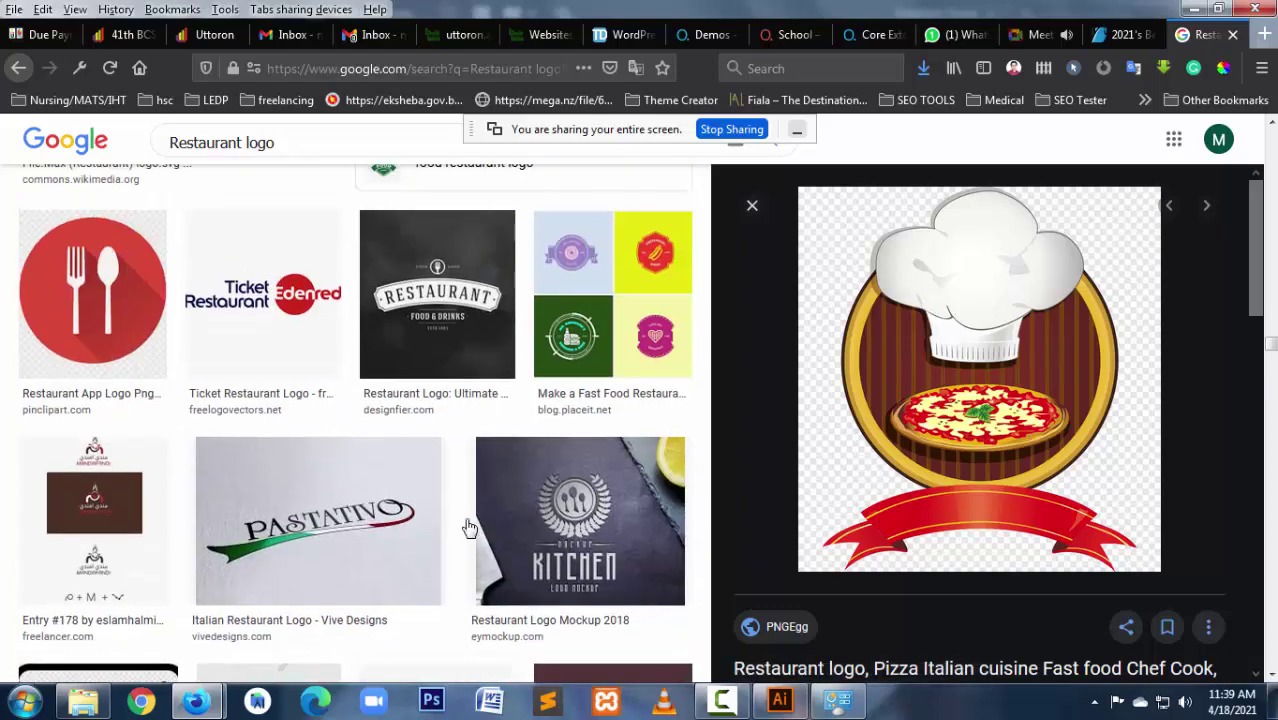
scroll(470, 527, up, 2)
scroll(466, 522, up, 2)
scroll(468, 522, up, 3)
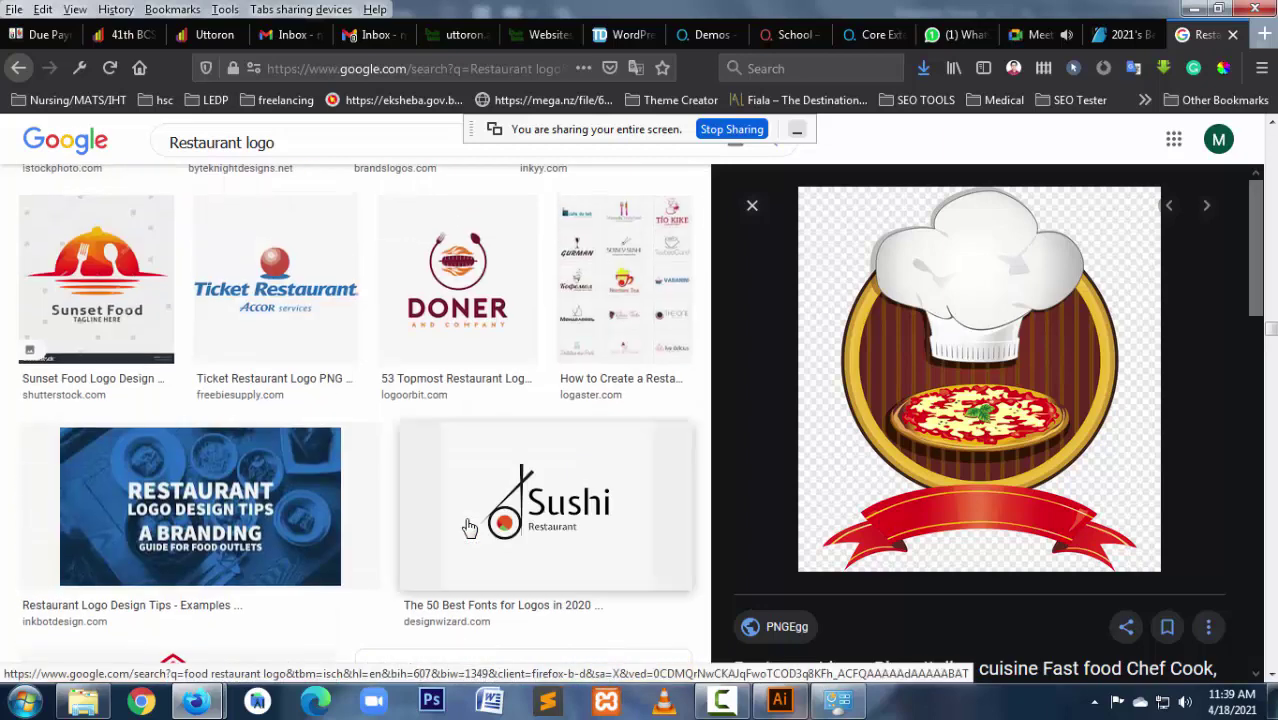
scroll(466, 524, up, 2)
scroll(106, 480, up, 2)
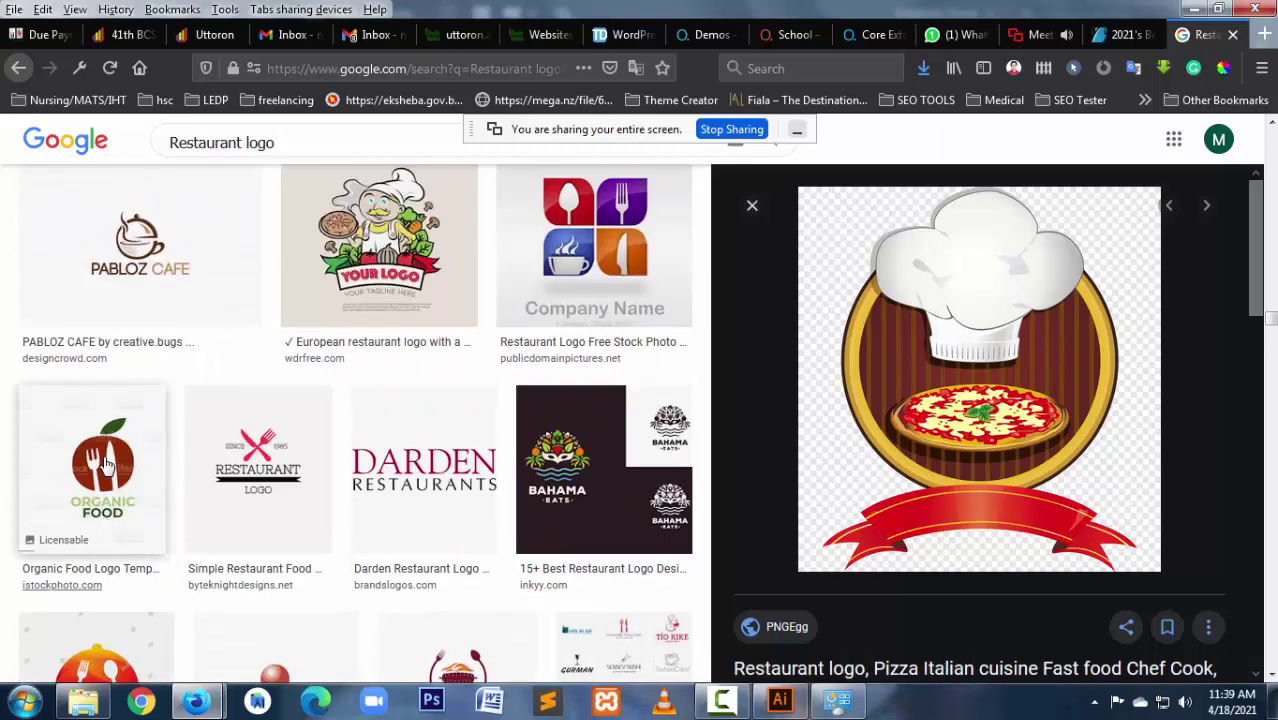
scroll(106, 470, up, 2)
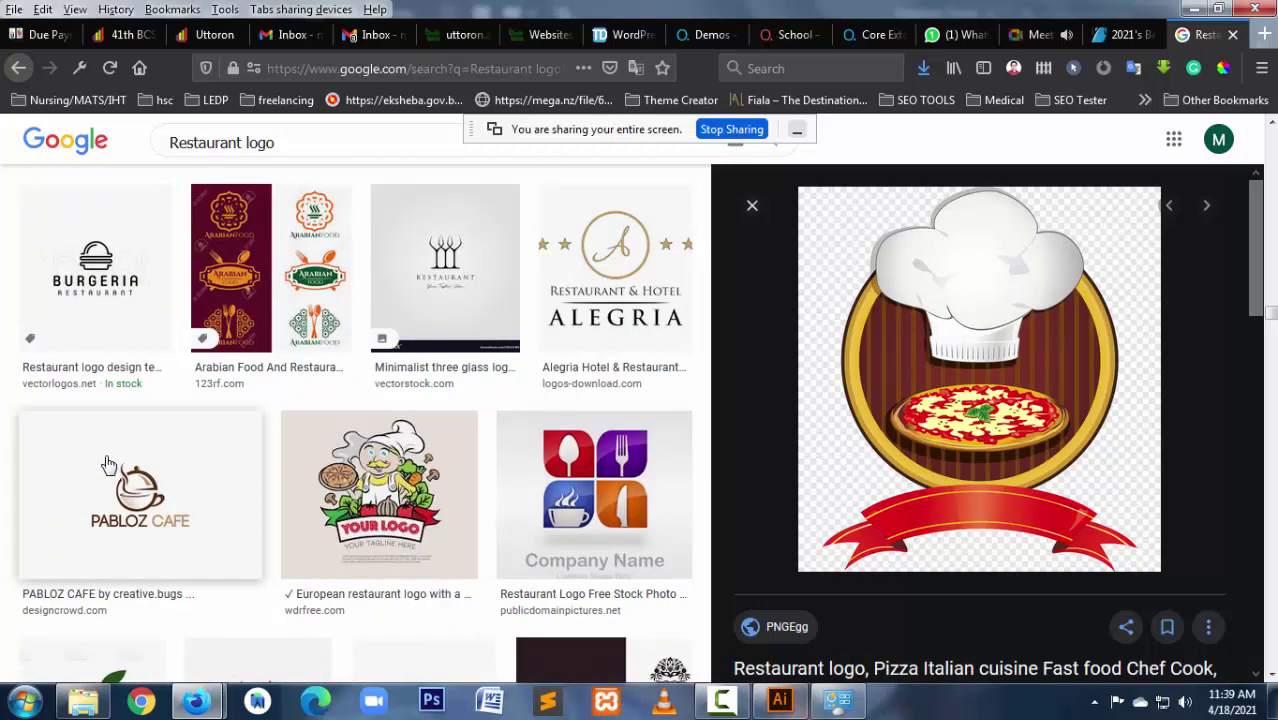
click(780, 700)
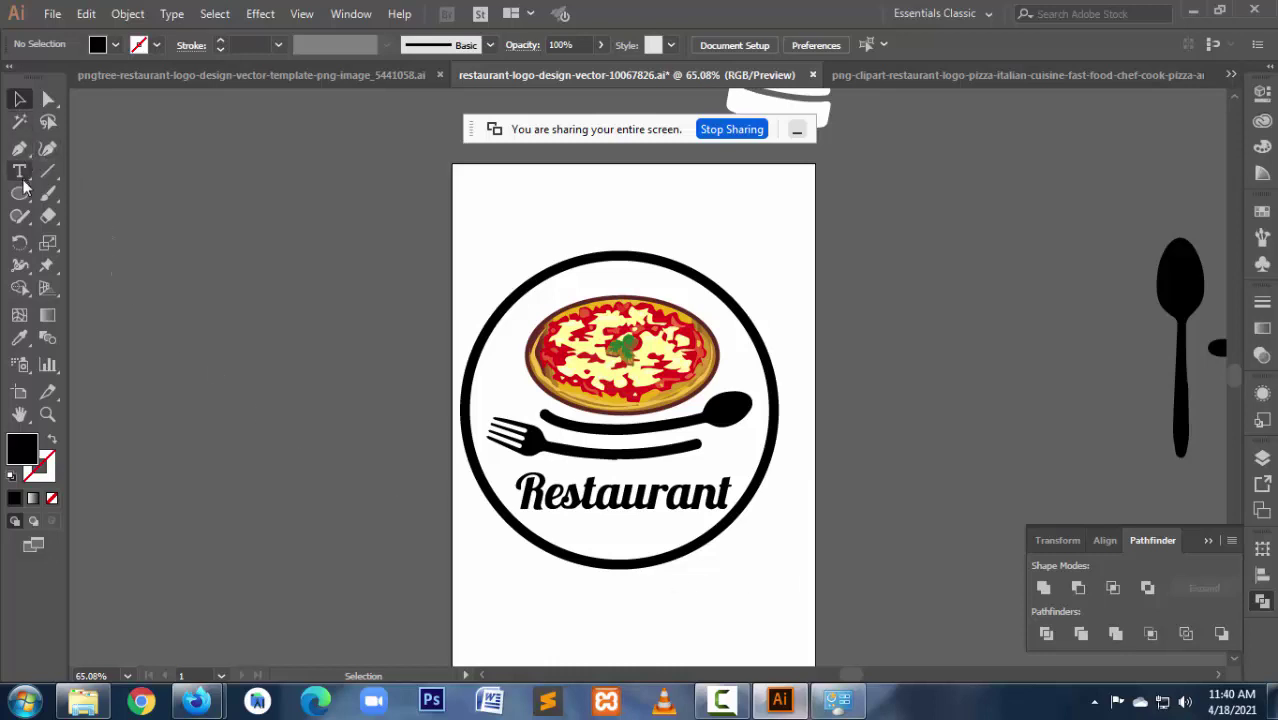
Step: Eyedrop pizza colours: brown outline onto the ring, crust yellow onto the fork, red sauce onto the spoon
click(19, 338)
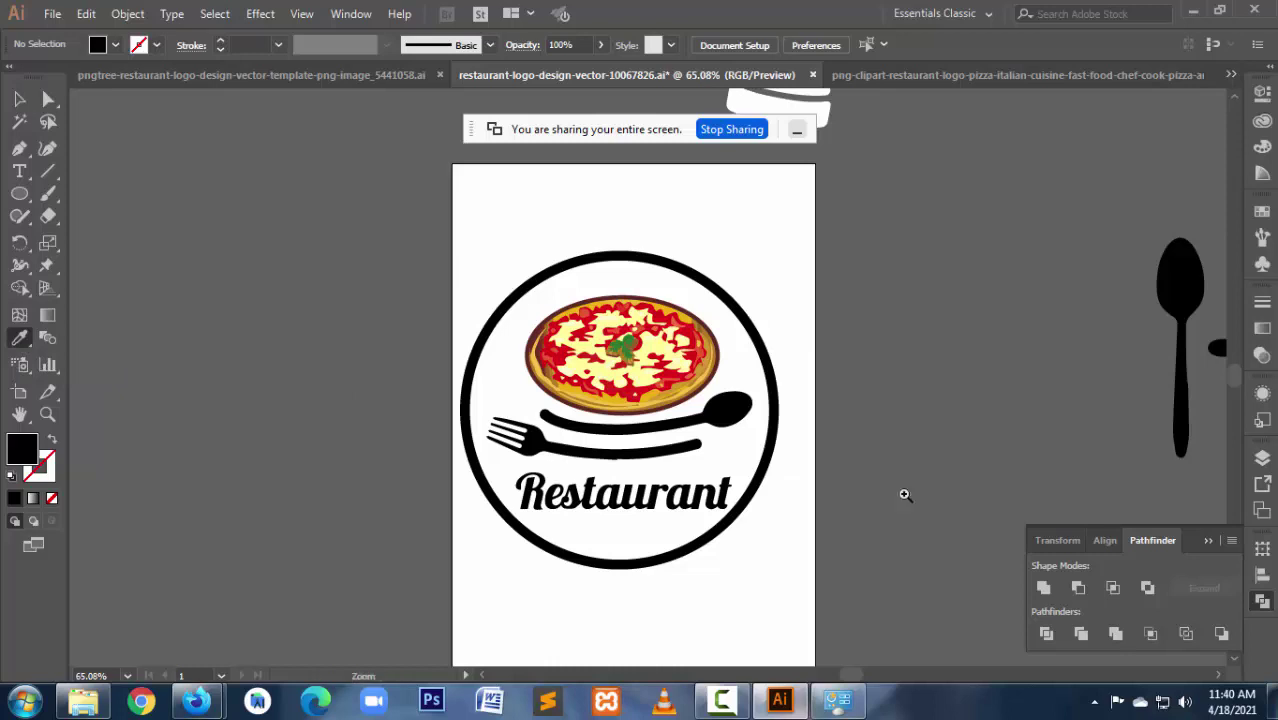
drag(465, 277, 764, 470)
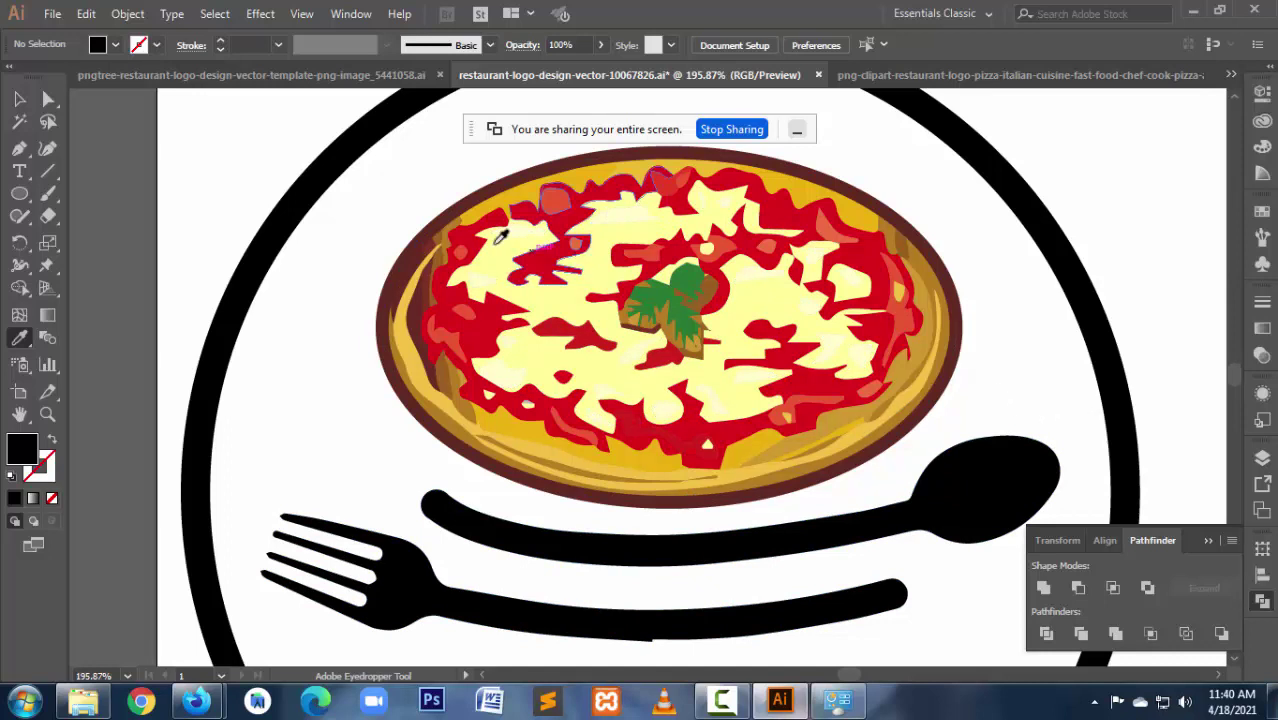
click(416, 244)
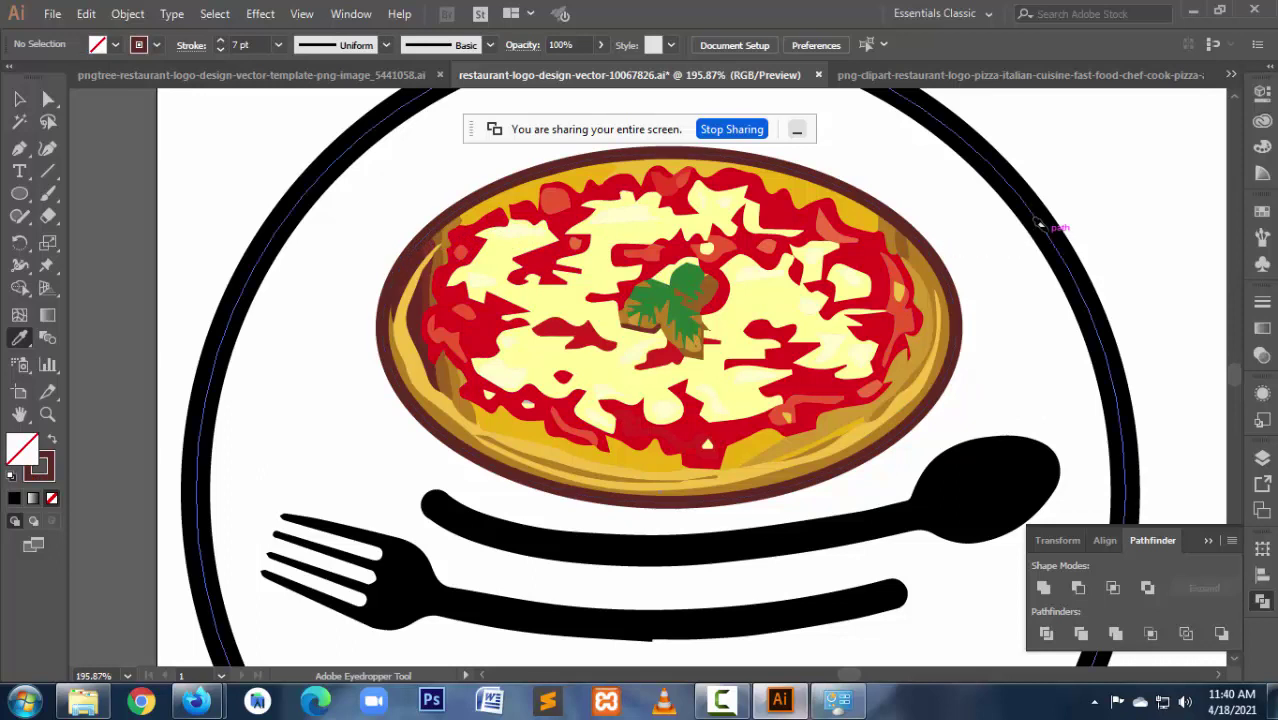
alt+click(1038, 223)
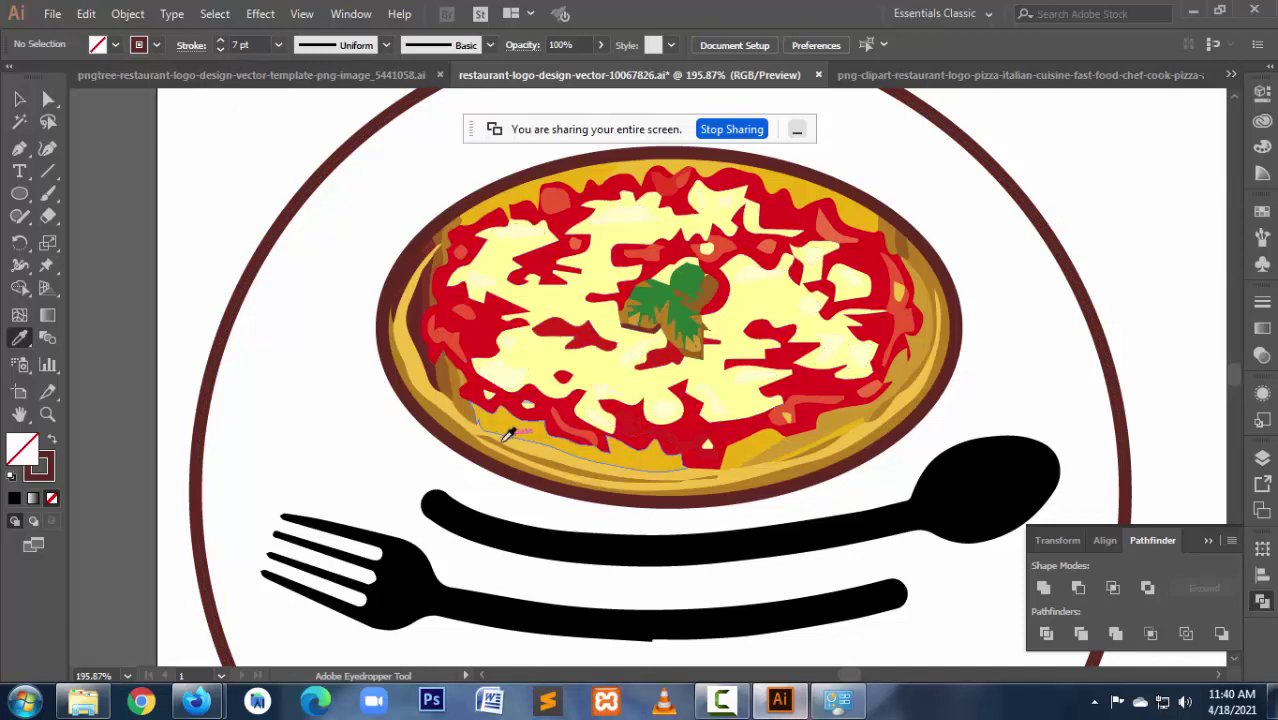
click(424, 374)
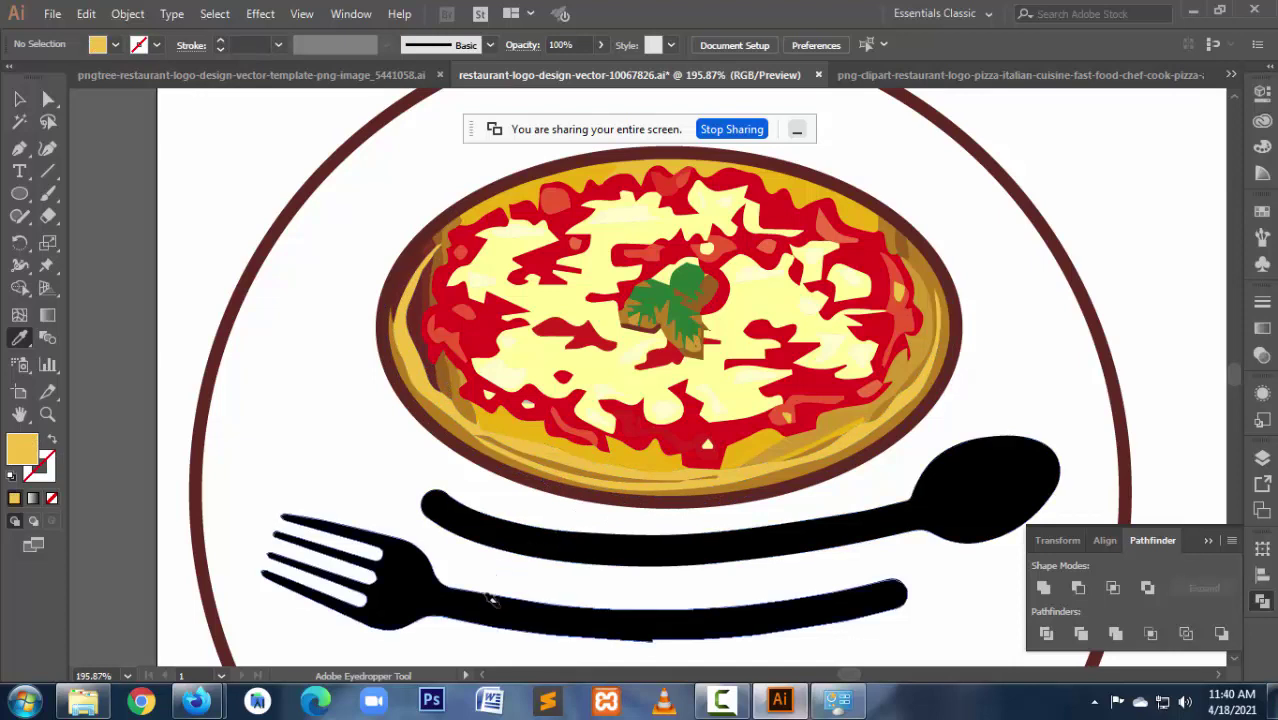
alt+click(487, 592)
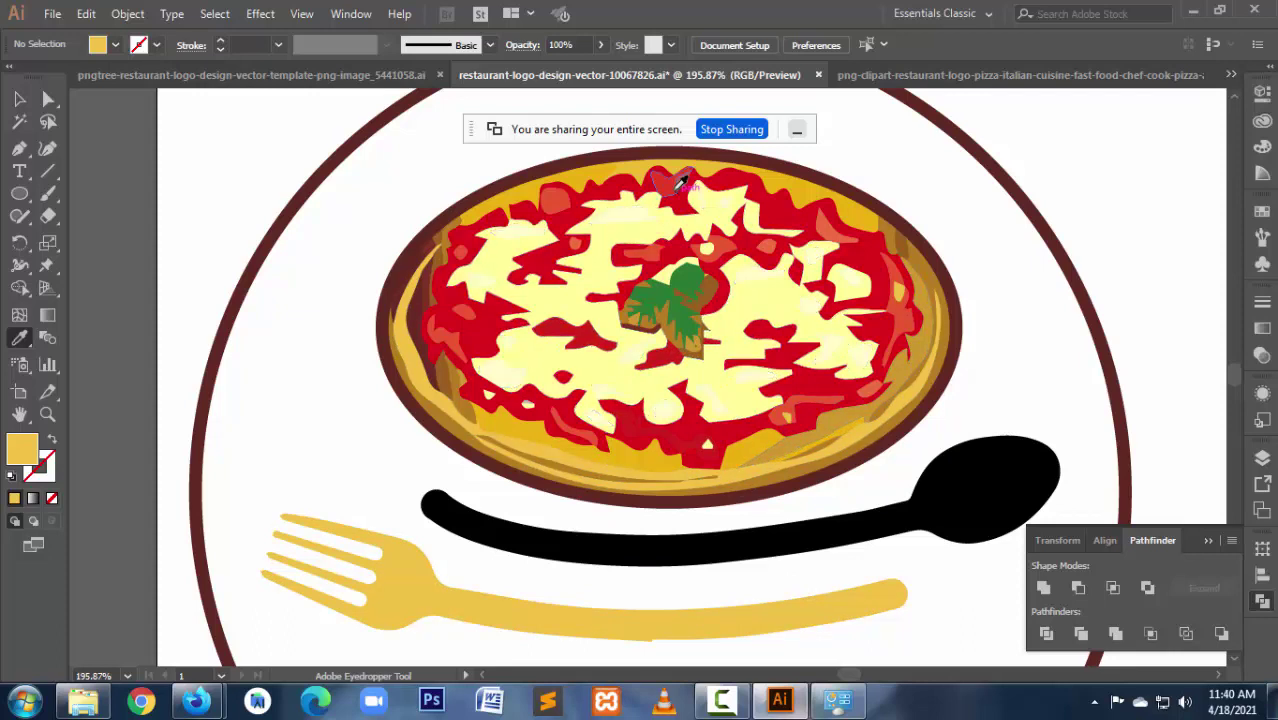
click(682, 186)
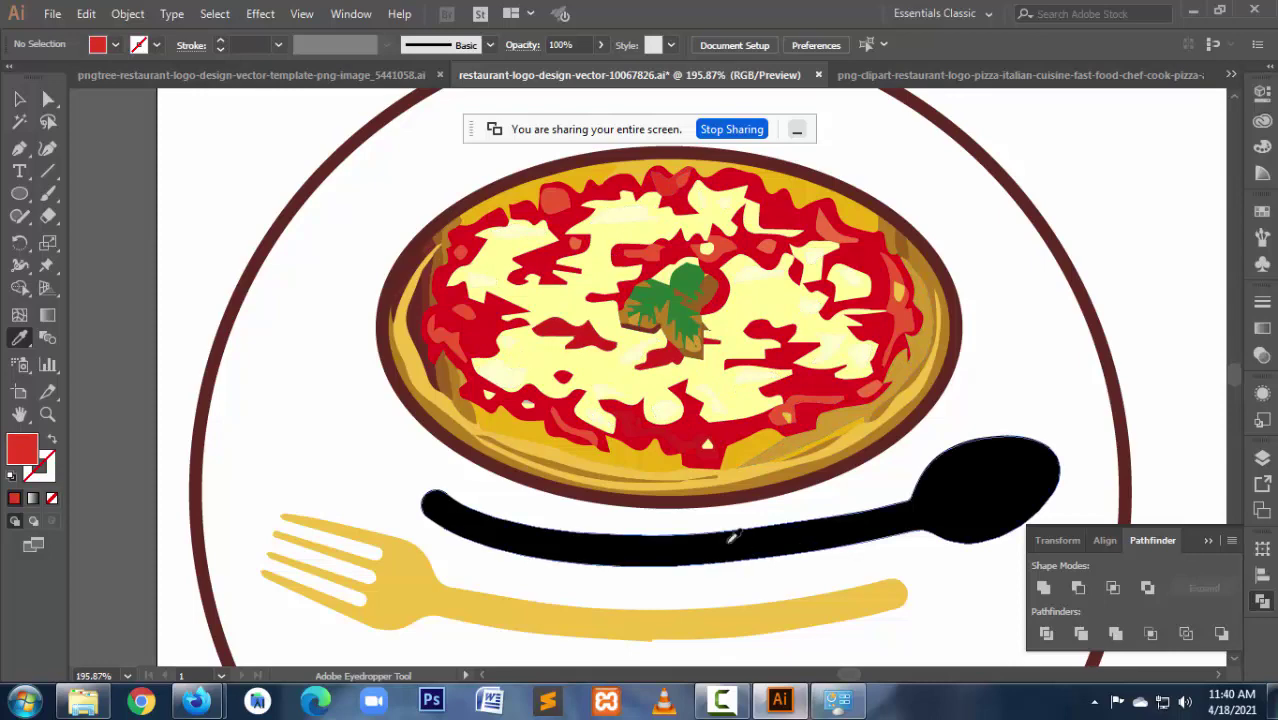
alt+click(730, 536)
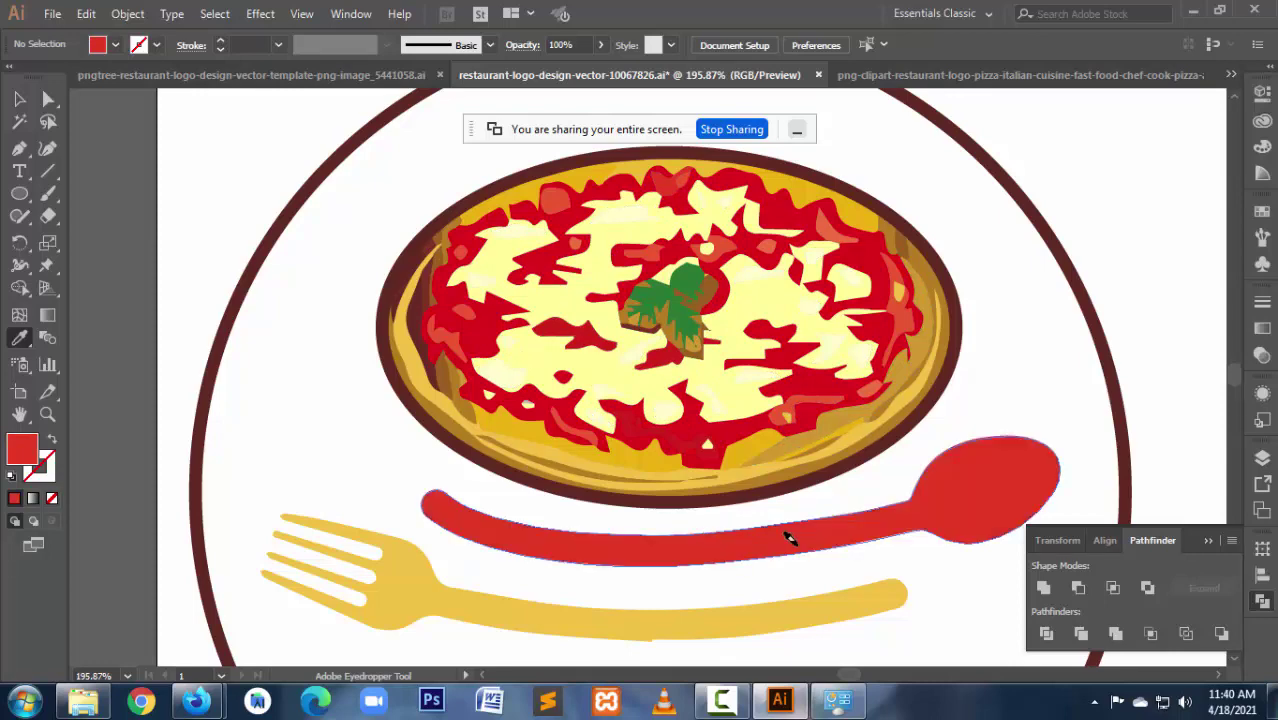
scroll(733, 557, down, 3)
scroll(700, 500, down, 2)
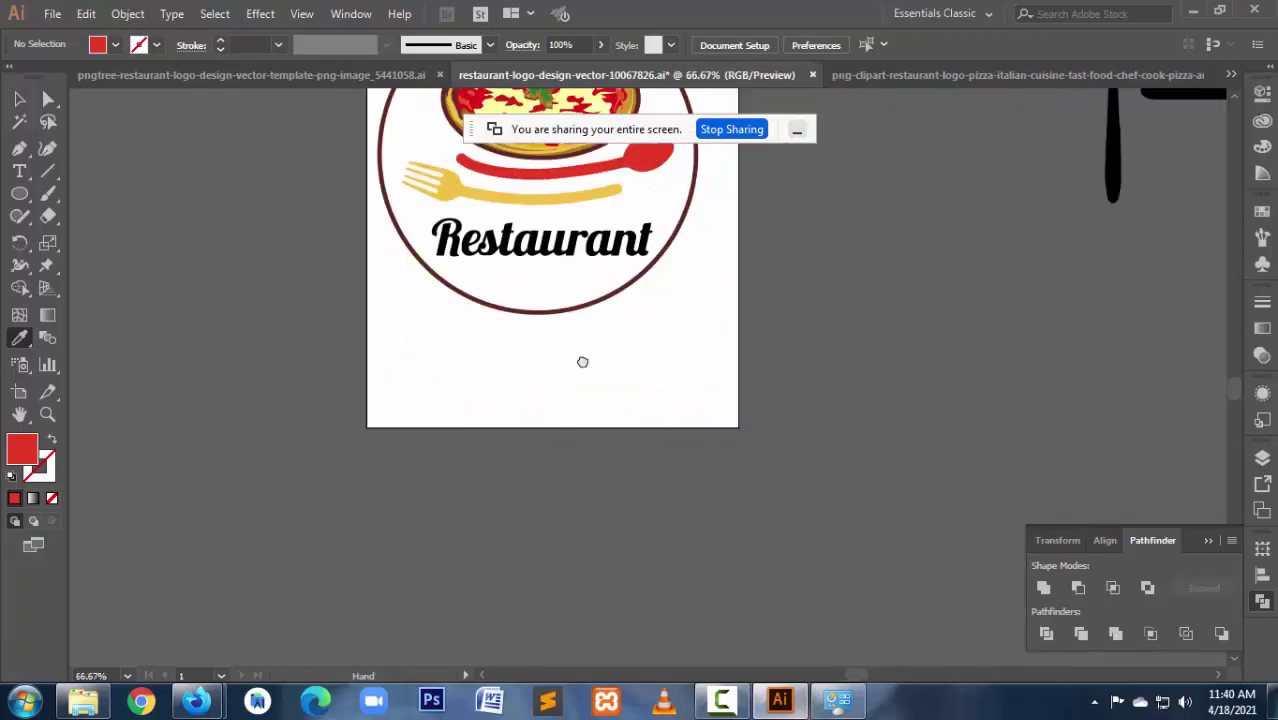
Step: Shift the whole logo slightly lower and to the right on the artboard
drag(582, 361, 636, 548)
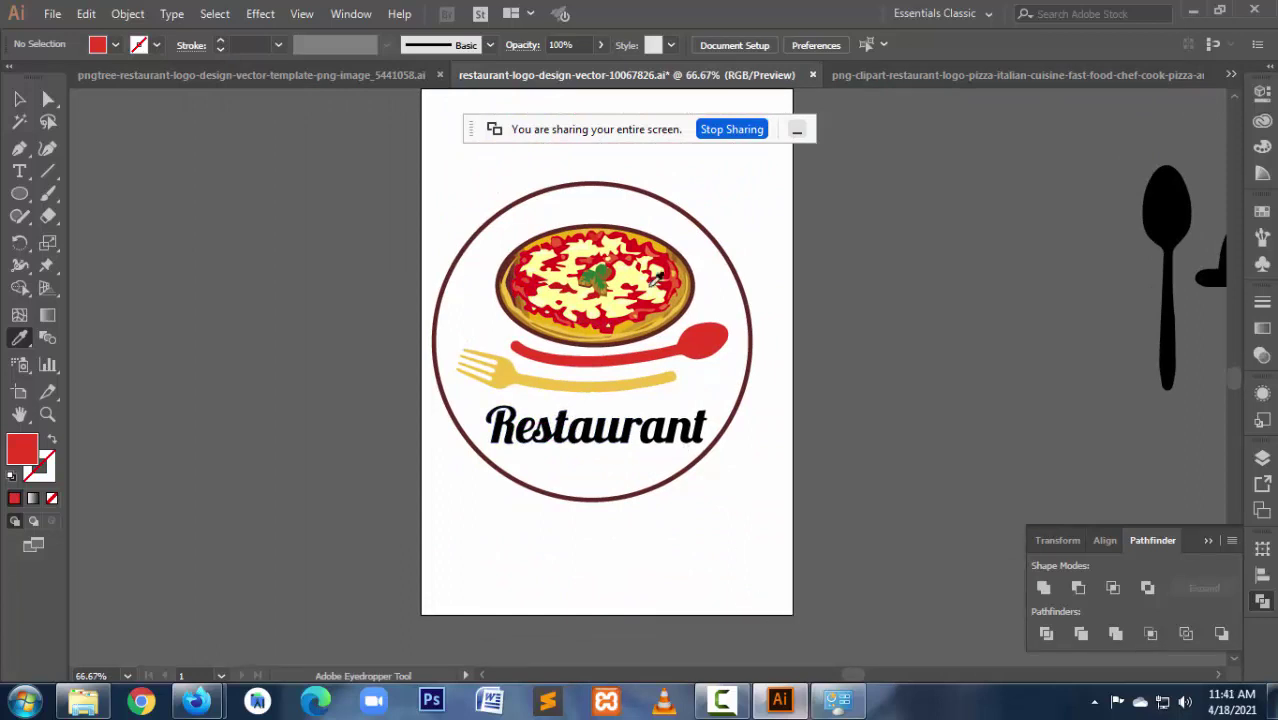
click(19, 98)
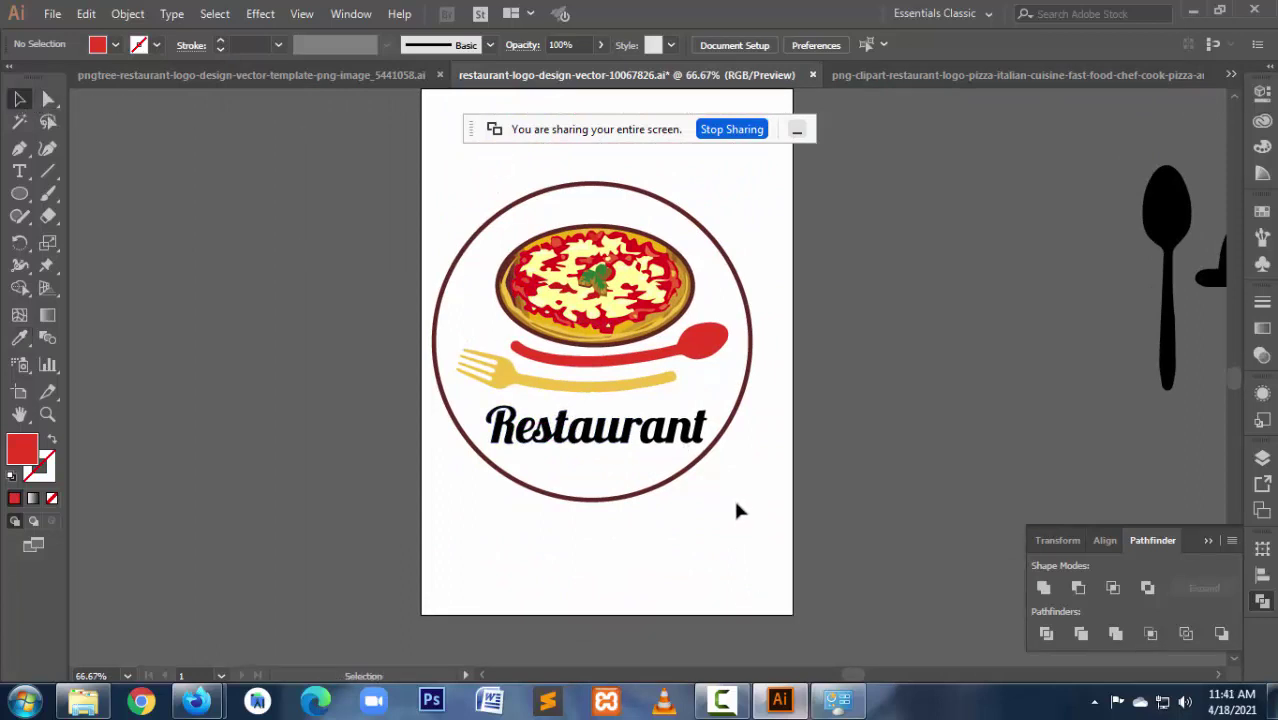
click(660, 487)
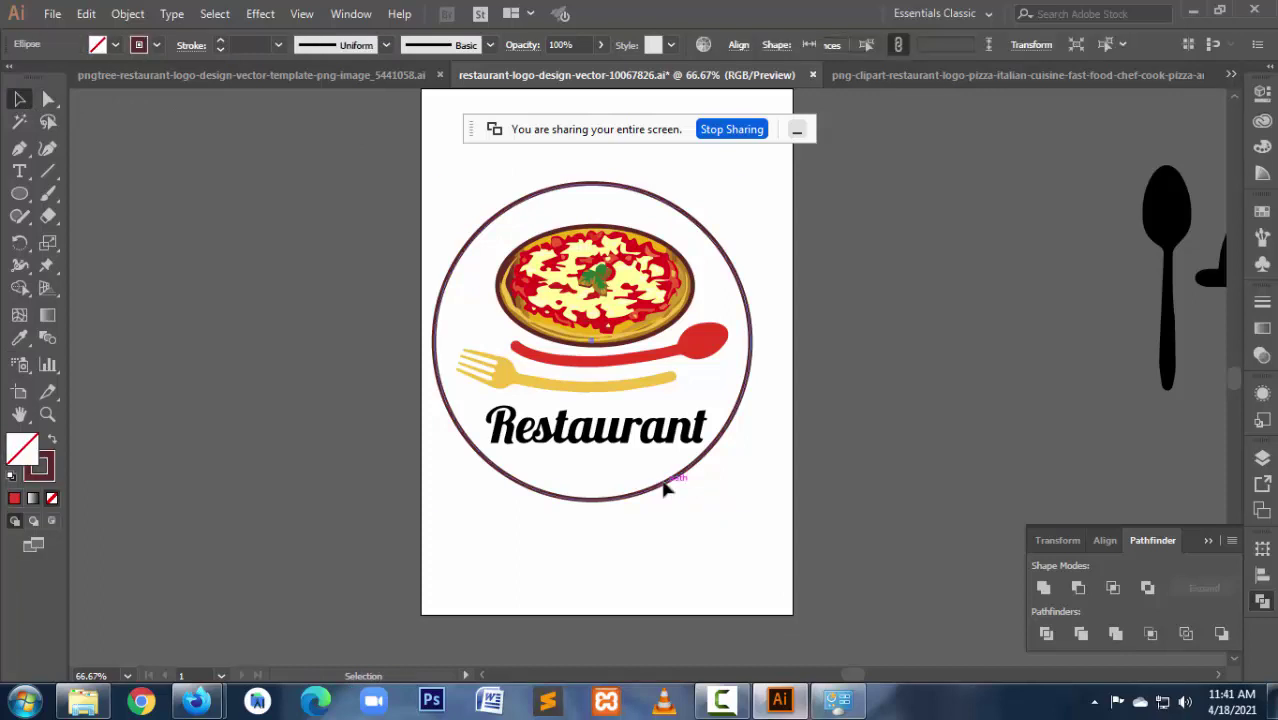
click(740, 556)
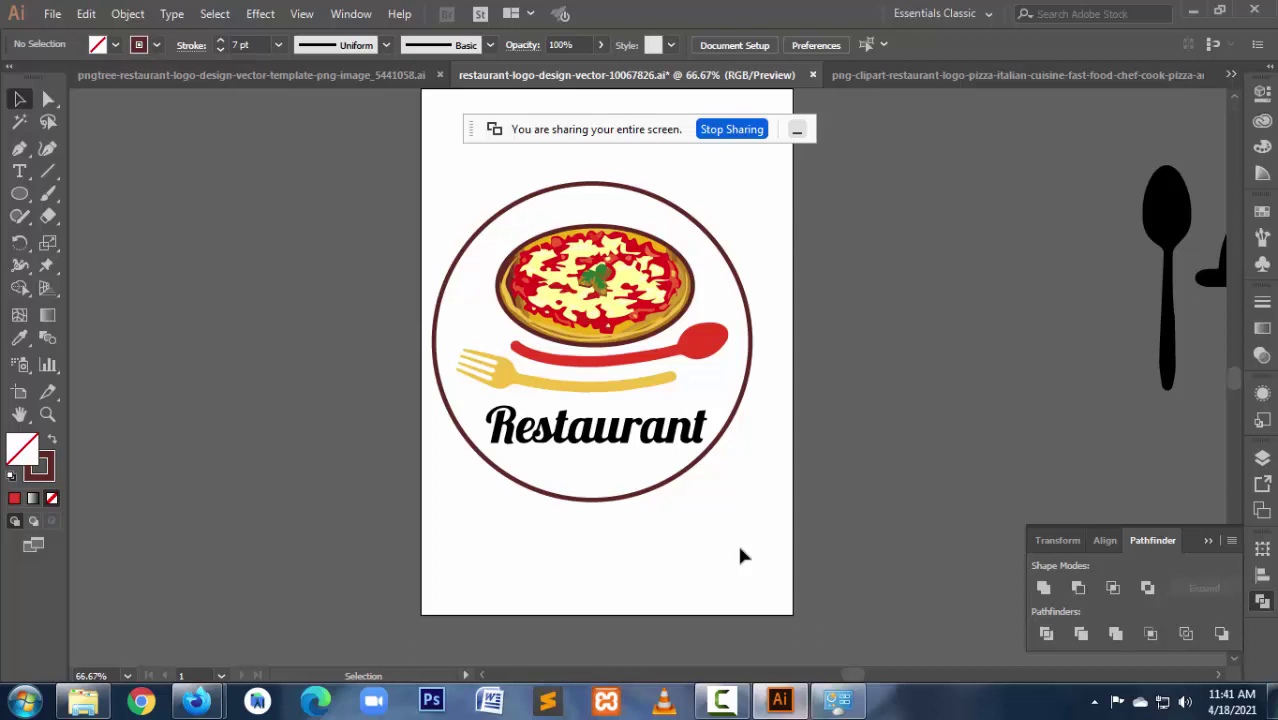
drag(402, 195, 855, 625)
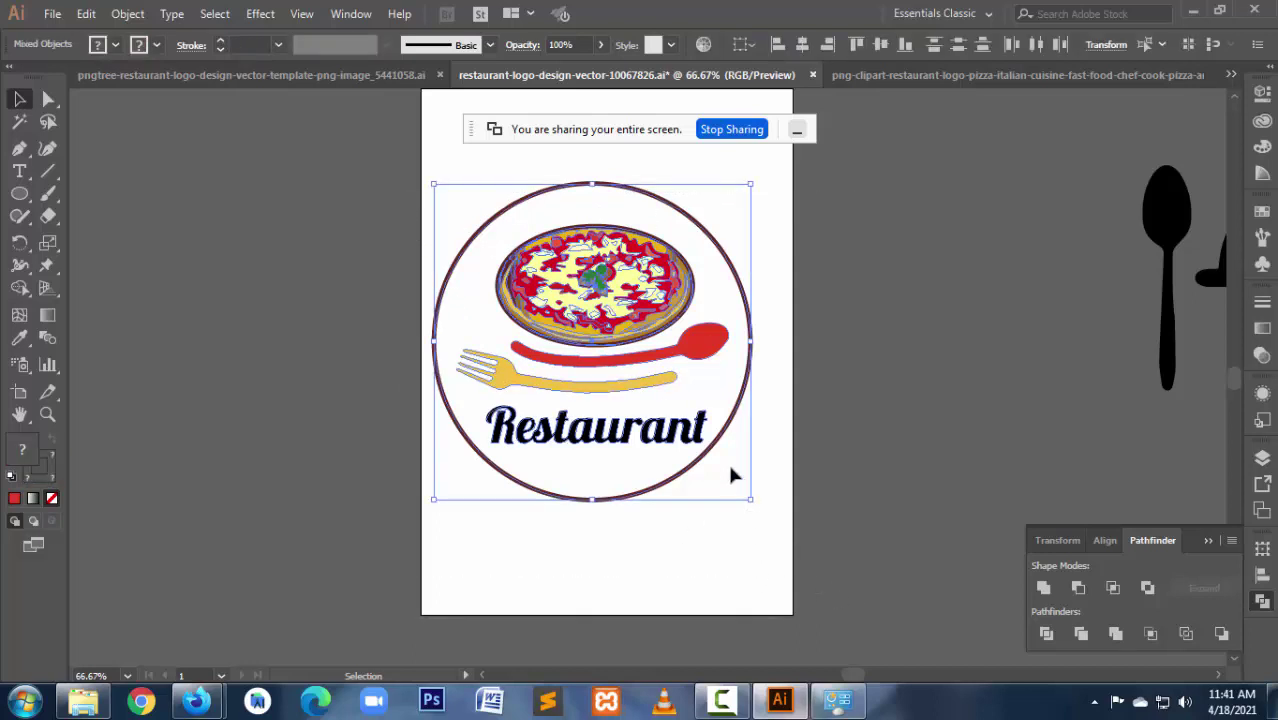
mouse_move(593, 328)
mouse_down()
mouse_move(663, 325)
mouse_move(625, 328)
mouse_up()
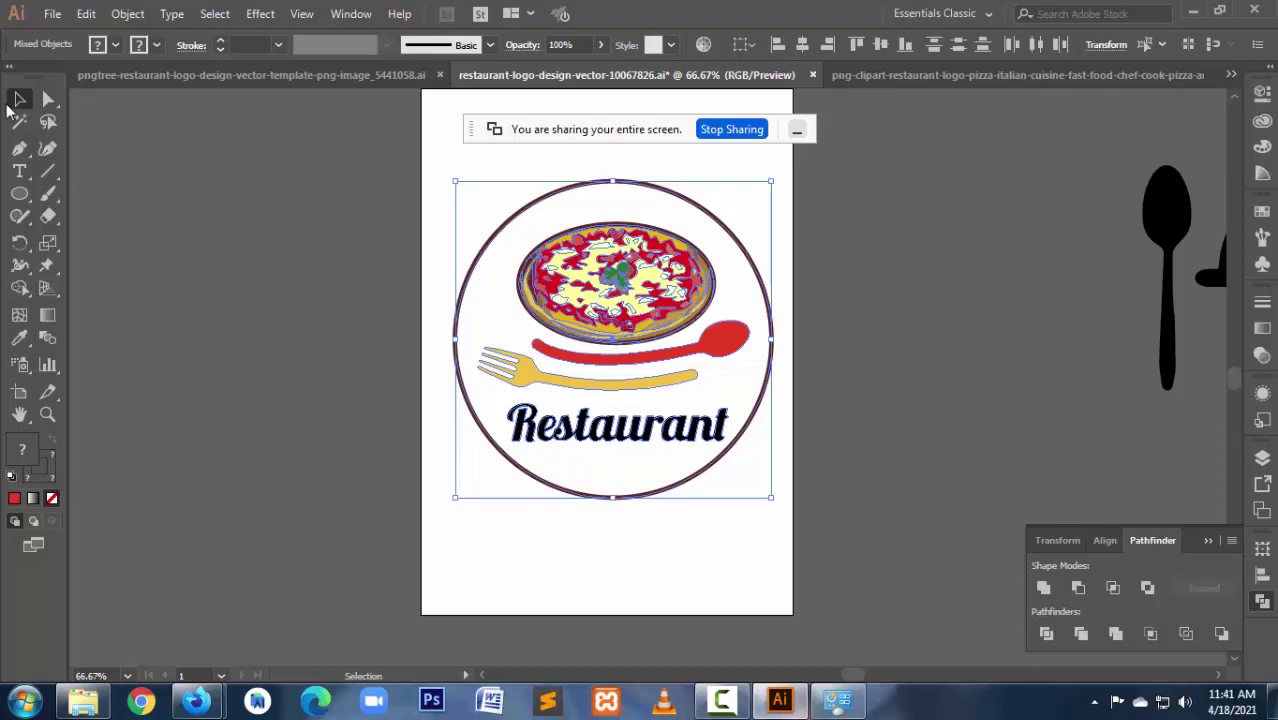
click(316, 336)
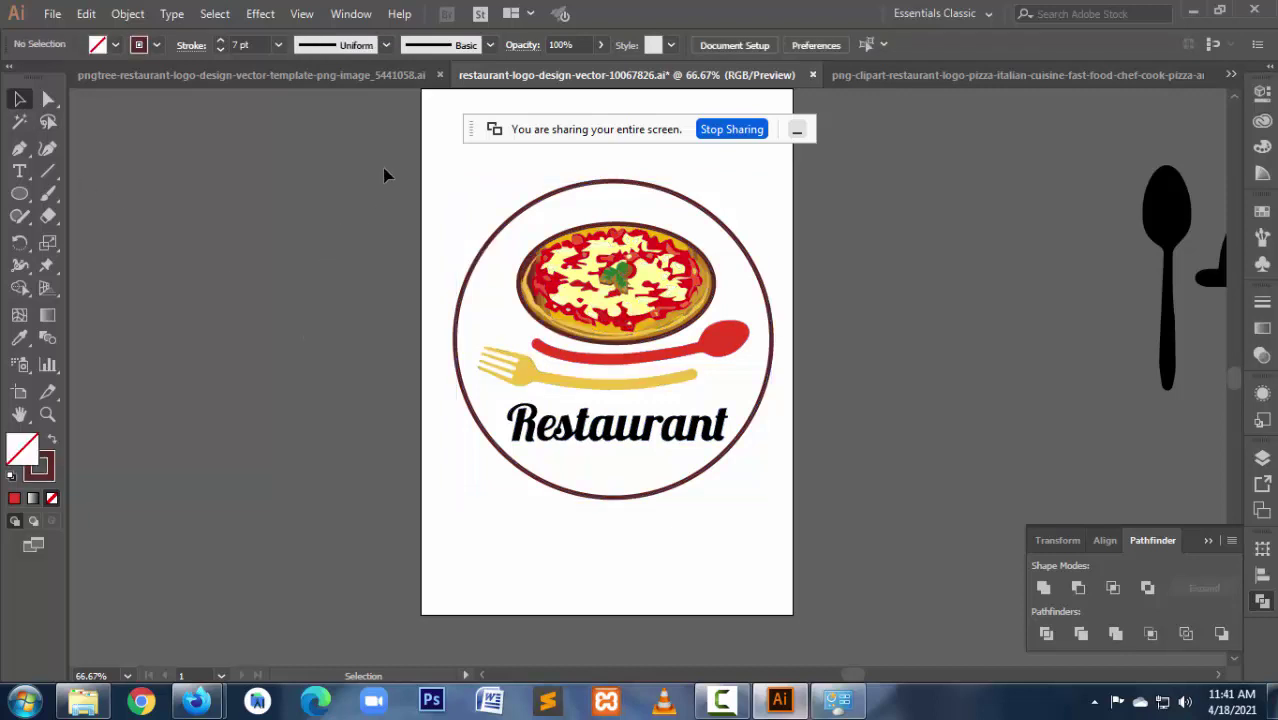
drag(879, 552, 710, 474)
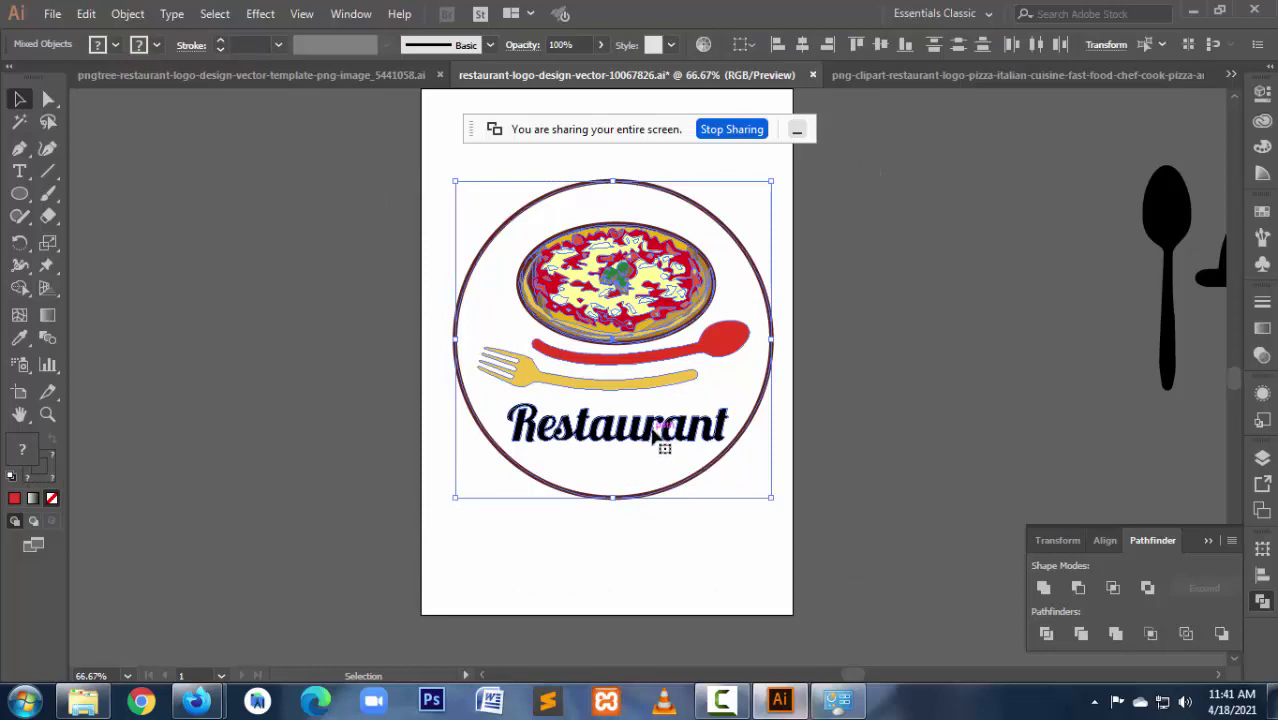
mouse_move(620, 314)
mouse_down()
mouse_move(833, 326)
mouse_move(642, 345)
mouse_up()
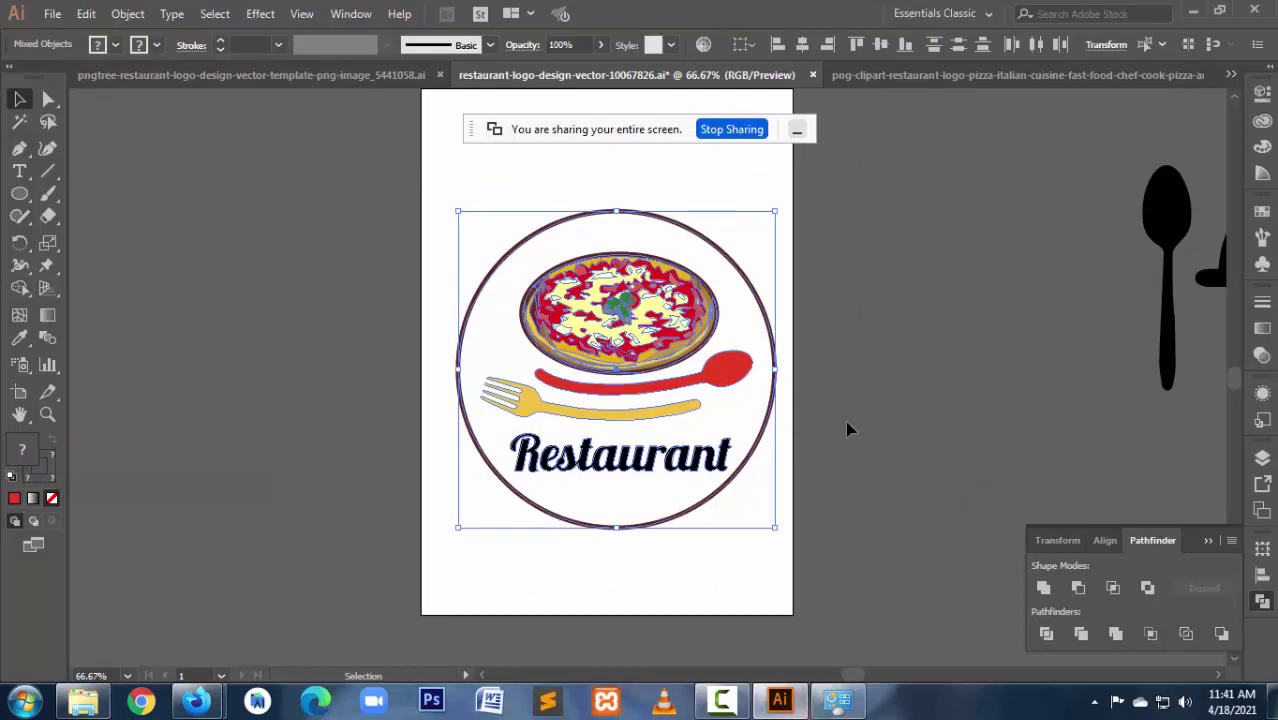
click(846, 423)
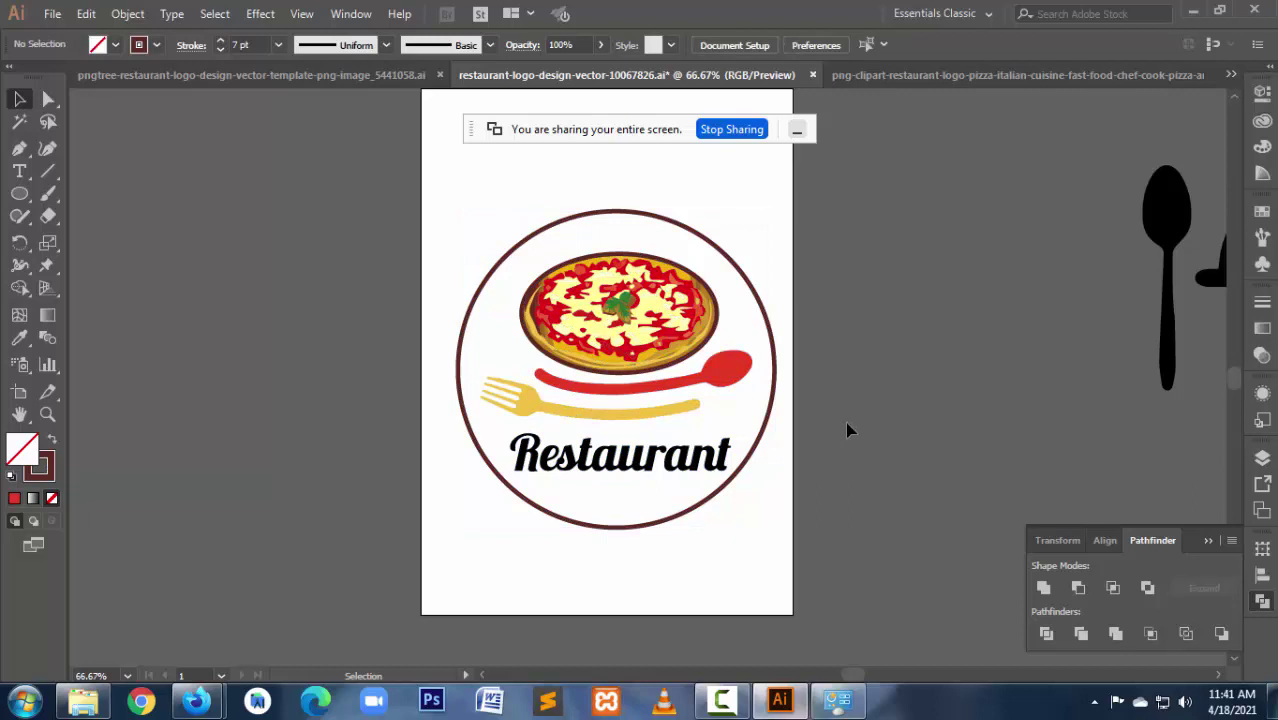
Step: Save the logo document
key(ctrl+s)
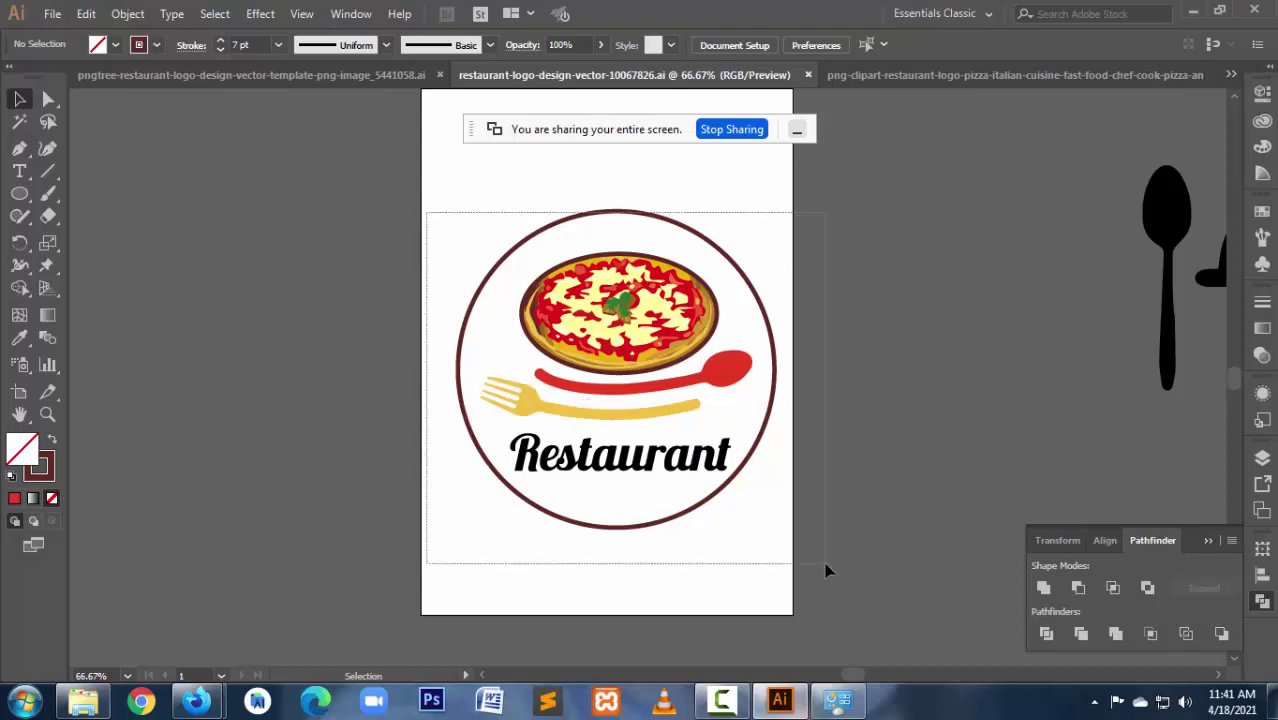
key(ctrl+a)
click(845, 546)
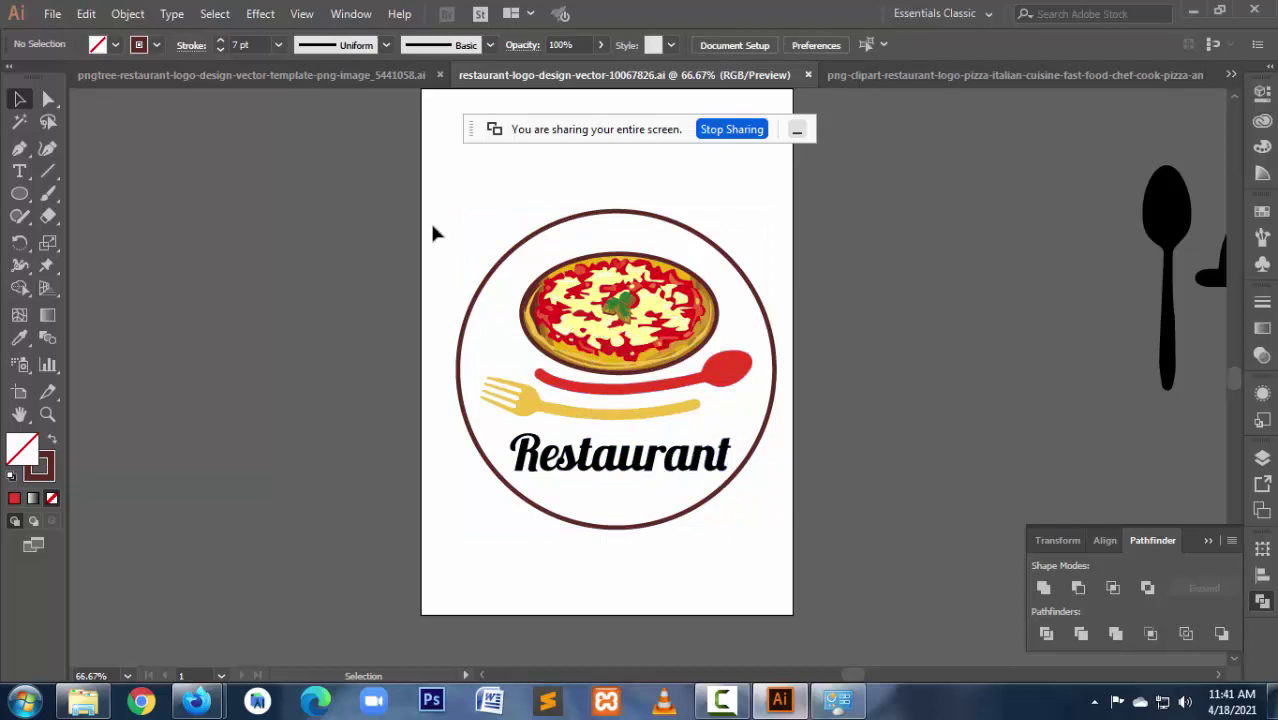
Step: Duplicate the logo to the left of the artboard and delete that copy's outer circle
drag(435, 213, 868, 563)
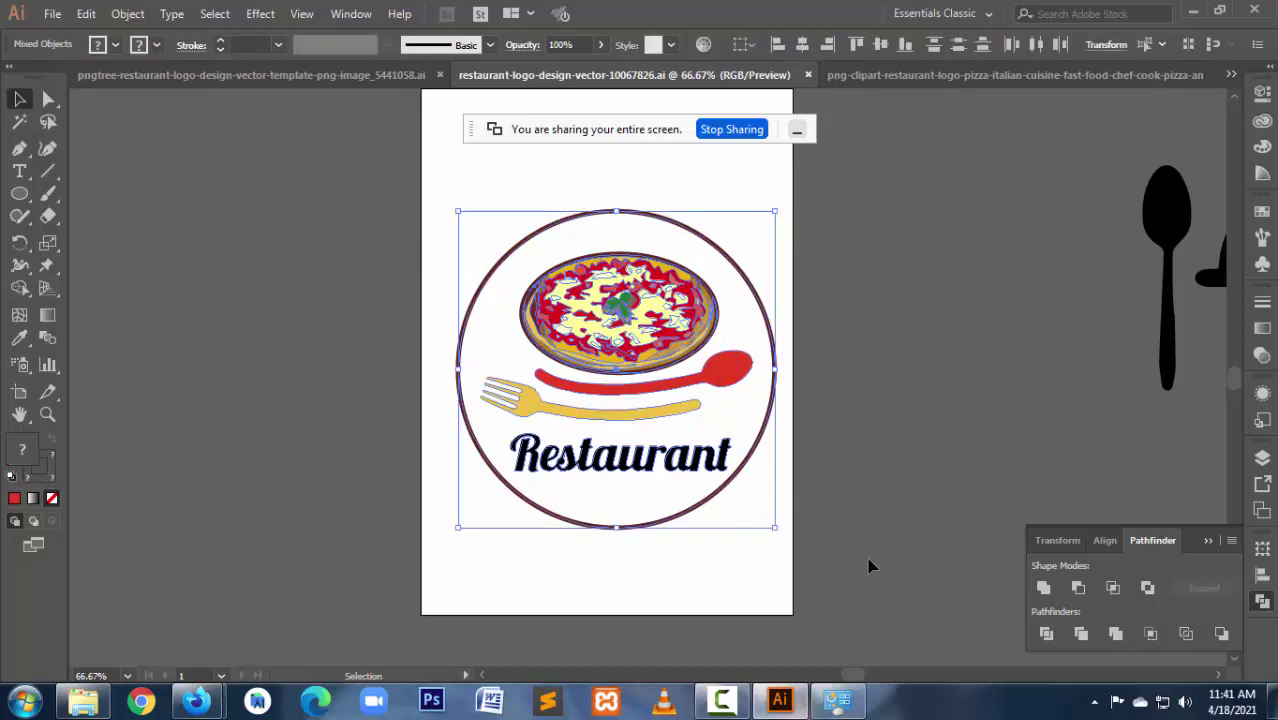
drag(652, 350, 310, 356)
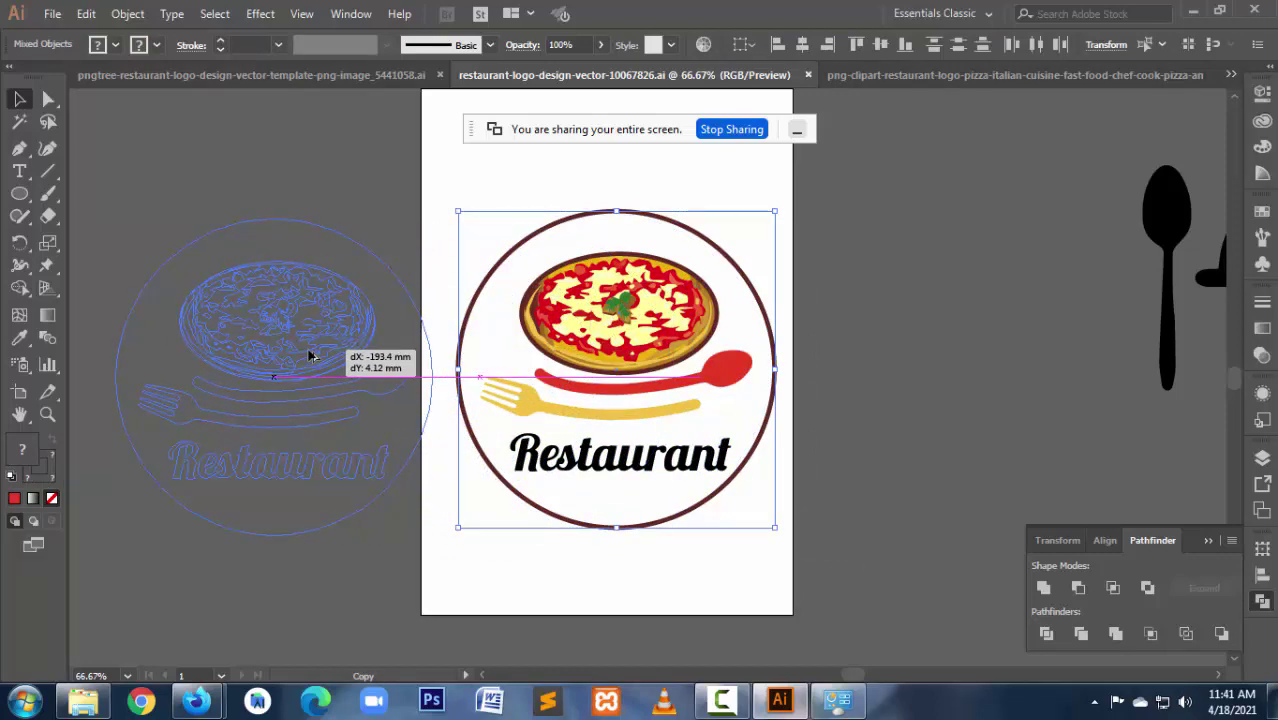
drag(310, 356, 310, 356)
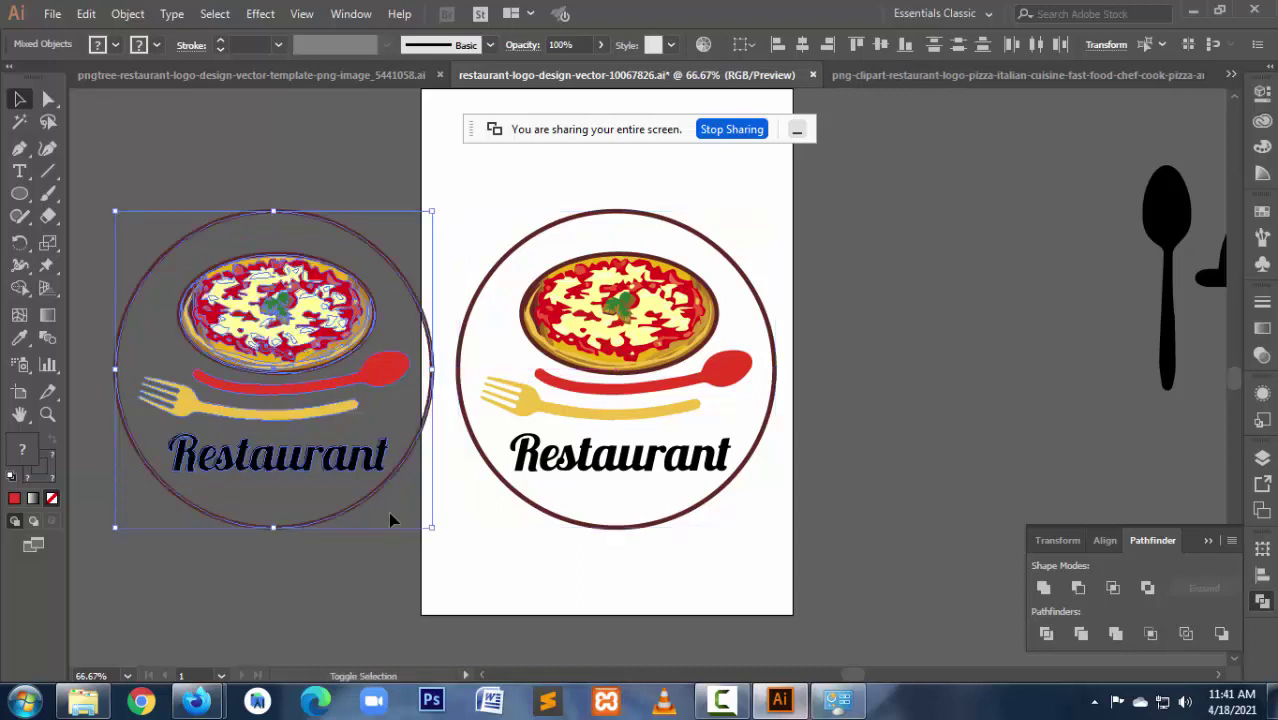
click(449, 555)
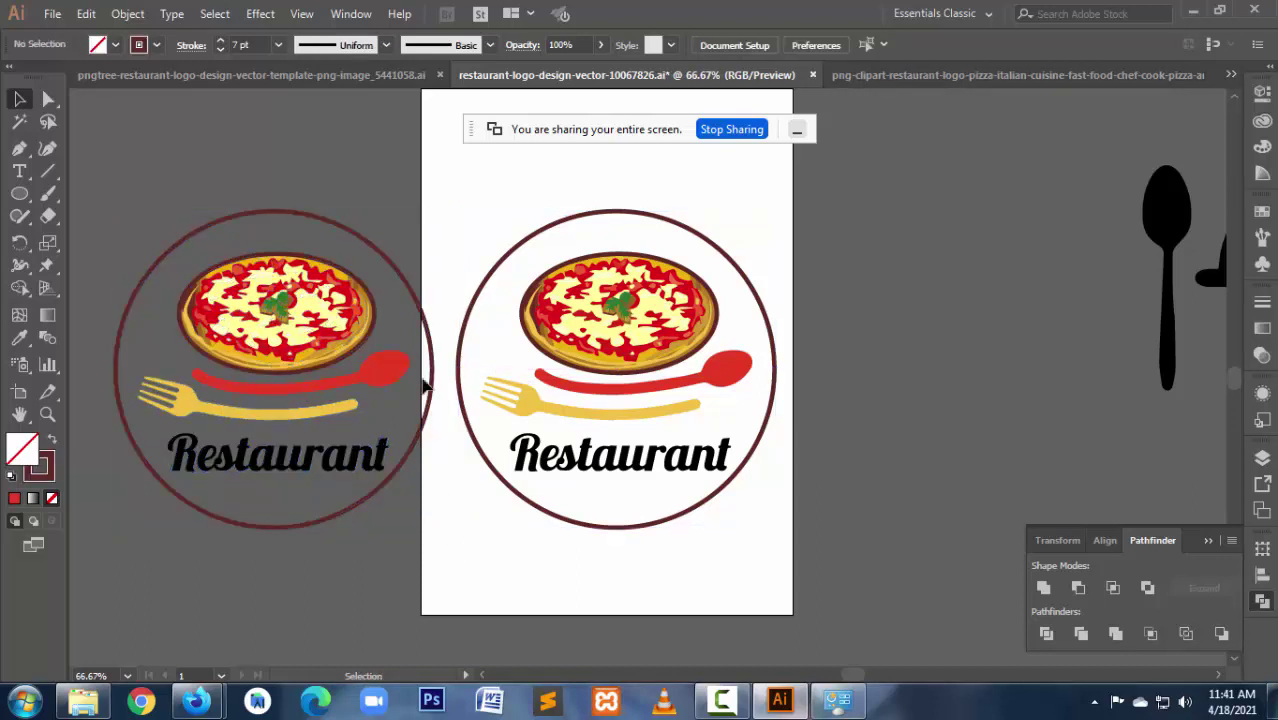
click(422, 315)
key(Delete)
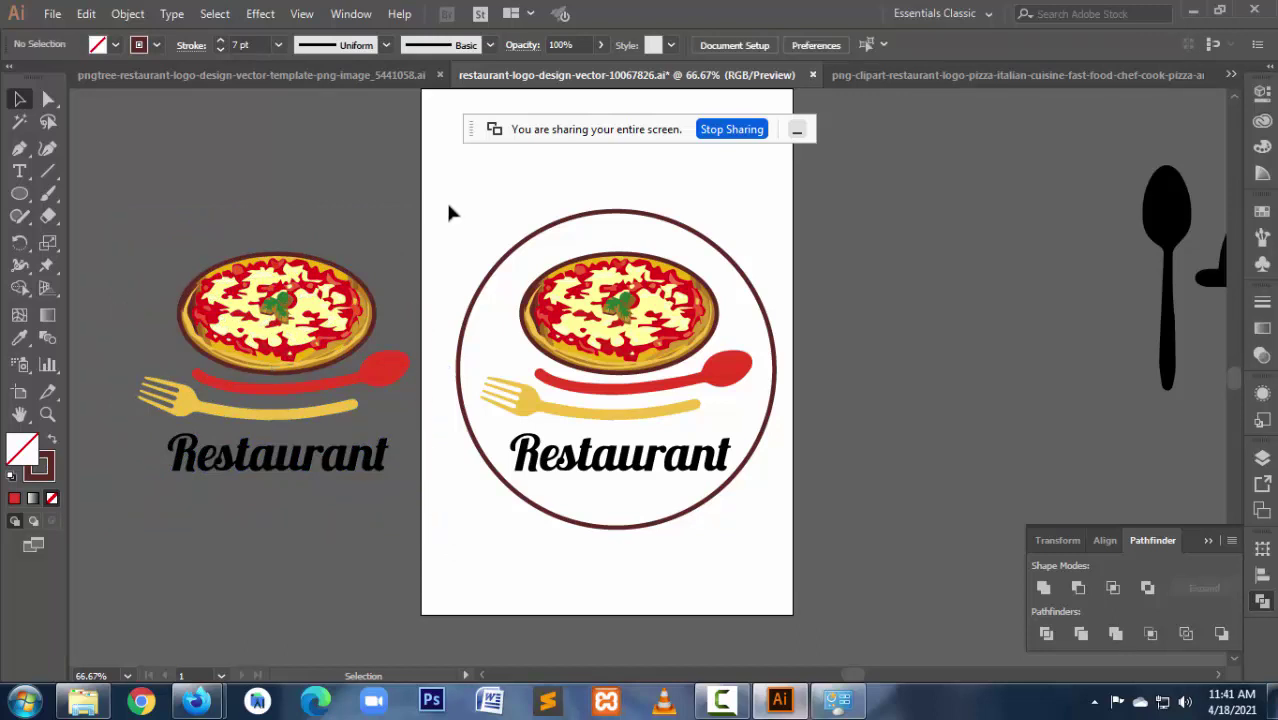
Step: Duplicate the logo to the right and remove that copy's outer circle and pizza
drag(449, 212, 809, 550)
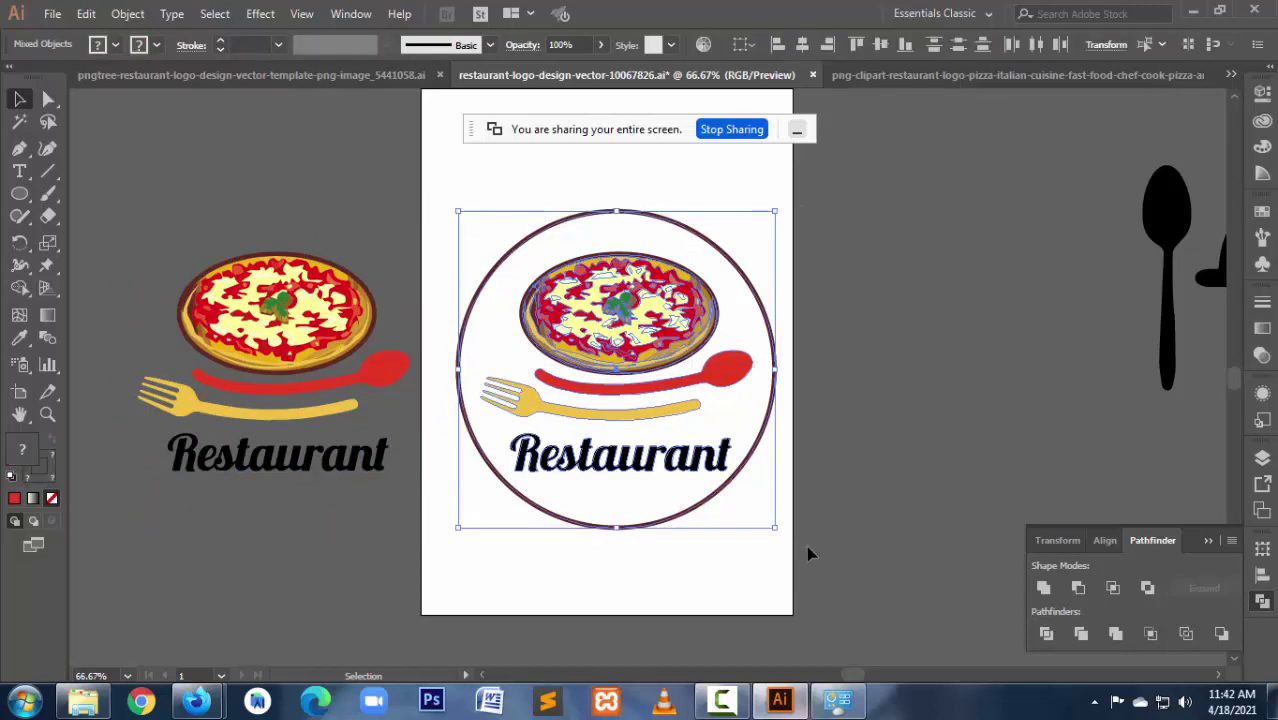
drag(648, 324, 970, 333)
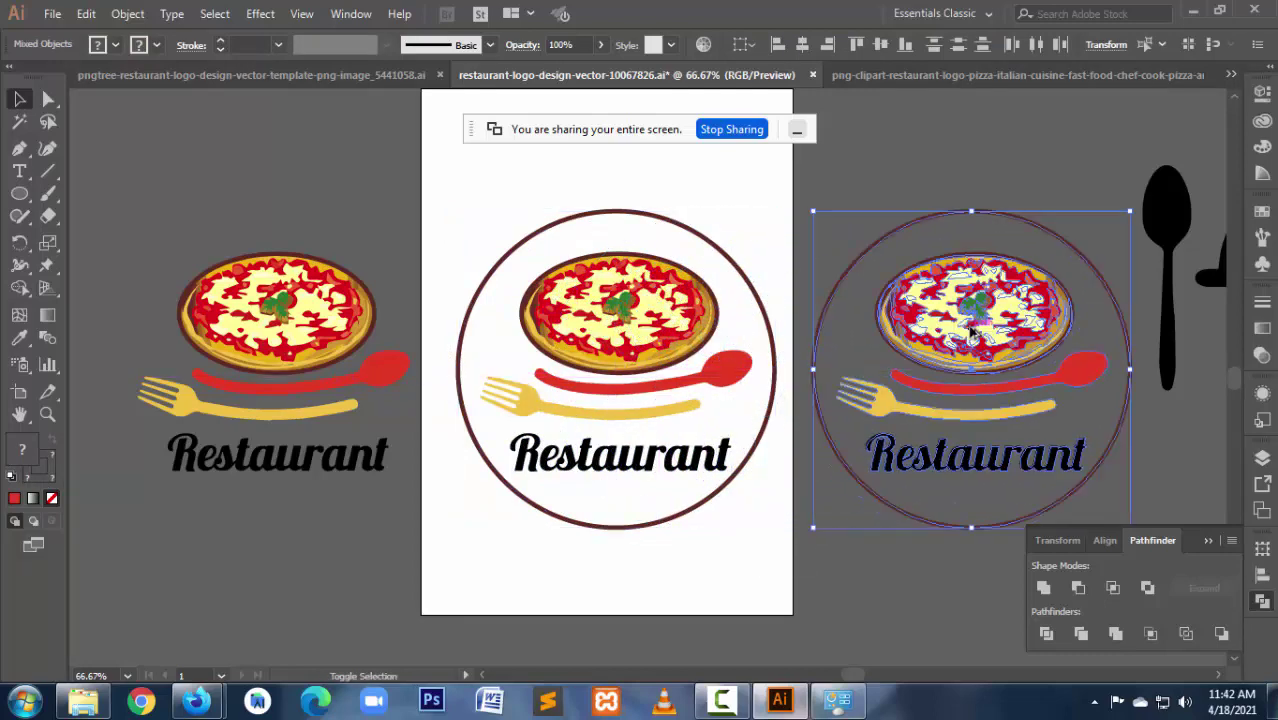
click(790, 541)
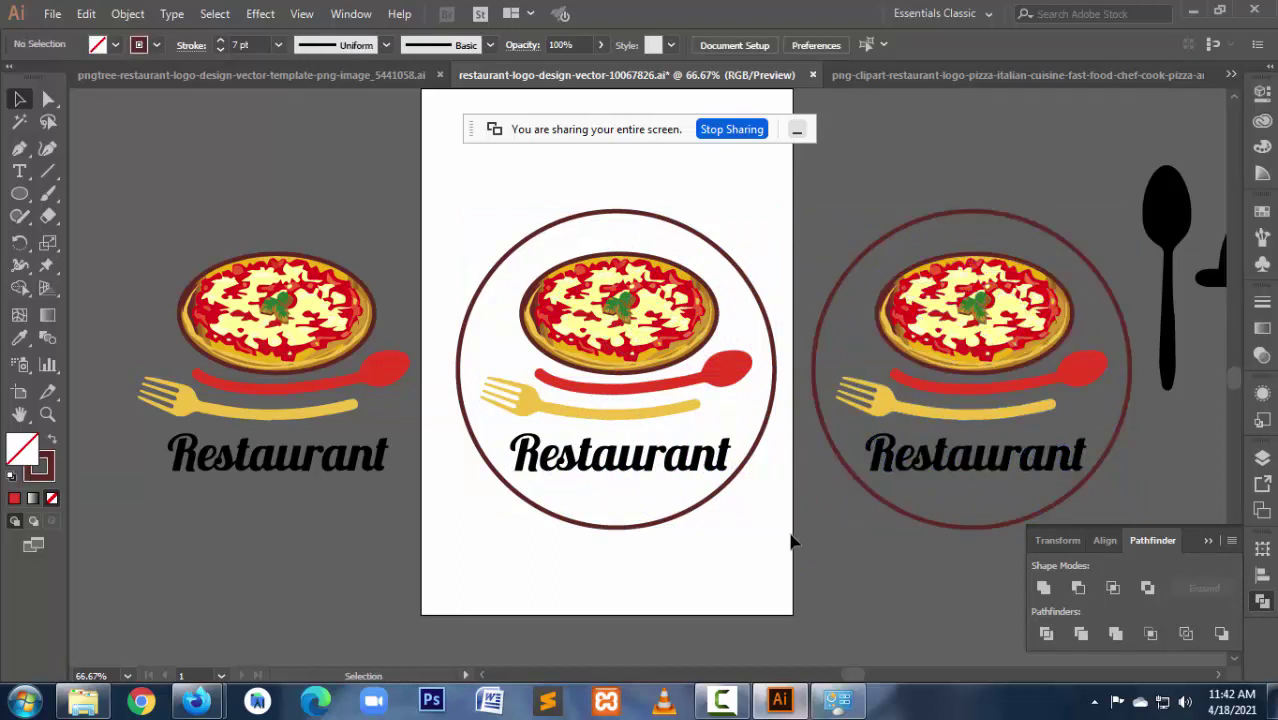
click(943, 513)
key(Delete)
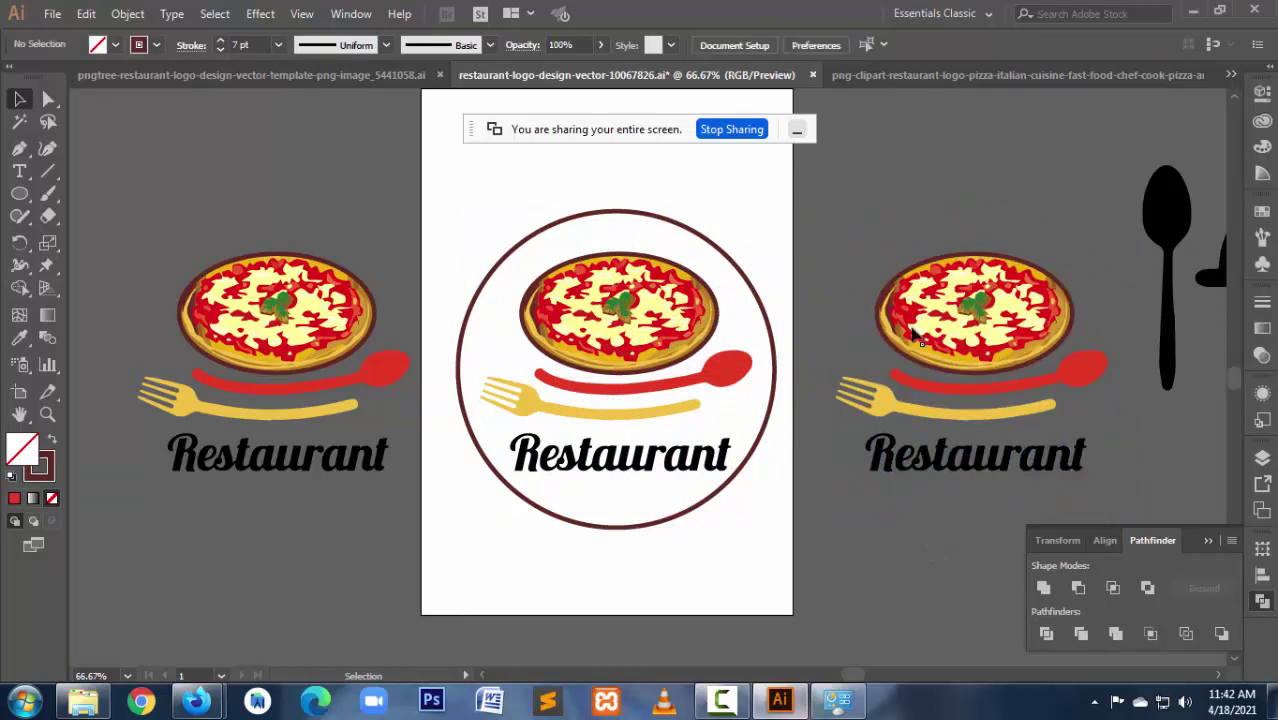
click(952, 282)
key(Delete)
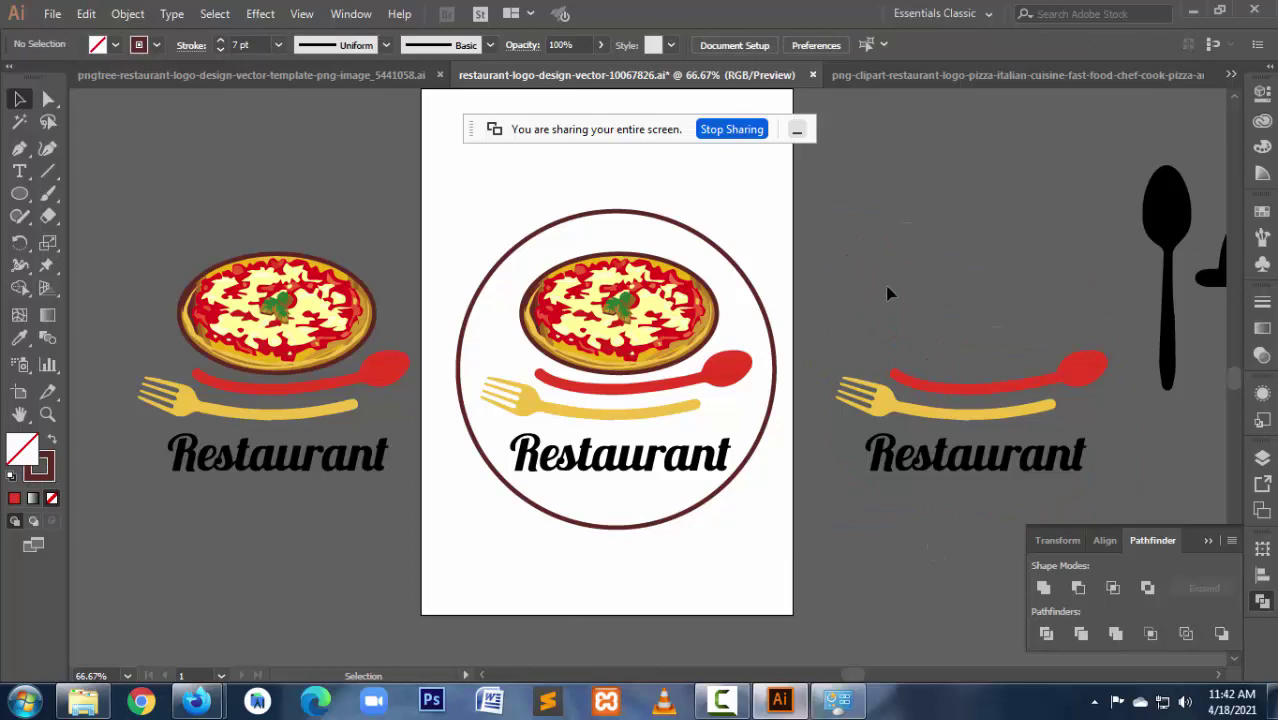
Step: Show the pizza clipart document zoomed out to its whole artboard
click(886, 79)
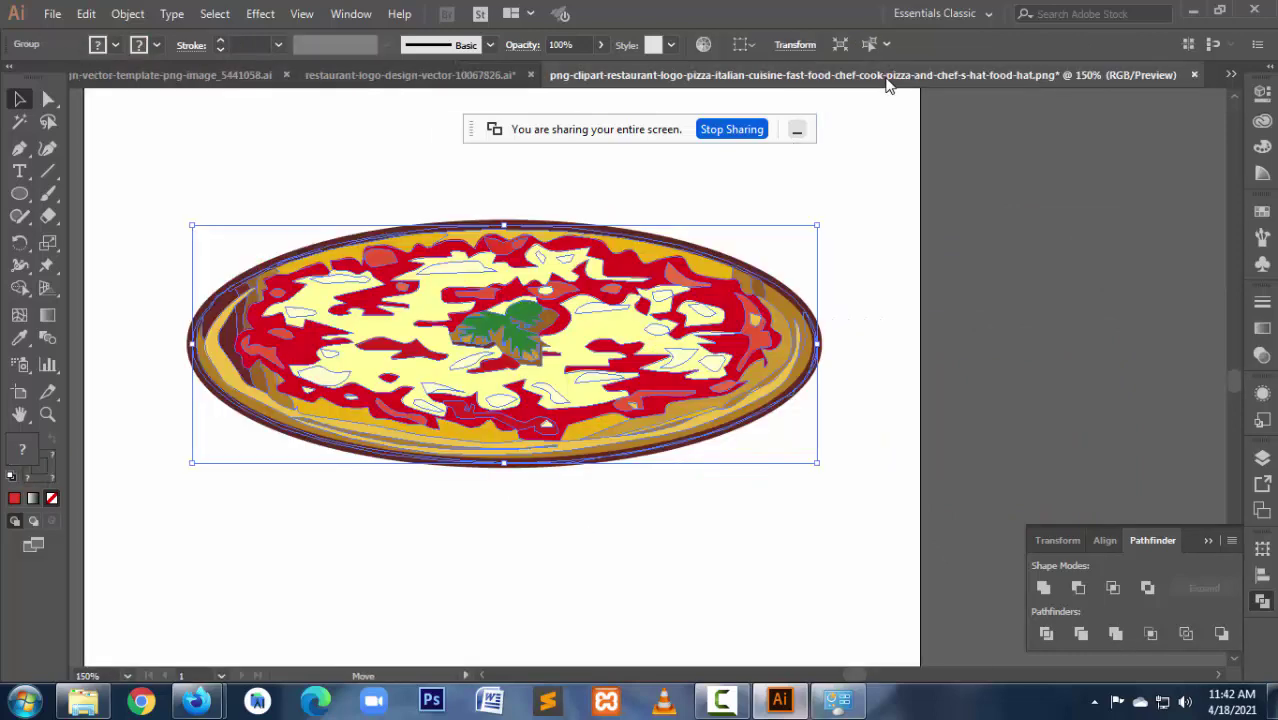
click(470, 78)
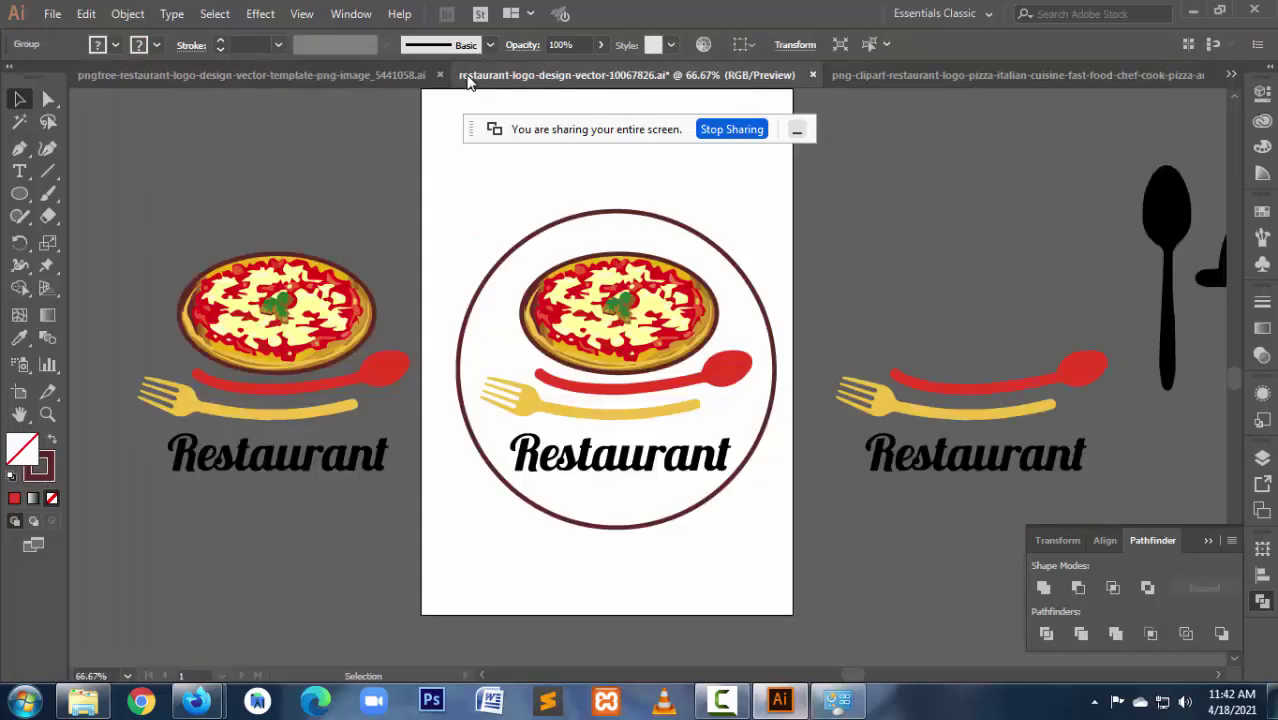
click(892, 70)
key(ctrl+minus)
key(ctrl+minus)
key(ctrl+minus)
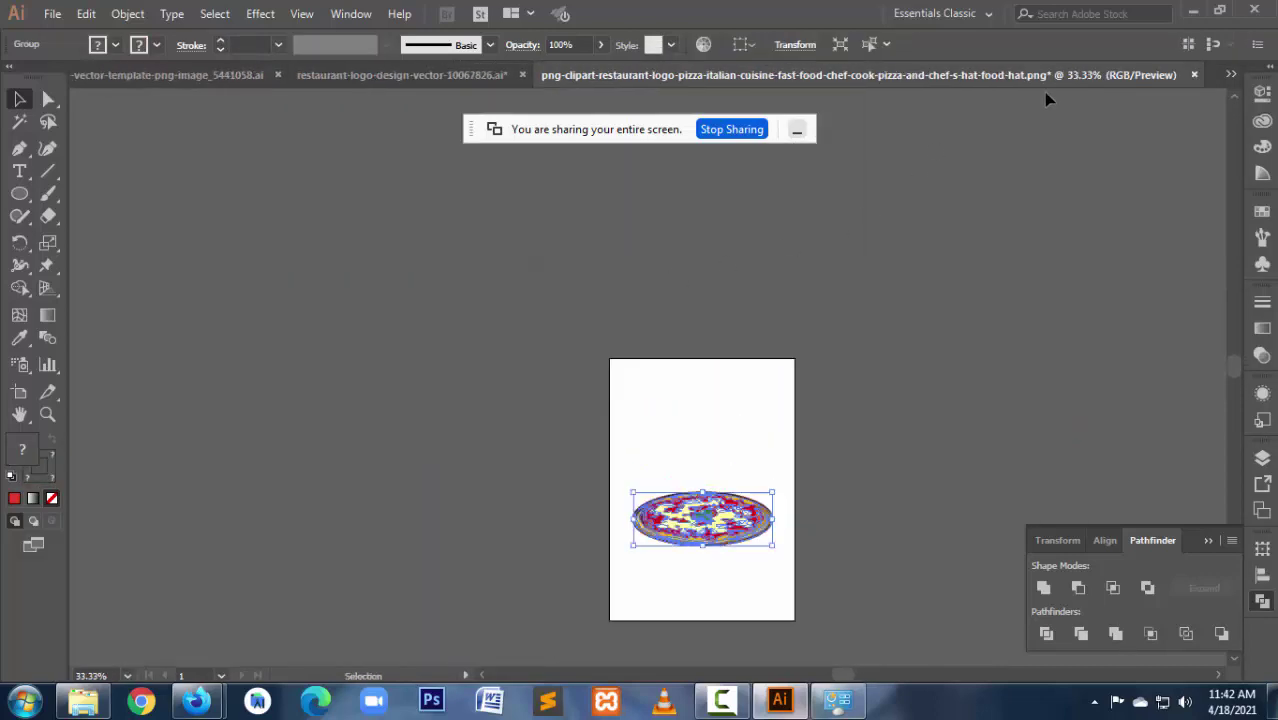
Step: Paste the chef hat from the chef-hat logo file into the restaurant logo document
click(1231, 76)
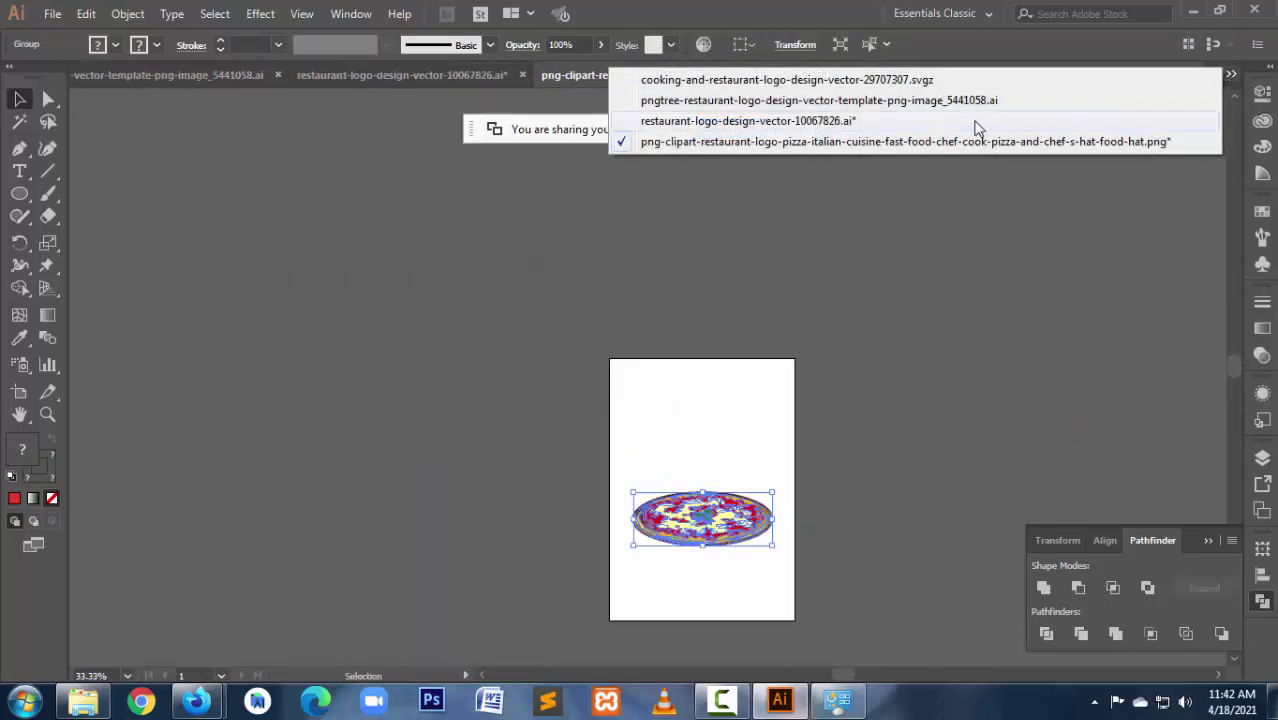
click(980, 125)
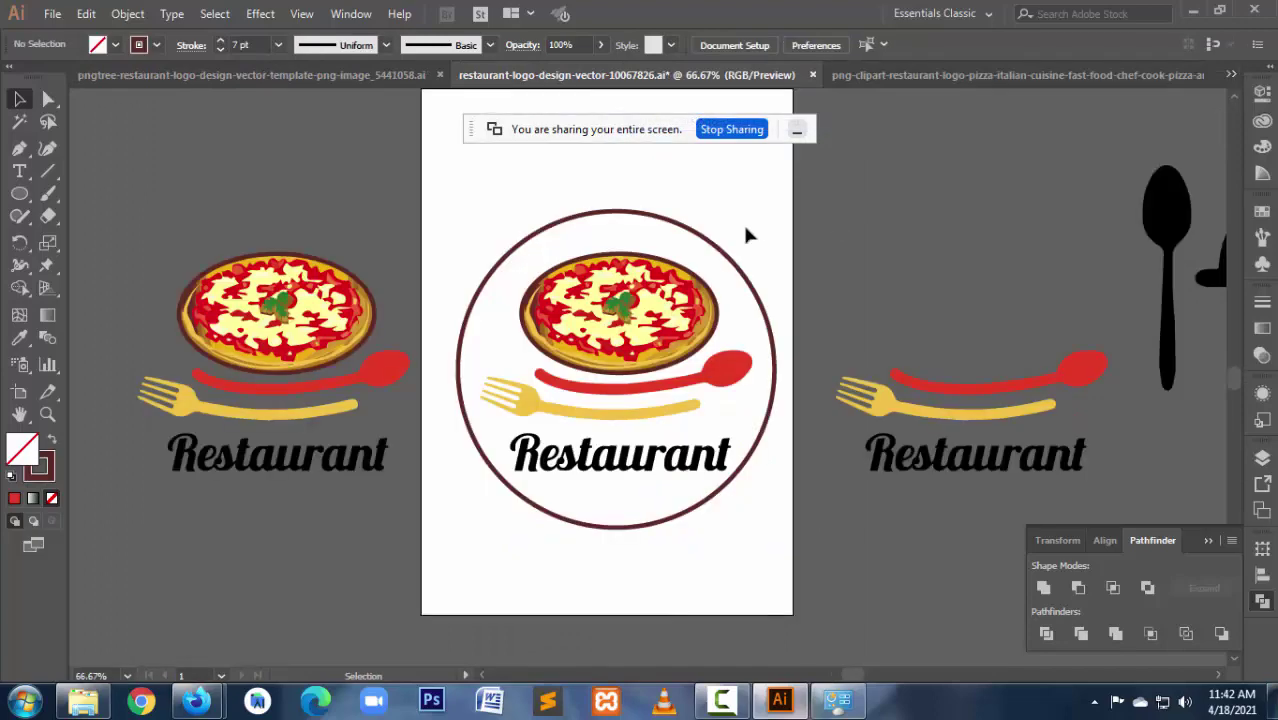
click(326, 75)
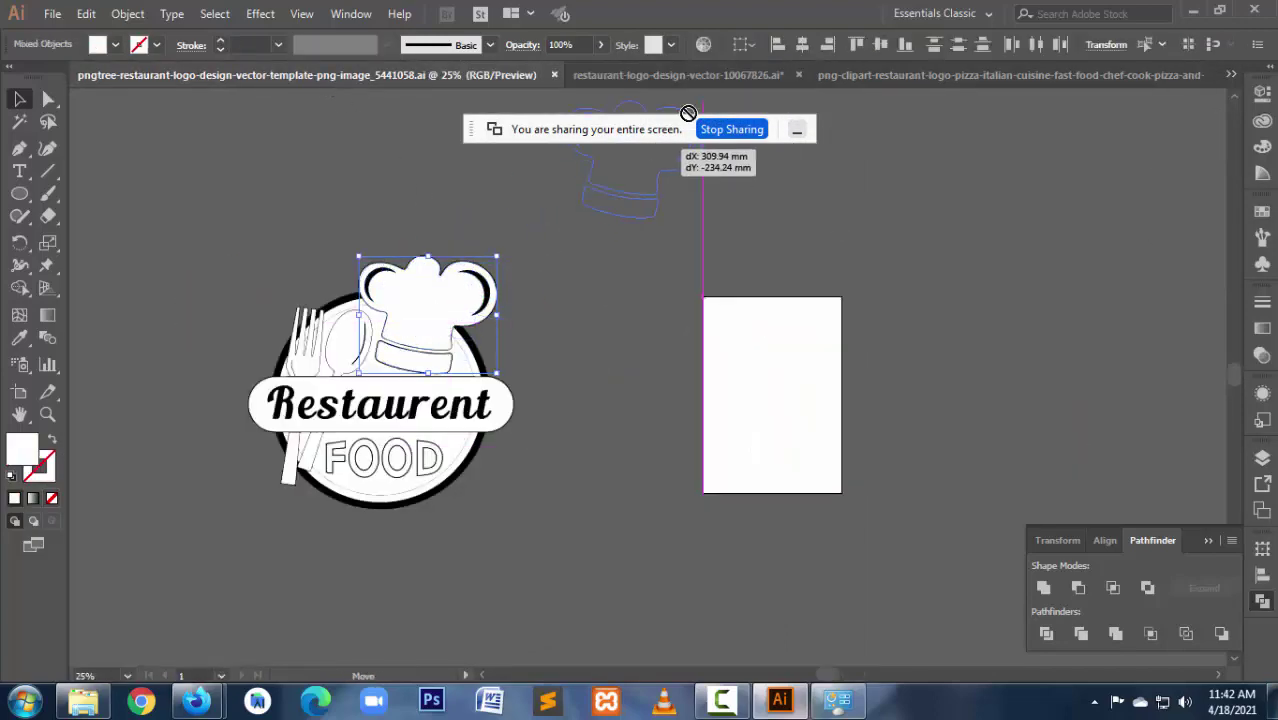
click(727, 77)
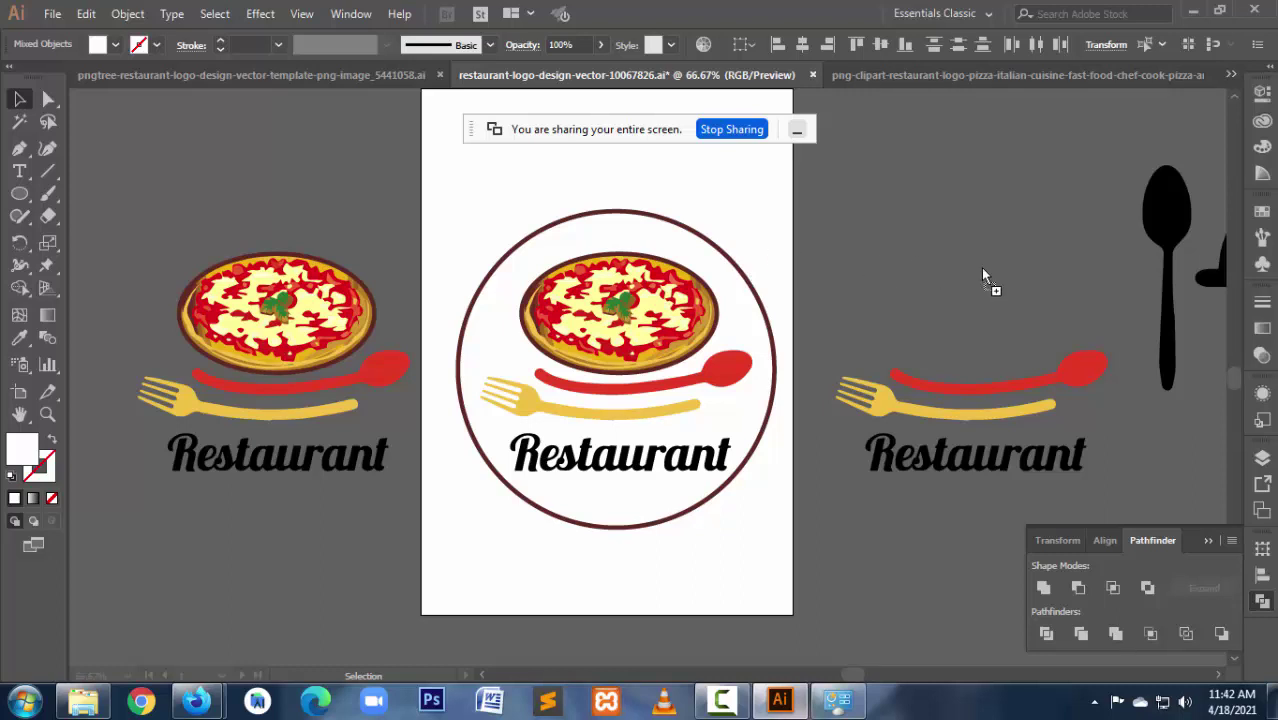
key(ctrl+v)
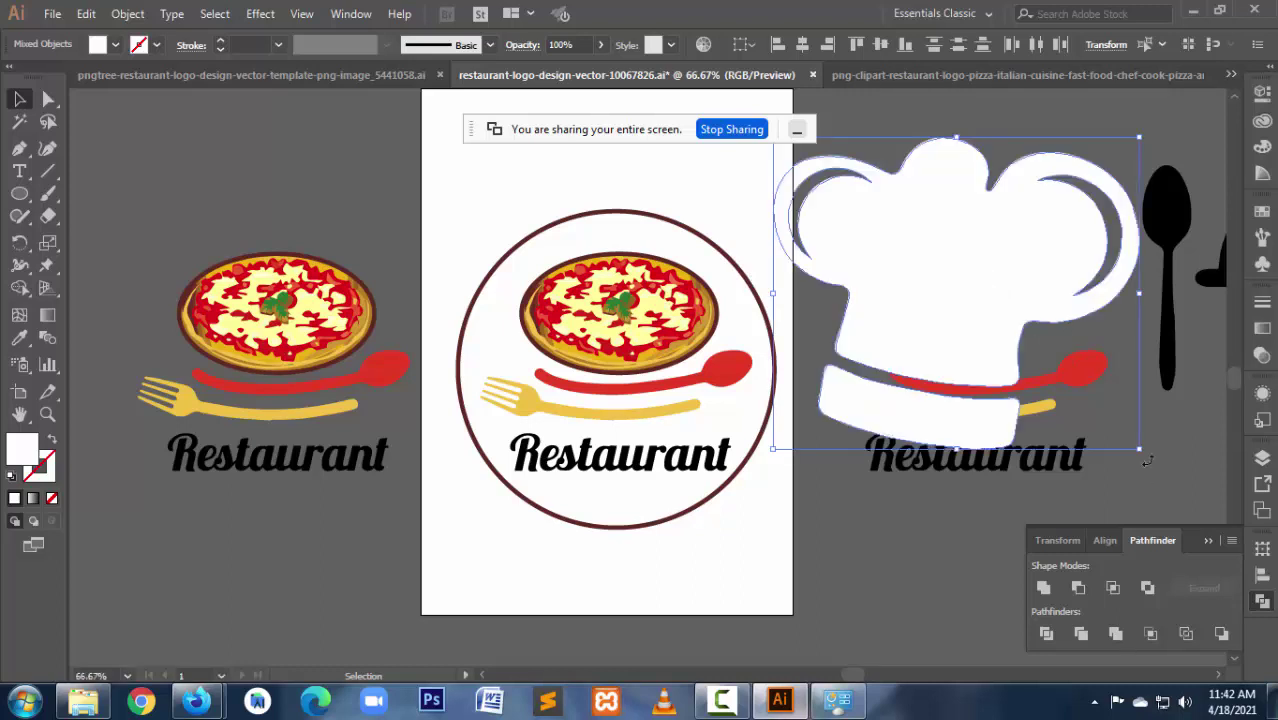
Step: Tilt, shrink and place the chef hat above the right copy's fork and spoon
drag(1147, 460, 1183, 407)
drag(977, 351, 1005, 215)
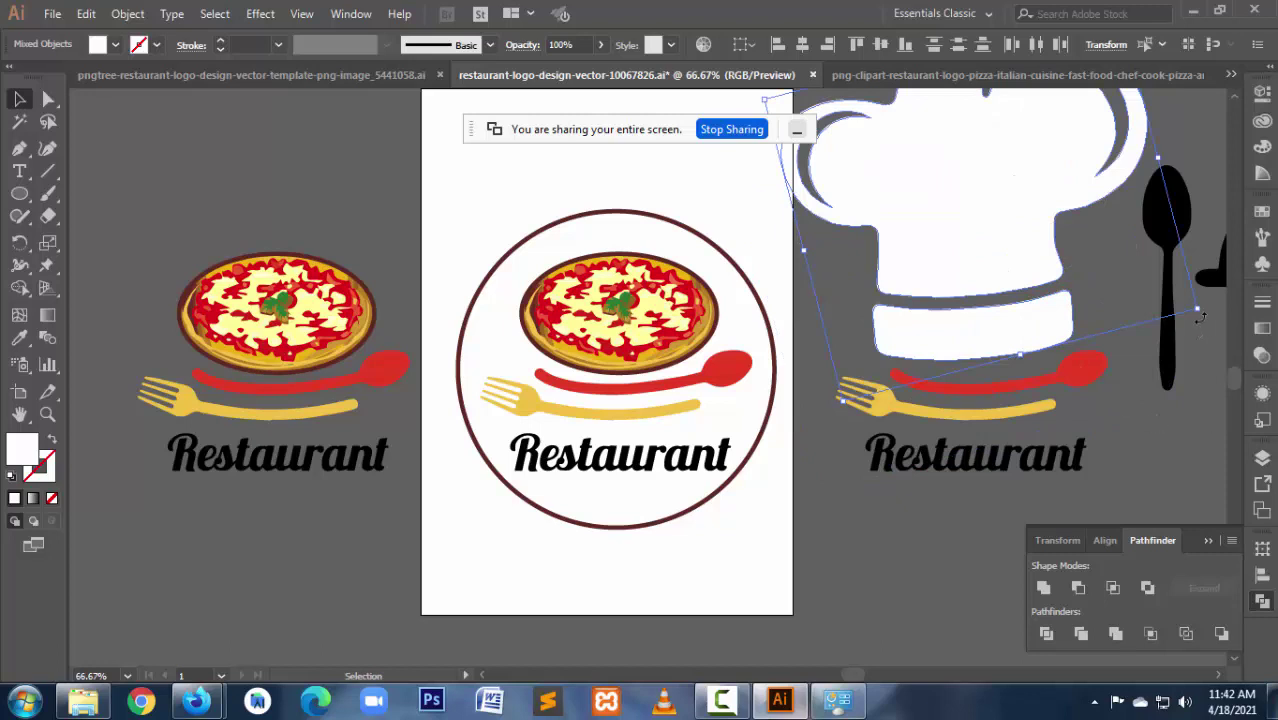
mouse_move(1200, 316)
mouse_down()
mouse_move(1190, 345)
mouse_move(1097, 271)
mouse_up()
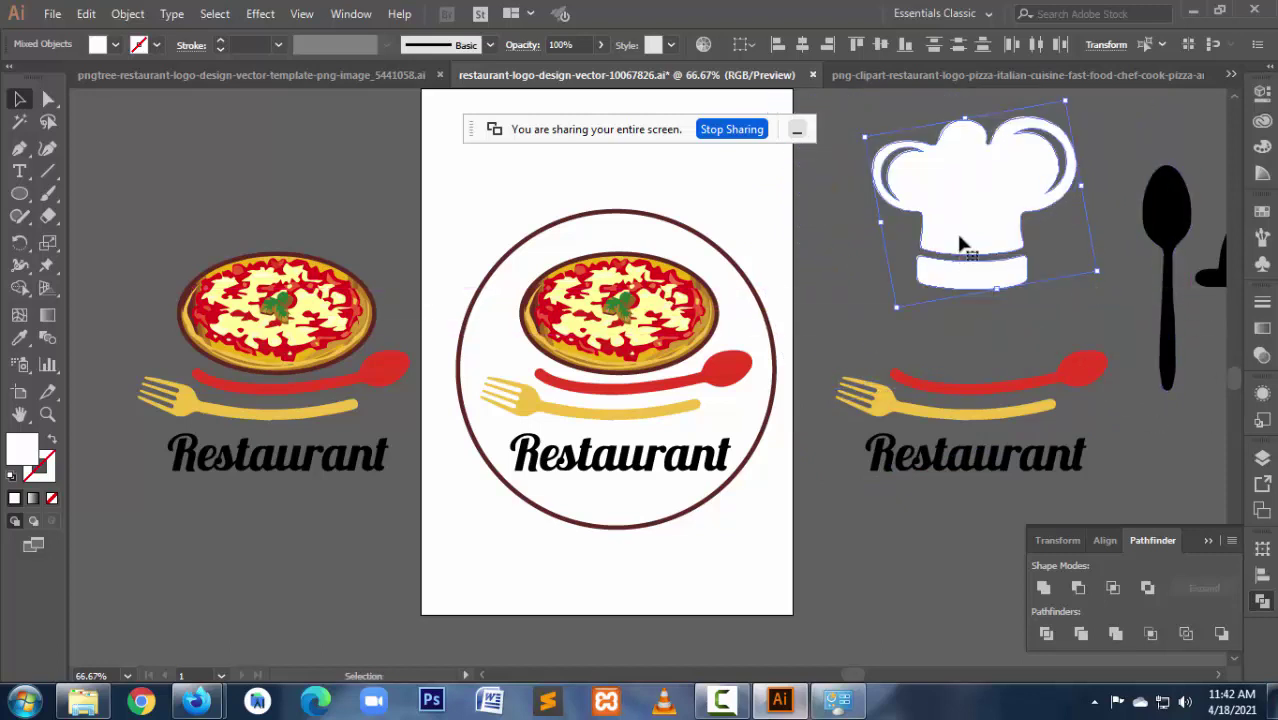
drag(957, 246, 956, 324)
click(1130, 453)
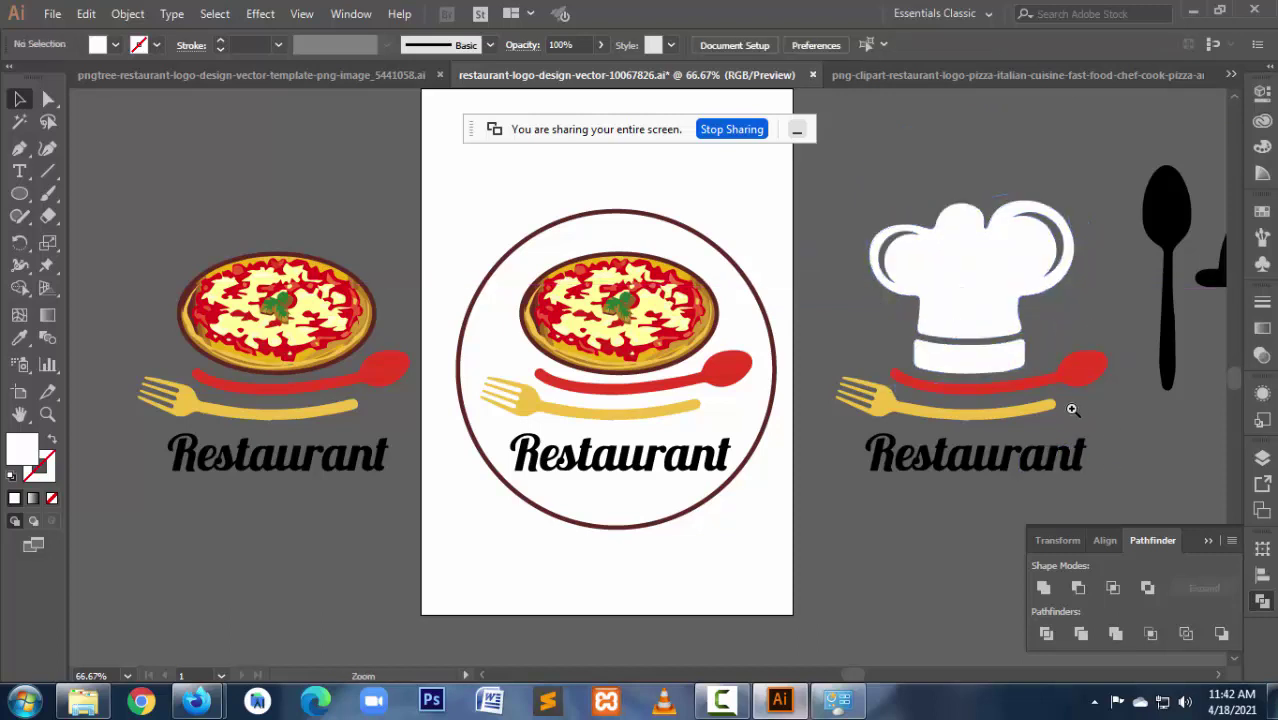
key(ctrl+1)
Step: Raise the cloche up and right, and move the black spoon closer to the fork
ctrl+alt+click(646, 371)
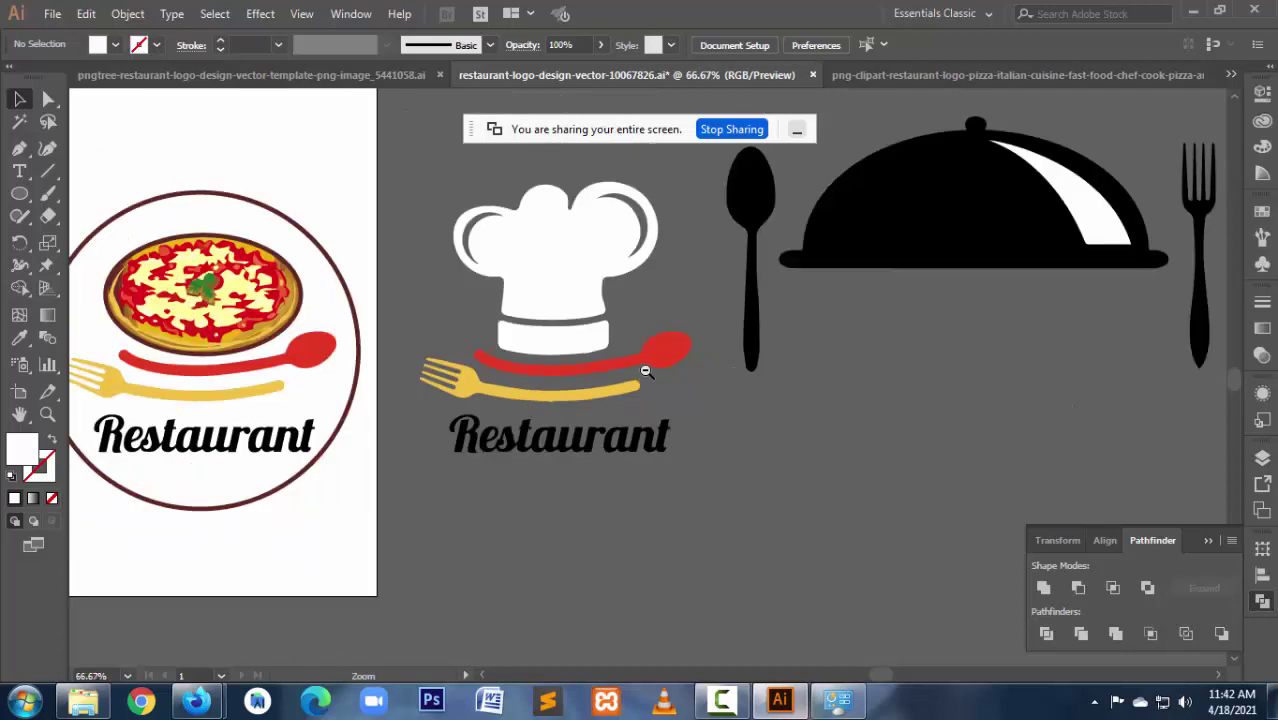
mouse_move(651, 363)
mouse_down()
mouse_move(749, 402)
mouse_move(699, 407)
mouse_up()
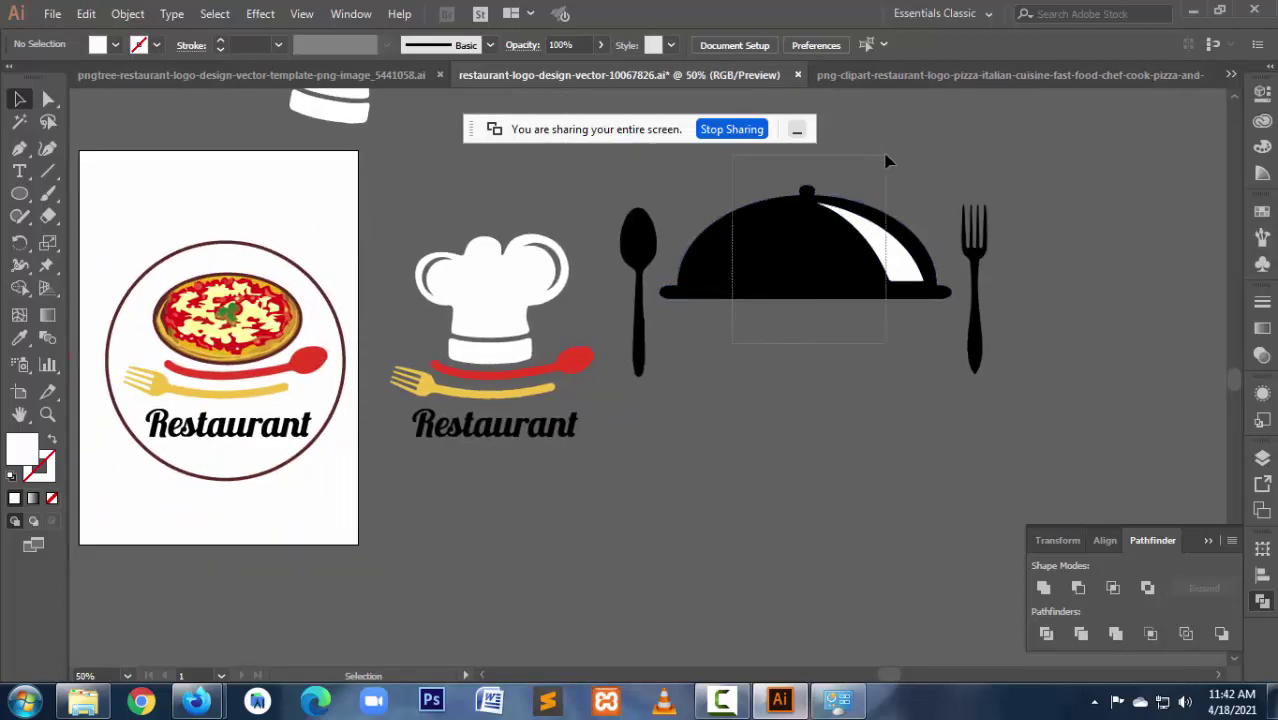
drag(734, 312, 884, 160)
drag(791, 268, 1093, 148)
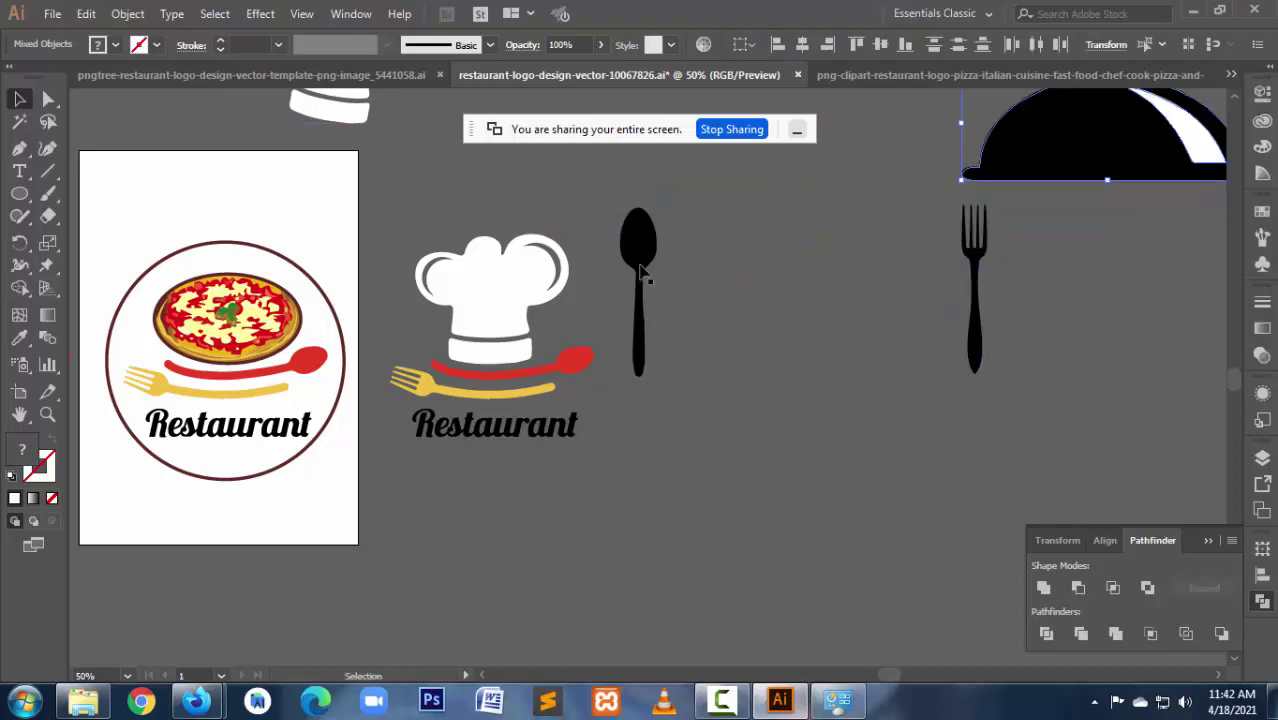
drag(643, 285, 737, 285)
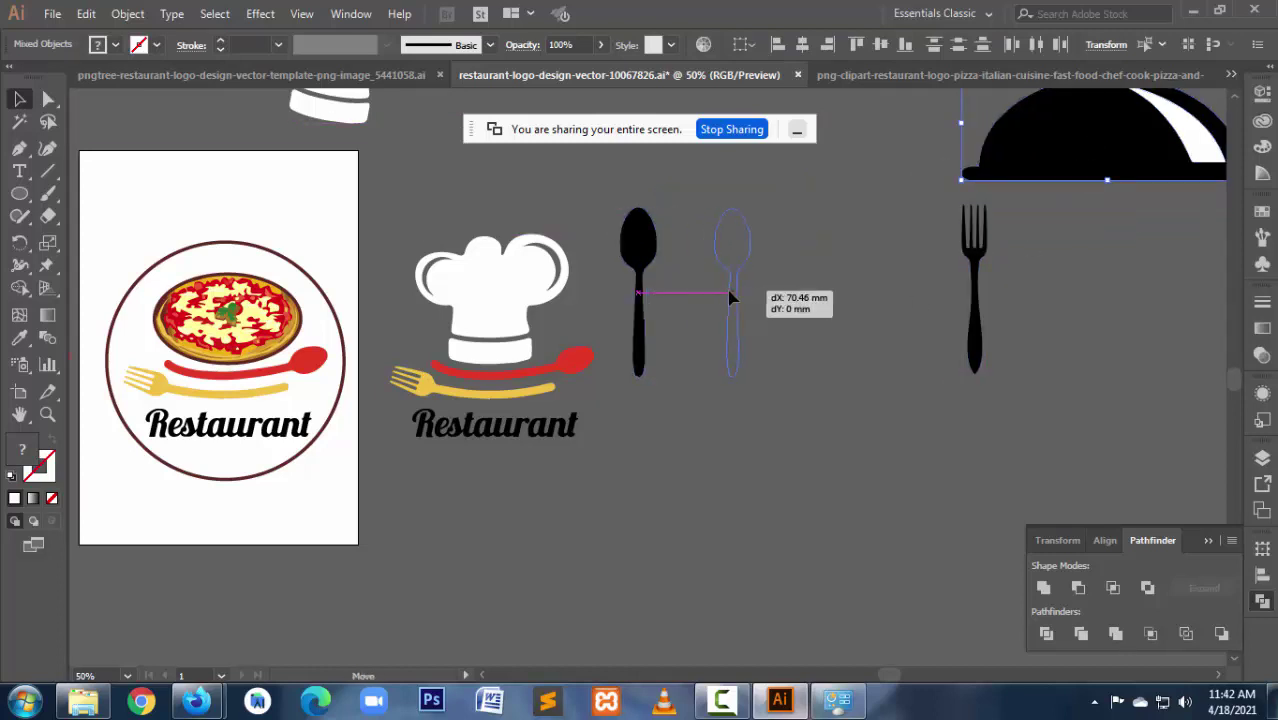
click(803, 390)
Step: Place a copy of the chef hat with its band between the spoon and fork
click(516, 298)
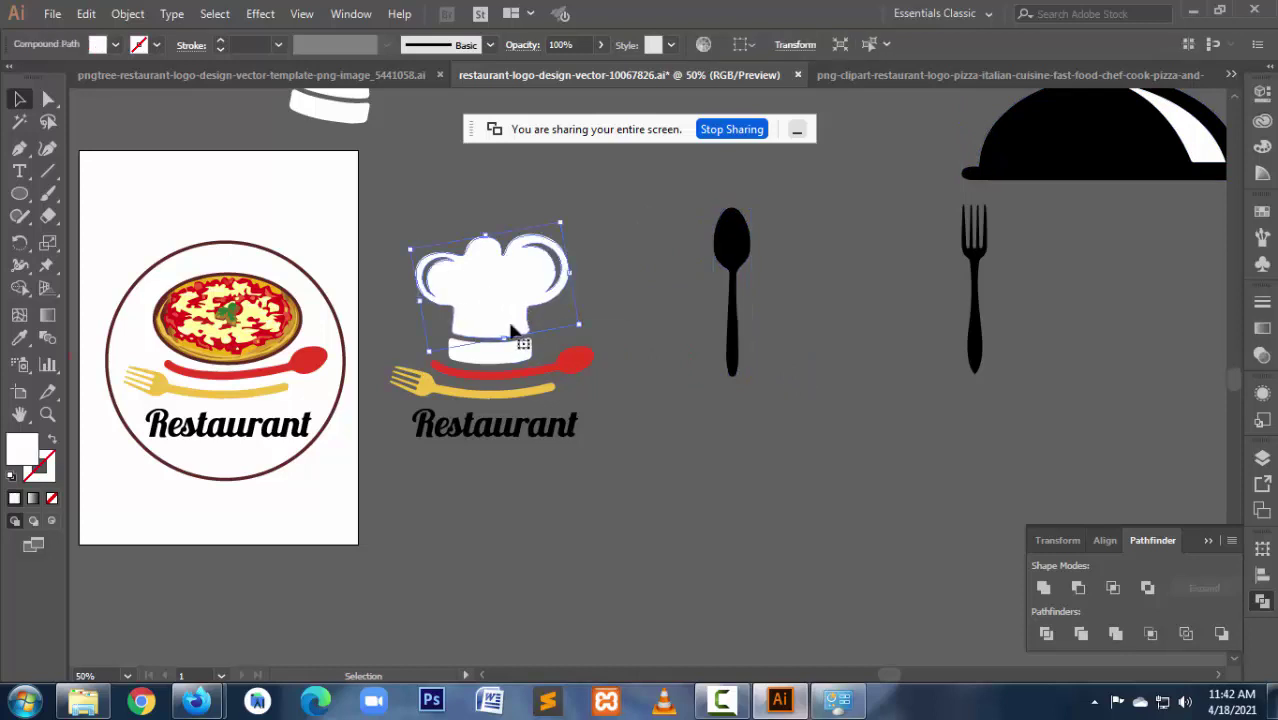
click(420, 229)
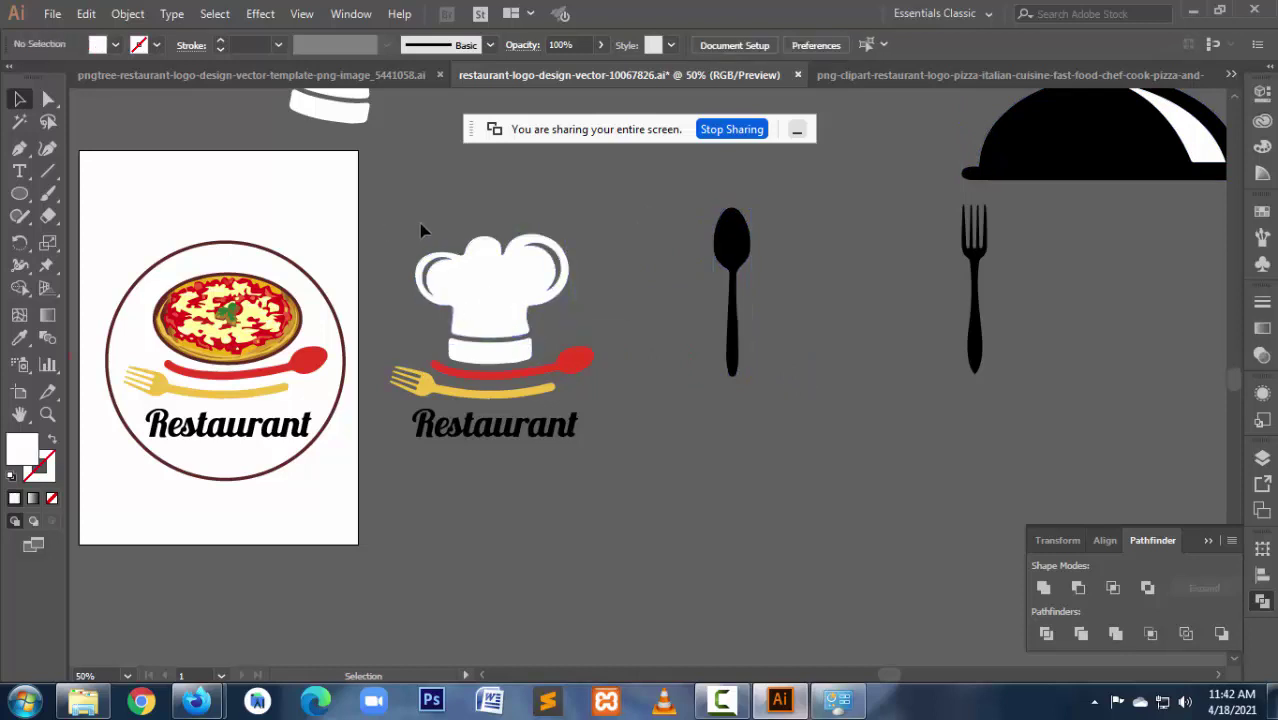
click(545, 357)
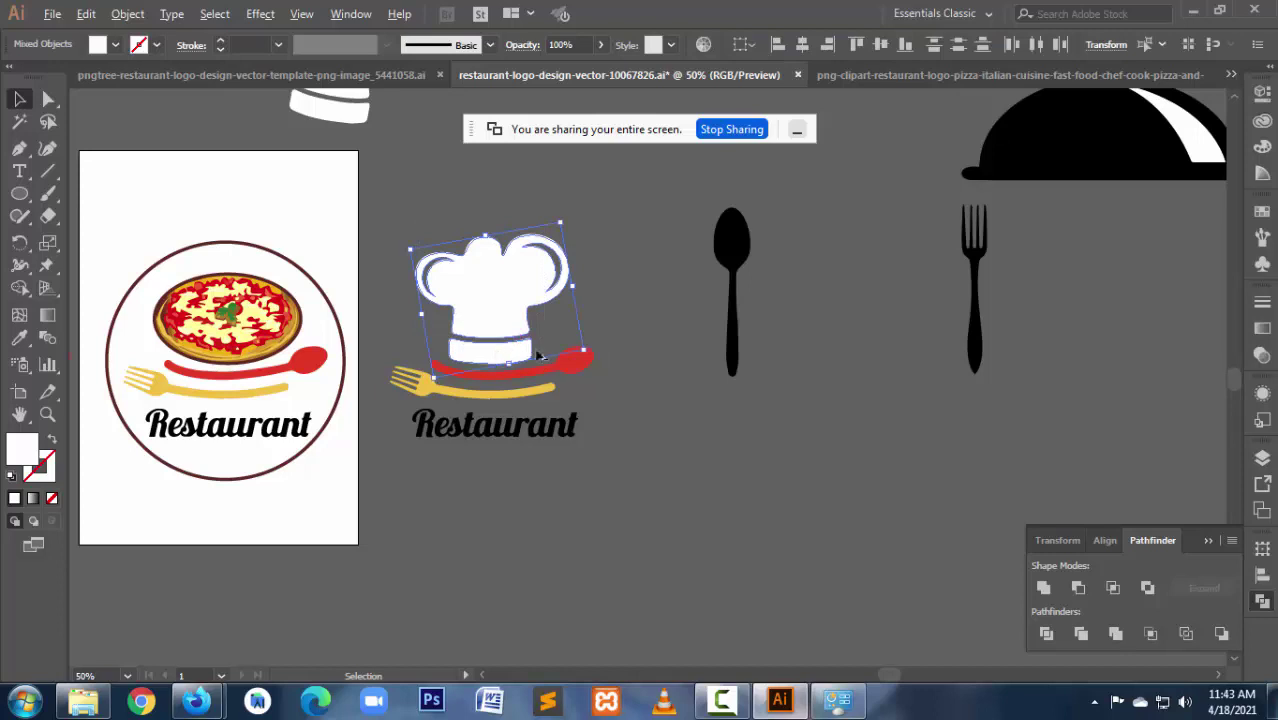
mouse_move(537, 355)
mouse_down()
mouse_move(855, 344)
mouse_move(857, 305)
mouse_up()
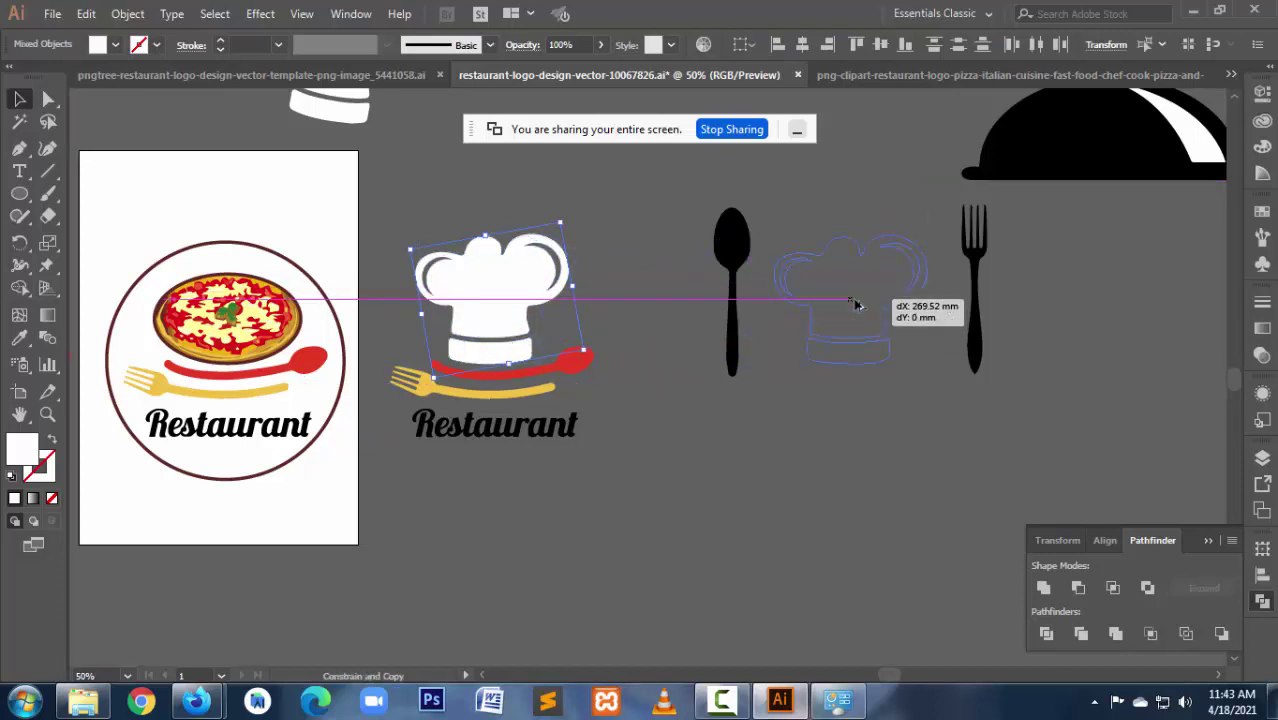
drag(856, 304, 856, 305)
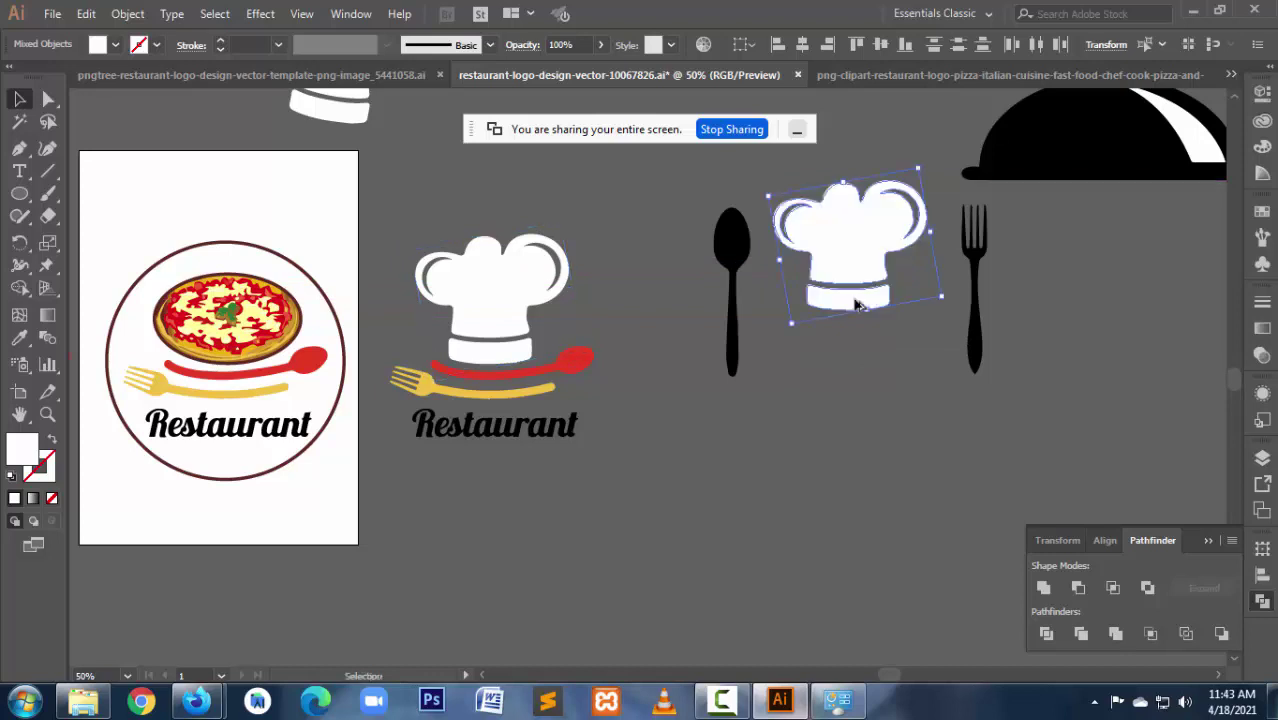
click(872, 401)
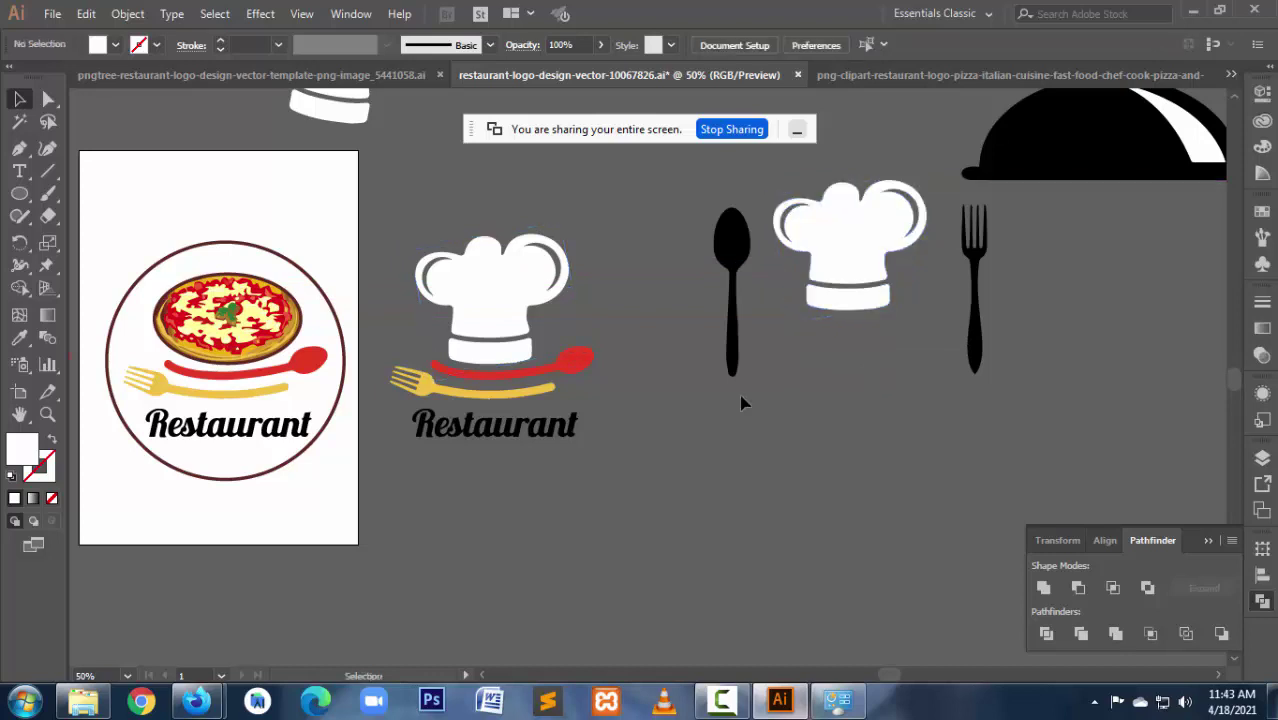
Step: Copy the artboard logo's pizza beneath the new chef hat and shrink it
click(220, 328)
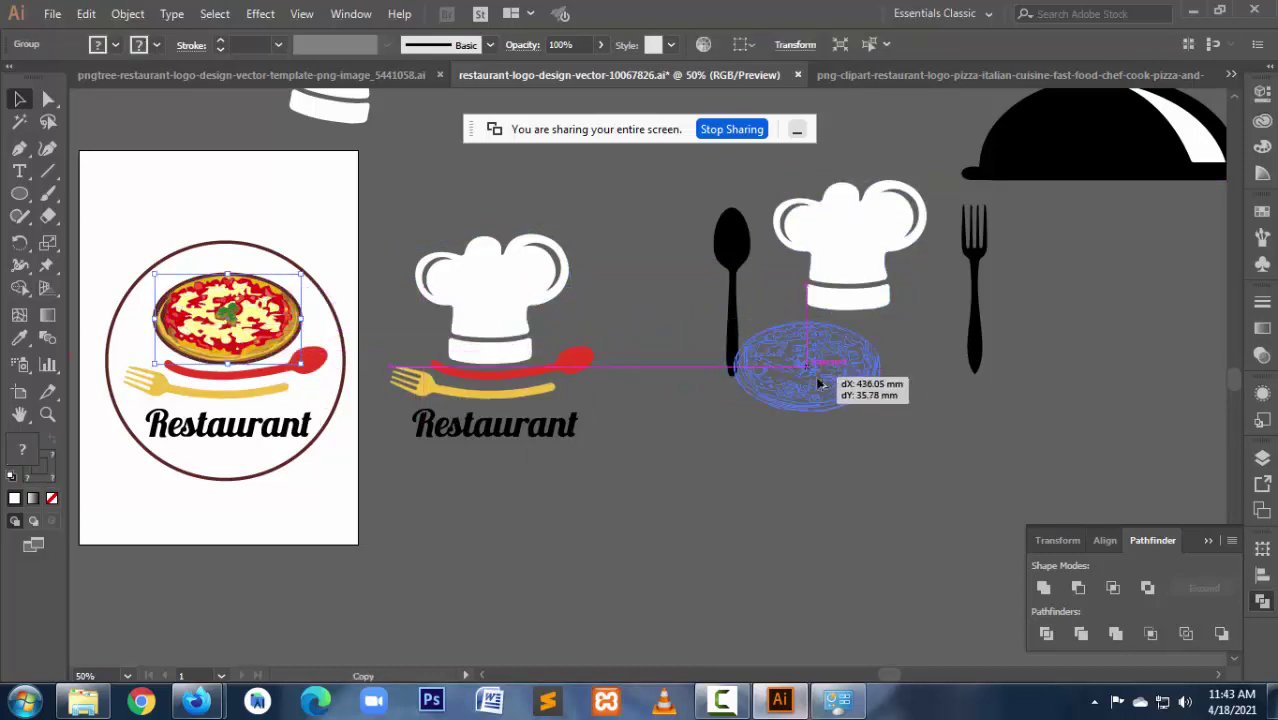
drag(233, 340, 840, 386)
drag(918, 410, 845, 368)
Step: Group the chef hat with its band above the pizza, pulling spoon and fork in close
click(838, 279)
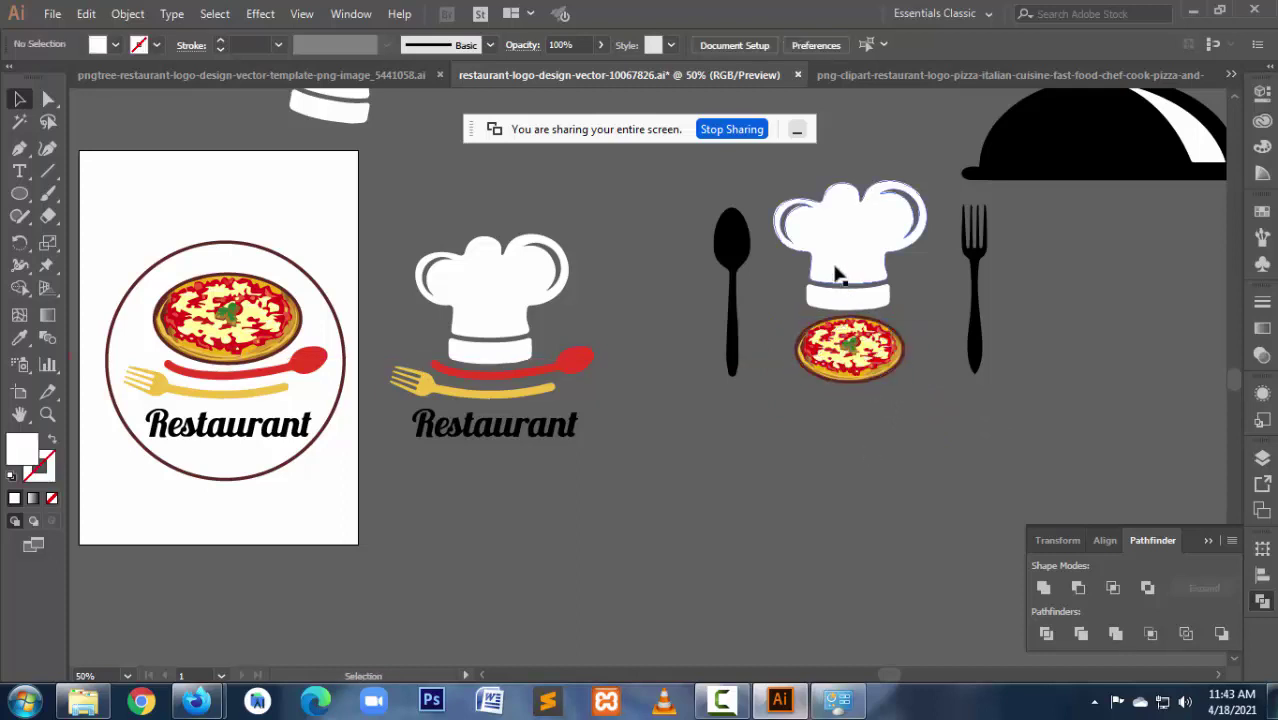
shift+click(889, 298)
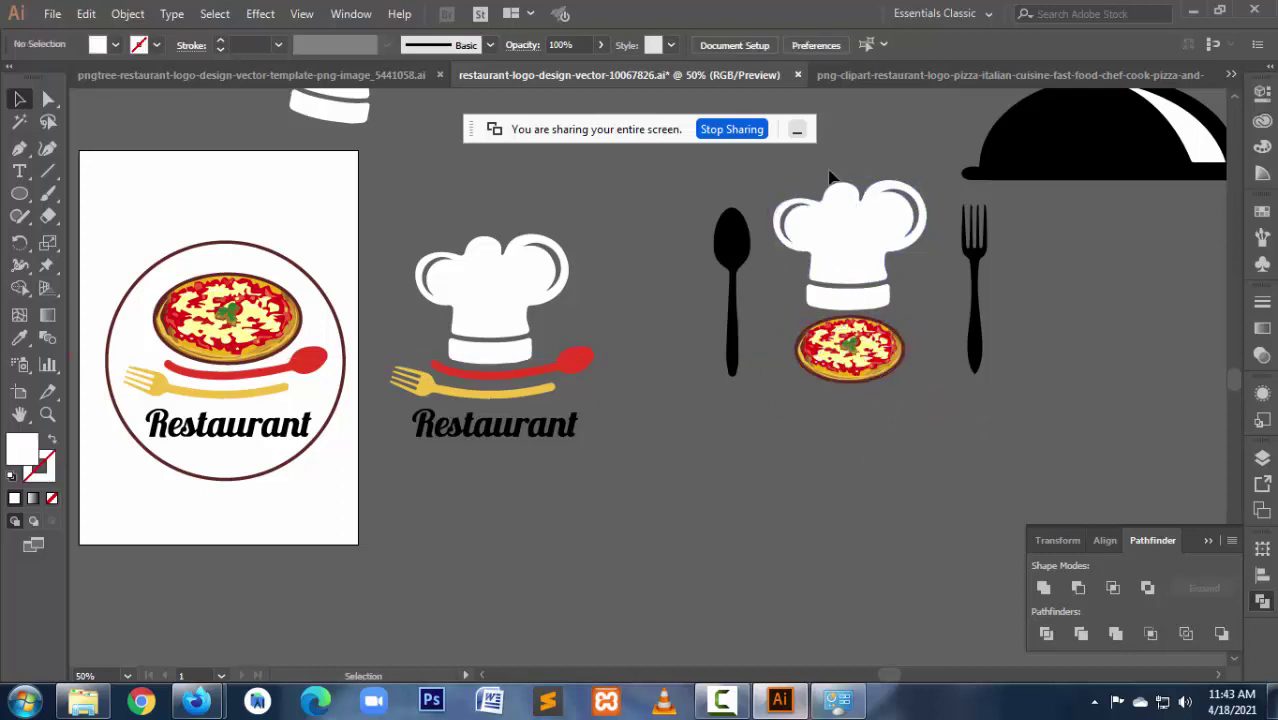
key(ctrl+g)
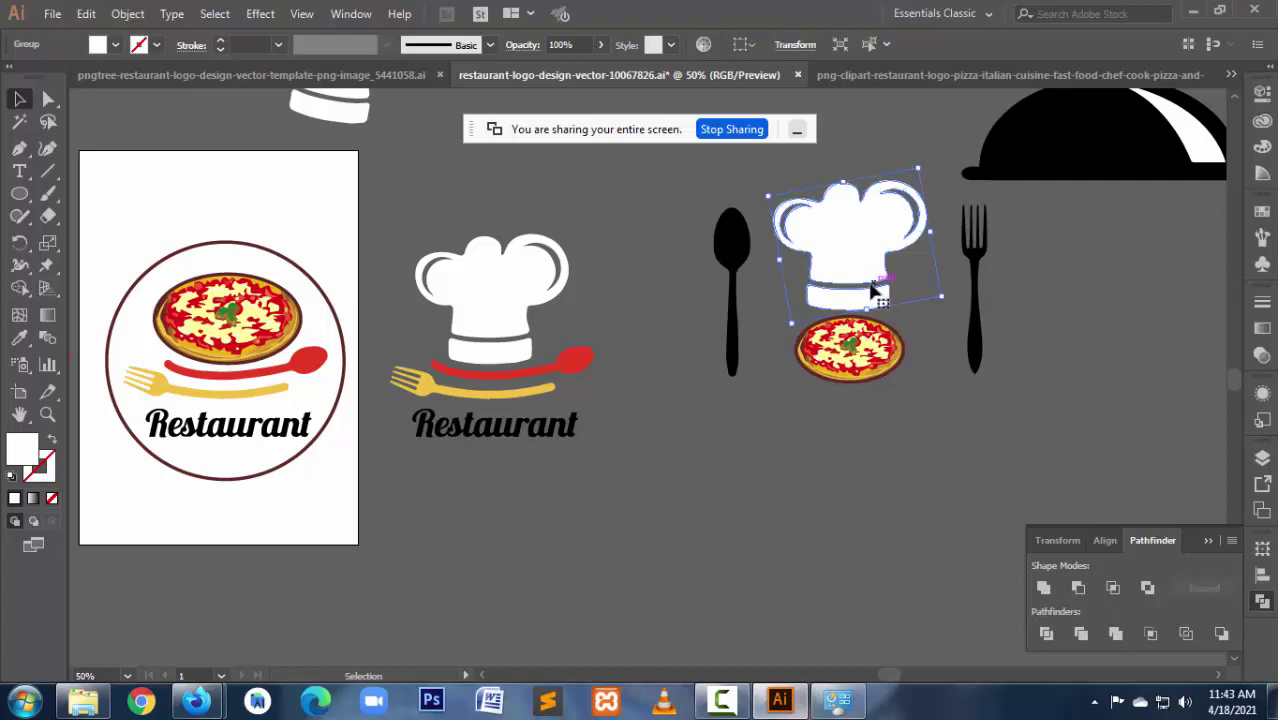
mouse_move(894, 306)
mouse_down()
mouse_move(918, 268)
mouse_move(847, 266)
mouse_up()
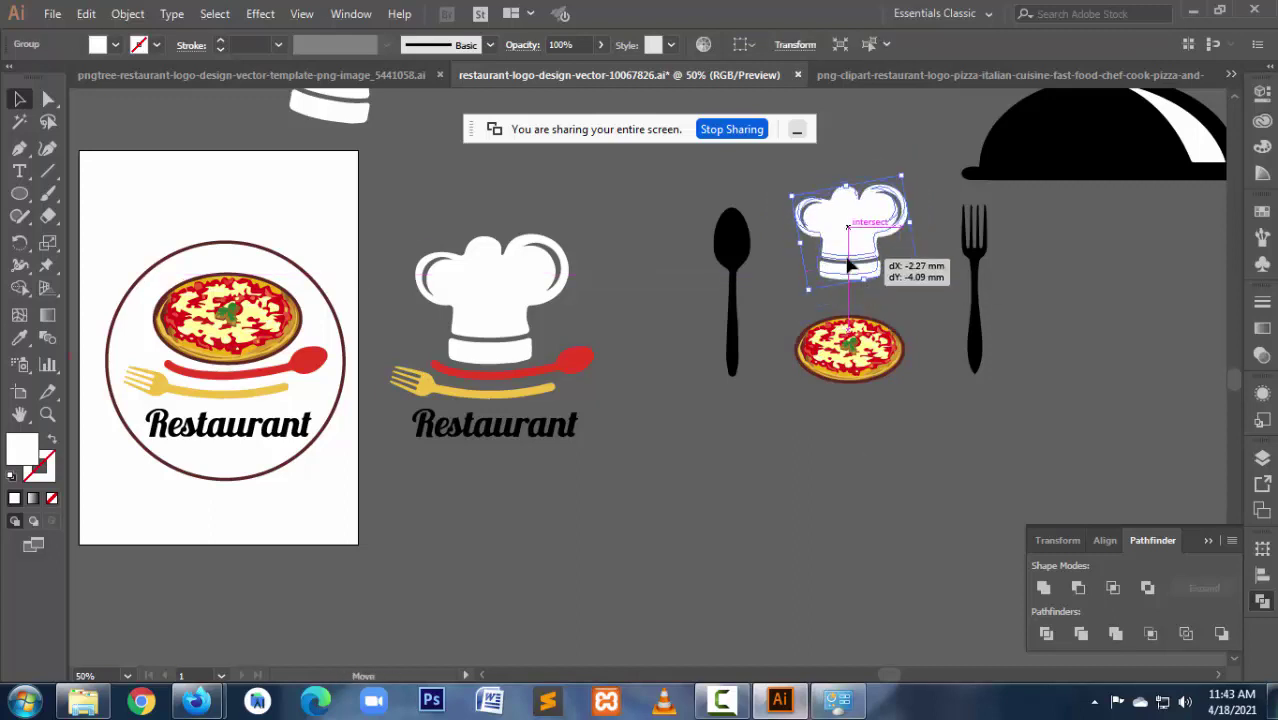
drag(740, 318, 764, 320)
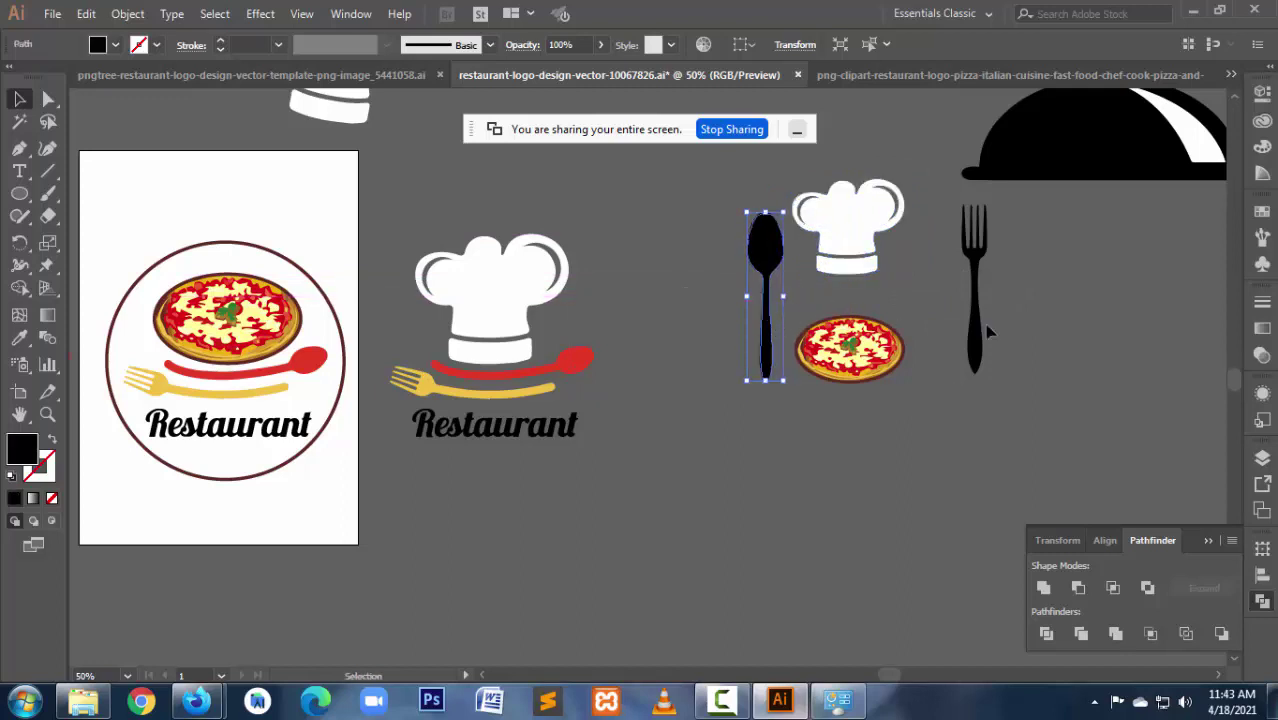
drag(975, 338, 932, 338)
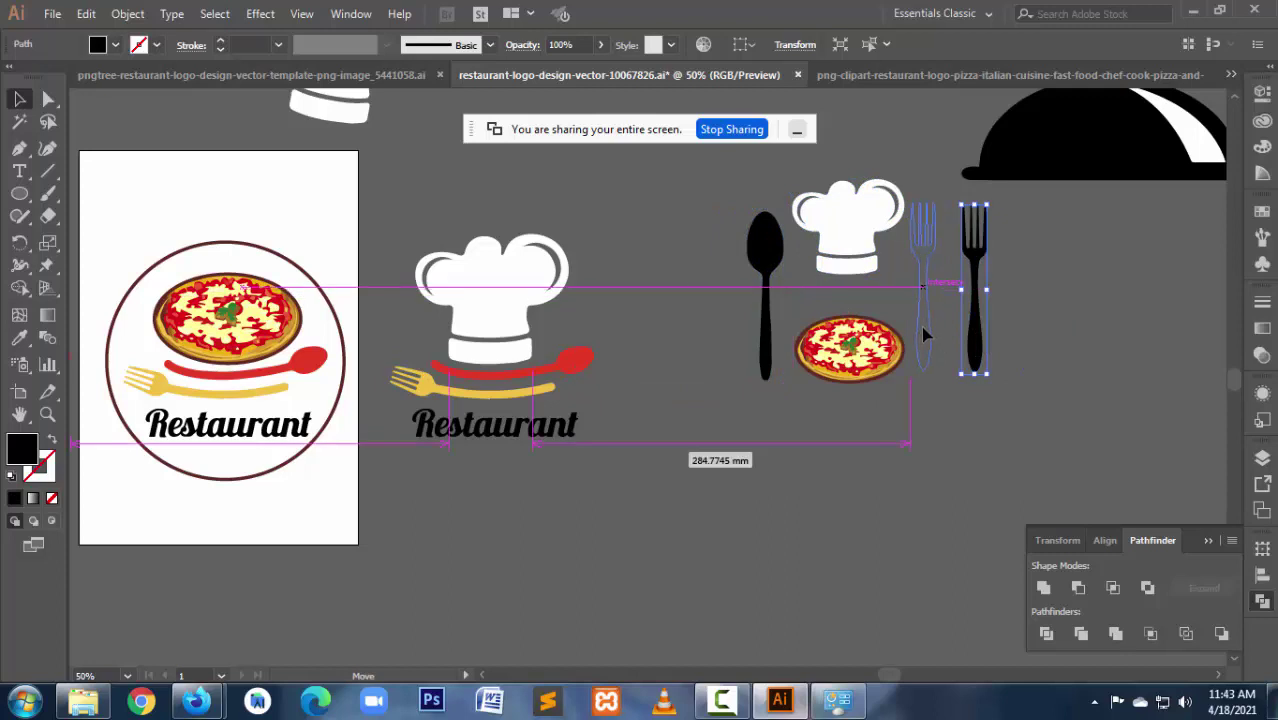
drag(932, 338, 930, 338)
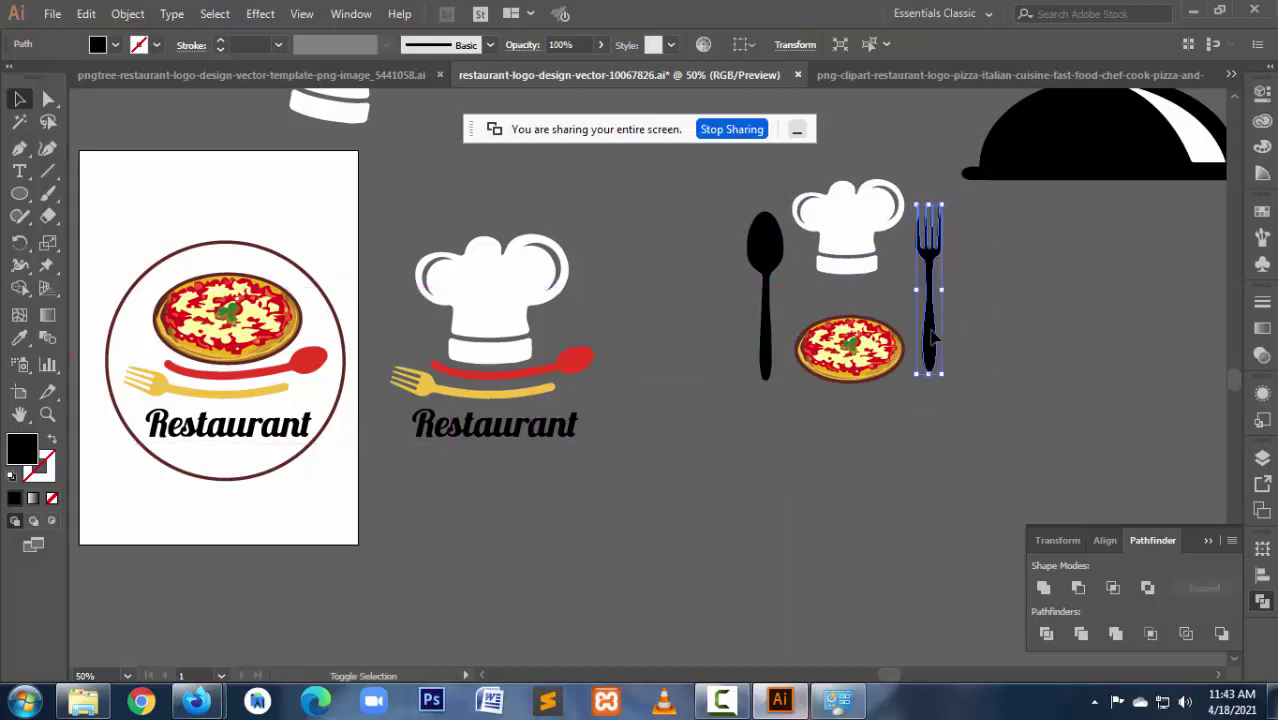
click(803, 392)
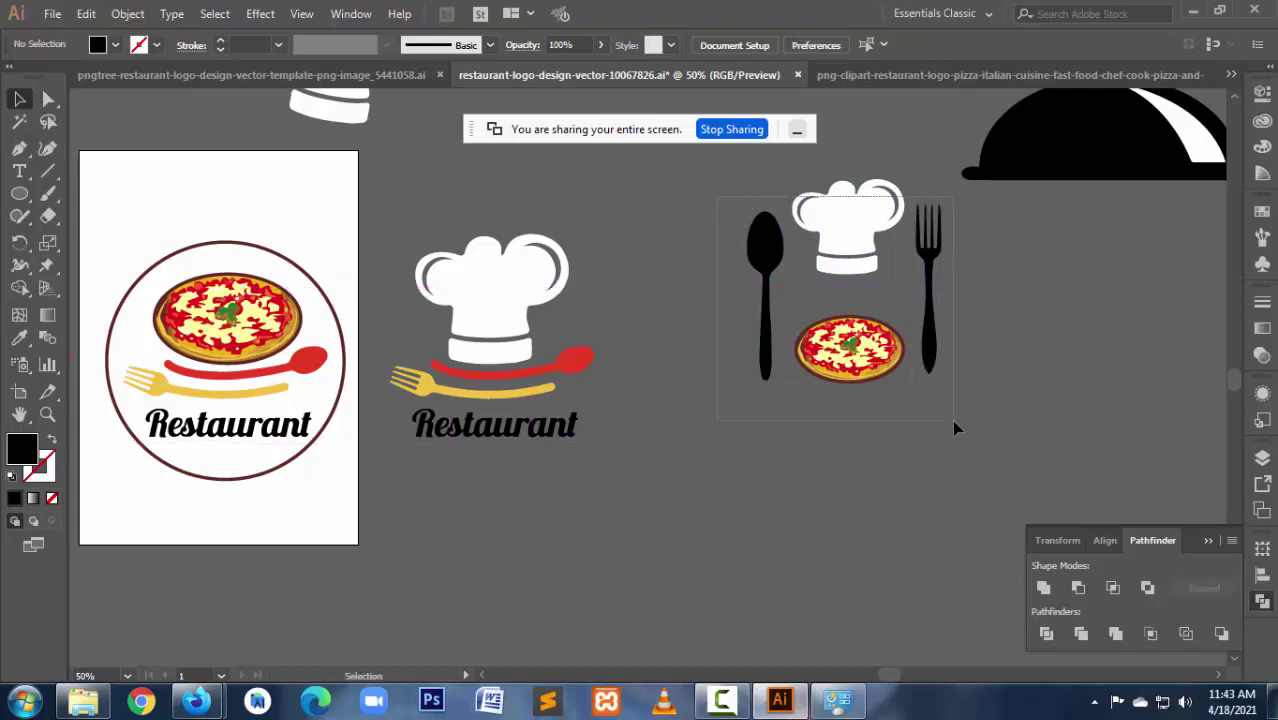
Step: Check the anchor points of the spoon, hat, fork and pizza, then reselect the chef-hat logo
drag(748, 197, 952, 420)
key(a)
key(v)
click(785, 433)
drag(509, 405, 650, 462)
Step: Drill into the chef-hat logo's cutlery subgroup to isolate the Restaurant text
key(a)
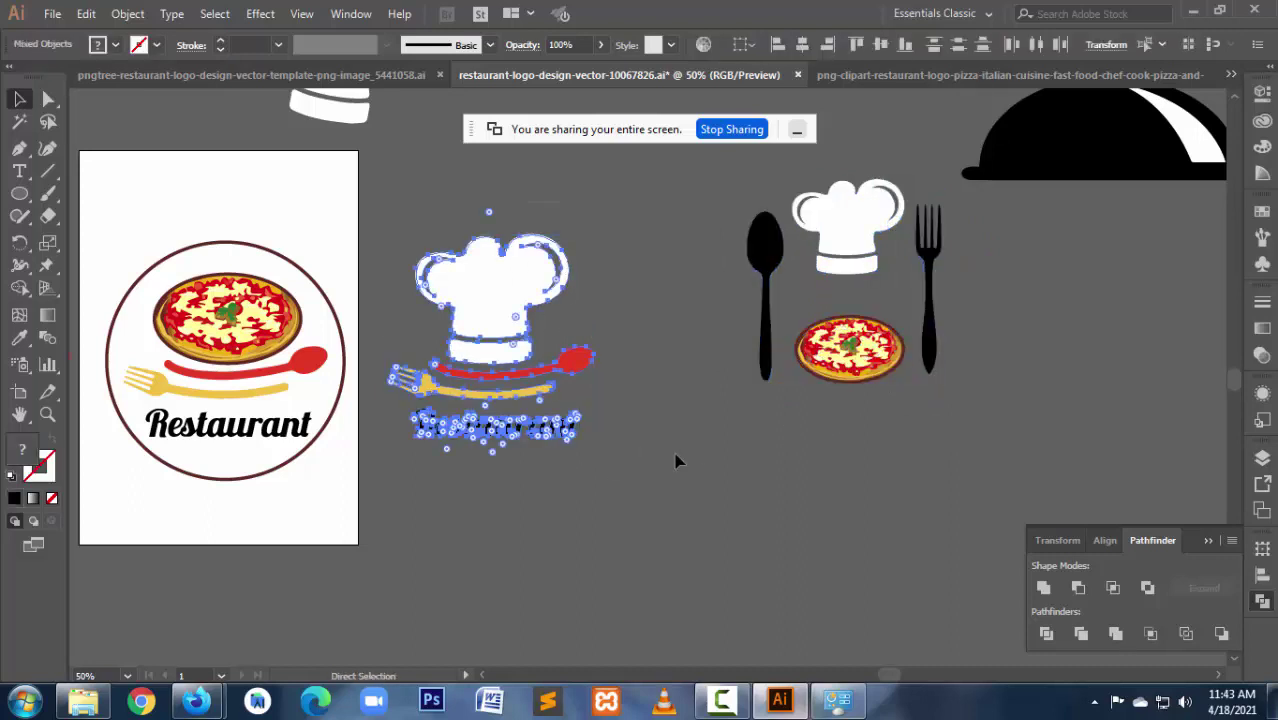
key(v)
click(652, 465)
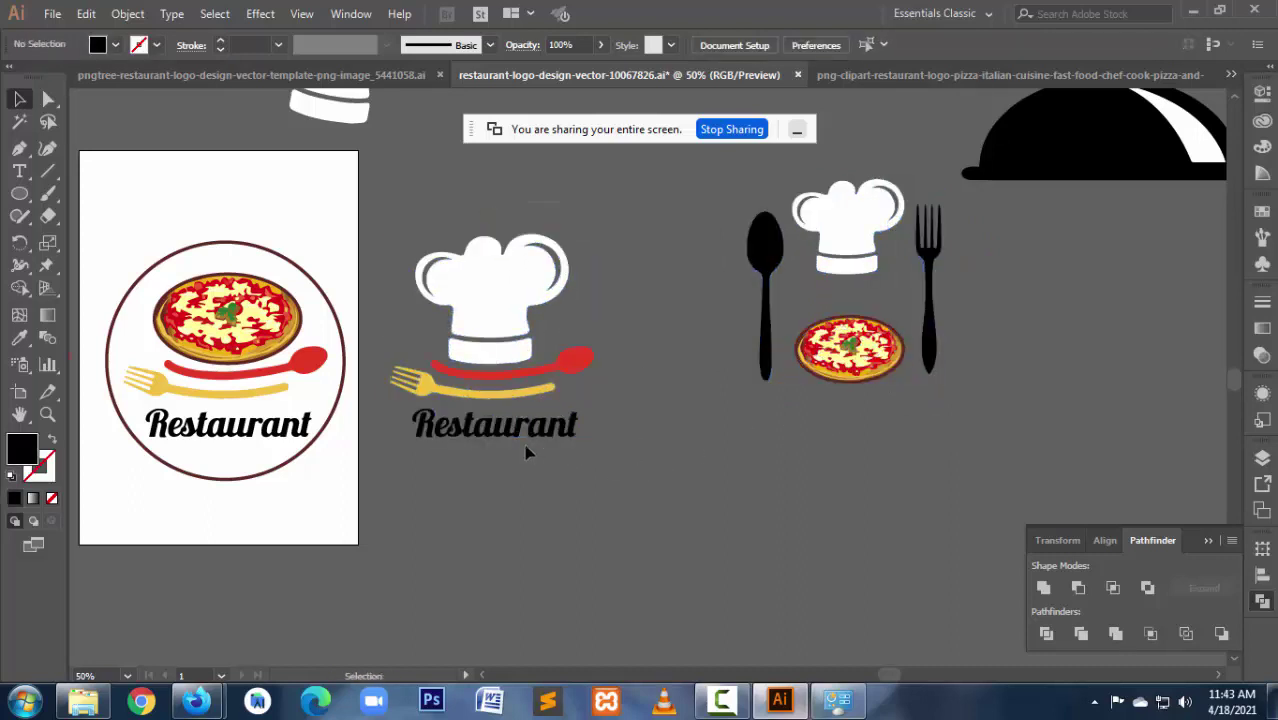
click(499, 443)
drag(251, 443, 240, 437)
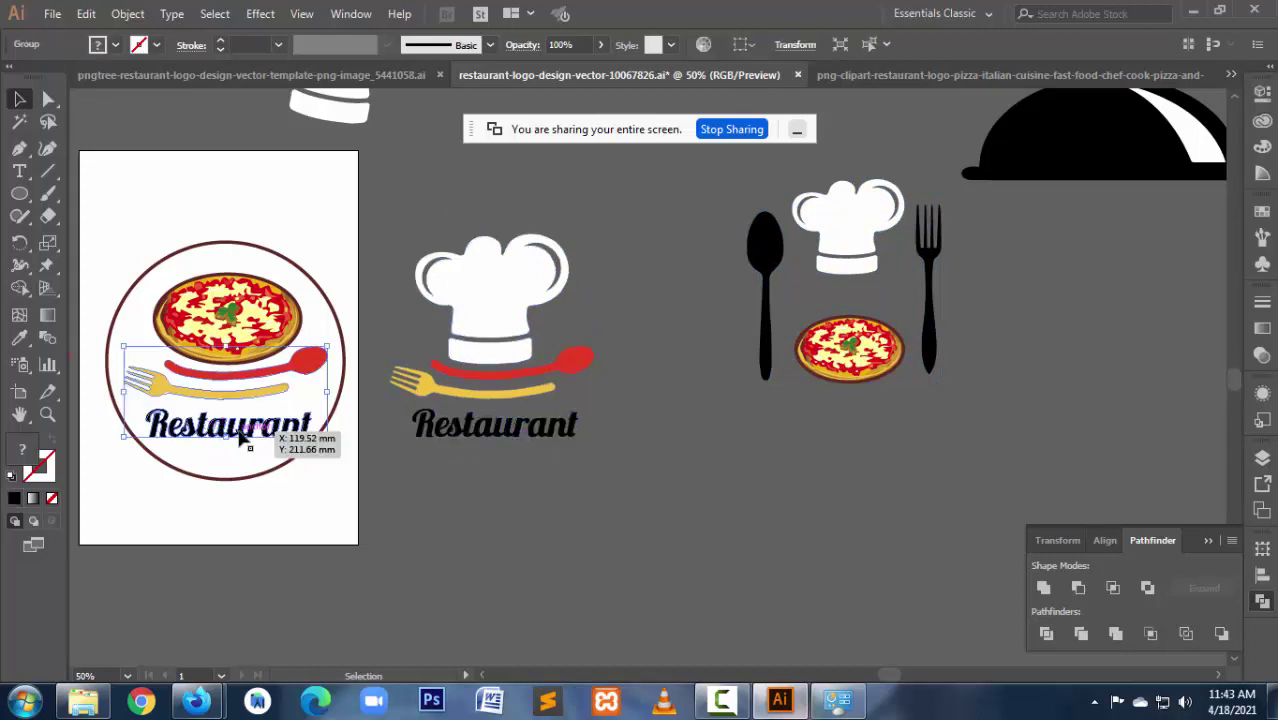
double_click(510, 440)
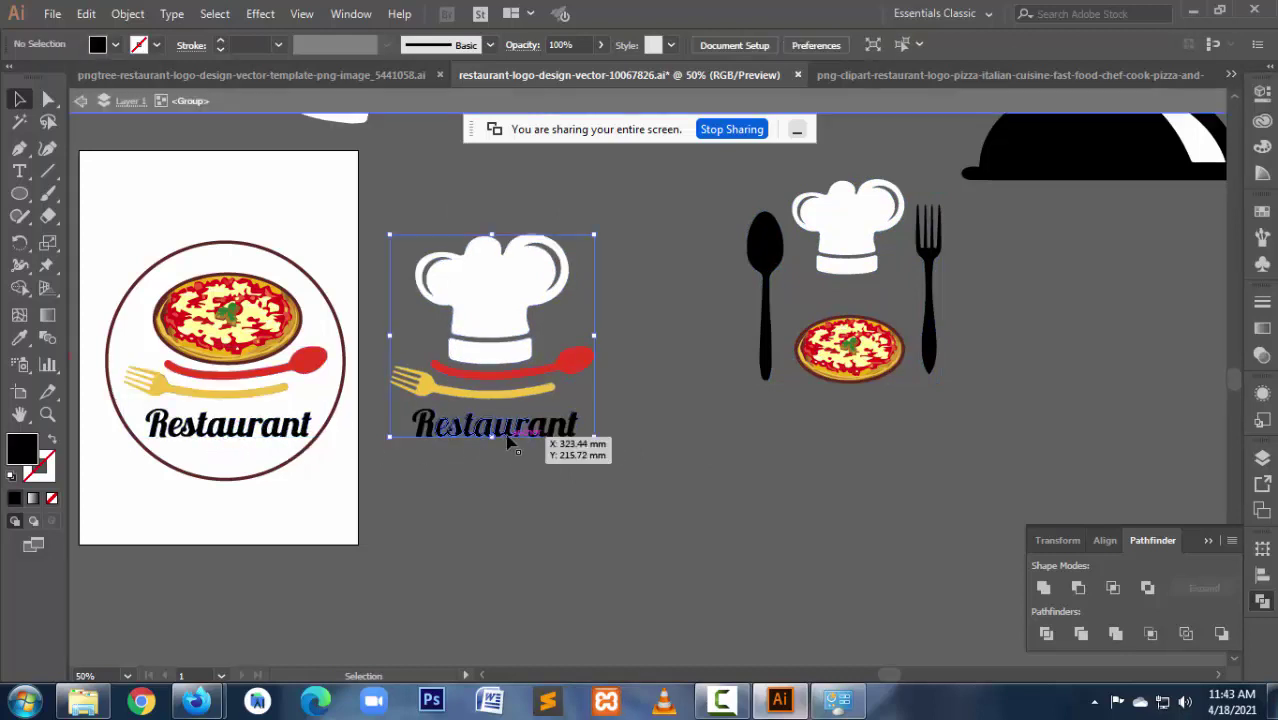
click(450, 446)
double_click(468, 432)
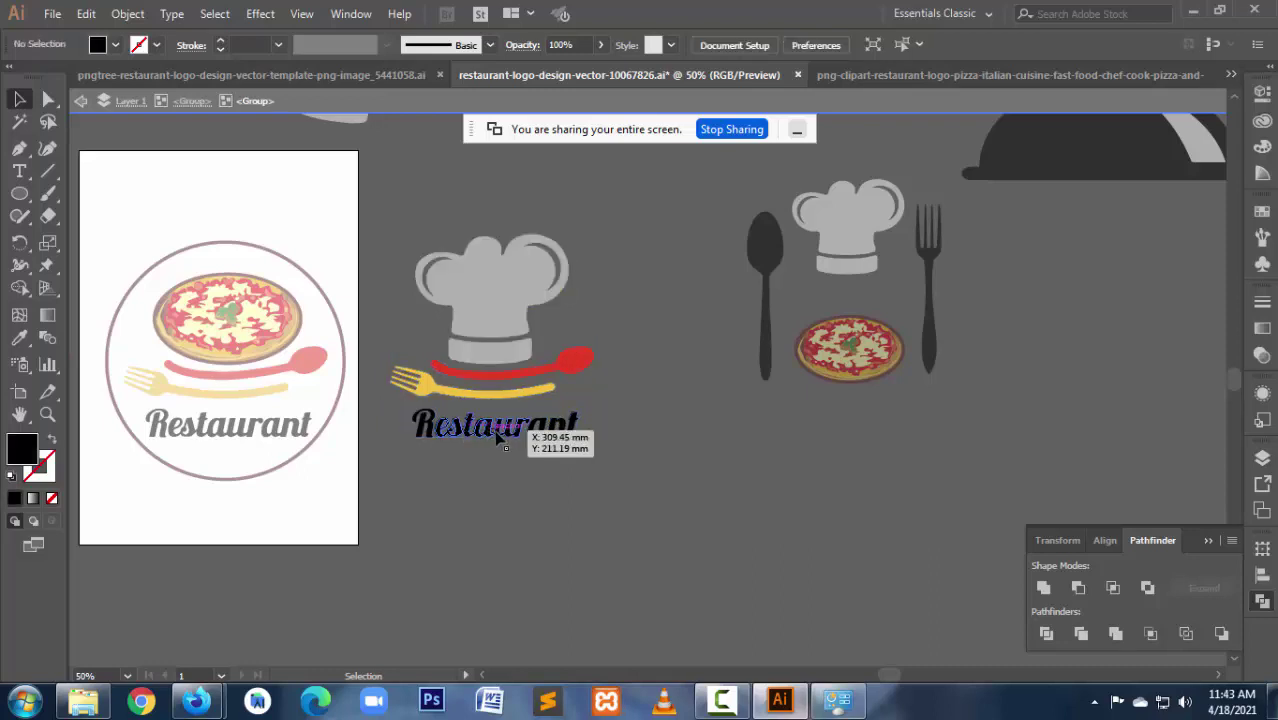
click(470, 440)
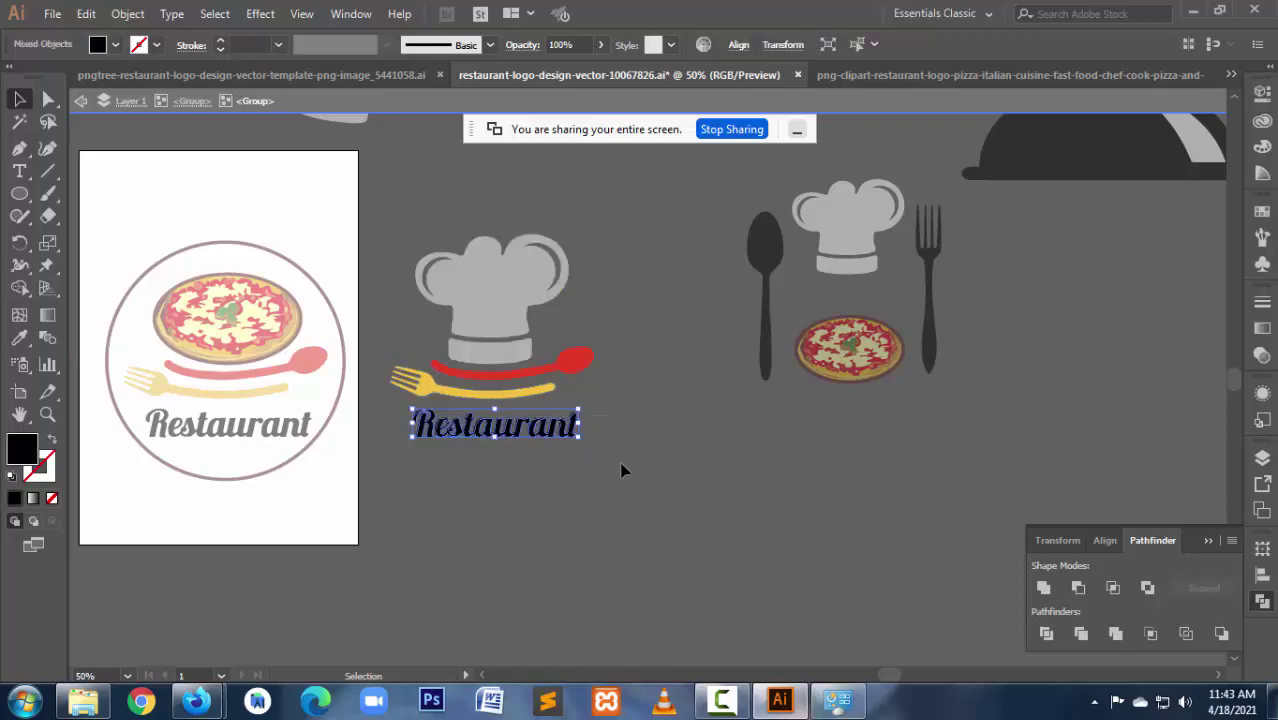
key(ctrl+g)
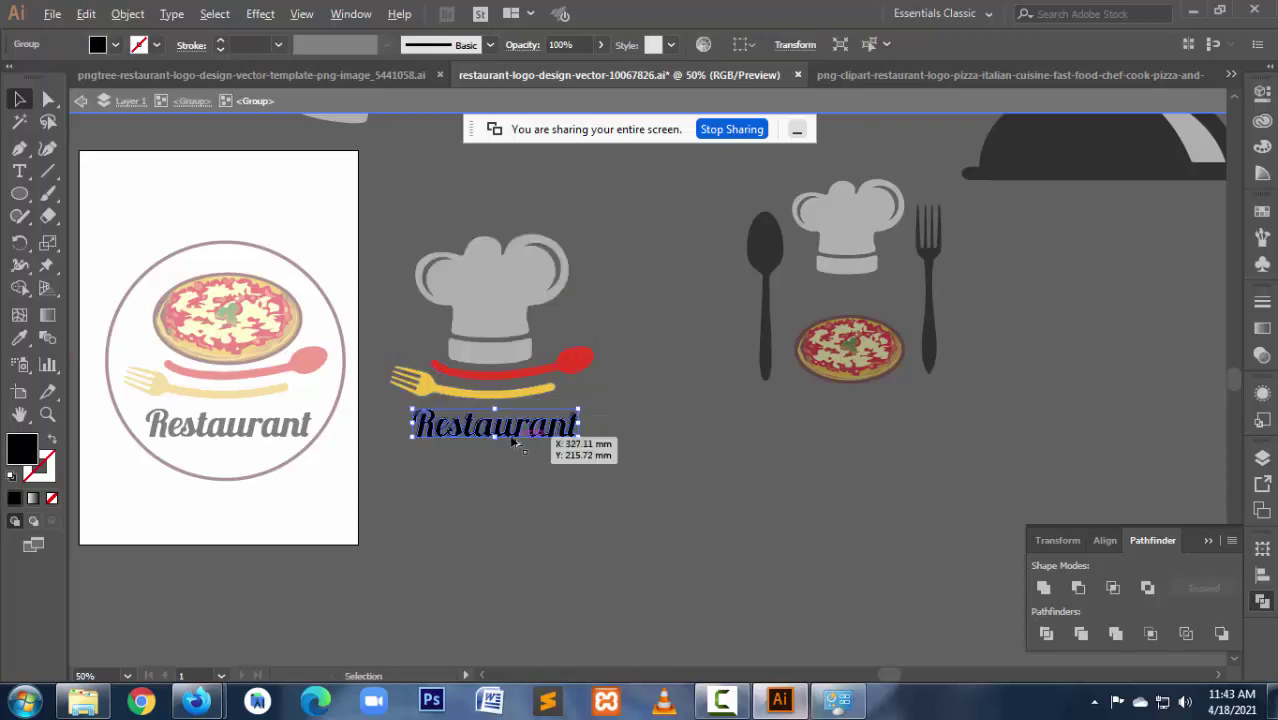
mouse_move(513, 438)
mouse_down()
mouse_move(525, 450)
mouse_move(507, 447)
mouse_up()
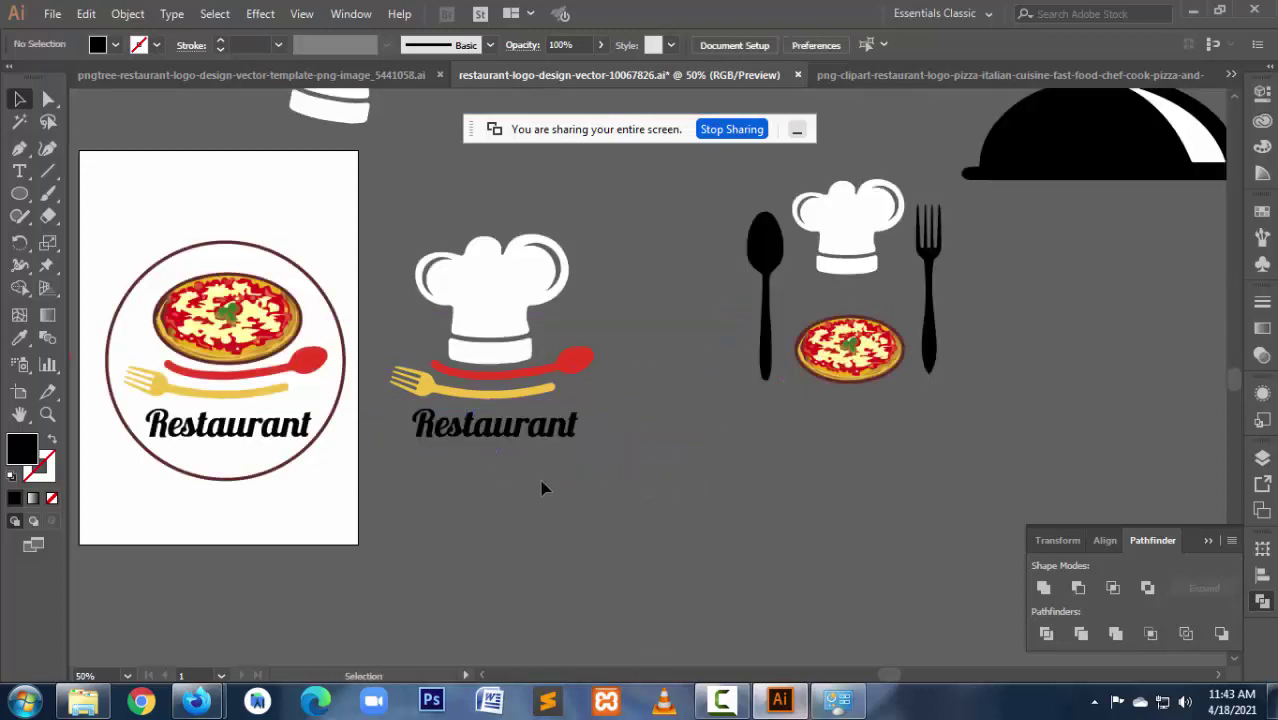
key(Escape)
Step: Ungroup the chef-hat logo and its cutlery-and-Restaurant subgroup
click(506, 440)
right_click(504, 434)
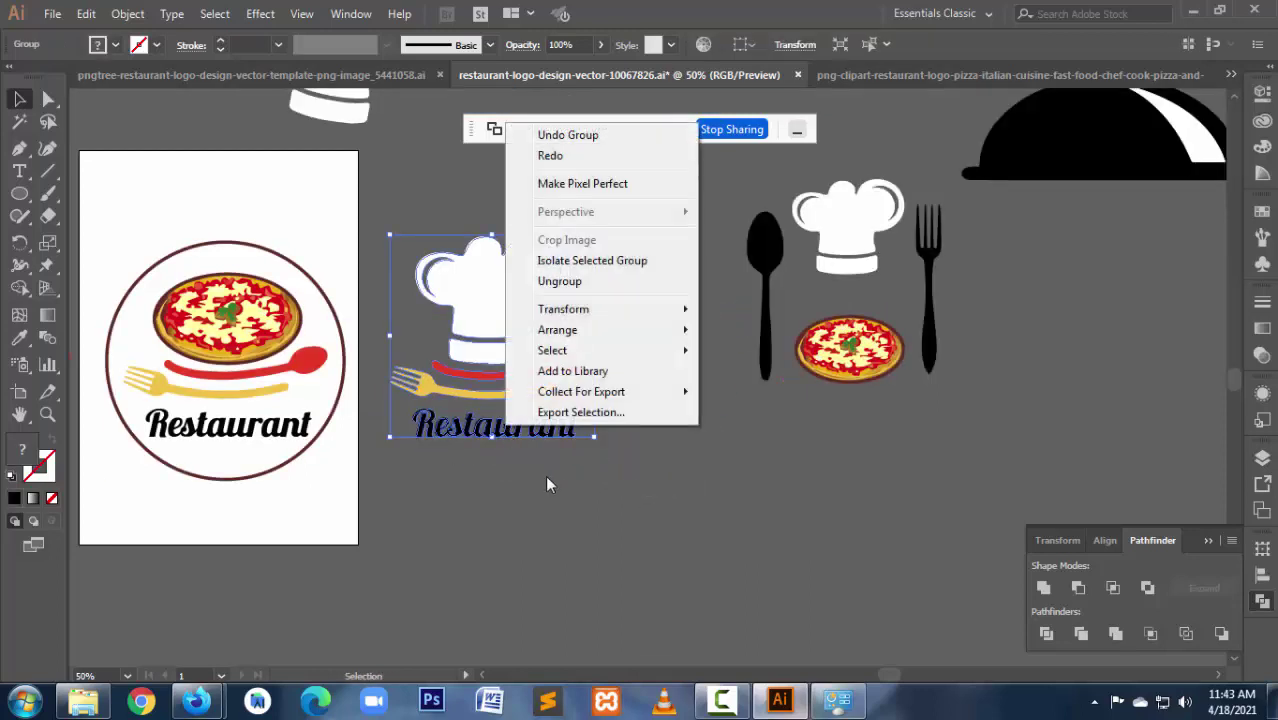
click(560, 281)
click(557, 425)
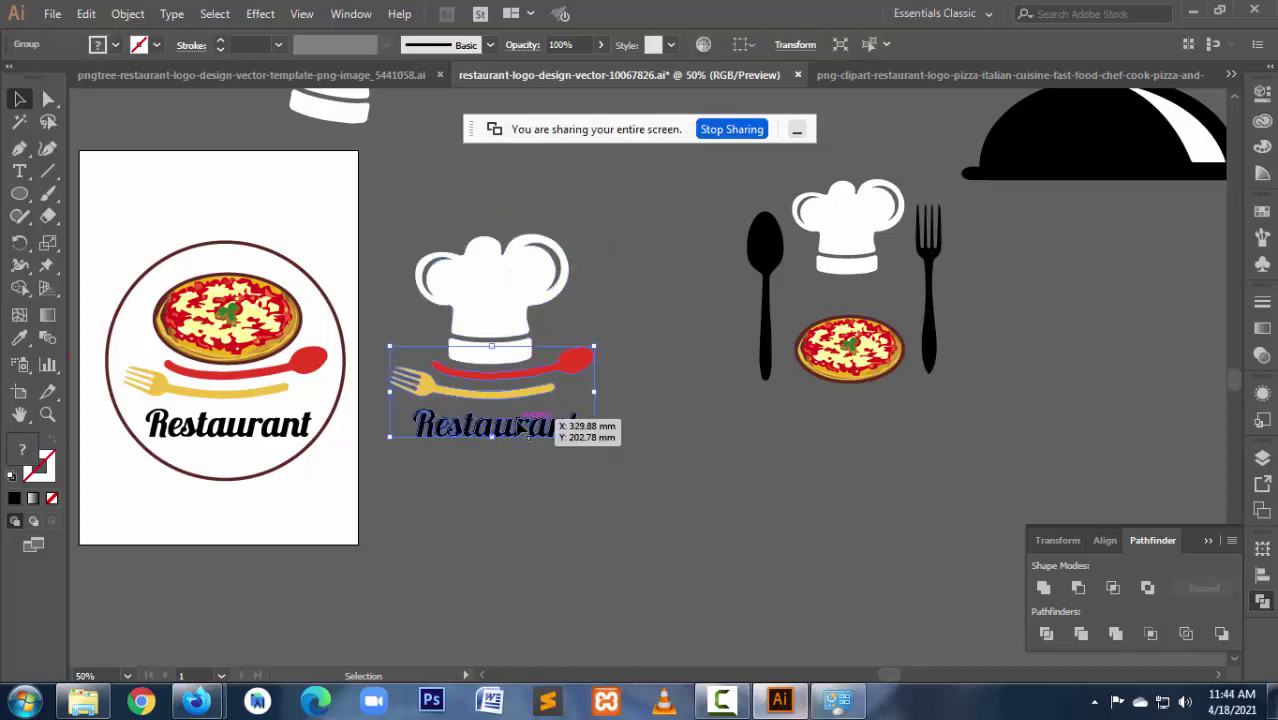
right_click(565, 452)
click(575, 277)
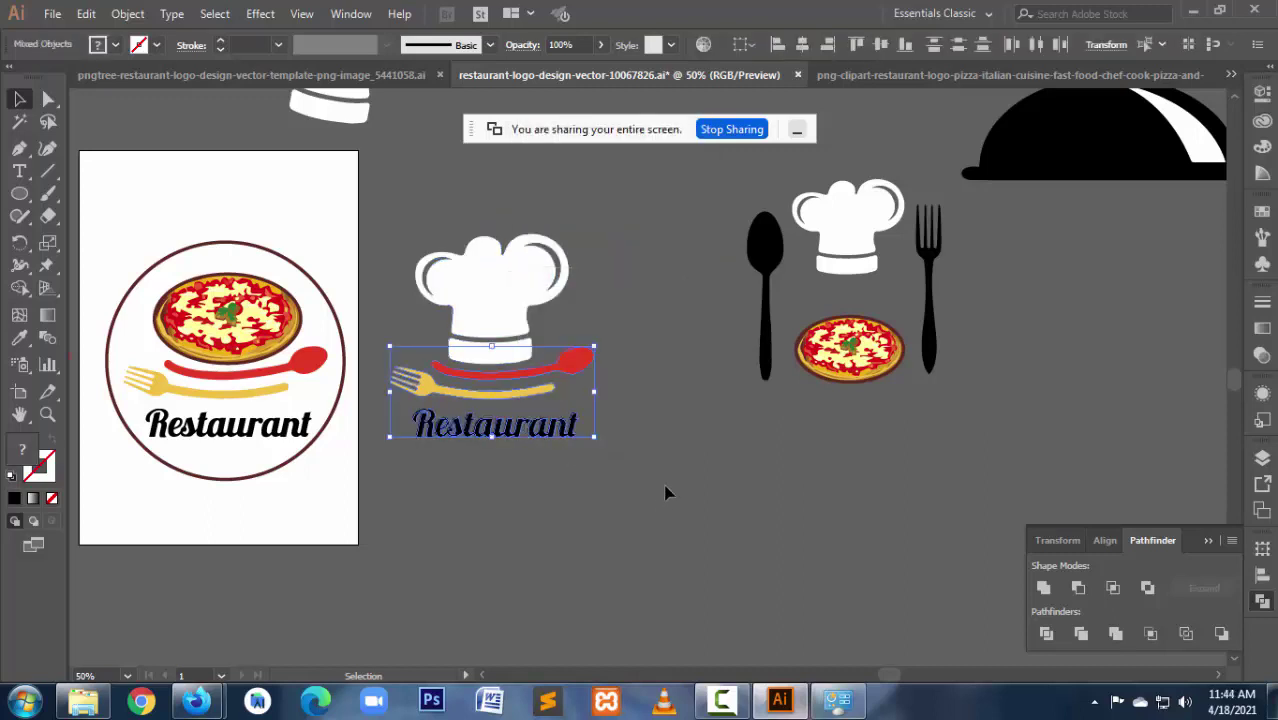
click(665, 490)
Step: Alt-drag a copy of the Restaurant text below the chef-hat logo
click(508, 432)
click(560, 475)
click(508, 428)
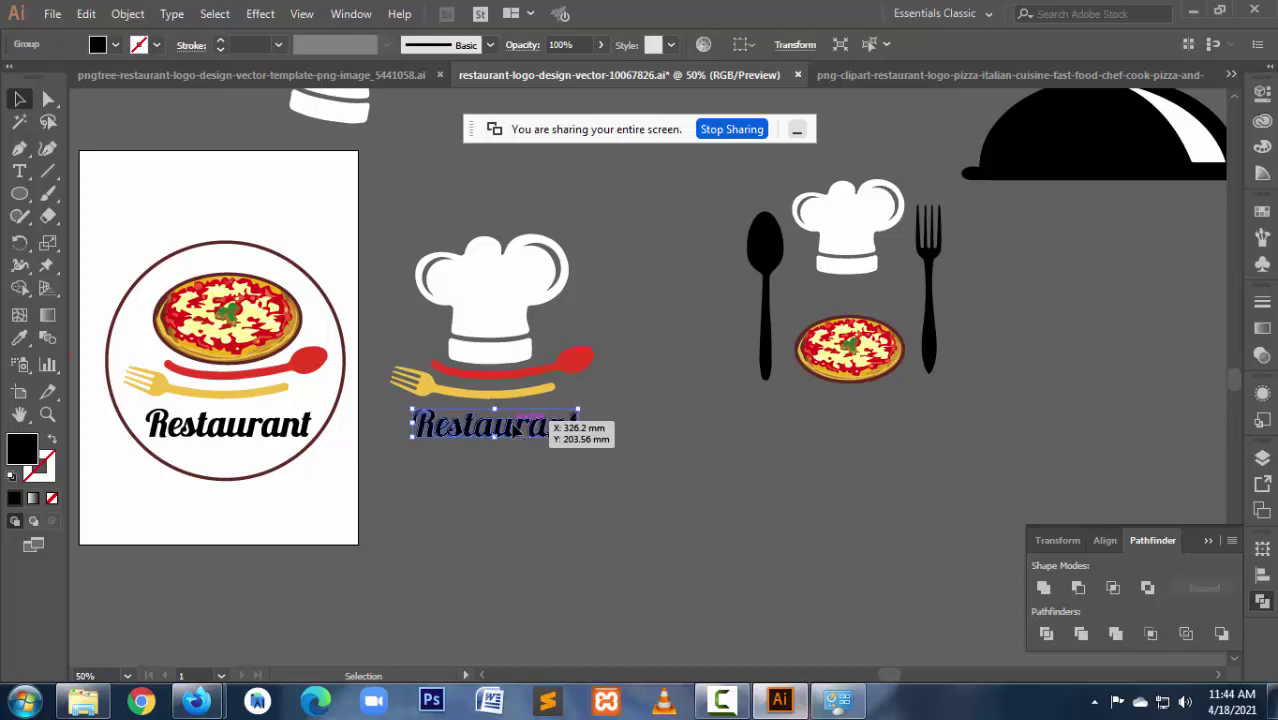
drag(510, 440, 514, 535)
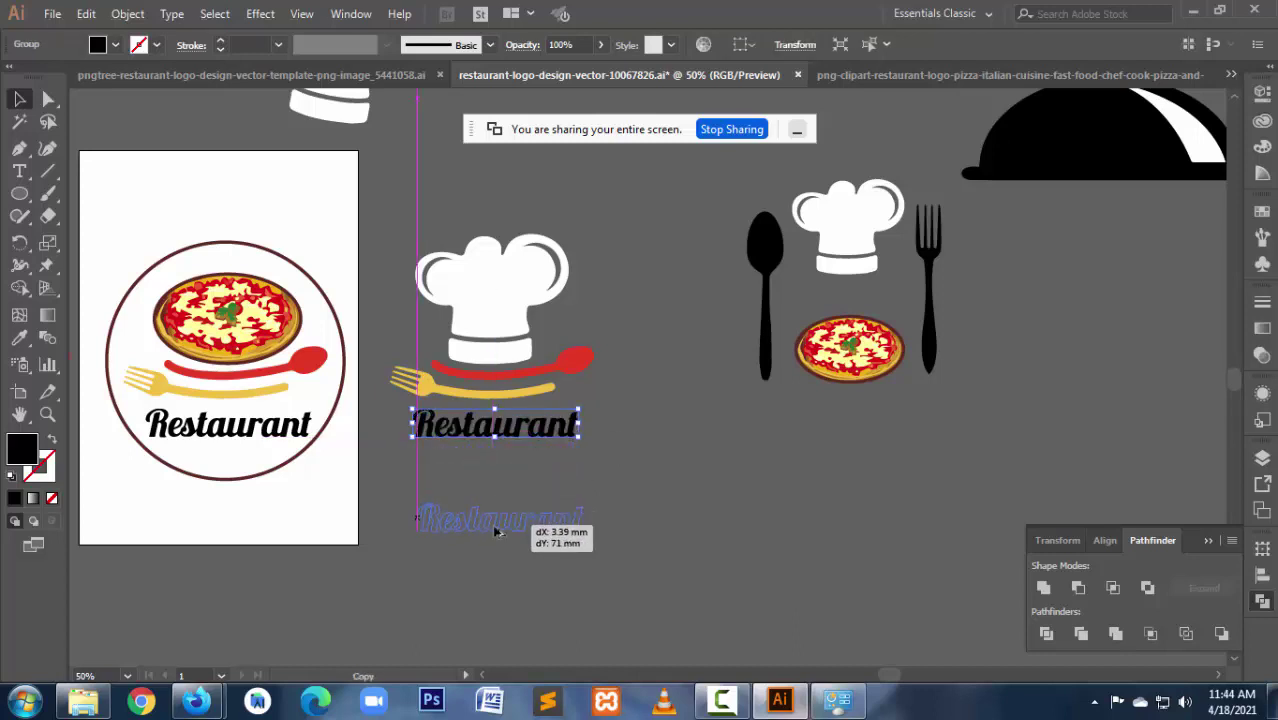
click(656, 471)
Step: Place a Restaurant copy between the chef hat and pizza in the spoon-and-fork variant
drag(435, 241, 606, 437)
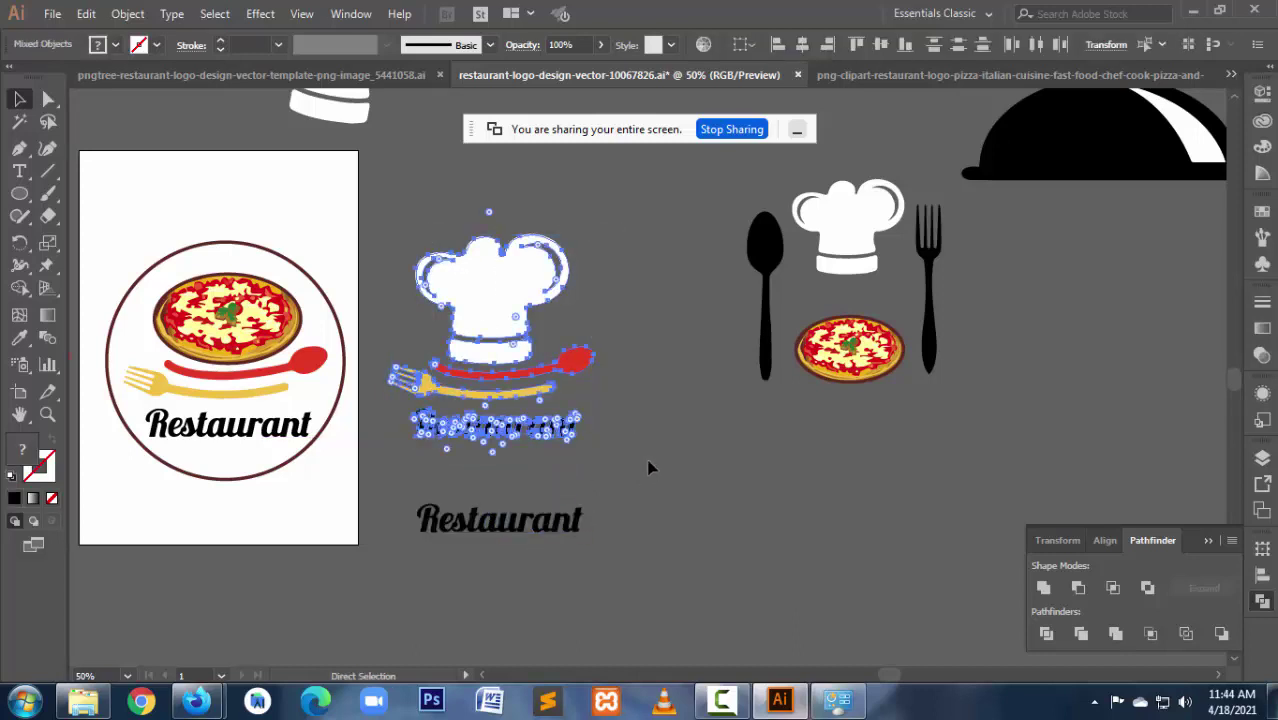
click(530, 522)
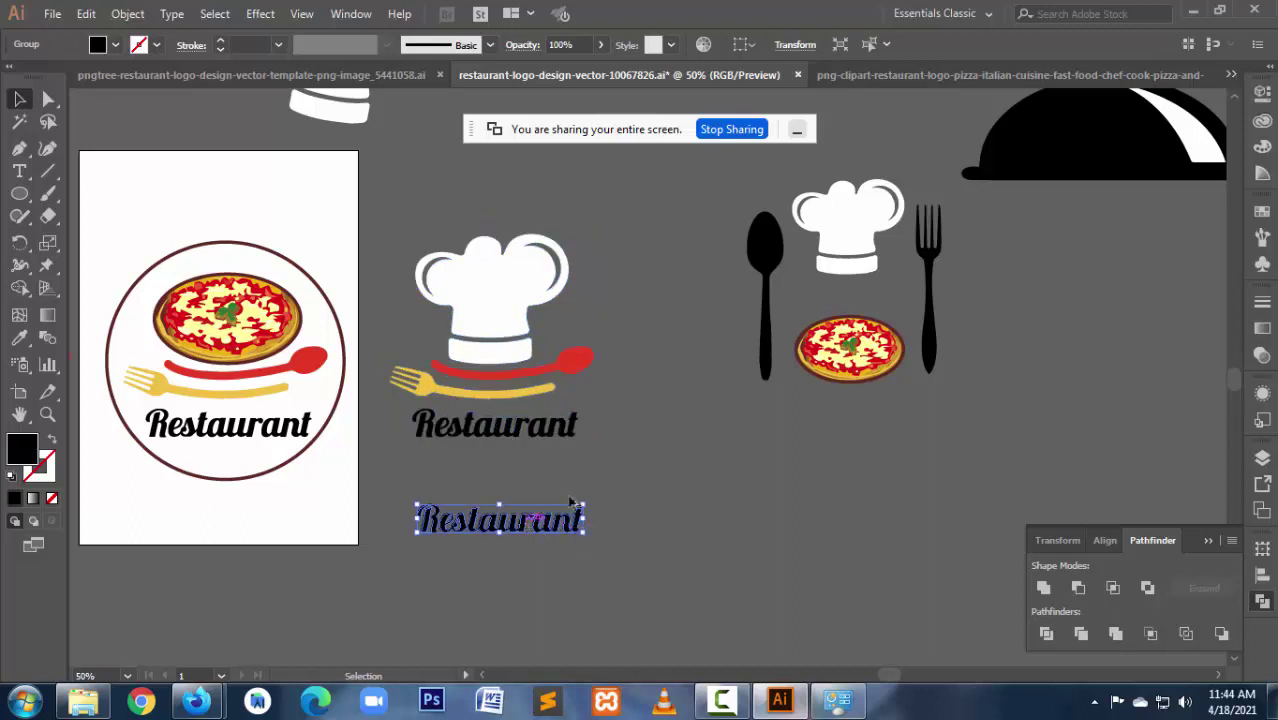
mouse_move(530, 522)
mouse_down()
mouse_move(883, 296)
mouse_move(866, 298)
mouse_move(922, 306)
mouse_up()
click(930, 445)
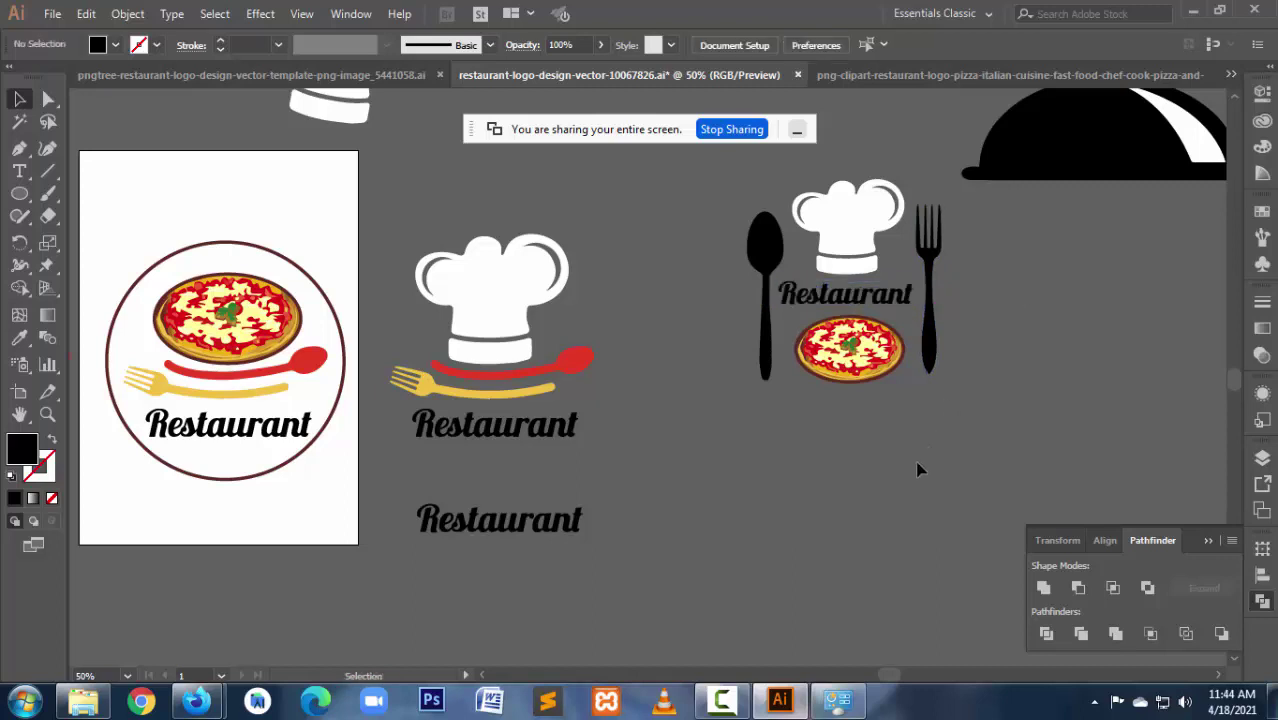
Step: Zoom out to 25% and move the spare Restaurant copy further down
key(ctrl+minus)
key(ctrl+minus)
drag(570, 399, 684, 402)
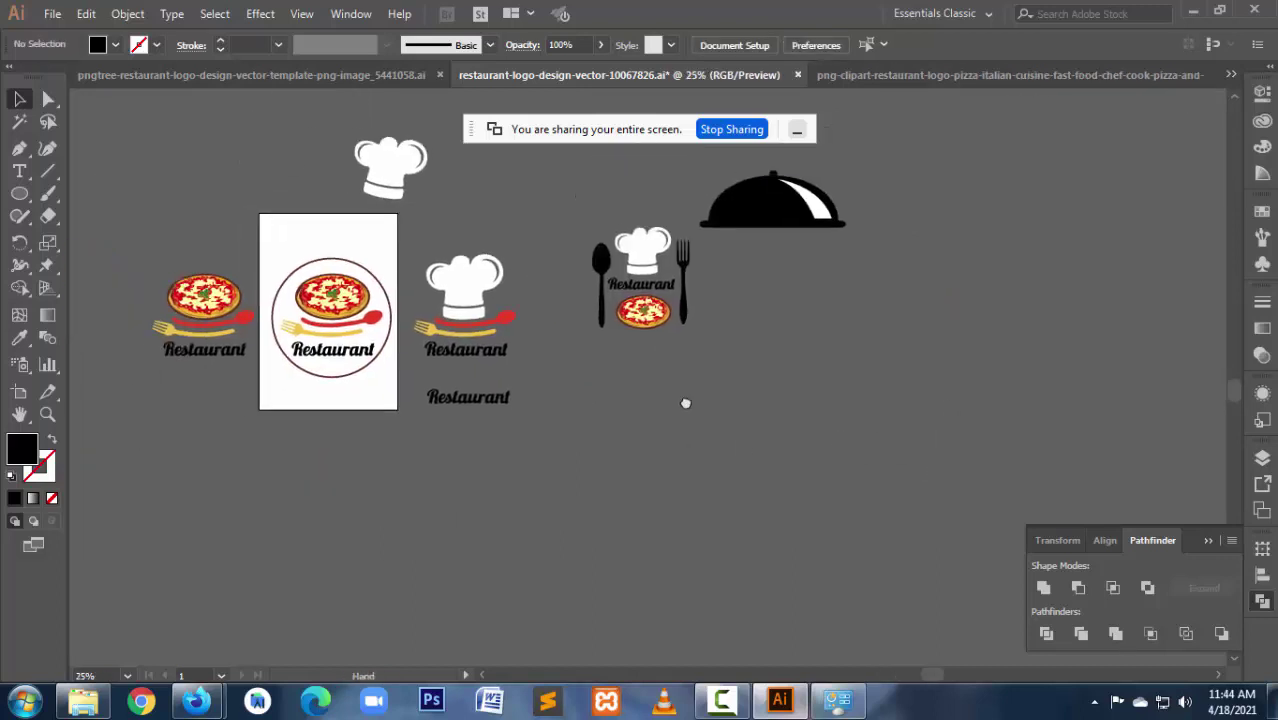
drag(200, 345, 203, 345)
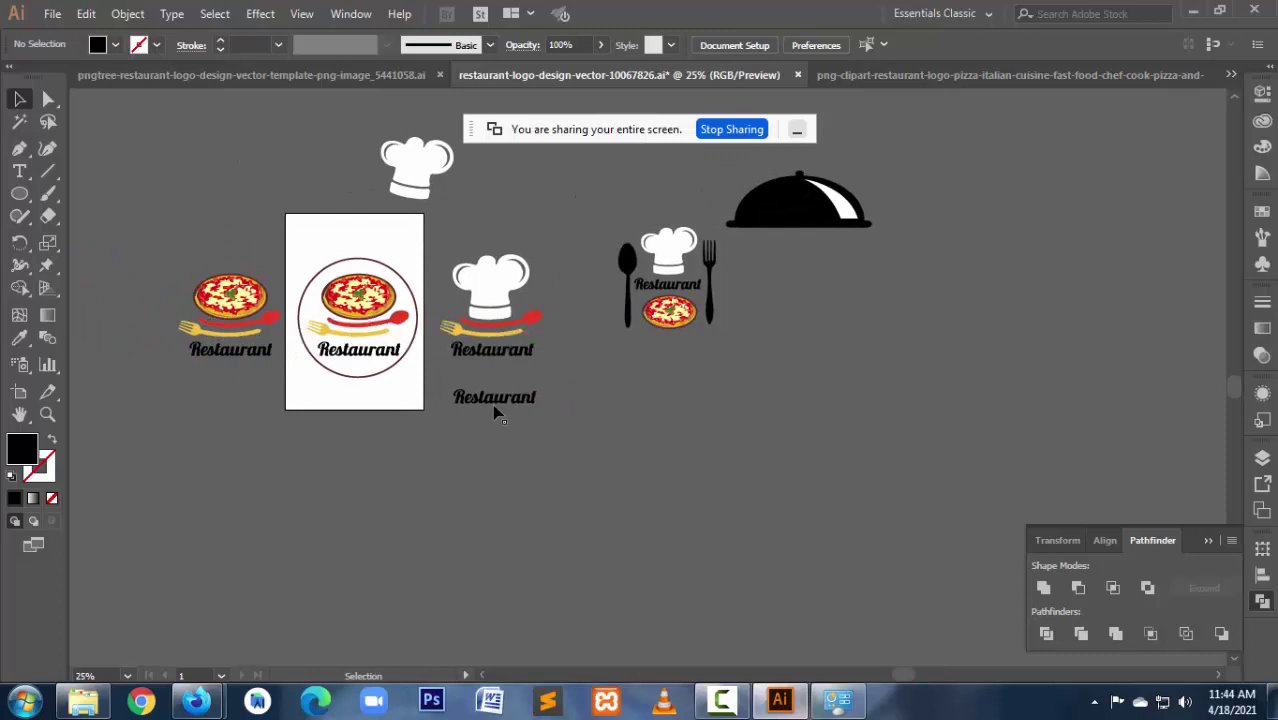
drag(494, 412, 488, 526)
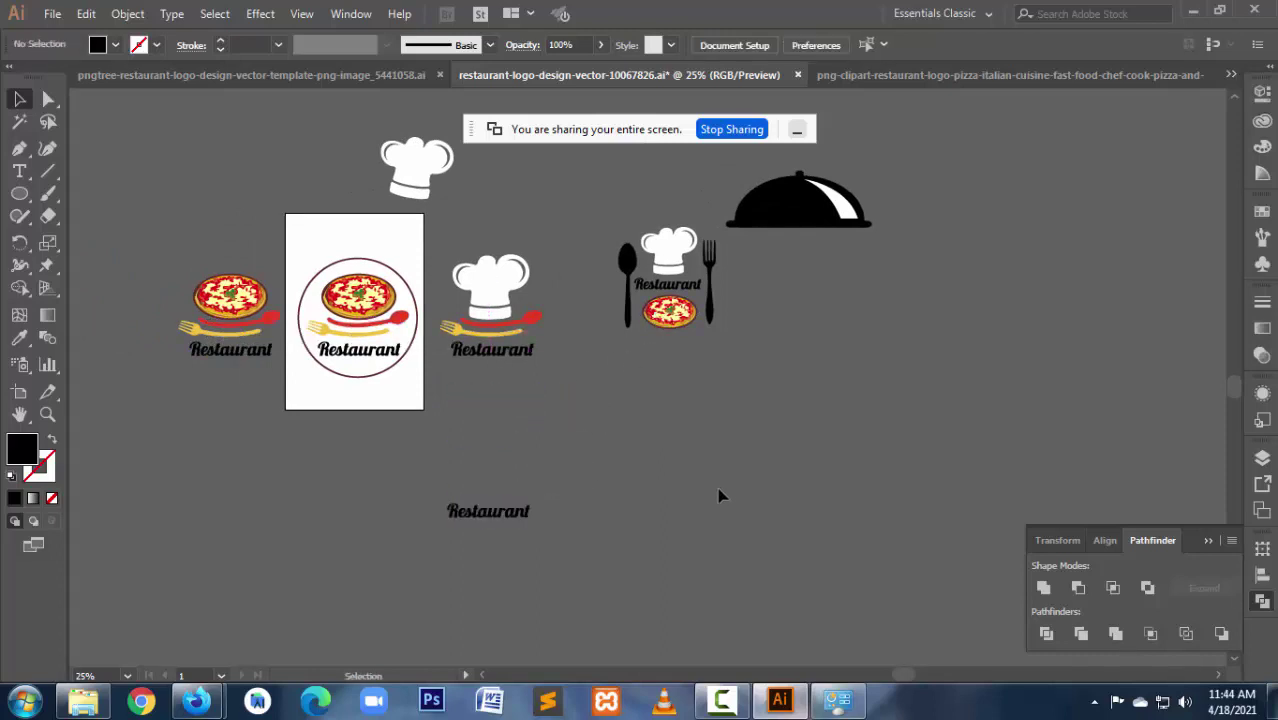
click(860, 230)
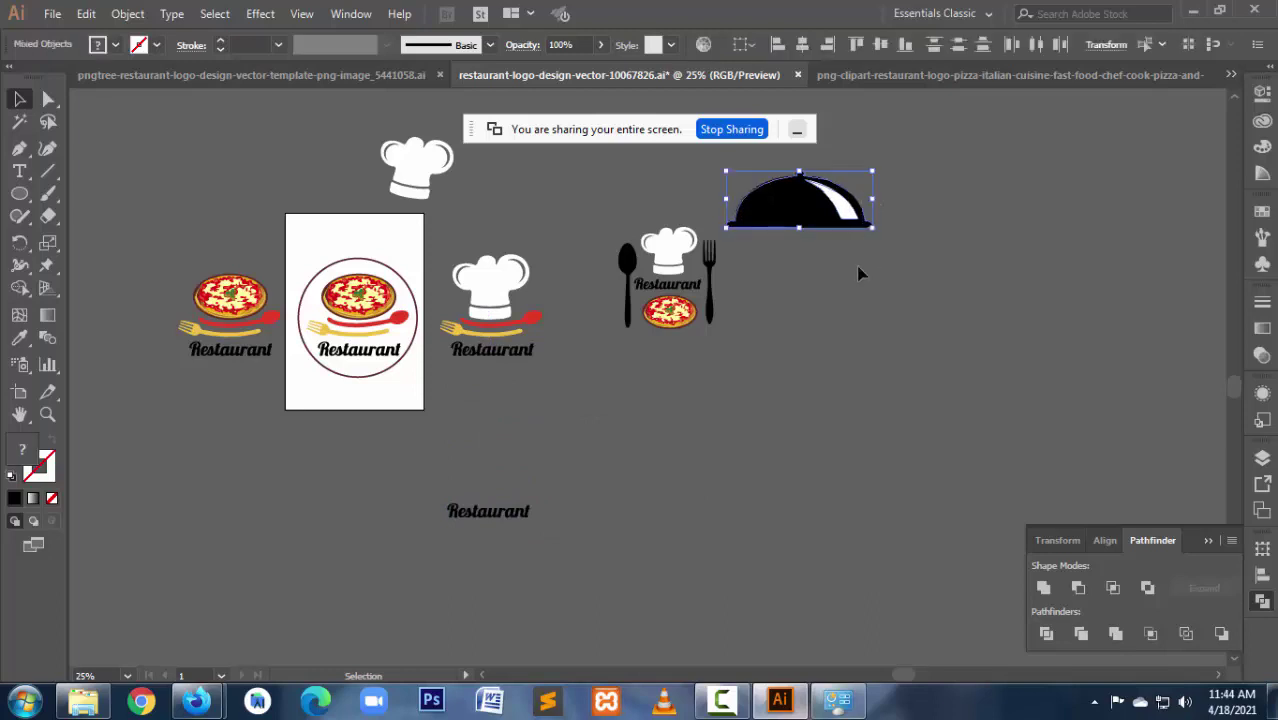
click(831, 338)
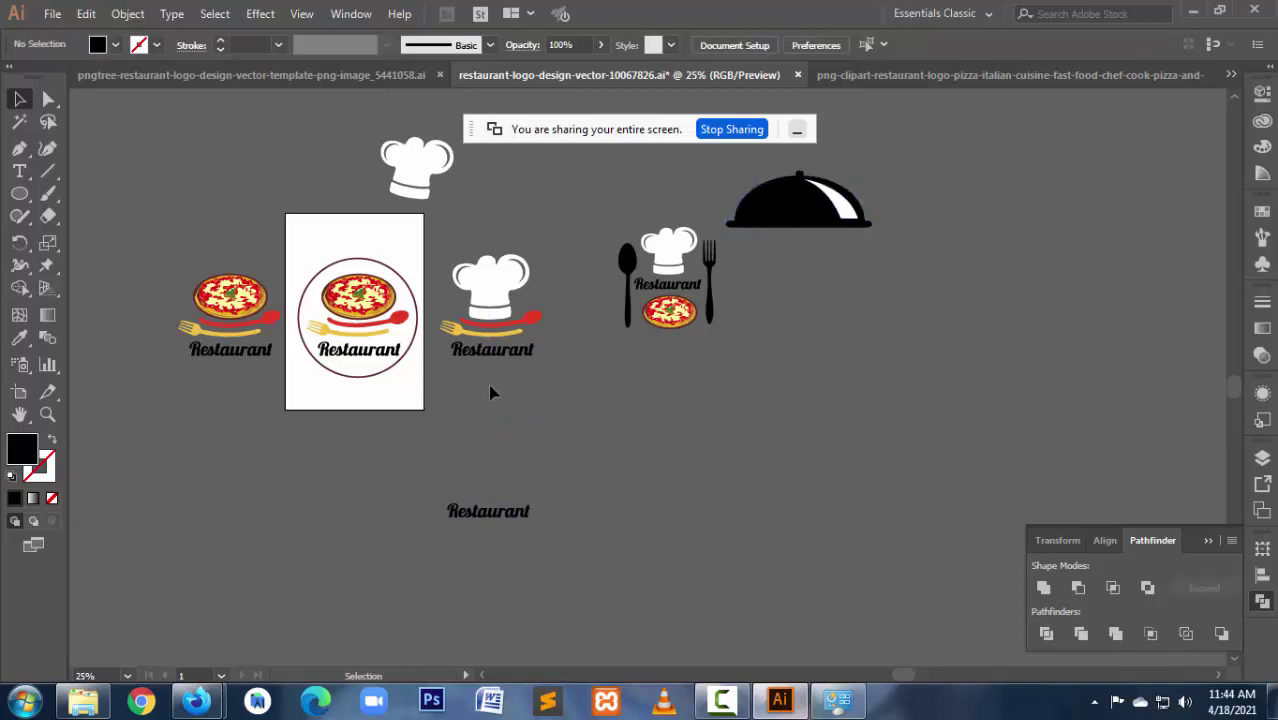
Step: Copy the chef-hat logo next to the cloche and ungroup the copy
mouse_move(513, 326)
mouse_down()
mouse_move(492, 344)
mouse_move(884, 330)
mouse_up()
click(874, 398)
click(876, 265)
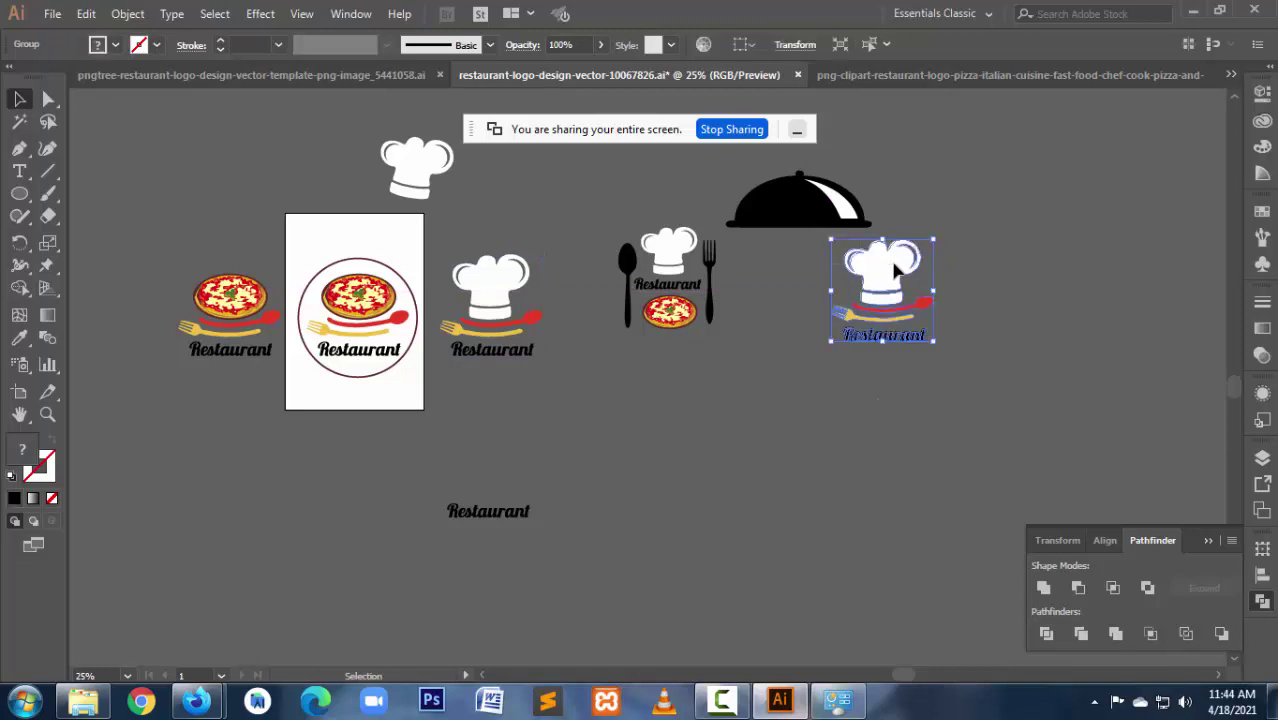
right_click(888, 269)
click(913, 425)
Step: Delete the copied chef hat and its red swoosh
click(806, 420)
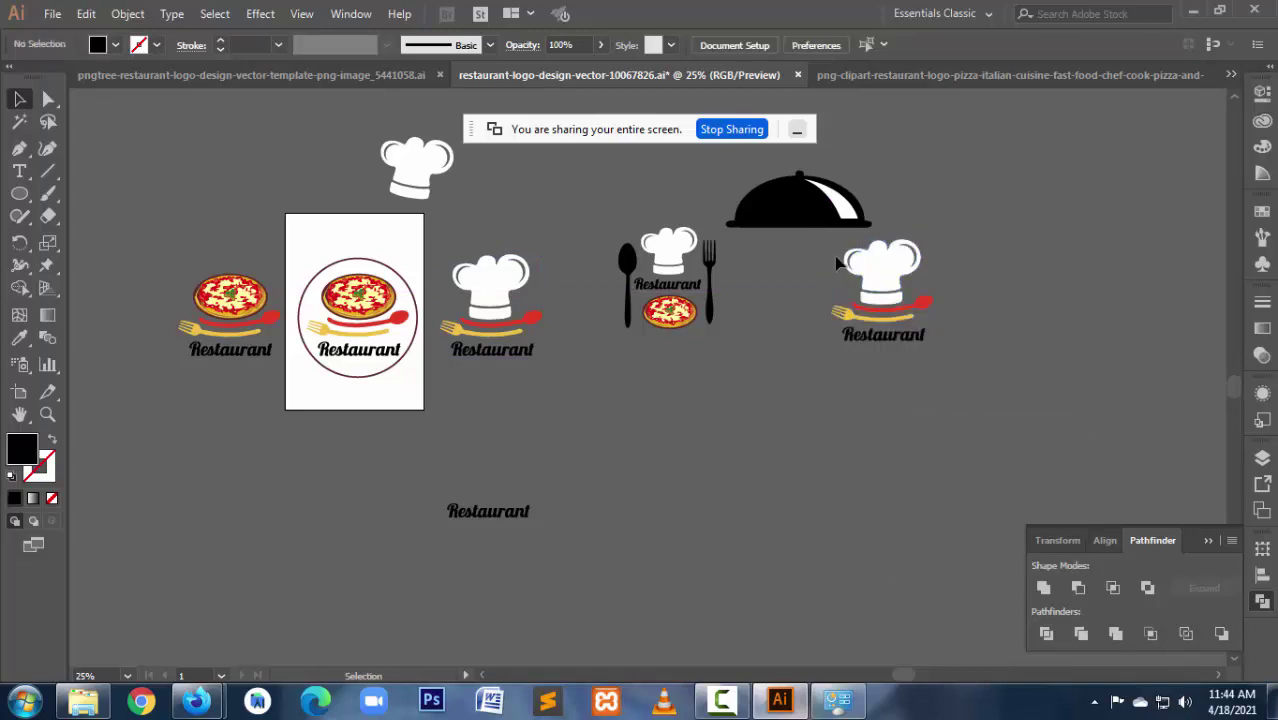
click(925, 272)
click(979, 284)
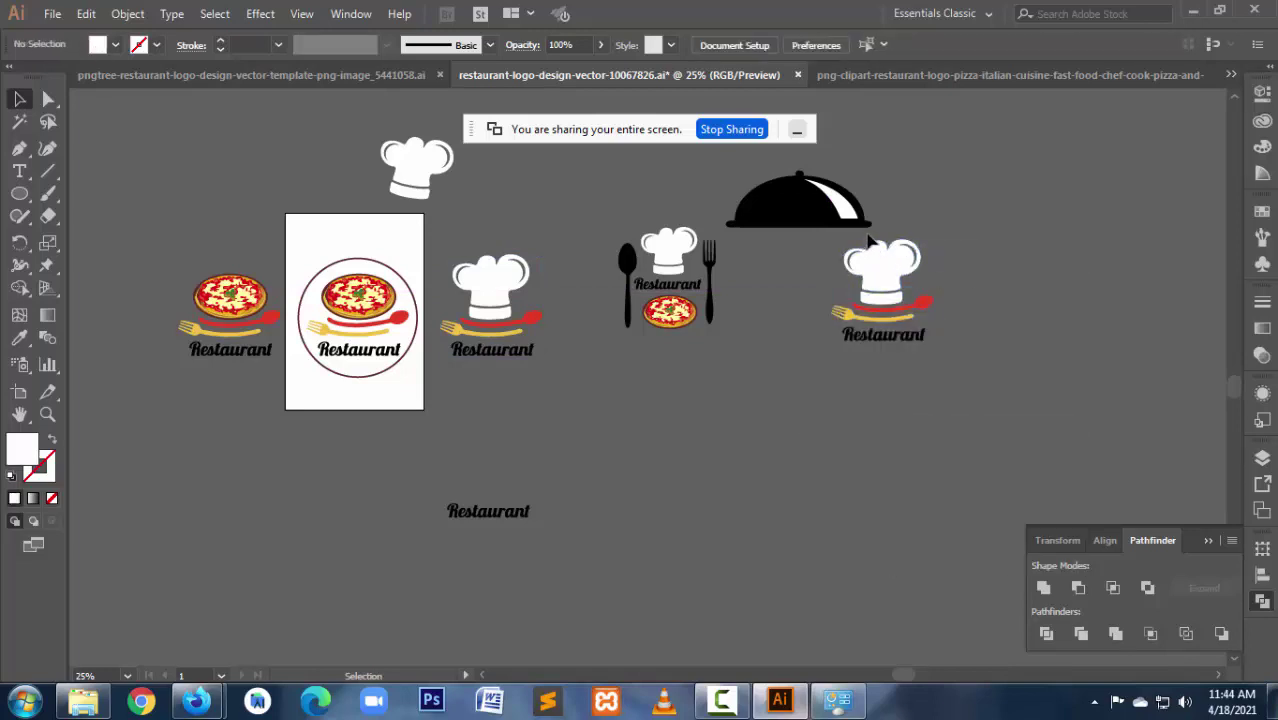
click(893, 305)
key(Delete)
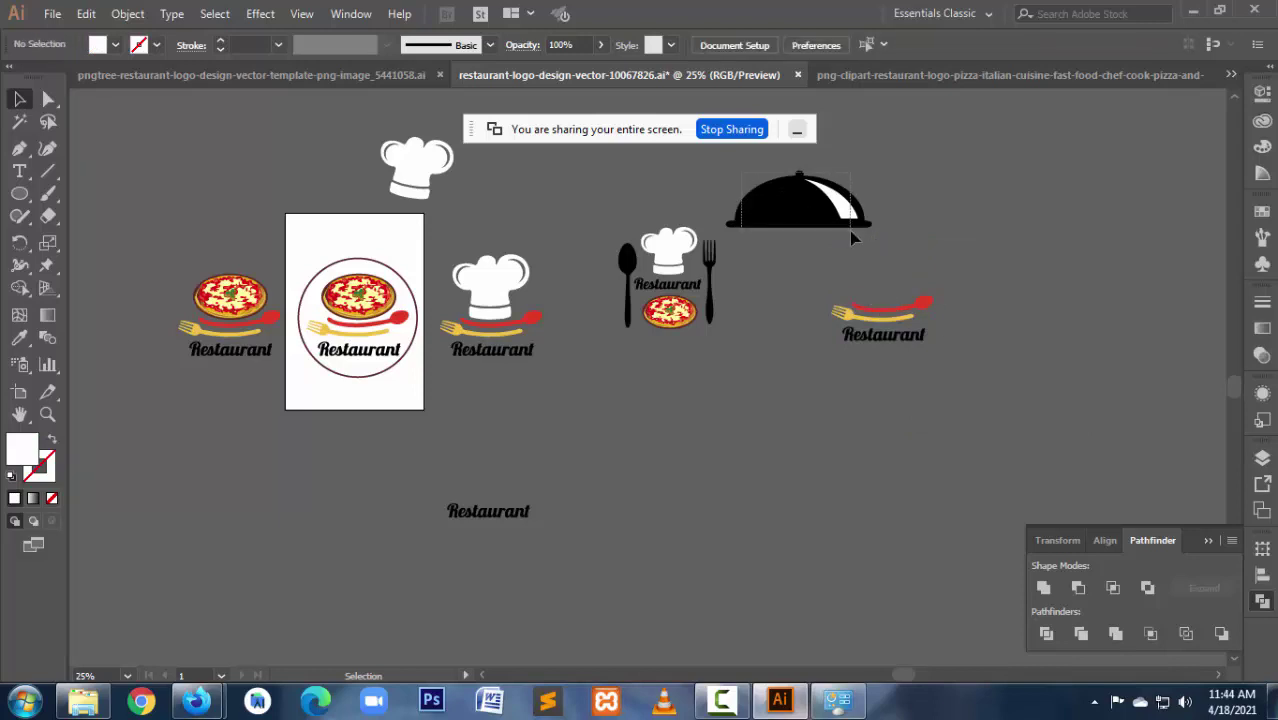
Step: Group the cloche pieces, scale them down, and set them above the spoon and fork
drag(812, 218, 852, 232)
key(ctrl+g)
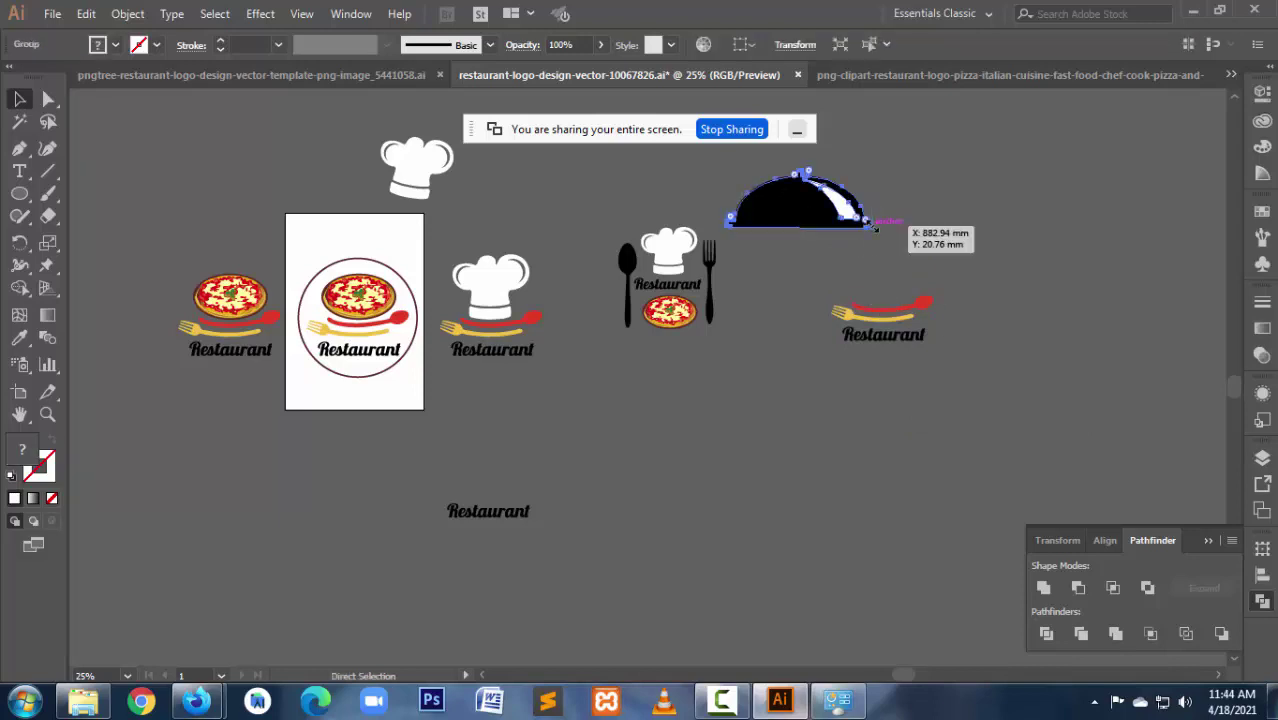
mouse_move(873, 228)
mouse_down()
mouse_move(848, 219)
mouse_move(855, 268)
mouse_move(885, 288)
mouse_up()
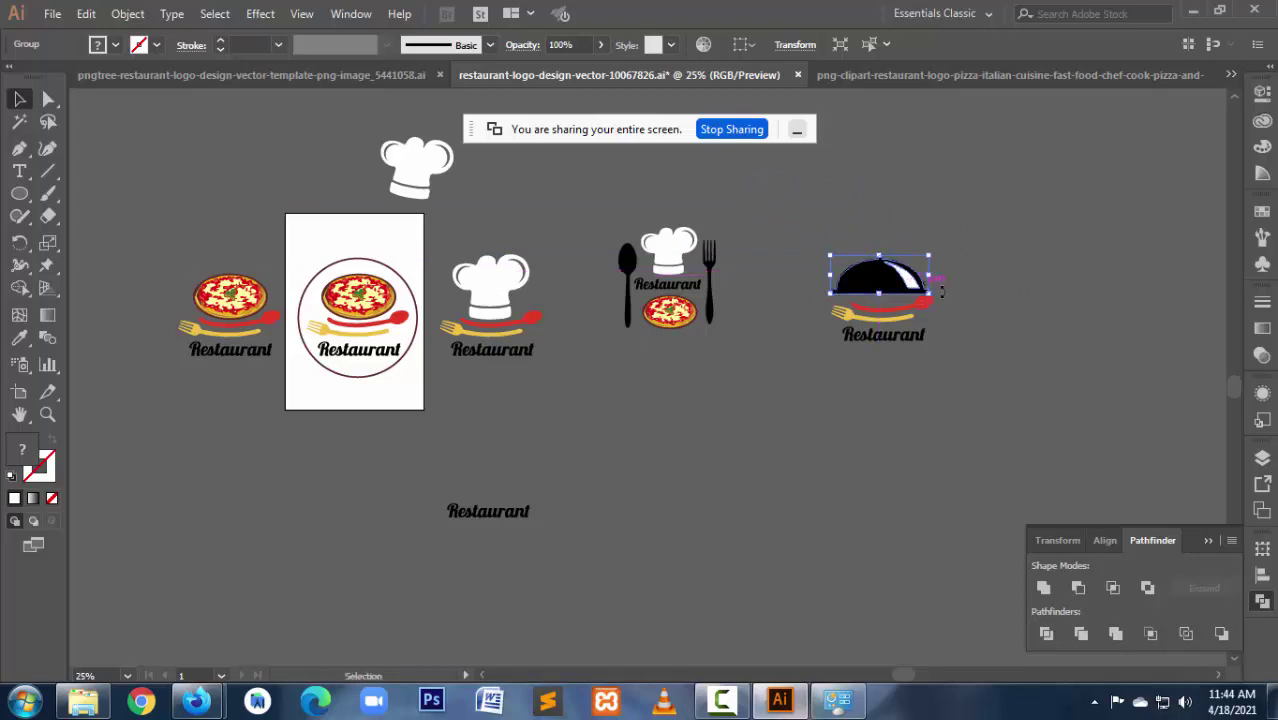
click(980, 318)
Step: Zoom out and Alt-drag a duplicate of the pizza Restaurant logo to its left
drag(793, 222, 1061, 417)
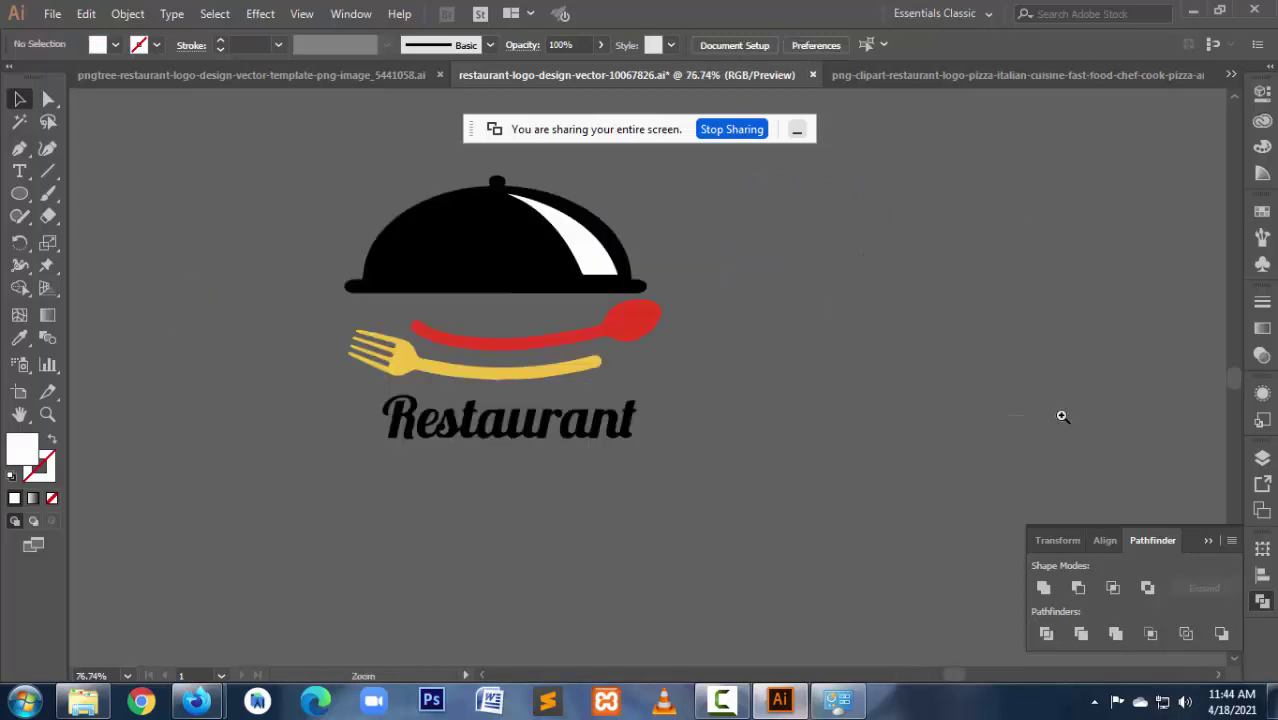
ctrl+alt+click(535, 395)
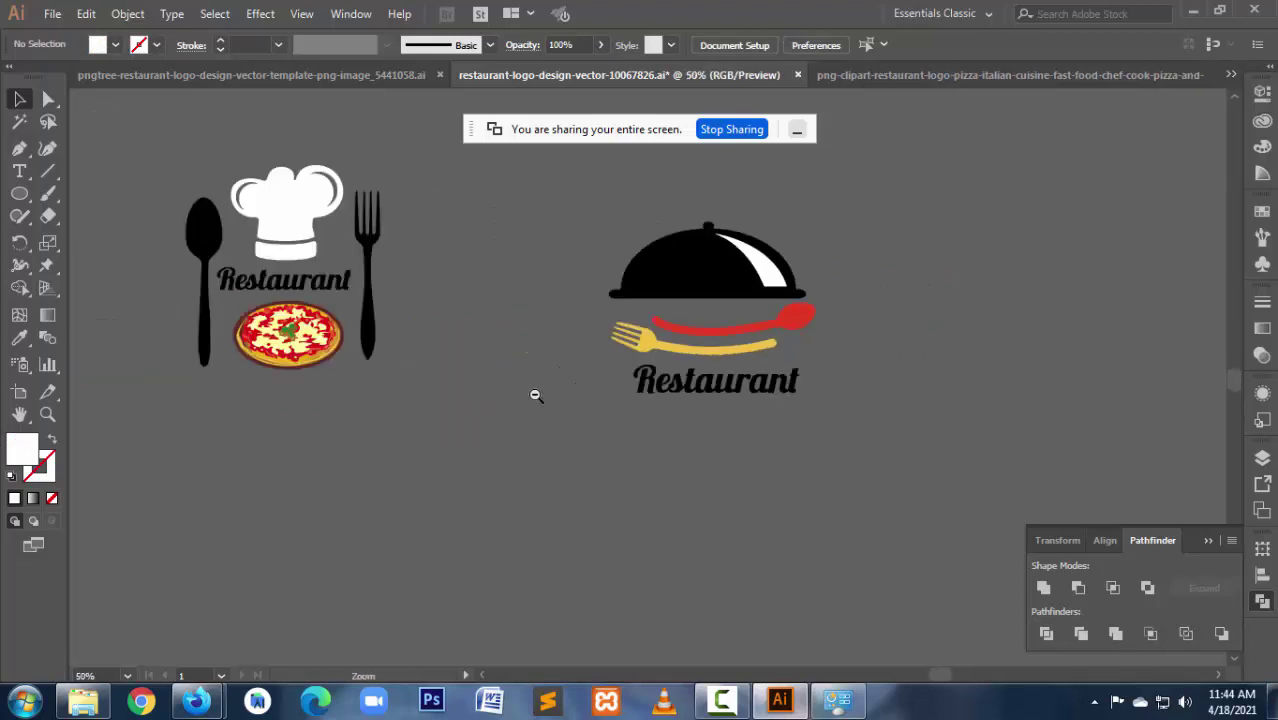
ctrl+alt+click(535, 395)
ctrl+alt+click(770, 368)
drag(519, 417, 709, 387)
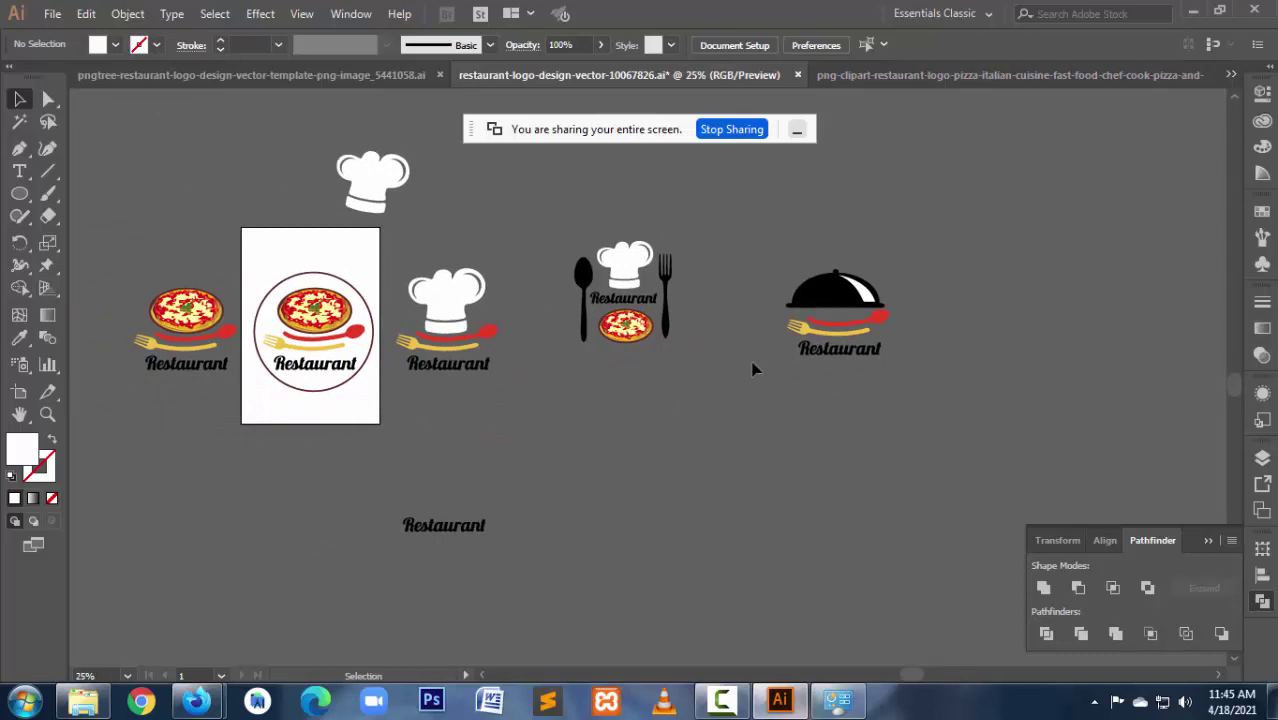
click(199, 364)
drag(228, 392, 380, 394)
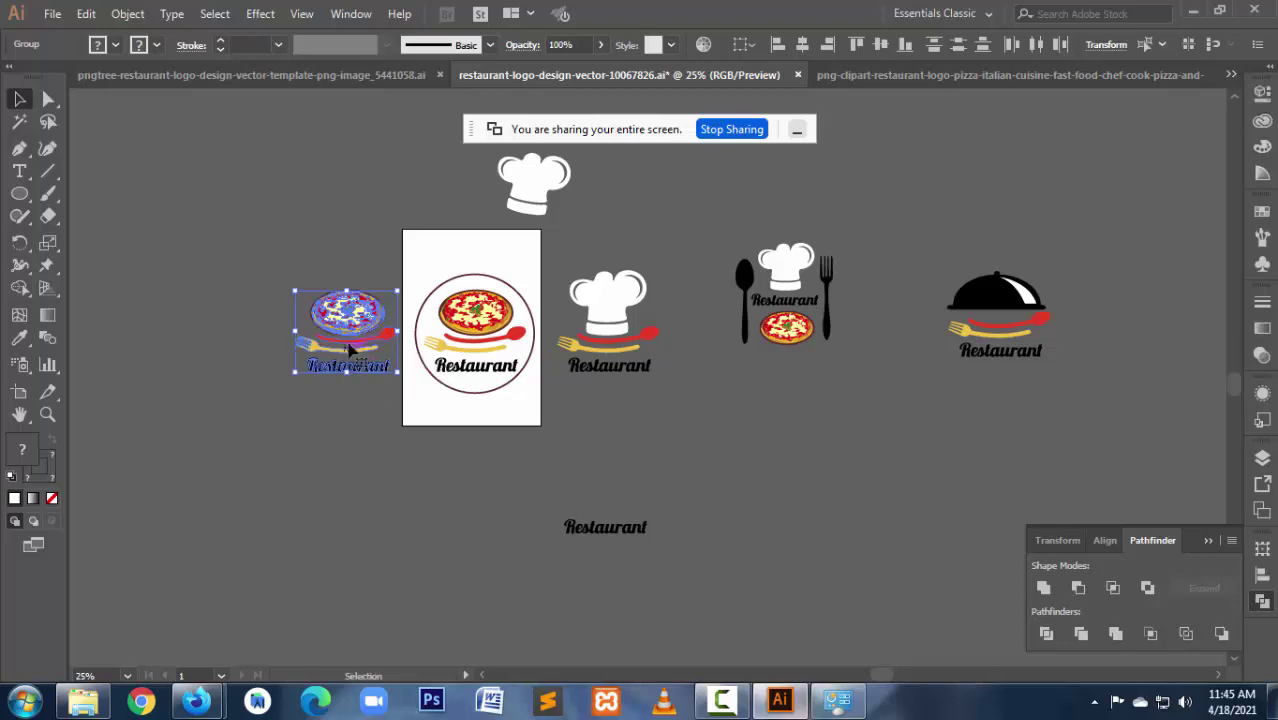
drag(349, 320, 214, 318)
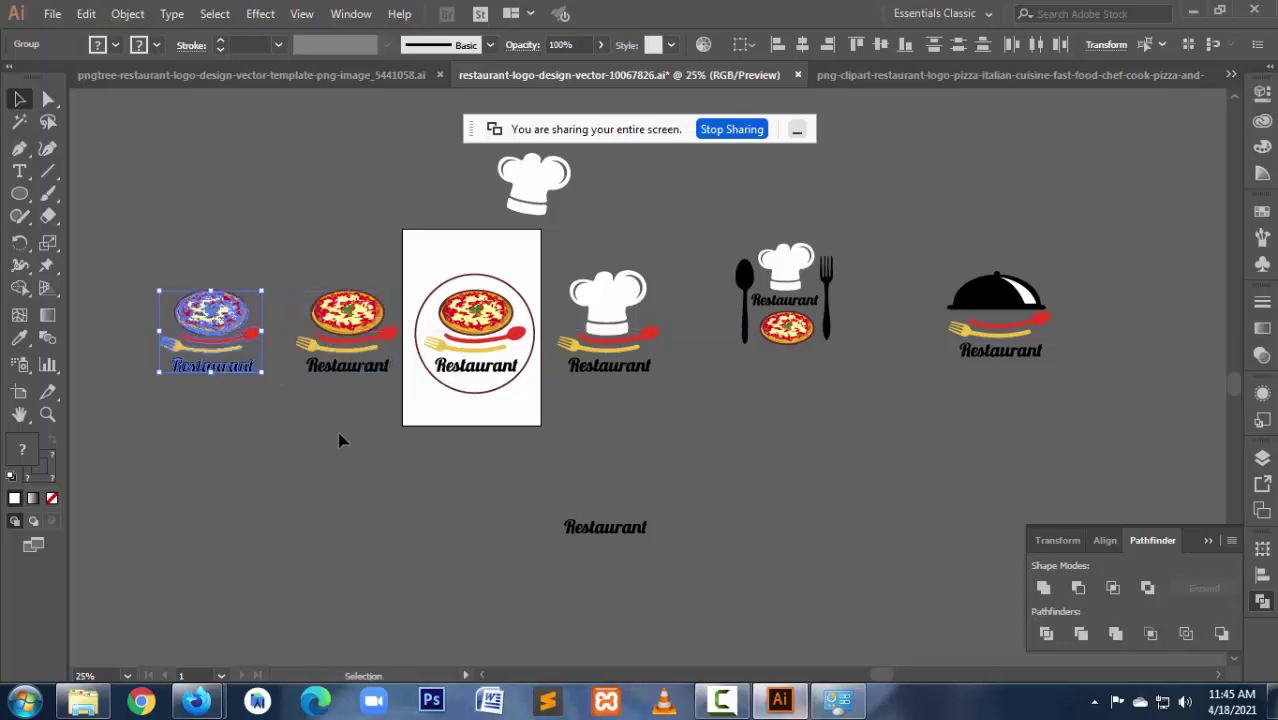
click(339, 436)
Step: Alt-drag a copy of the black cloche dome onto the leftmost pizza logo
click(1011, 302)
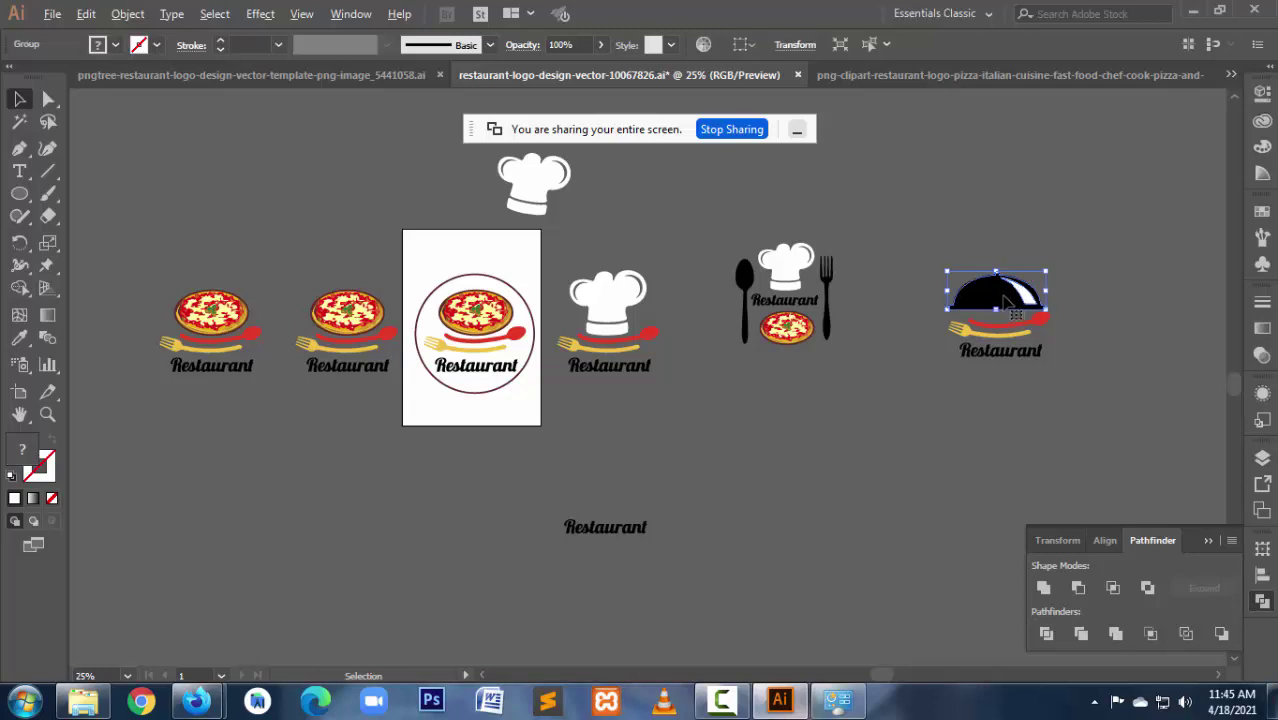
drag(1011, 302, 224, 268)
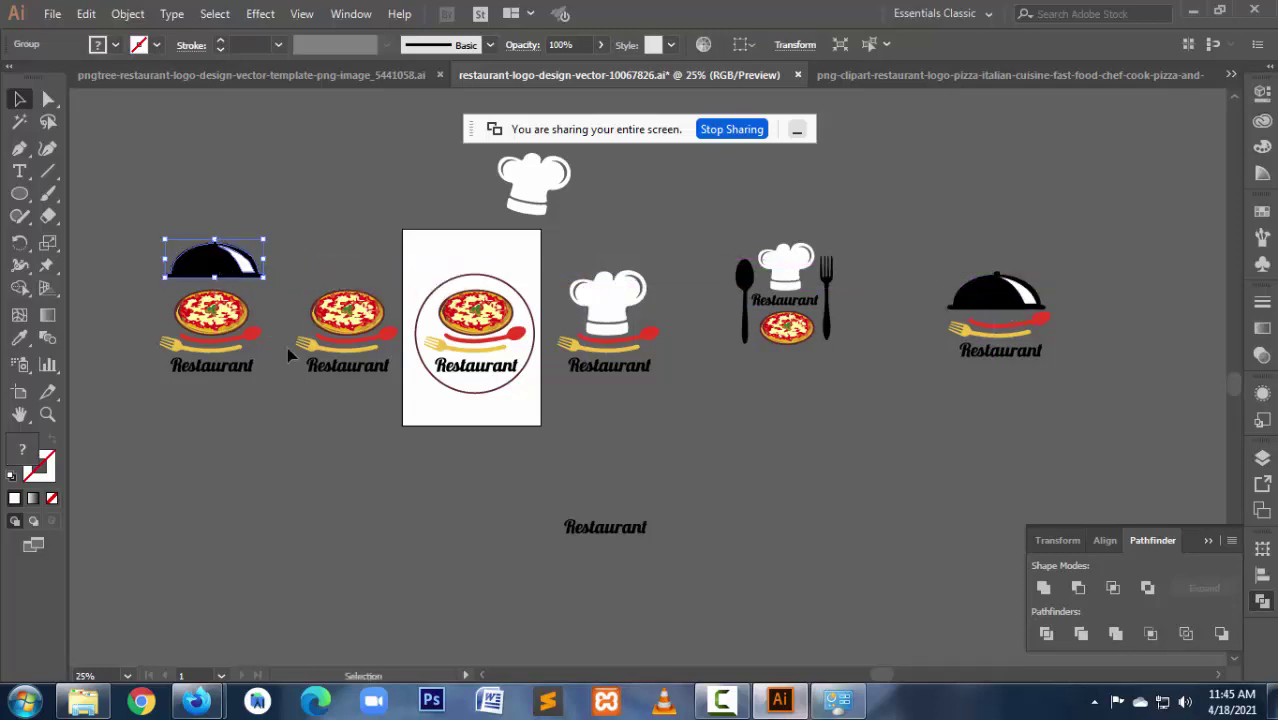
click(326, 435)
mouse_move(428, 422)
mouse_down()
mouse_move(621, 399)
mouse_move(492, 435)
mouse_up()
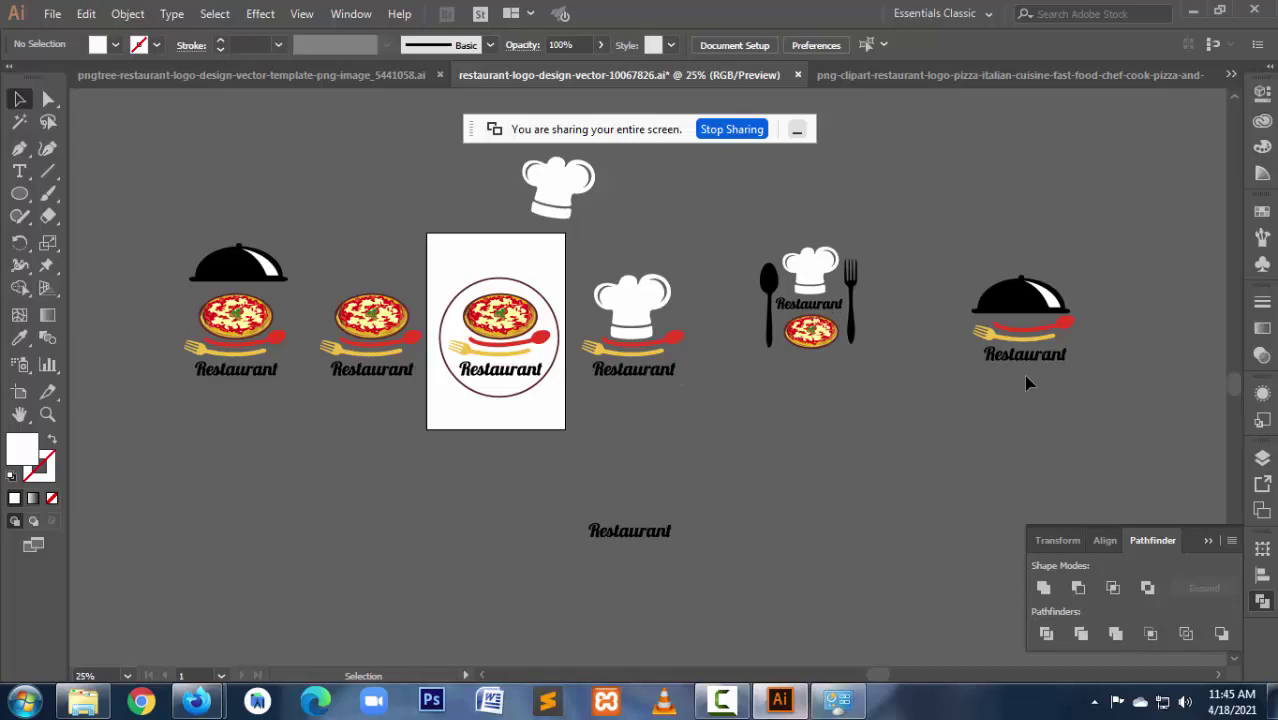
drag(760, 567, 762, 567)
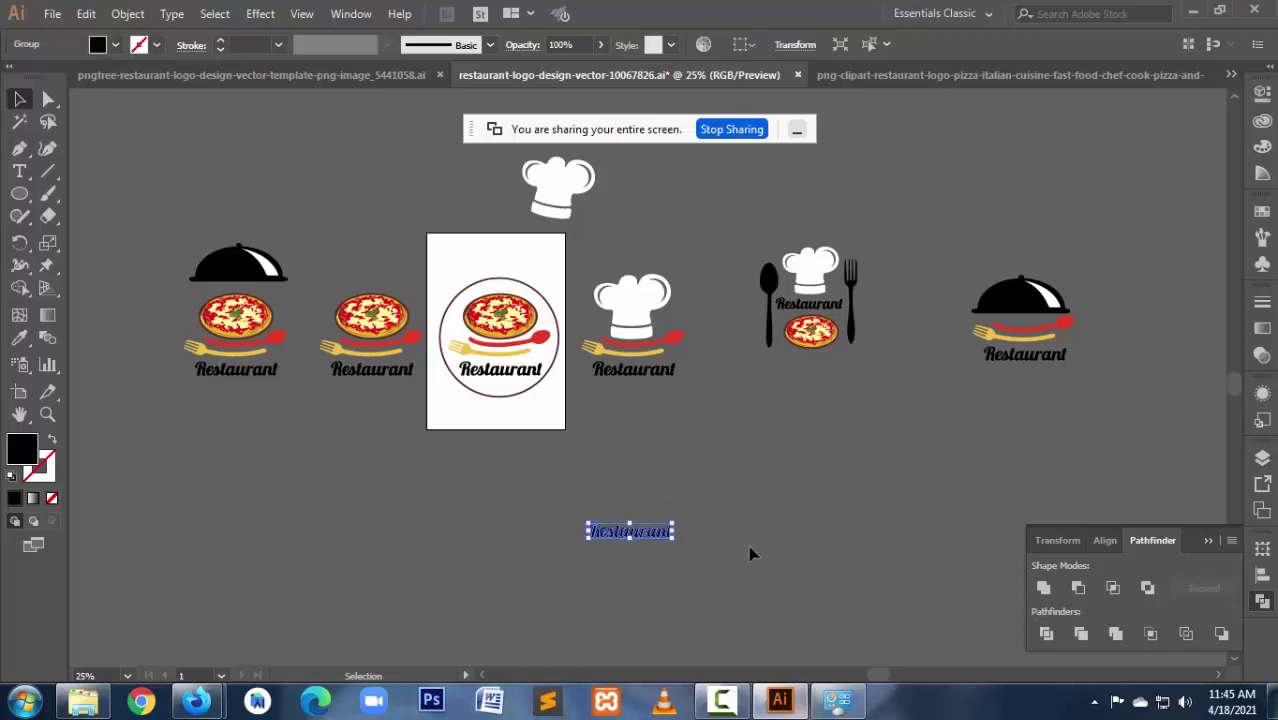
Step: Delete the stray Restaurant text and the loose chef hat
key(Delete)
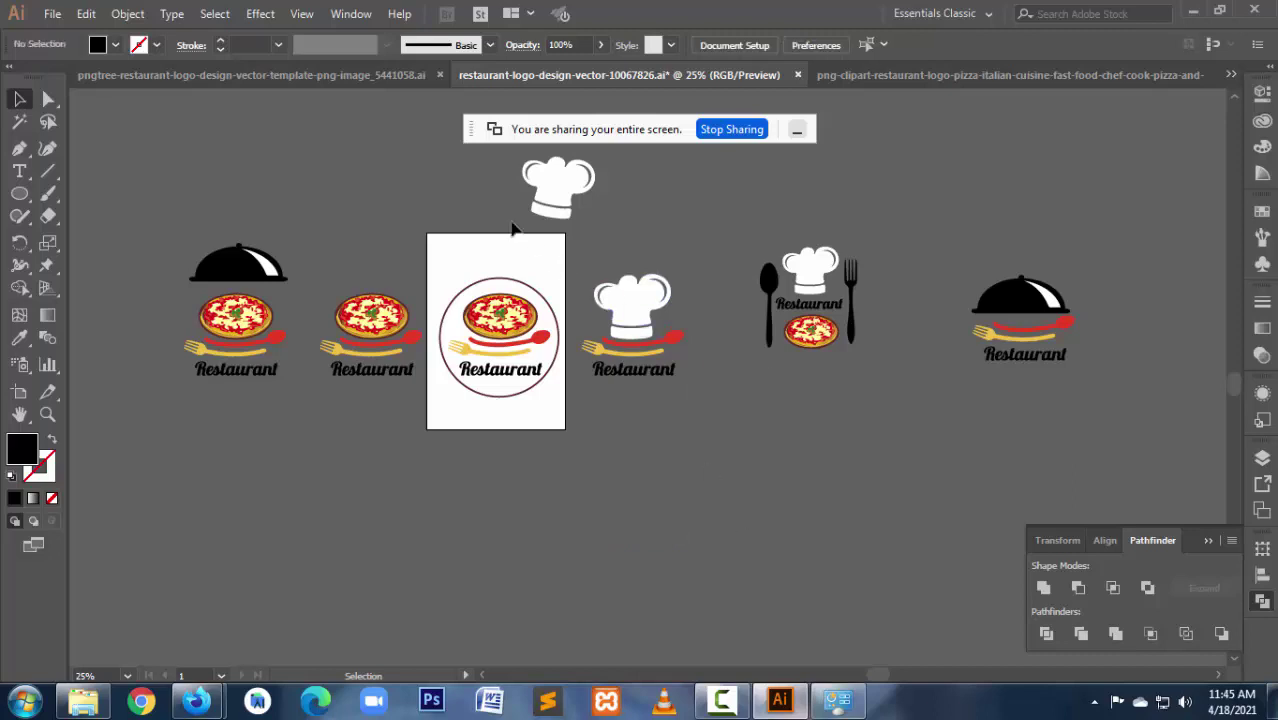
click(568, 205)
key(Delete)
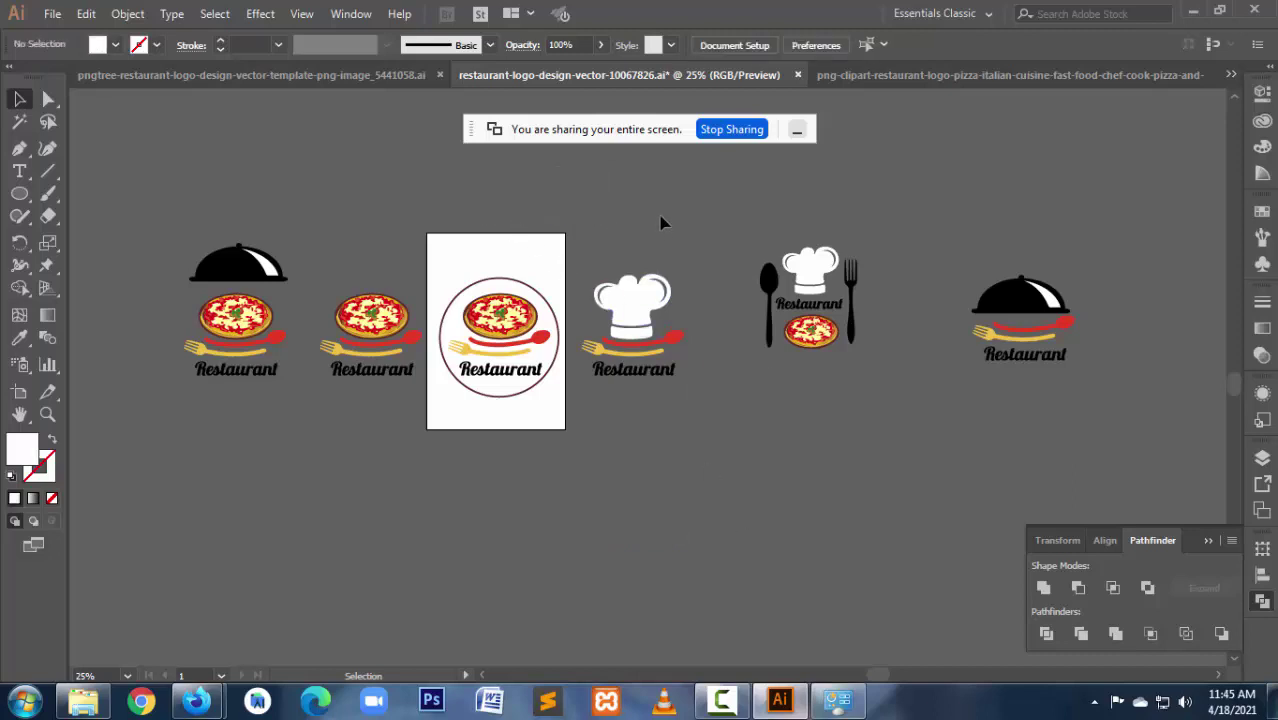
key(ctrl+minus)
key(ctrl+minus)
drag(690, 345, 638, 244)
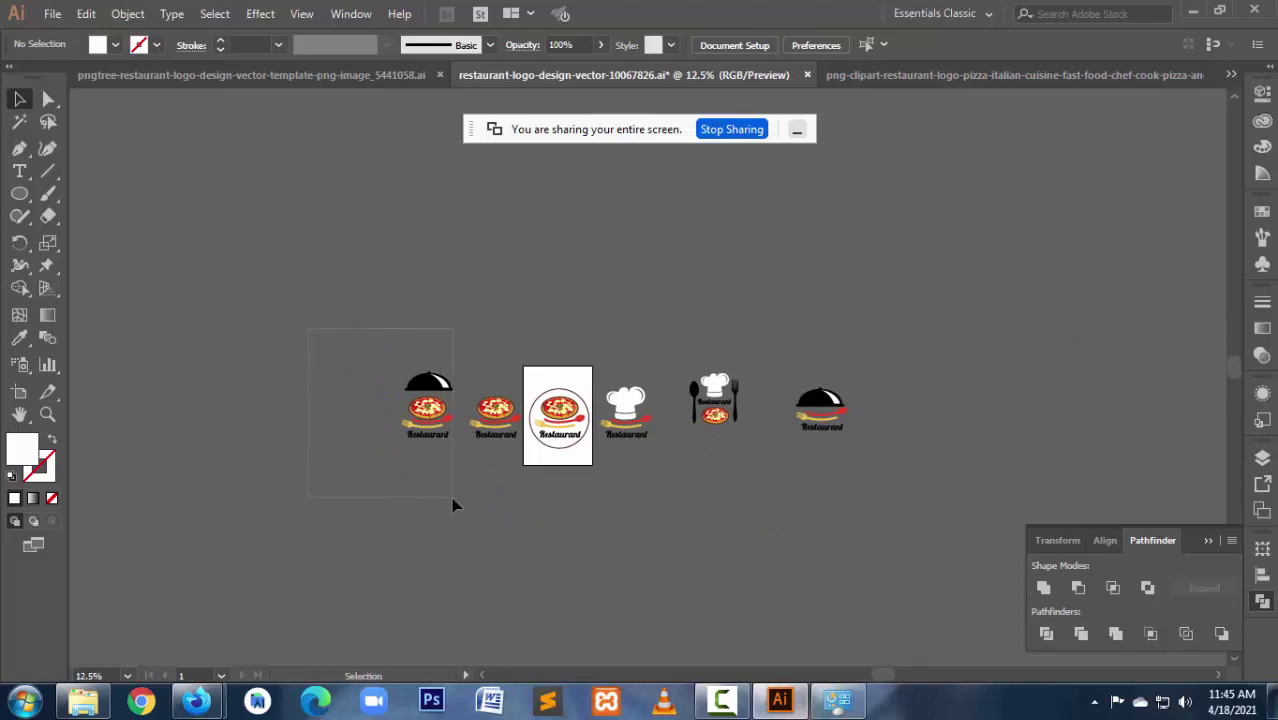
Step: Check that each logo in the row selects as a single group
drag(453, 505, 453, 505)
key(v)
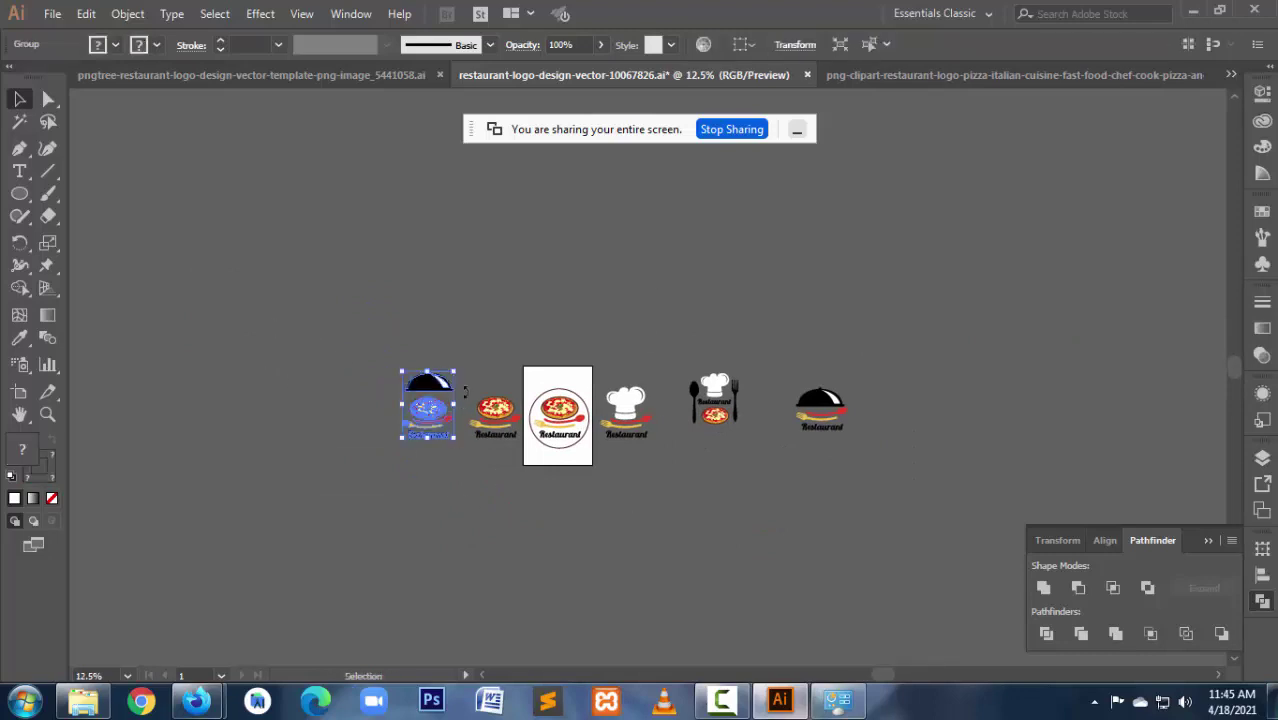
drag(516, 460, 522, 469)
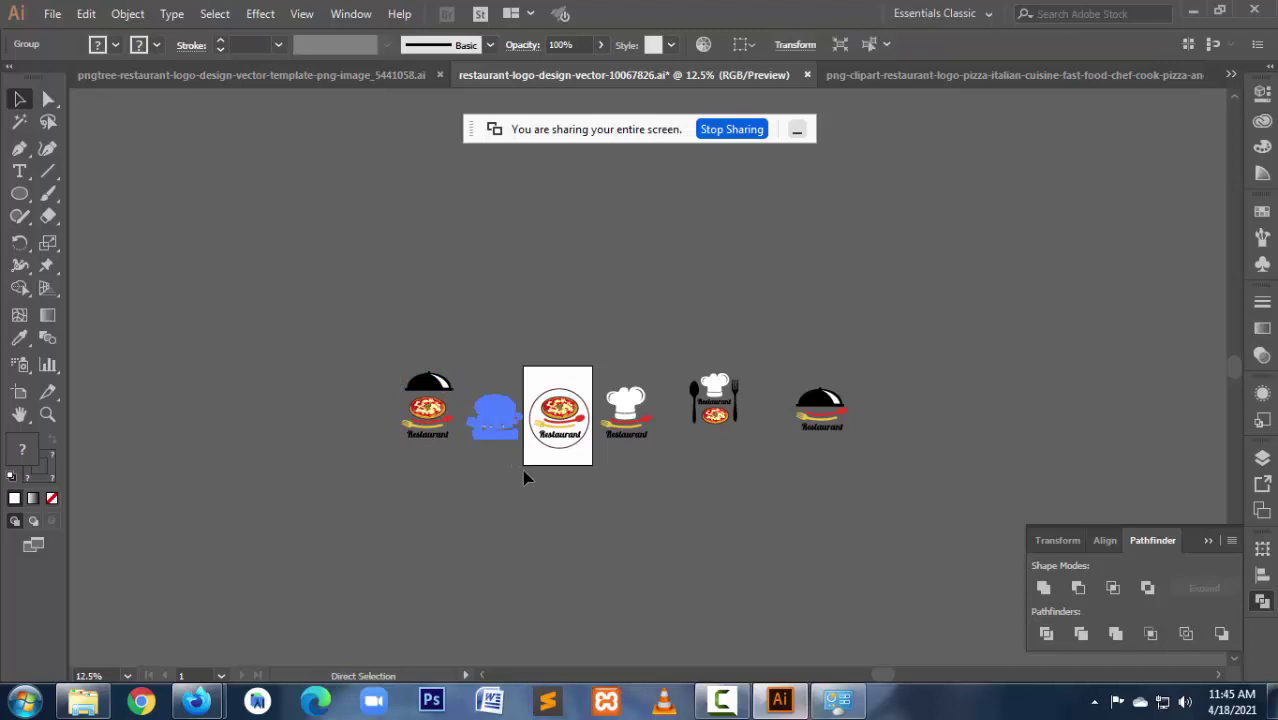
ctrl+click(590, 455)
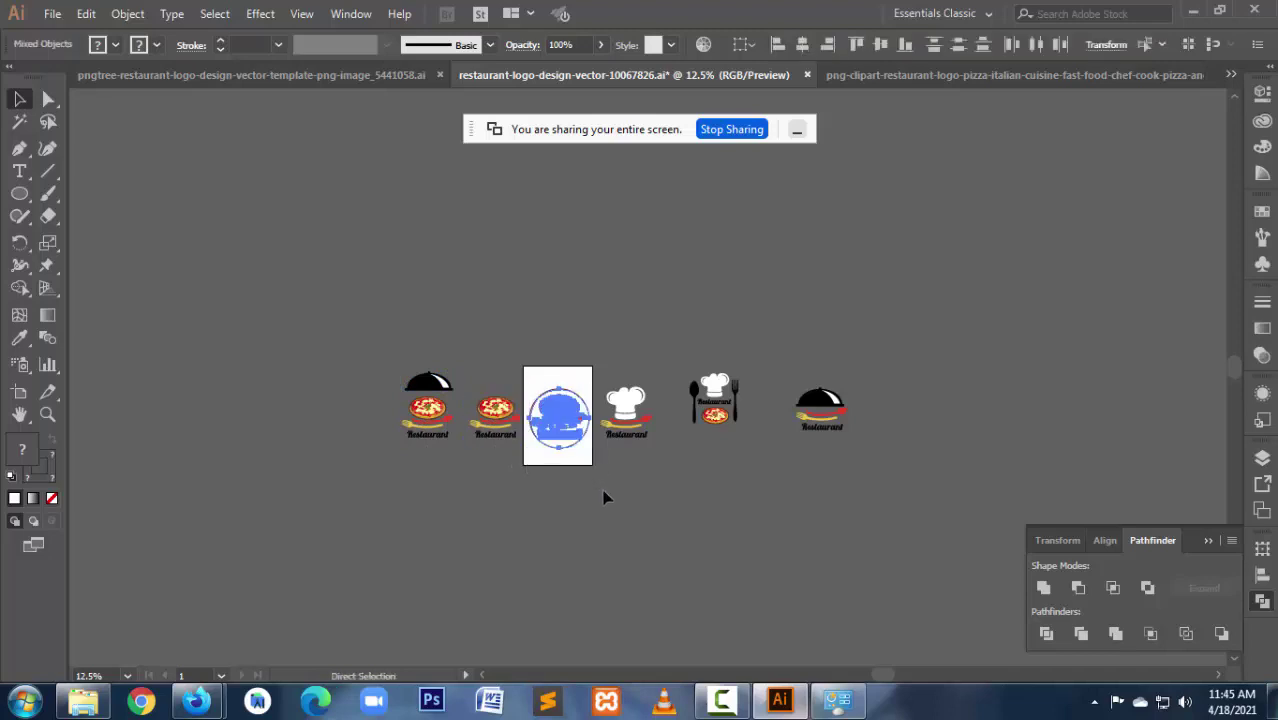
click(603, 497)
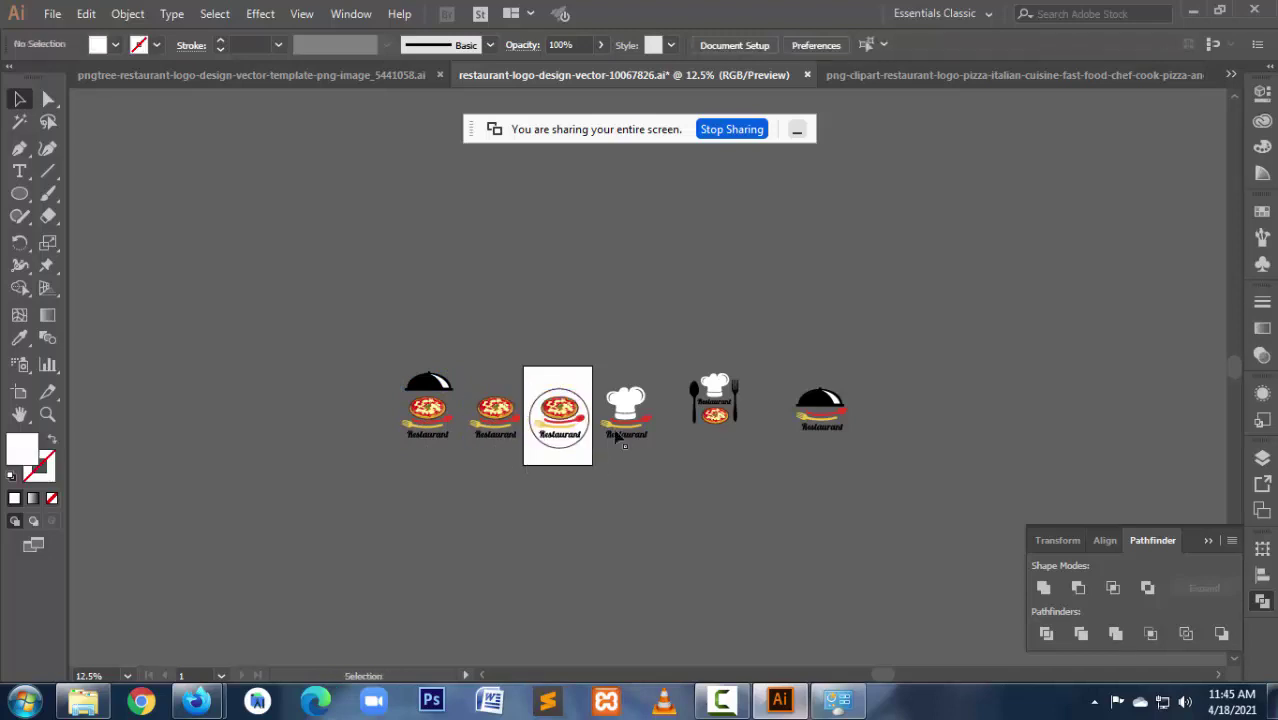
click(658, 478)
click(684, 459)
click(740, 447)
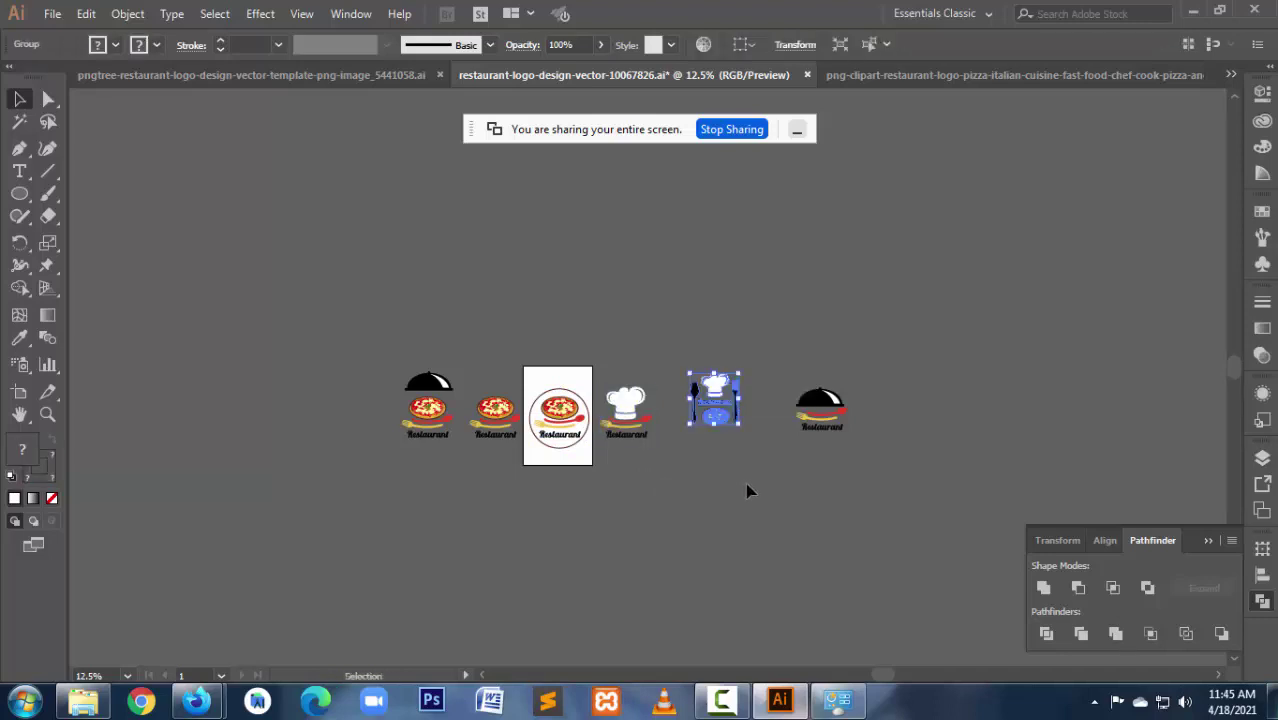
click(747, 488)
drag(785, 358, 884, 479)
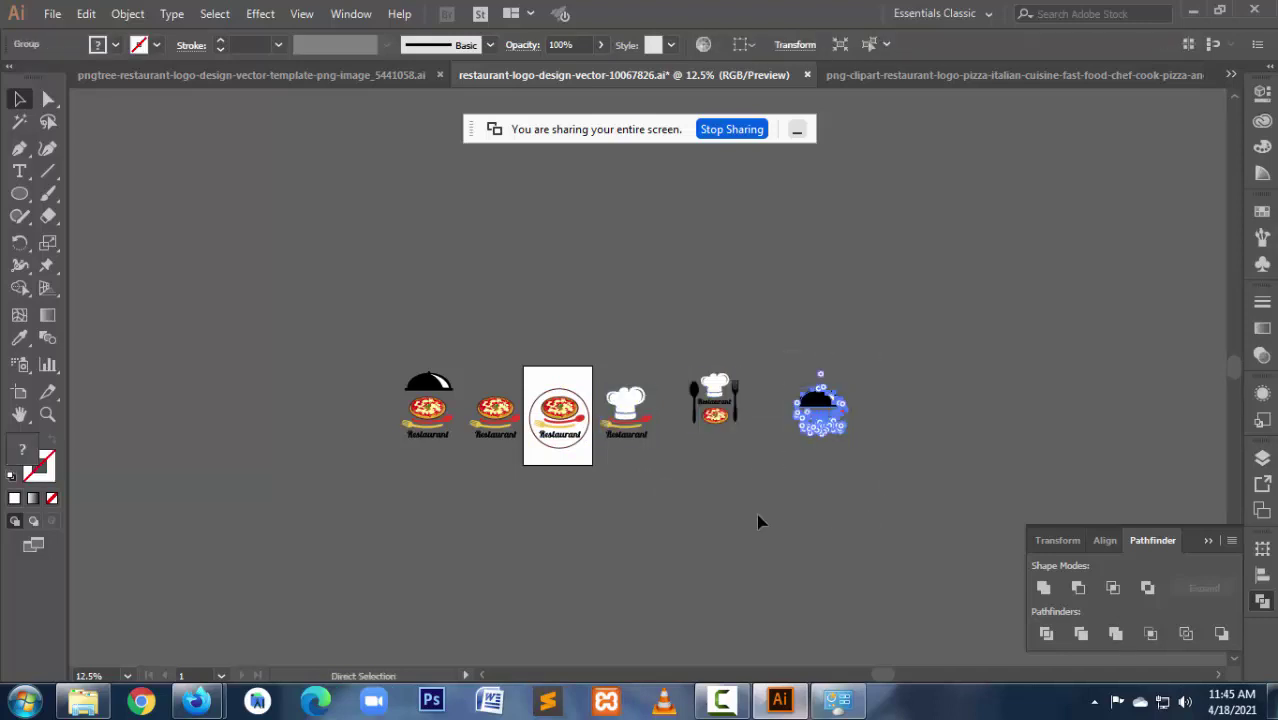
click(651, 521)
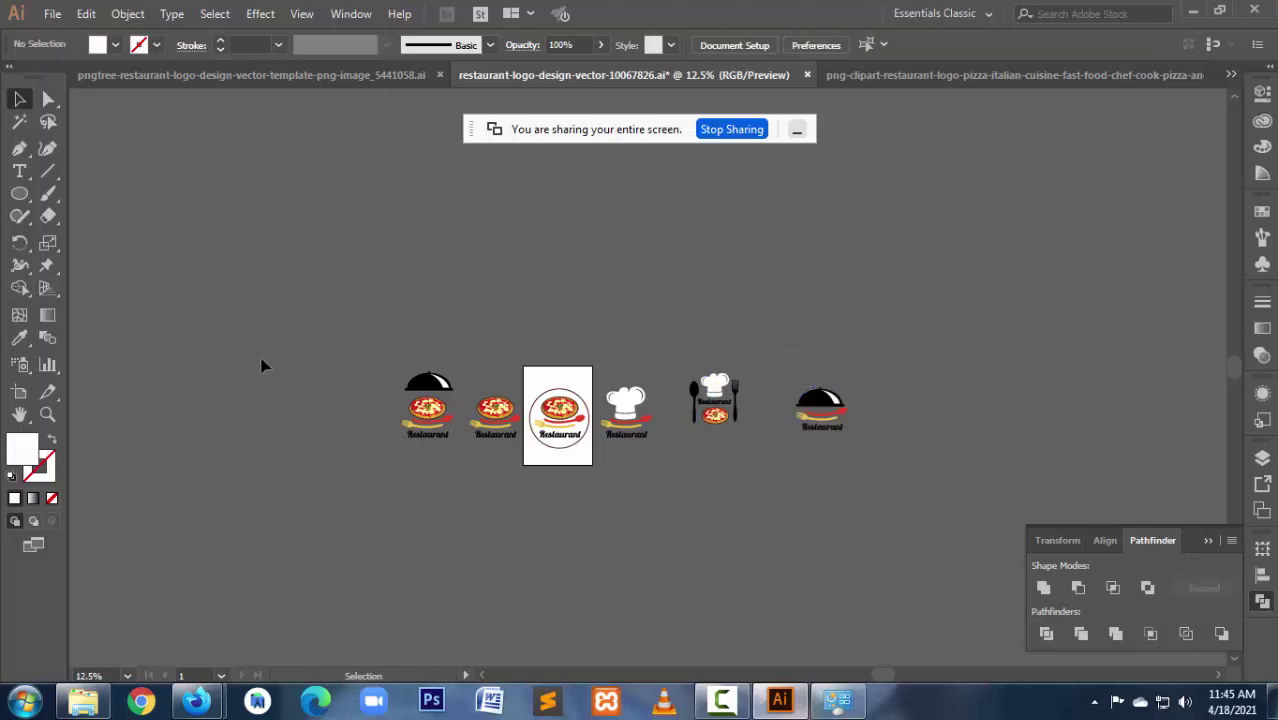
Step: Select all logos and align them to Vertical Align Center
key(ctrl+a)
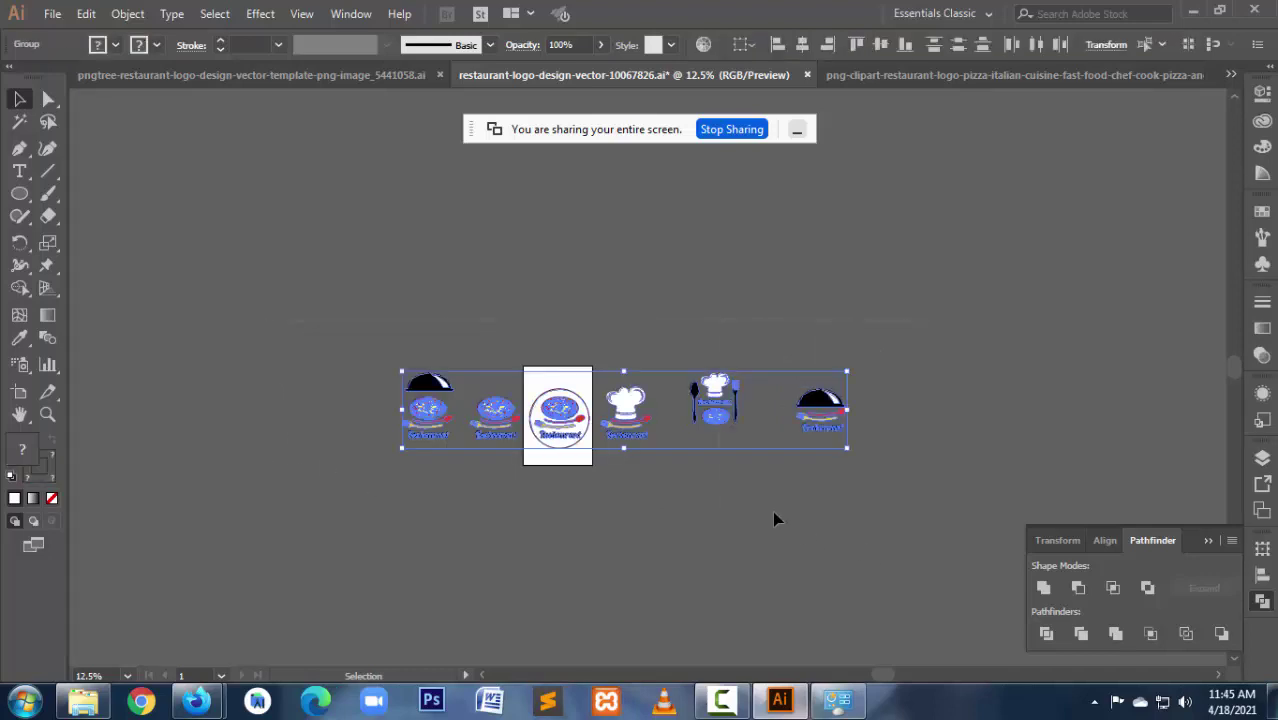
click(883, 49)
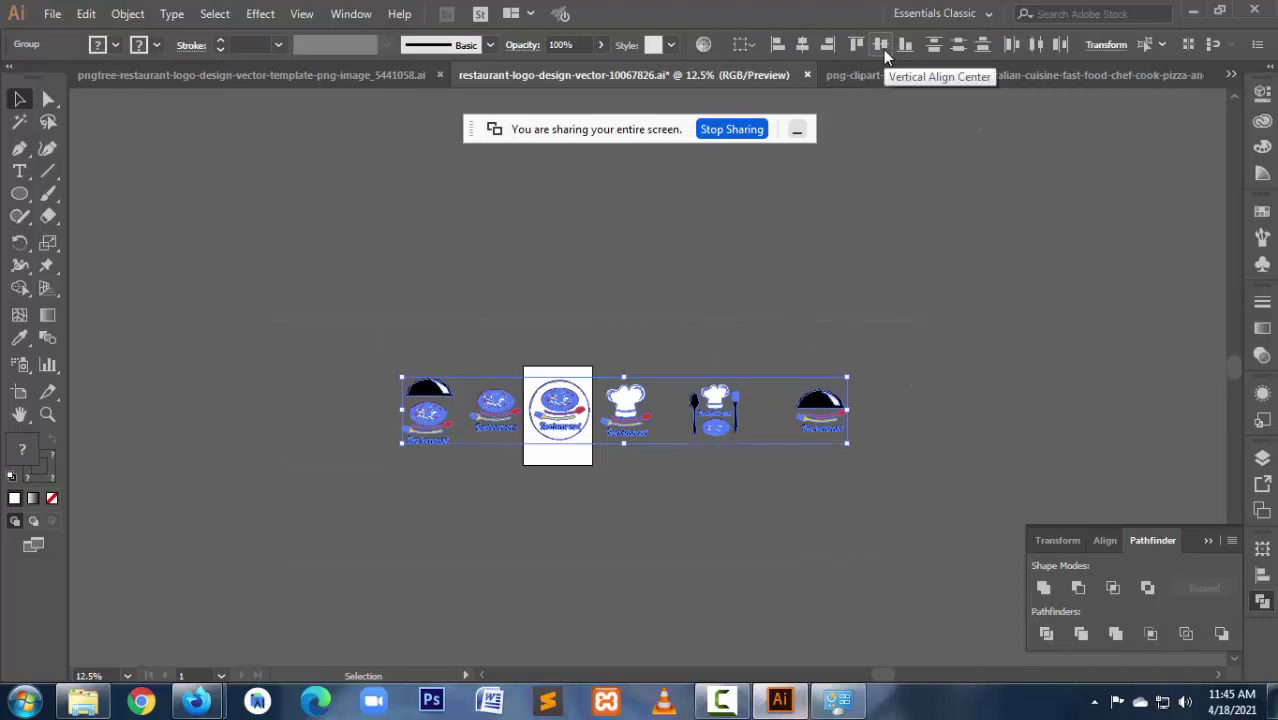
click(702, 255)
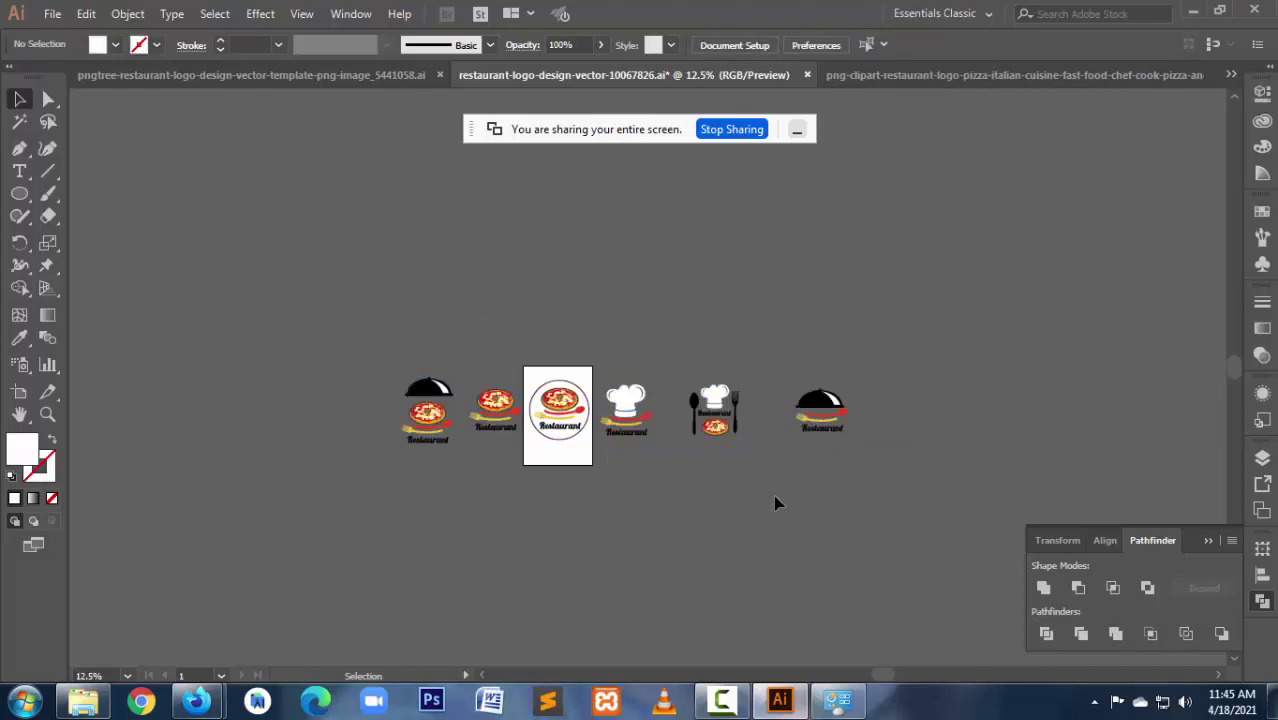
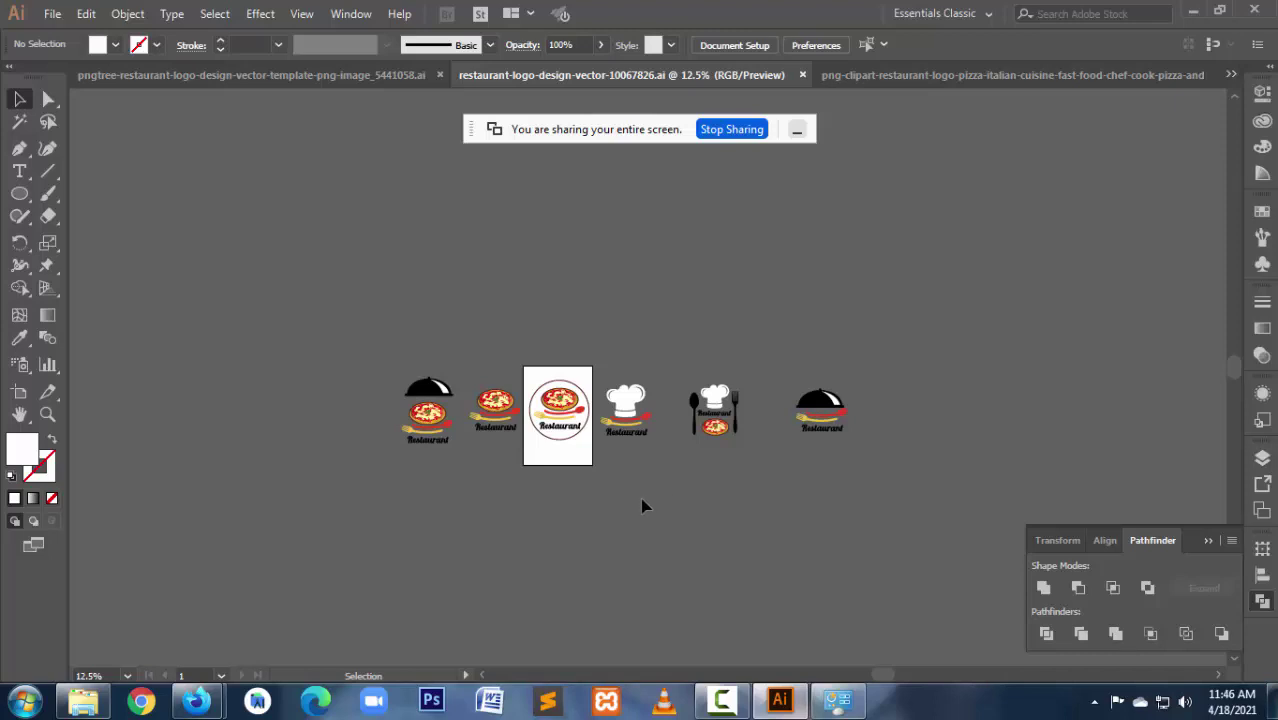
Step: Zoom in on the circular logo's Restaurant lettering
key(ctrl+space)
drag(532, 392, 634, 465)
alt+scroll(635, 466, down, 5)
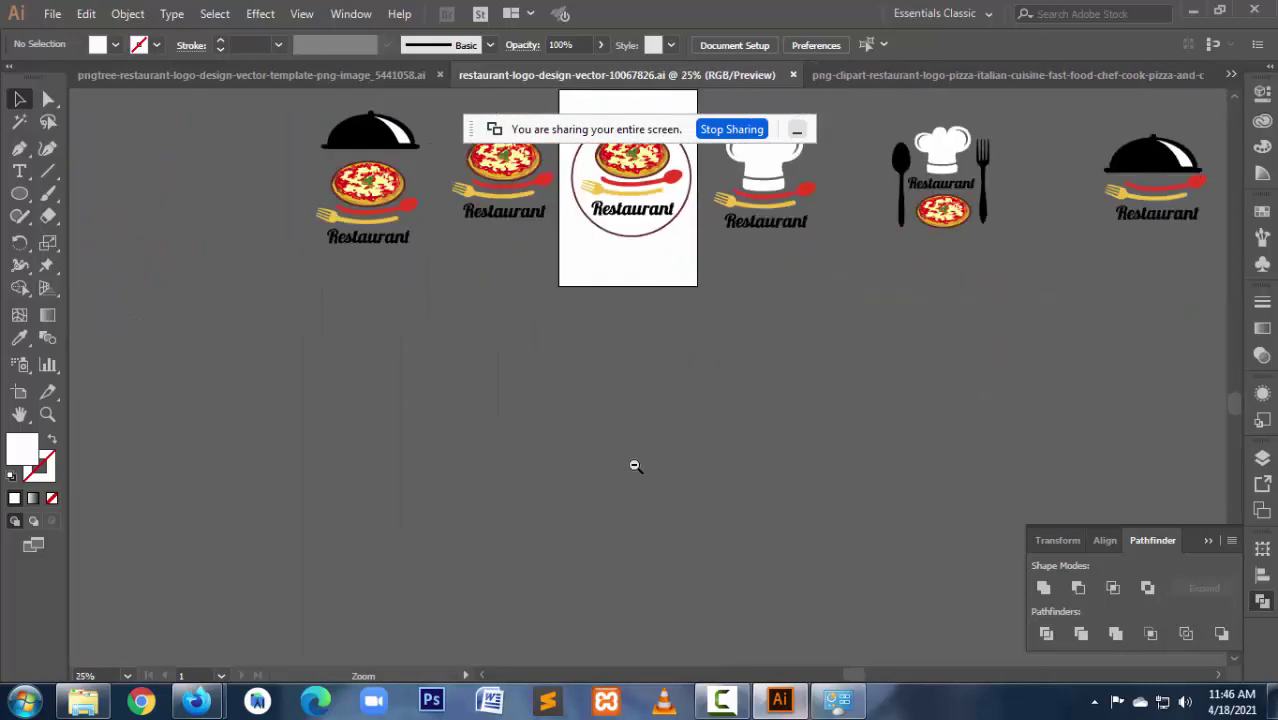
drag(653, 316, 654, 476)
key(ctrl+space)
drag(608, 358, 722, 414)
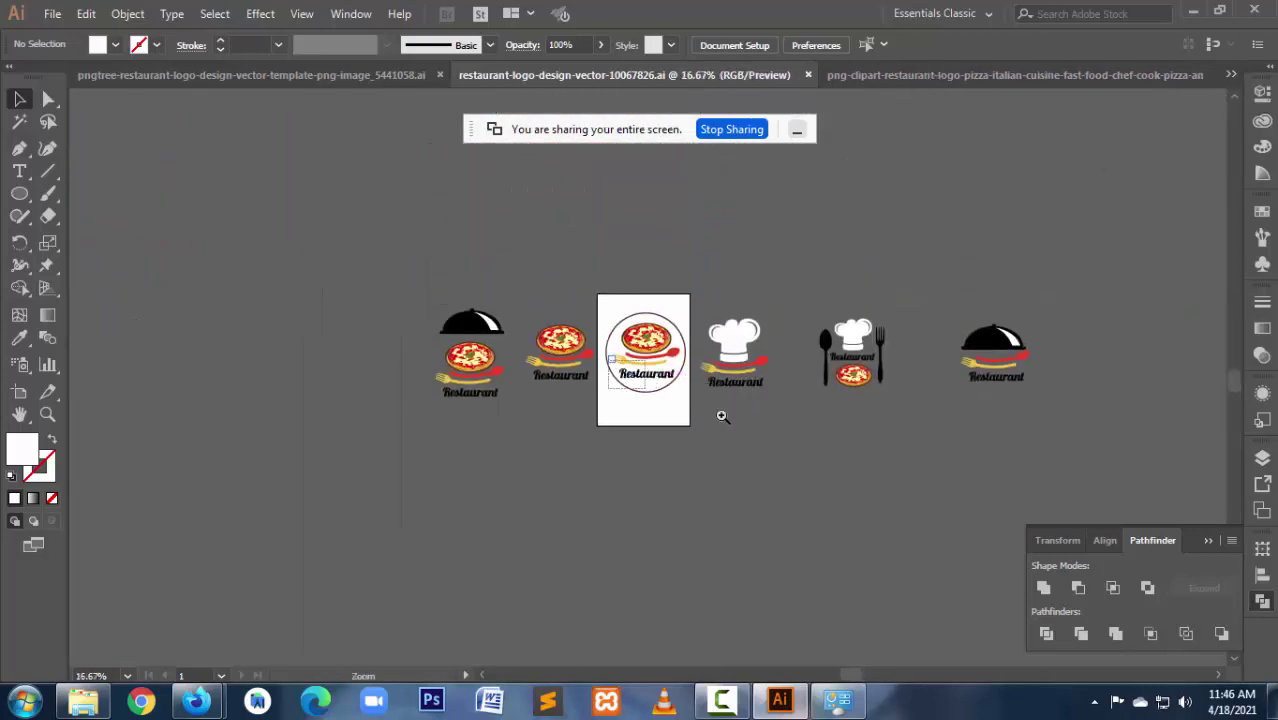
alt+scroll(283, 255, down, 5)
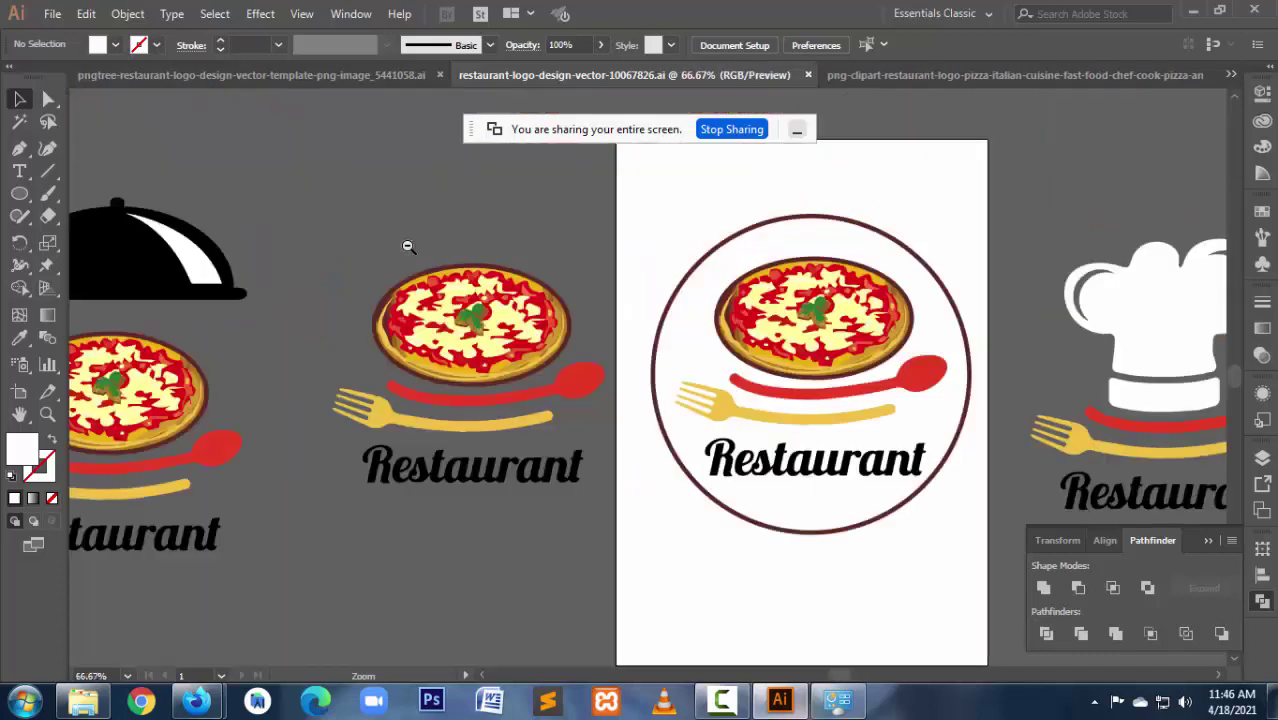
alt+scroll(849, 507, down, 2)
alt+scroll(867, 519, down, 1)
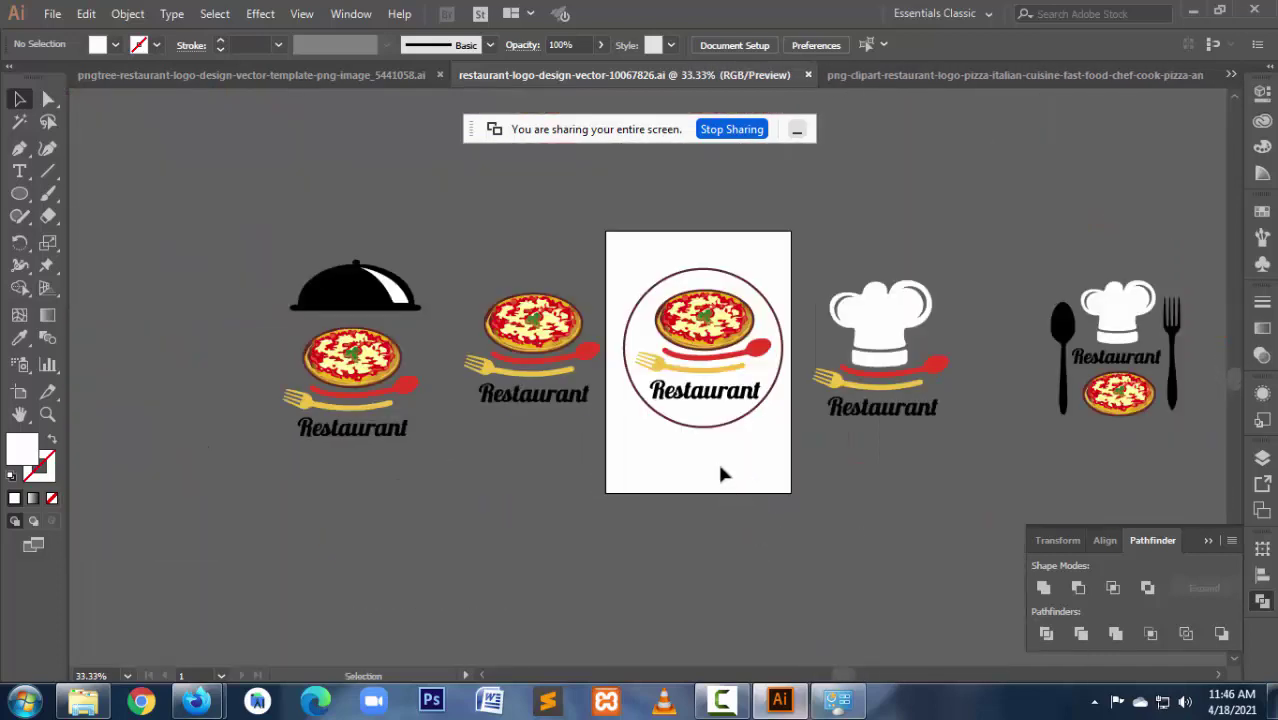
Step: Isolate the circular logo group and paste a copy of its spoon, fork and Restaurant lettering
click(694, 404)
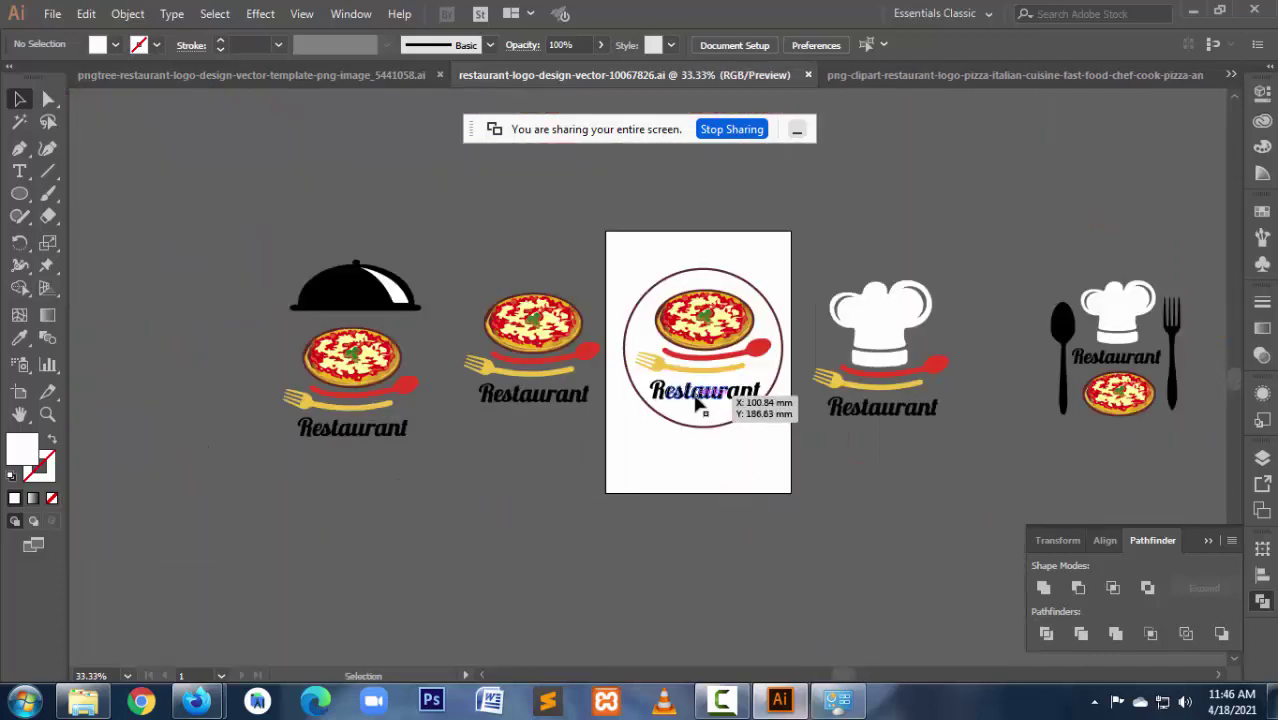
click(764, 527)
click(697, 395)
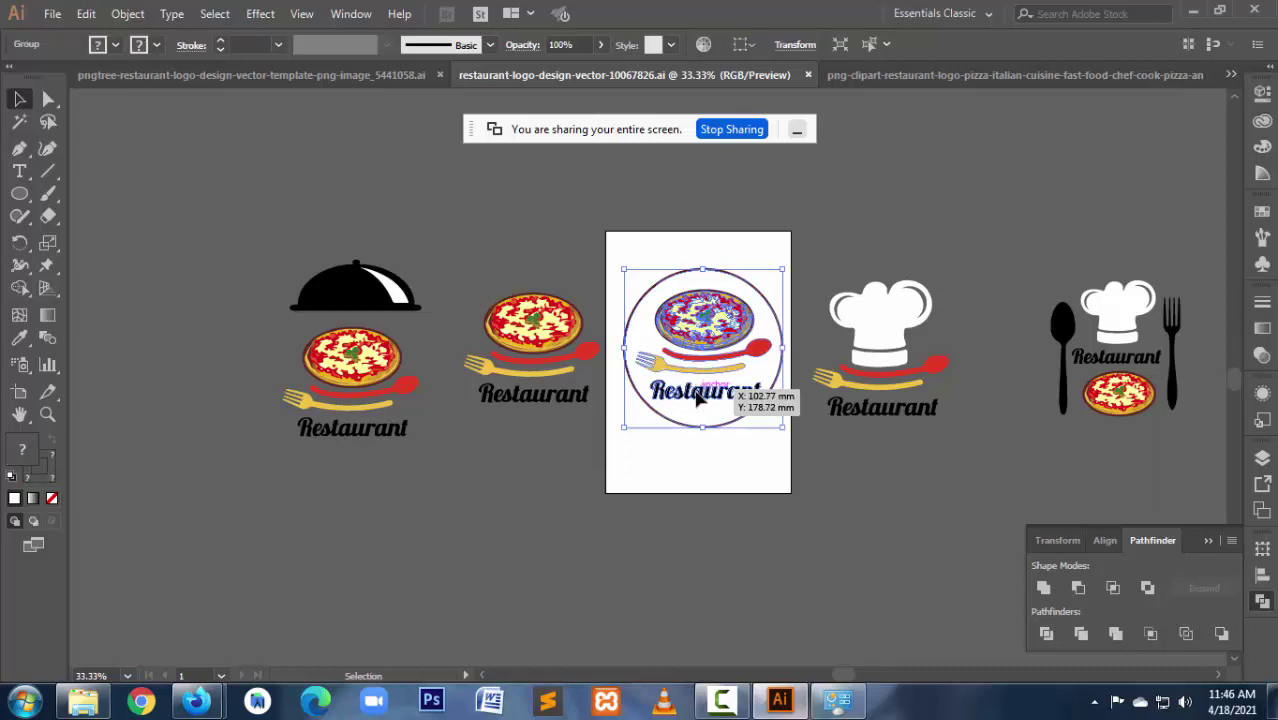
double_click(704, 400)
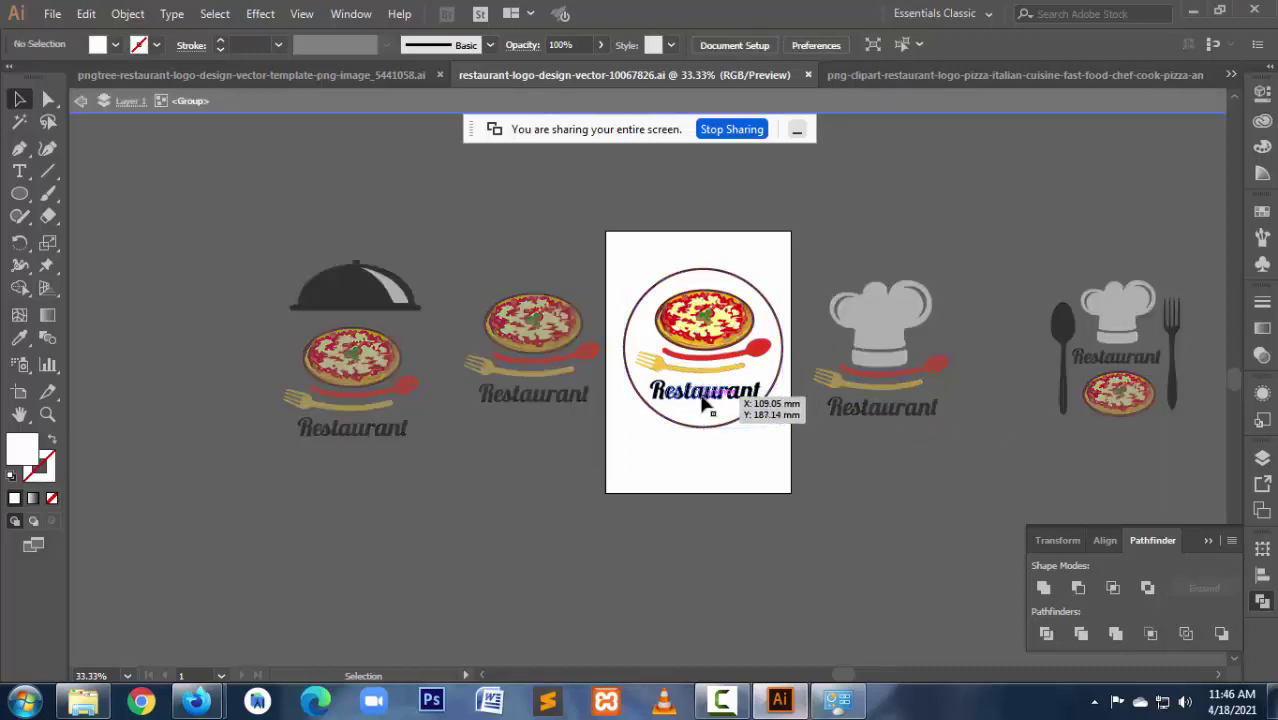
click(775, 516)
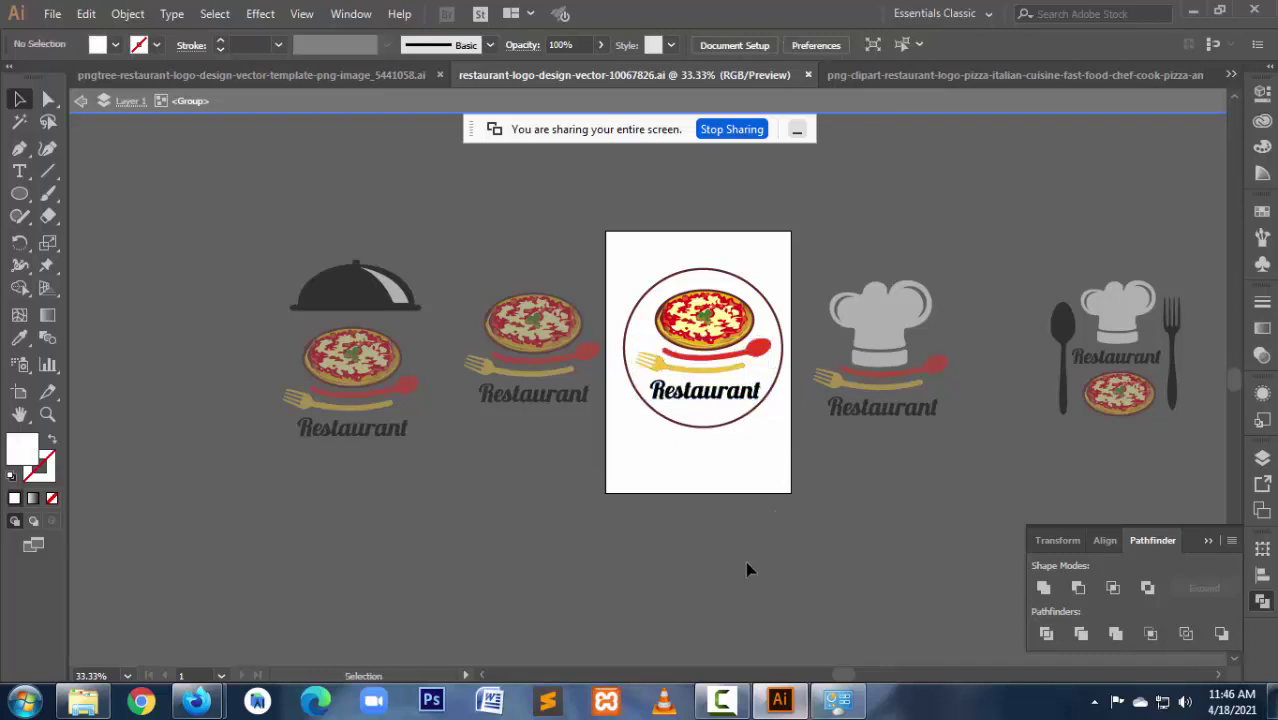
double_click(691, 574)
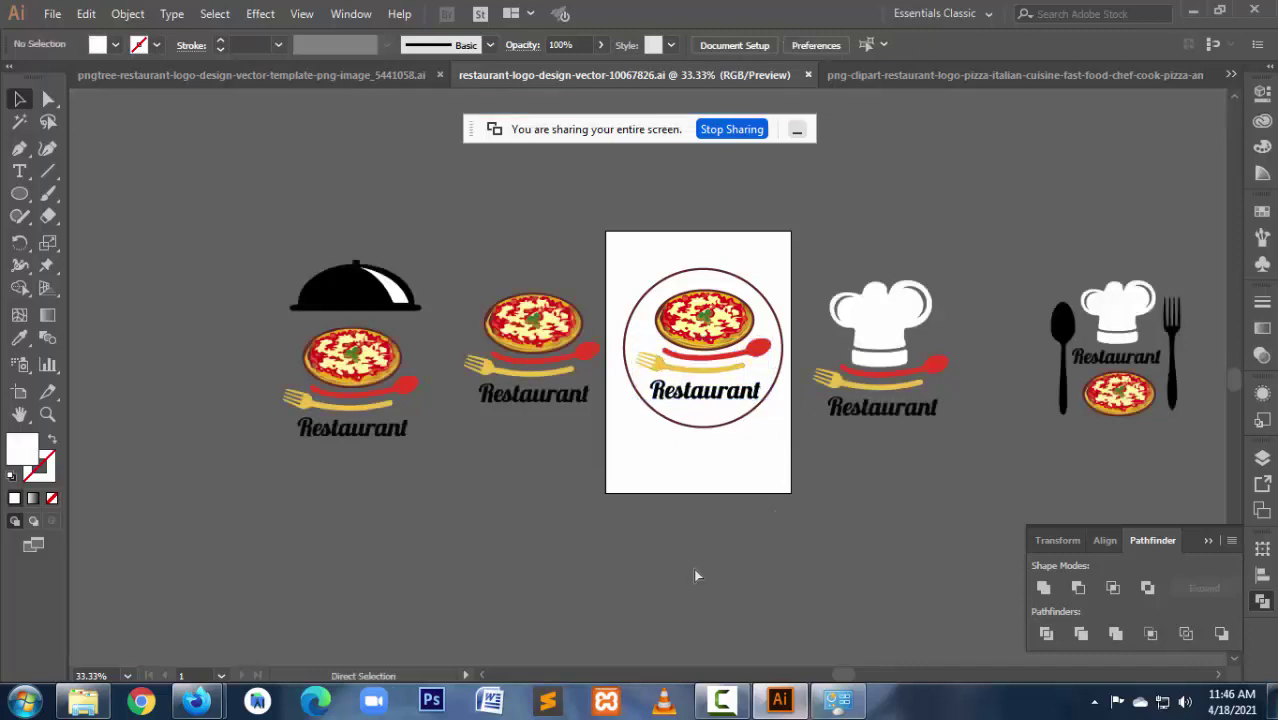
key(ctrl+v)
Step: Move the pasted copy to the artboard bottom and delete the circular logo
drag(655, 400, 684, 510)
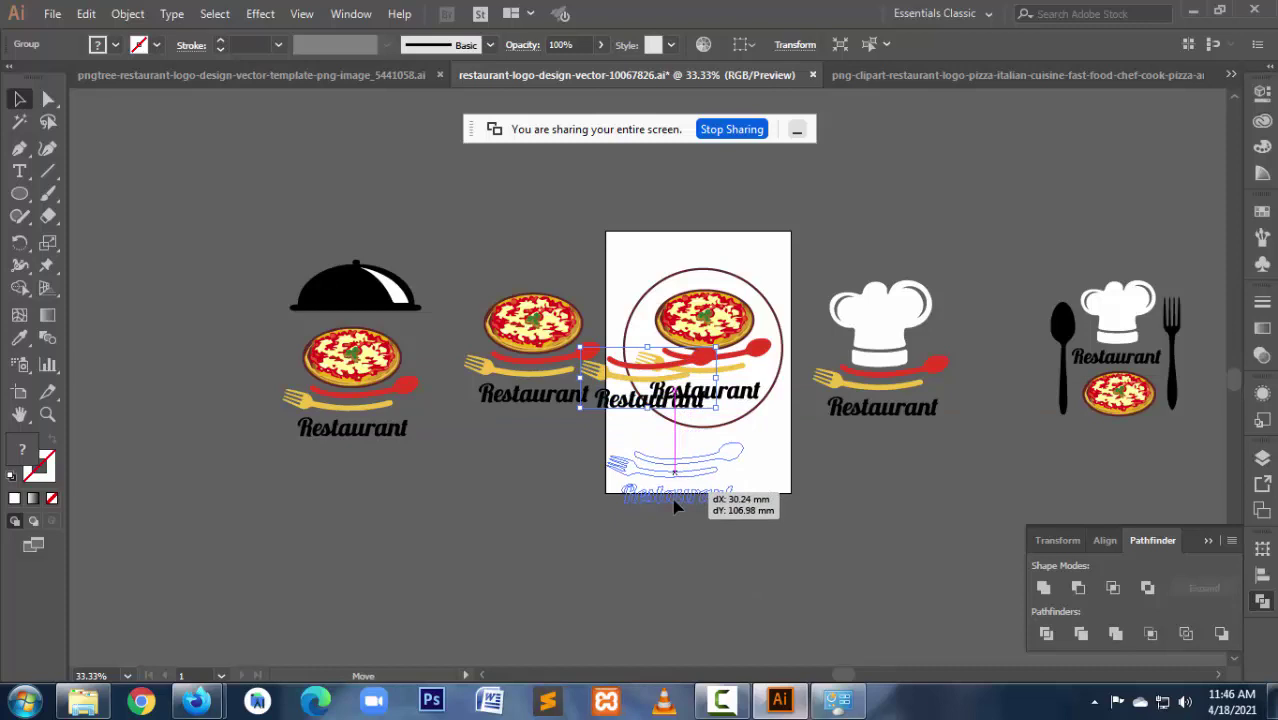
click(818, 533)
drag(612, 239, 795, 436)
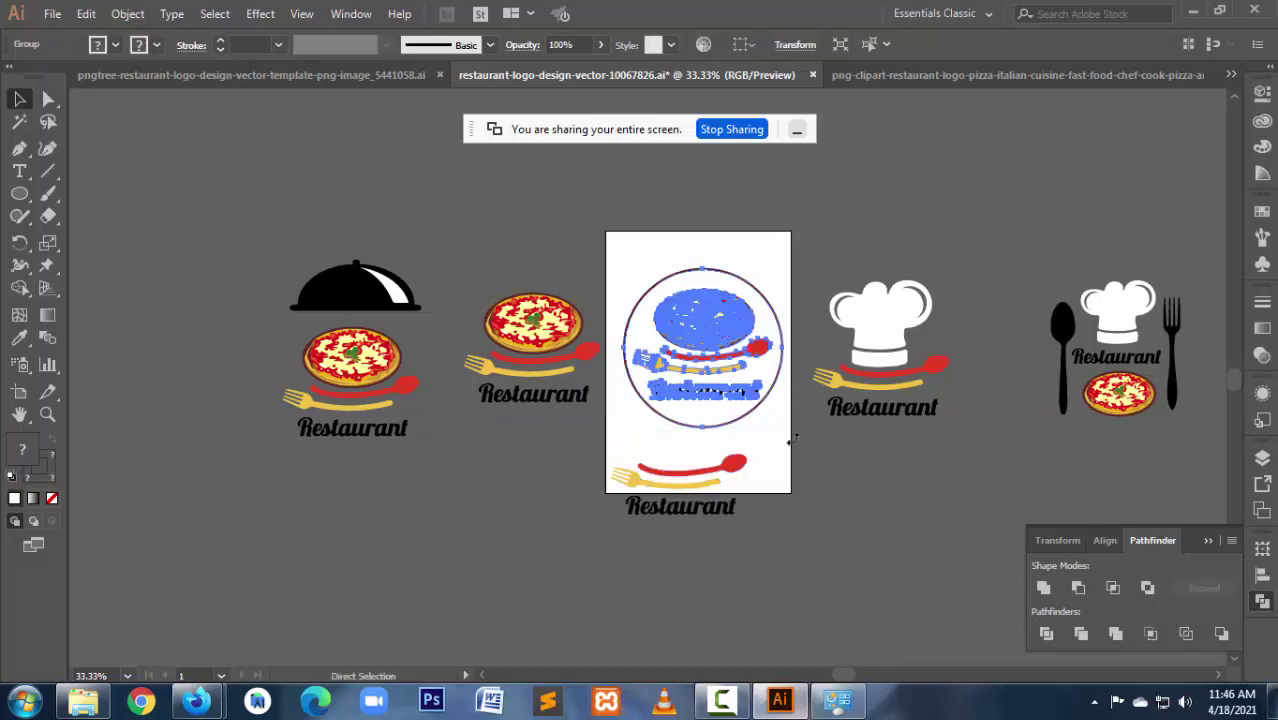
key(Delete)
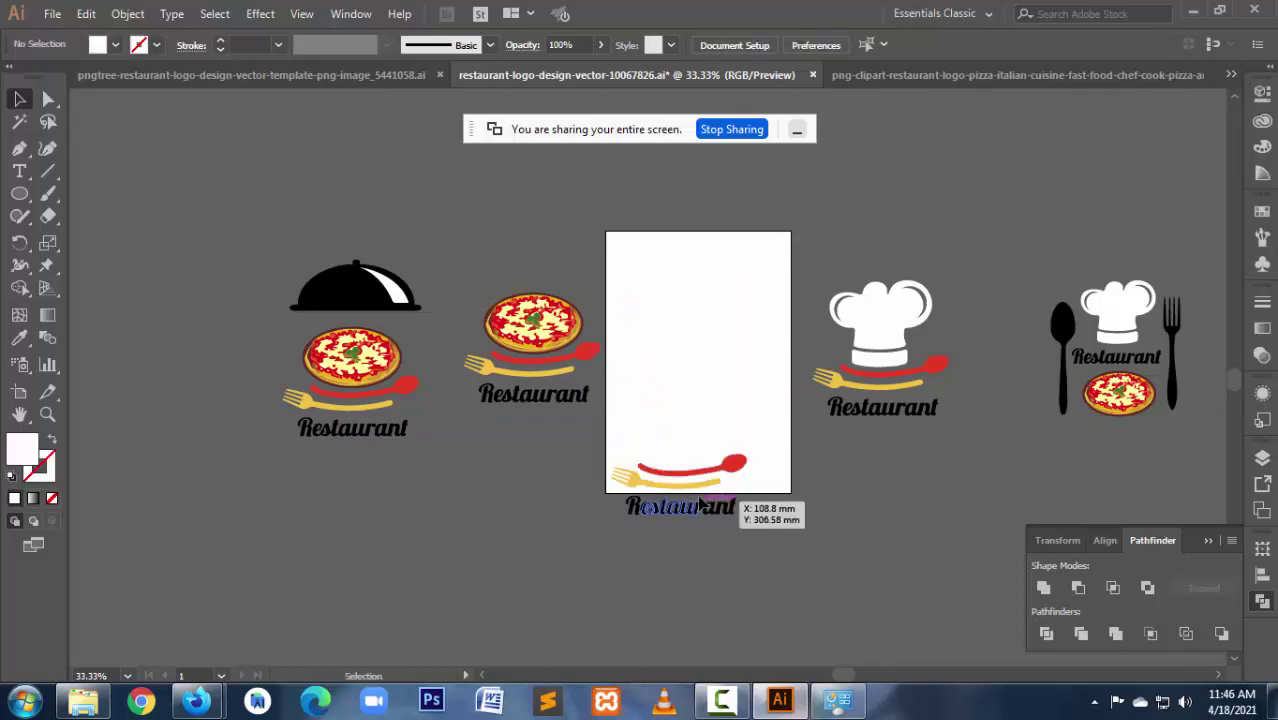
Step: Ungroup the pasted copy and delete its red spoon and yellow fork, leaving only the Restaurant lettering
drag(689, 485, 702, 335)
click(696, 394)
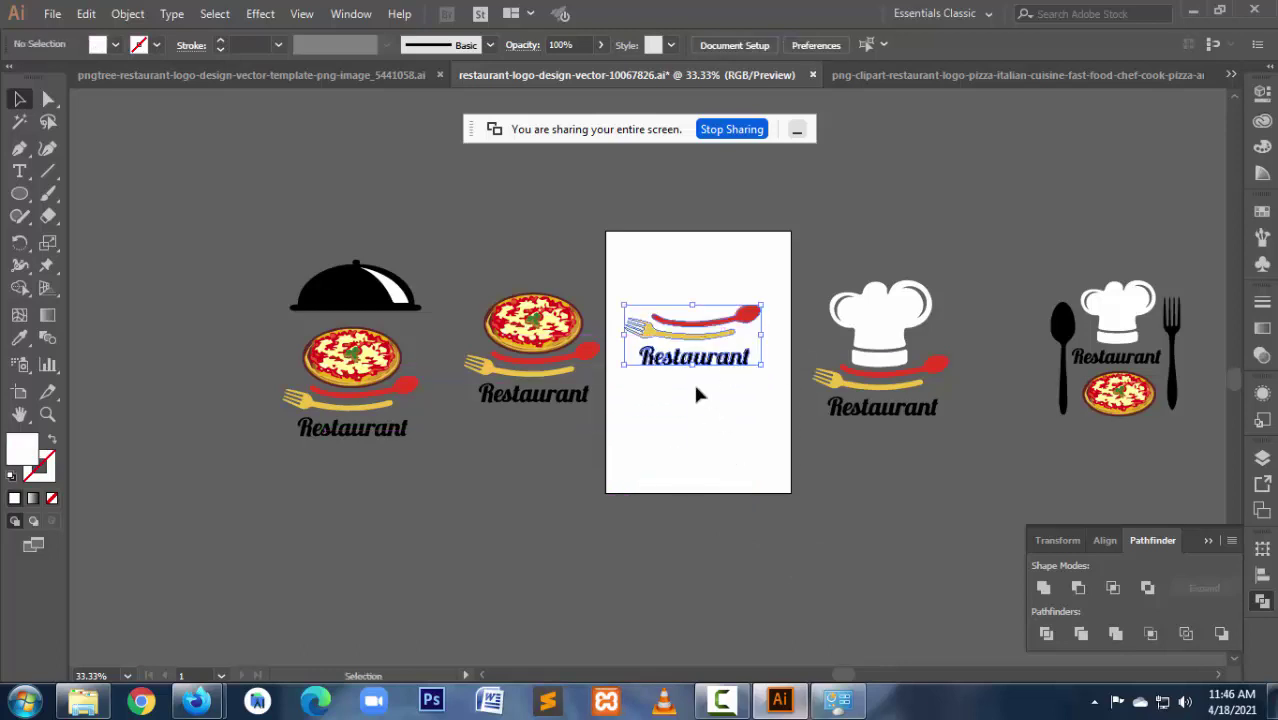
right_click(676, 345)
click(747, 497)
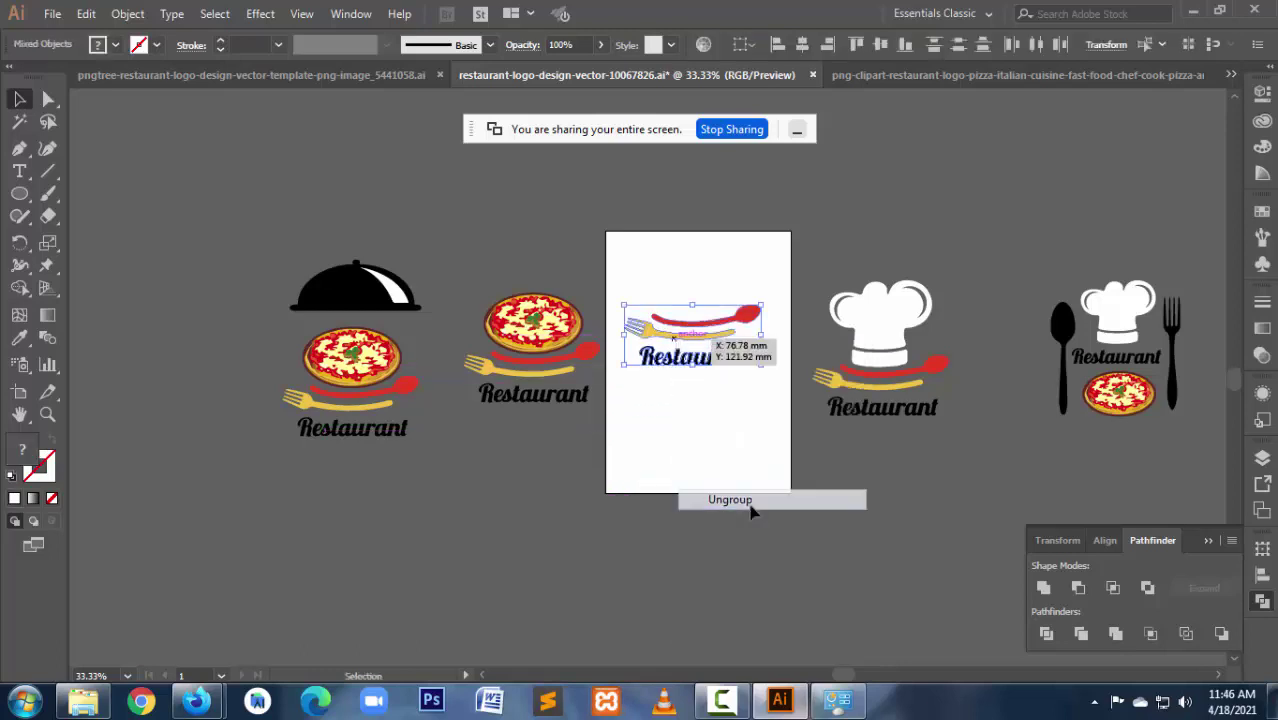
mouse_move(640, 315)
mouse_down()
mouse_move(712, 328)
mouse_move(760, 383)
mouse_up()
key(Delete)
click(713, 394)
click(52, 14)
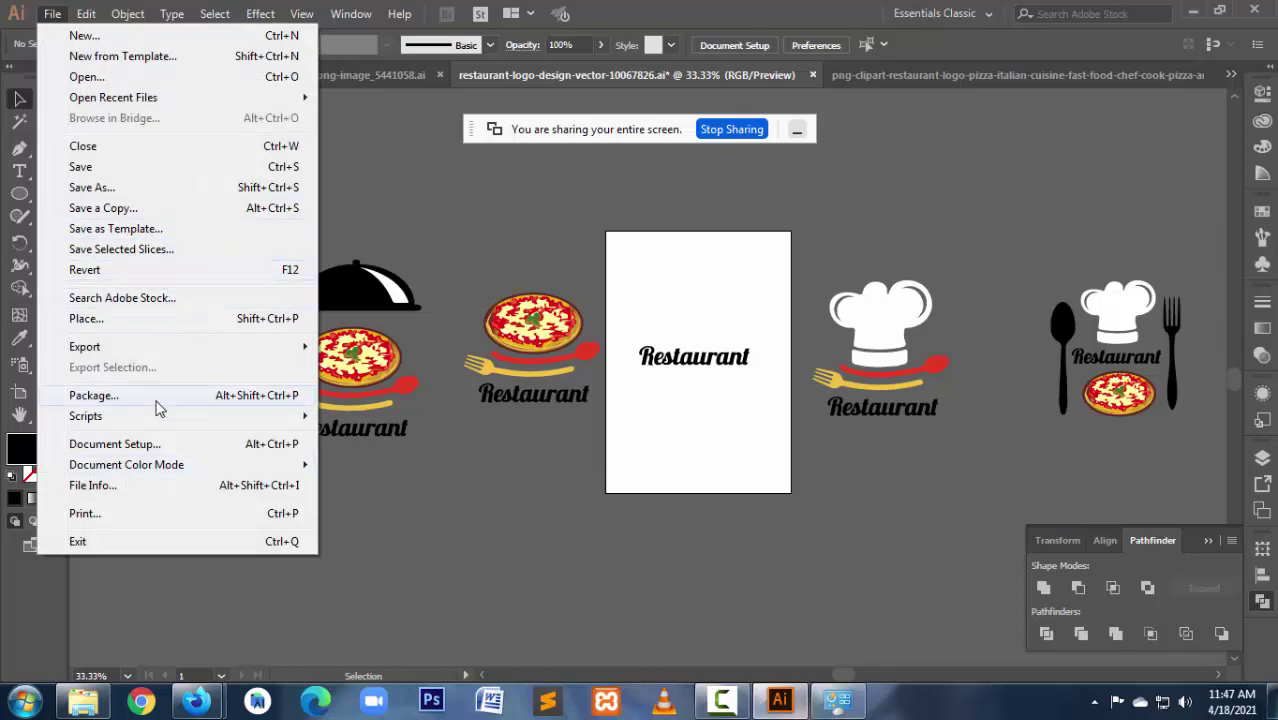
mouse_move(85, 346)
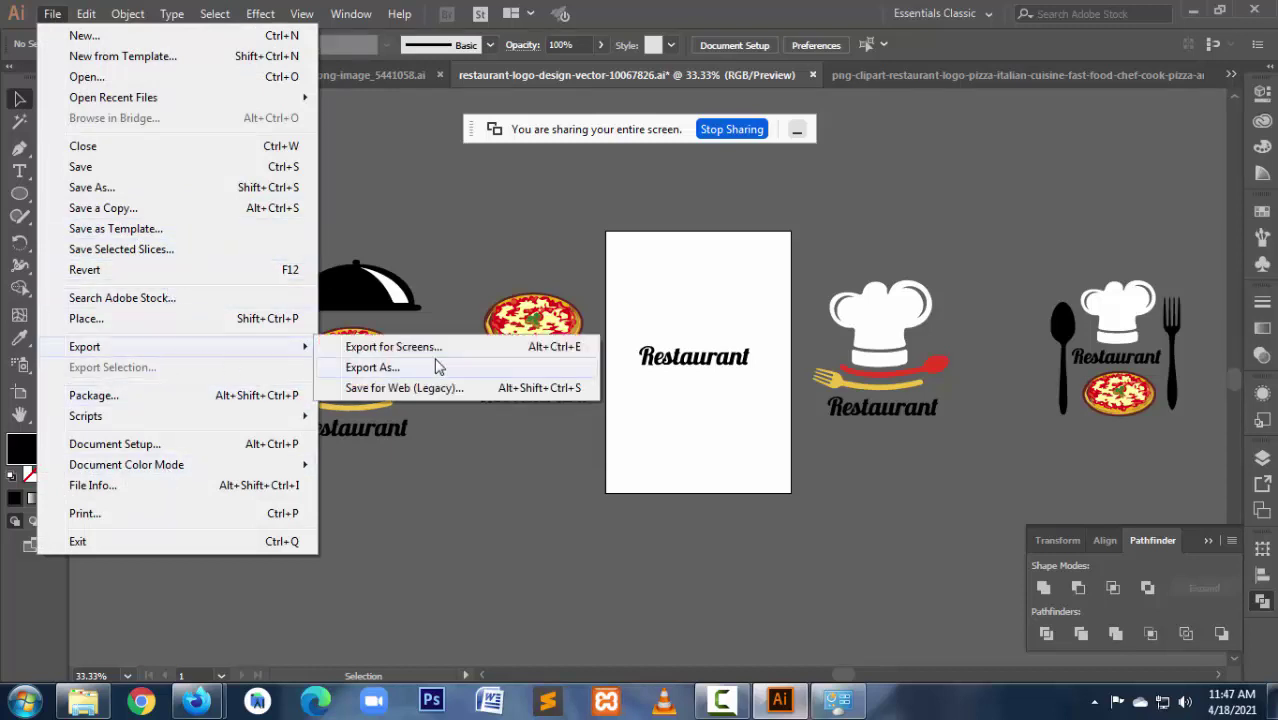
Step: Export the artboard as a 400 ppi JPEG named 'restaurant-logo-design-vector-10067826 text'
click(430, 367)
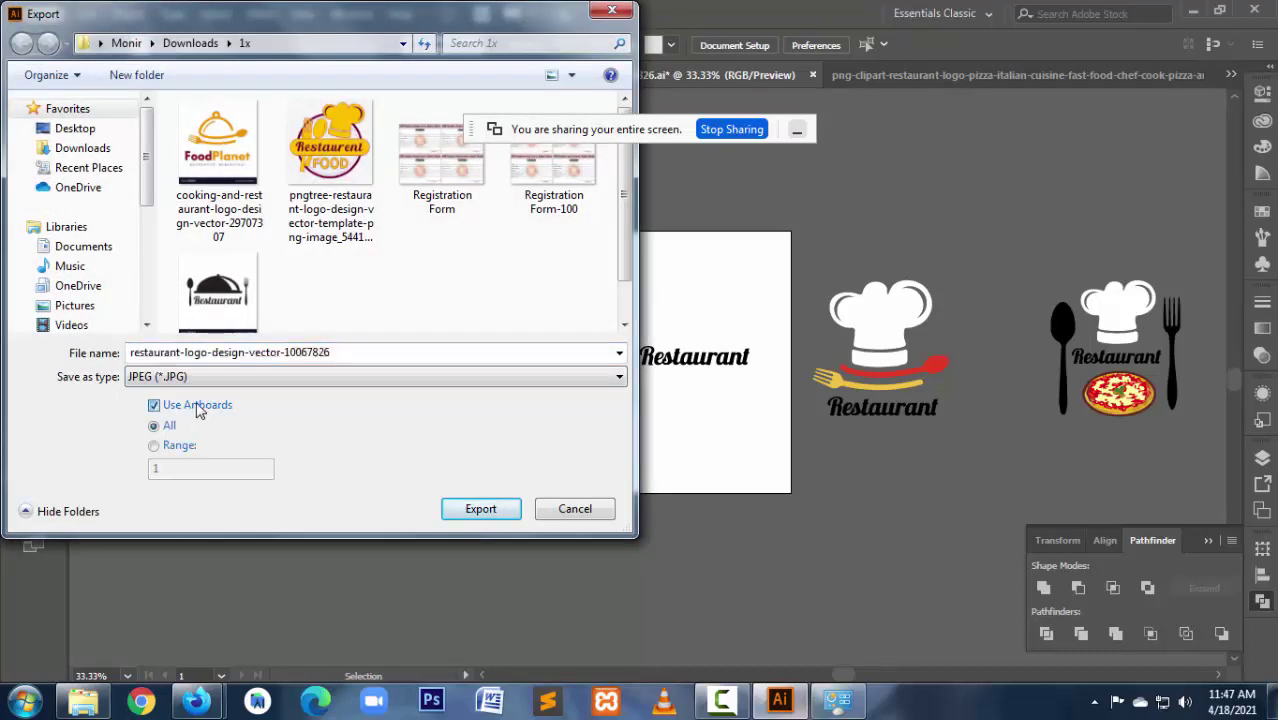
click(482, 510)
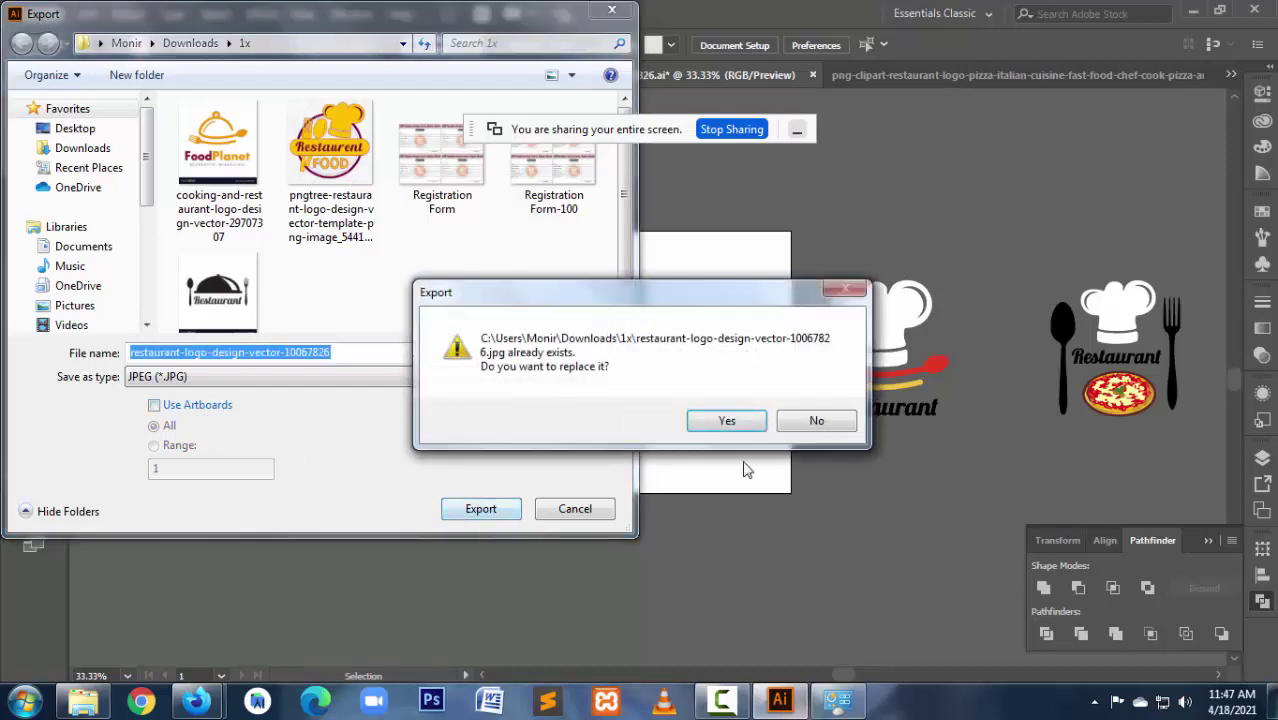
click(817, 421)
click(370, 351)
text(tex)
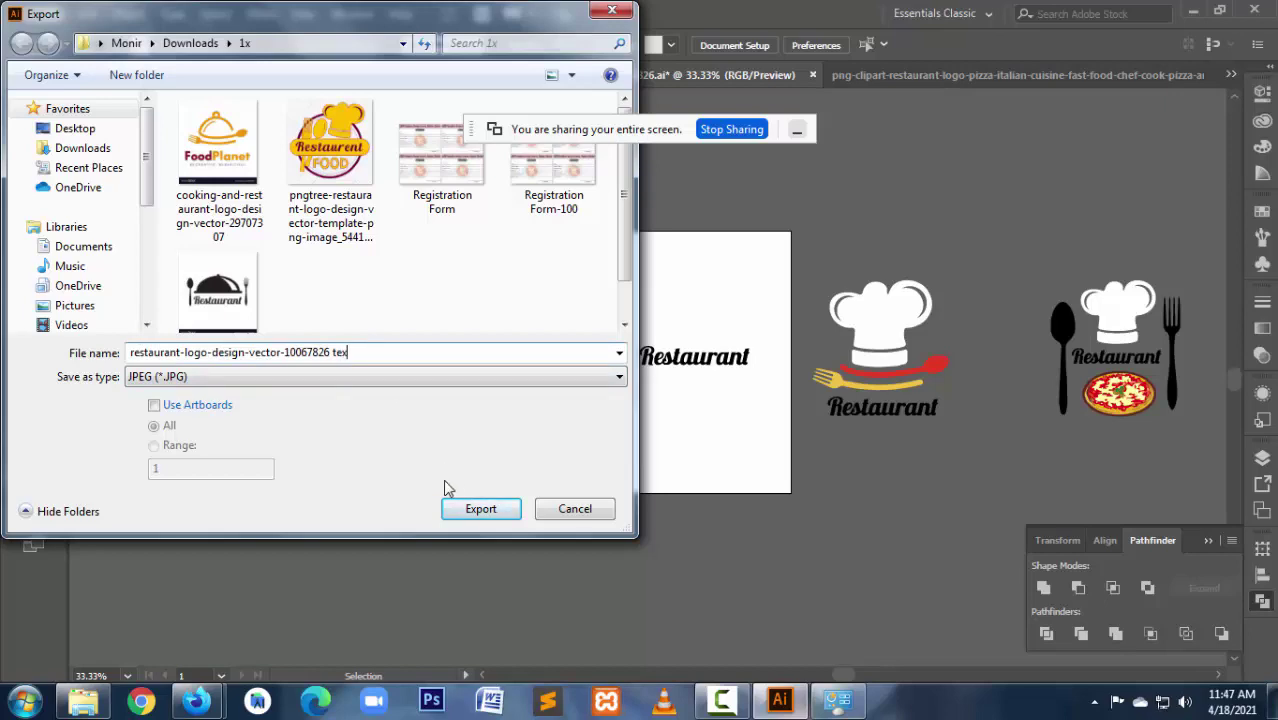
text(t)
key(Return)
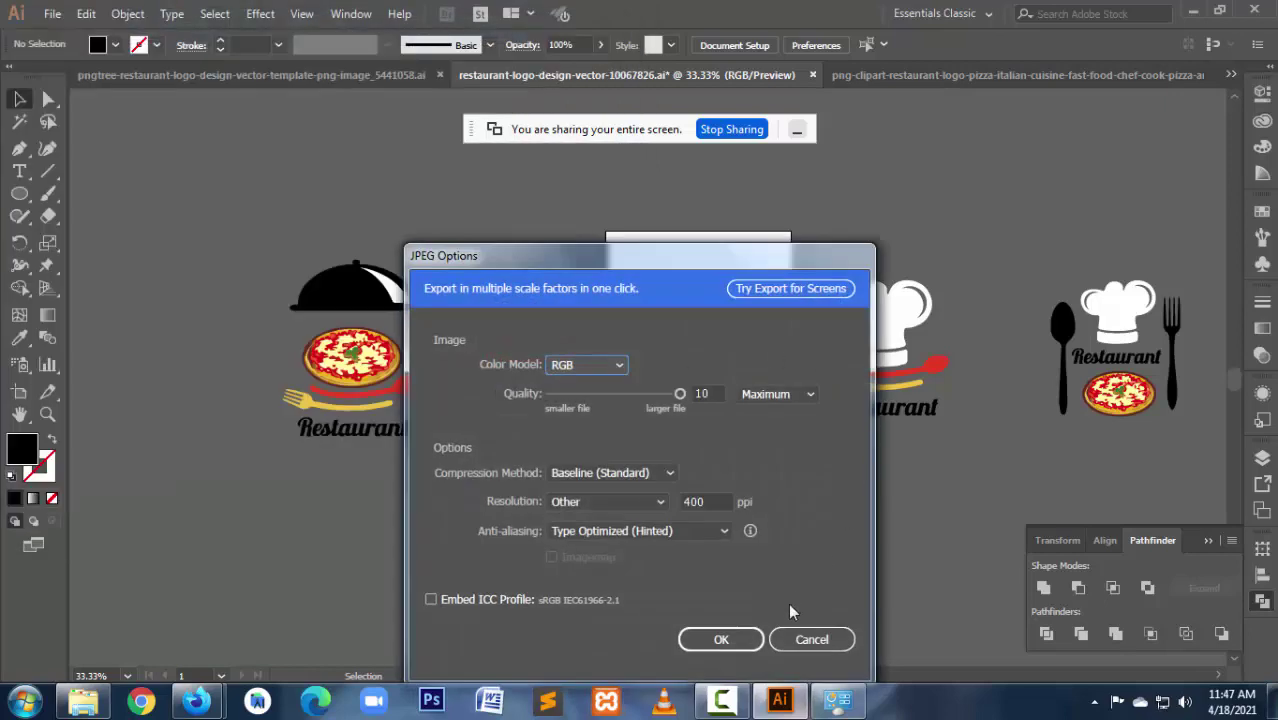
click(704, 504)
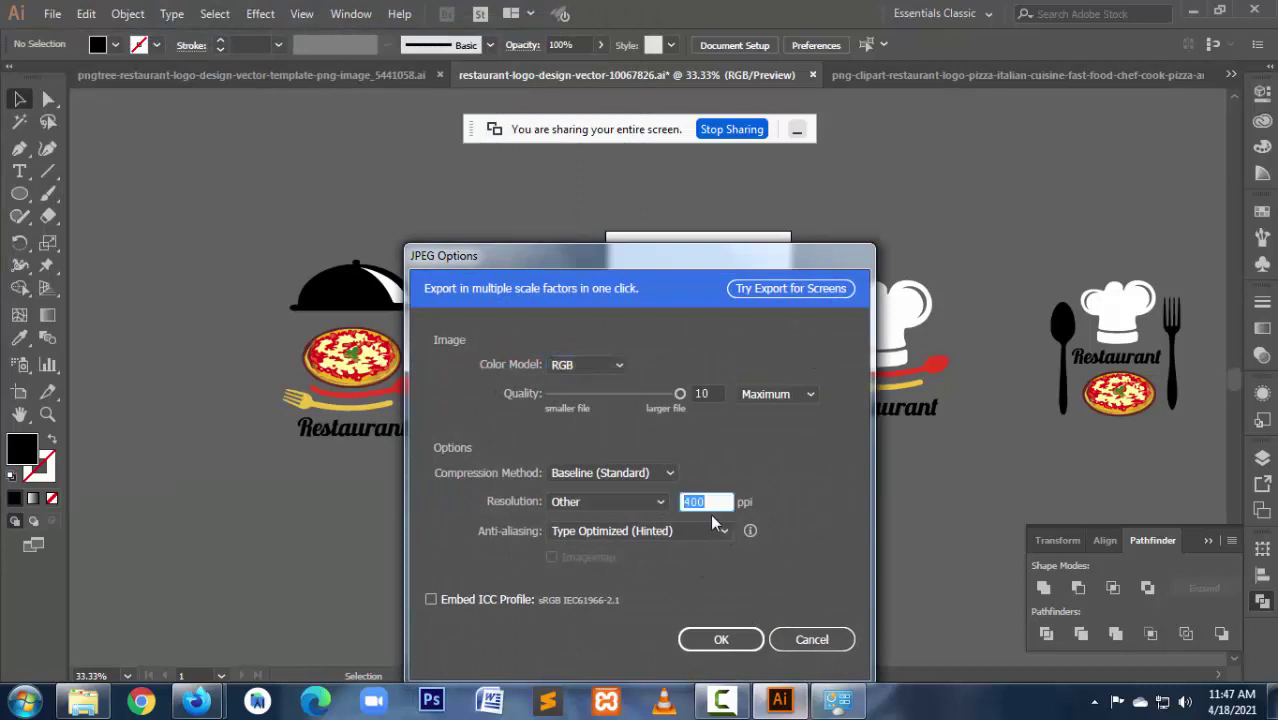
text(300)
key(Return)
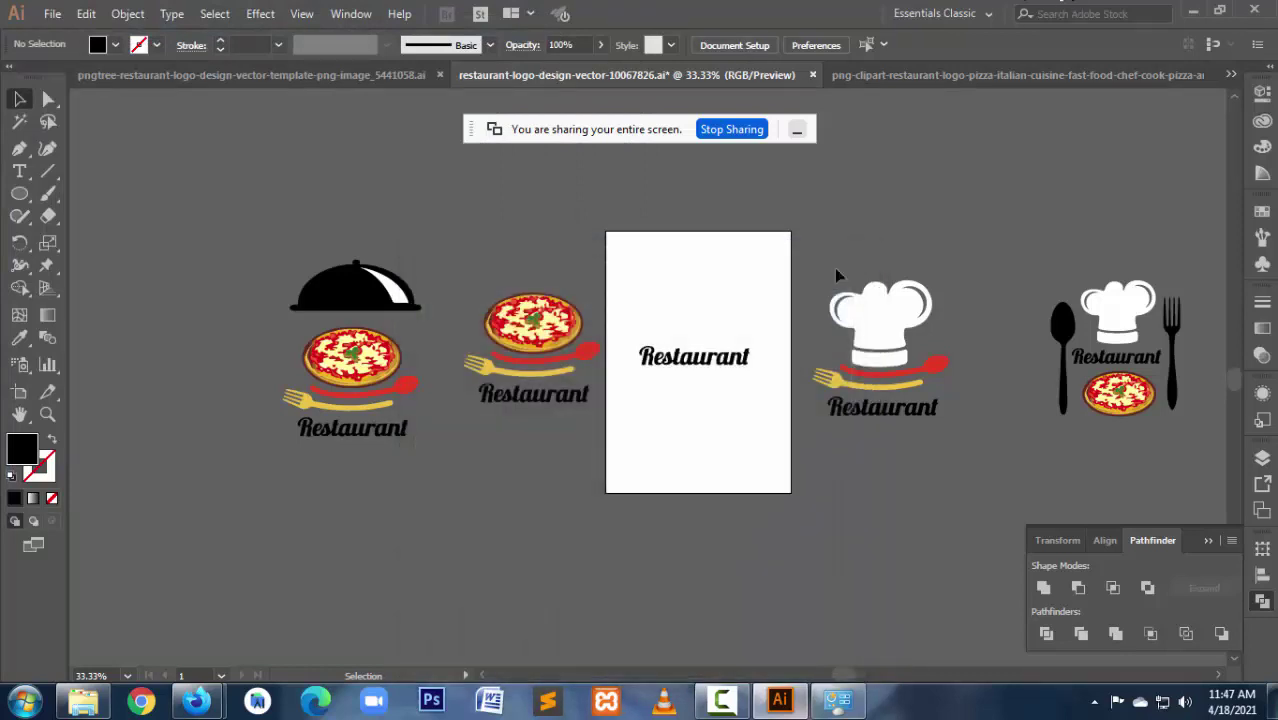
Step: Select and deselect the Restaurant lettering several times to check it
drag(622, 330, 770, 409)
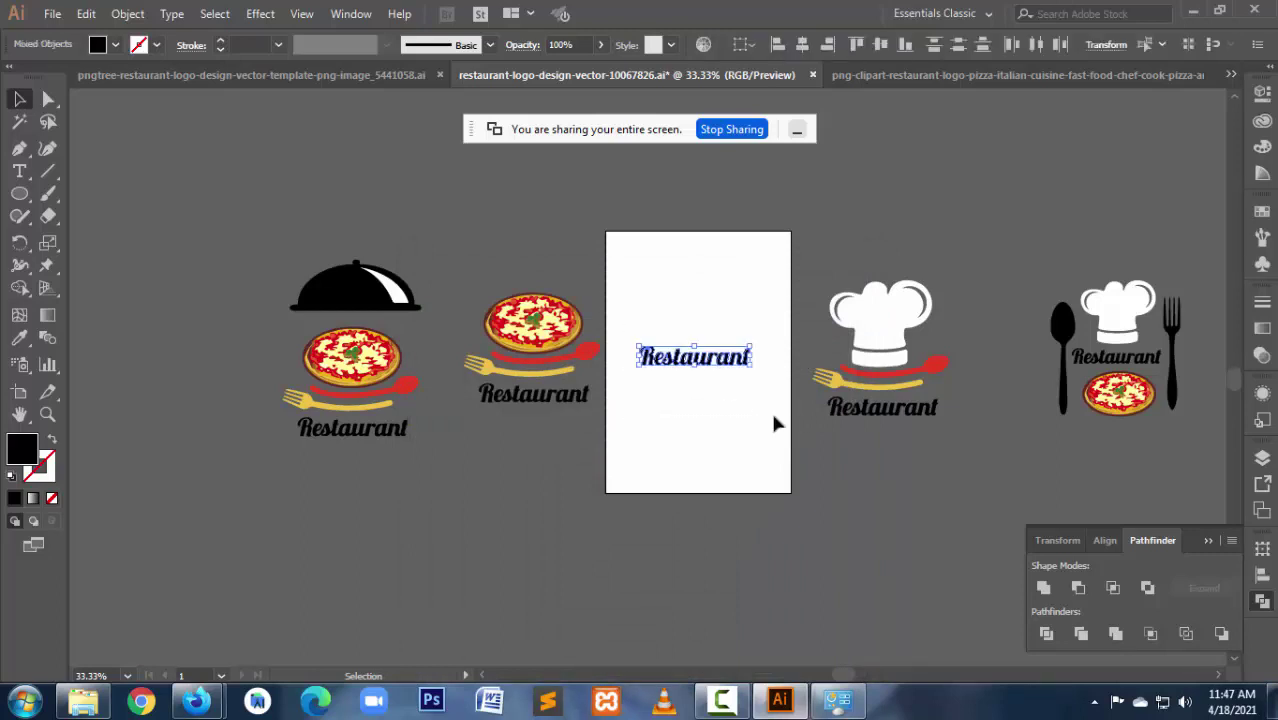
click(737, 430)
drag(625, 335, 760, 385)
click(766, 400)
drag(617, 338, 778, 414)
click(737, 432)
drag(632, 328, 762, 415)
click(670, 490)
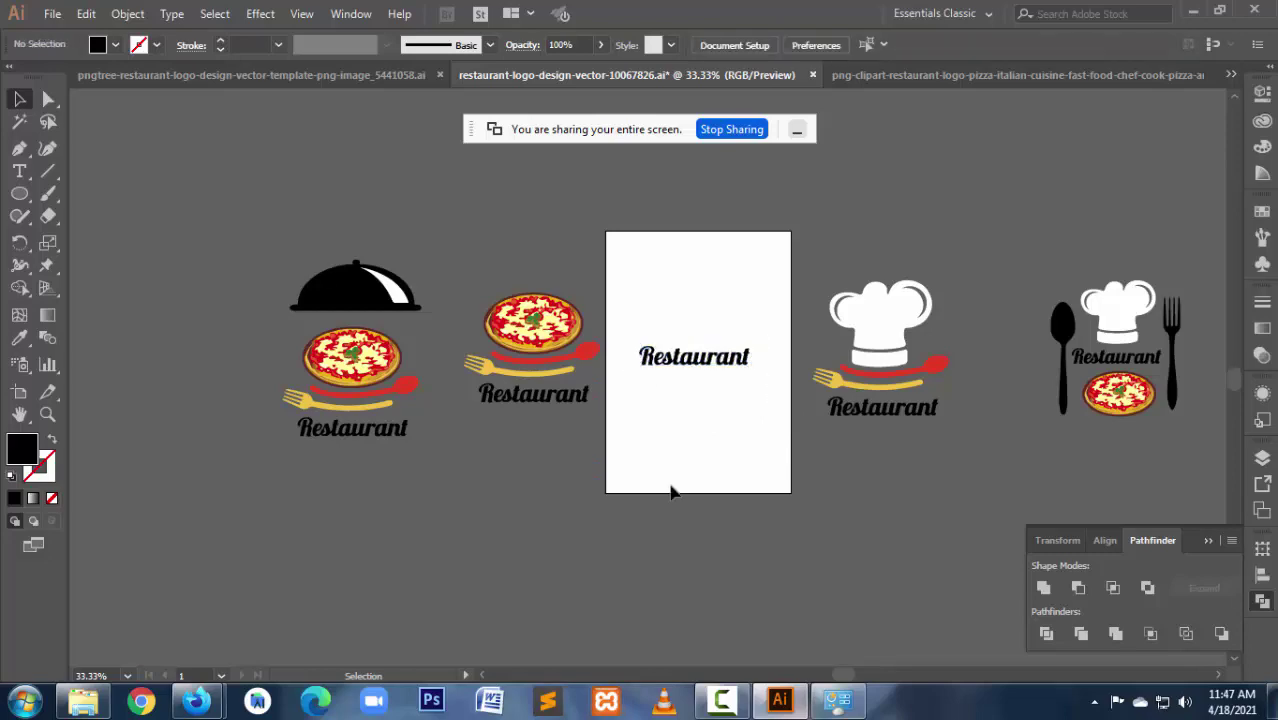
Step: Search Google for 'find my font' in a new Firefox tab and open the WhatTheFont result
mouse_move(197, 700)
click(115, 605)
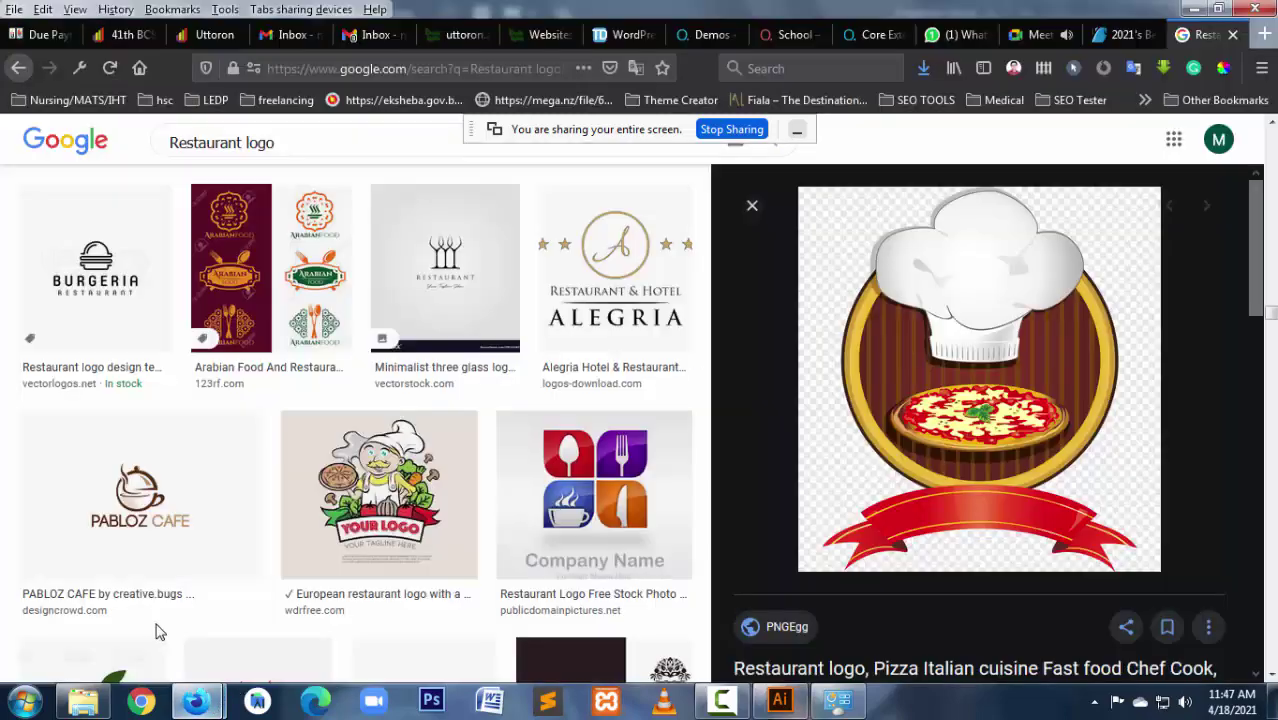
click(1264, 34)
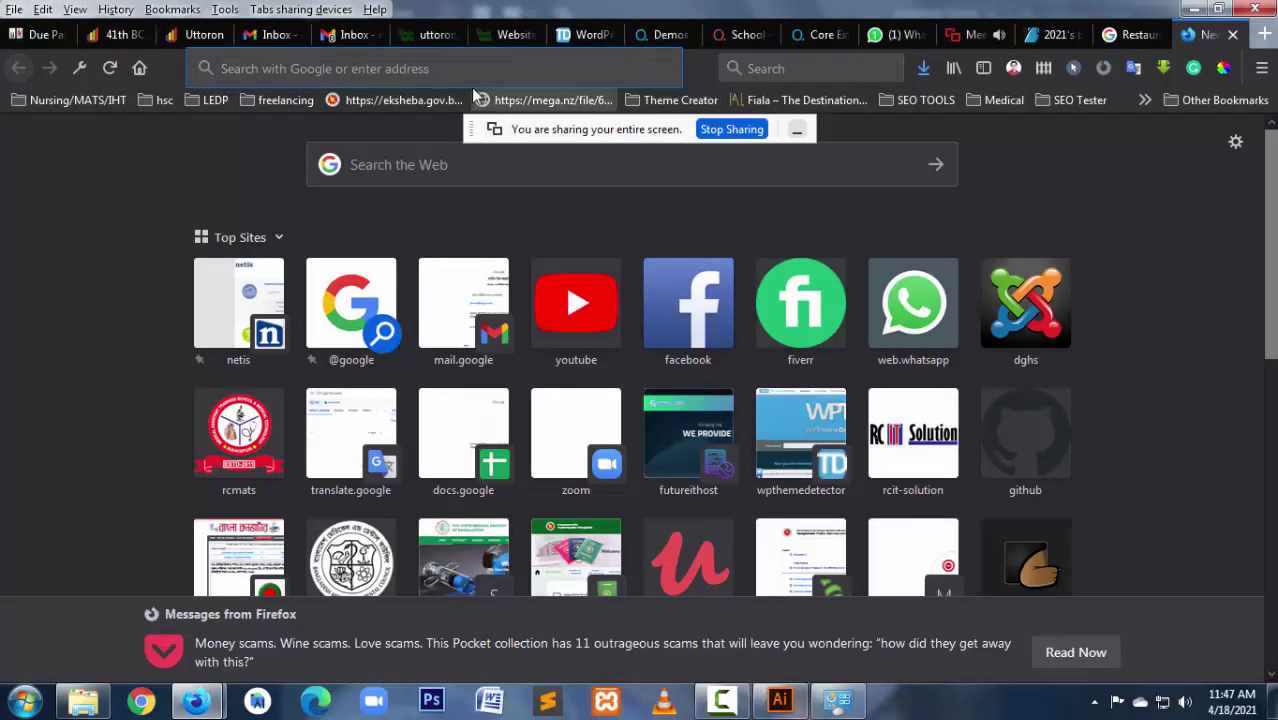
text(f)
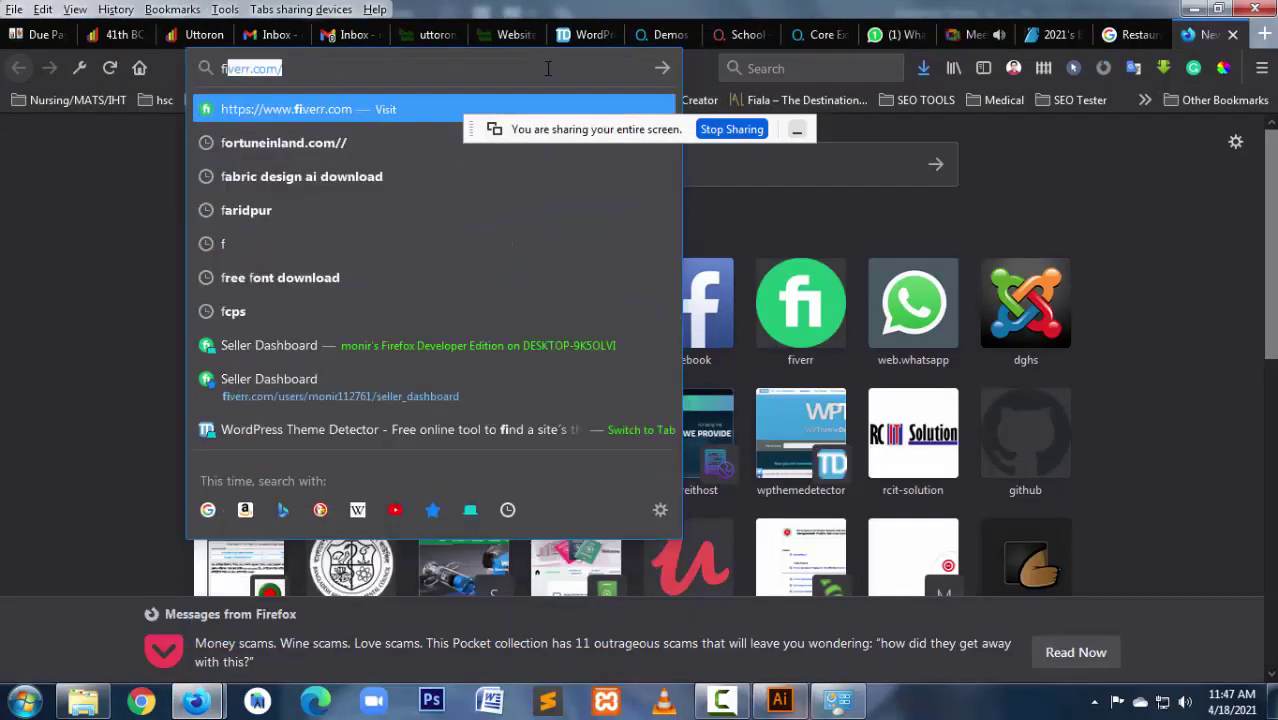
text(ind mu)
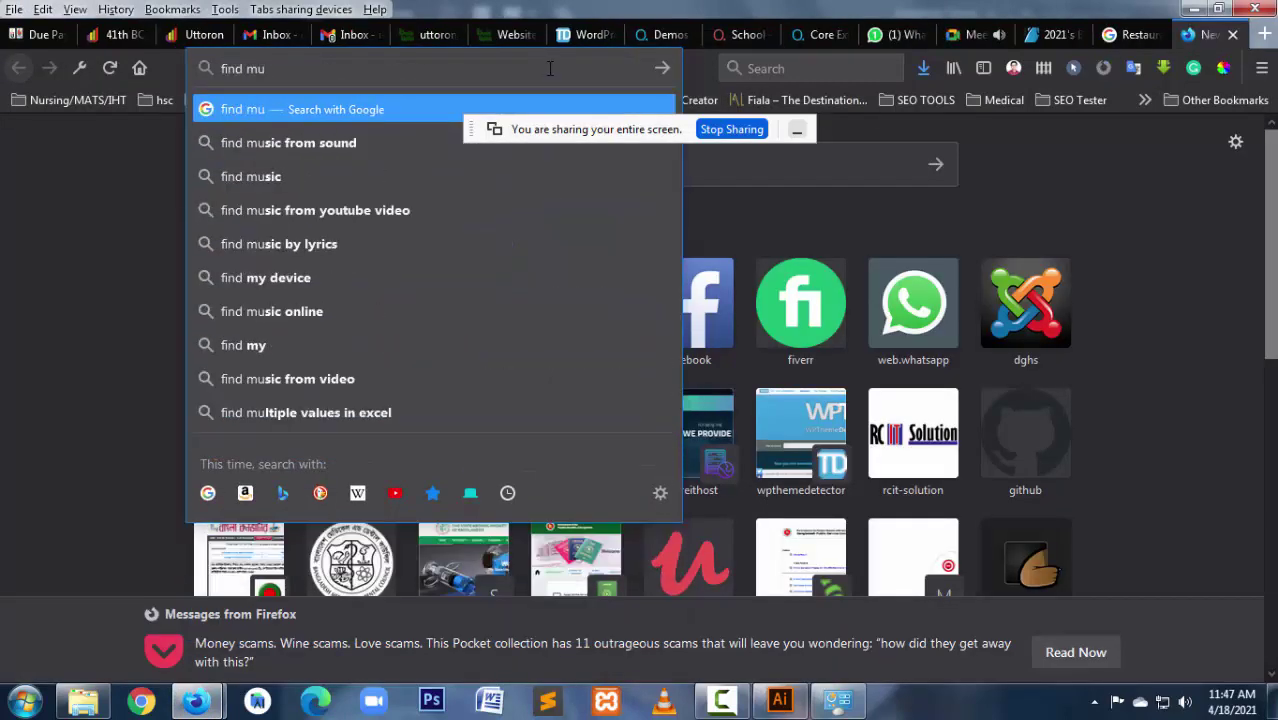
key(BackSpace)
text(y g)
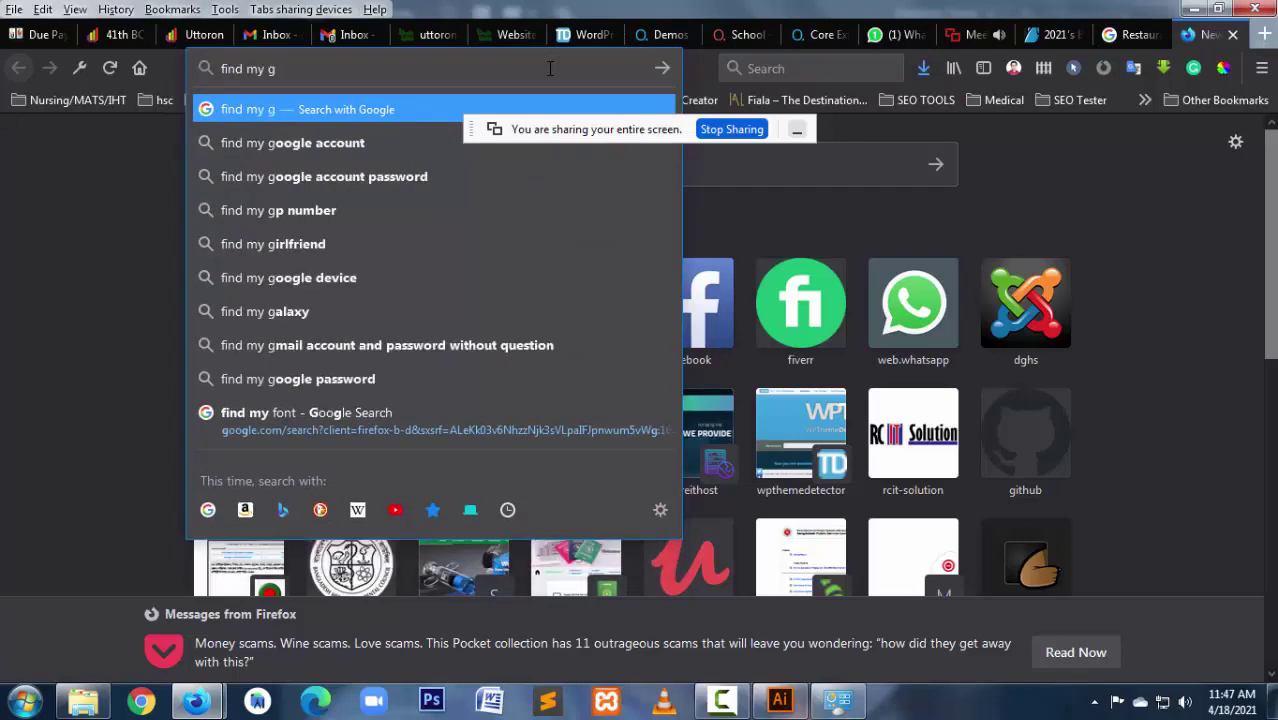
key(BackSpace)
text(font)
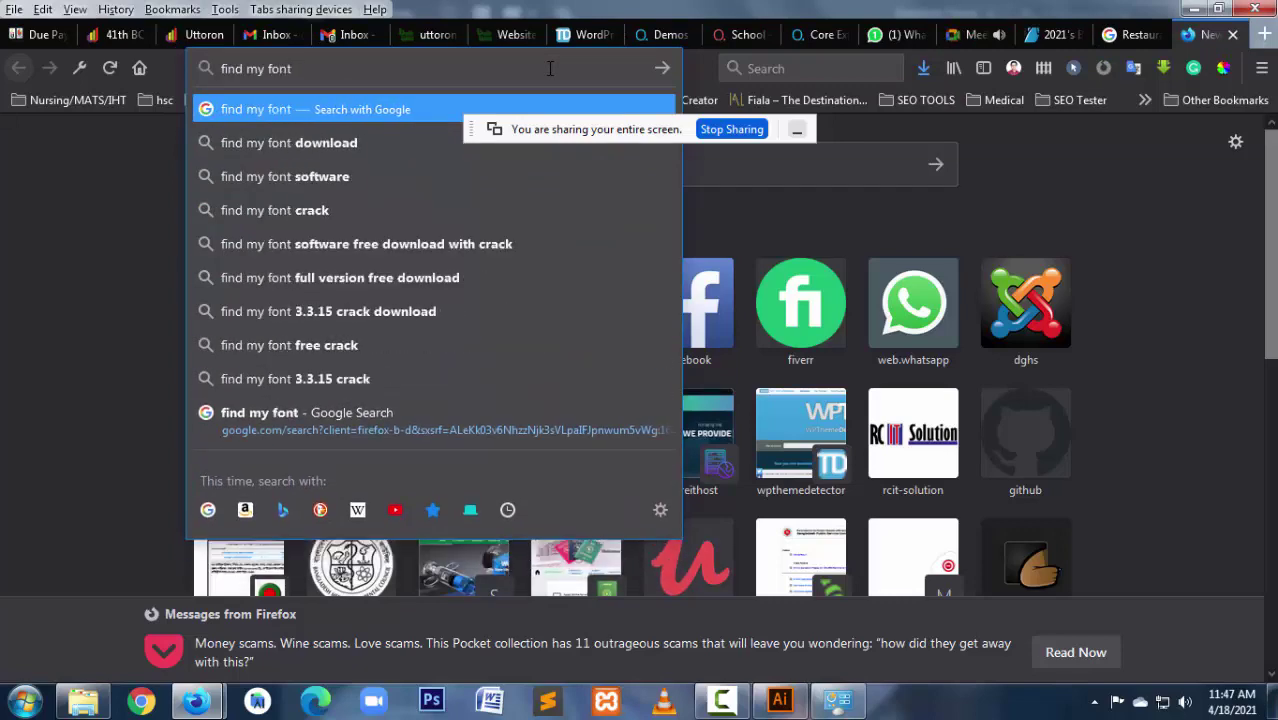
key(Return)
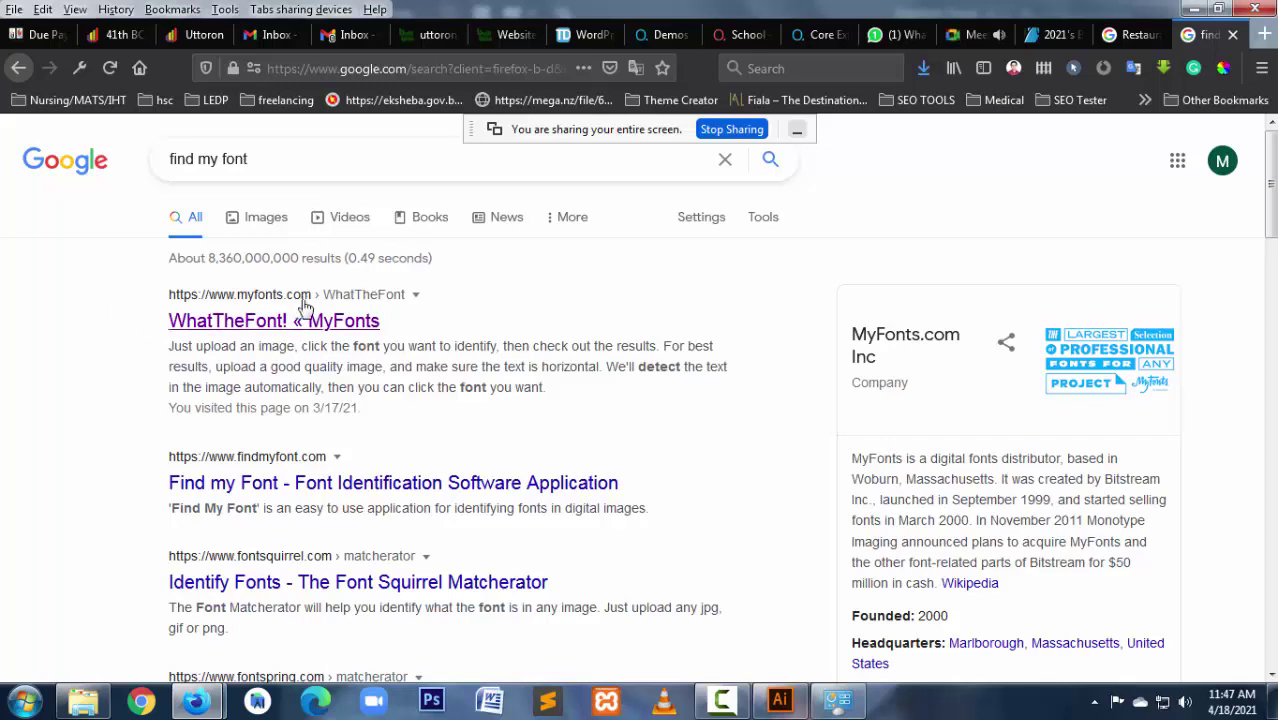
click(318, 328)
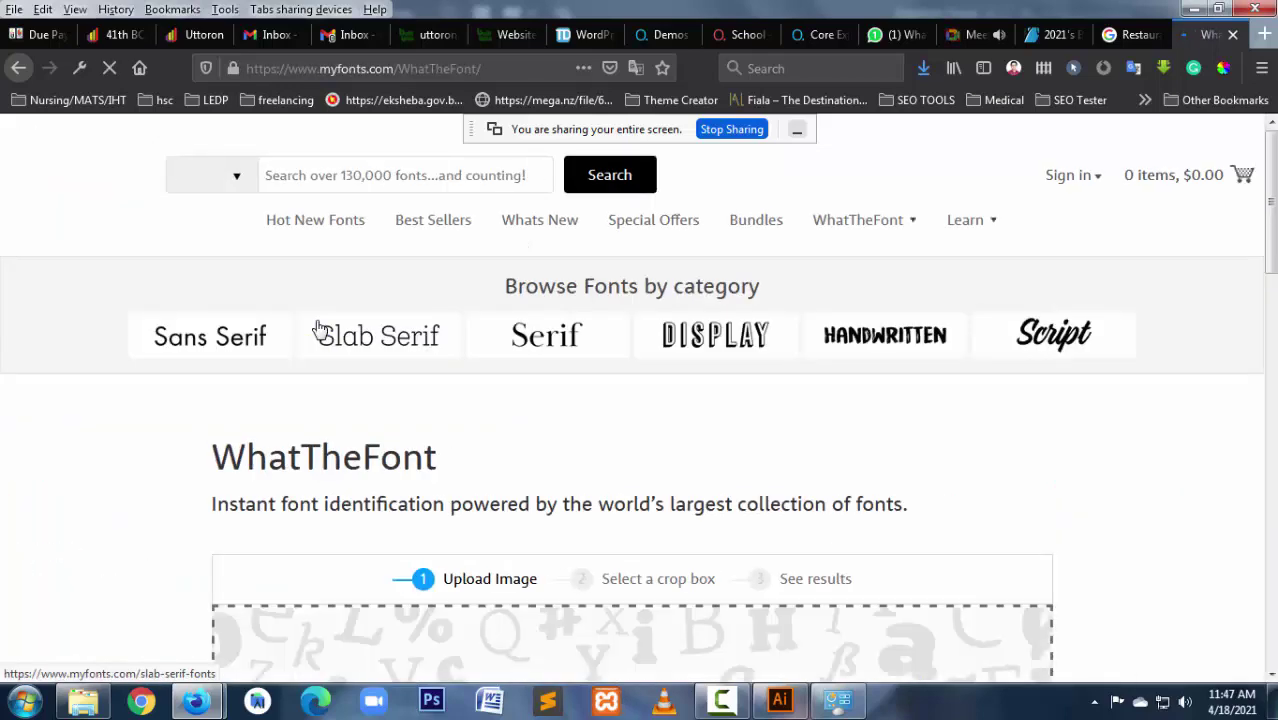
Step: Upload restaurant-logo-design-vector-10067826 from the Downloads > 1x folder to WhatTheFont
scroll(503, 453, down, 5)
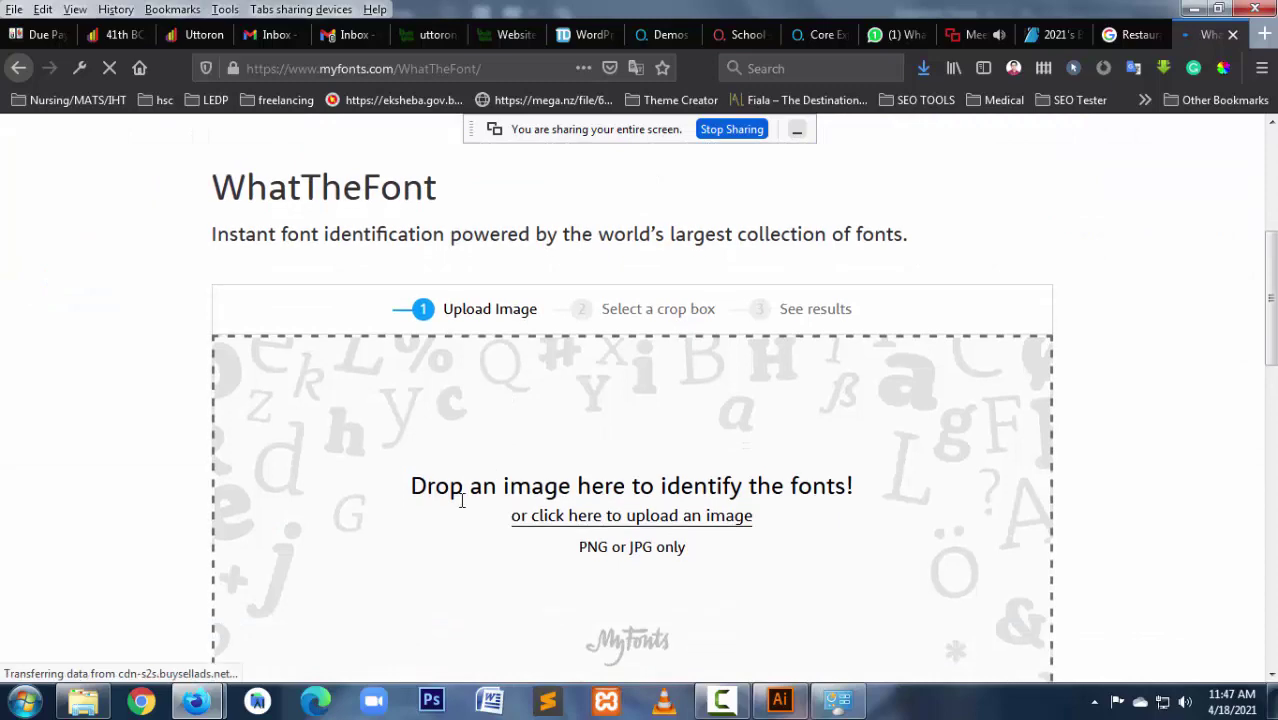
click(633, 516)
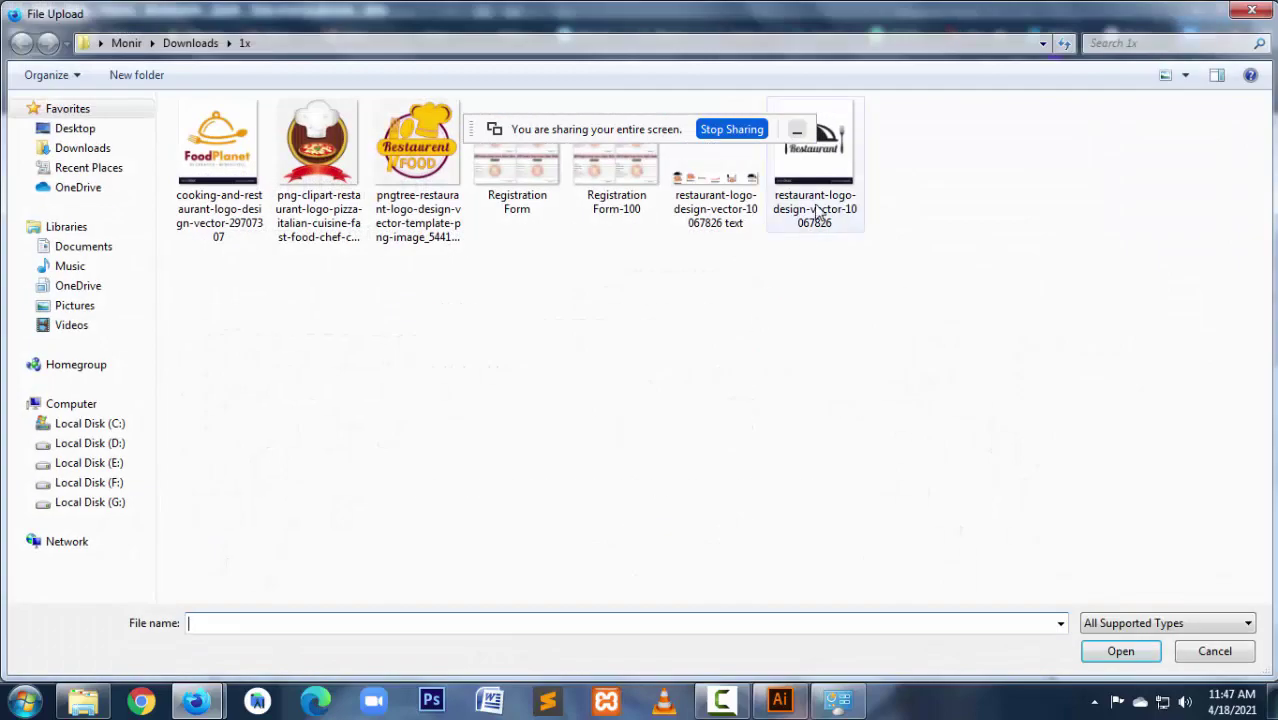
key(alt+Up)
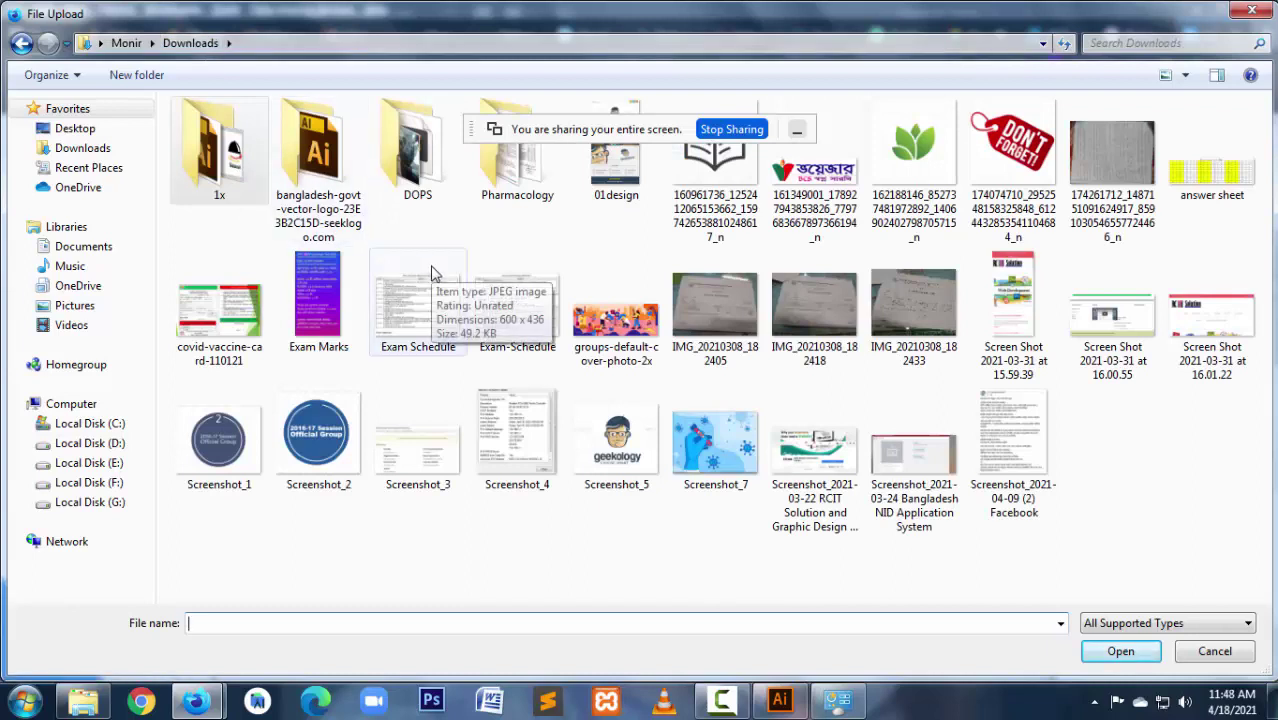
click(90, 306)
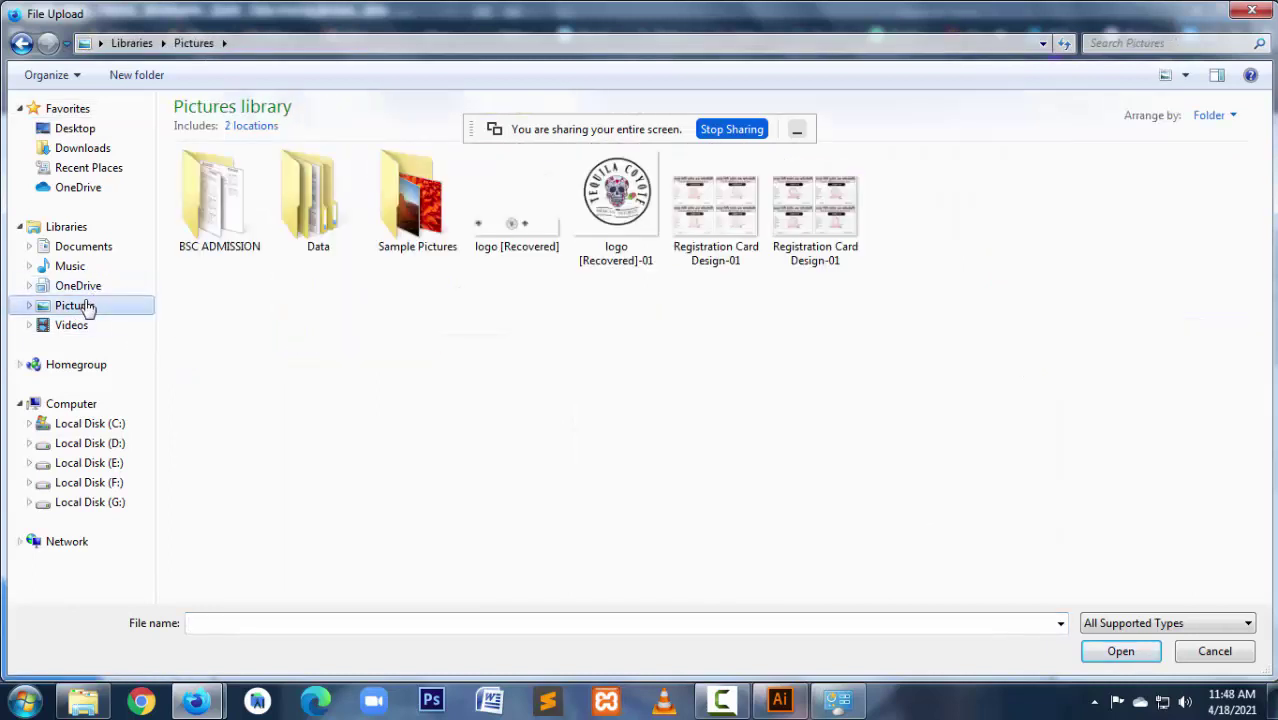
click(82, 326)
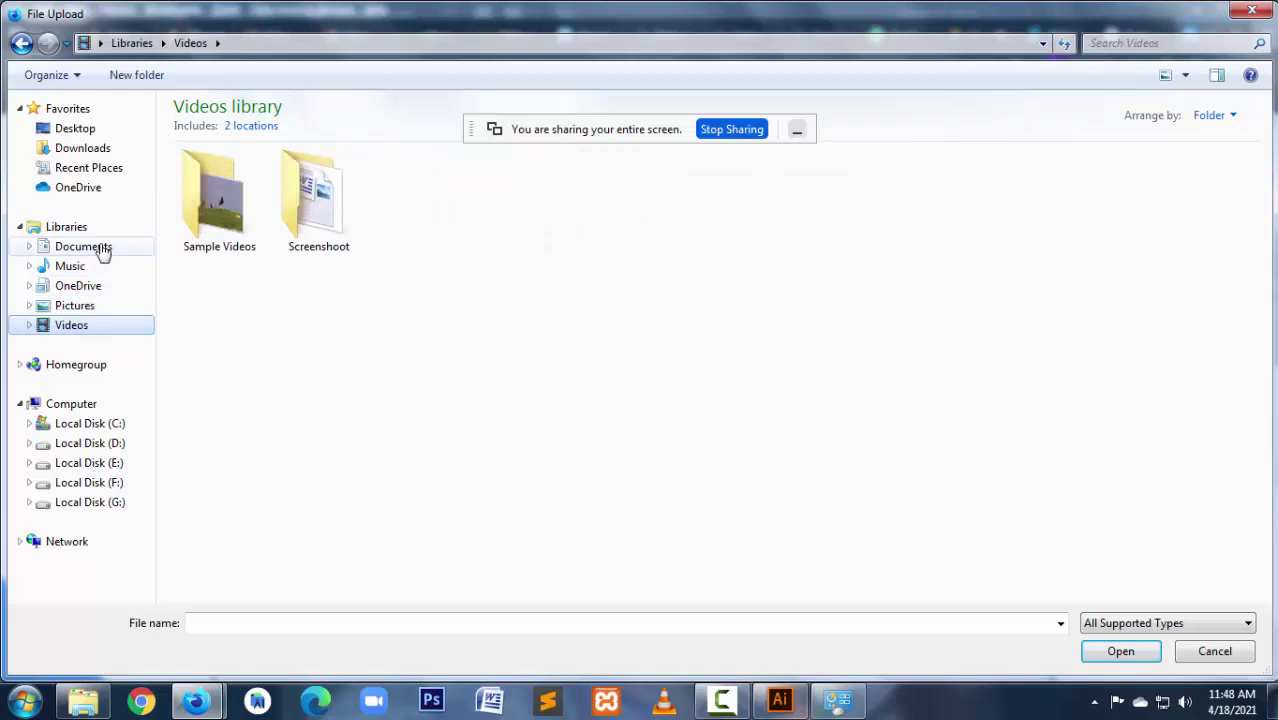
click(70, 130)
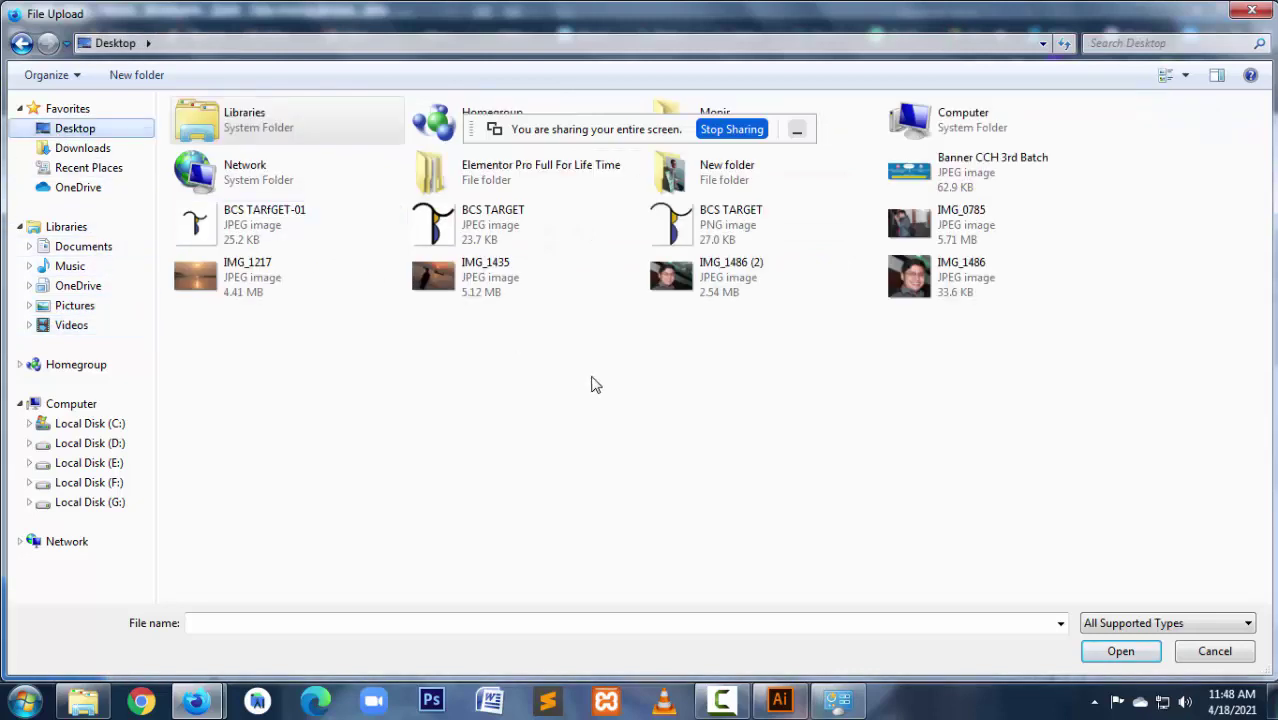
click(76, 246)
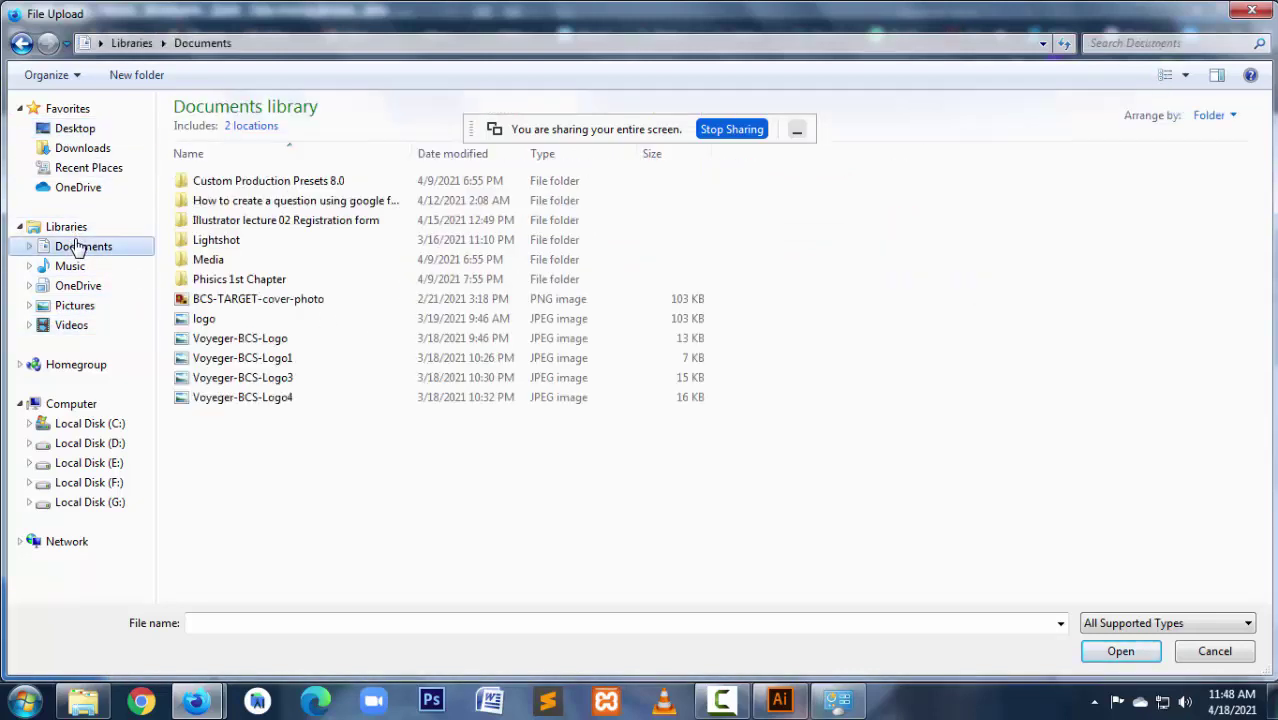
click(90, 148)
double_click(222, 165)
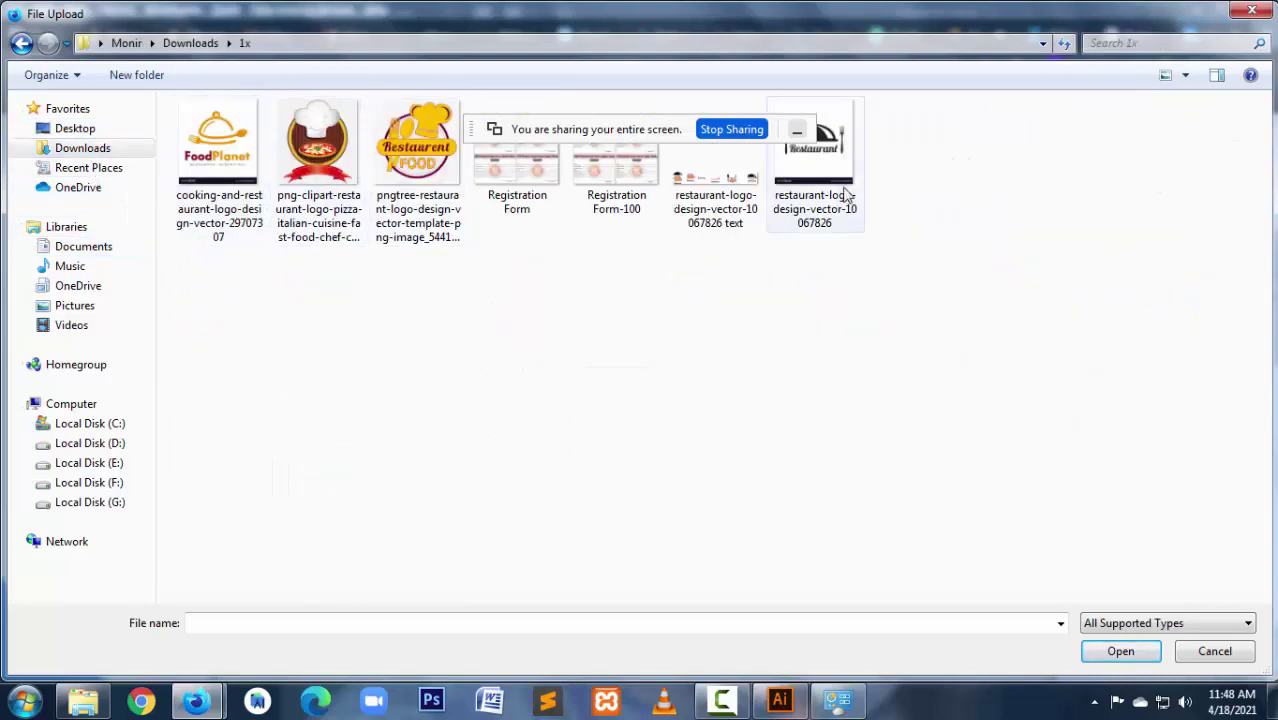
click(190, 43)
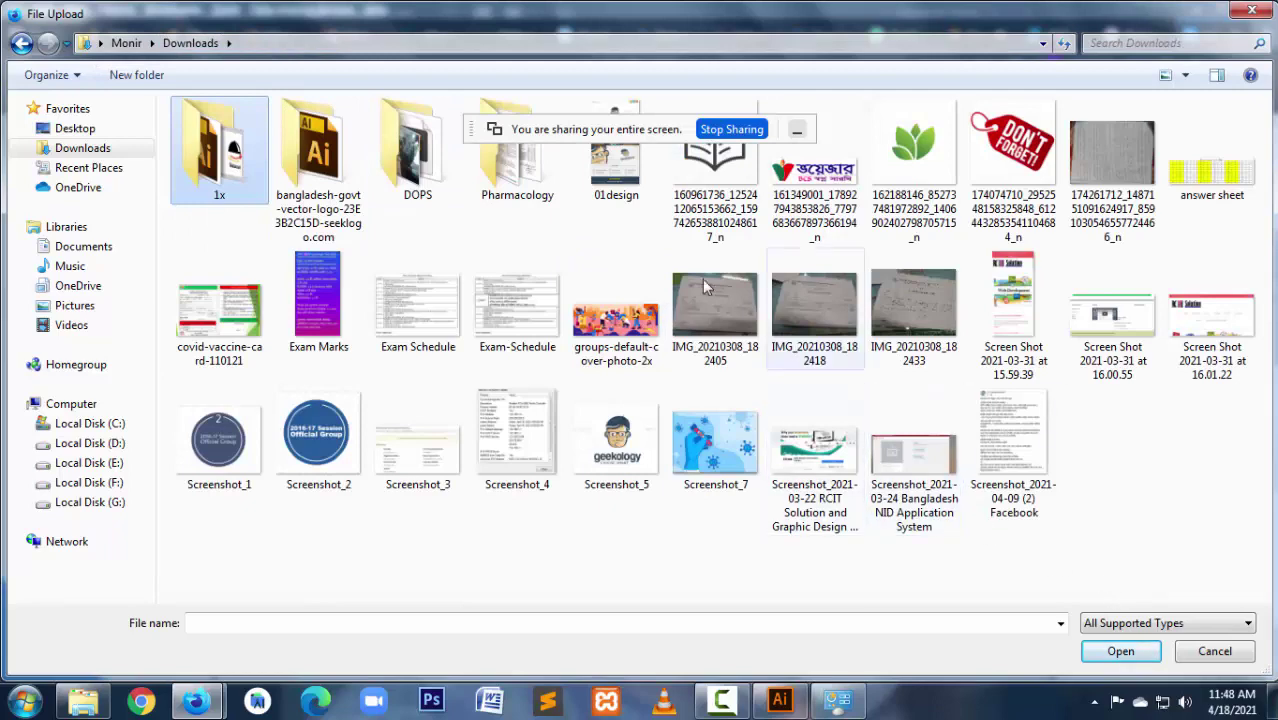
double_click(213, 178)
double_click(812, 160)
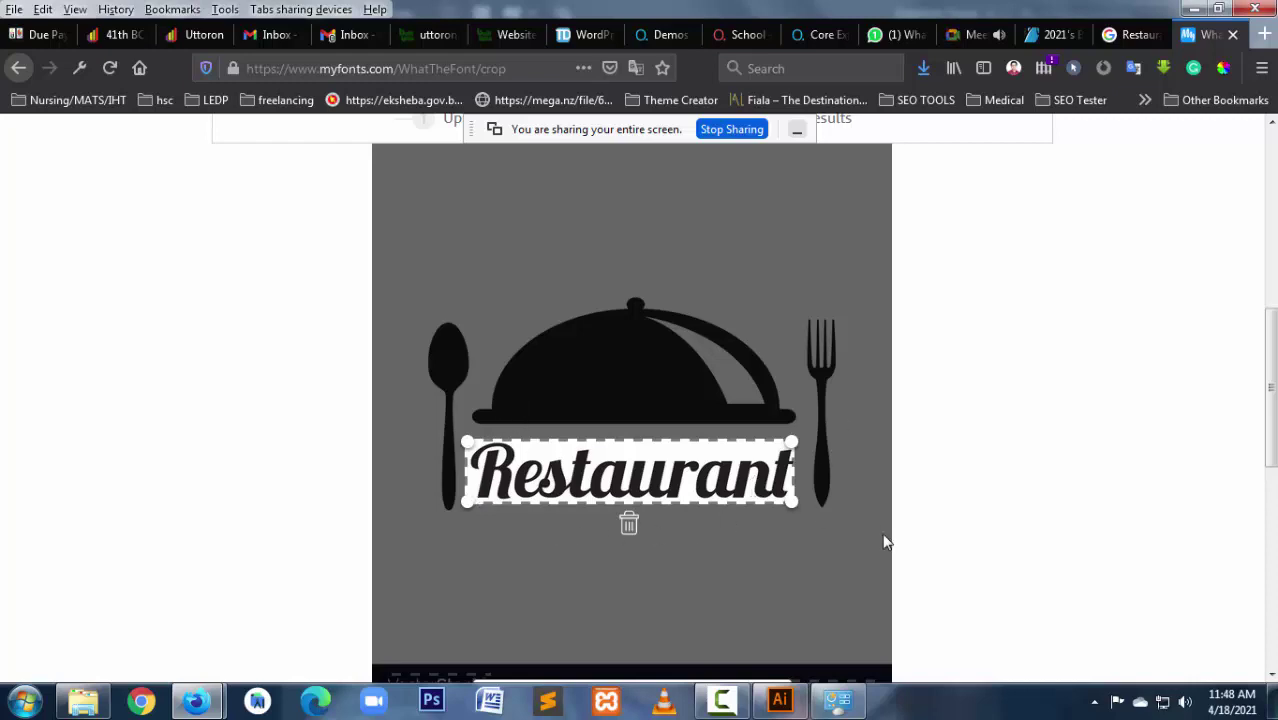
Step: Identify the cropped lettering as Syifa Script and copy its name from the $12.00 font page
scroll(884, 542, down, 3)
click(631, 475)
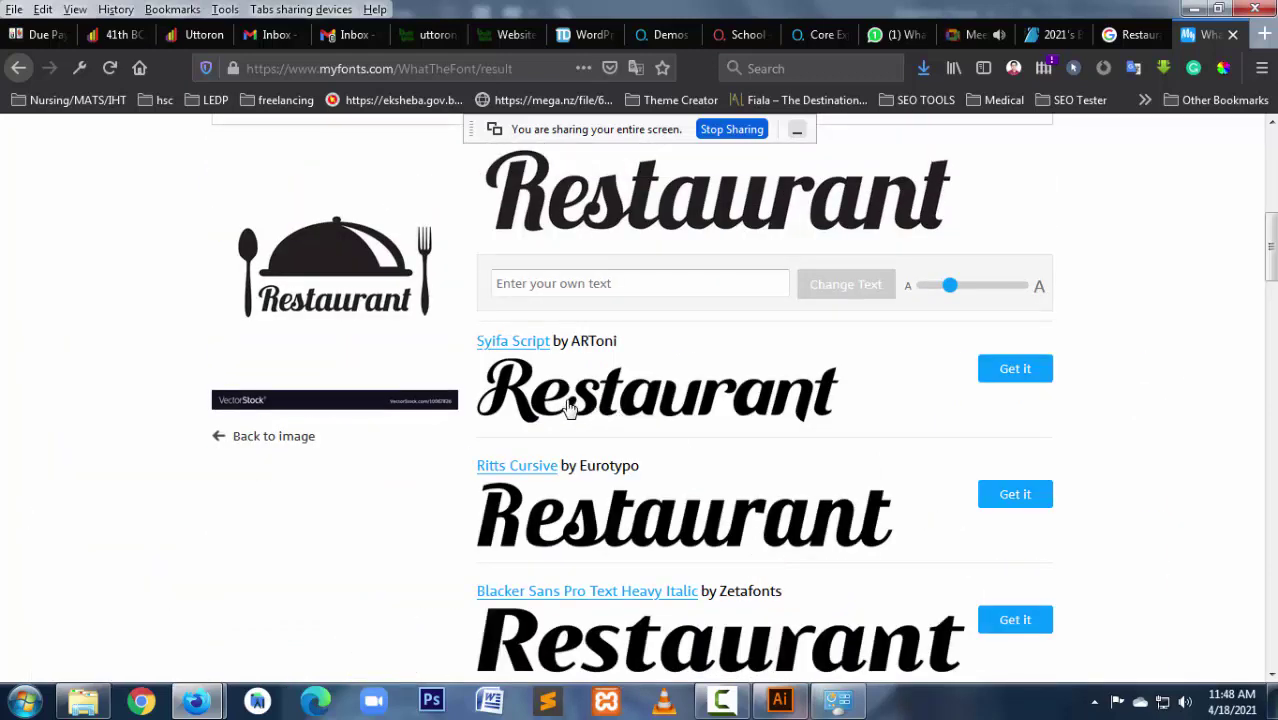
click(690, 400)
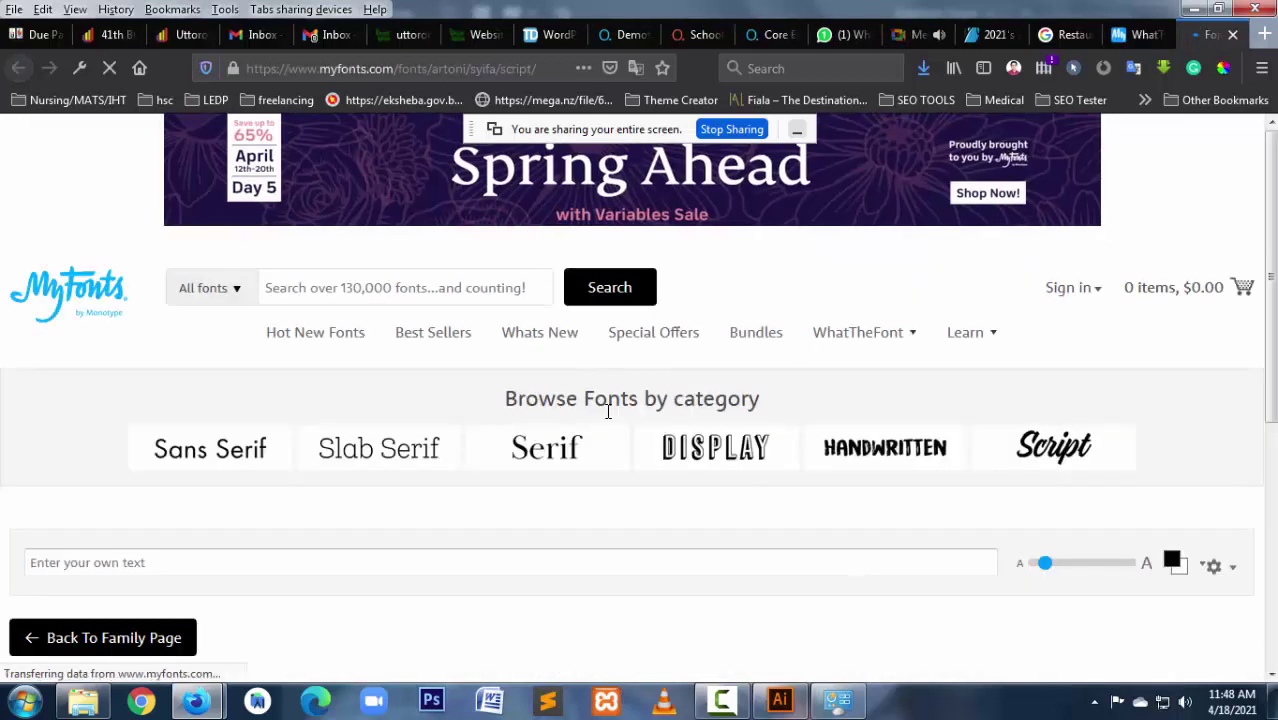
scroll(643, 577, down, 3)
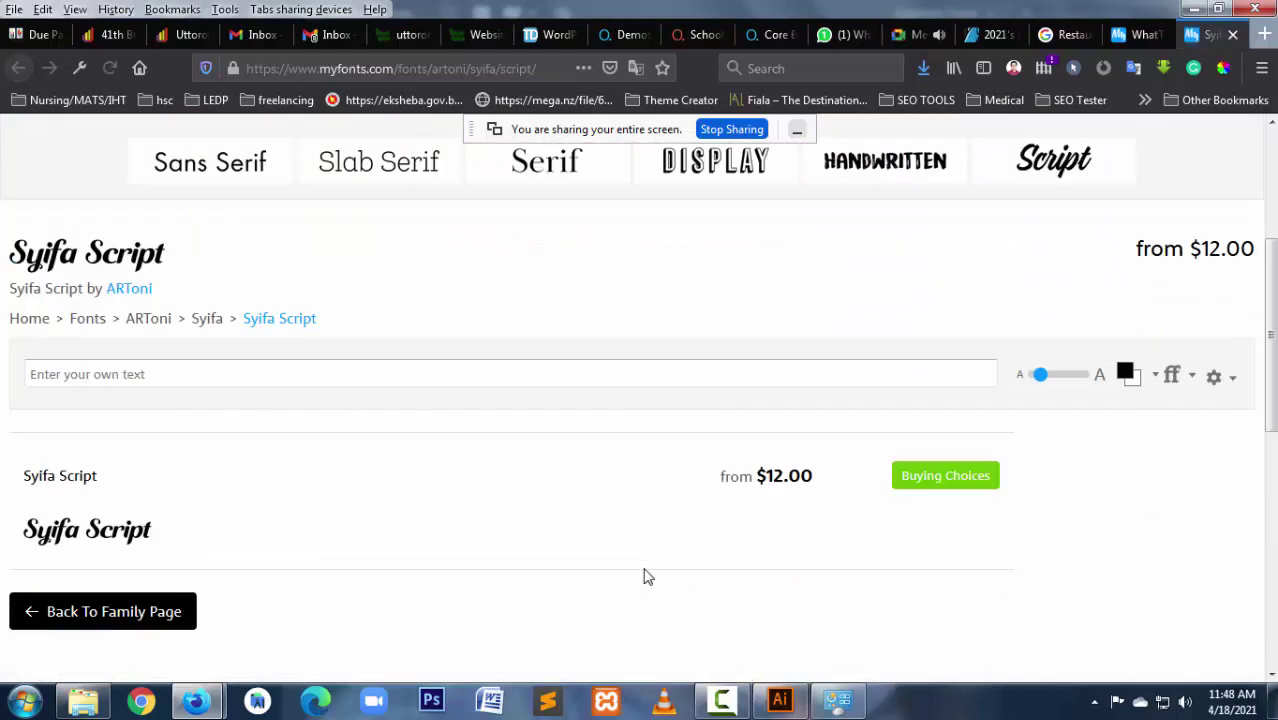
drag(719, 483, 839, 485)
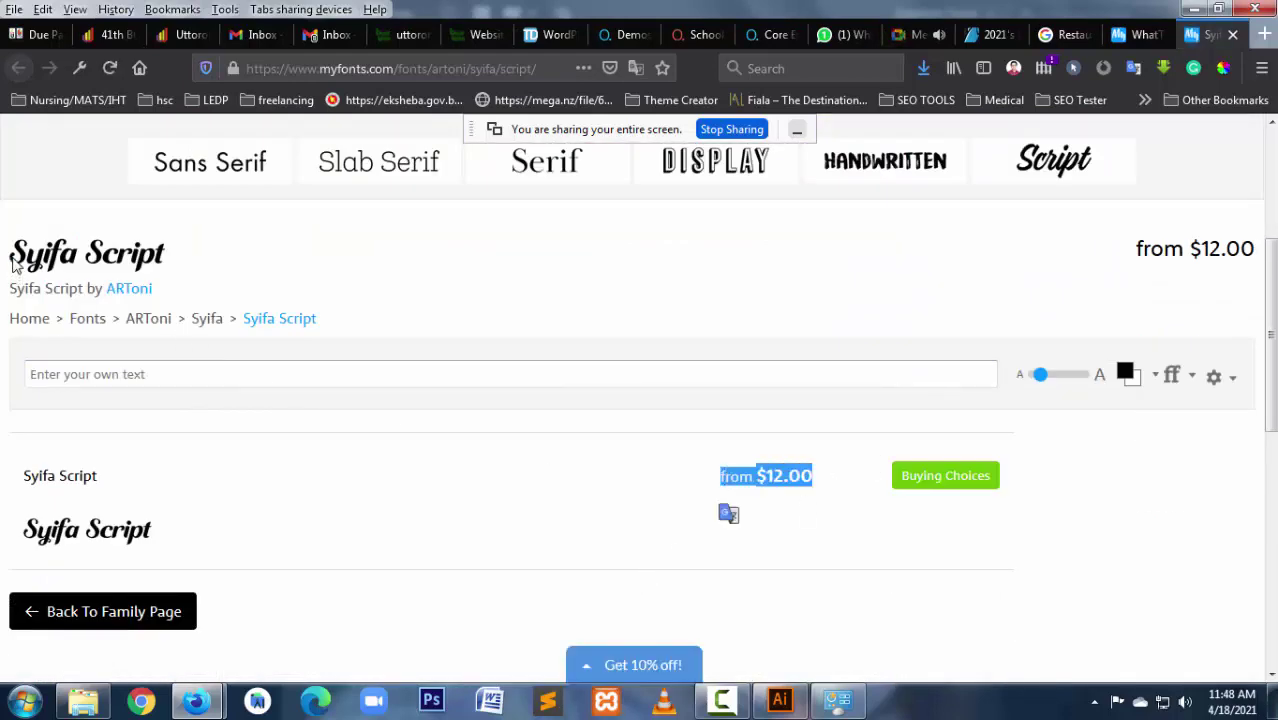
mouse_move(12, 262)
mouse_down()
mouse_move(174, 272)
mouse_move(55, 272)
mouse_move(4, 298)
mouse_up()
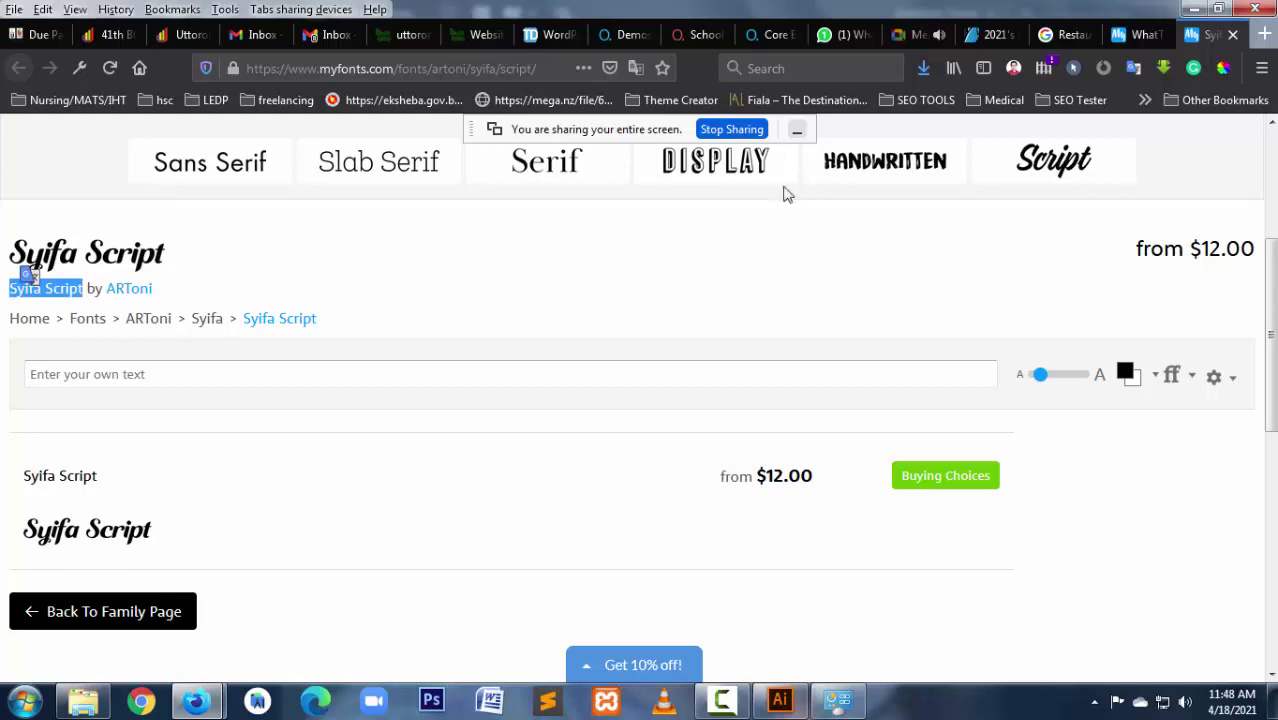
click(1262, 34)
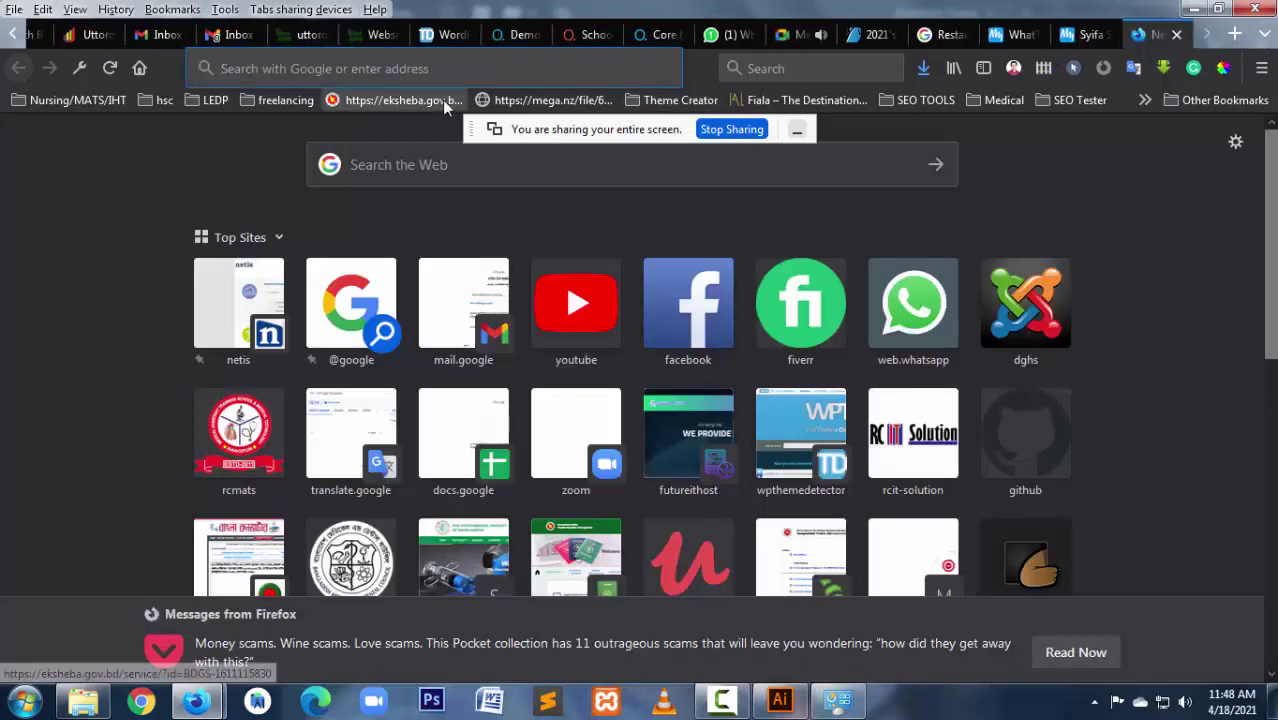
Step: Search Google for 'syifa script font free download' using the pasted font name
text(Syifa Script)
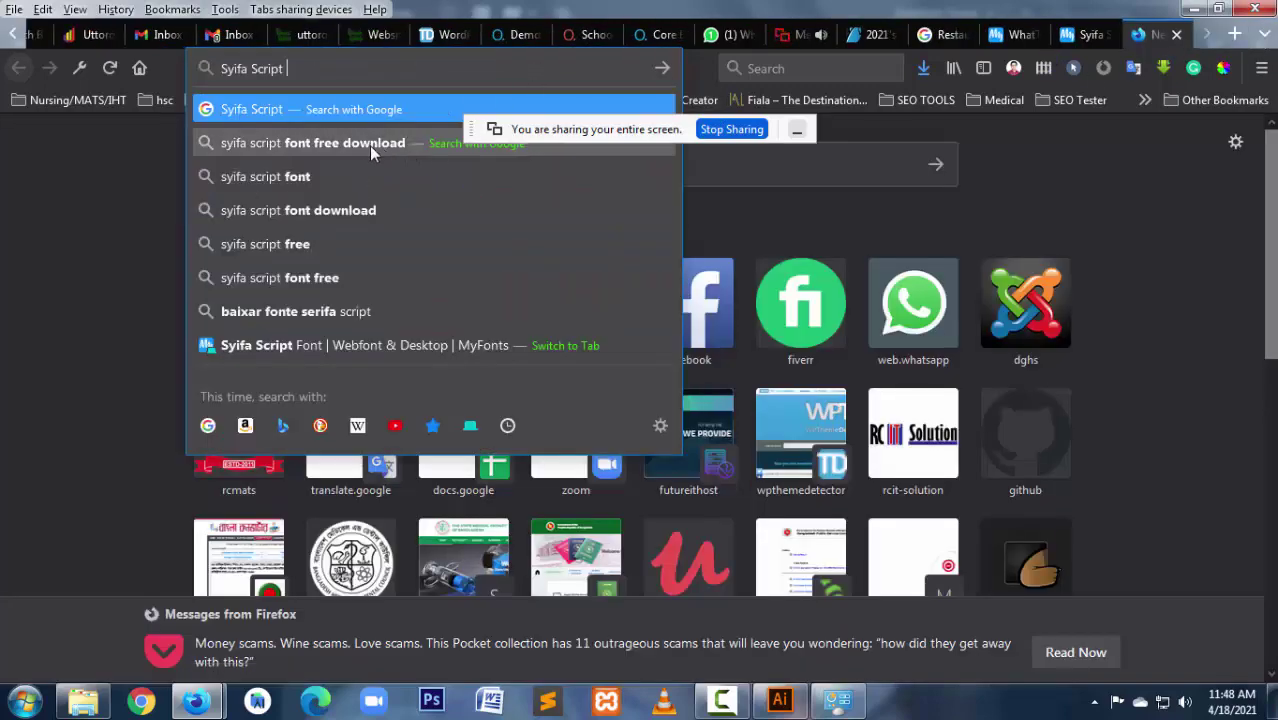
click(369, 145)
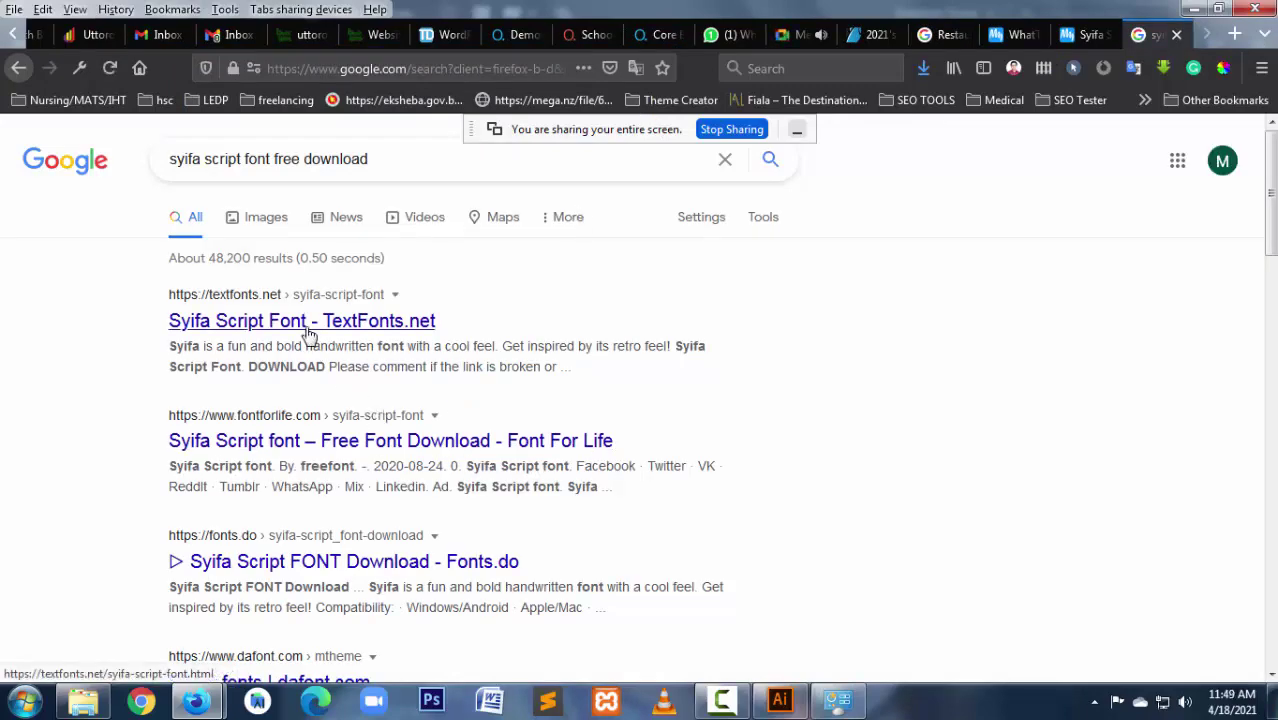
scroll(308, 333, down, 2)
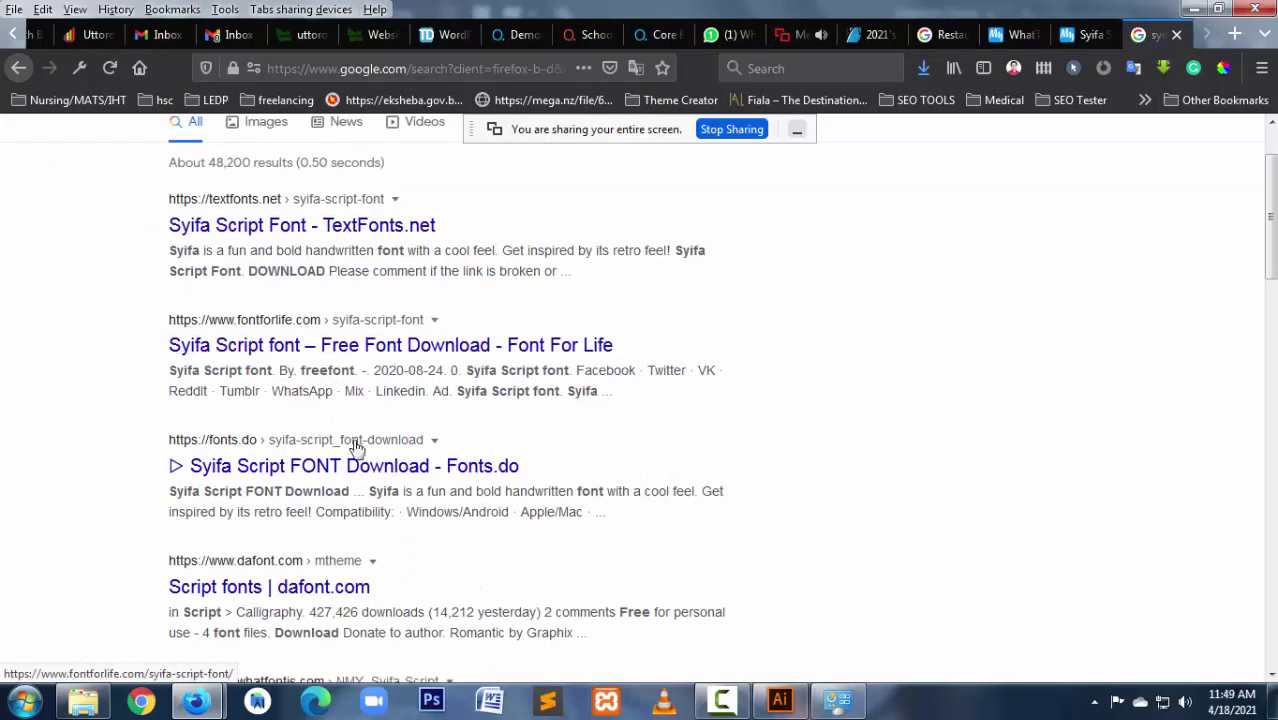
scroll(374, 468, down, 1)
scroll(374, 465, down, 3)
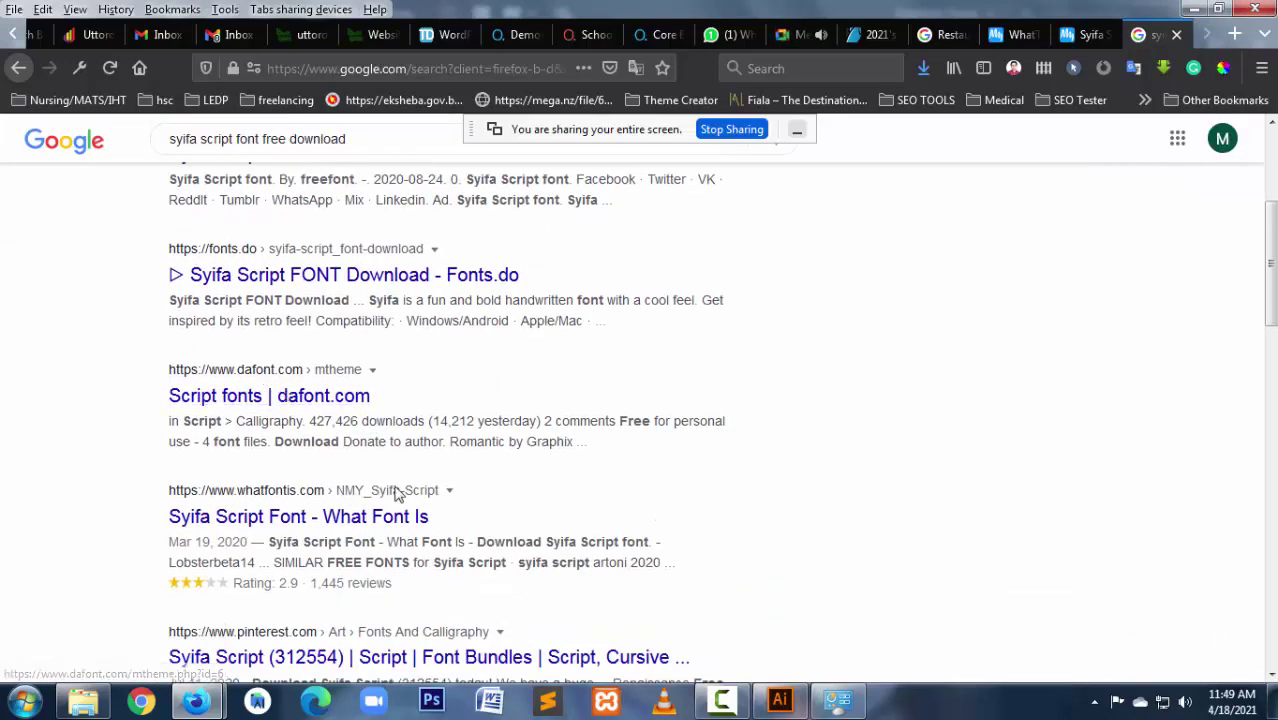
scroll(407, 498, down, 4)
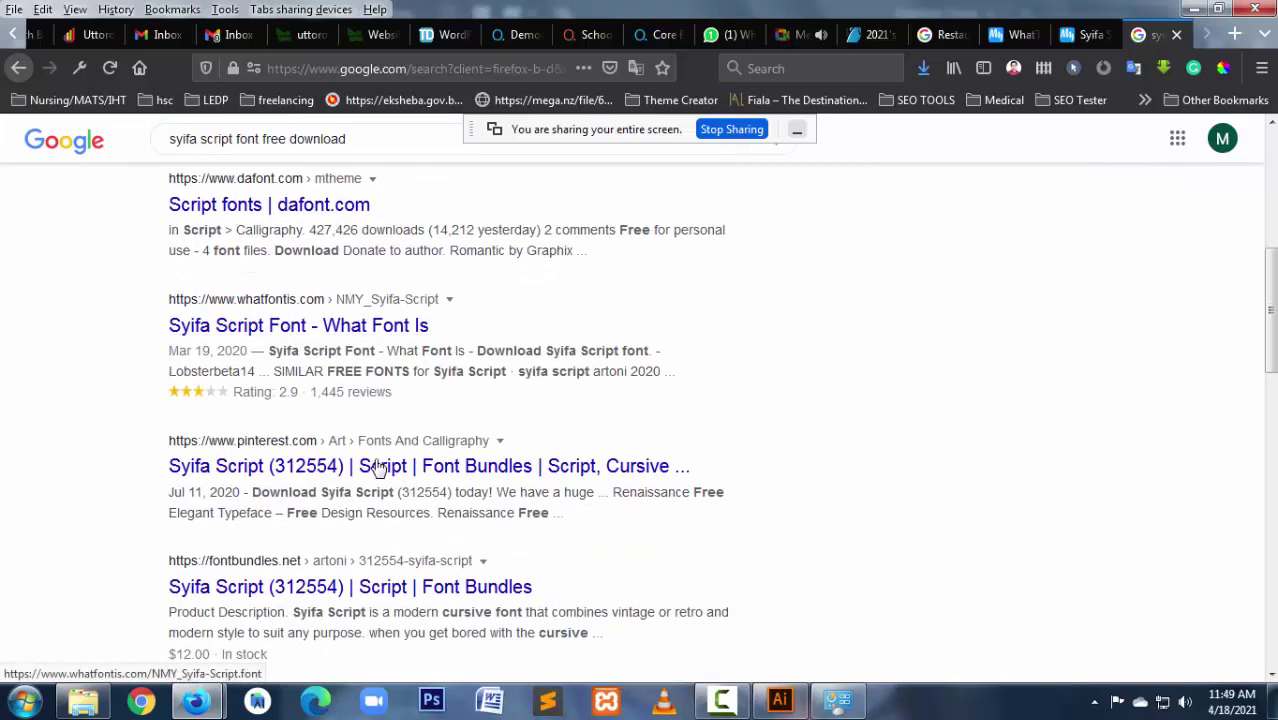
Step: Open the WhatFontIs Syifa Script result in a separate tab and scroll the remaining results
middle_click(325, 327)
scroll(525, 568, down, 4)
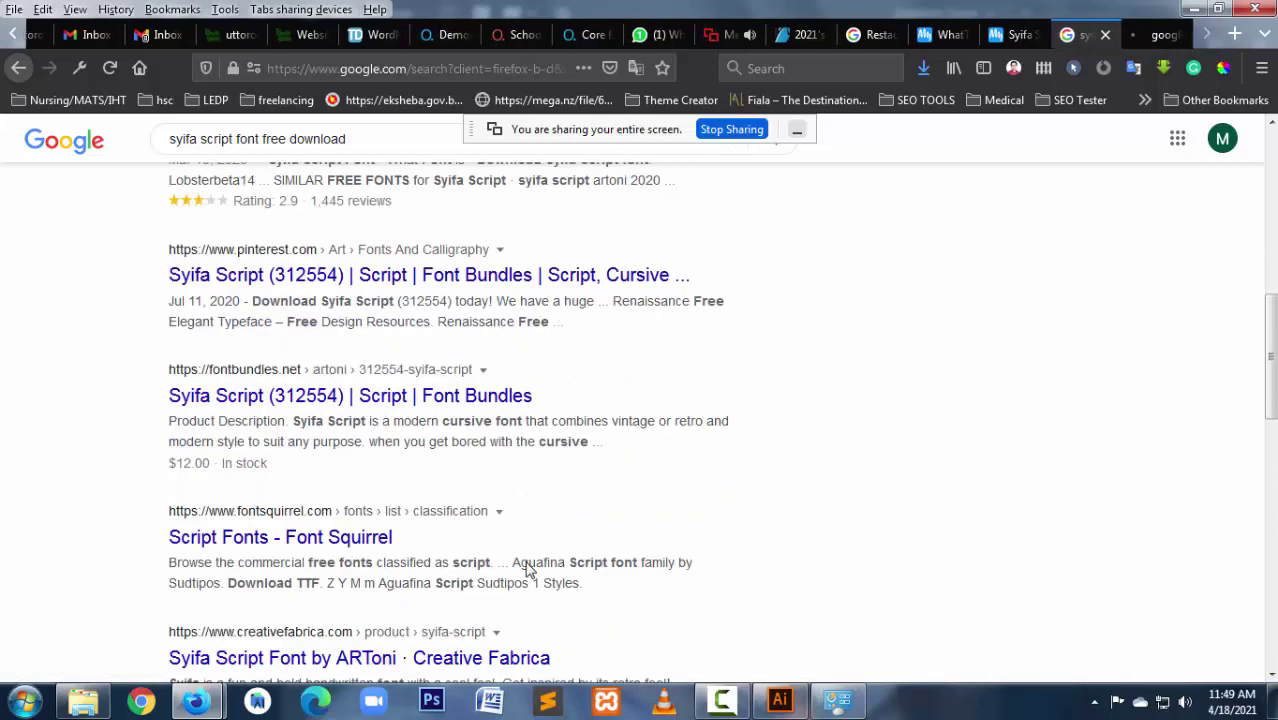
scroll(529, 568, down, 2)
scroll(531, 568, down, 2)
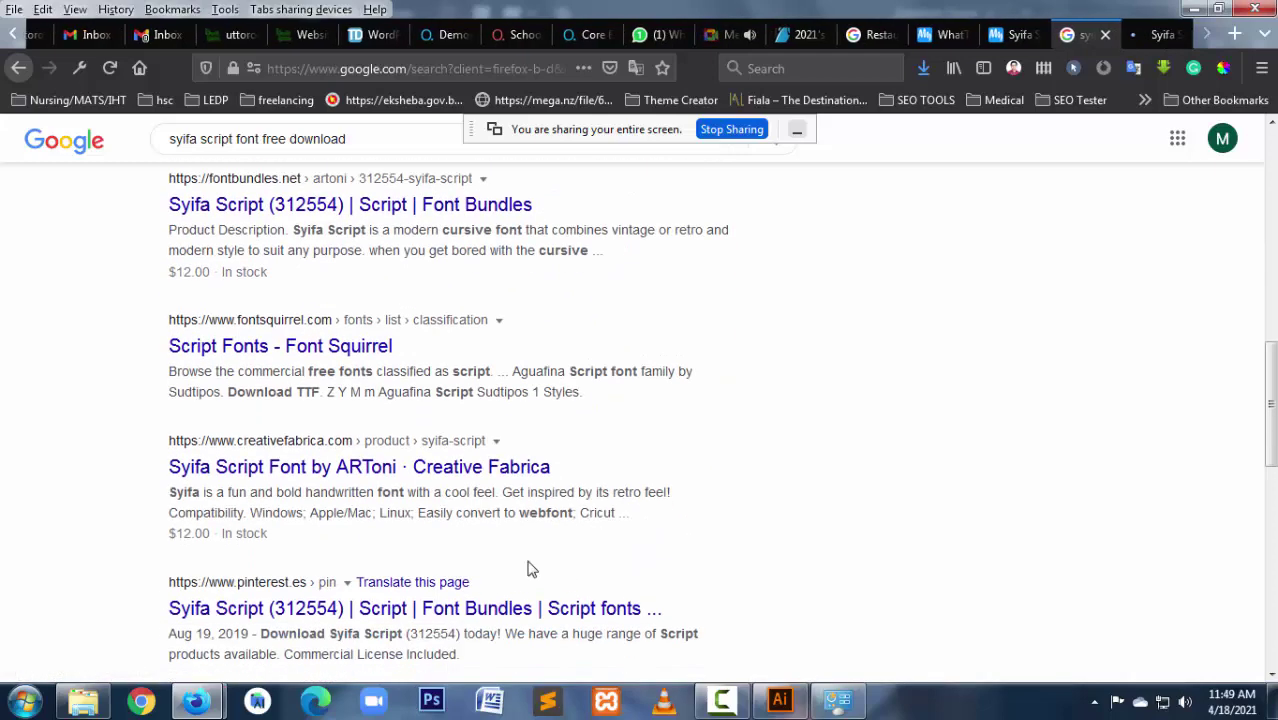
scroll(531, 568, down, 2)
scroll(532, 569, down, 3)
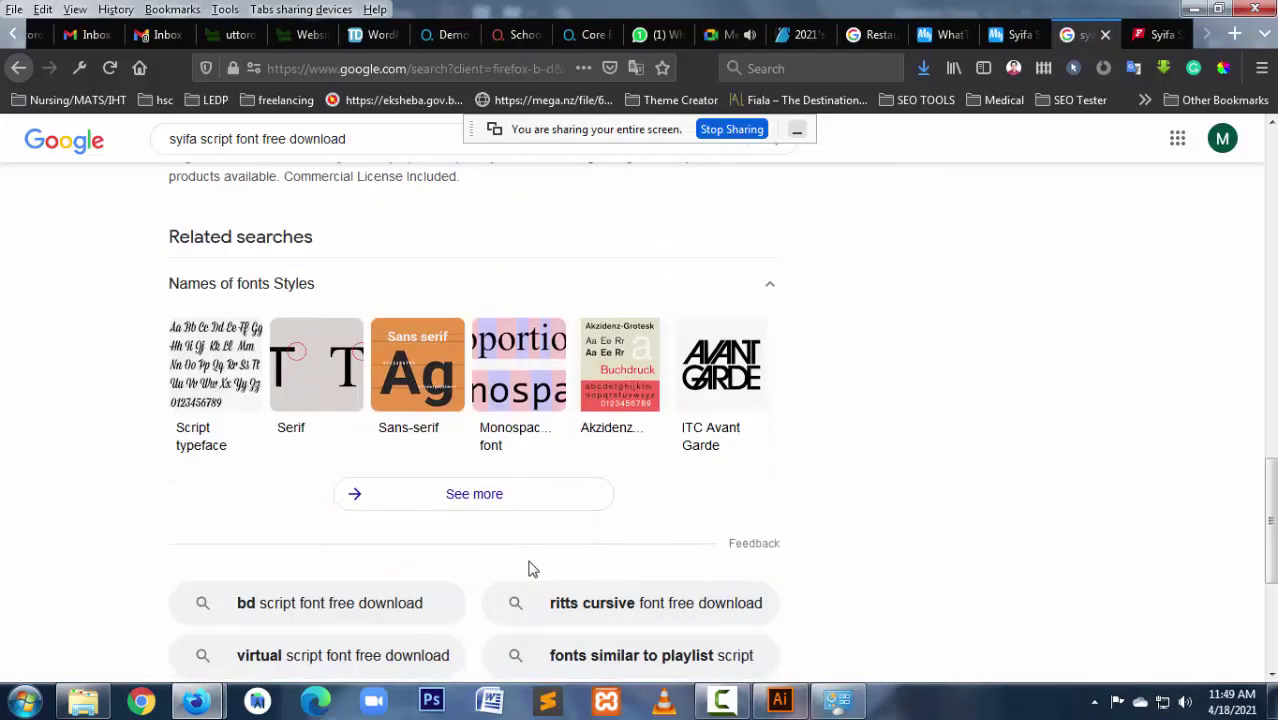
Step: Switch to the WhatFontIs Syifa Script tab and follow its download link
click(1146, 37)
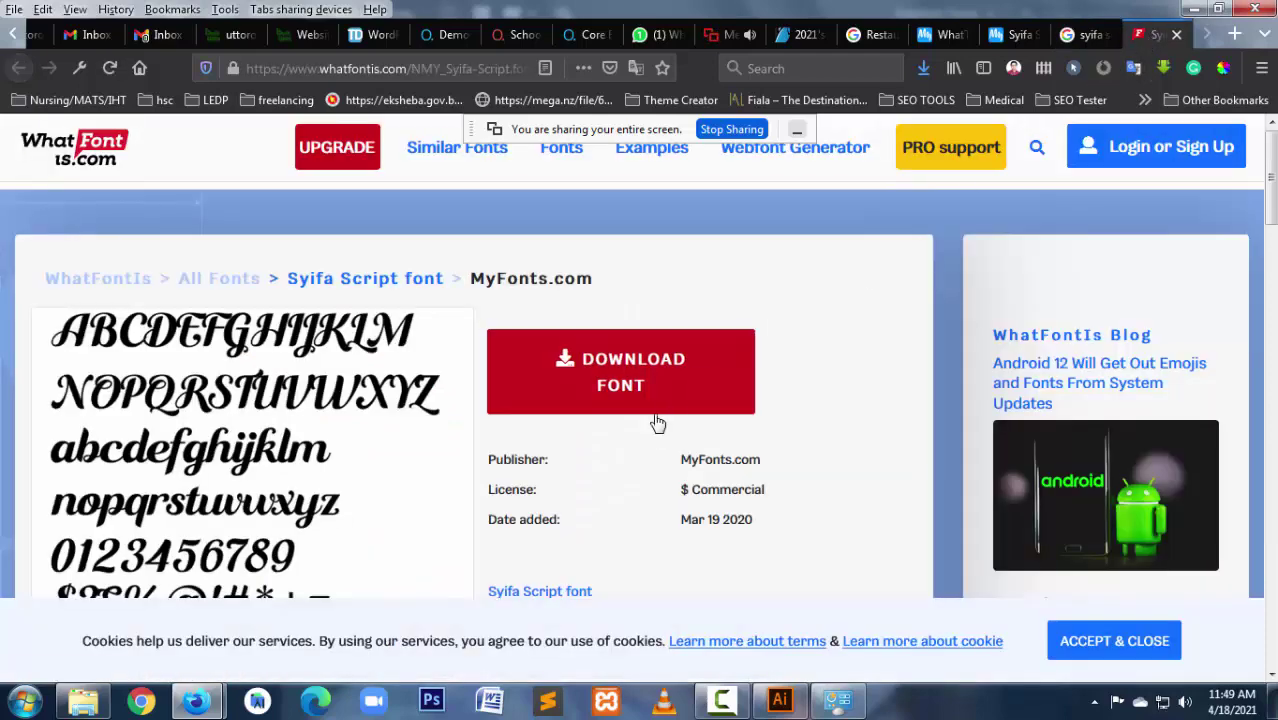
click(640, 400)
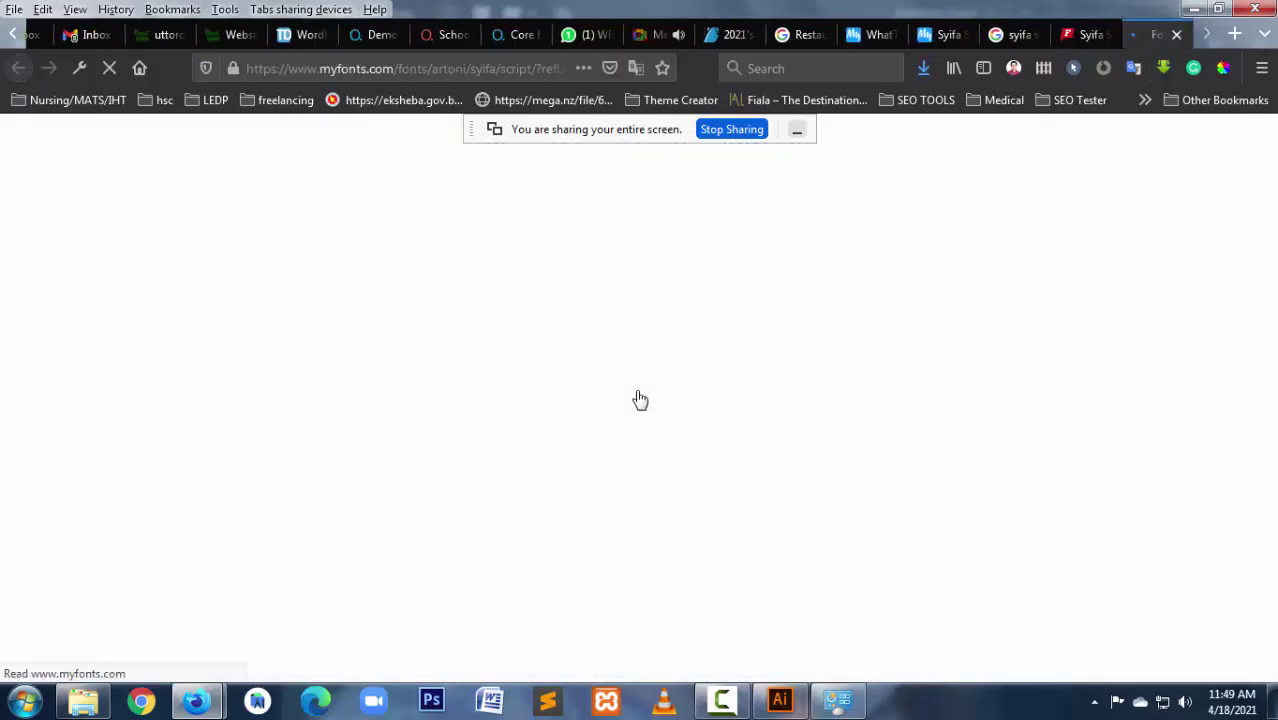
scroll(650, 400, down, 2)
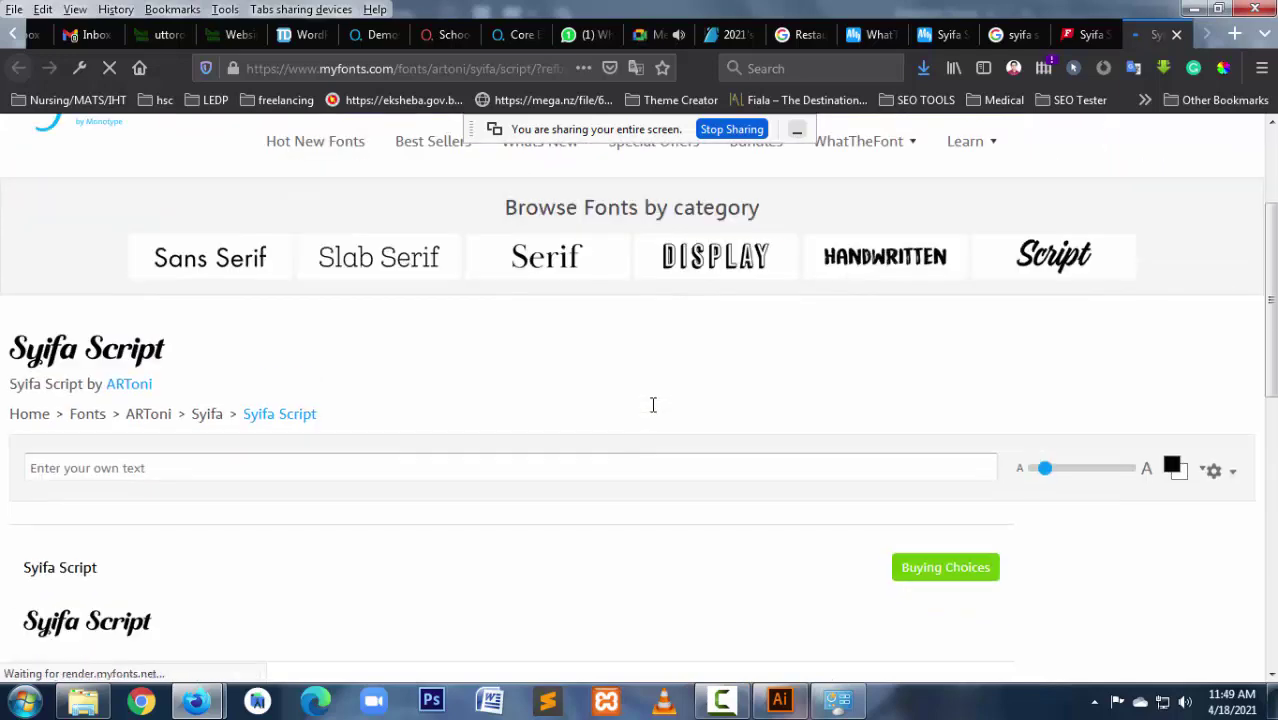
scroll(653, 405, down, 1)
scroll(650, 413, down, 1)
scroll(650, 413, up, 5)
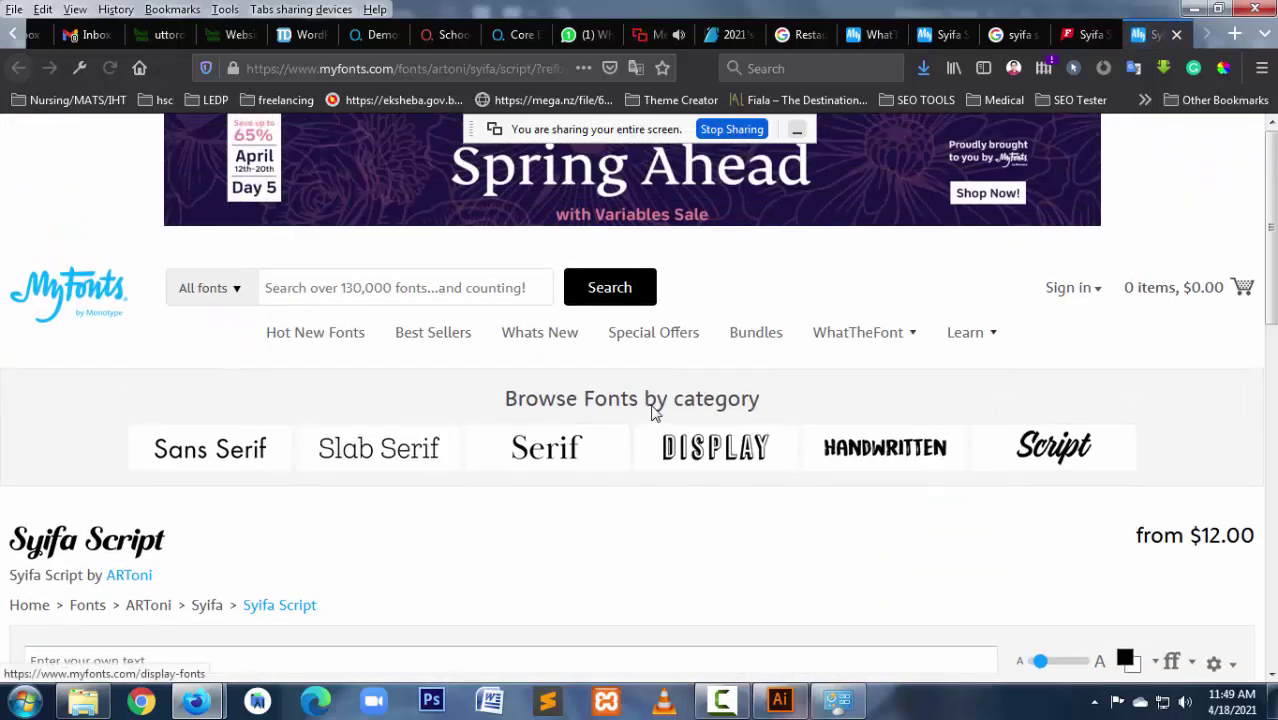
Step: Return to the WhatFontIs page, accept the cookie notice and open Similar Free Fonts
click(1113, 30)
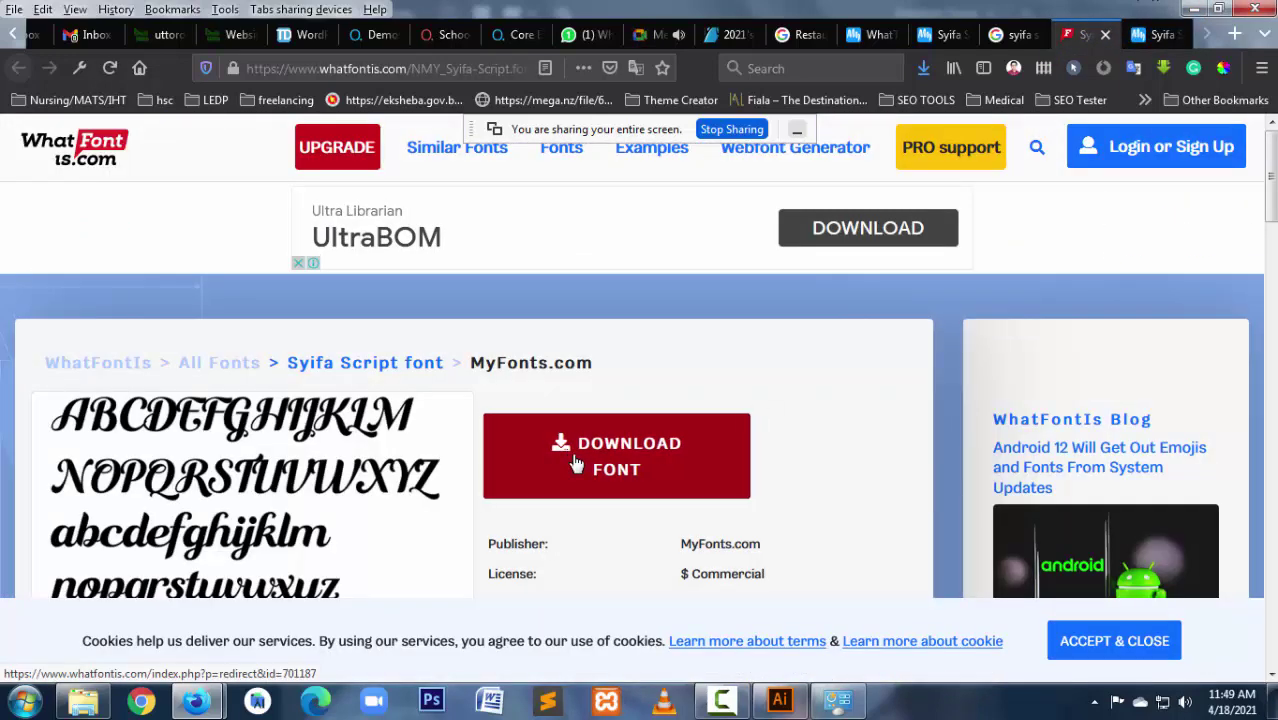
scroll(575, 462, down, 2)
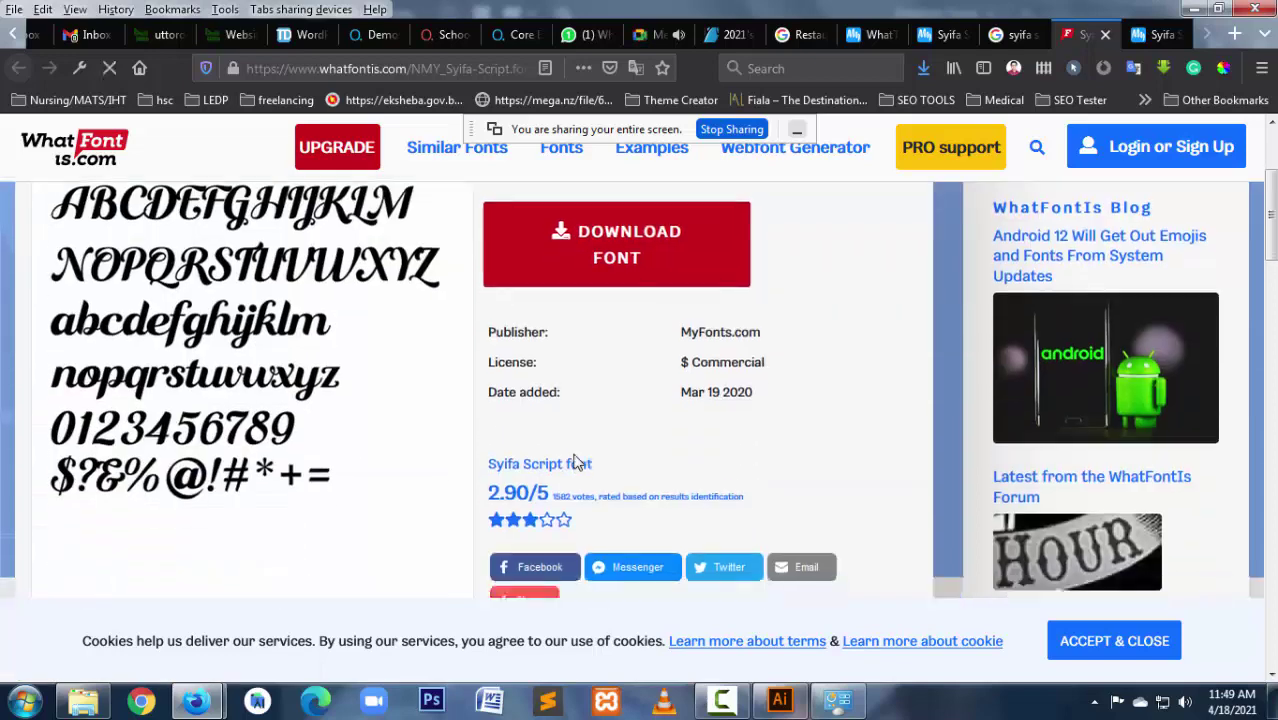
scroll(578, 462, down, 3)
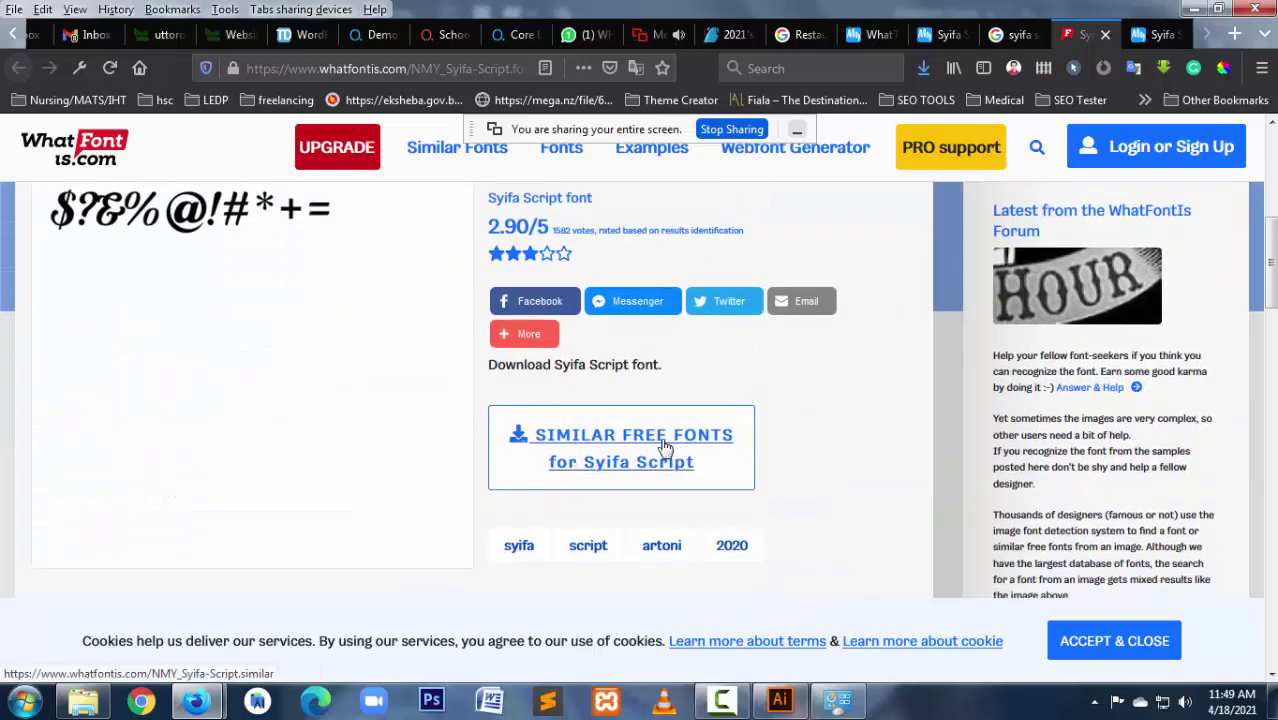
scroll(651, 443, up, 3)
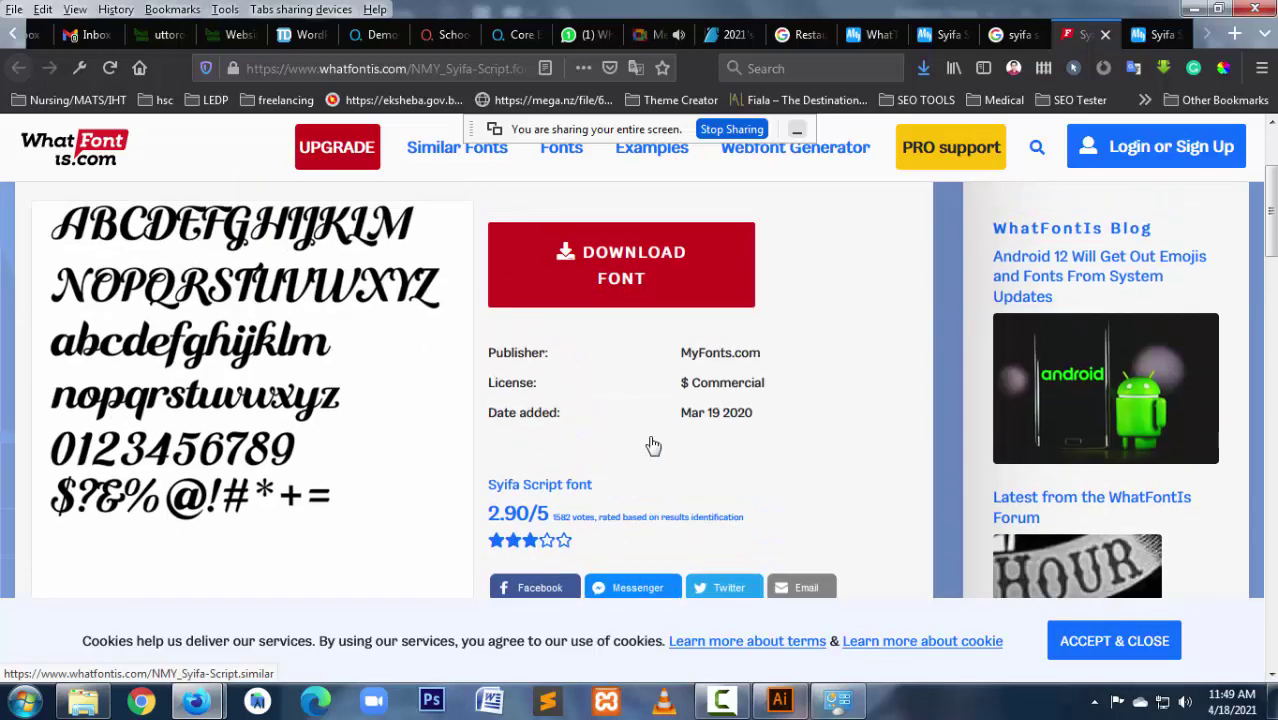
scroll(651, 443, up, 2)
scroll(651, 443, down, 4)
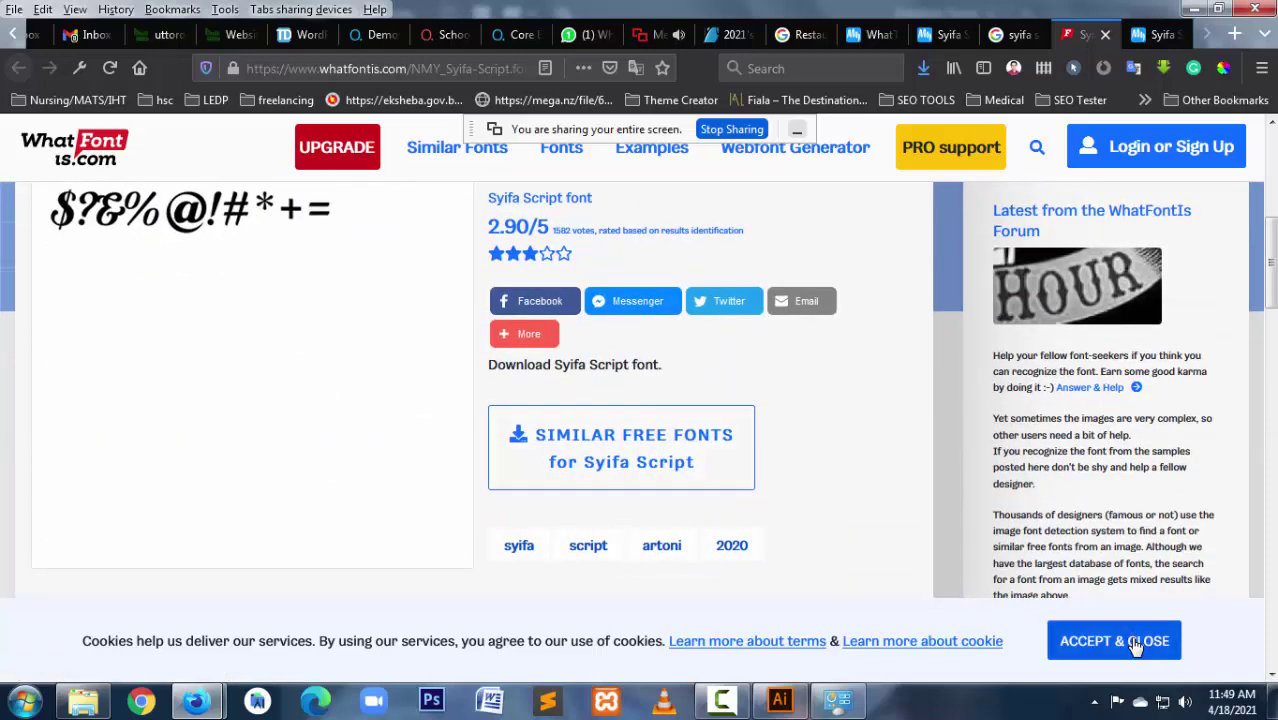
click(1130, 641)
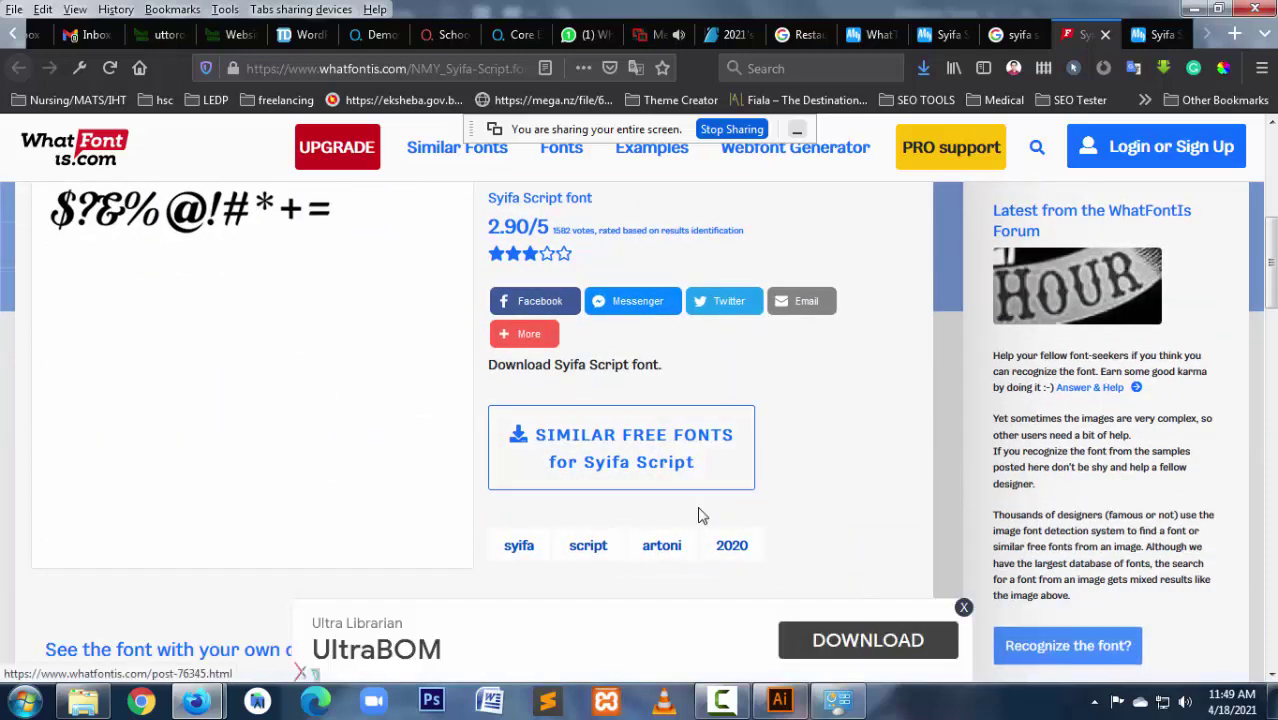
click(645, 453)
Step: Scroll through the 100 free Syifa Script alternatives, from Lobsterbeta14 onward, and highlight the heading
scroll(650, 450, down, 3)
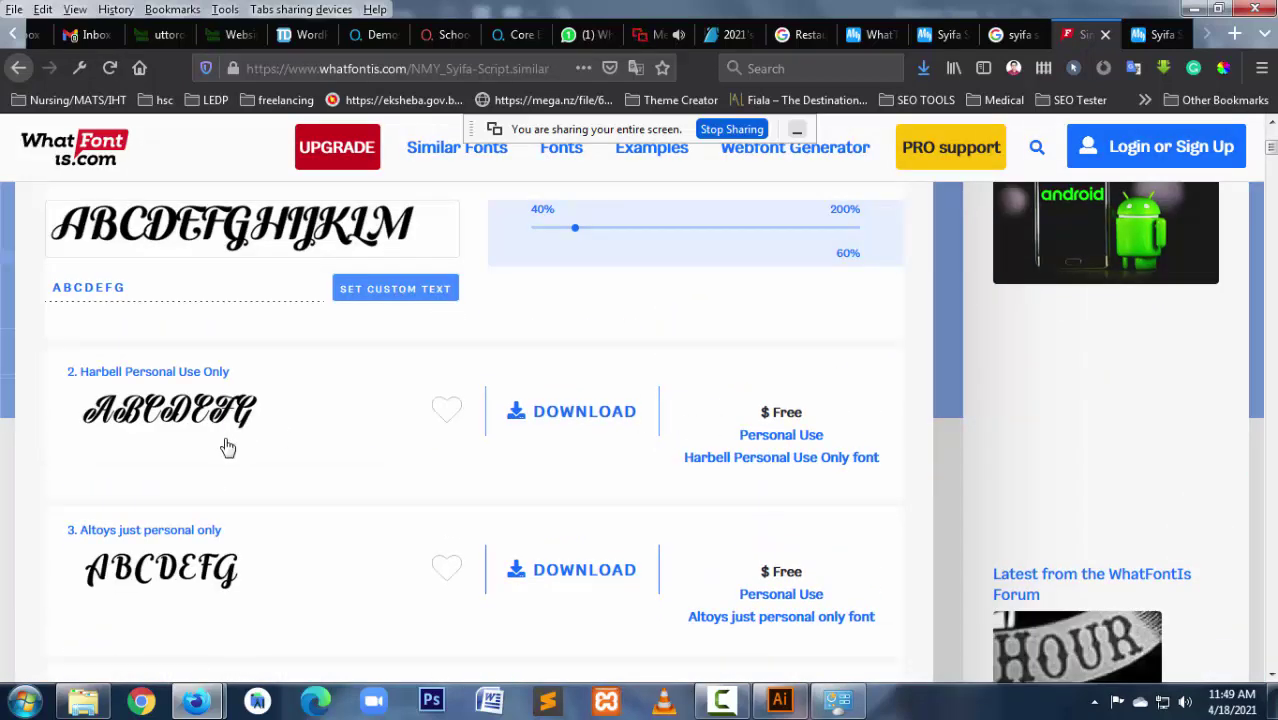
scroll(288, 495, down, 1)
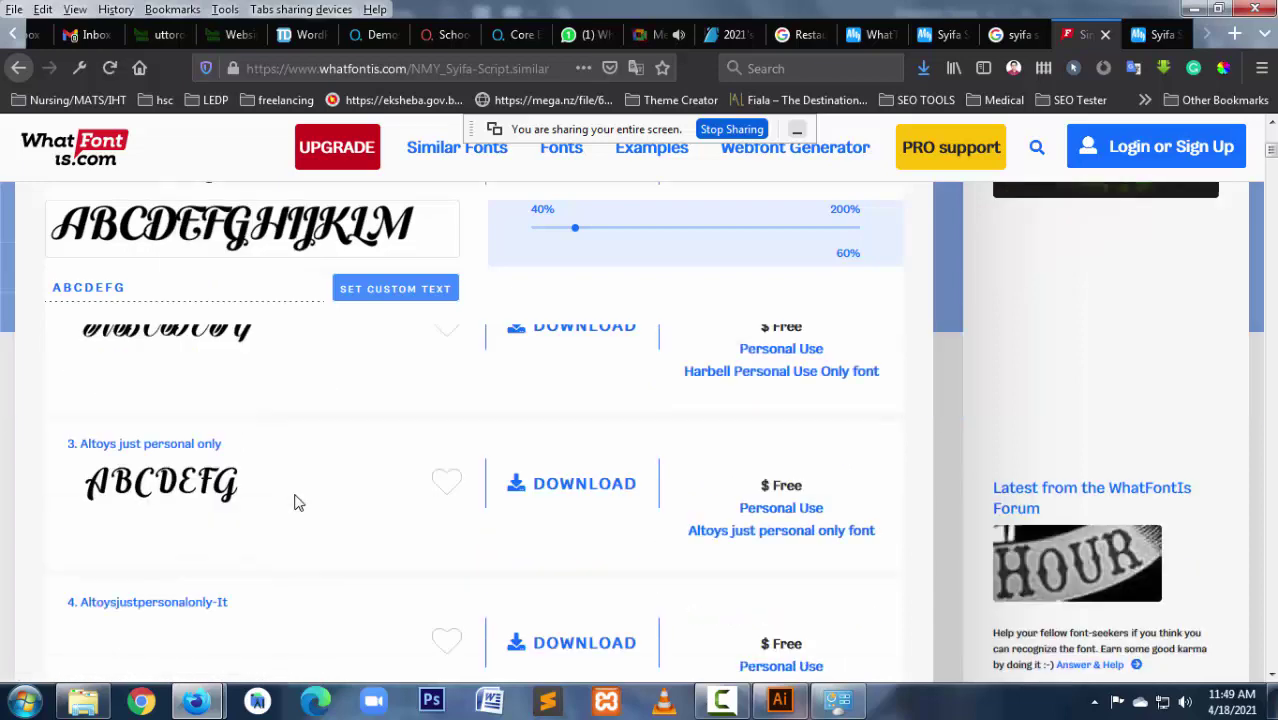
scroll(293, 499, down, 1)
scroll(294, 500, down, 2)
scroll(296, 502, down, 2)
scroll(296, 502, down, 1)
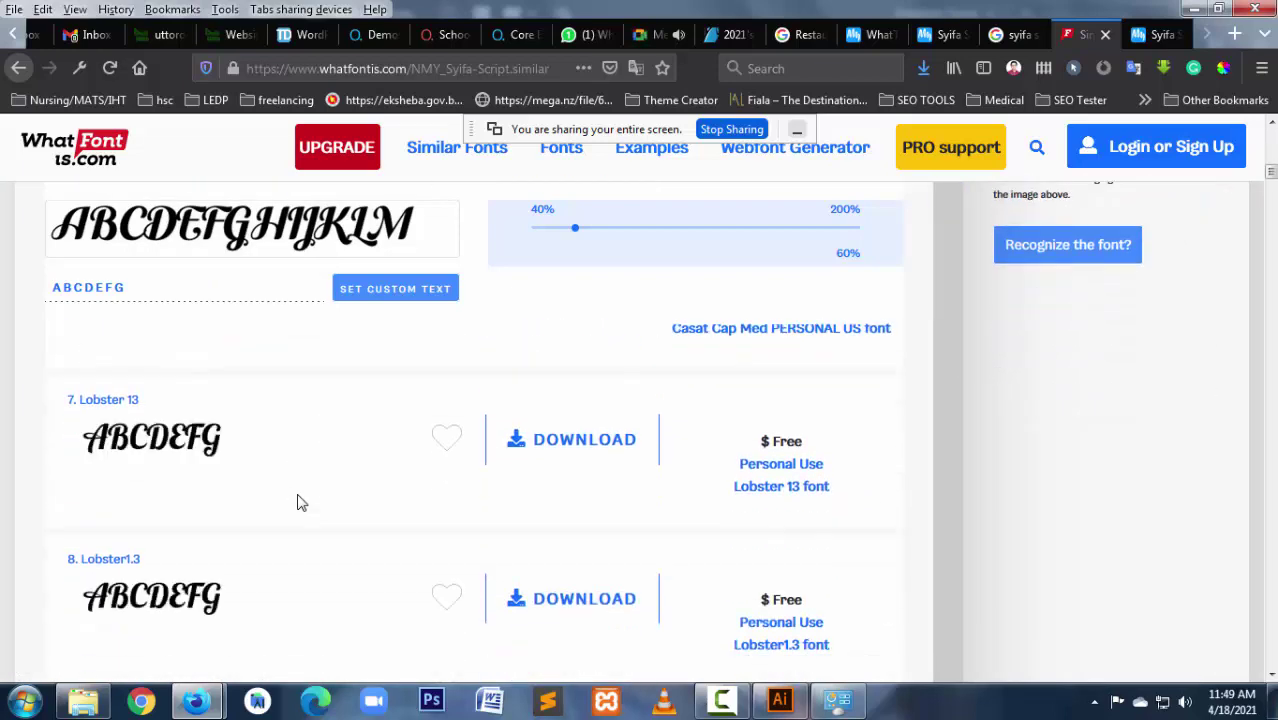
scroll(298, 502, down, 1)
scroll(300, 502, down, 1)
scroll(300, 502, up, 2)
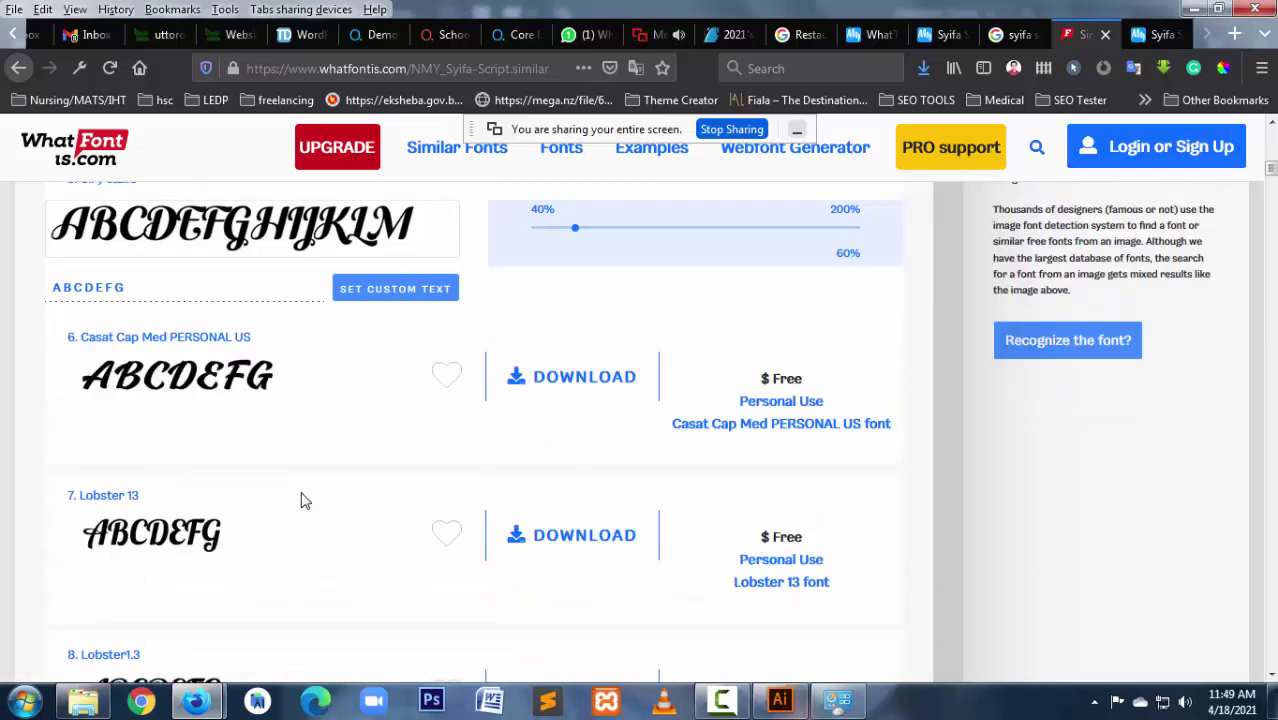
scroll(302, 502, up, 1)
scroll(303, 502, up, 2)
scroll(305, 502, up, 1)
scroll(305, 502, up, 2)
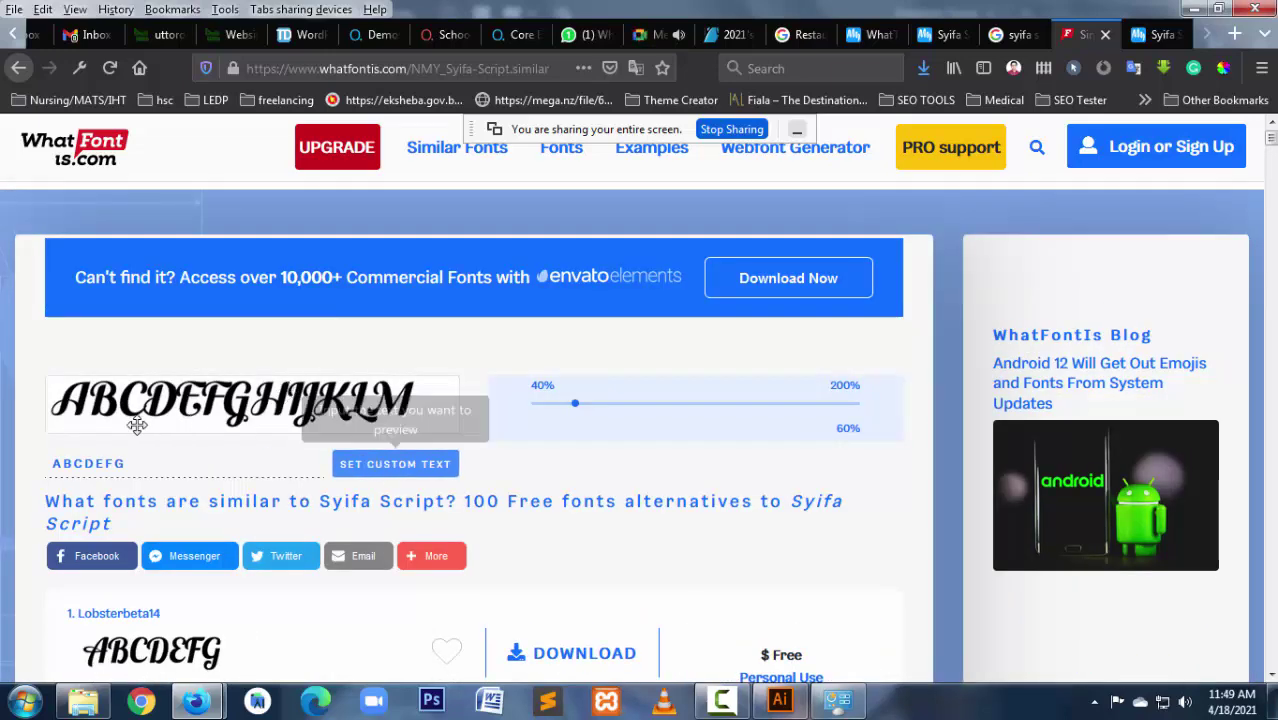
scroll(556, 531, down, 2)
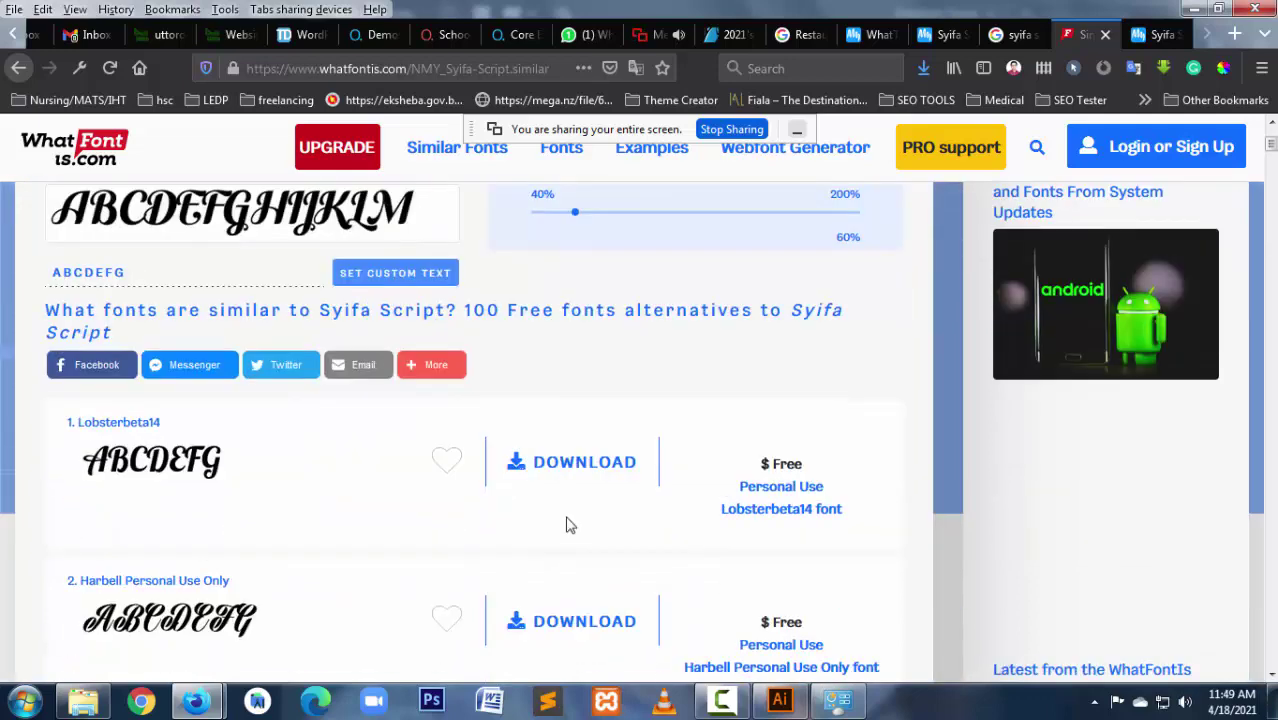
scroll(604, 515, down, 3)
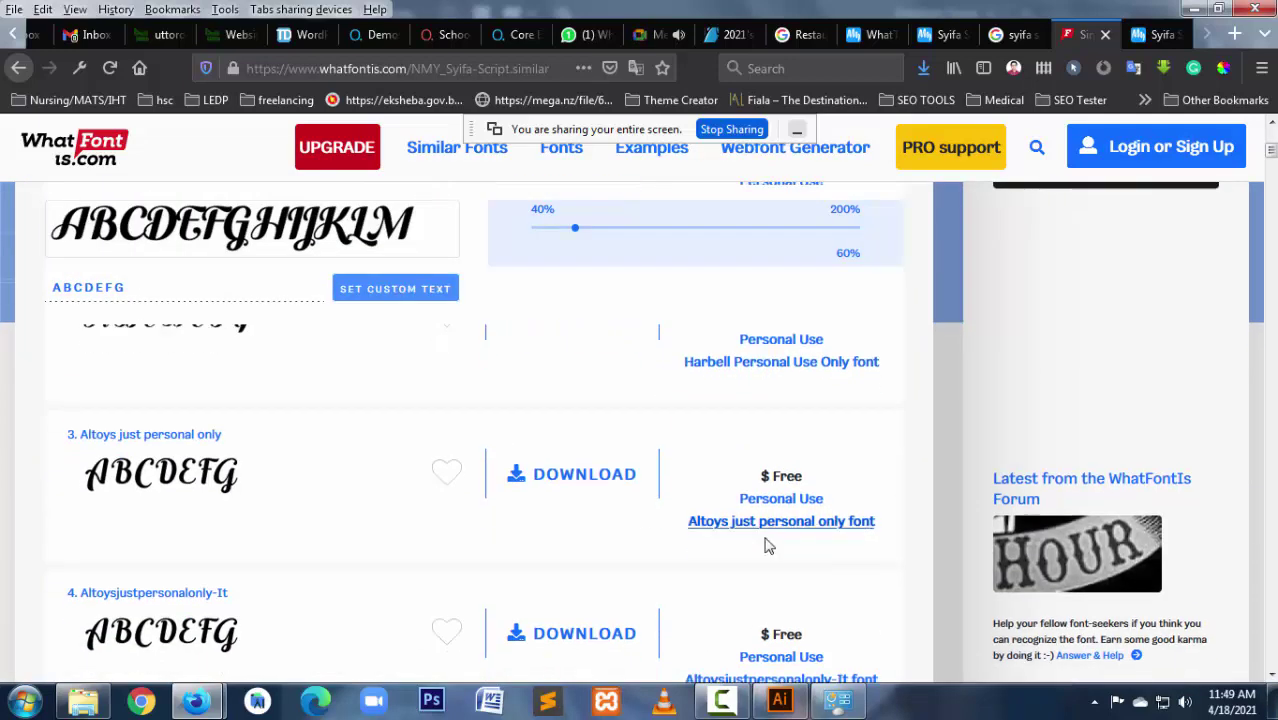
scroll(562, 486, up, 1)
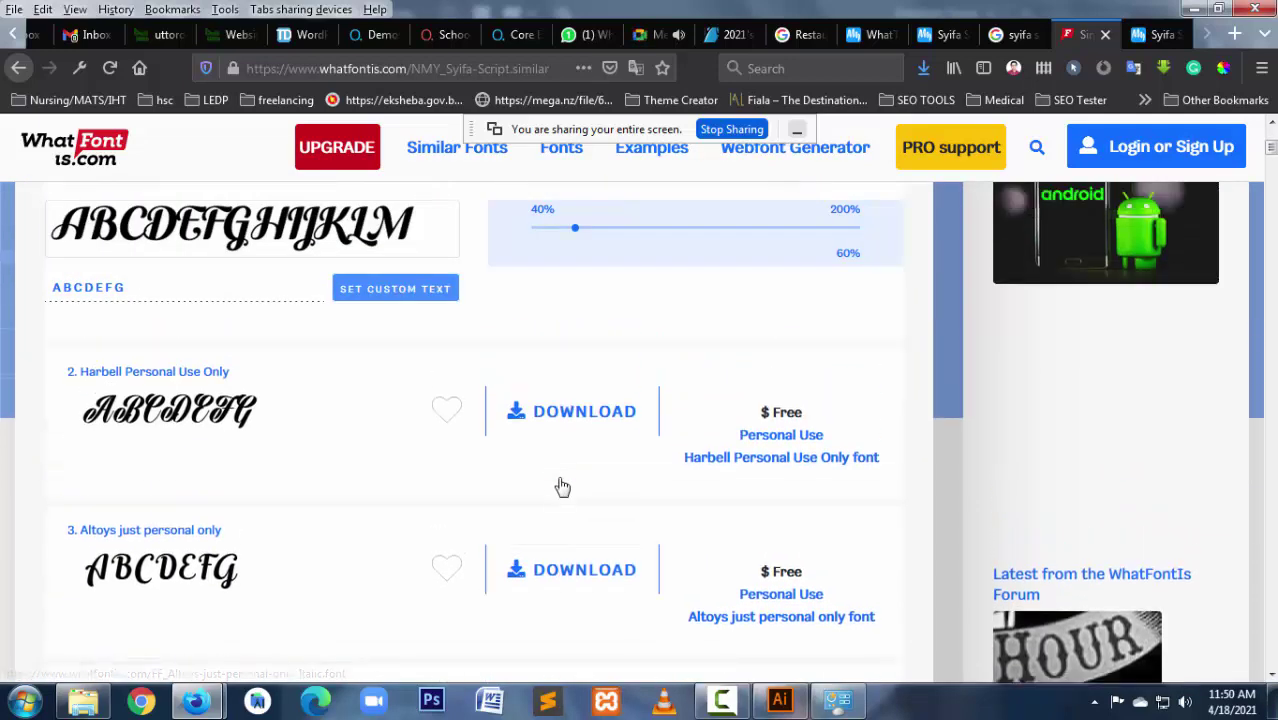
mouse_move(170, 410)
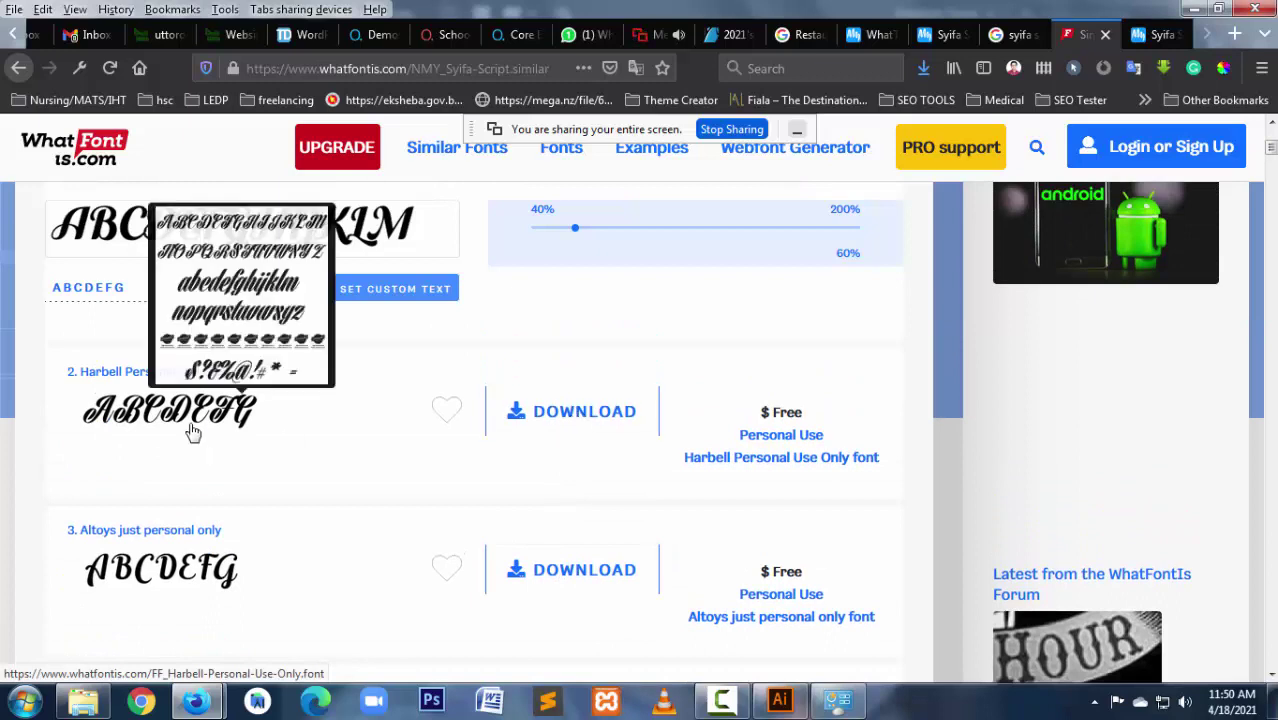
scroll(580, 500, up, 3)
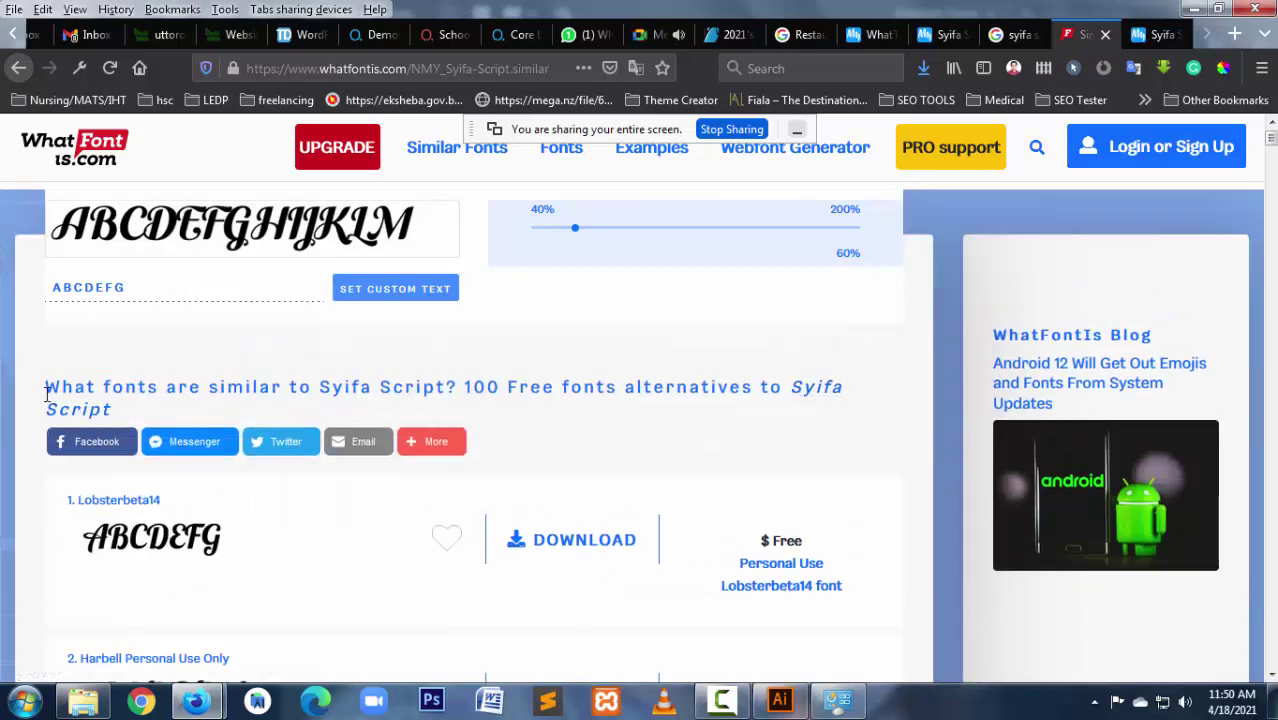
drag(76, 396, 117, 412)
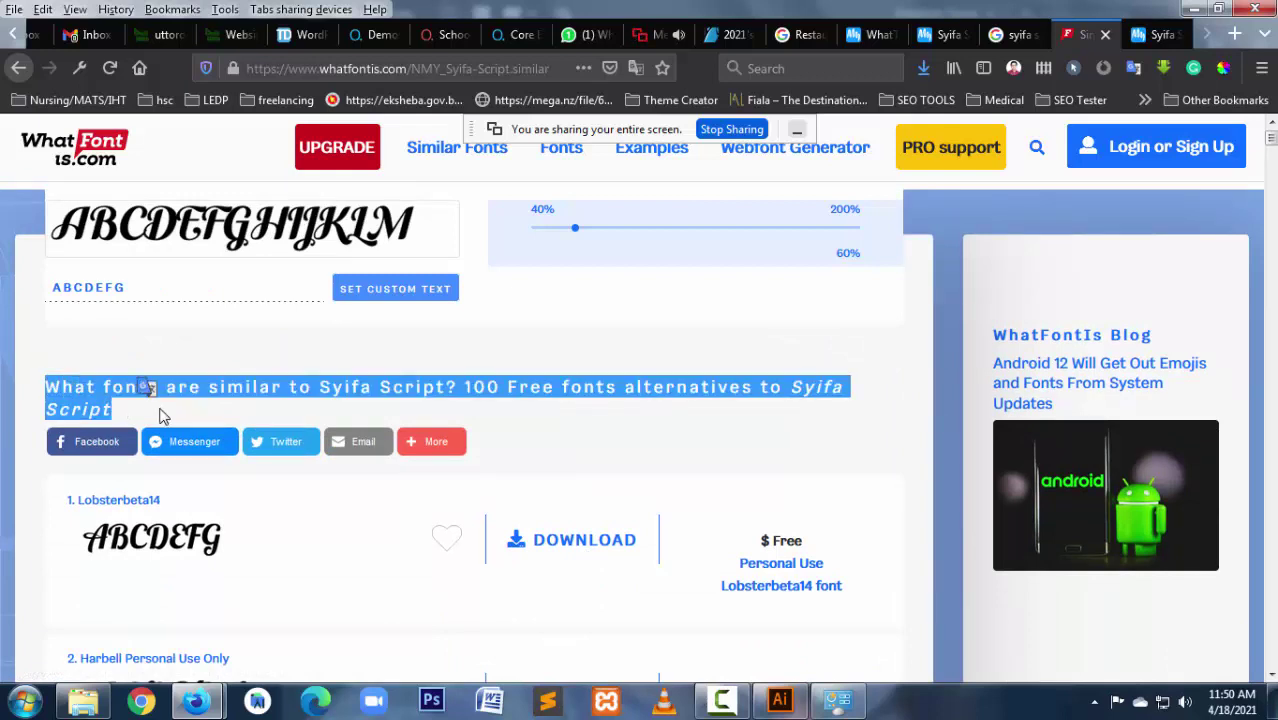
click(162, 415)
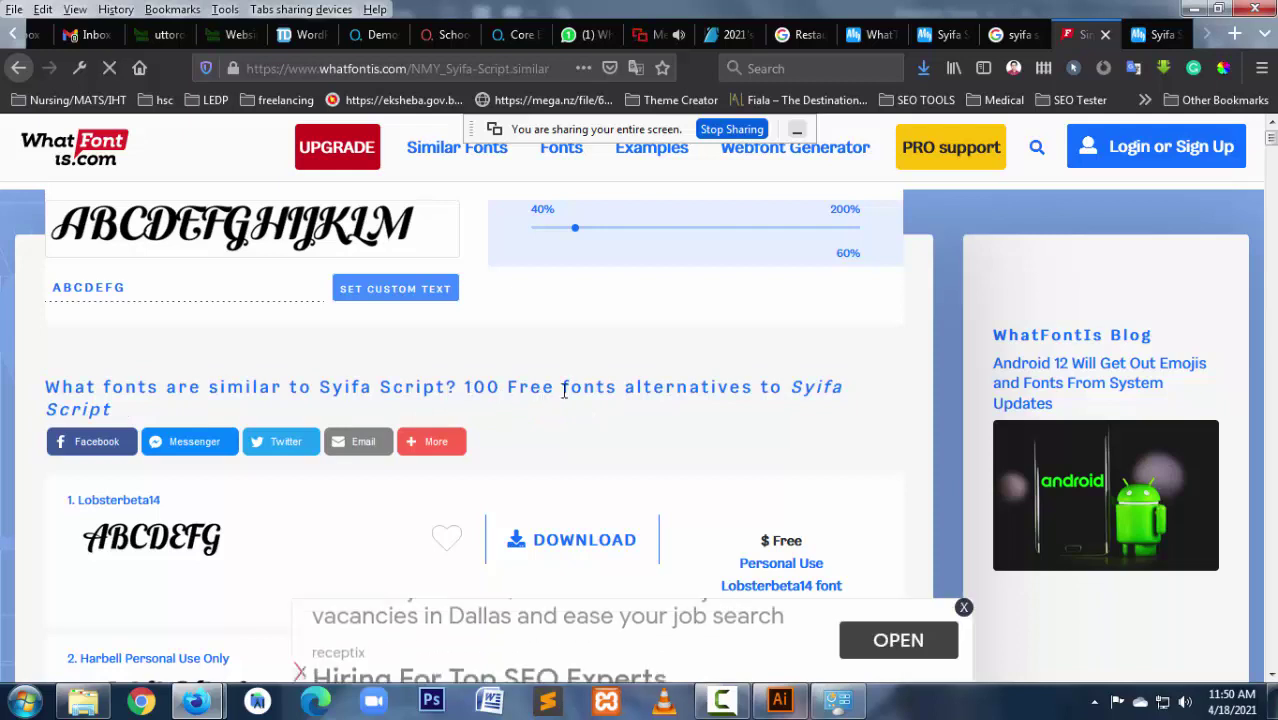
Step: Flip between the Google results and the similar fonts list, selecting the ABCDEFG sample text
click(1012, 38)
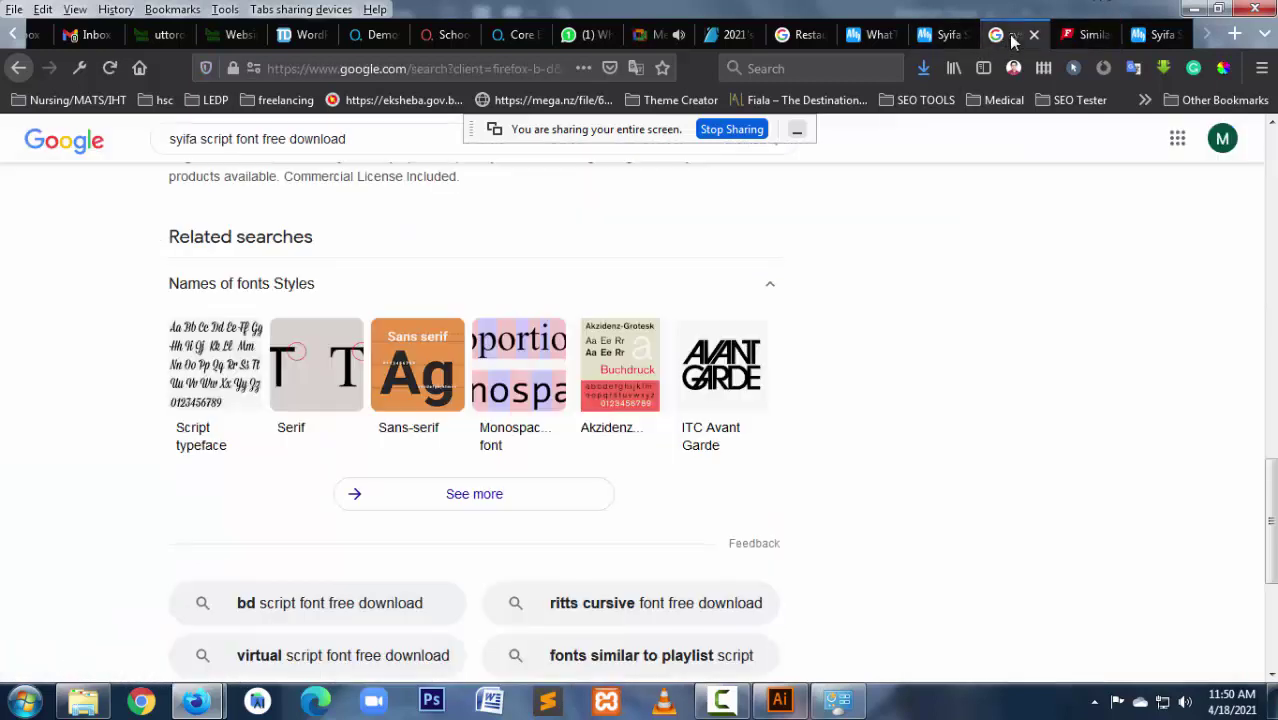
scroll(665, 519, up, 3)
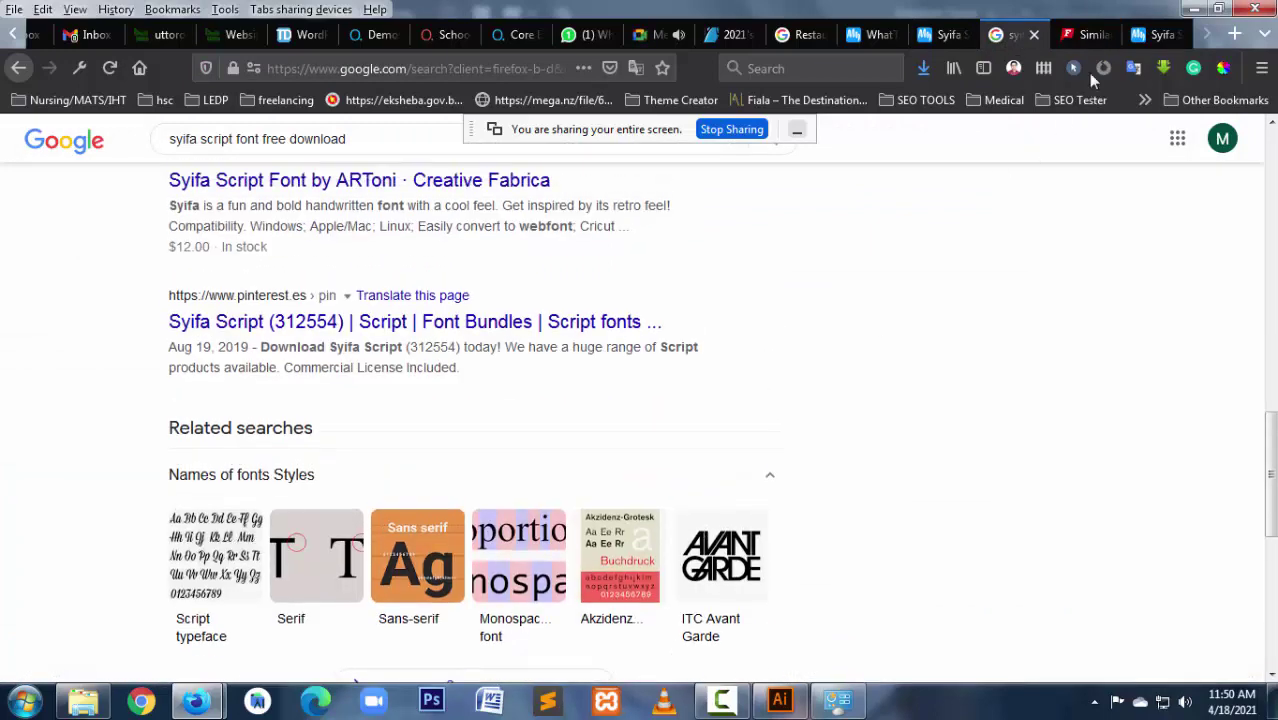
click(1086, 36)
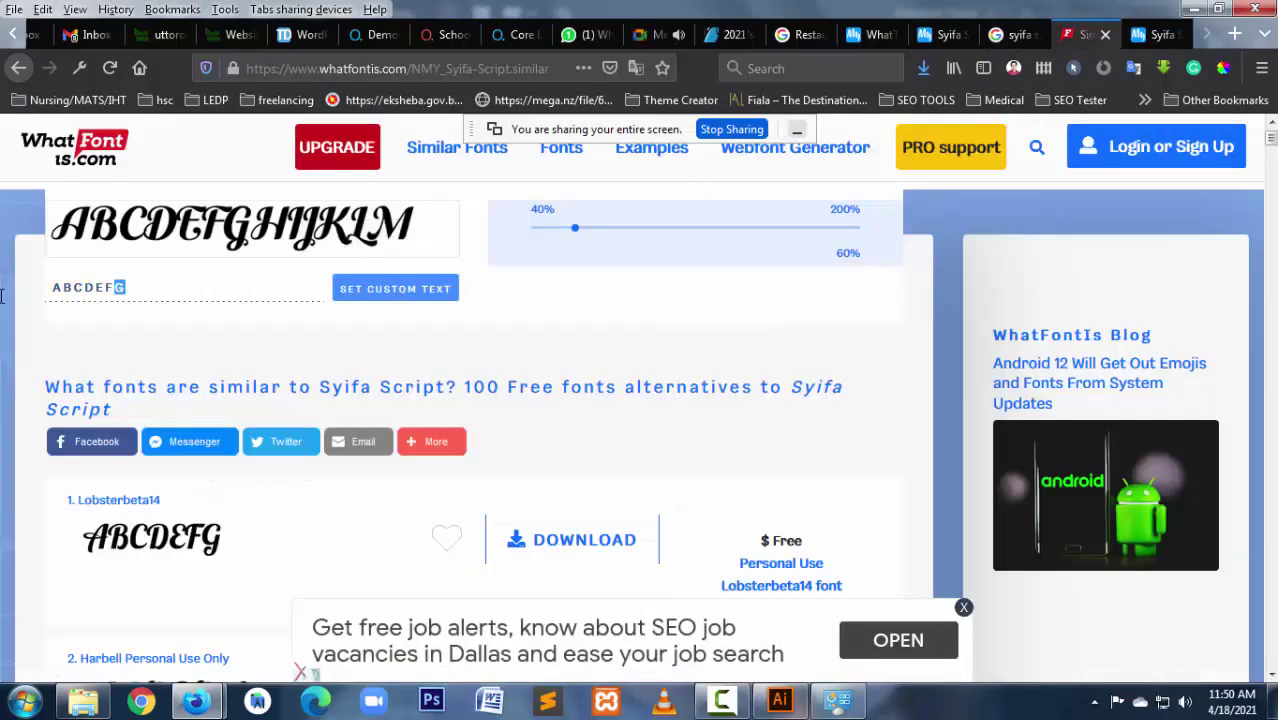
drag(2, 295, 20, 290)
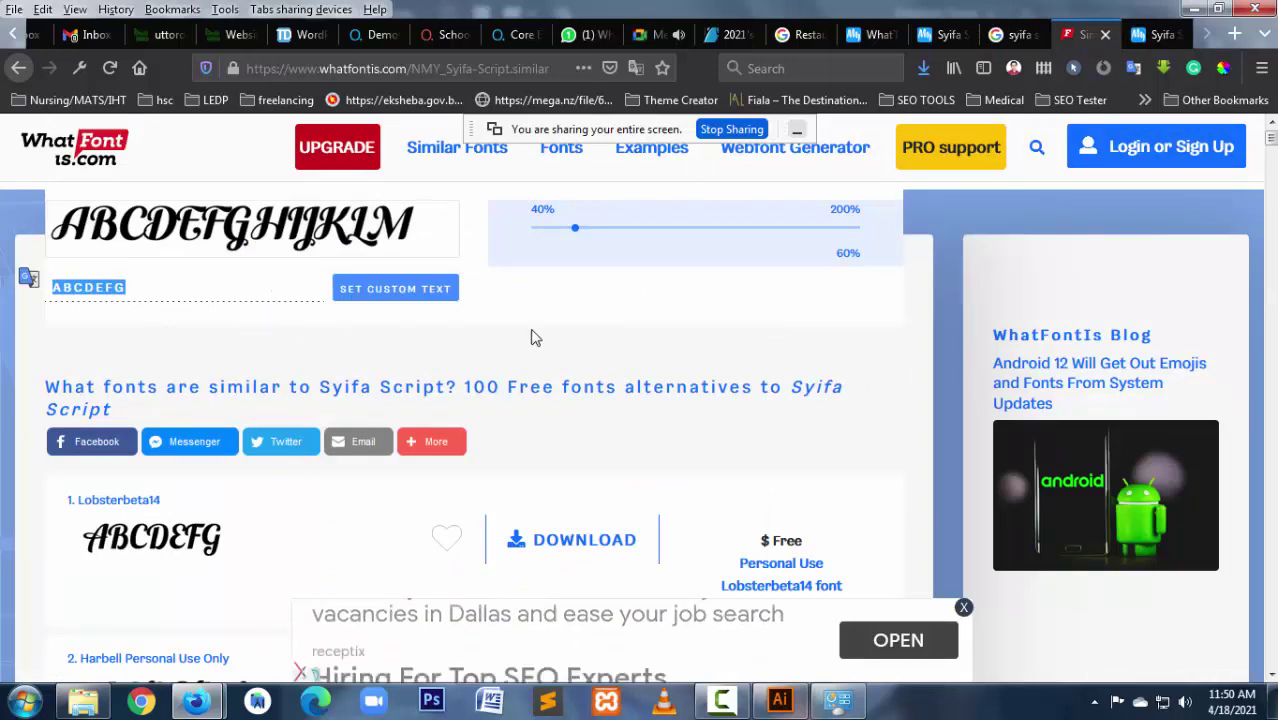
Step: Open the Font For Life Syifa Script download result from Google, then bring up the MyFonts page
click(1008, 35)
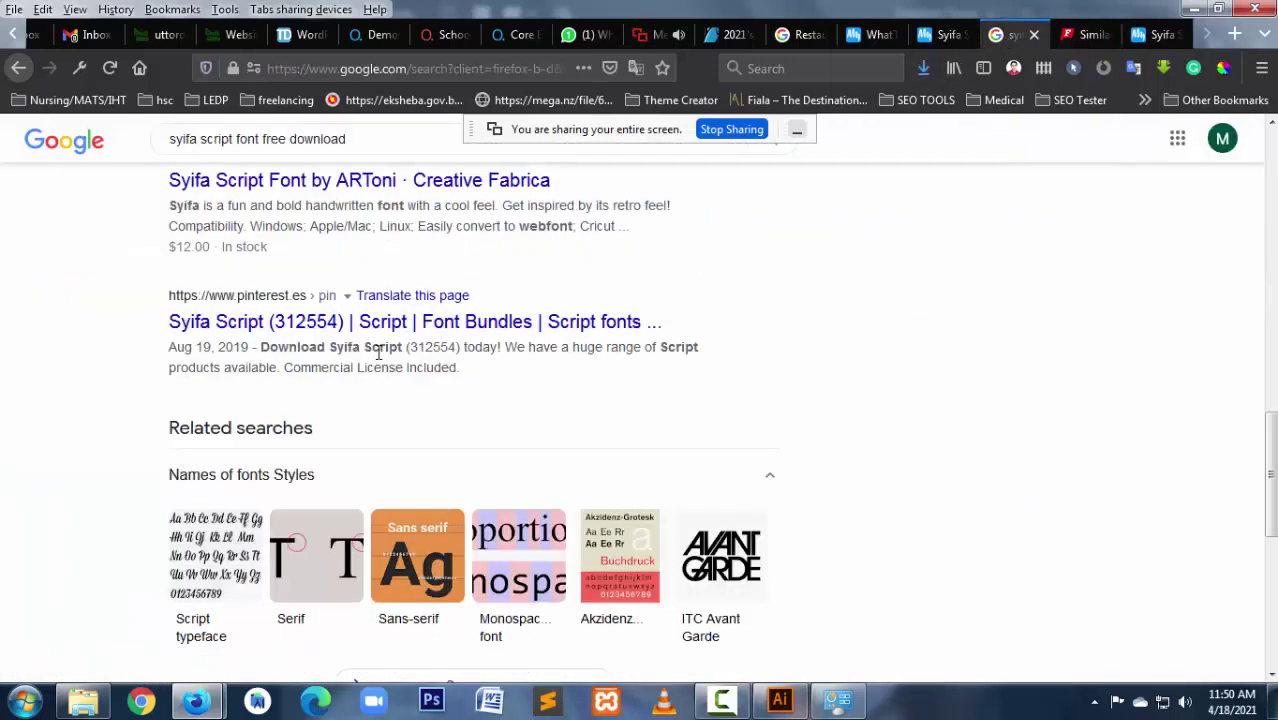
scroll(380, 352, up, 3)
scroll(388, 360, up, 5)
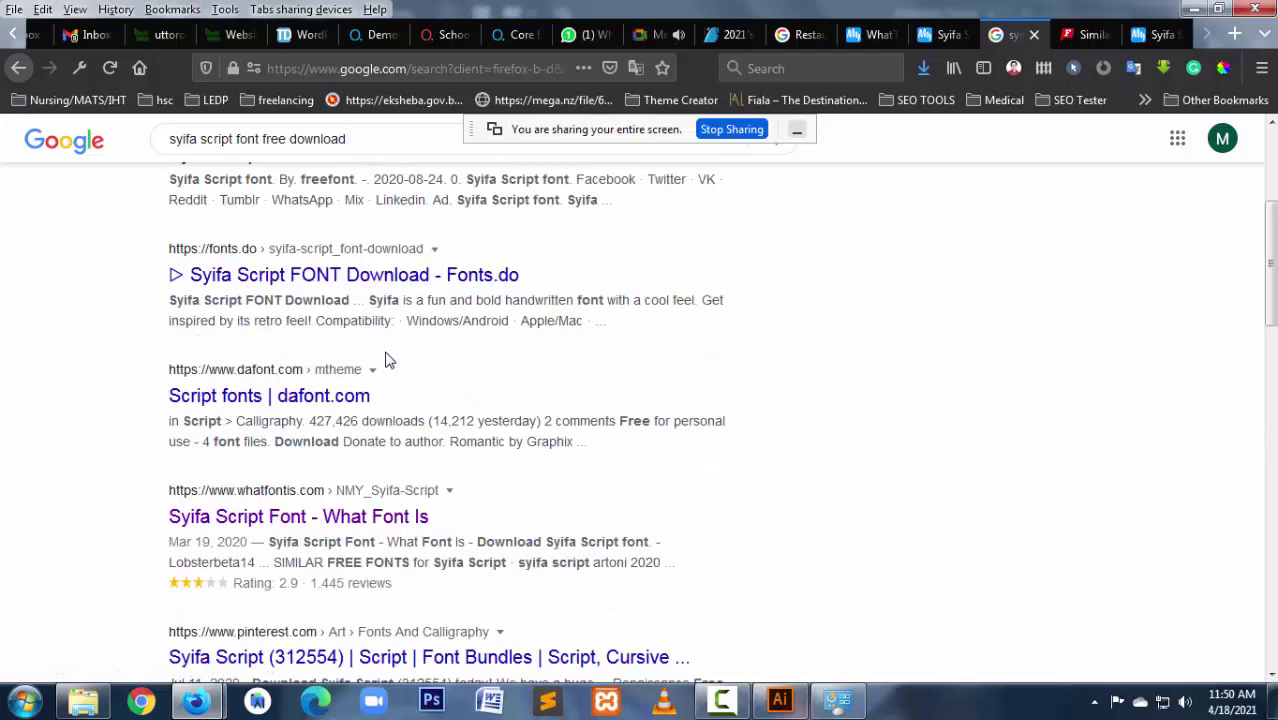
scroll(395, 370, up, 4)
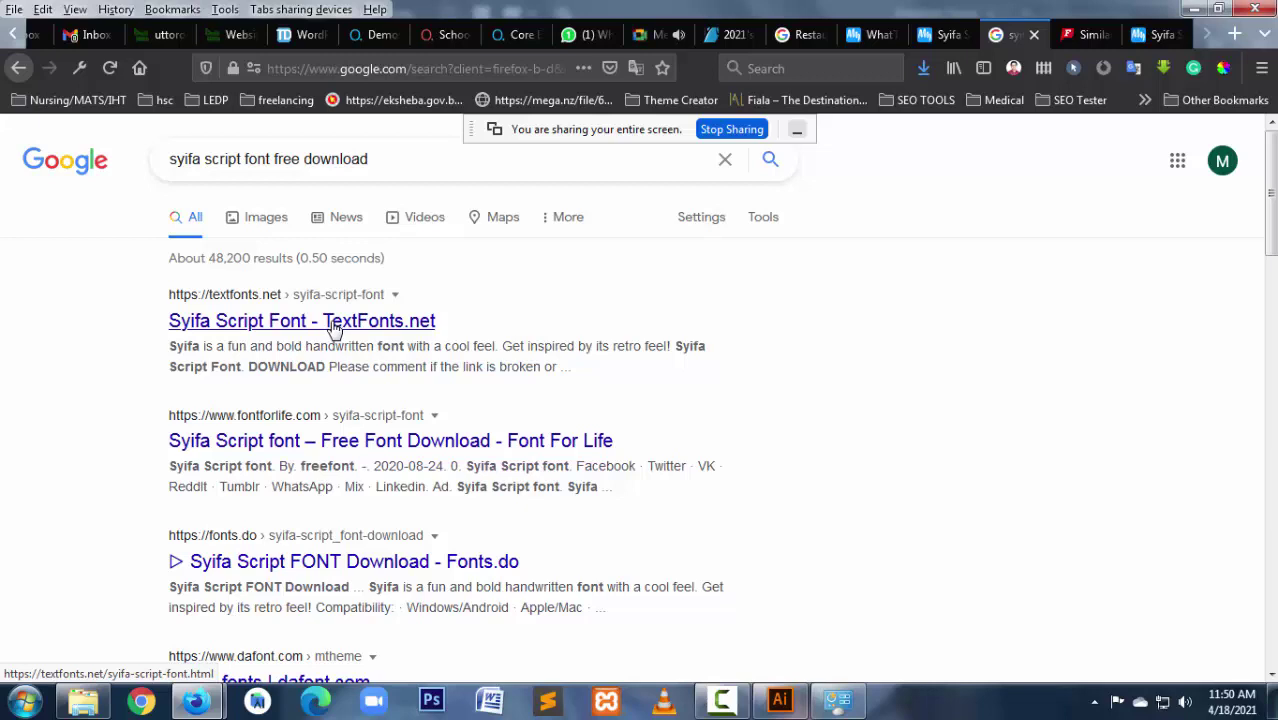
click(413, 449)
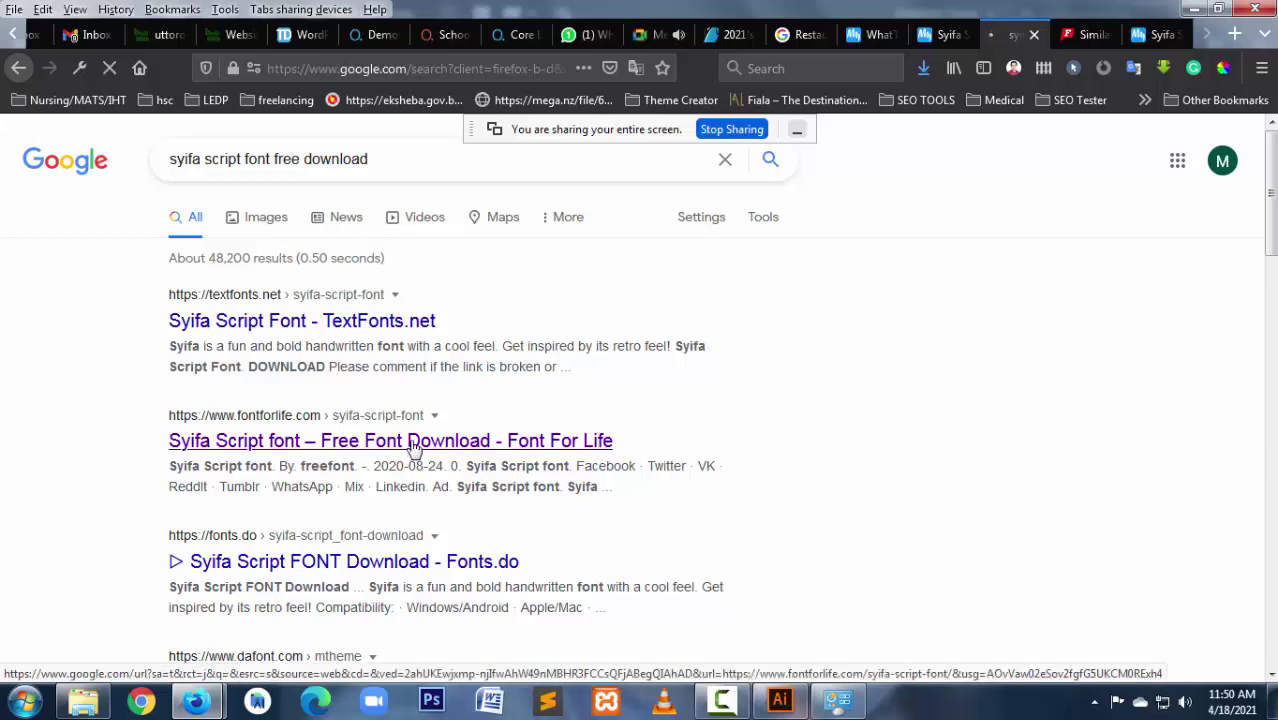
click(928, 35)
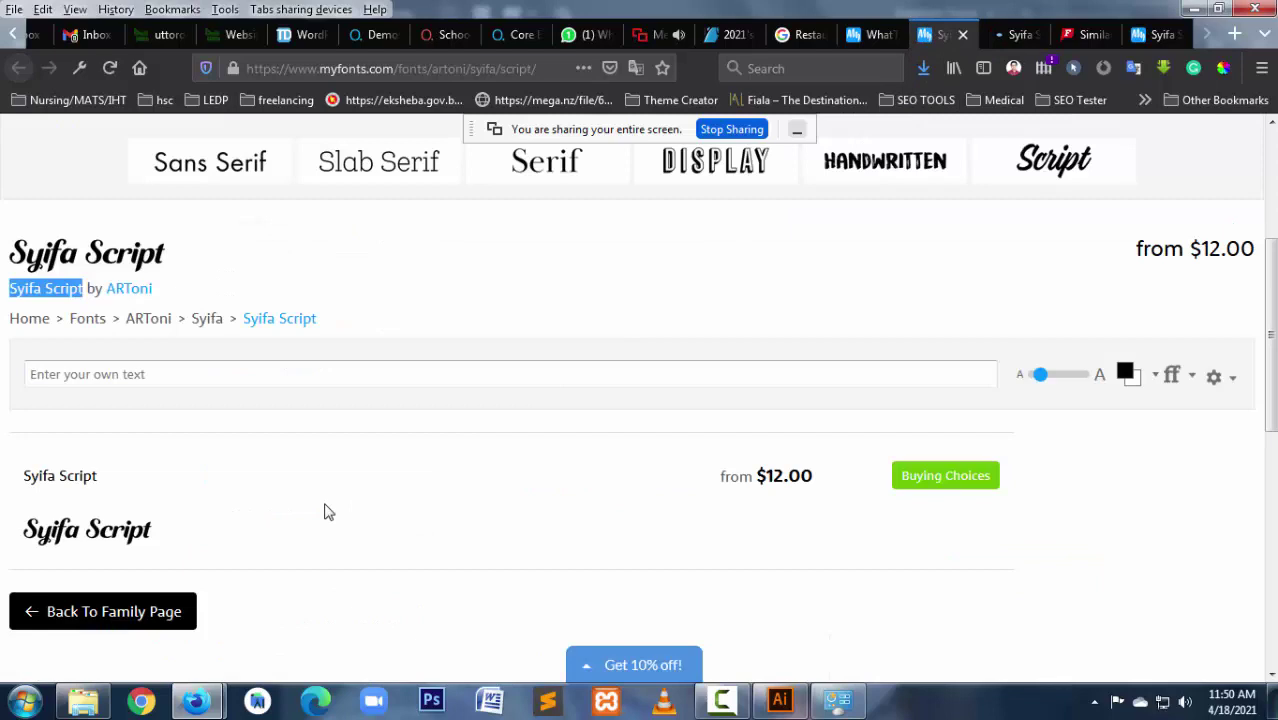
Step: Enter the sample text in the Syifa Script preview field and apply a spell-check suggestion
click(120, 370)
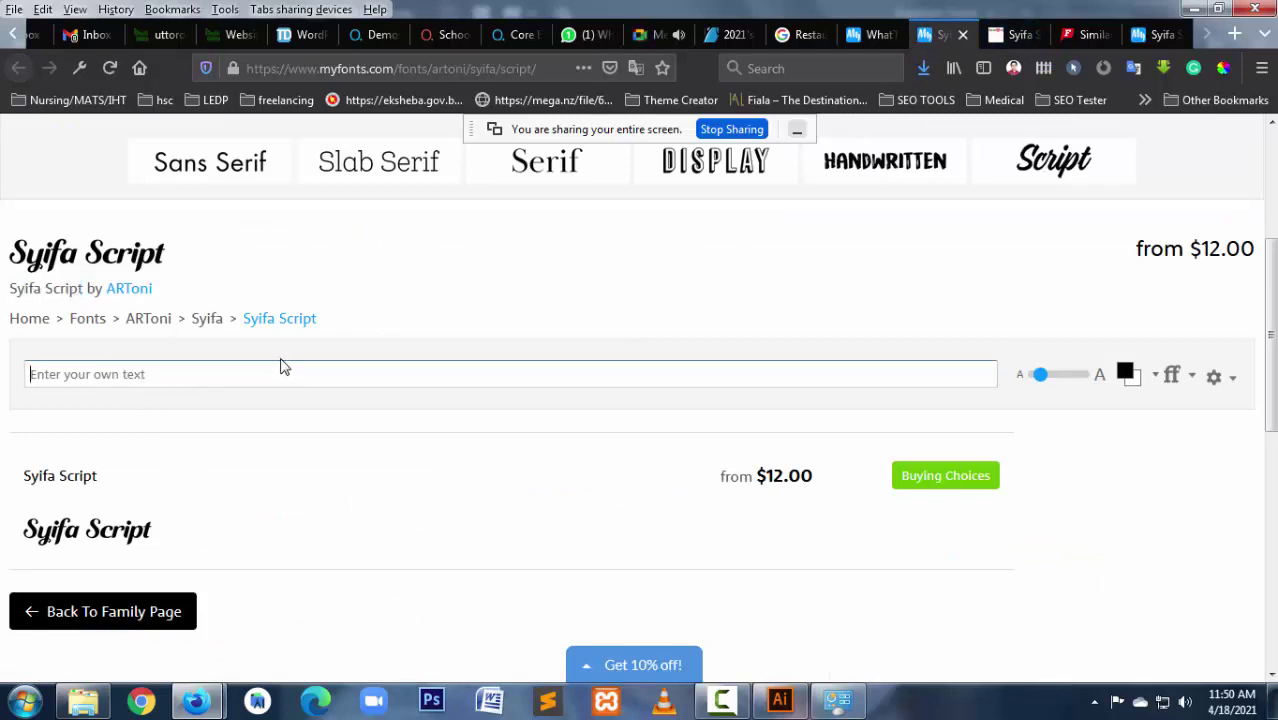
text(Graphics Res)
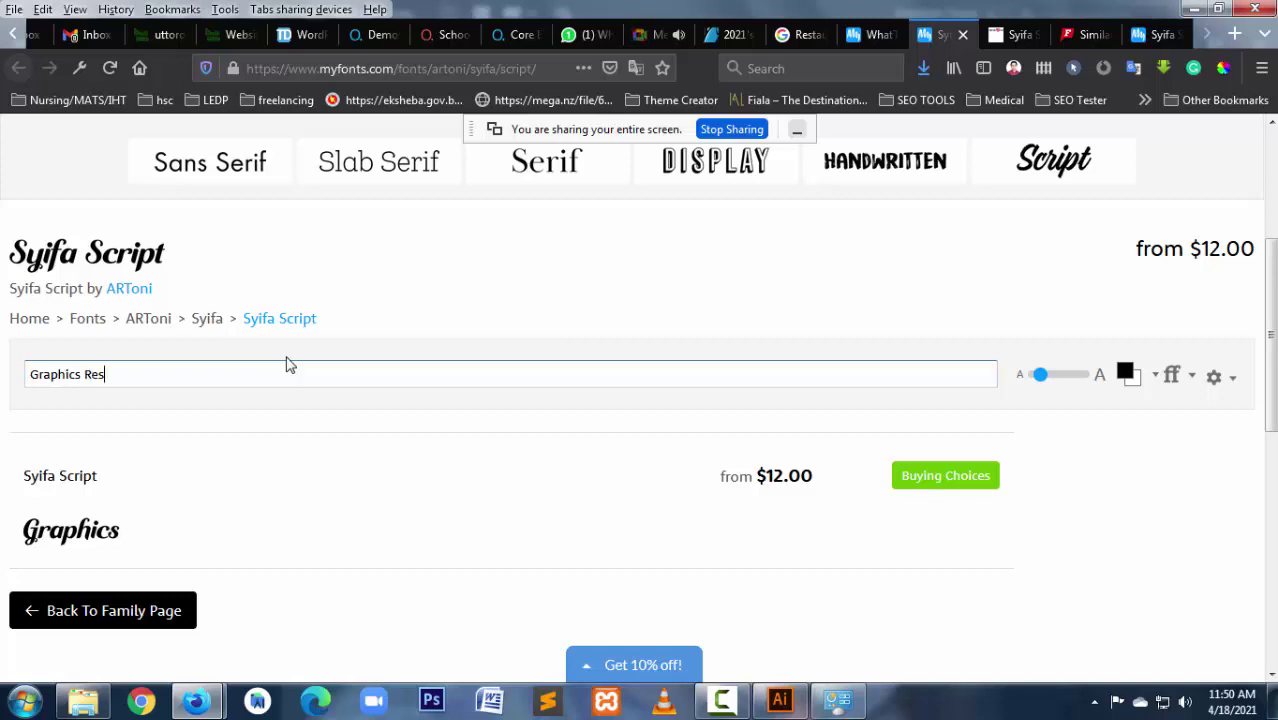
text(turent)
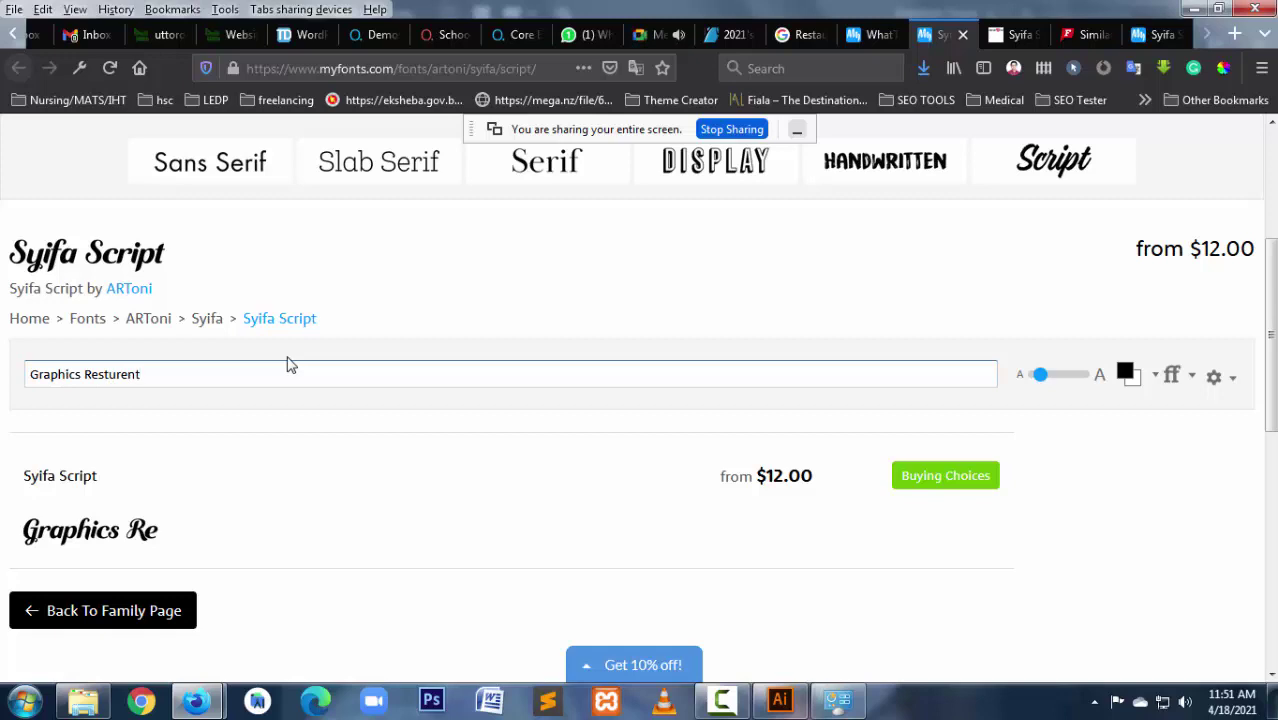
right_click(280, 375)
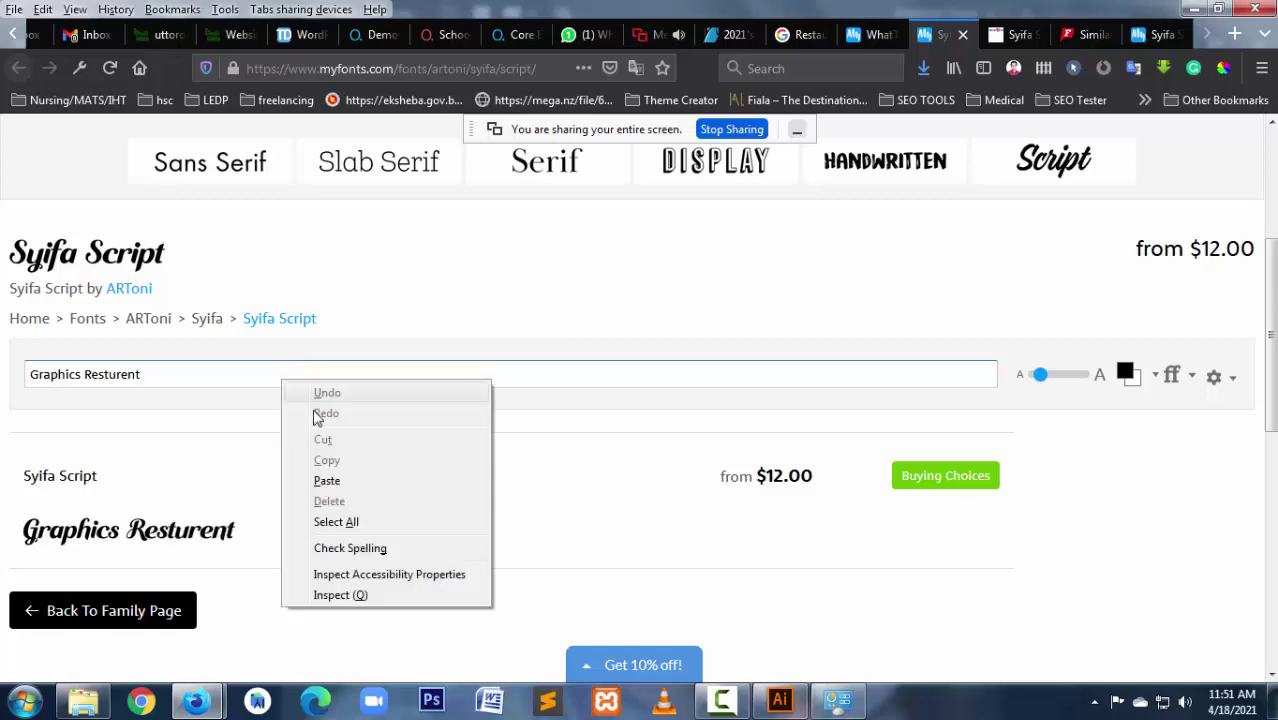
click(362, 549)
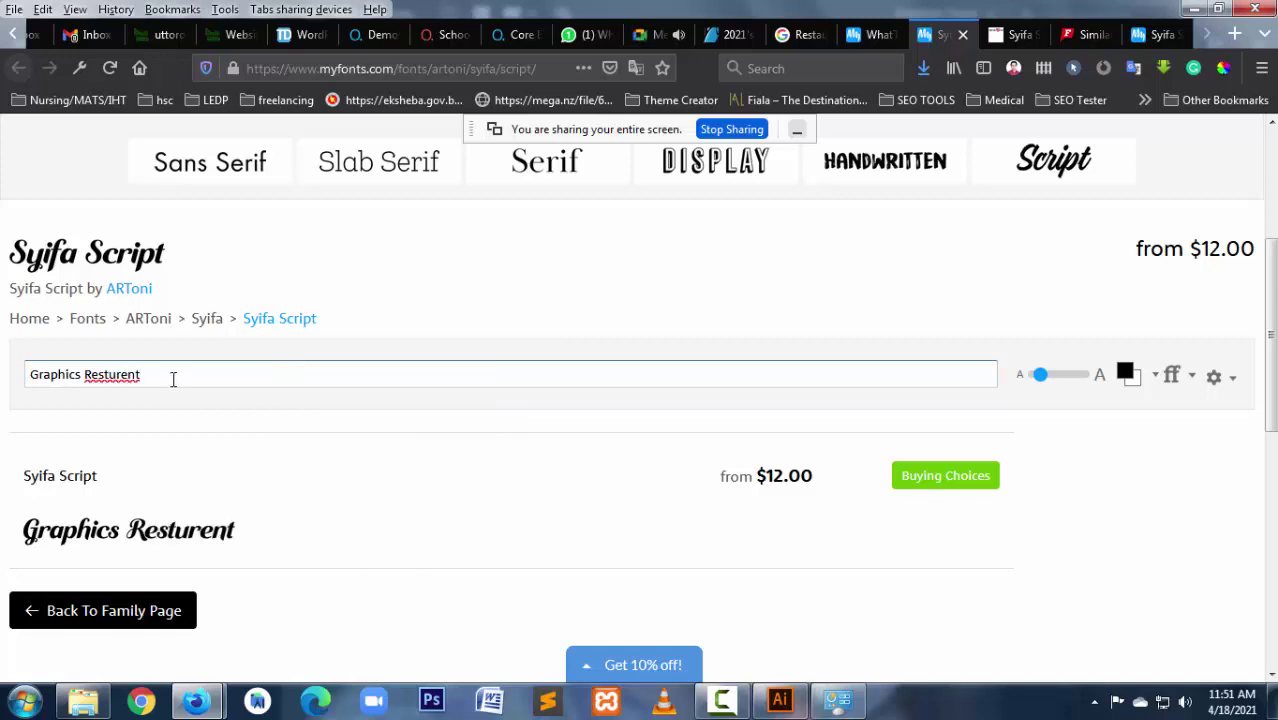
right_click(118, 374)
click(195, 28)
Step: Correct the second word to 'Resturant', refresh the preview, and drag the preview image out
right_click(132, 380)
click(197, 371)
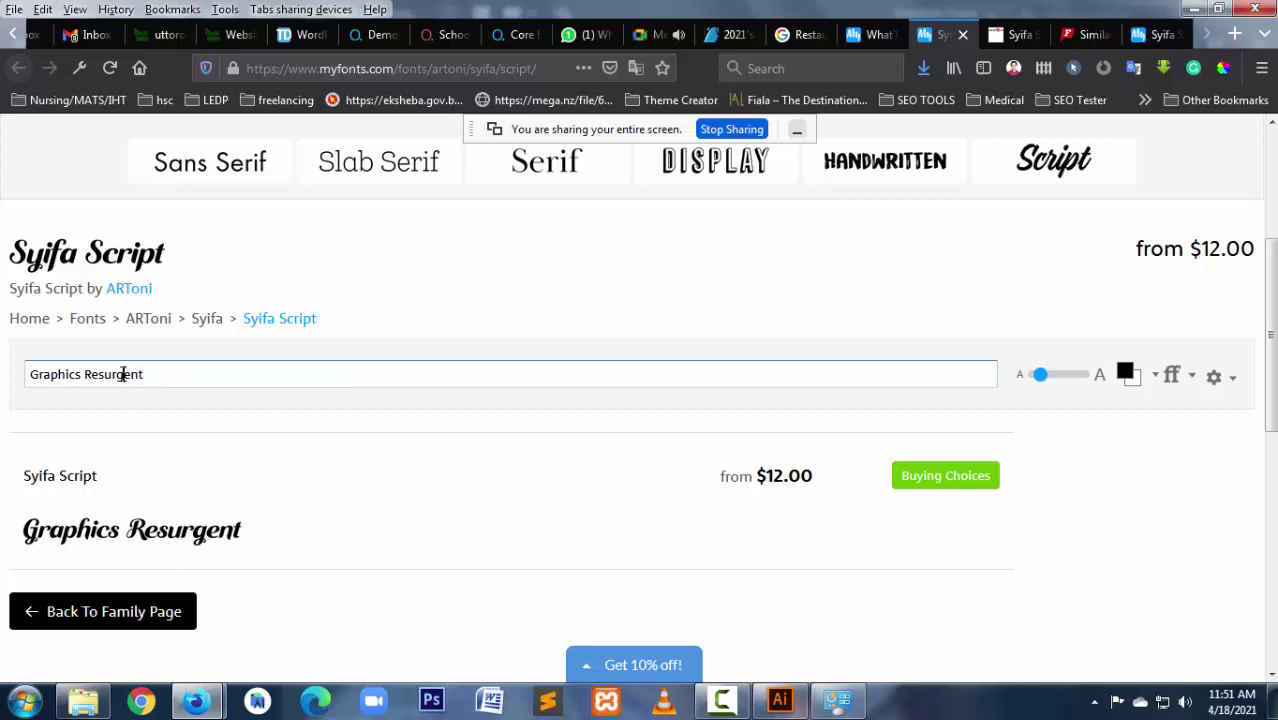
drag(122, 374, 104, 374)
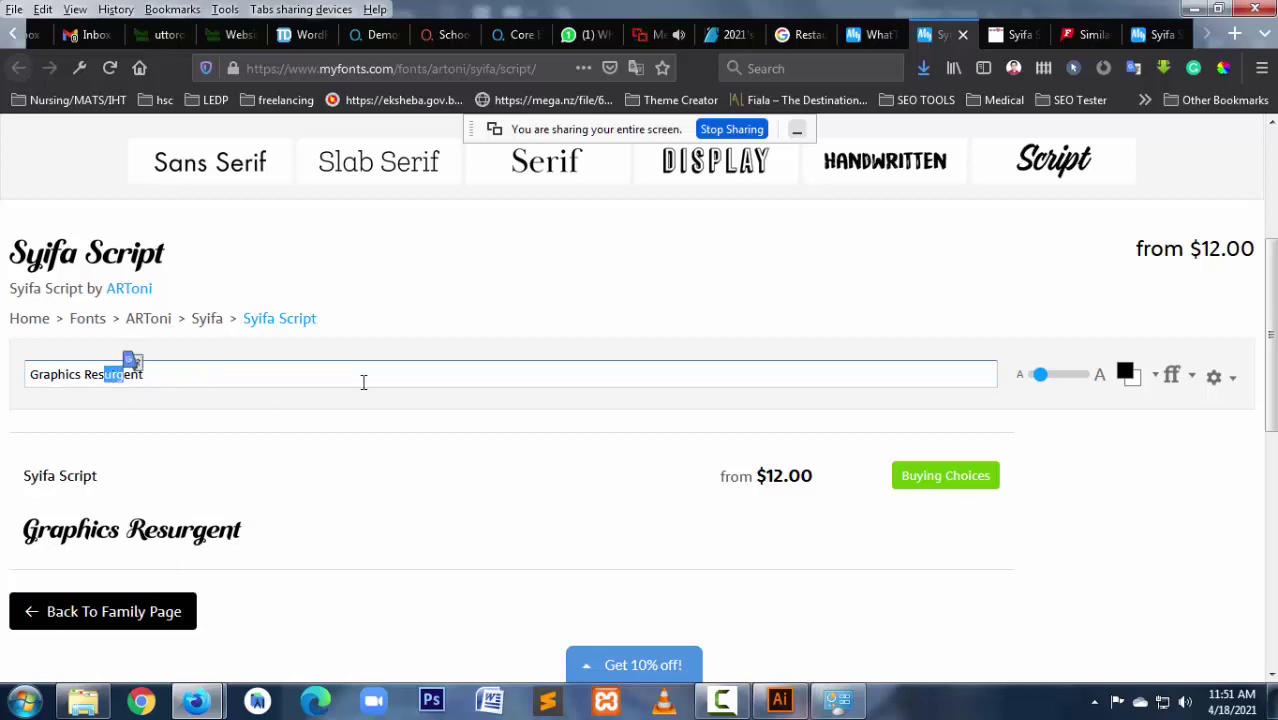
text(tura)
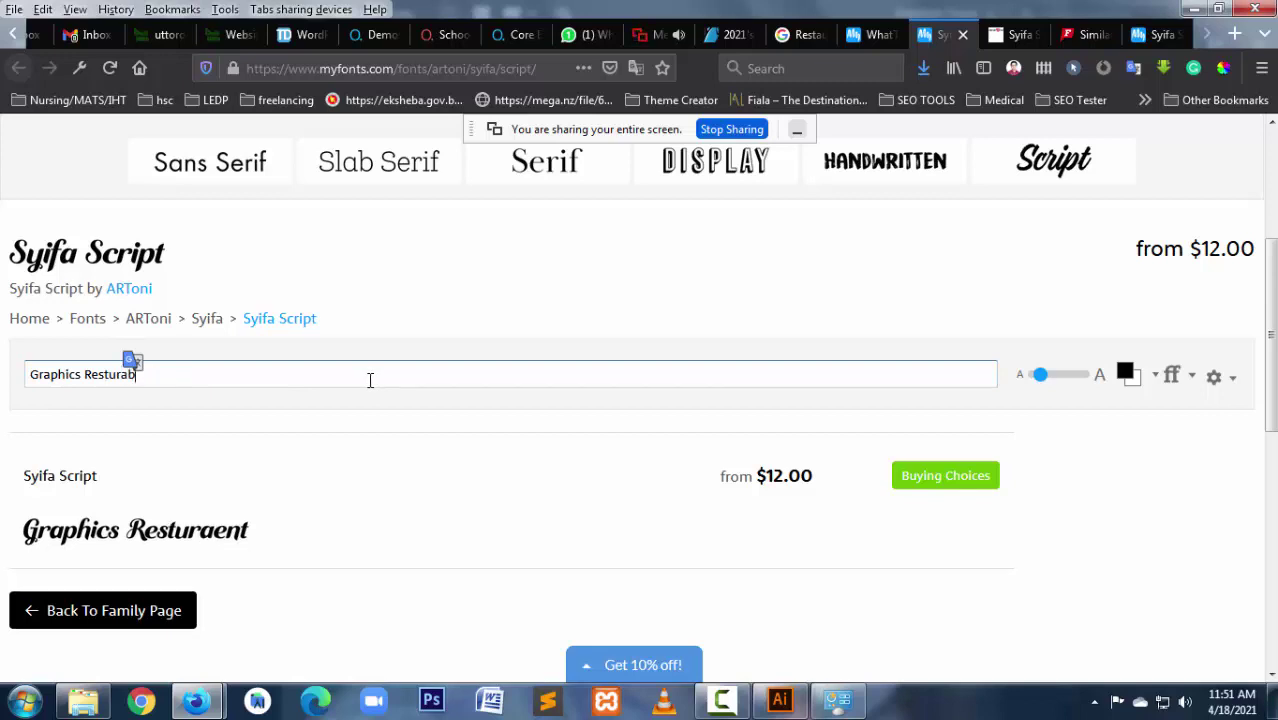
text(nt)
click(266, 432)
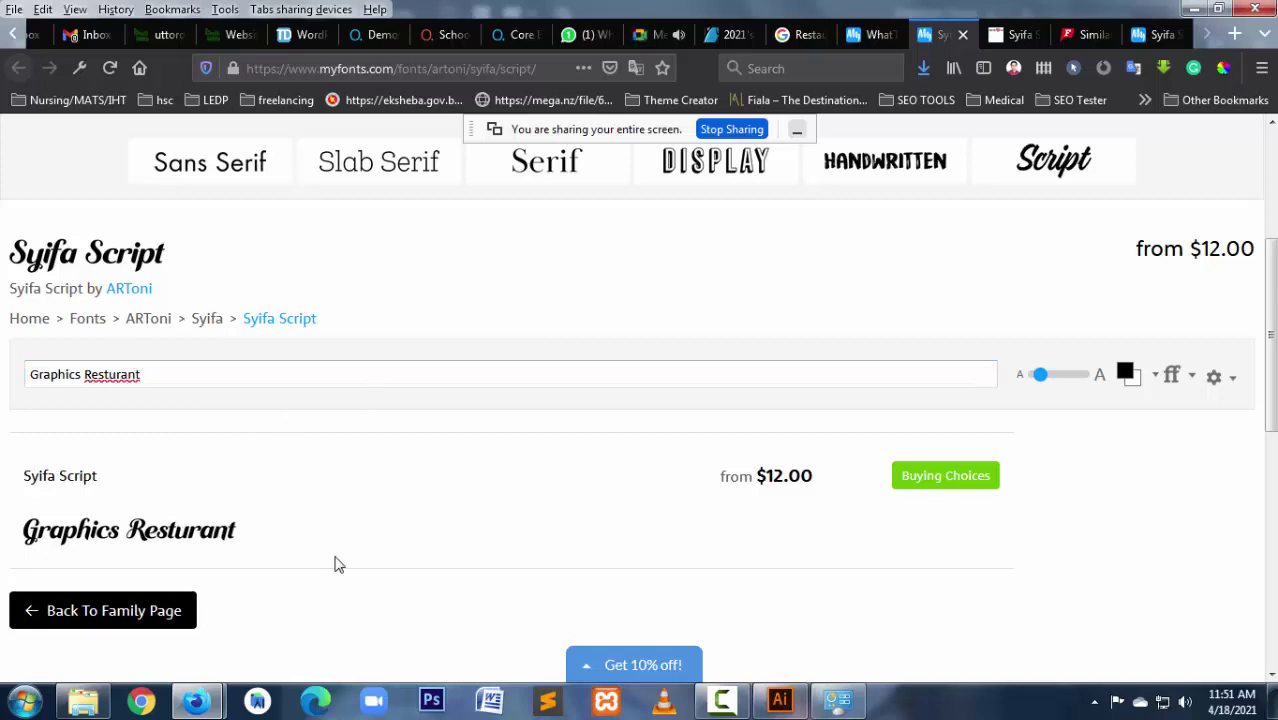
drag(234, 540, 112, 545)
scroll(150, 540, down, 2)
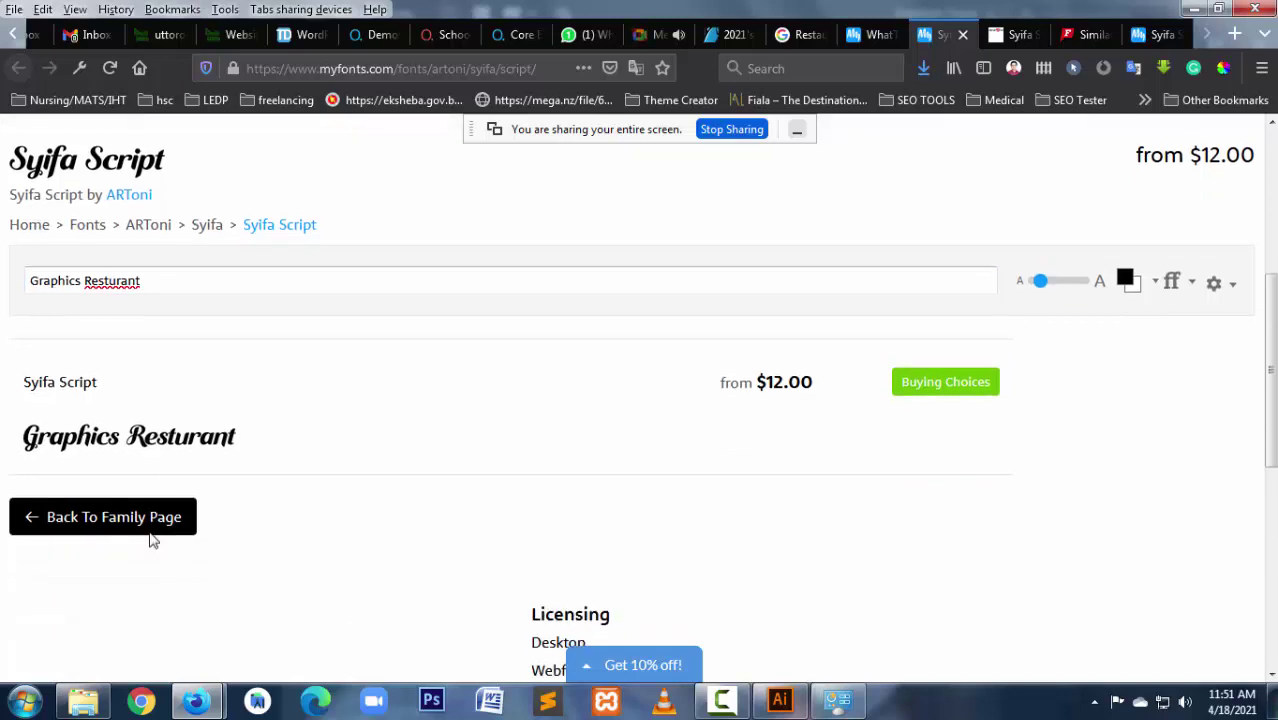
Step: Drop the 'Graphics Resturant' preview image onto the Illustrator canvas and select it
mouse_move(145, 443)
mouse_down()
mouse_move(389, 536)
mouse_move(575, 528)
mouse_up()
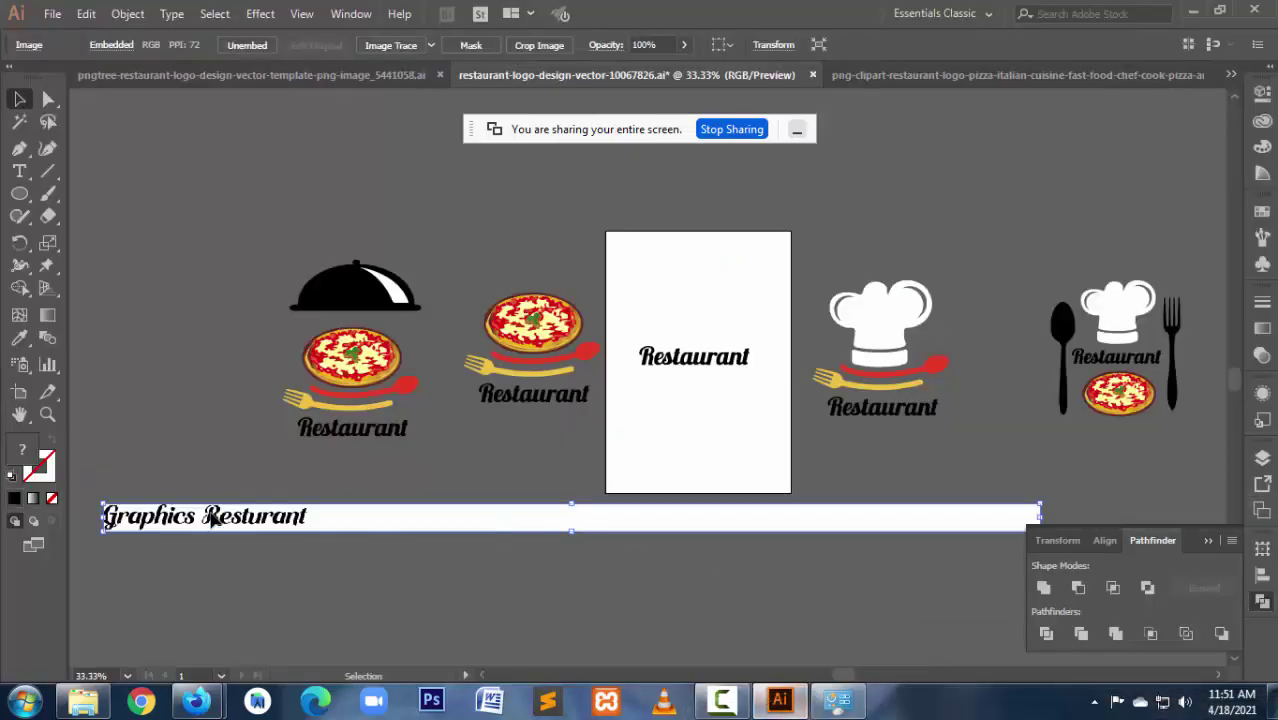
double_click(213, 523)
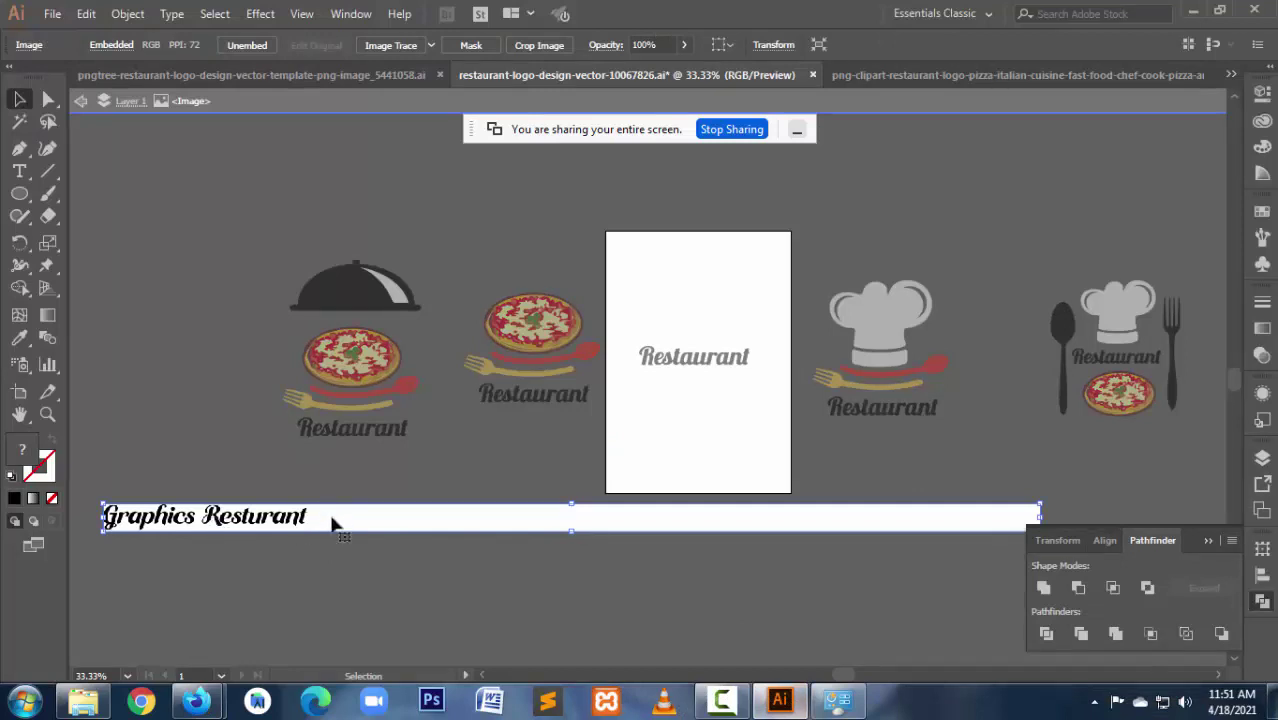
click(299, 536)
click(288, 528)
Step: Image Trace the lettering image and expand it into black vector paths
click(391, 45)
click(403, 567)
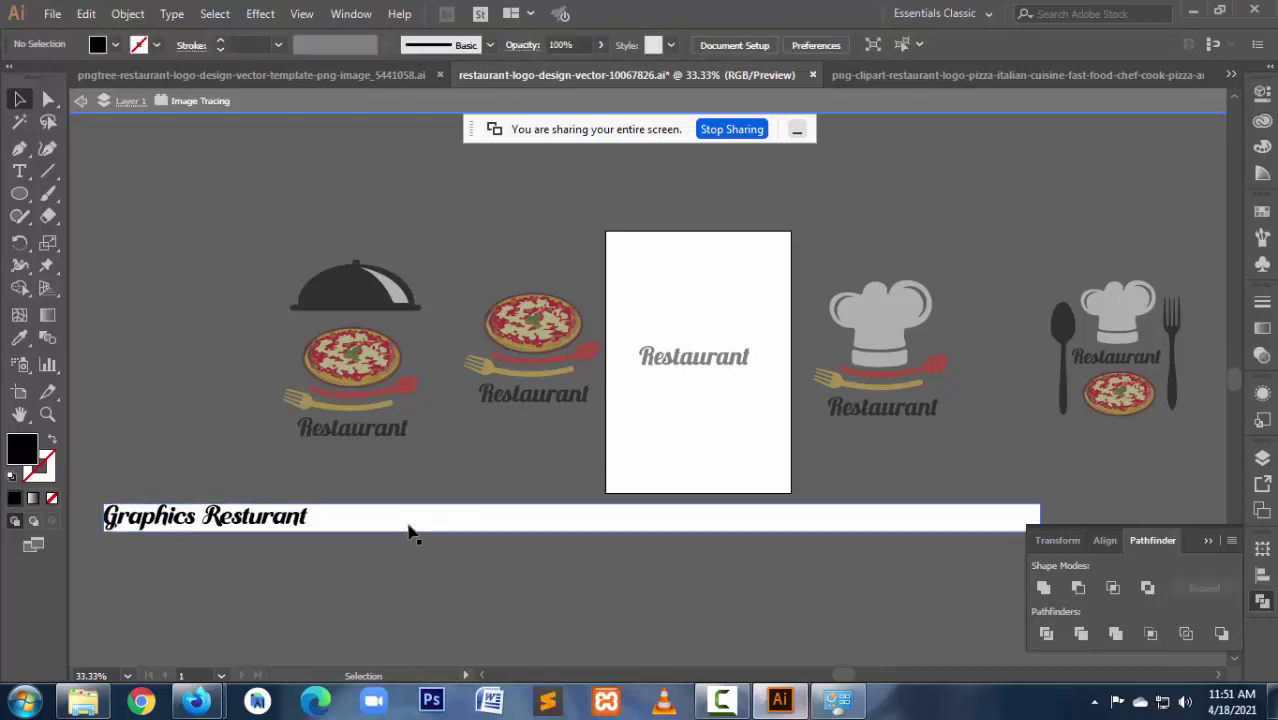
right_click(409, 530)
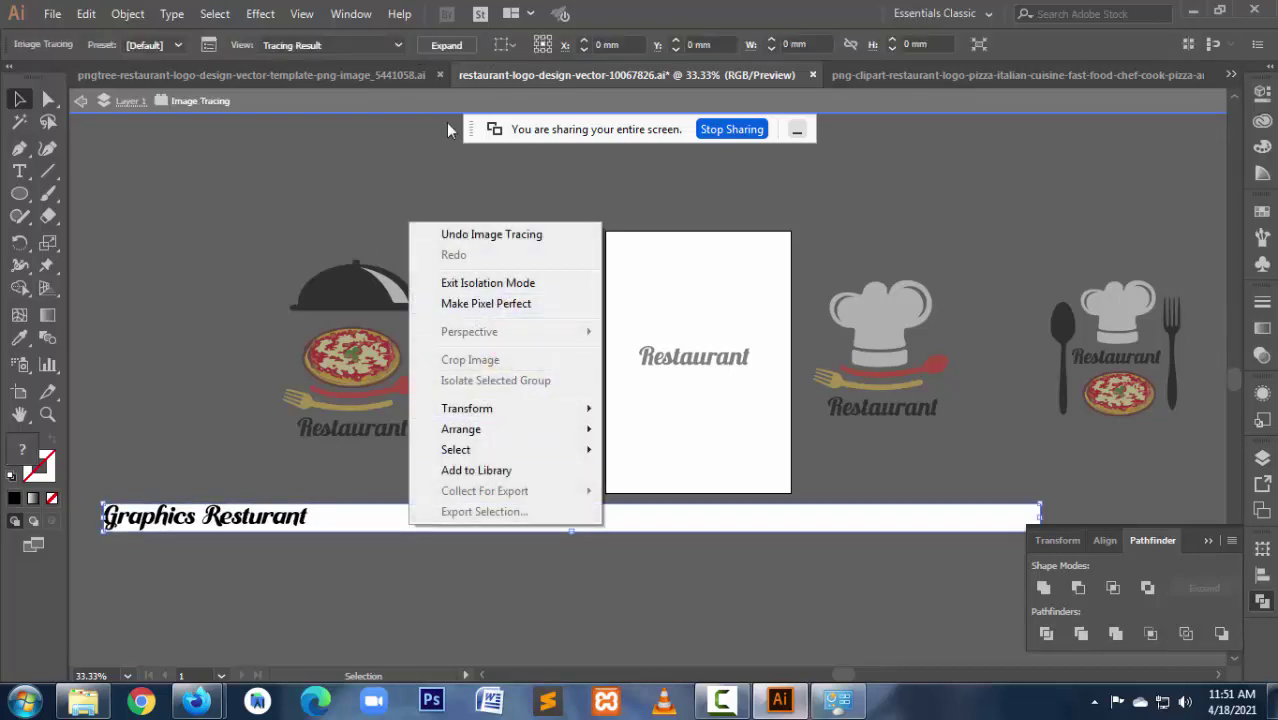
click(447, 45)
click(417, 565)
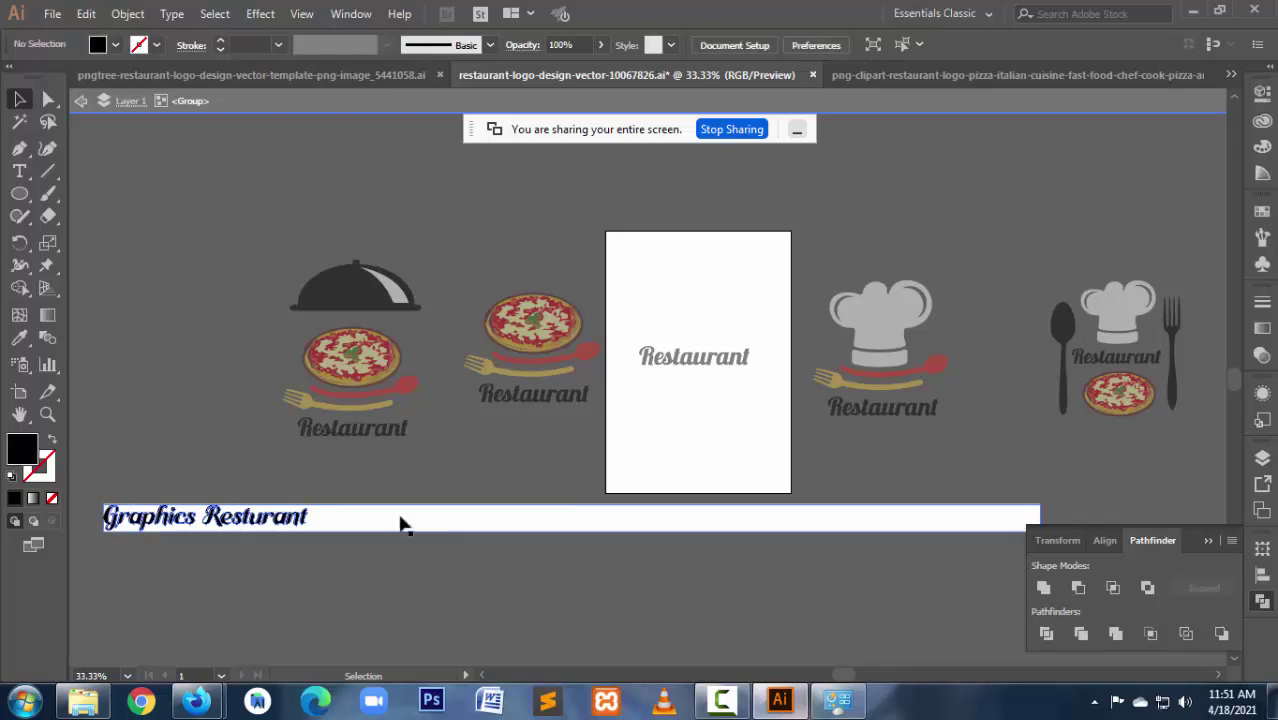
click(400, 520)
click(400, 535)
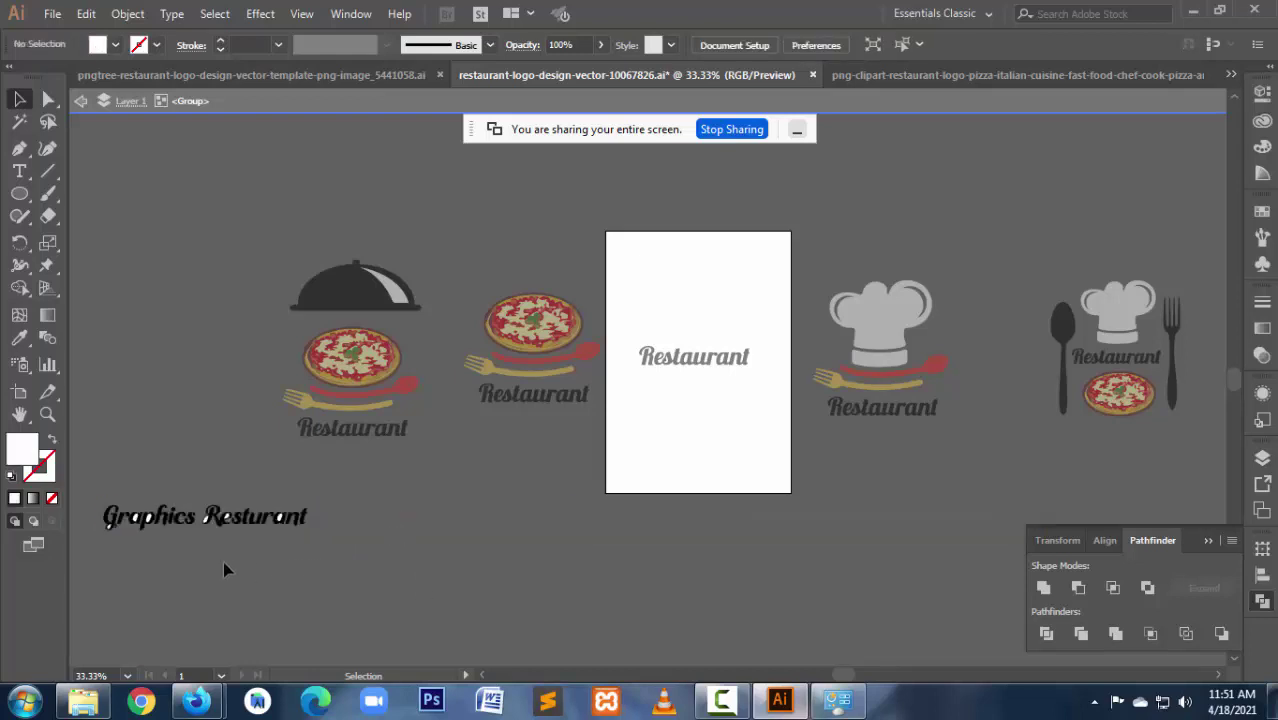
Step: Zoom in on the lettering and delete the white counter inside the first letter
key(z)
drag(98, 490, 363, 556)
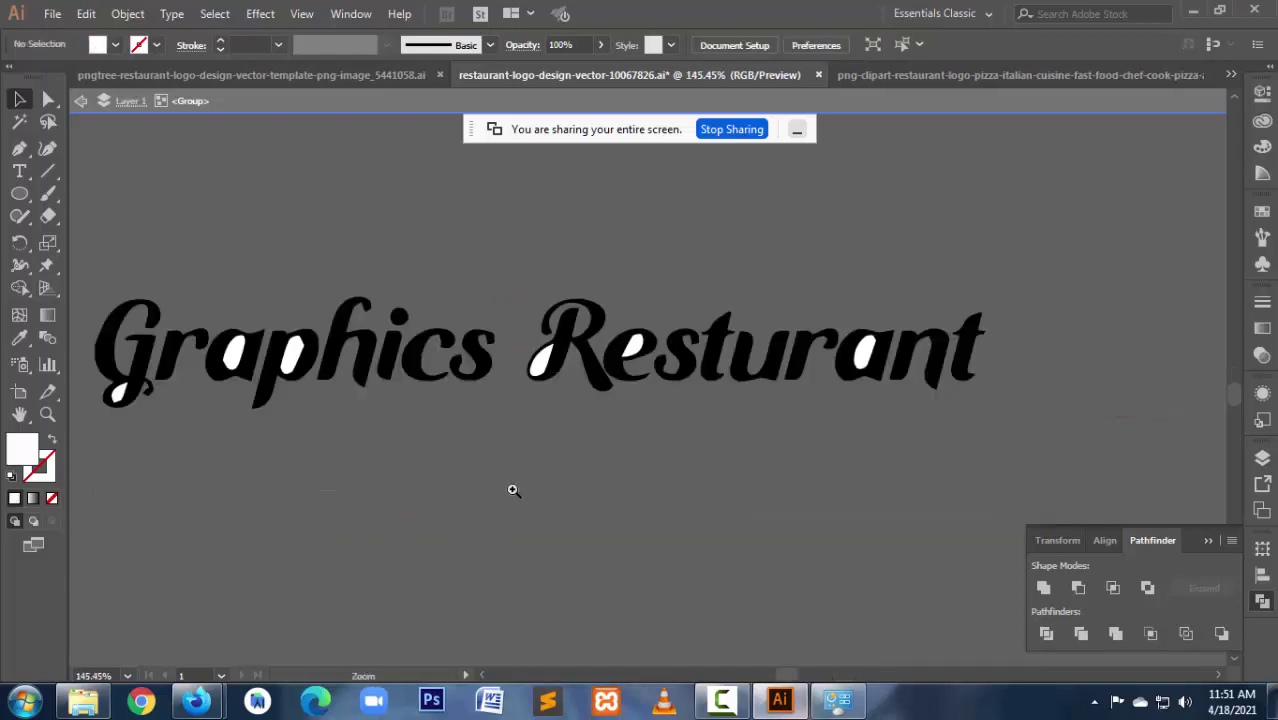
key(v)
click(240, 362)
click(142, 400)
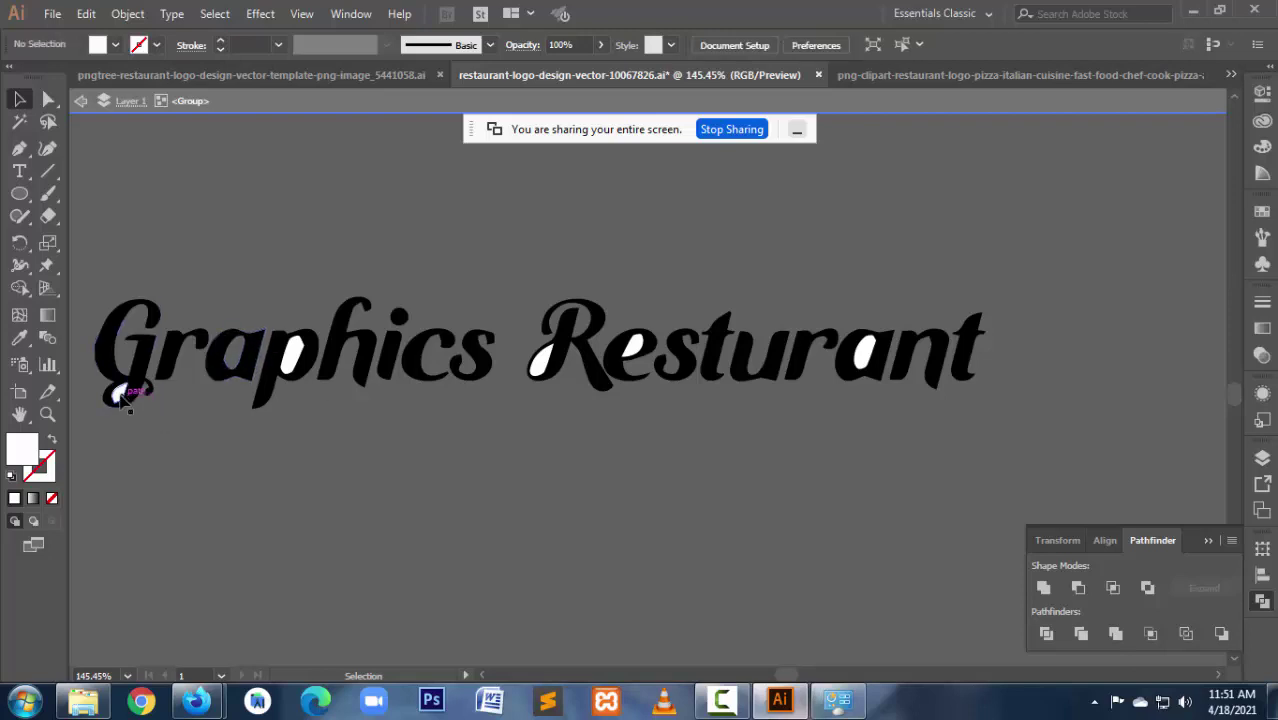
click(290, 362)
key(Delete)
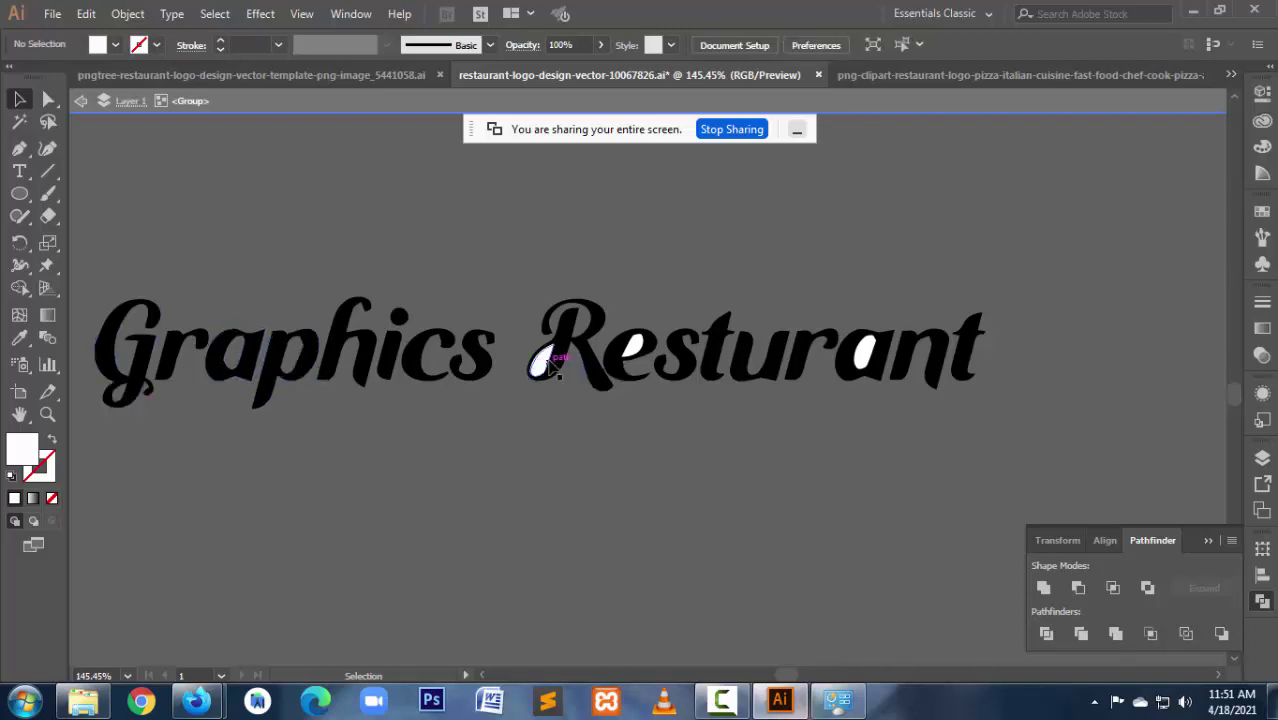
Step: Delete the white counter shapes inside the R, the e and Resturant's a
click(555, 355)
key(Delete)
click(632, 348)
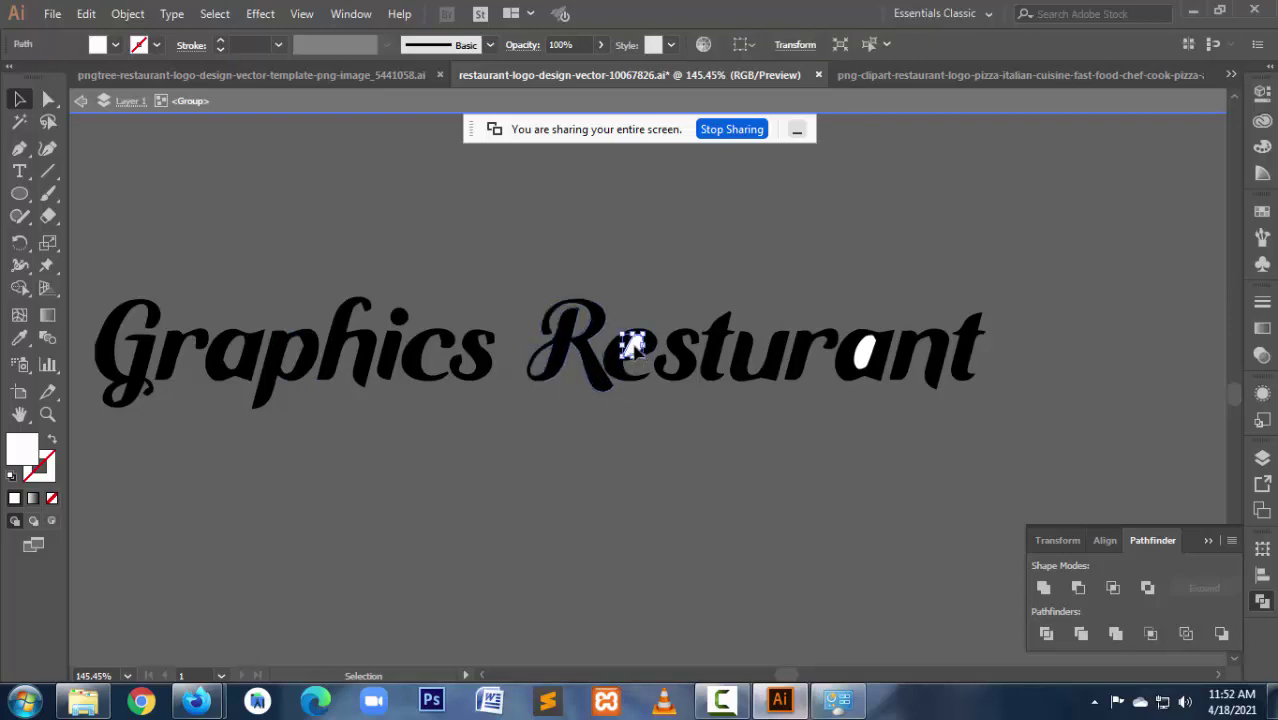
key(Delete)
click(867, 355)
key(Delete)
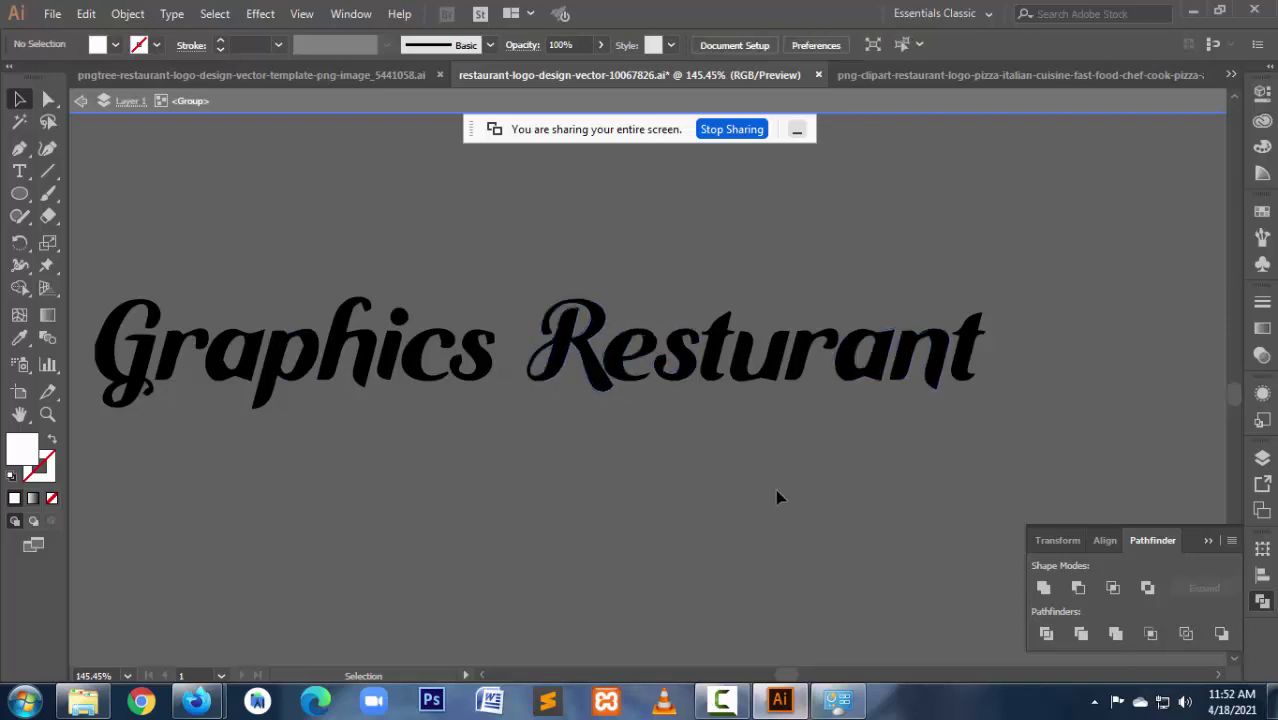
Step: Zoom out to show the whole lettering and logos, then return to the MyFonts preview
drag(210, 300, 306, 401)
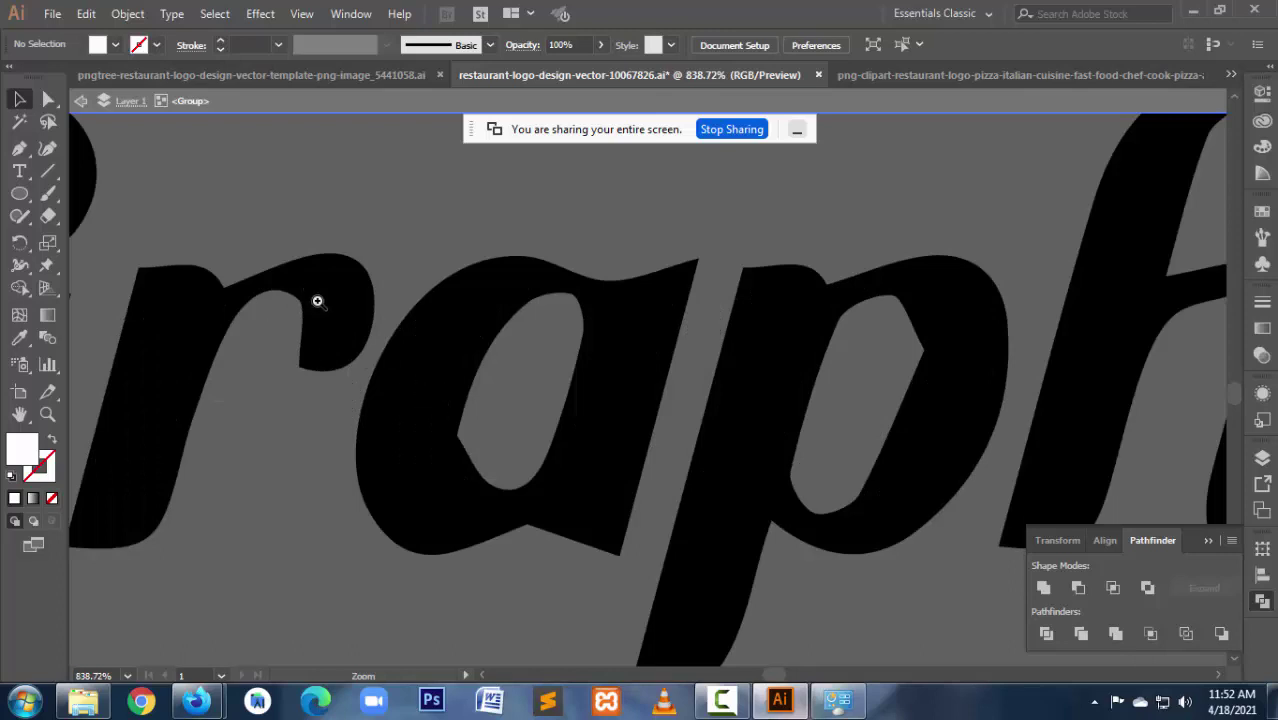
alt+click(505, 422)
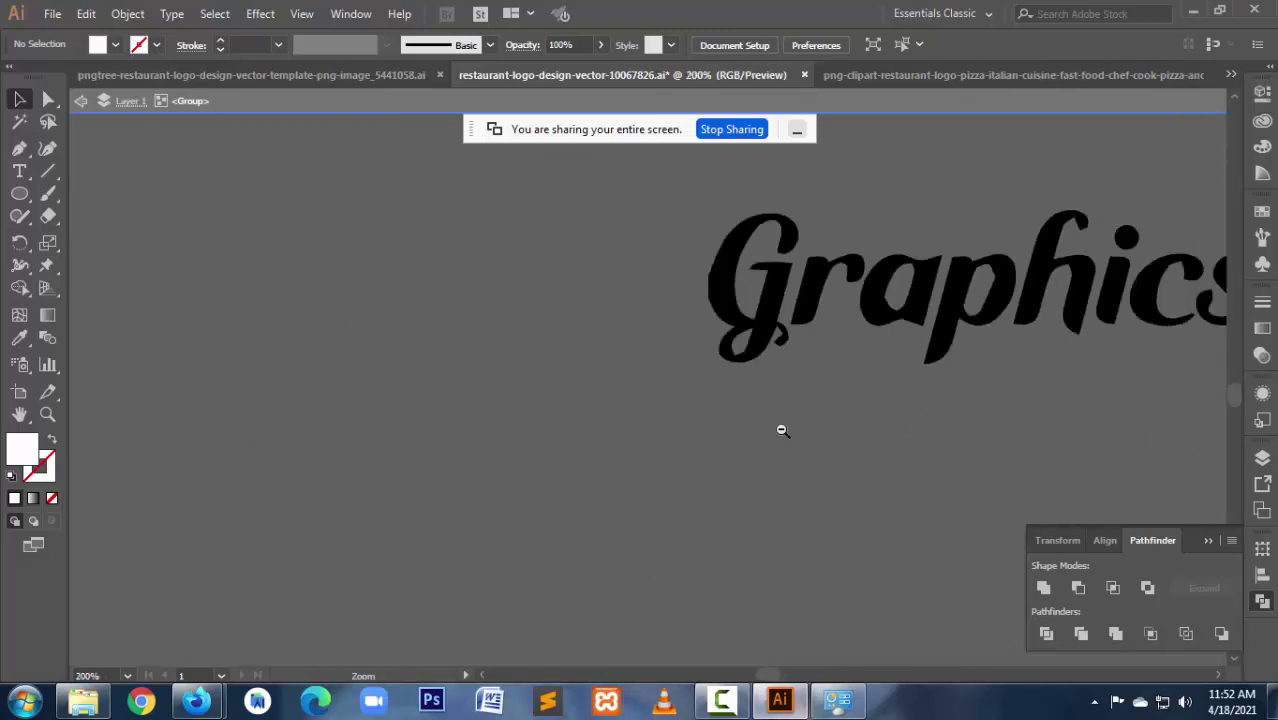
alt+click(782, 430)
alt+click(780, 430)
alt+click(778, 430)
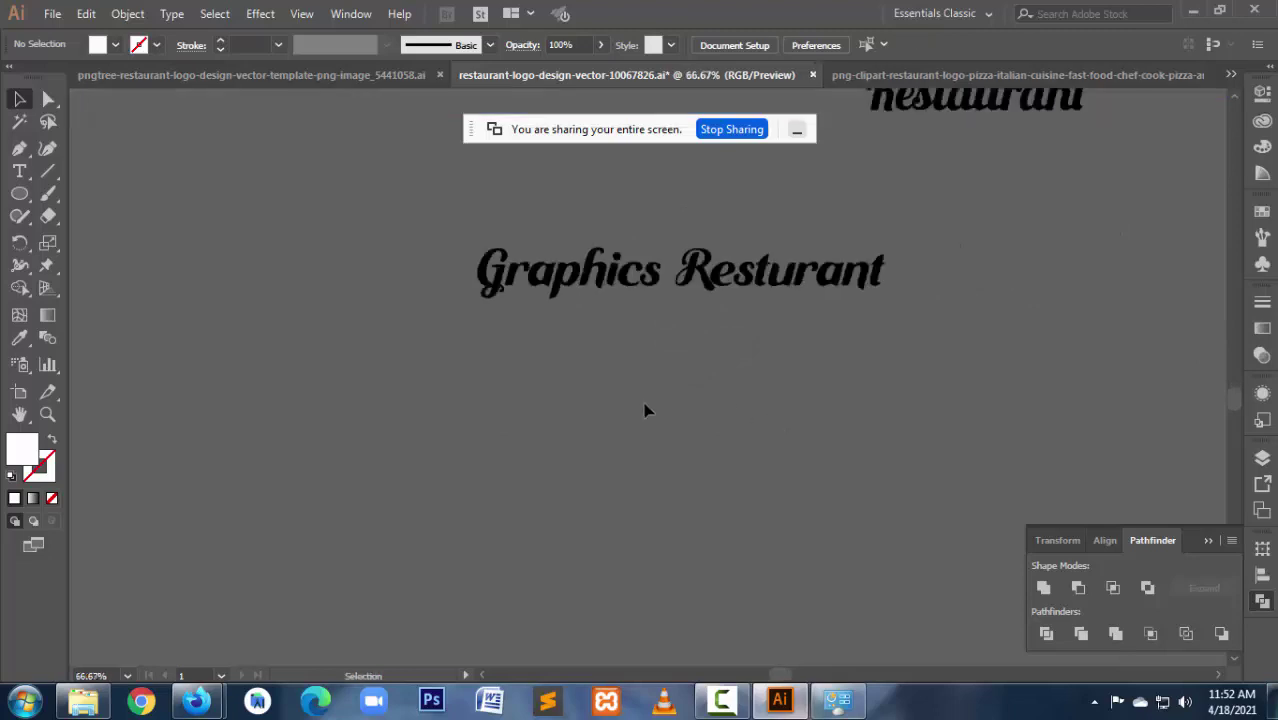
key(ctrl+space)
alt+click(624, 333)
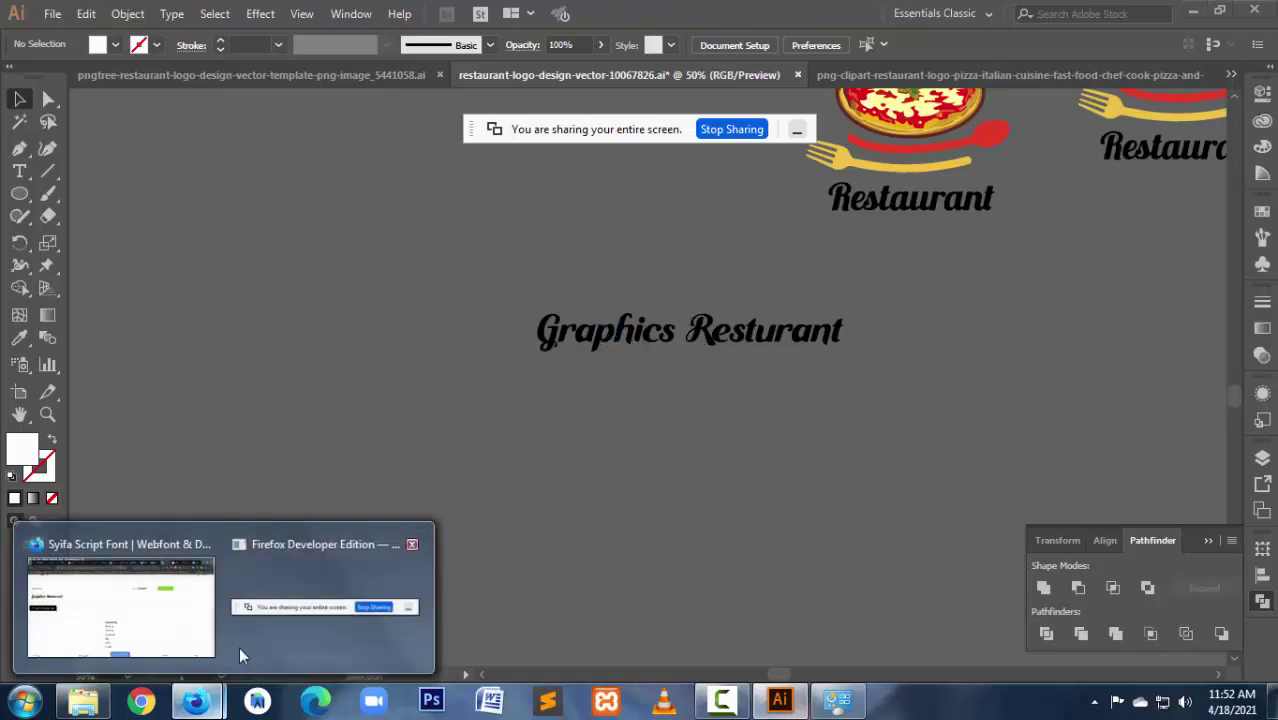
click(130, 628)
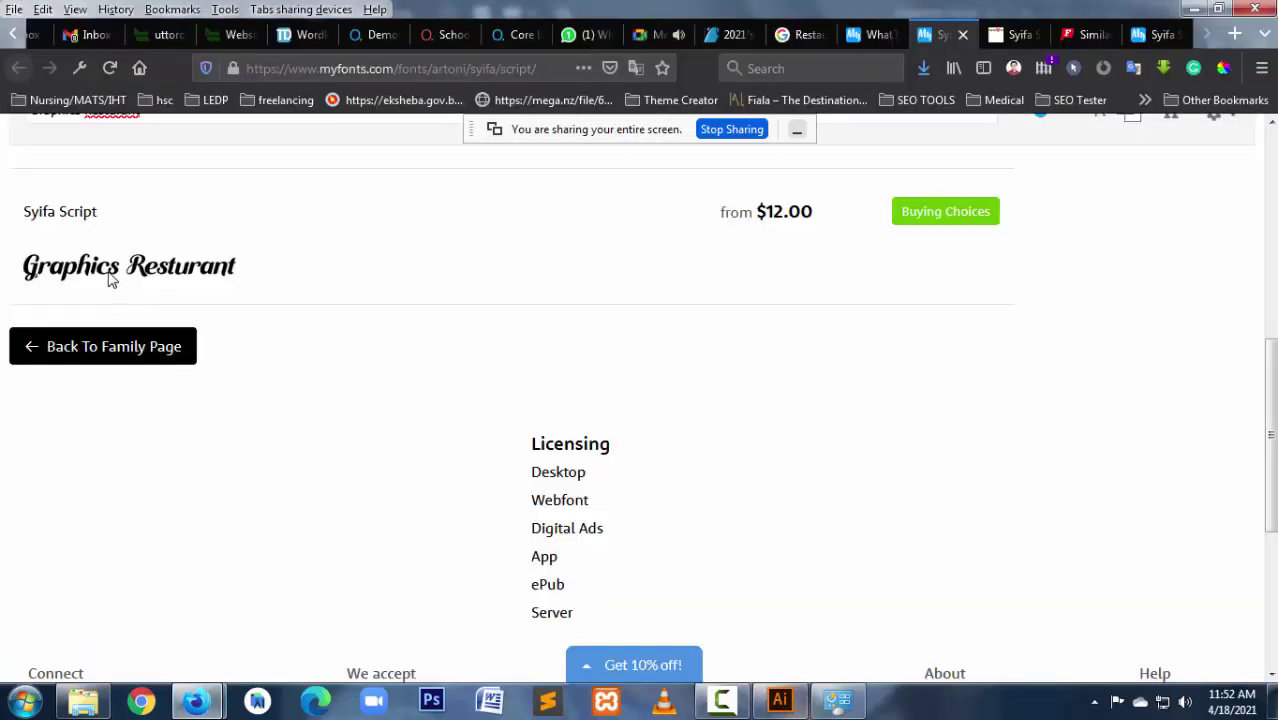
drag(108, 277, 764, 691)
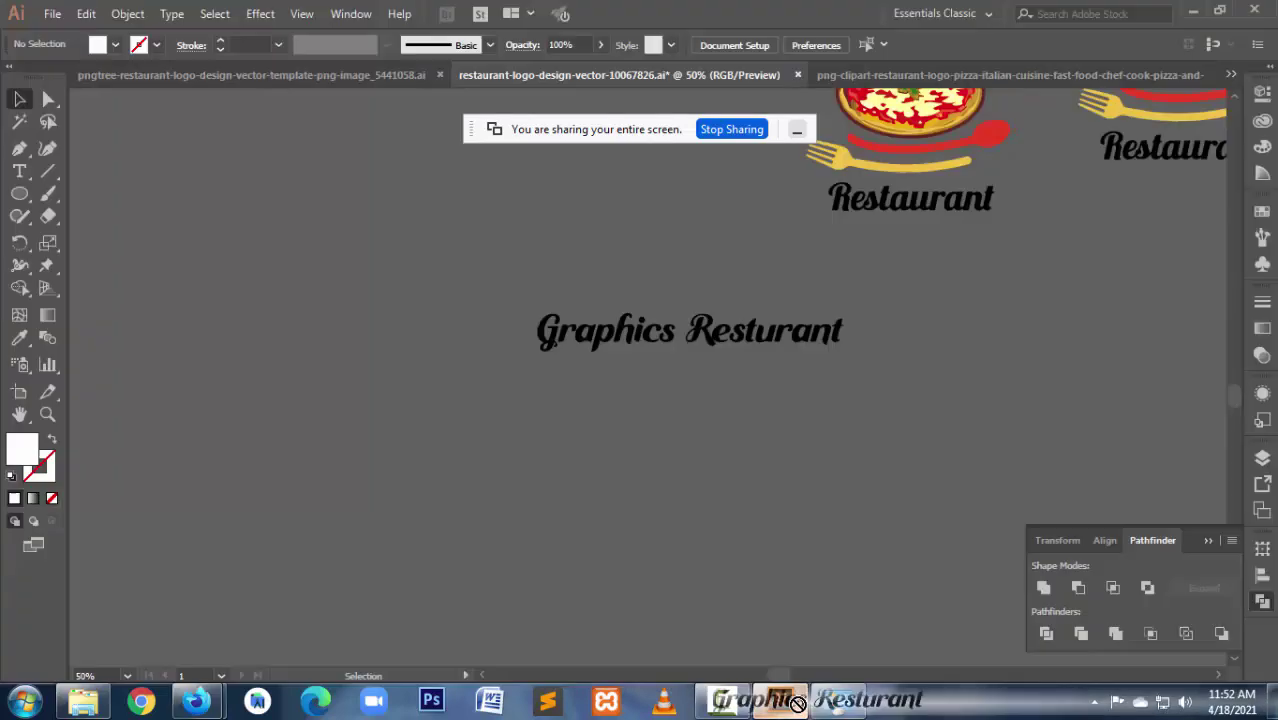
Step: Place a second 'Graphics Resturant' preview image directly below the traced black lettering
drag(764, 691, 617, 384)
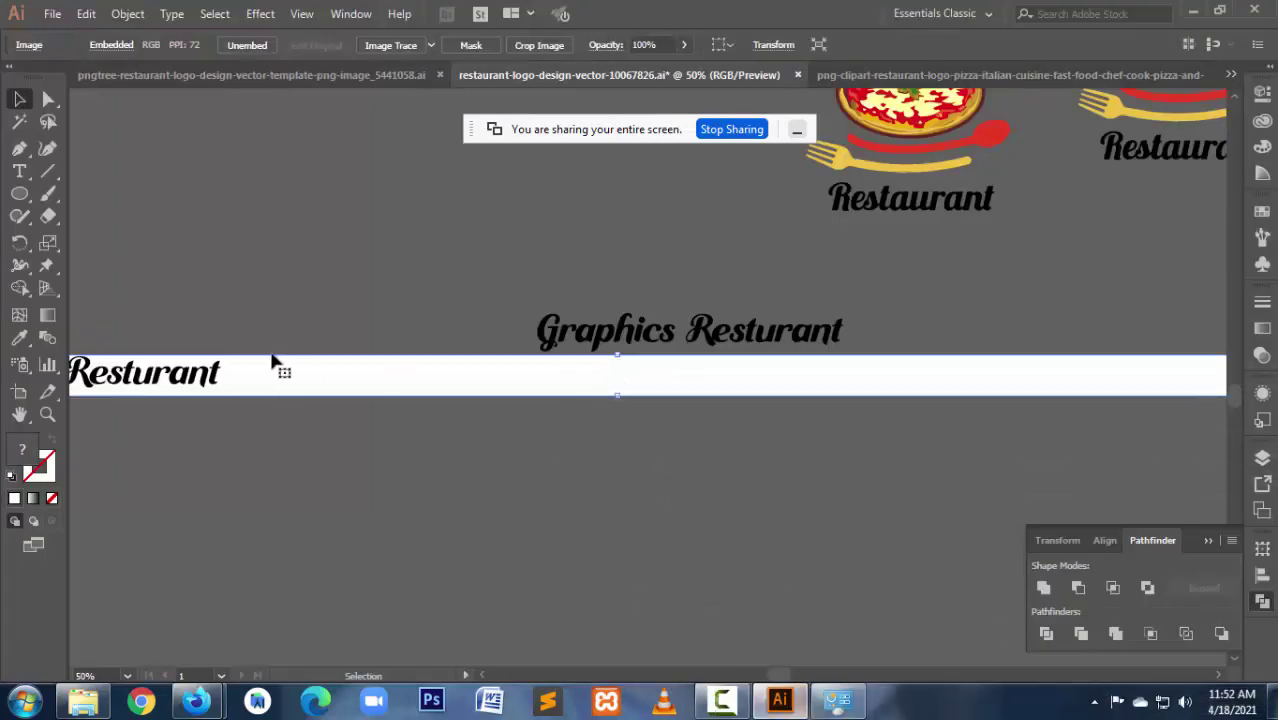
drag(171, 379, 738, 399)
drag(643, 400, 652, 392)
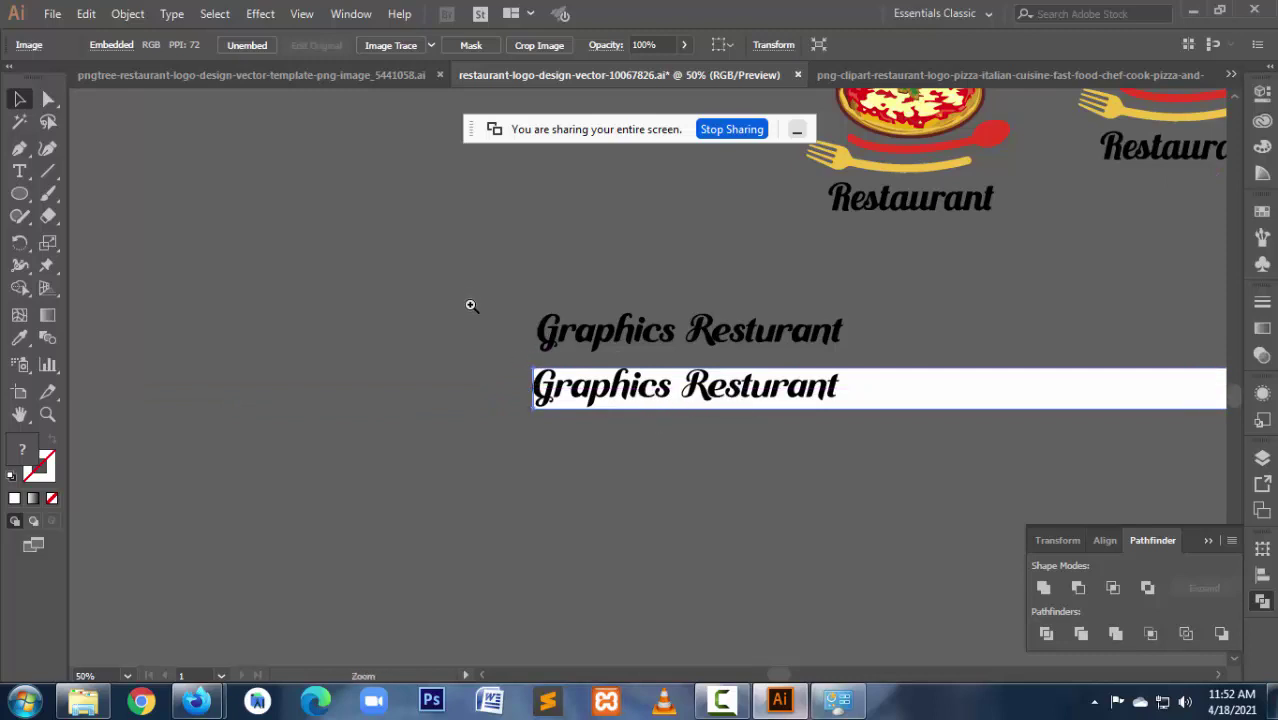
alt+scroll(668, 434, up, 5)
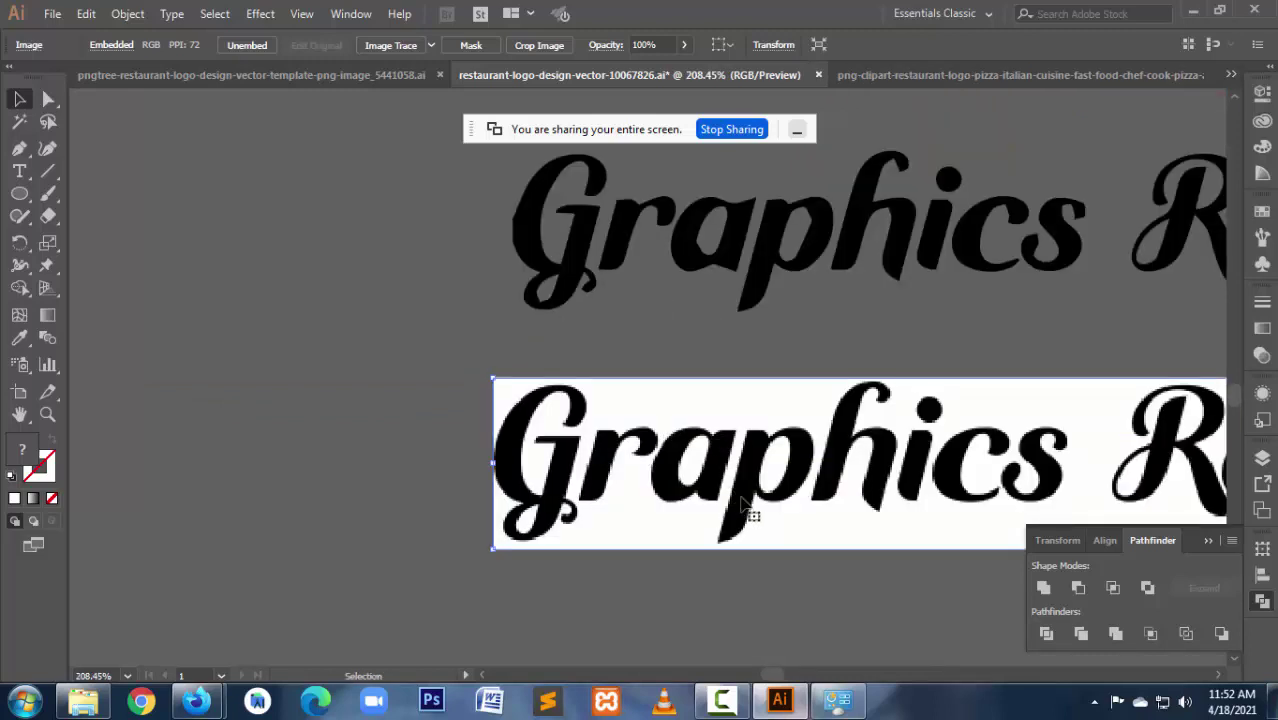
drag(741, 484, 748, 462)
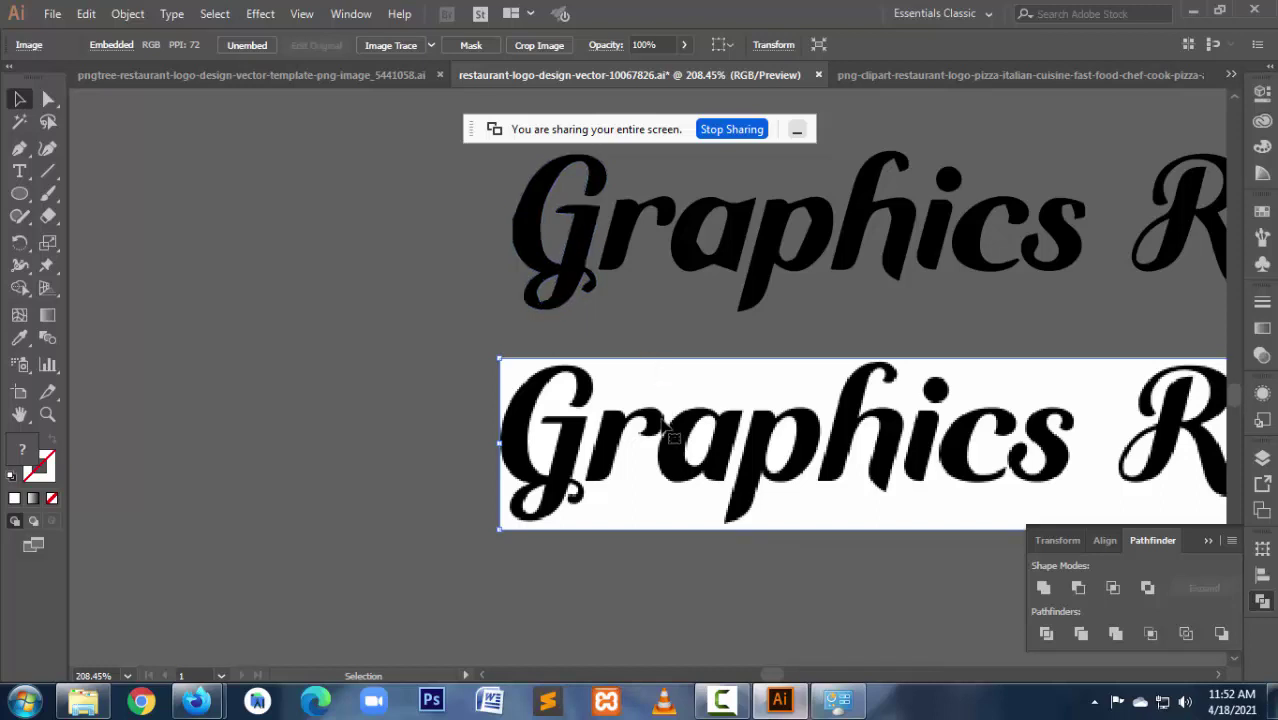
Step: Trace the lower image with the High Fidelity Photo preset and put away the tracing options
click(391, 45)
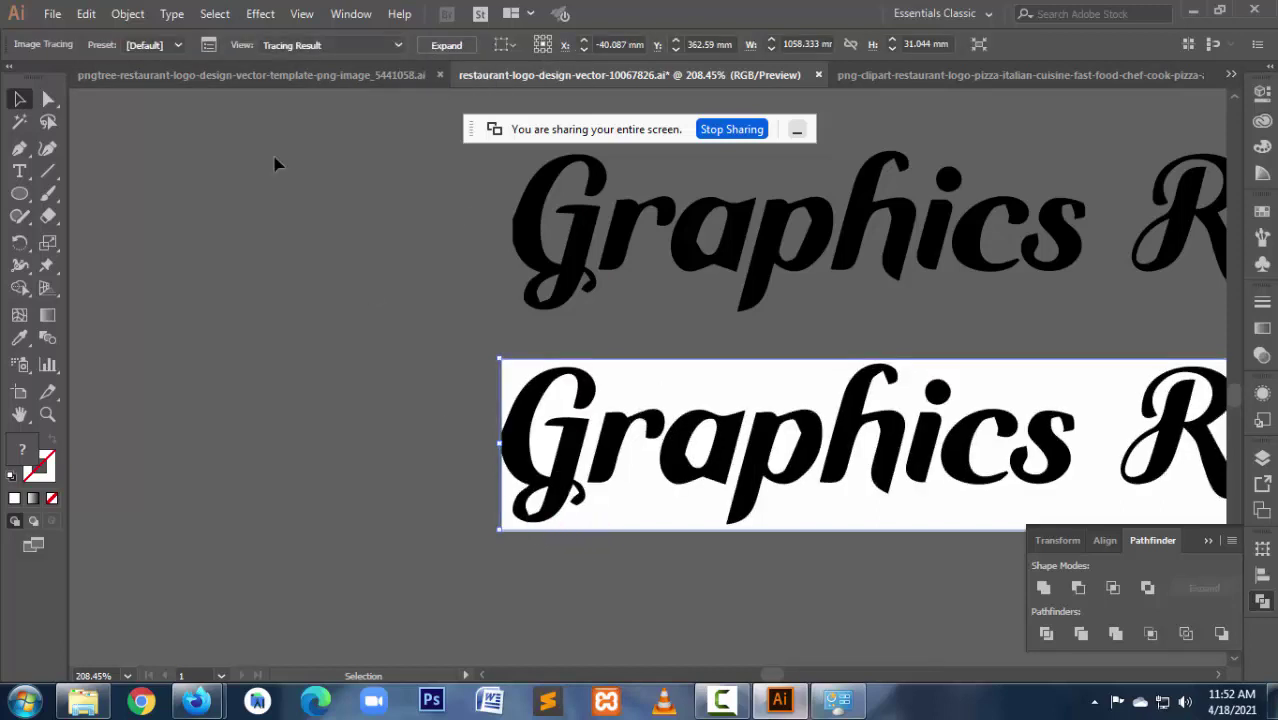
click(209, 46)
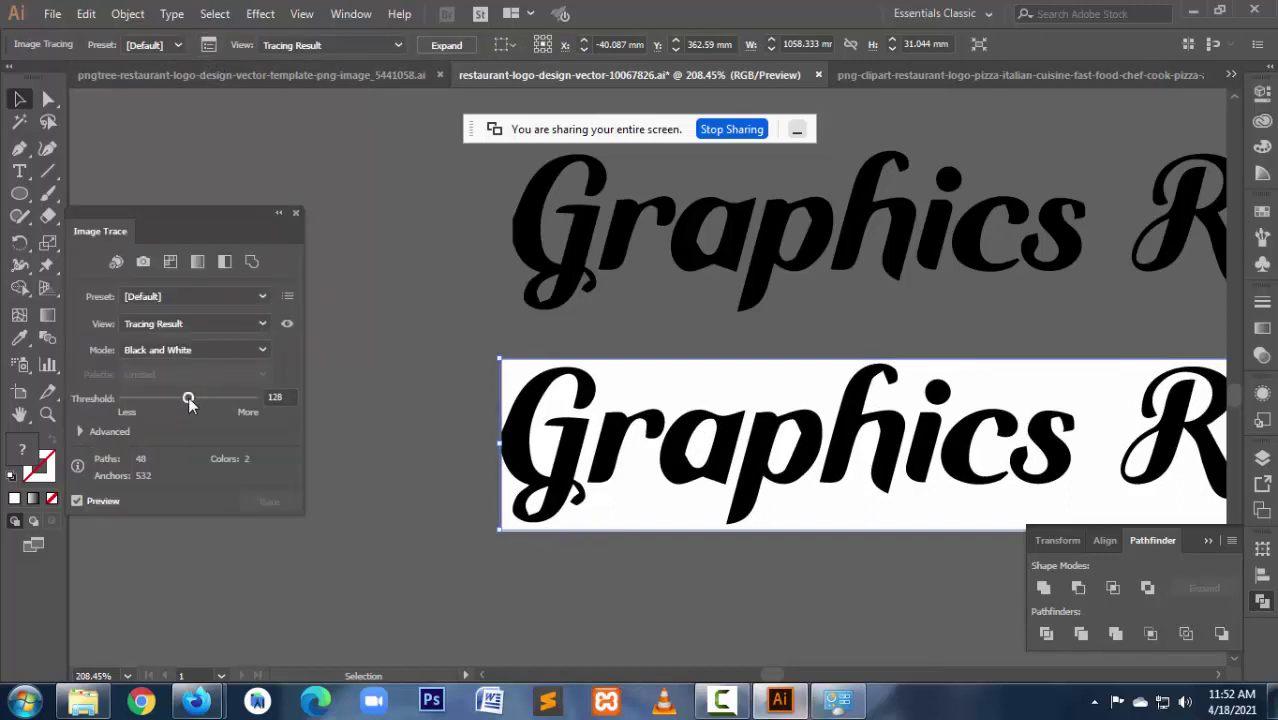
drag(188, 398, 294, 396)
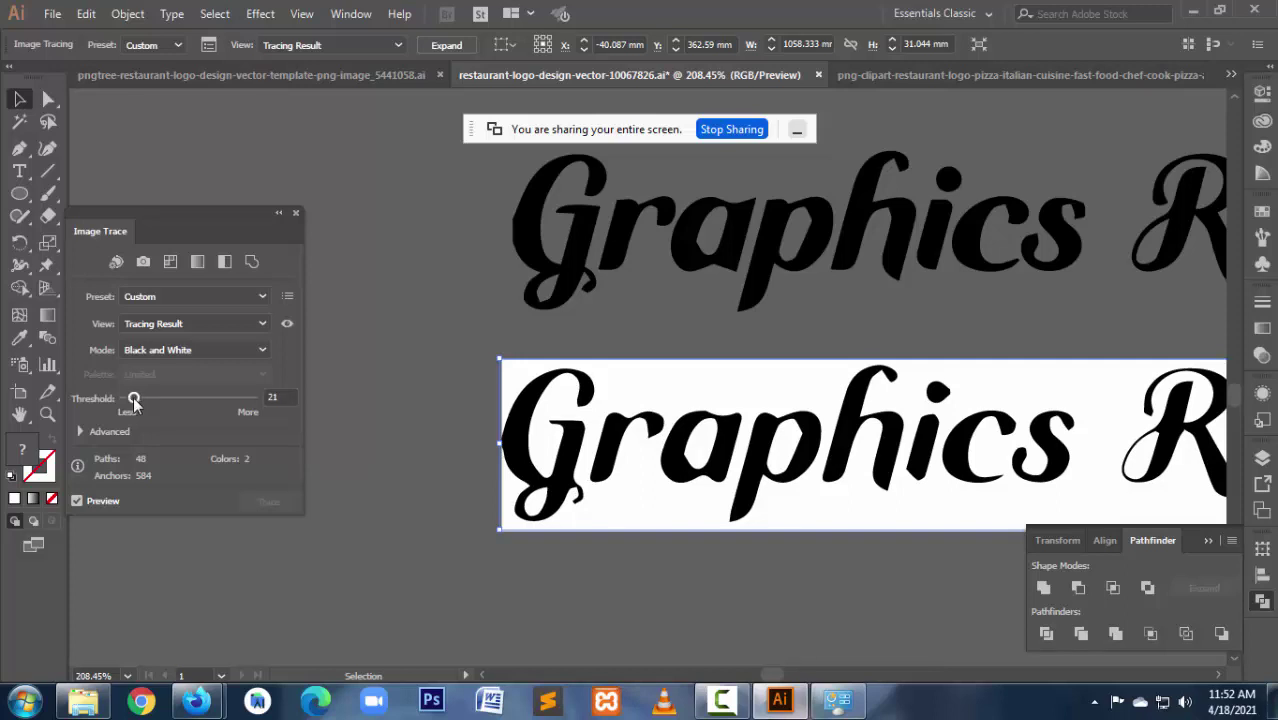
click(172, 300)
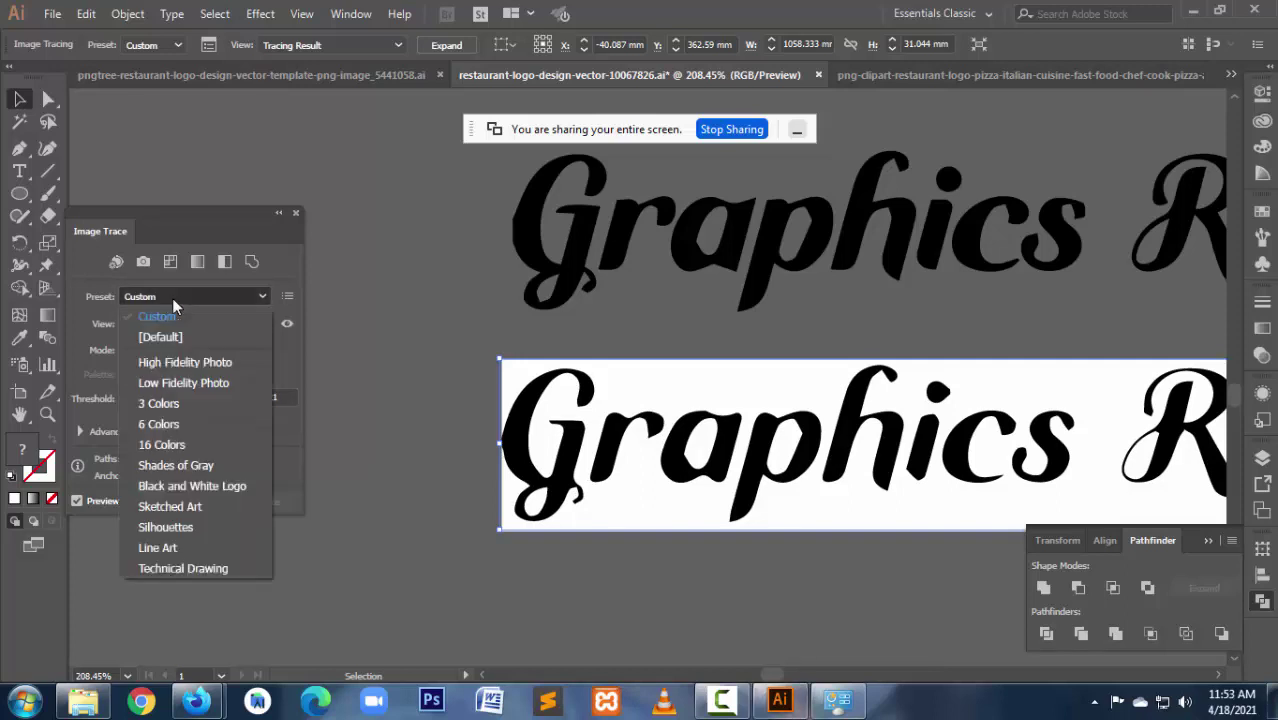
click(196, 363)
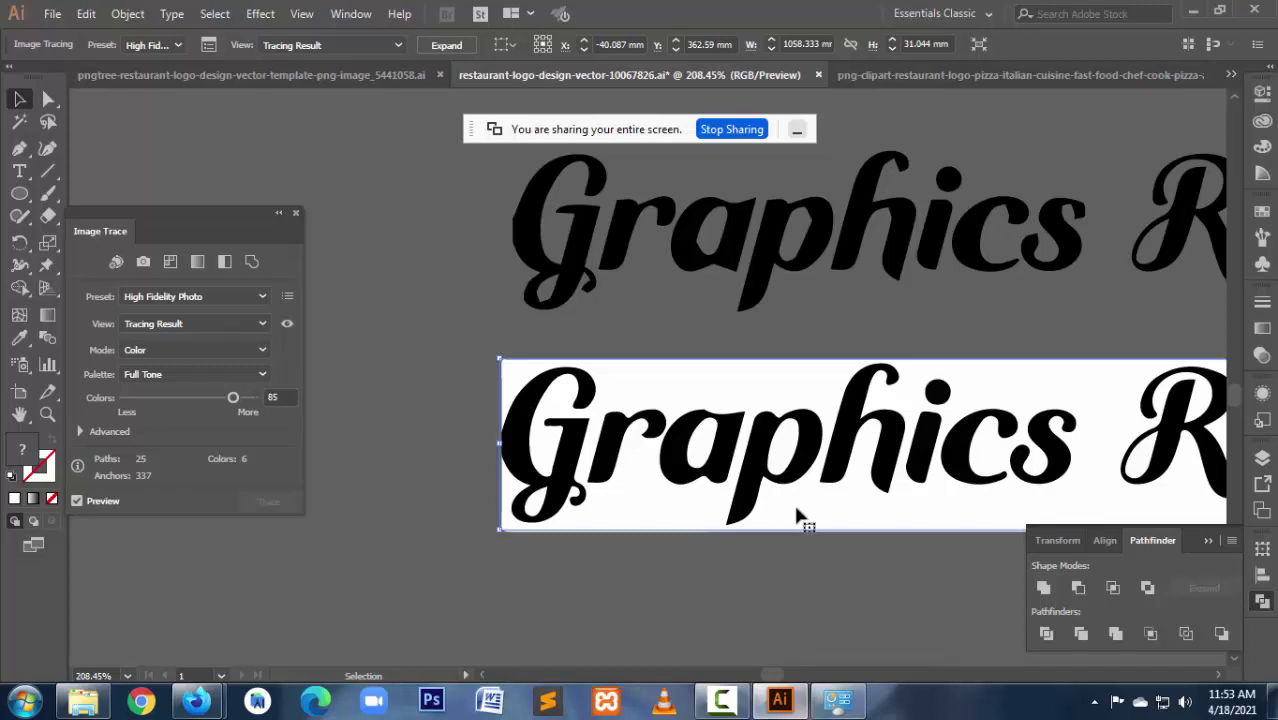
click(296, 213)
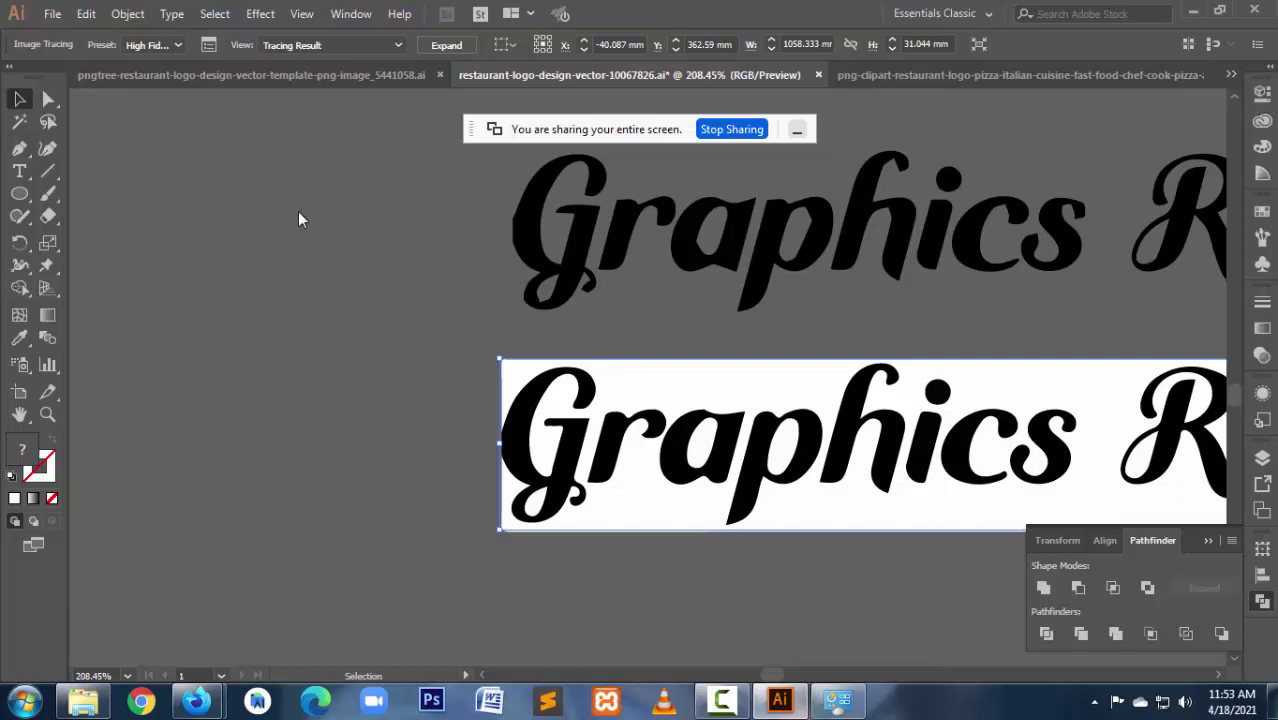
Step: Expand and ungroup the lower trace, then delete its white background rectangle
click(444, 45)
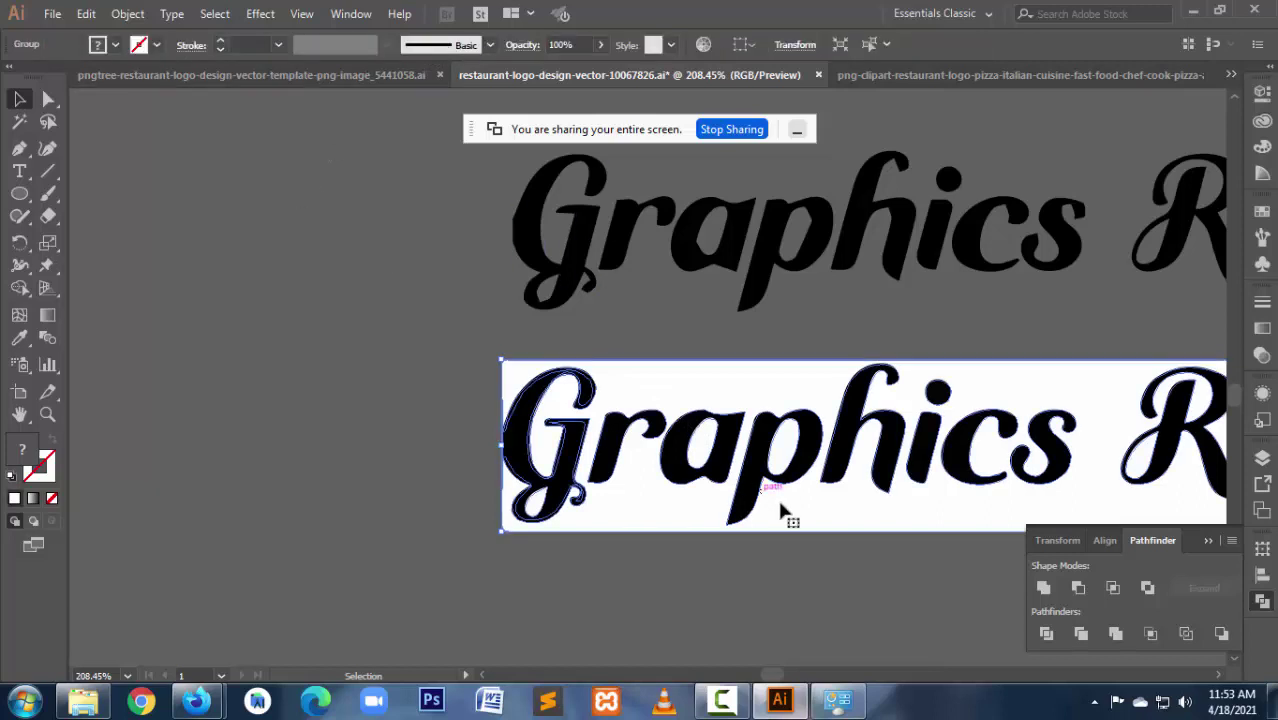
click(387, 469)
click(646, 378)
right_click(648, 378)
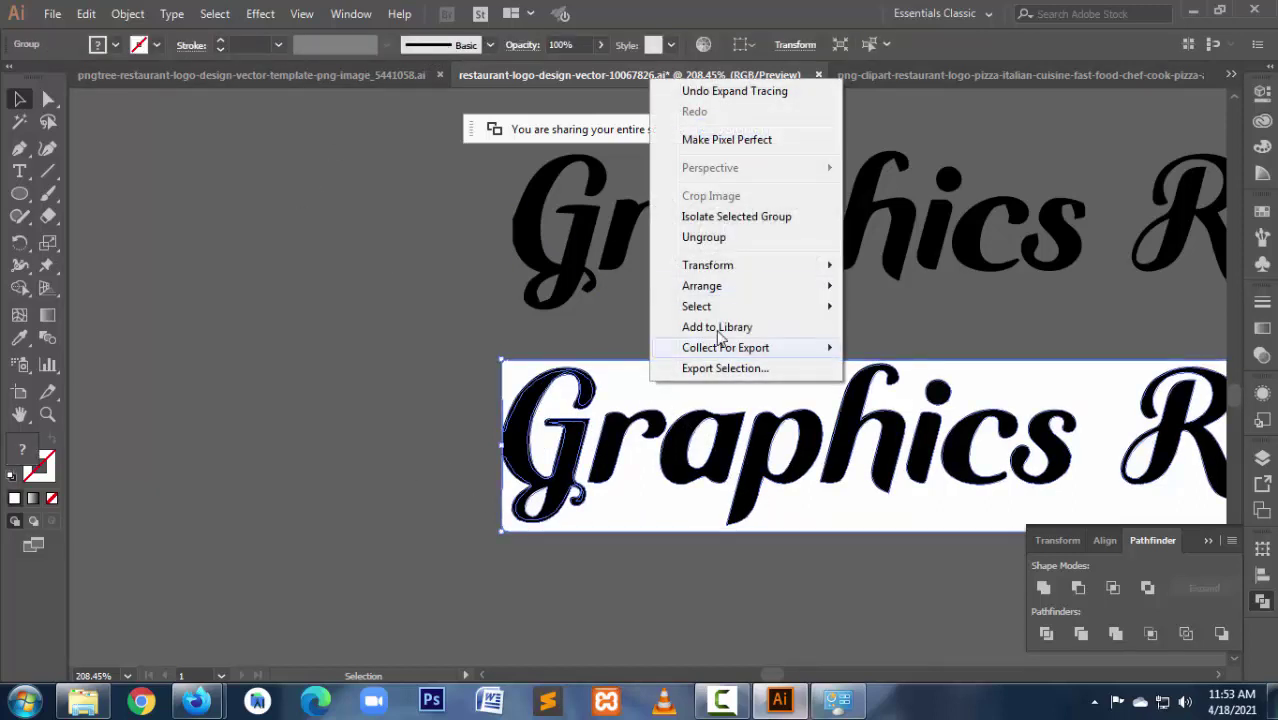
click(704, 237)
click(339, 377)
click(685, 391)
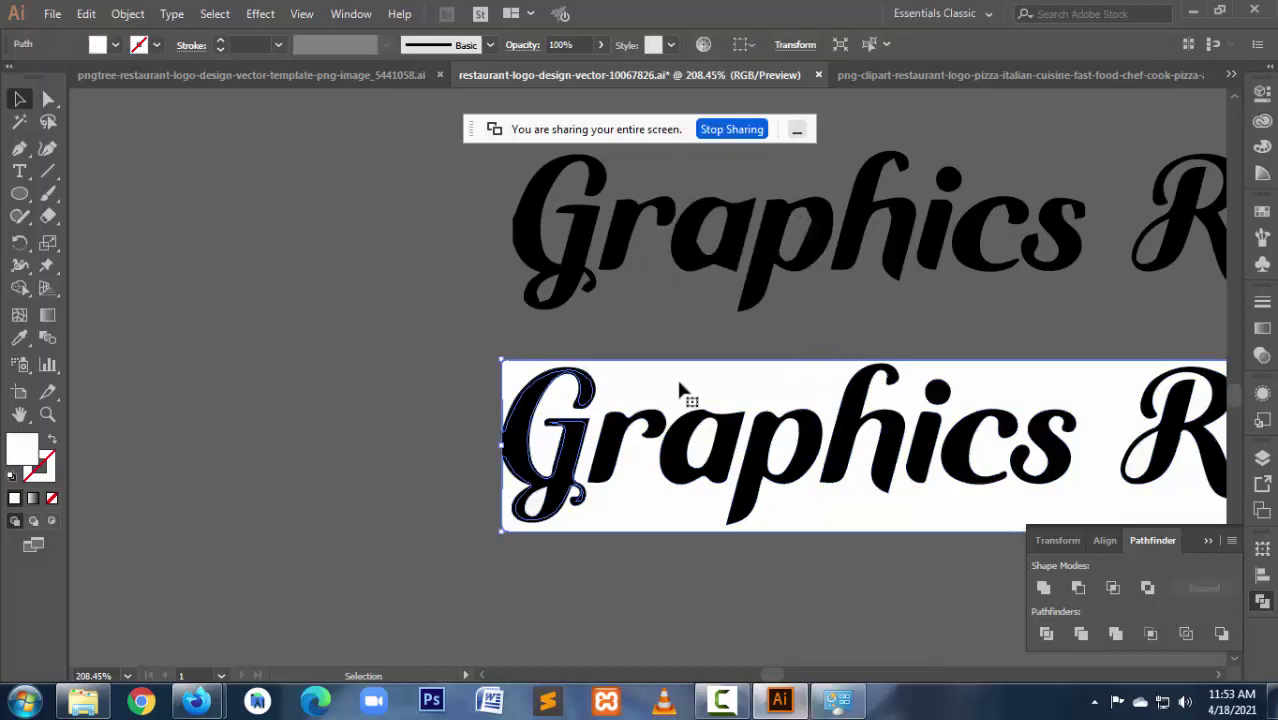
key(Delete)
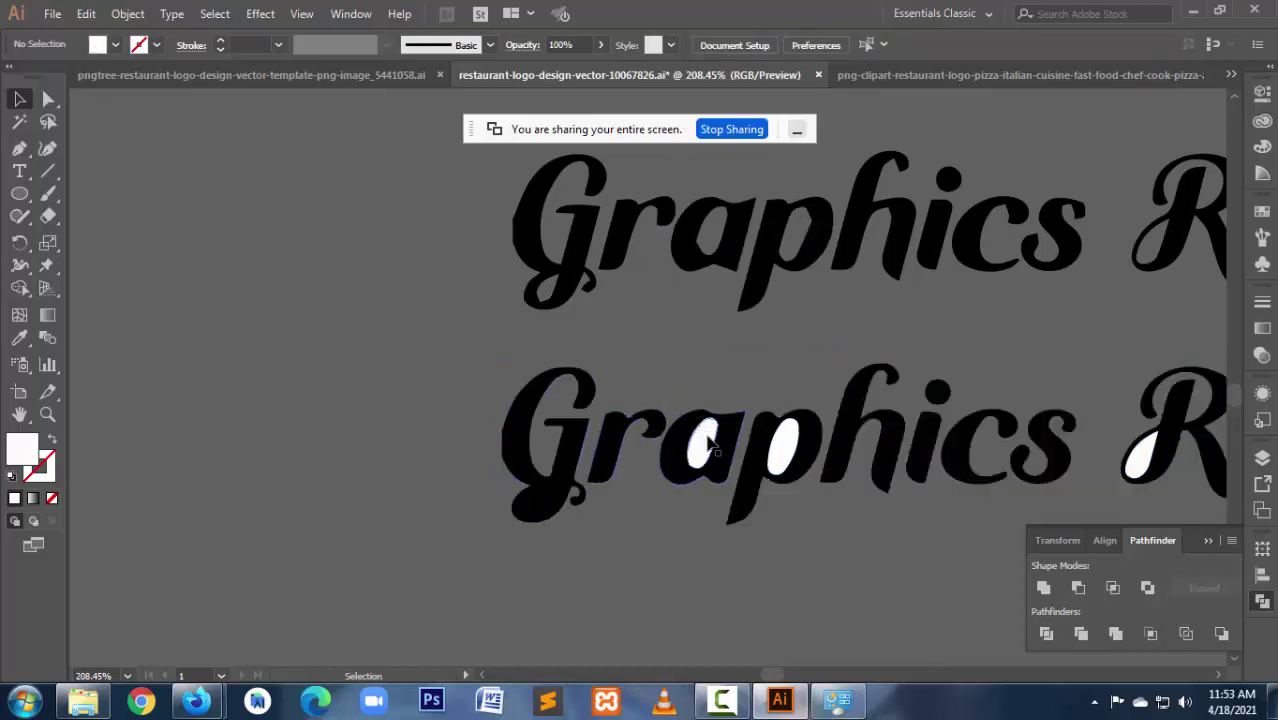
Step: Try deleting the a's white counter, restore it, and zoom out to both text lines
click(710, 447)
key(Delete)
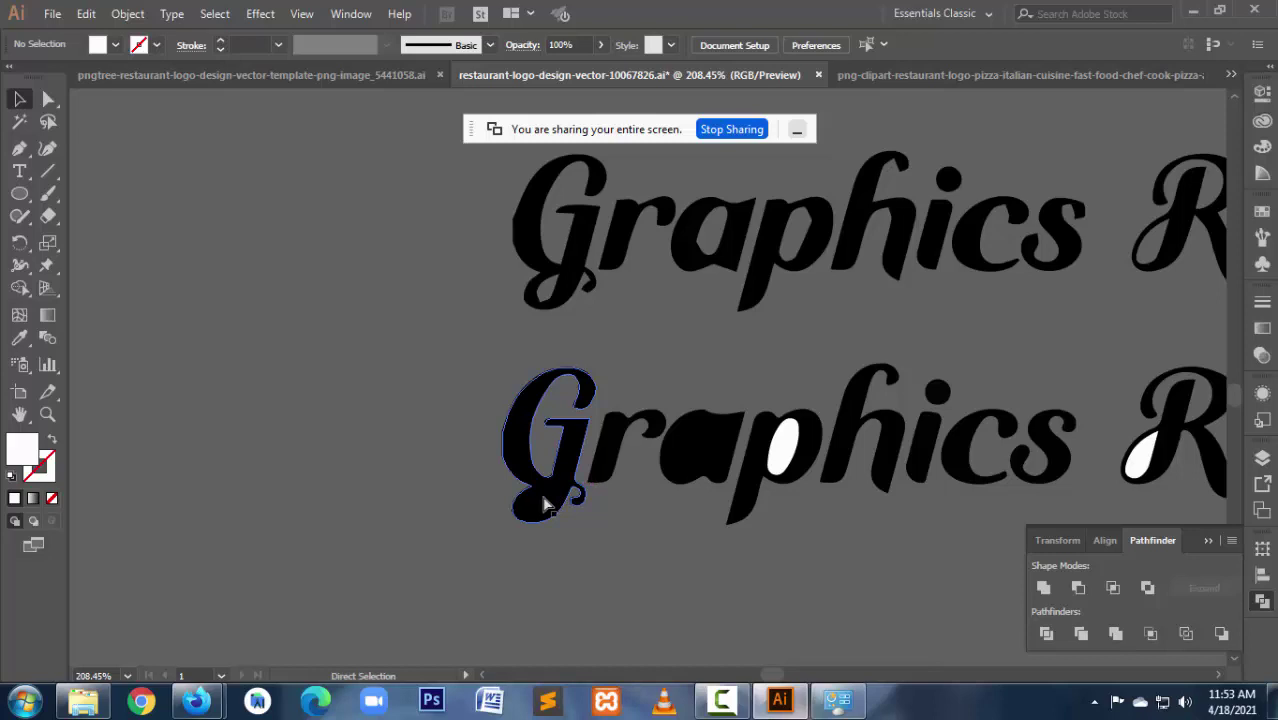
key(ctrl+z)
key(ctrl+z)
click(627, 528)
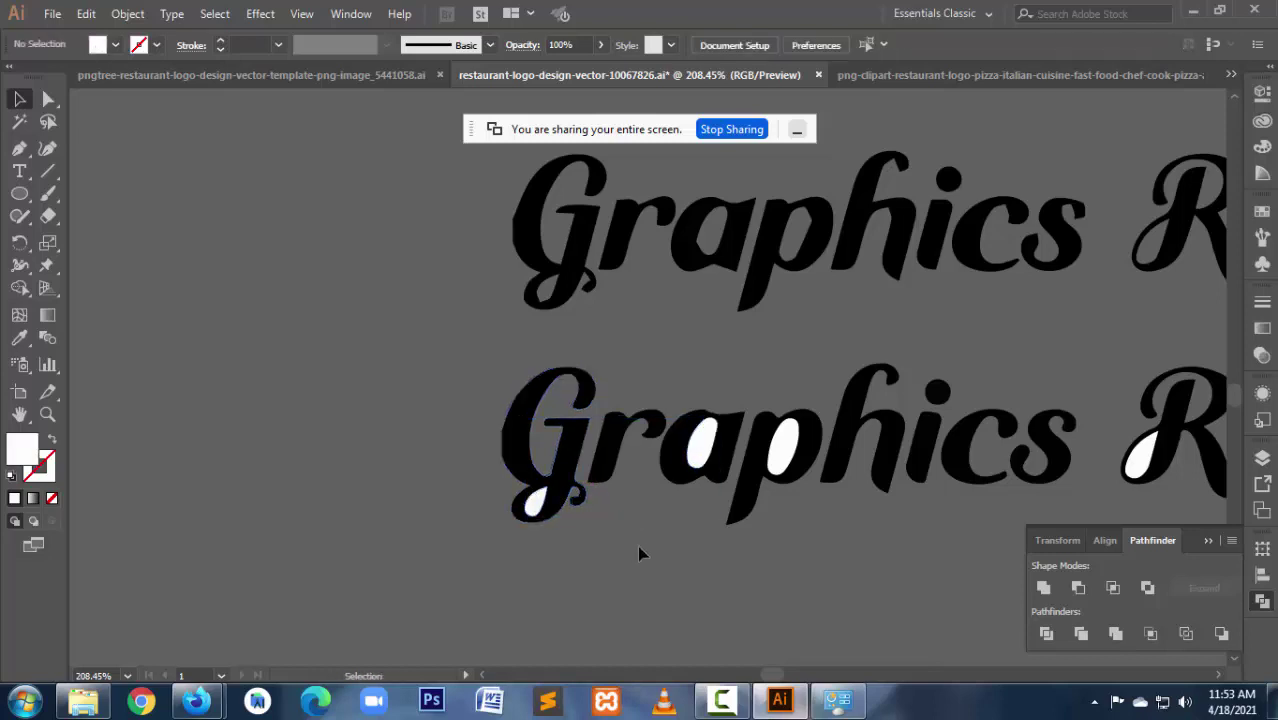
ctrl+alt+click(792, 300)
ctrl+alt+click(796, 305)
ctrl+alt+click(795, 309)
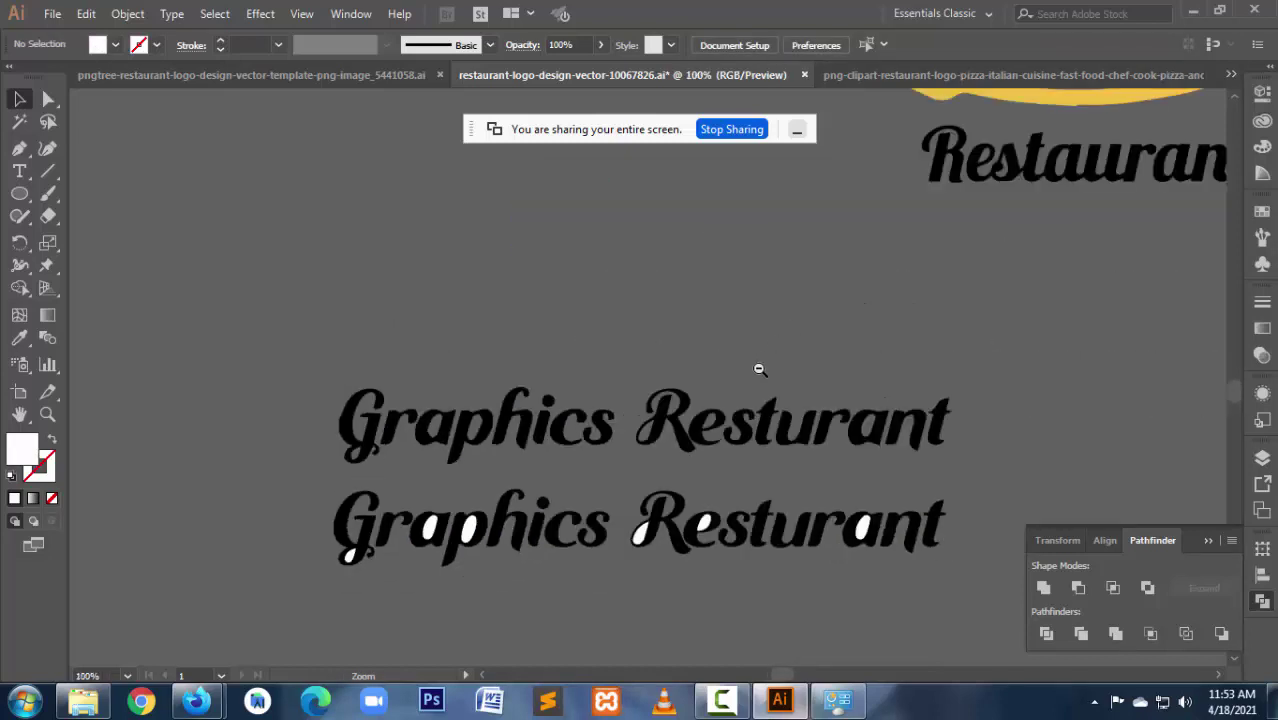
ctrl+alt+click(759, 366)
Step: Delete the original upper 'Graphics Resturant' line, keeping the traced copy below
drag(831, 425, 831, 425)
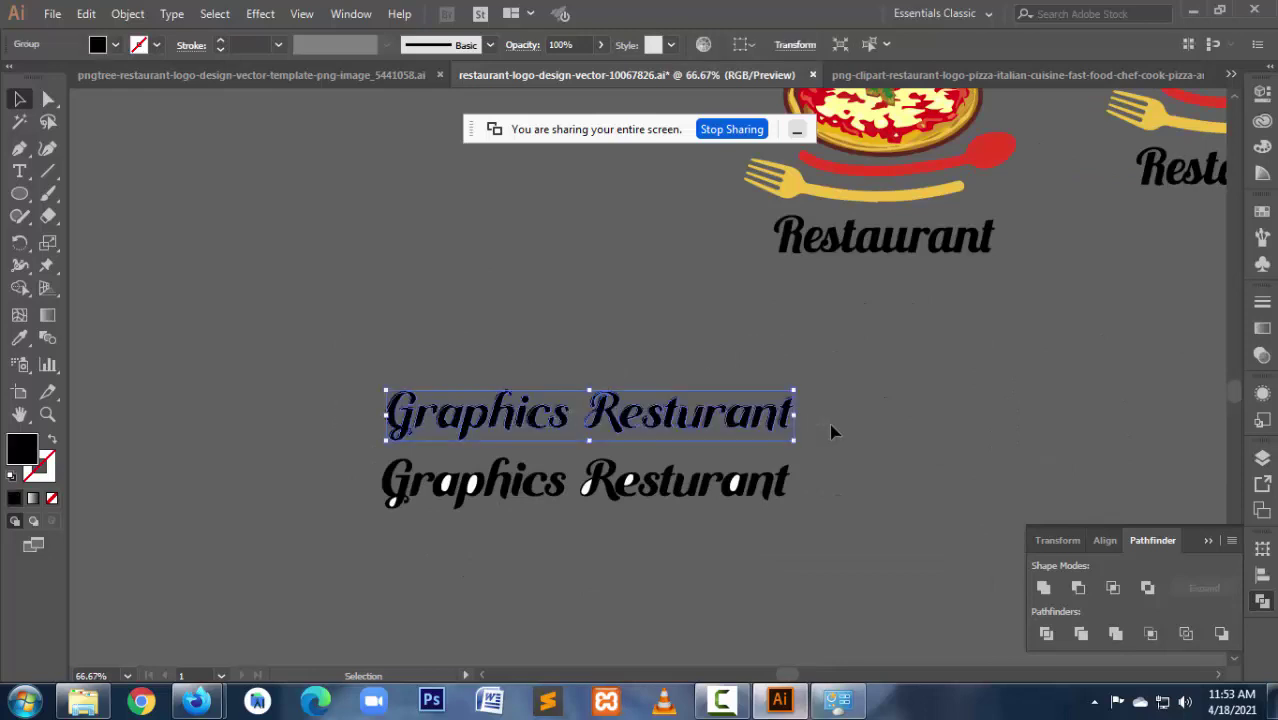
key(Delete)
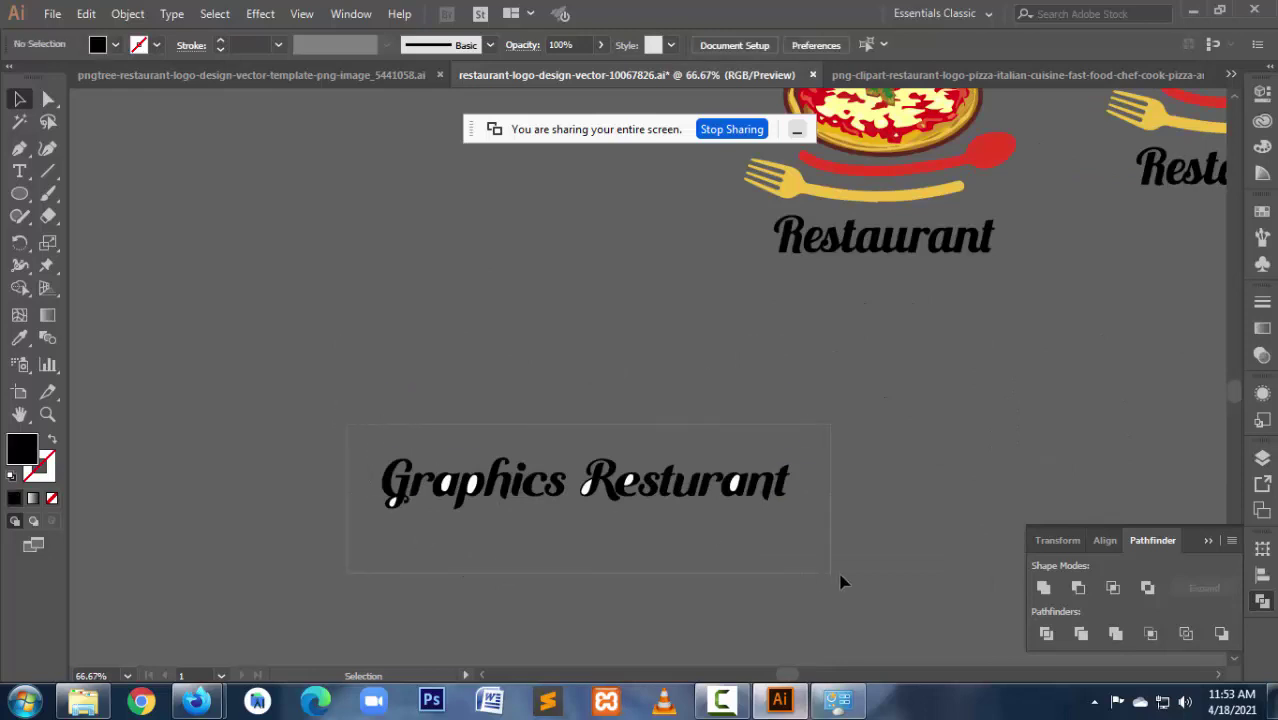
drag(840, 582, 840, 582)
click(664, 596)
Step: Inspect the R's white teardrop counter, restore it, and select the whole traced lettering
drag(549, 450, 640, 510)
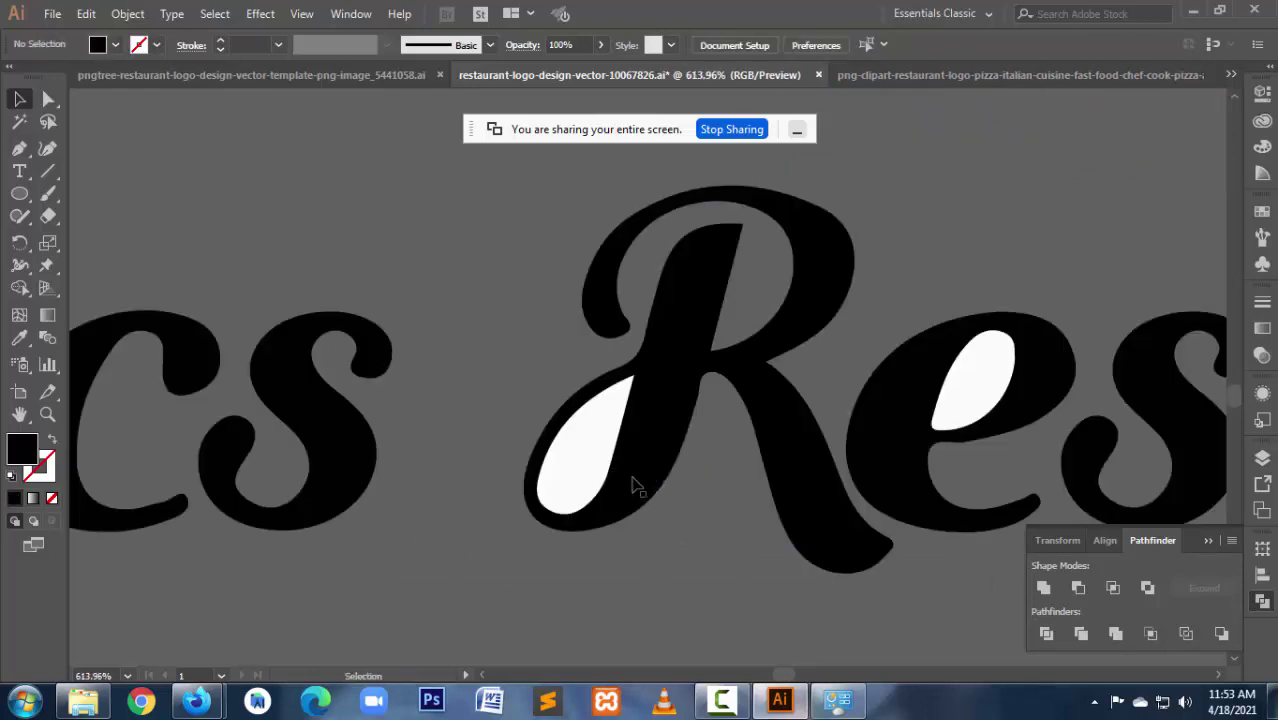
click(591, 454)
drag(575, 465, 491, 512)
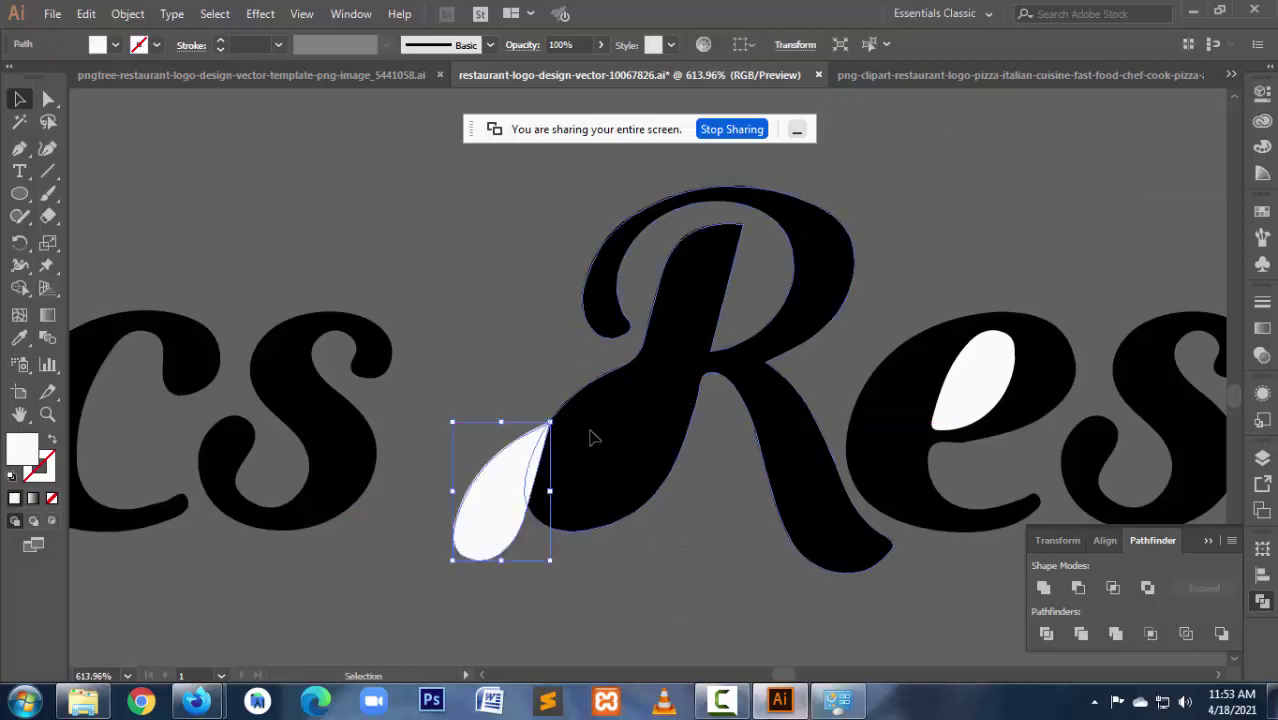
click(590, 434)
click(667, 550)
key(ctrl+z)
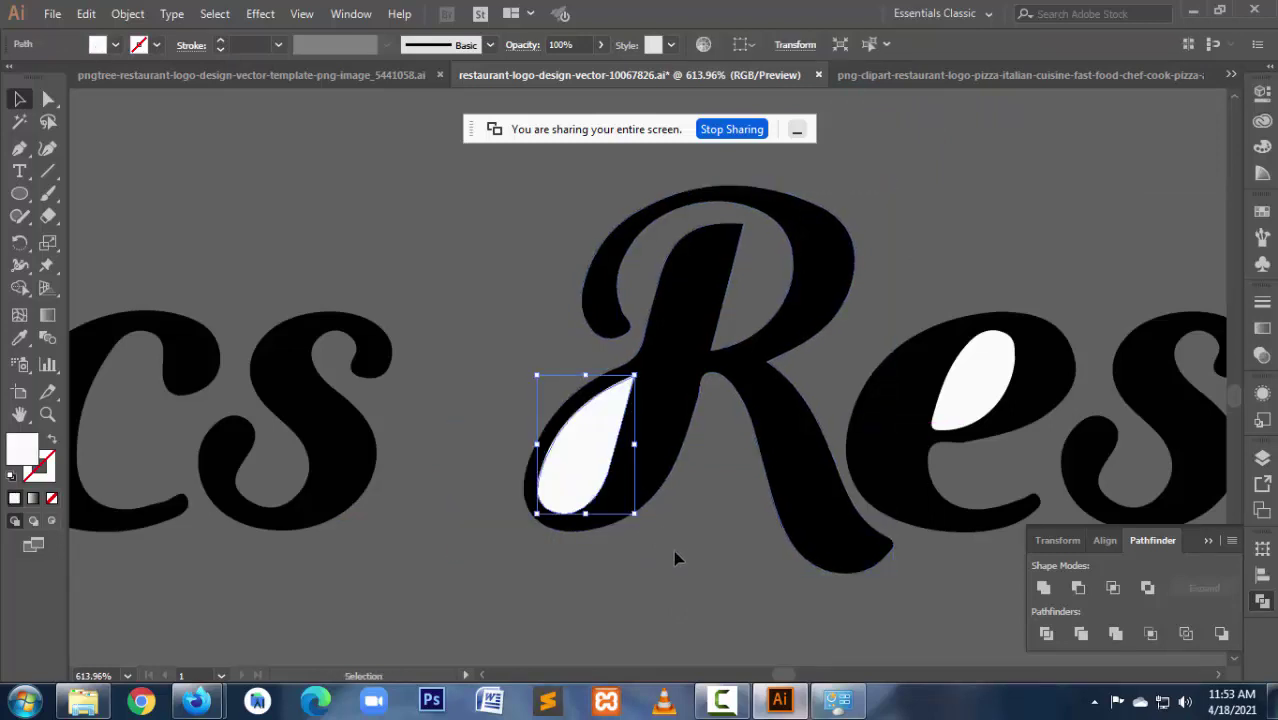
click(673, 550)
key(ctrl+minus)
key(ctrl+minus)
key(ctrl+minus)
key(ctrl+minus)
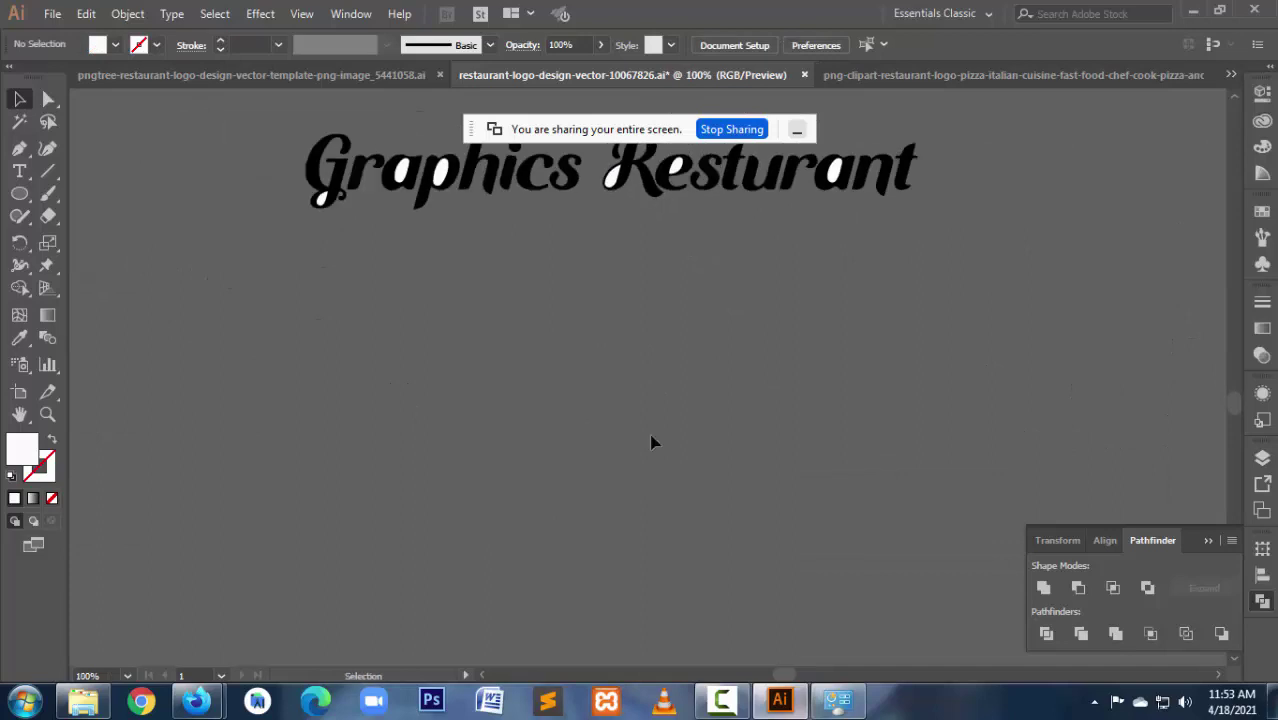
scroll(570, 422, up, 1)
scroll(430, 350, up, 3)
drag(265, 222, 976, 392)
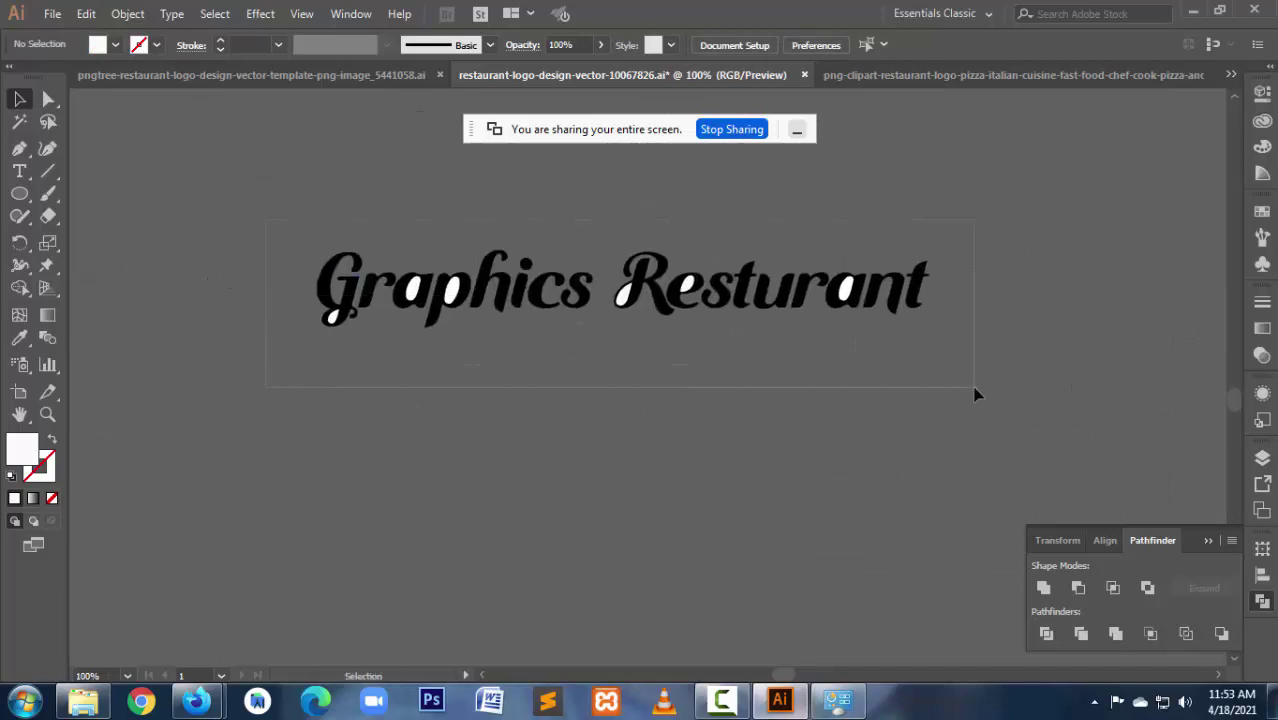
Step: Divide the traced lettering with Pathfinder and ungroup the resulting pieces
click(1046, 634)
drag(358, 386, 336, 318)
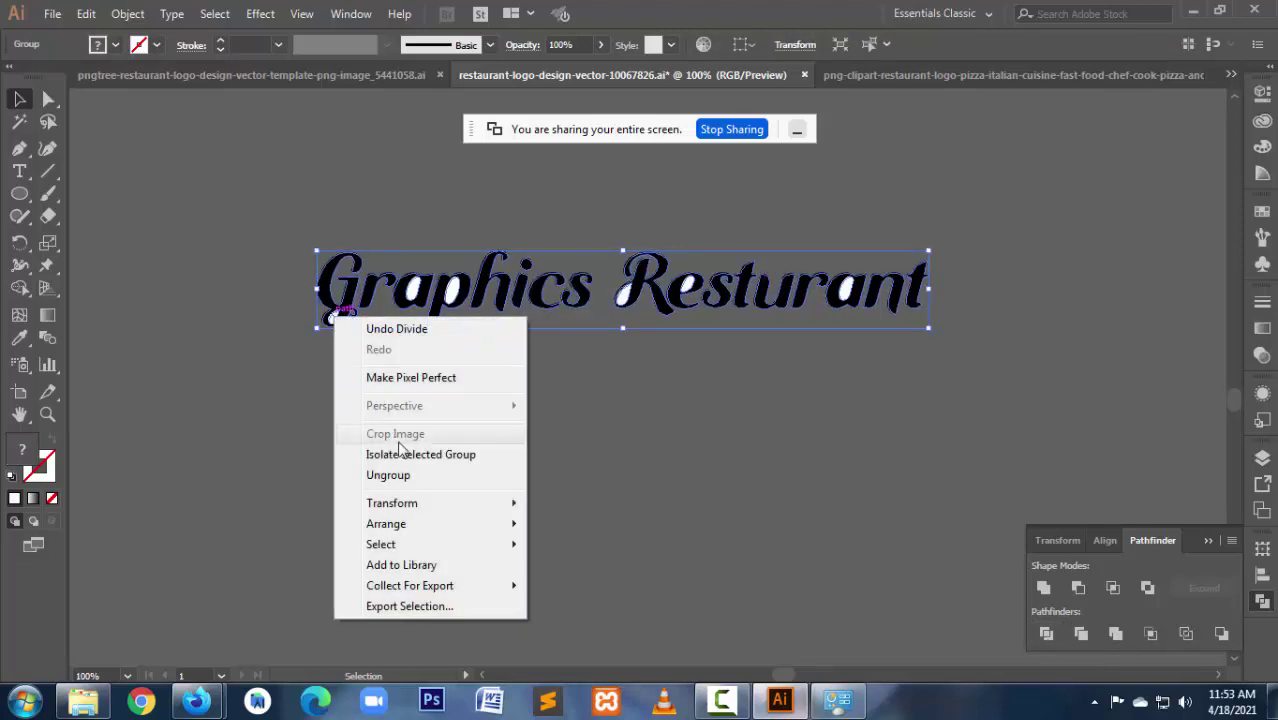
click(405, 475)
click(336, 318)
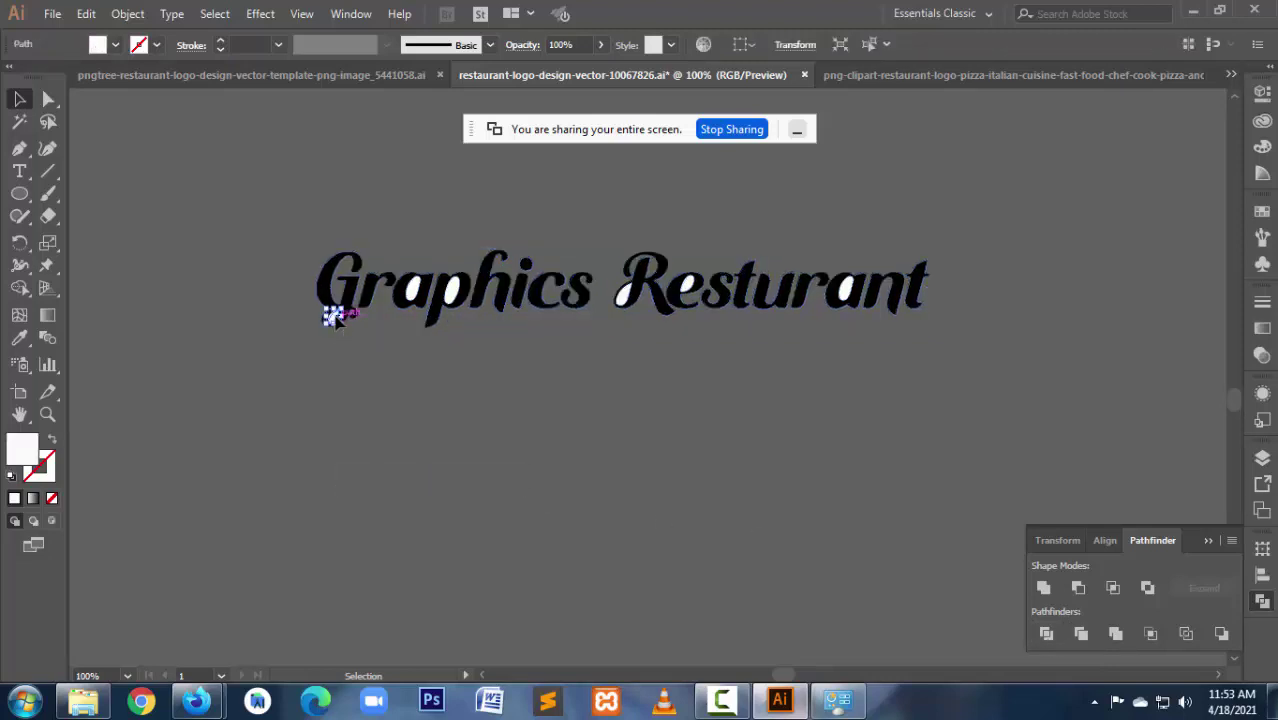
click(459, 428)
Step: Remove a stray small white piece from the lettering and select all the artwork
drag(415, 300, 481, 318)
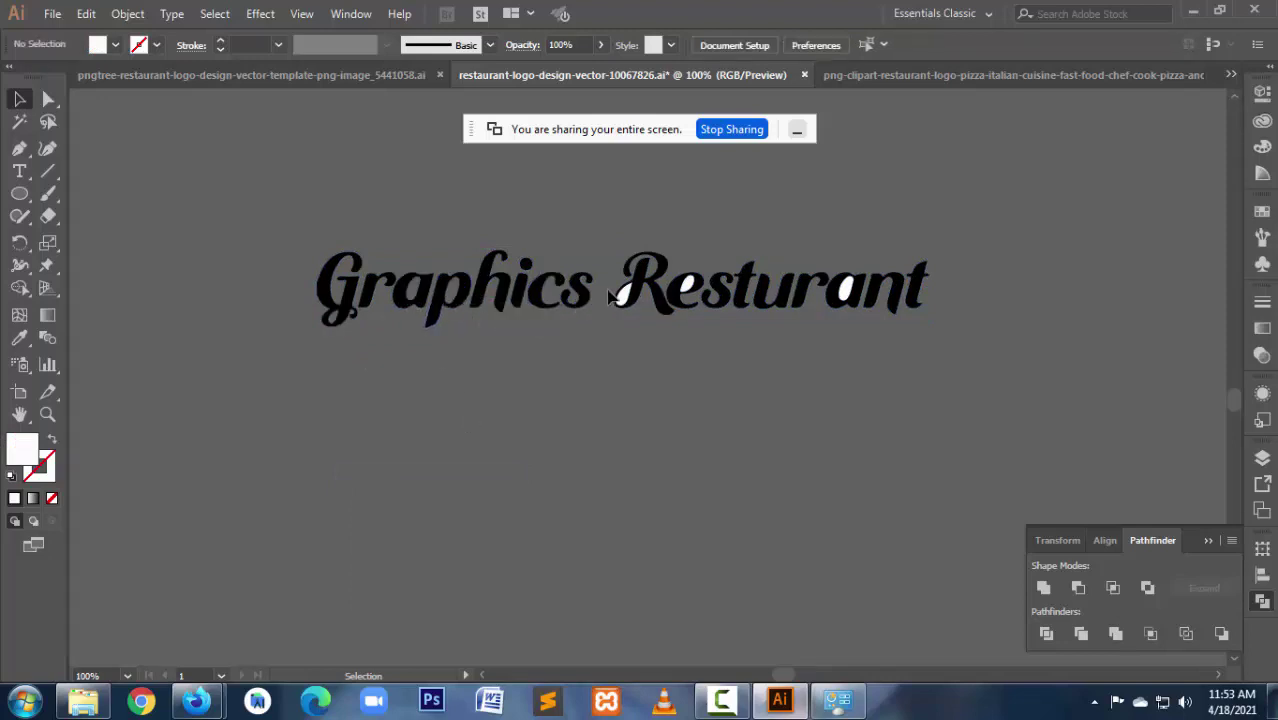
drag(481, 318, 690, 295)
click(690, 293)
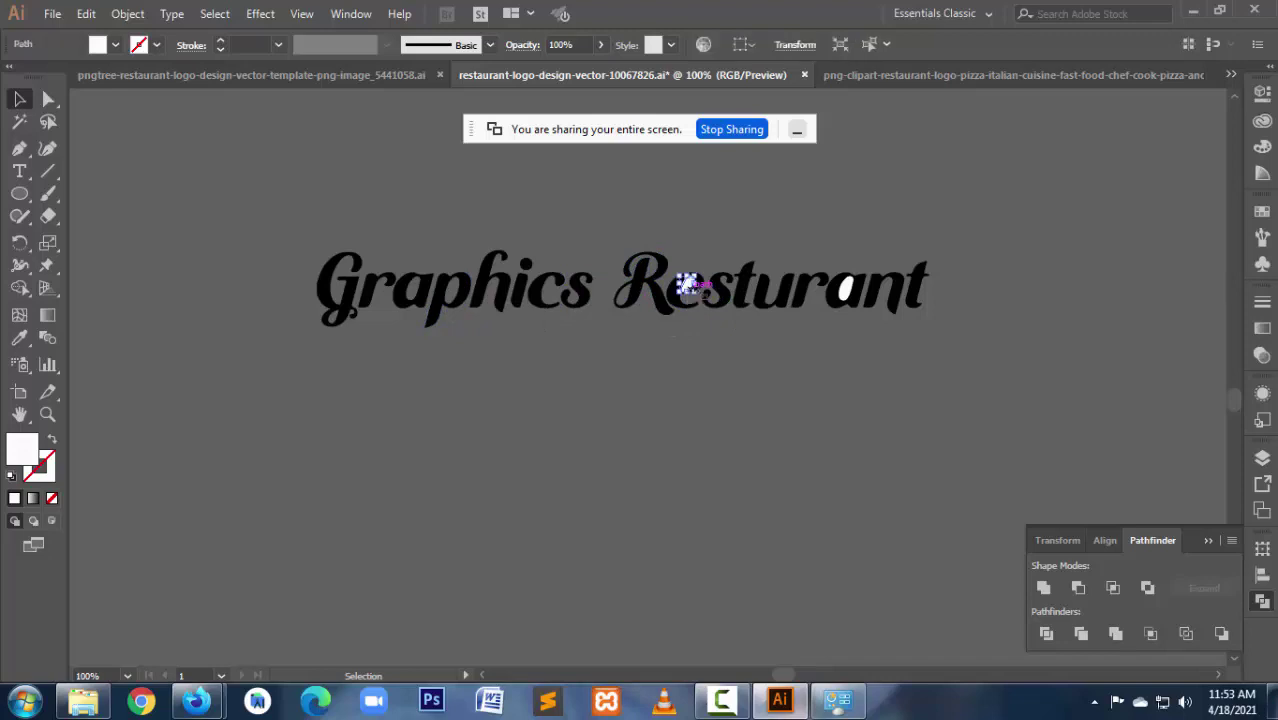
key(Delete)
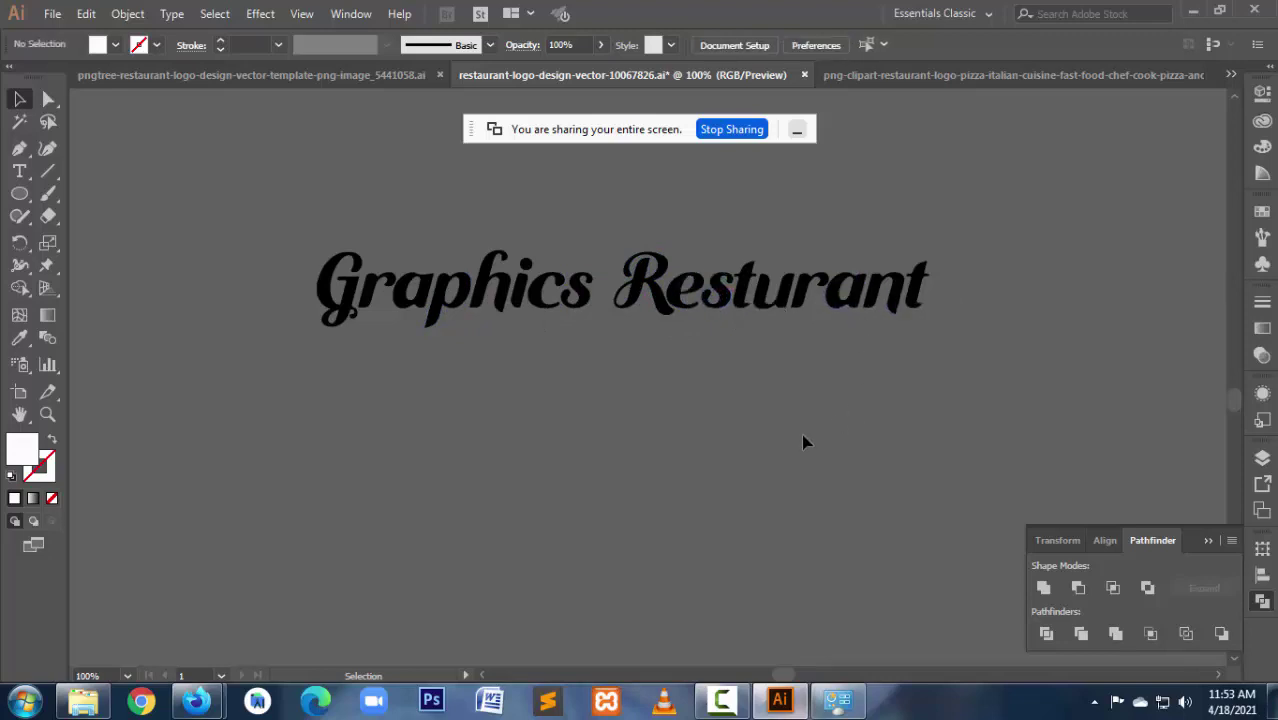
key(ctrl+a)
Step: Move the lettering onto the white Restaurant card, then delete it and zoom out to the logo row
drag(1008, 400, 662, 321)
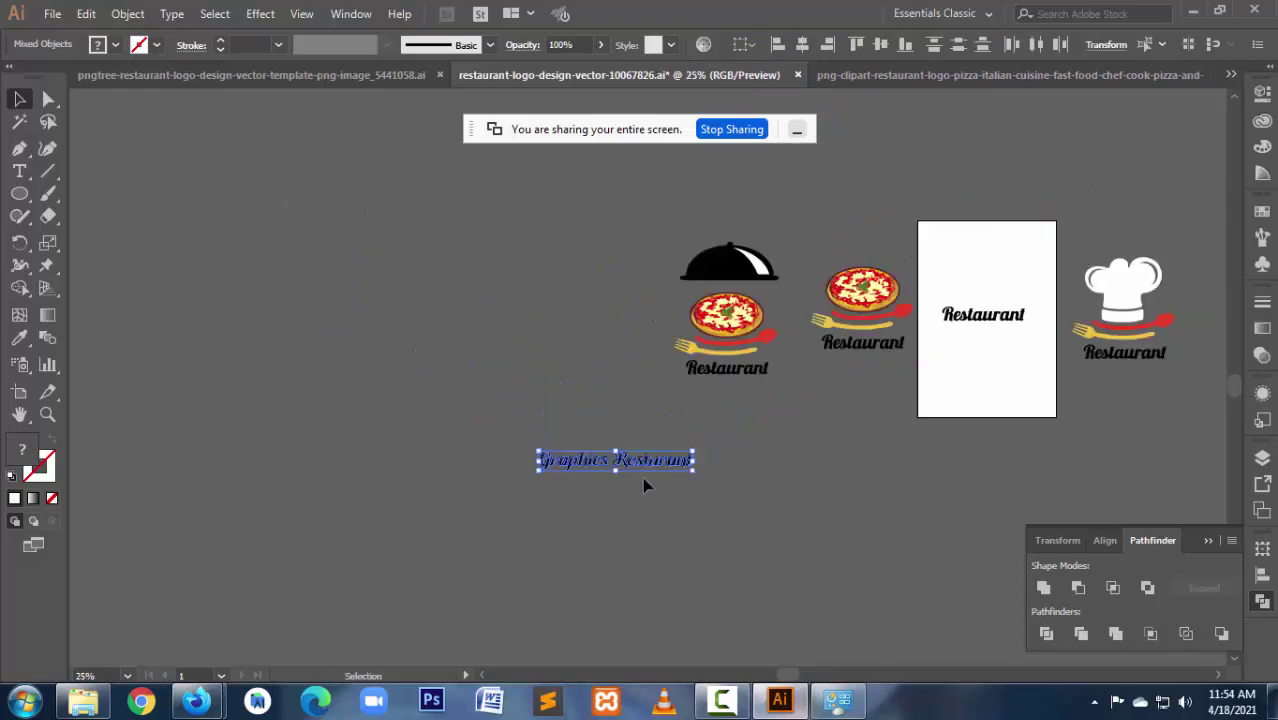
drag(643, 462, 1012, 376)
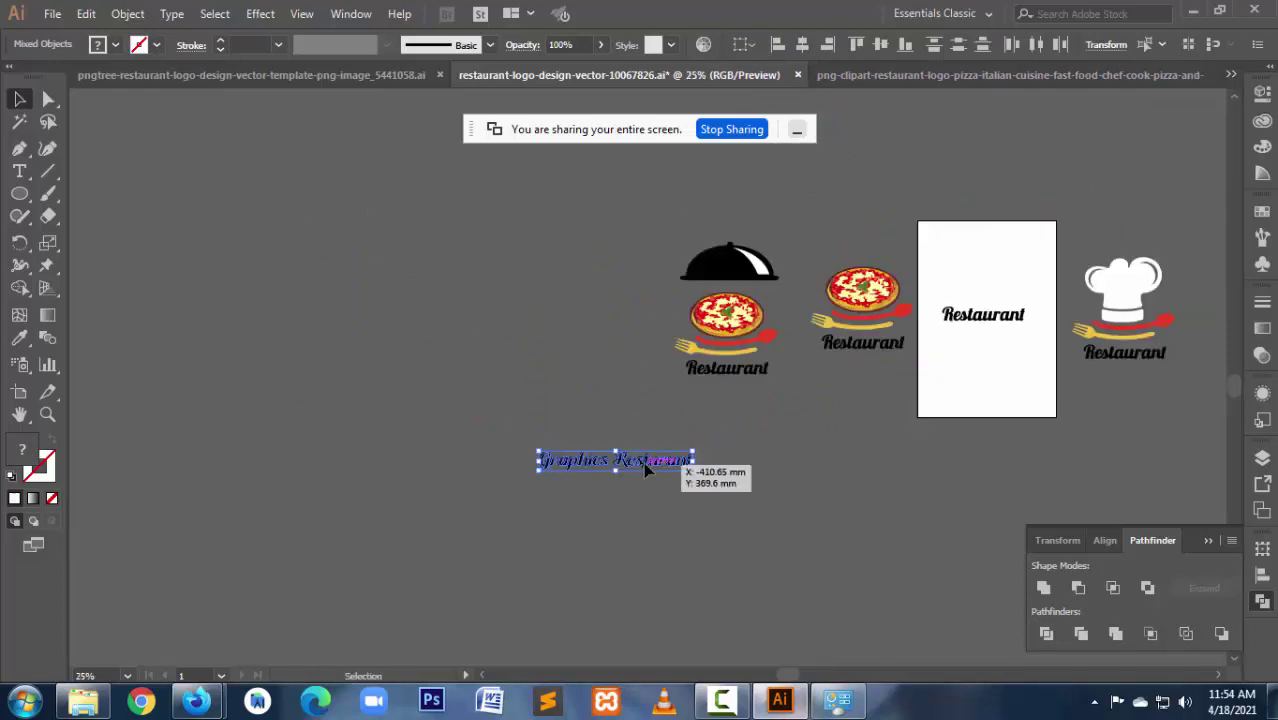
click(957, 491)
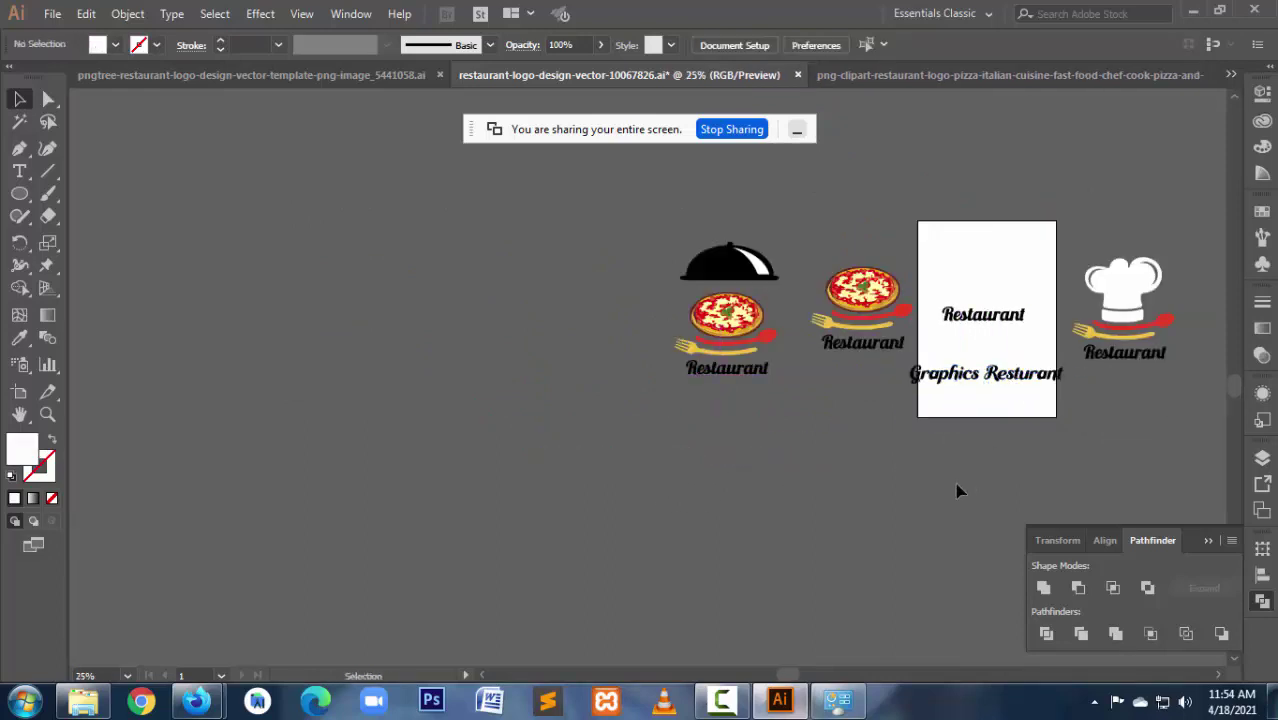
click(953, 381)
drag(890, 370, 1069, 429)
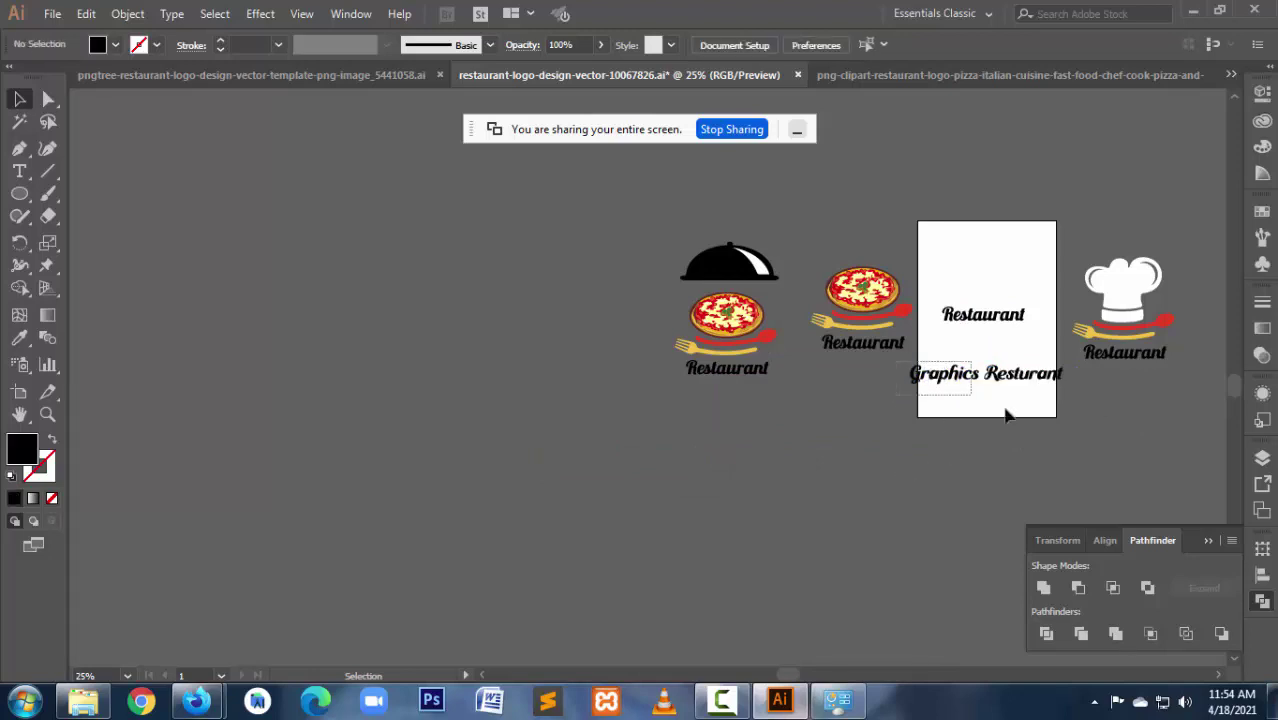
key(Delete)
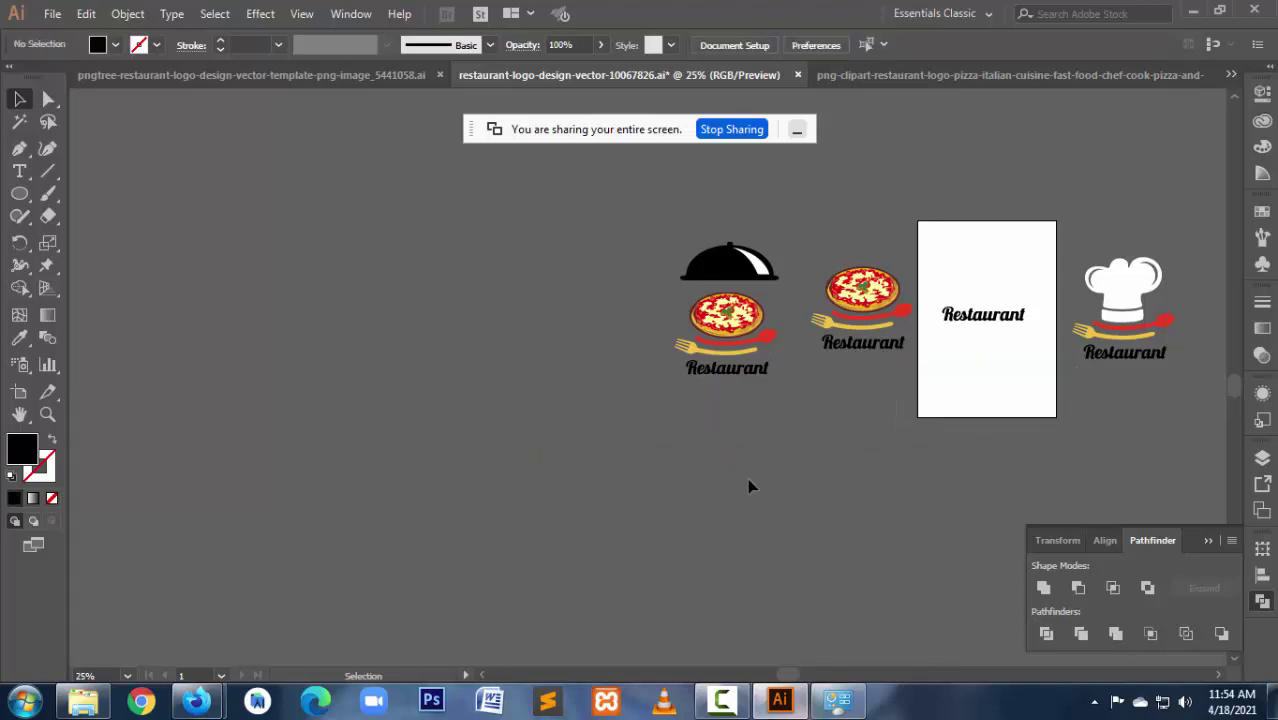
key(ctrl+minus)
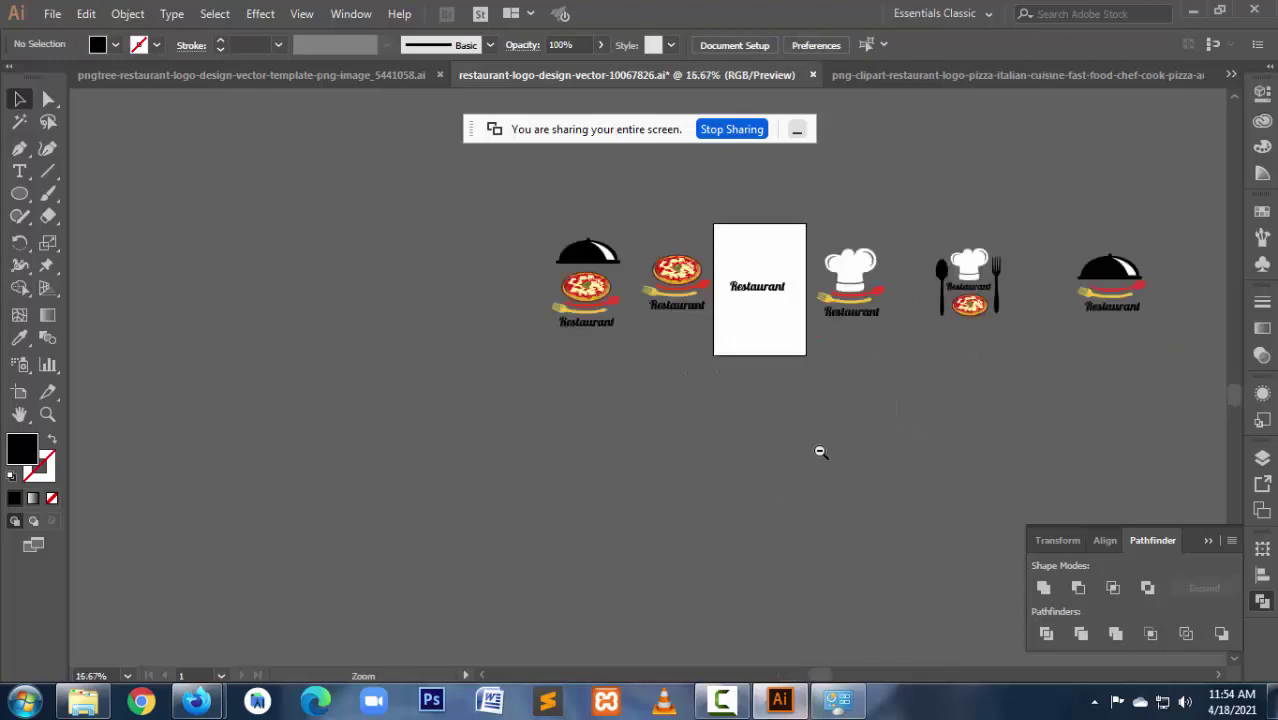
key(ctrl+minus)
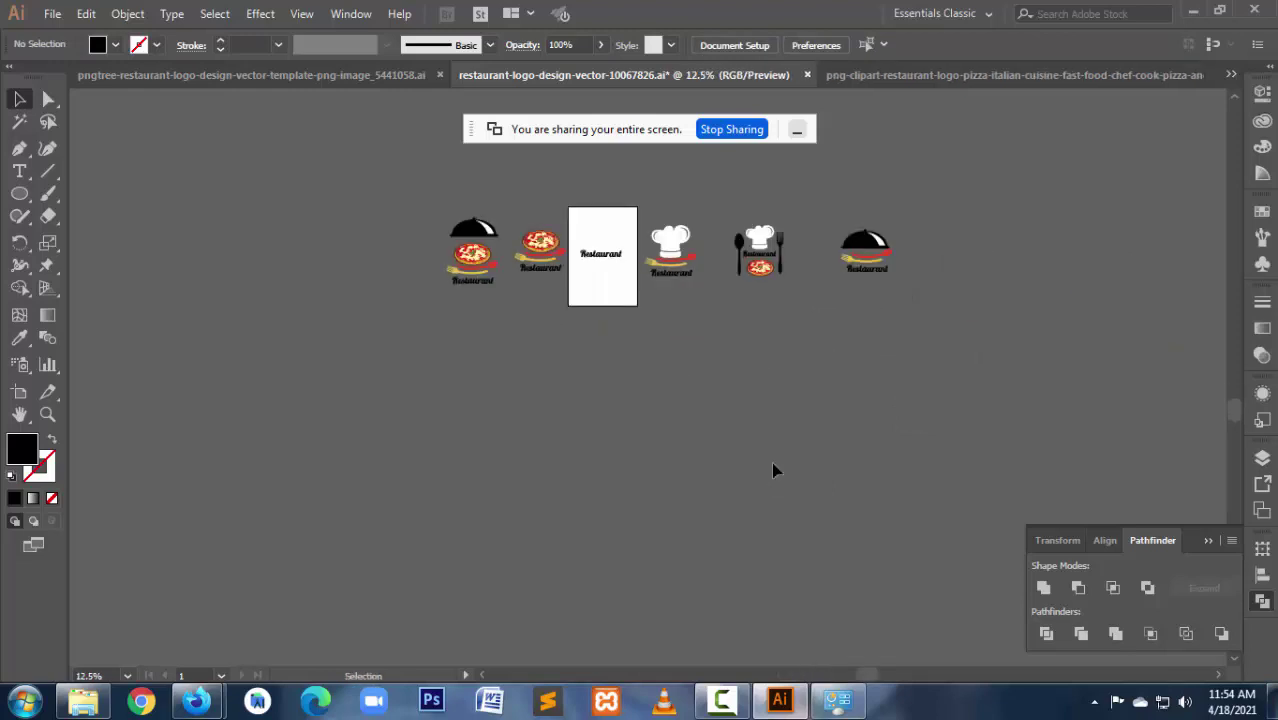